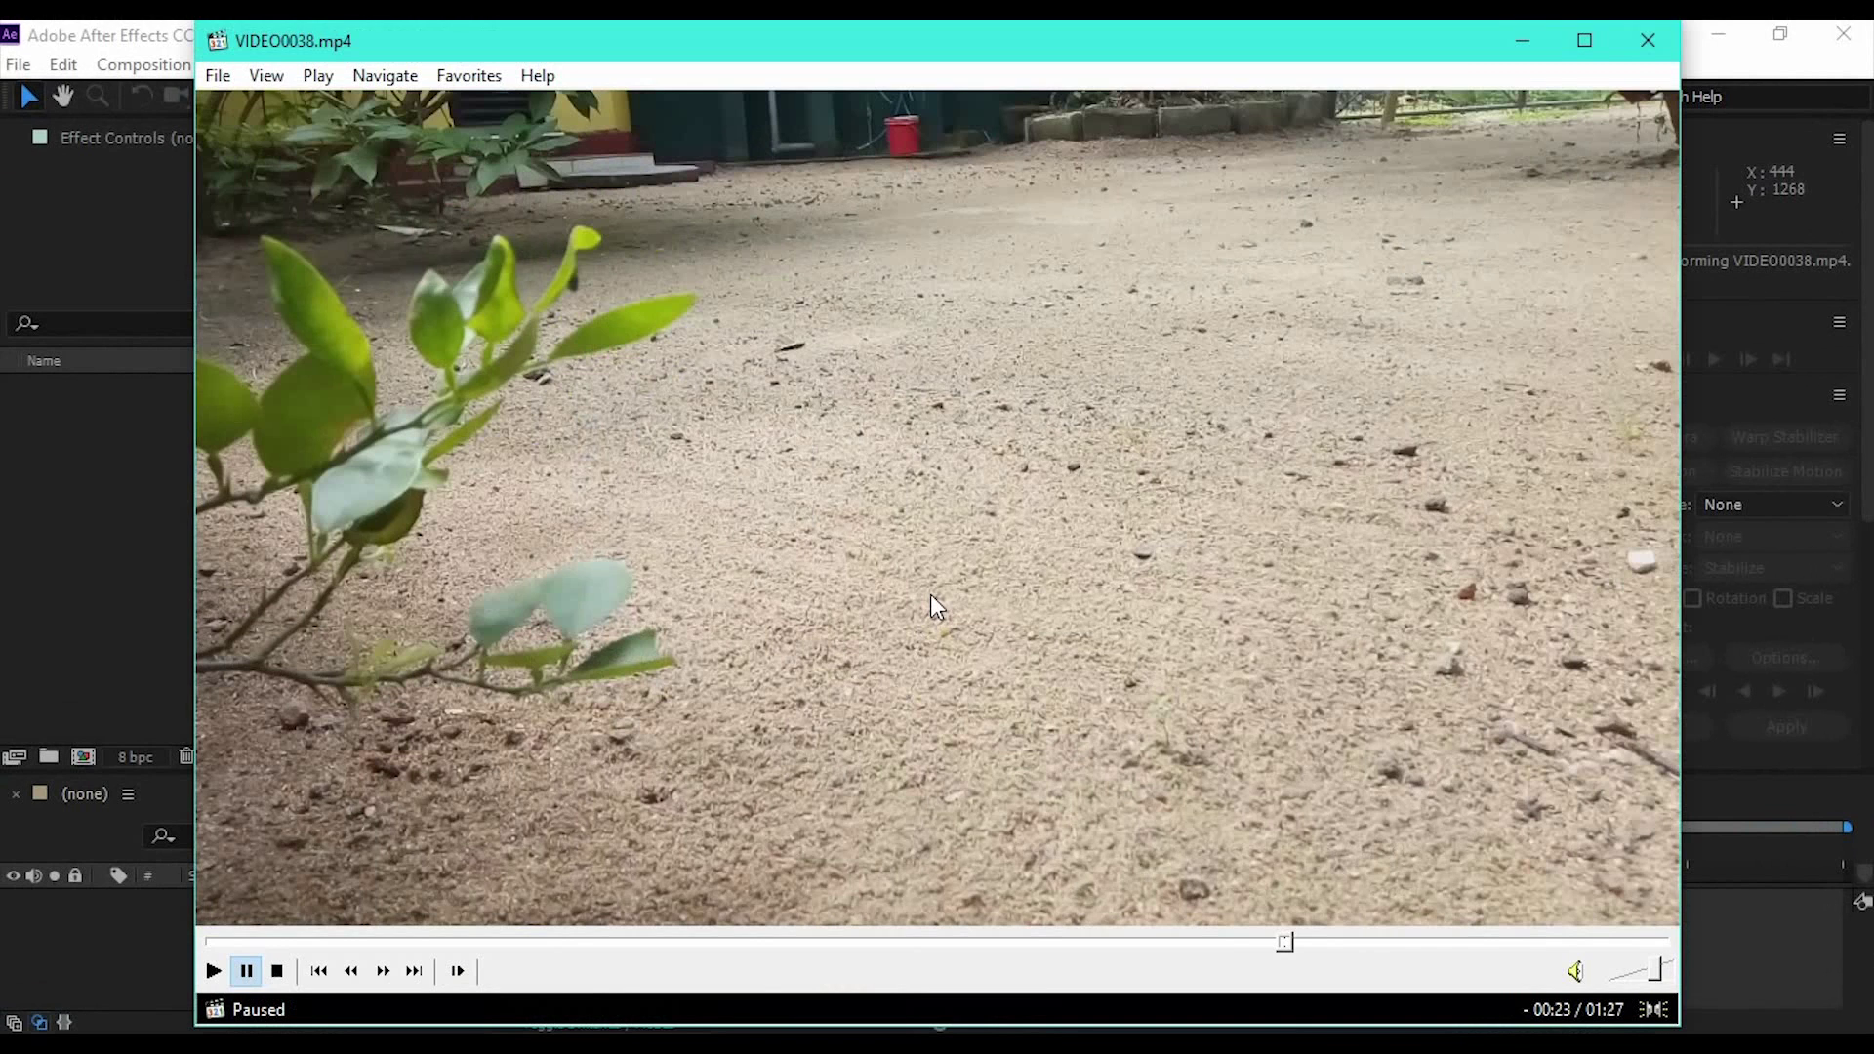
# - Review the footage, import VIDEO0038.mp4, and open it in its own footage viewer
pyautogui.click(691, 716)
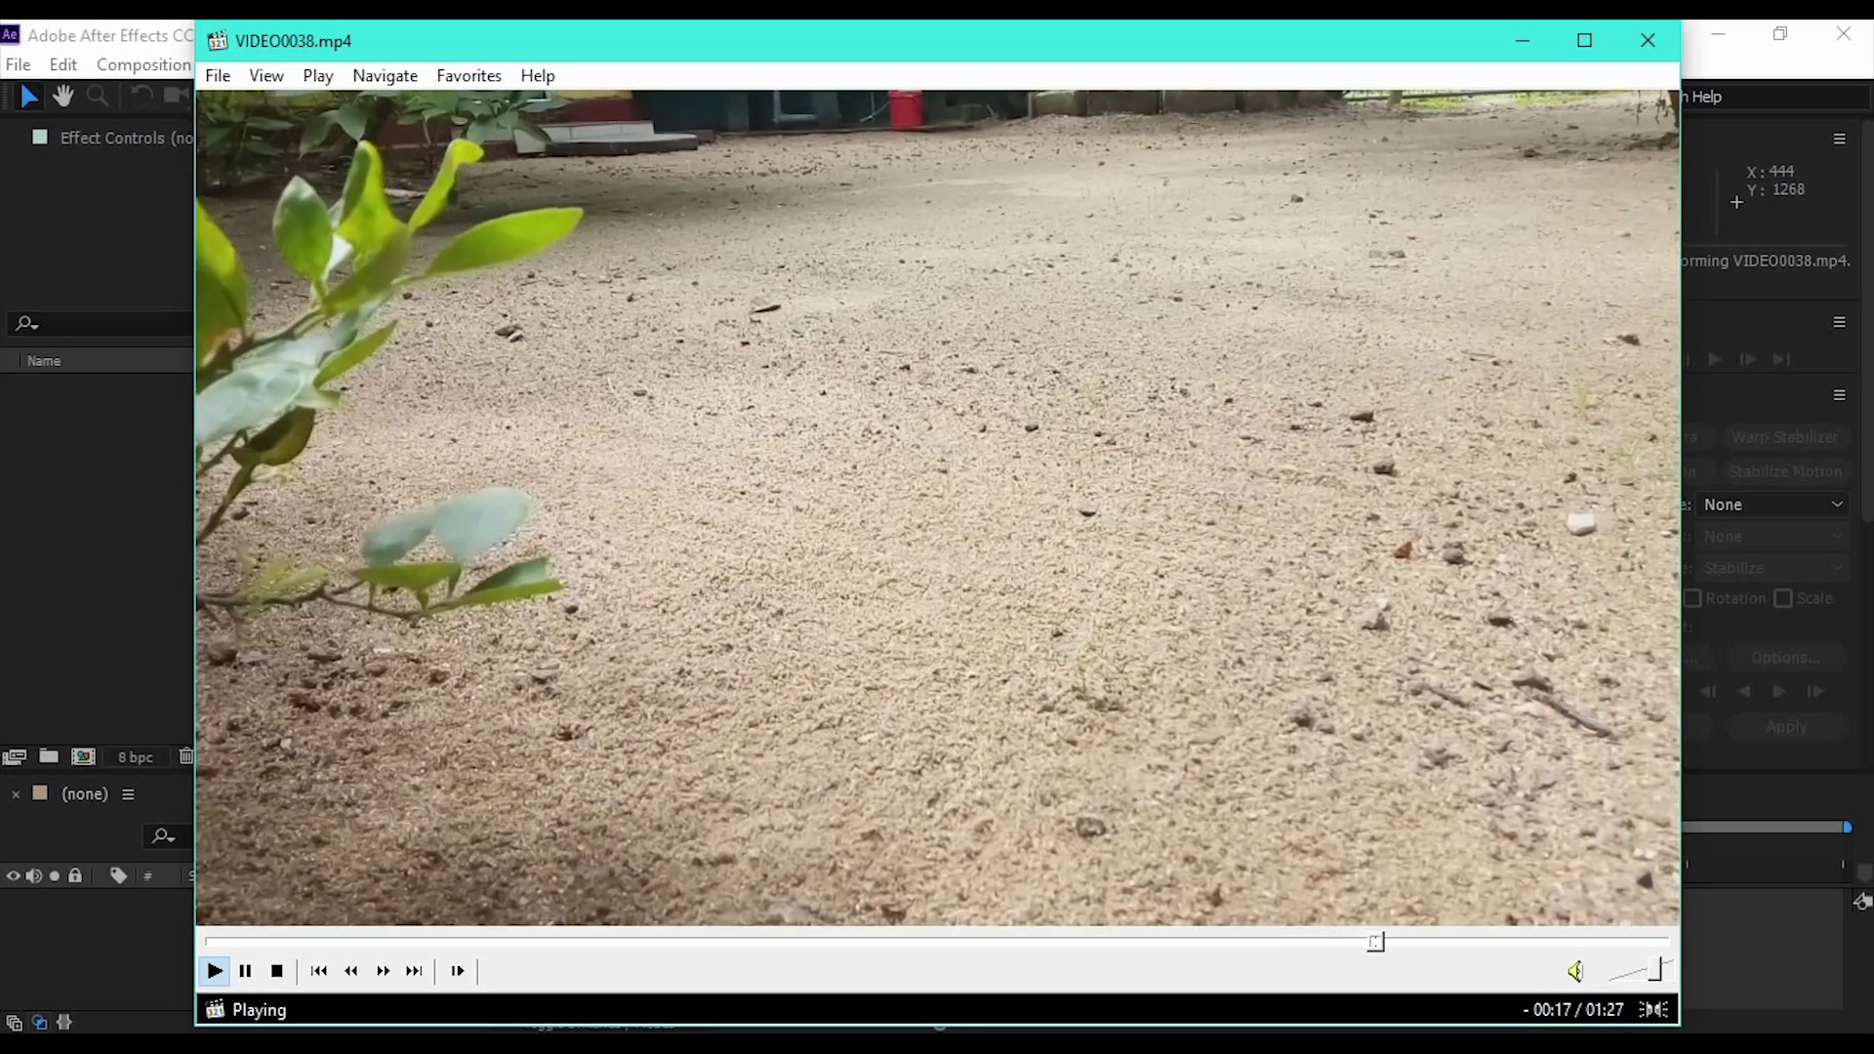
pyautogui.click(740, 458)
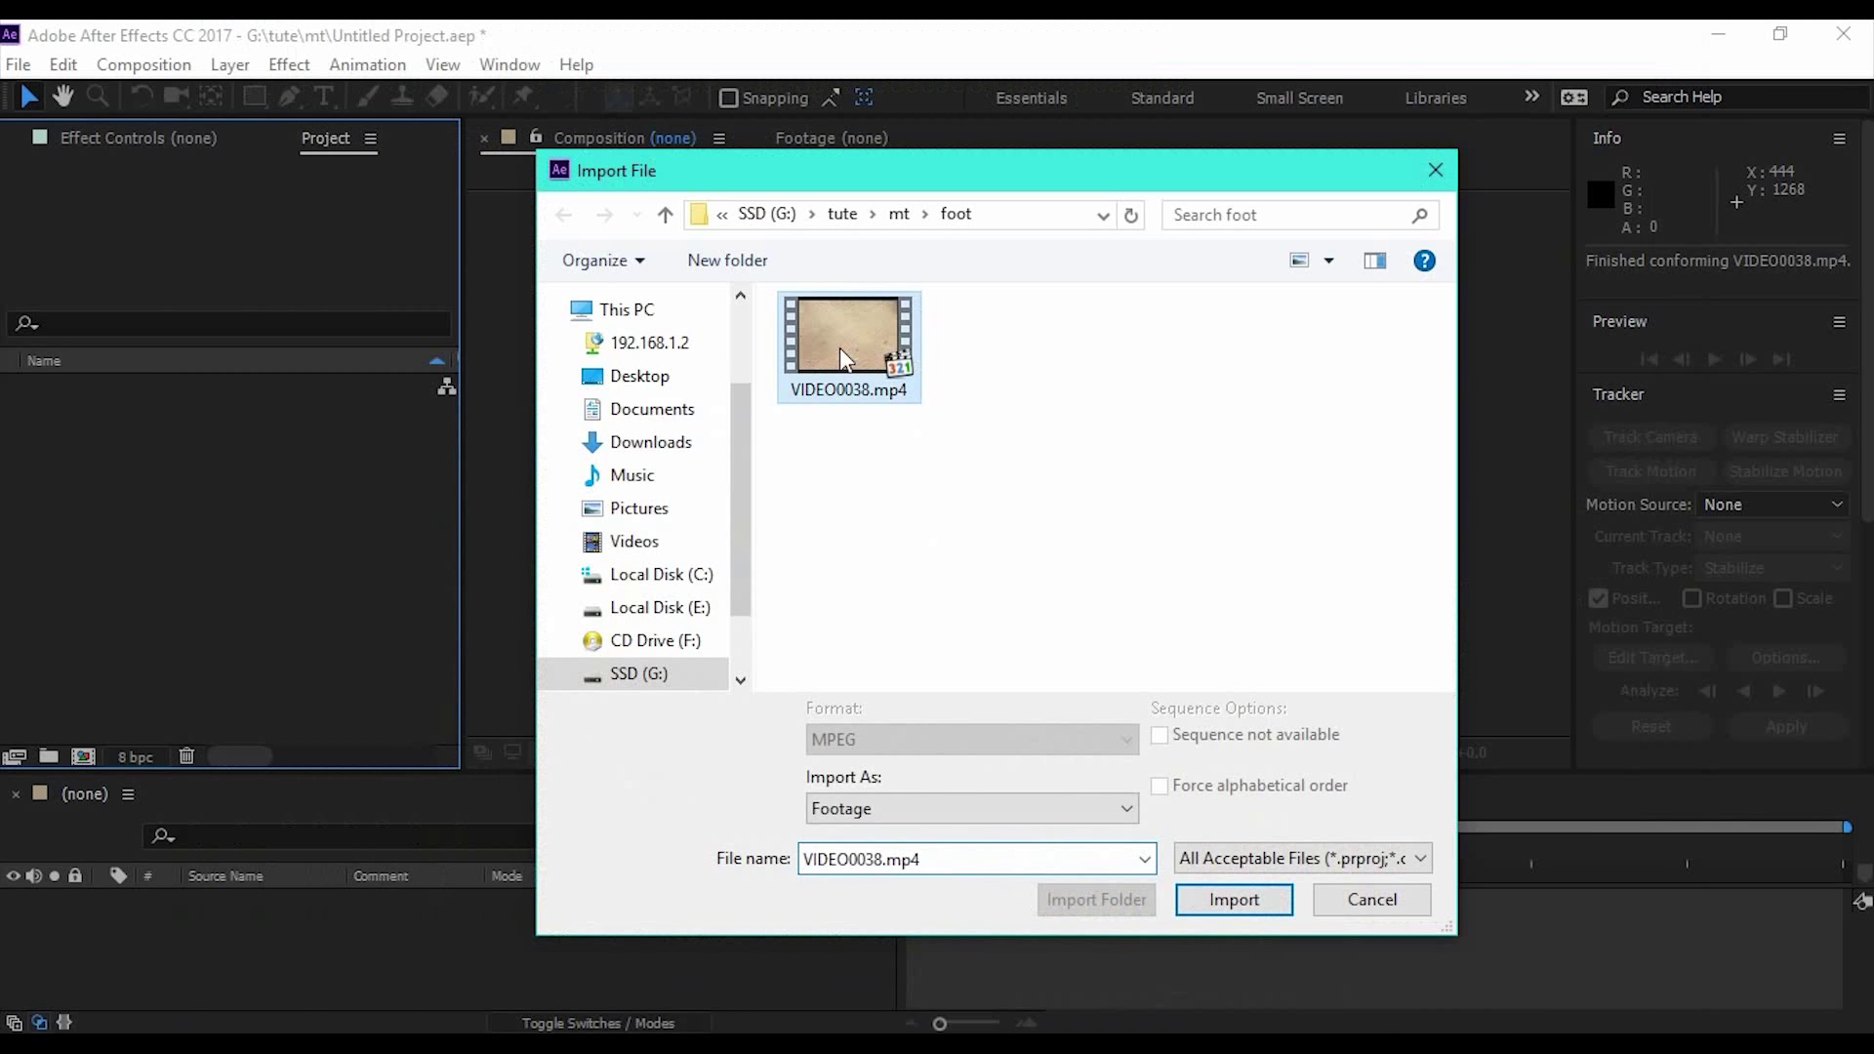
pyautogui.click(1223, 910)
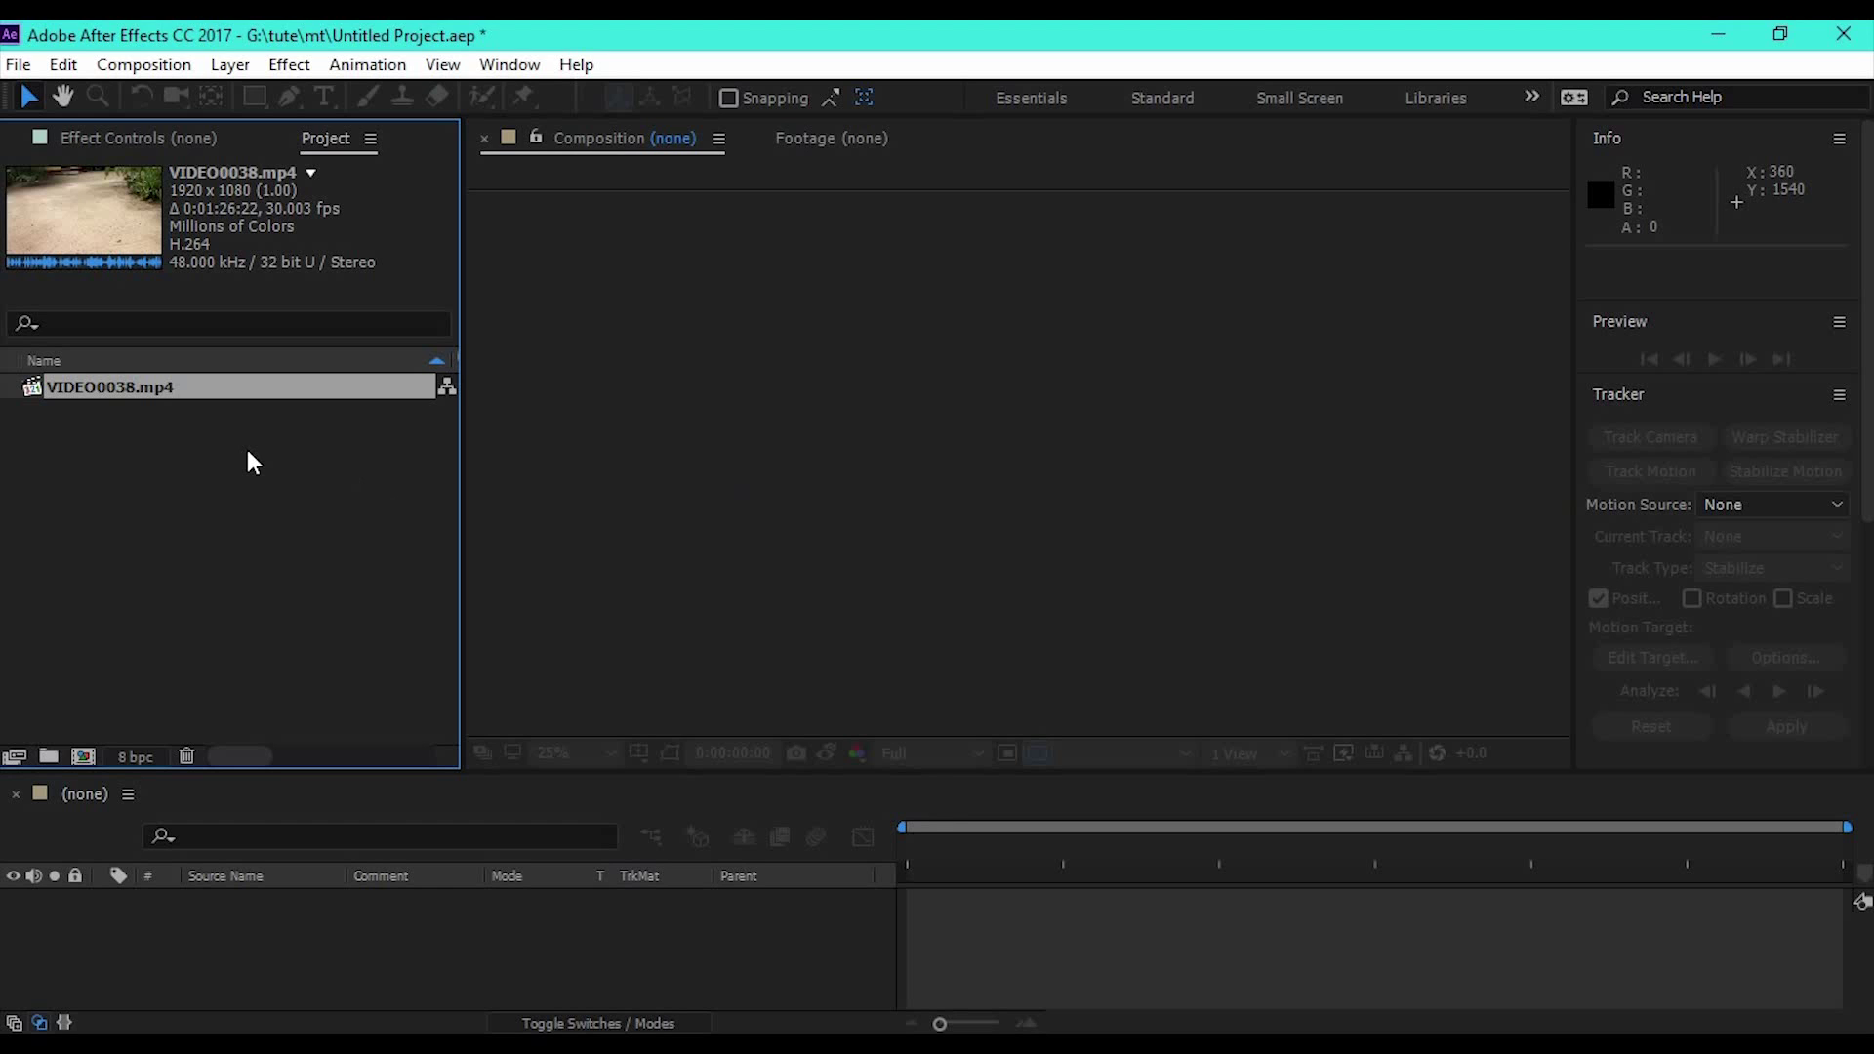
pyautogui.doubleClick(100, 386)
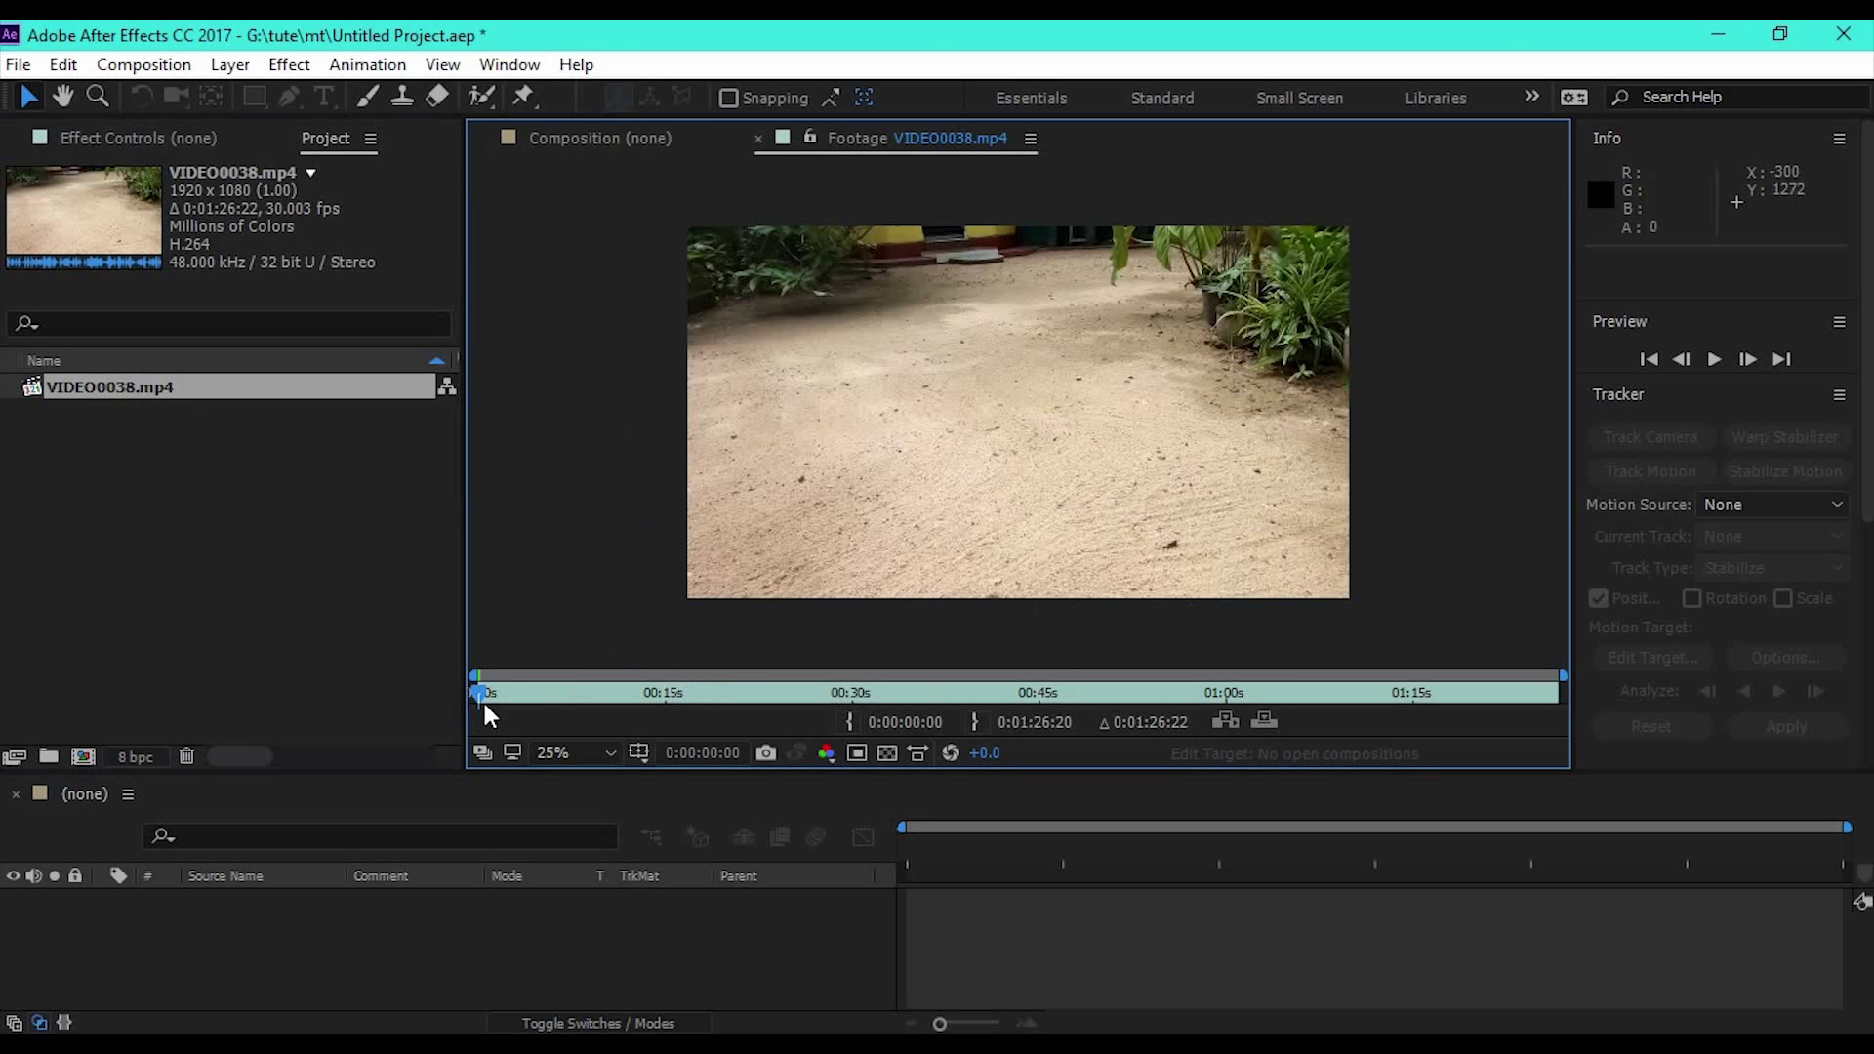
# - Mark the clip's In point at 1:09:00 and Out point at 1:18:29, reviewing the range
pyautogui.moveTo(488, 695); pyautogui.dragTo(1345, 702)
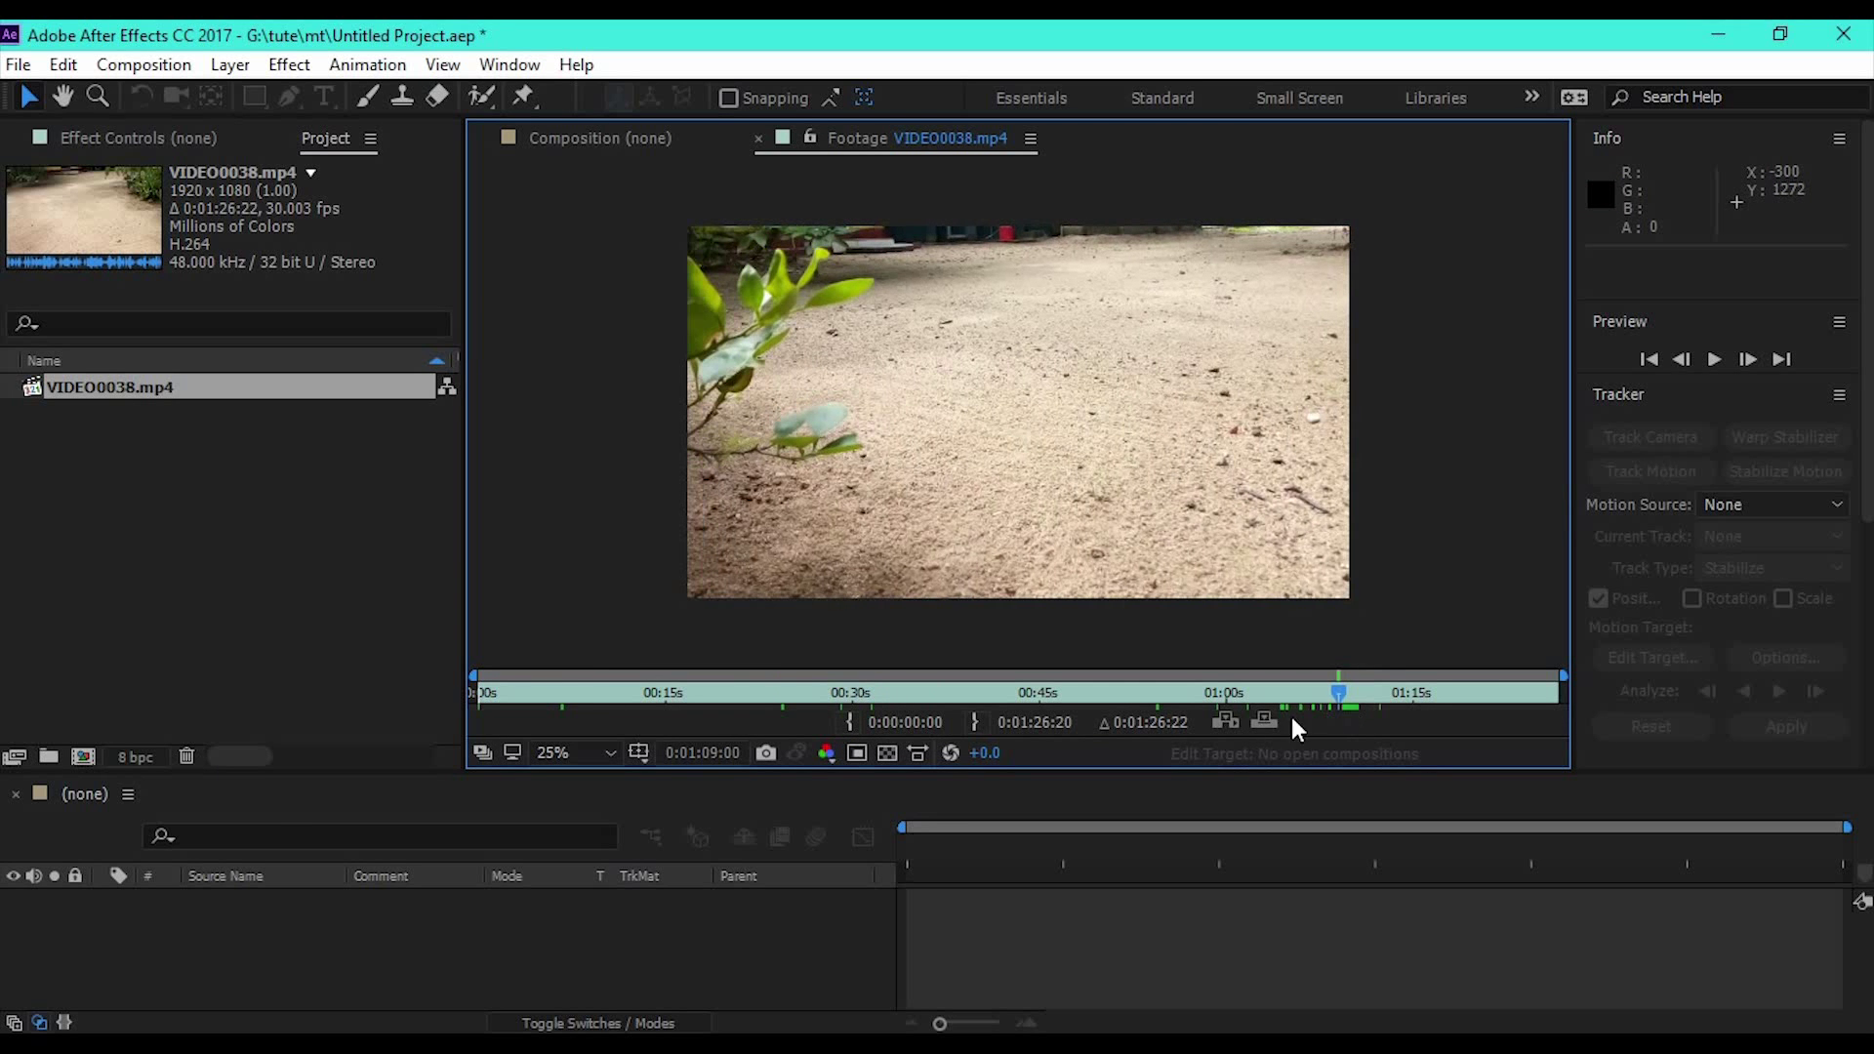
pyautogui.click(853, 717)
pyautogui.press('space')
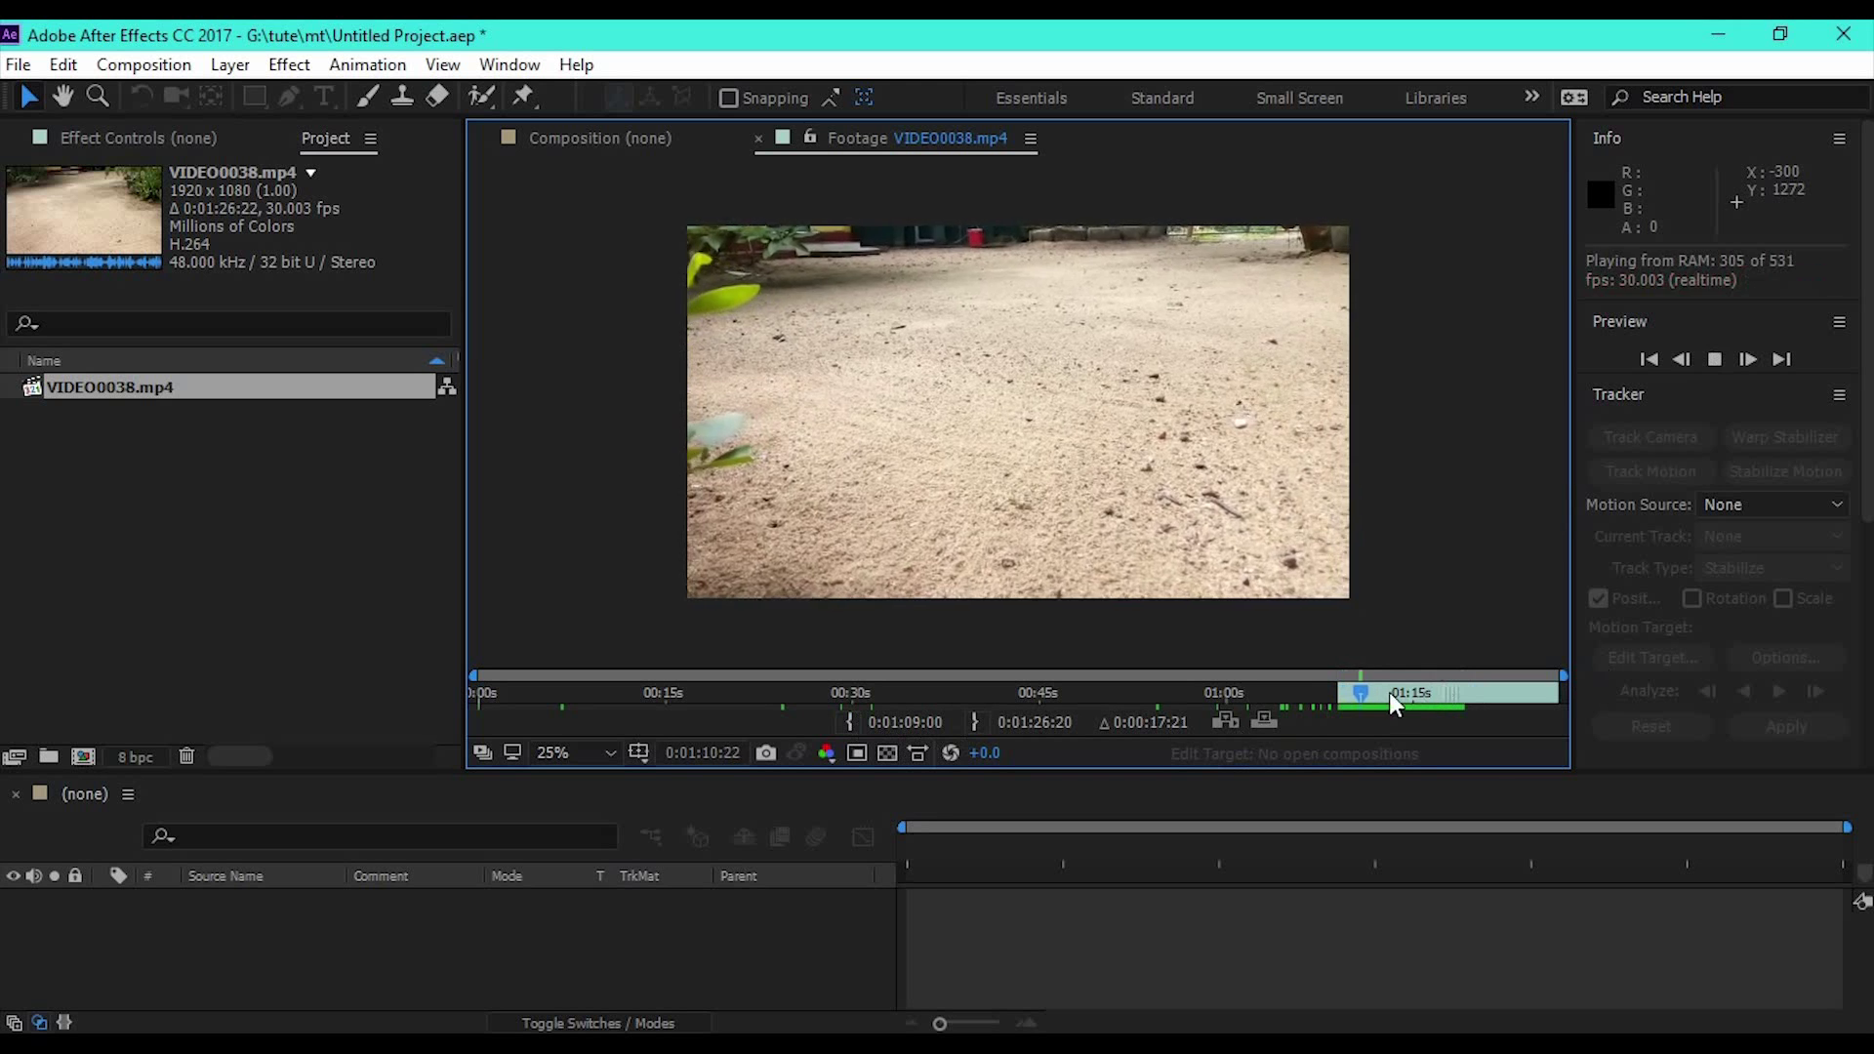
pyautogui.moveTo(1389, 693); pyautogui.dragTo(1458, 692)
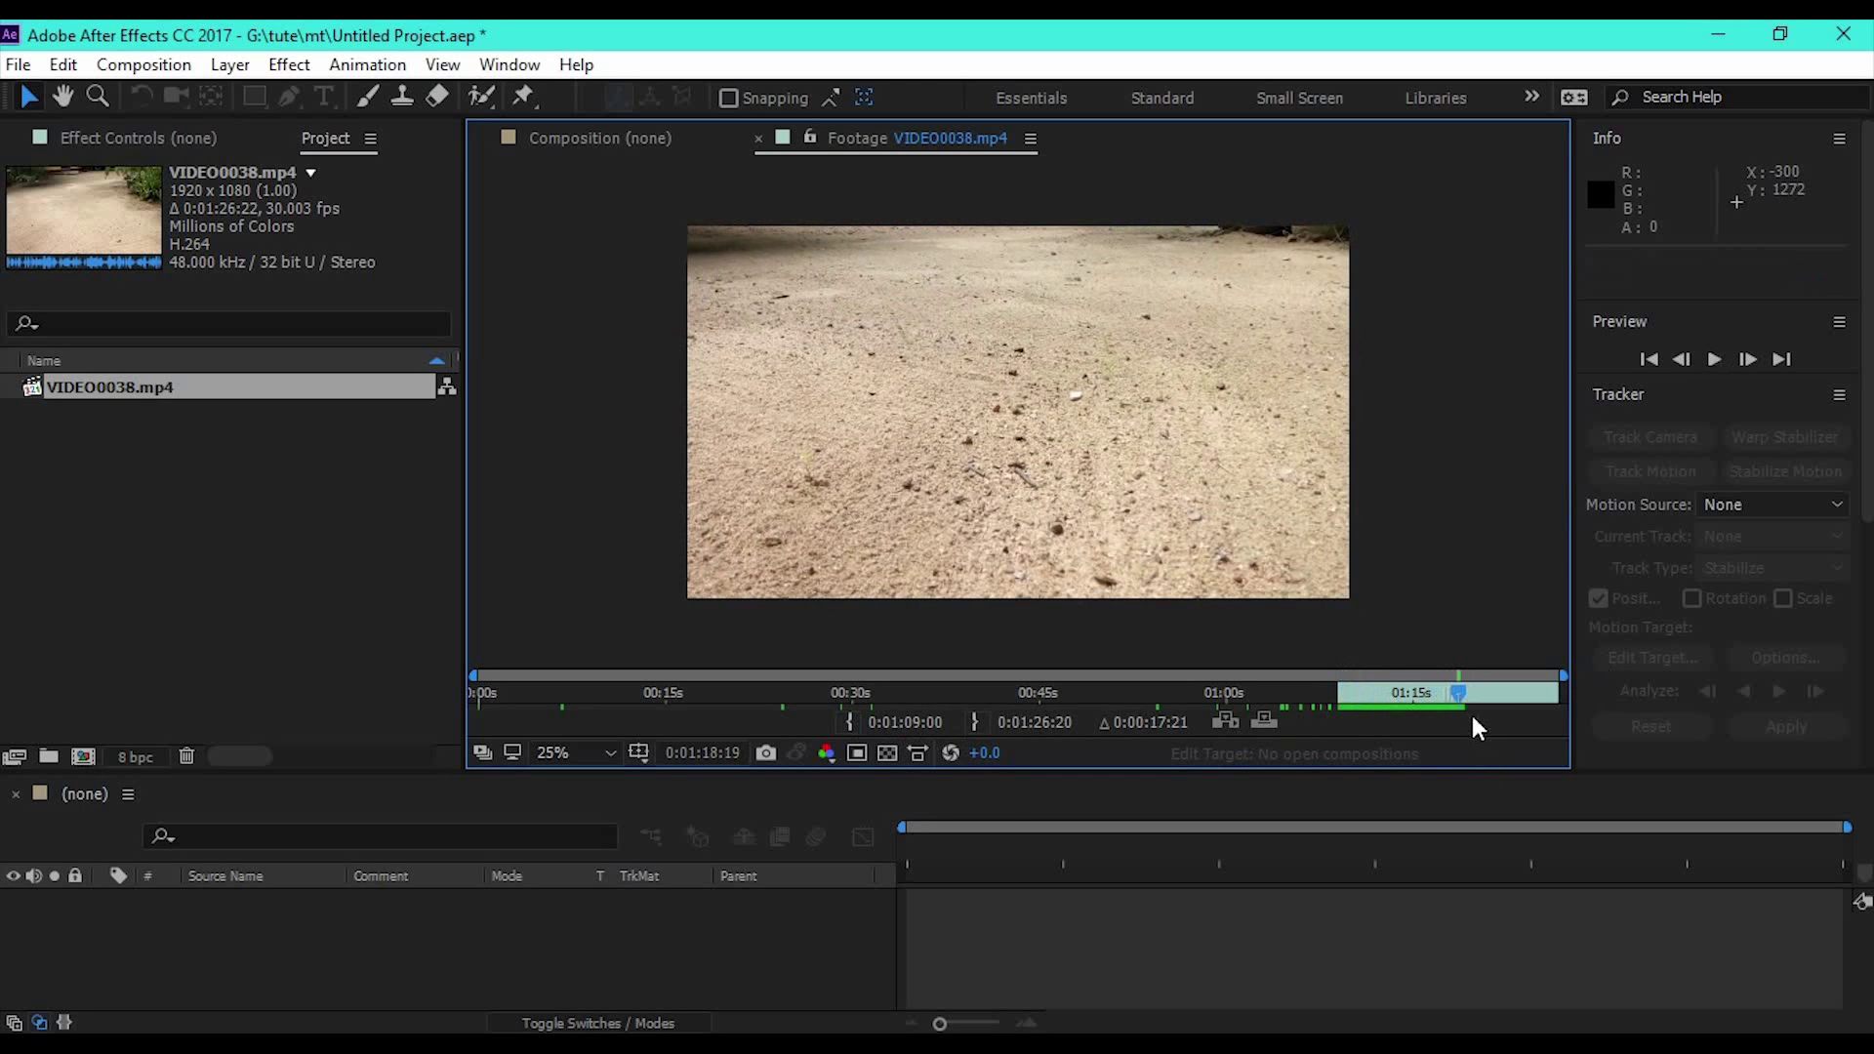
pyautogui.click(1462, 693)
pyautogui.click(974, 721)
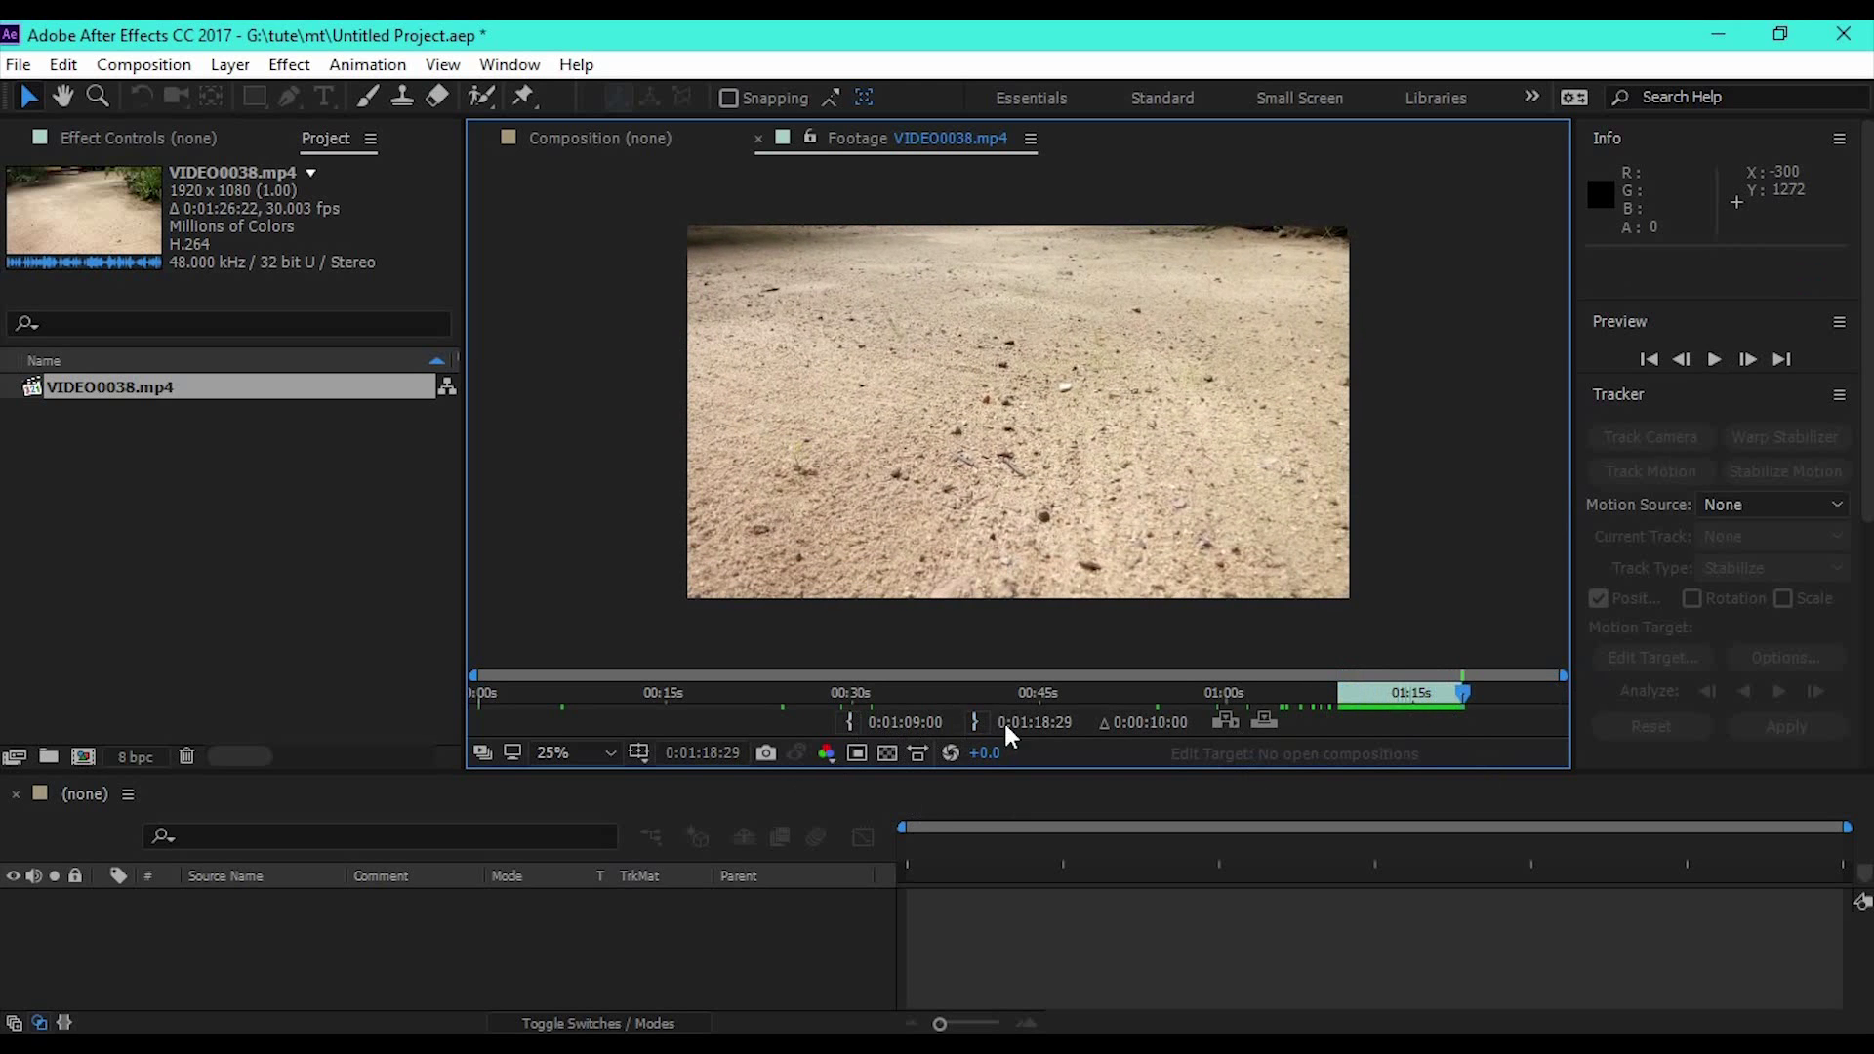
pyautogui.moveTo(1459, 692); pyautogui.dragTo(1424, 696)
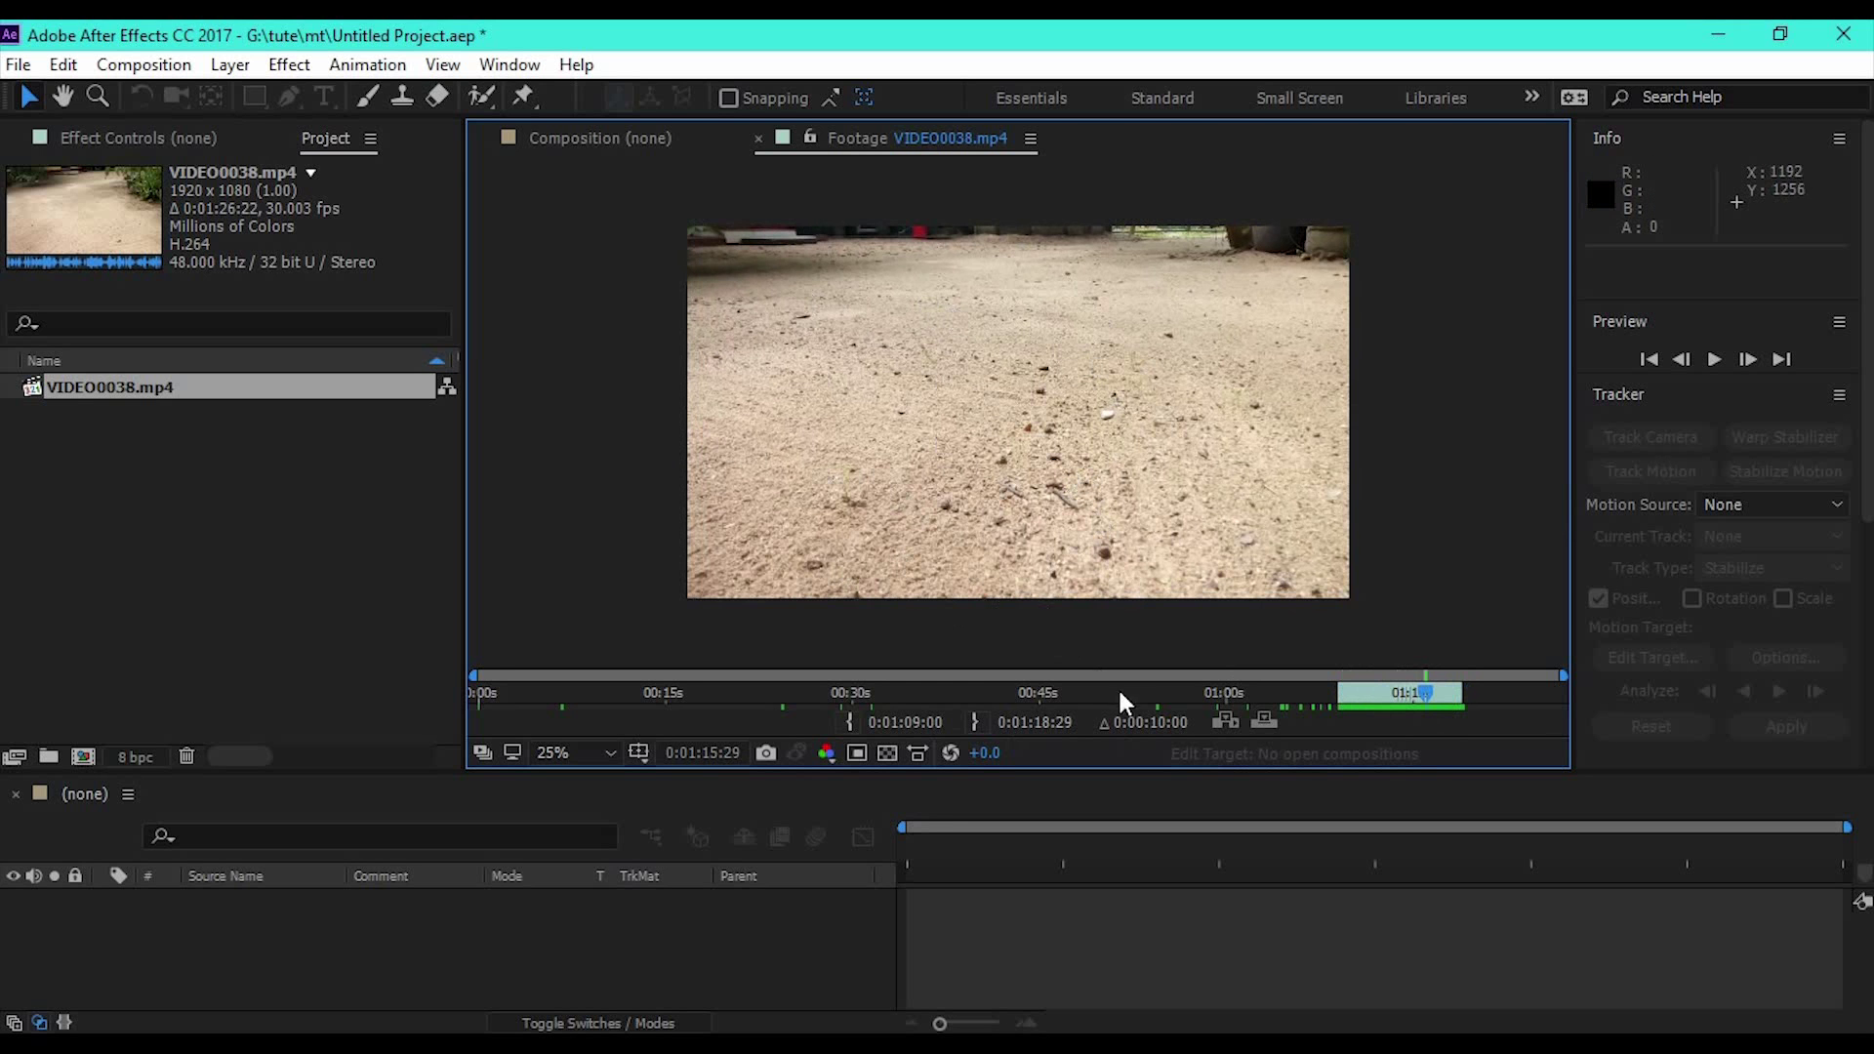
pyautogui.moveTo(1432, 693)
pyautogui.mouseDown()
pyautogui.moveTo(1343, 696)
pyautogui.moveTo(1436, 692)
pyautogui.moveTo(1439, 709)
pyautogui.mouseUp()
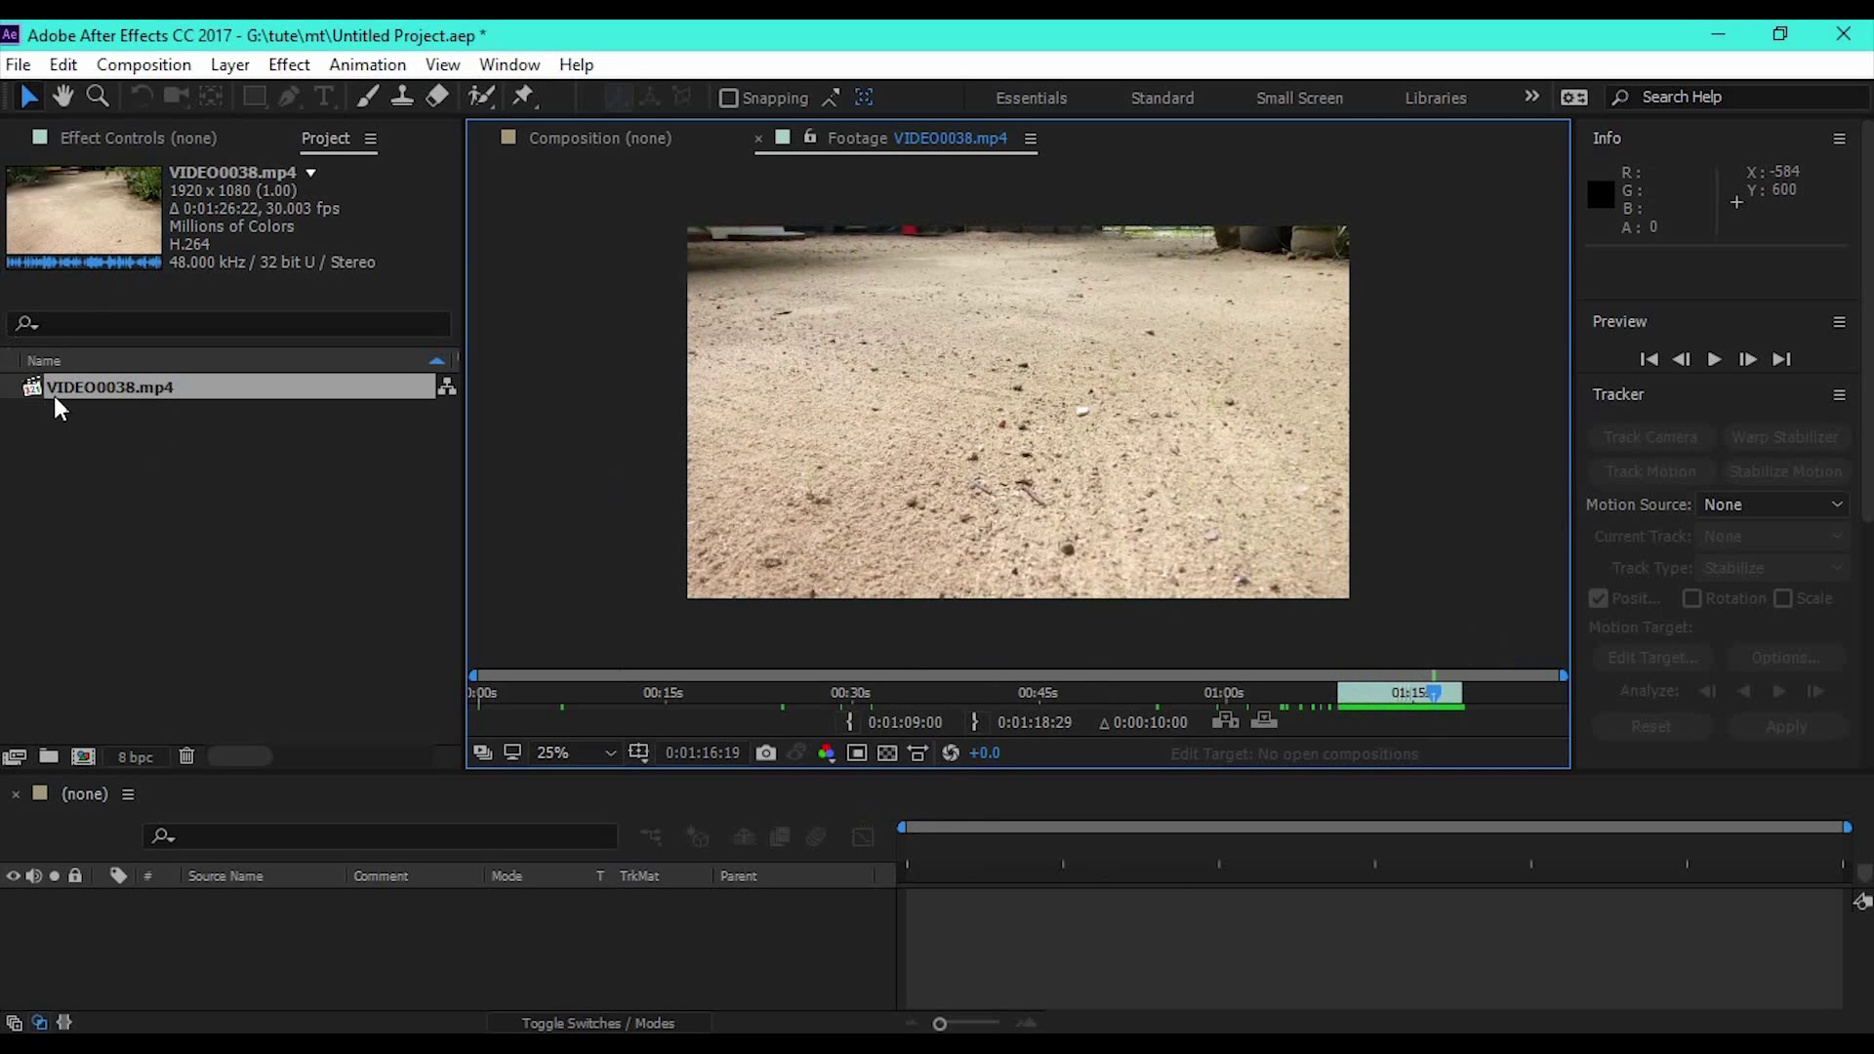
# - Build the VIDEO0038 composition from the trimmed clip, review it, and return to frame zero
pyautogui.moveTo(60, 396); pyautogui.dragTo(304, 952)
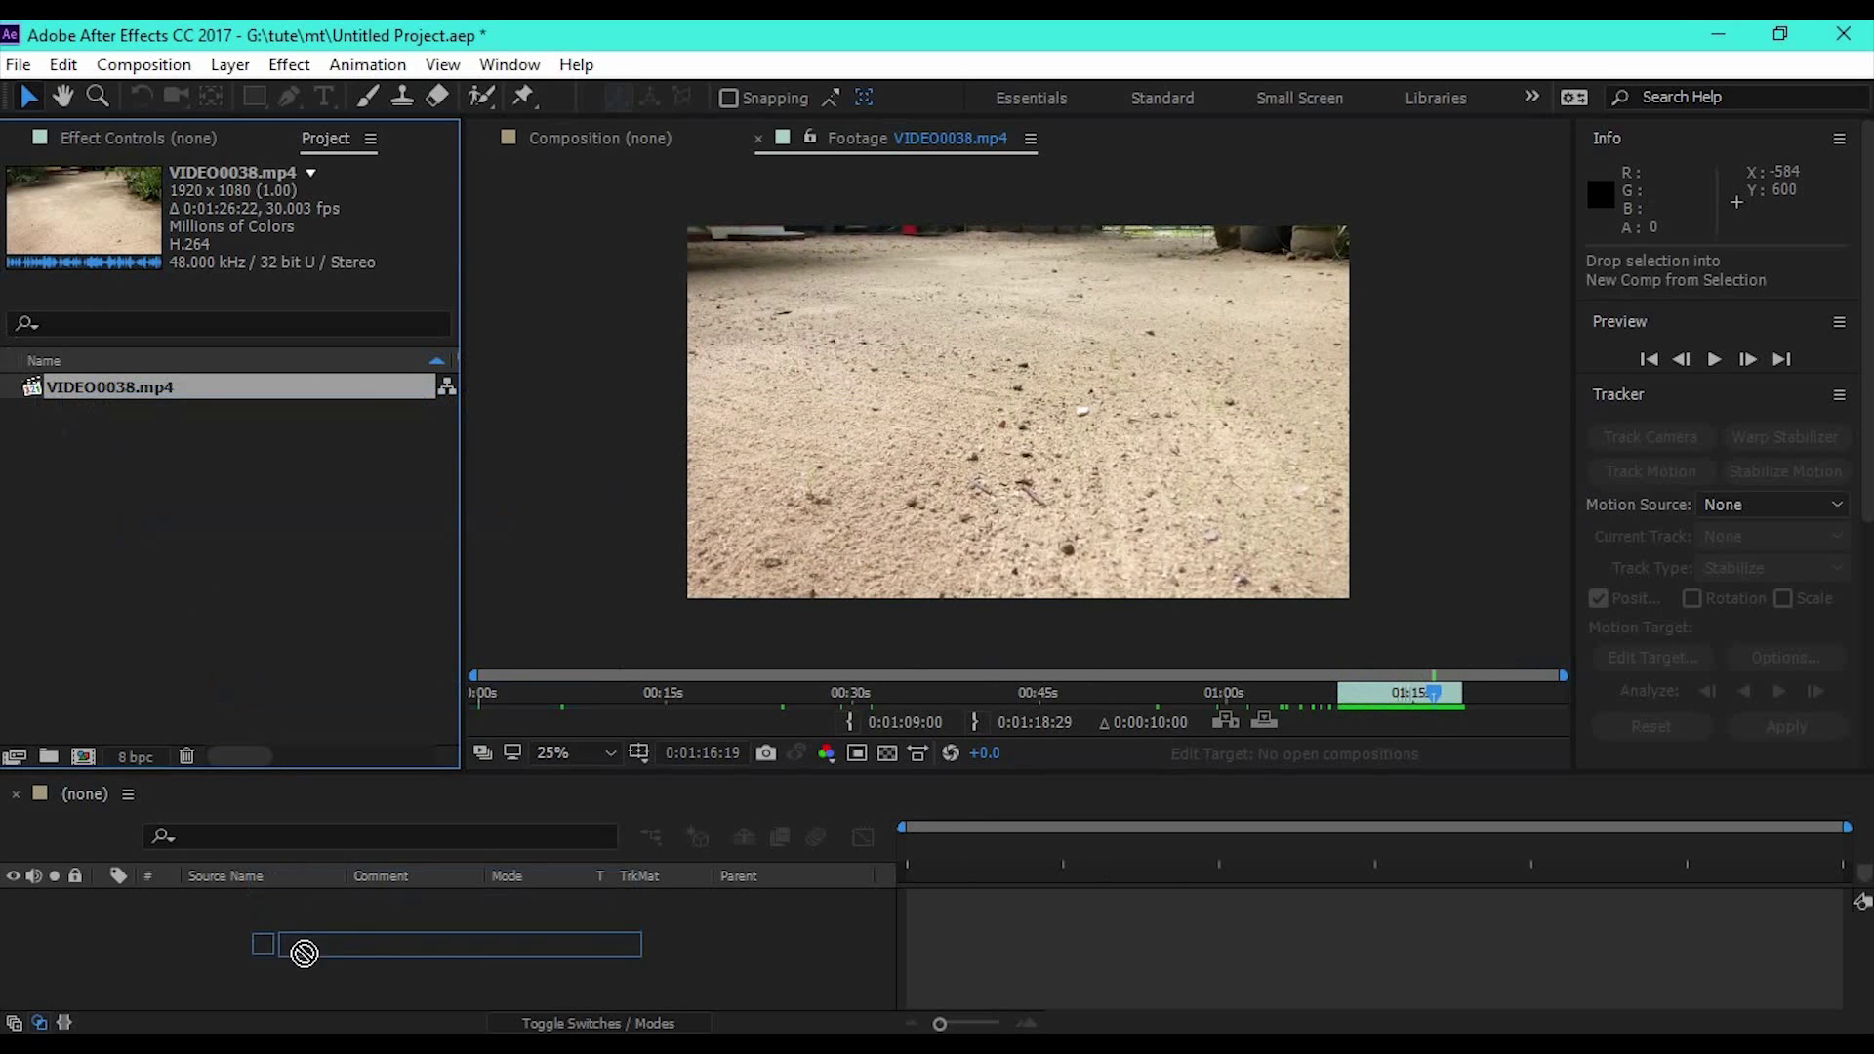
pyautogui.moveTo(304, 953)
pyautogui.mouseDown()
pyautogui.moveTo(162, 601)
pyautogui.moveTo(29, 765)
pyautogui.mouseUp()
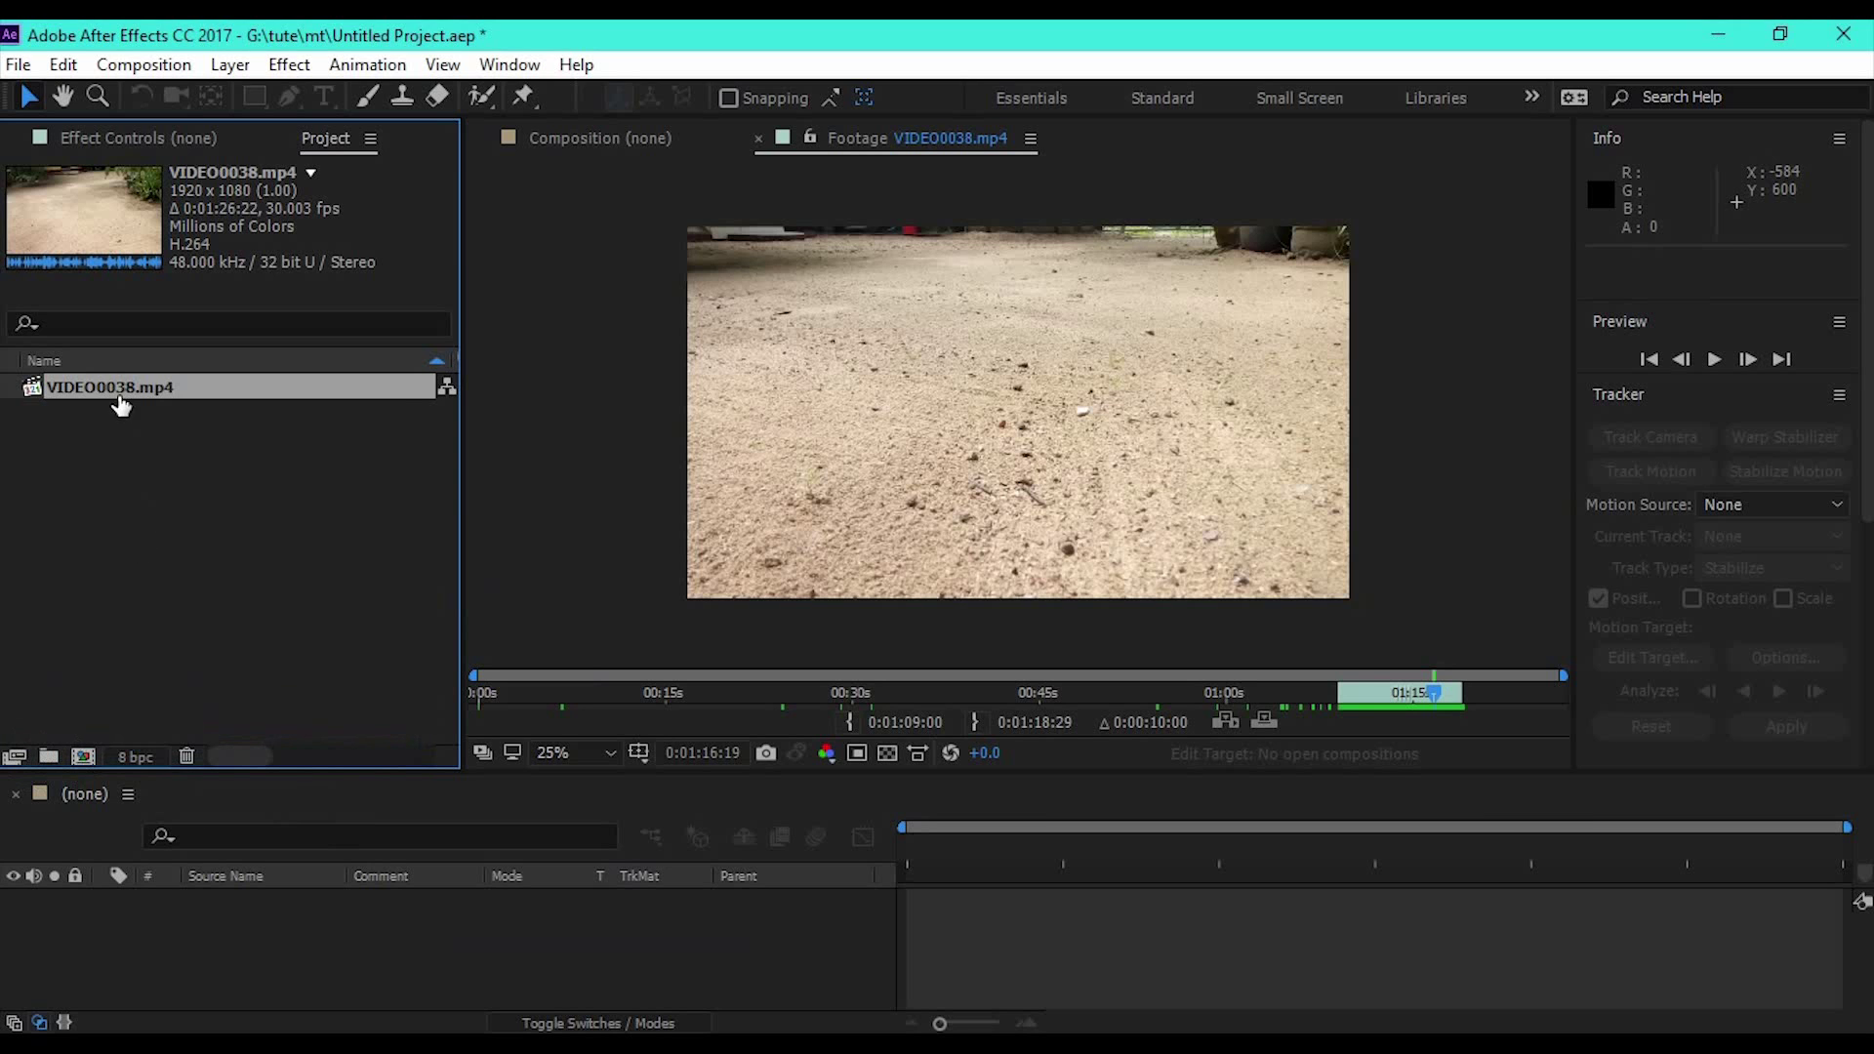
pyautogui.moveTo(124, 388)
pyautogui.mouseDown()
pyautogui.moveTo(123, 953)
pyautogui.moveTo(121, 620)
pyautogui.mouseUp()
pyautogui.moveTo(65, 383); pyautogui.dragTo(188, 937)
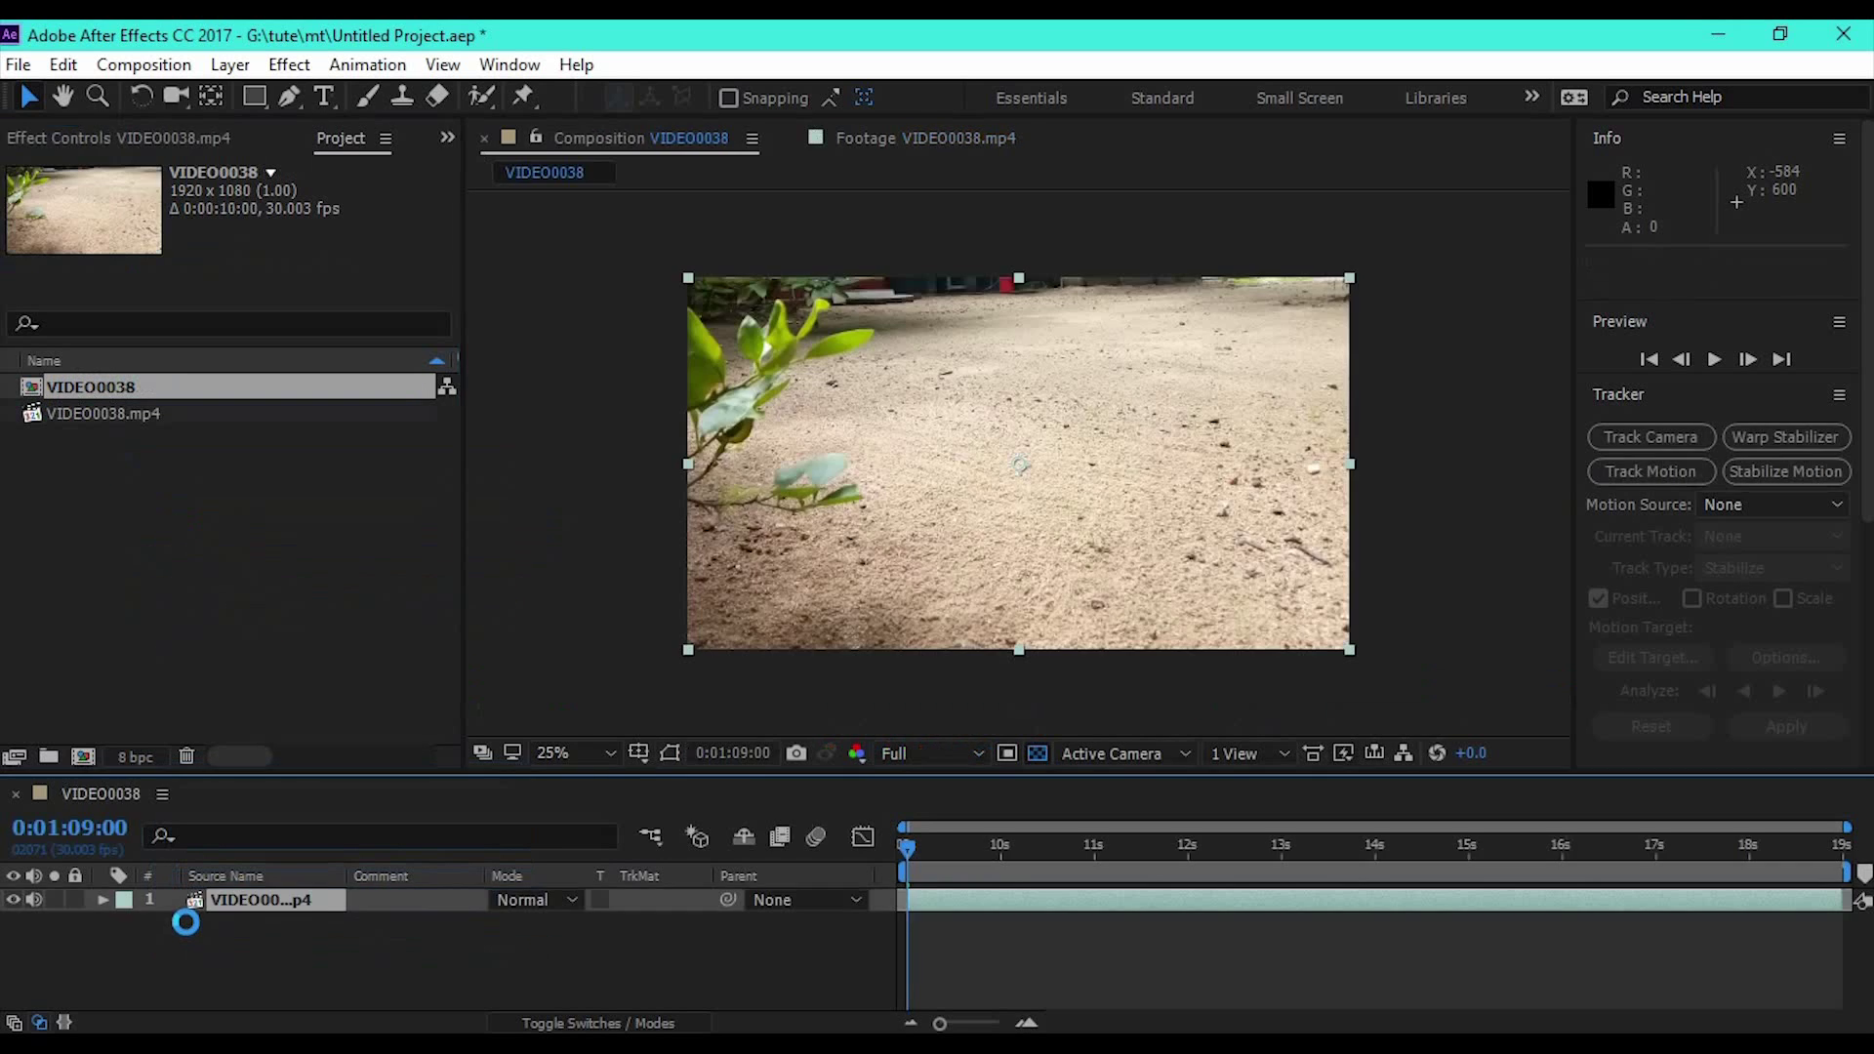
pyautogui.moveTo(907, 845)
pyautogui.mouseDown()
pyautogui.moveTo(1289, 844)
pyautogui.moveTo(1093, 844)
pyautogui.mouseUp()
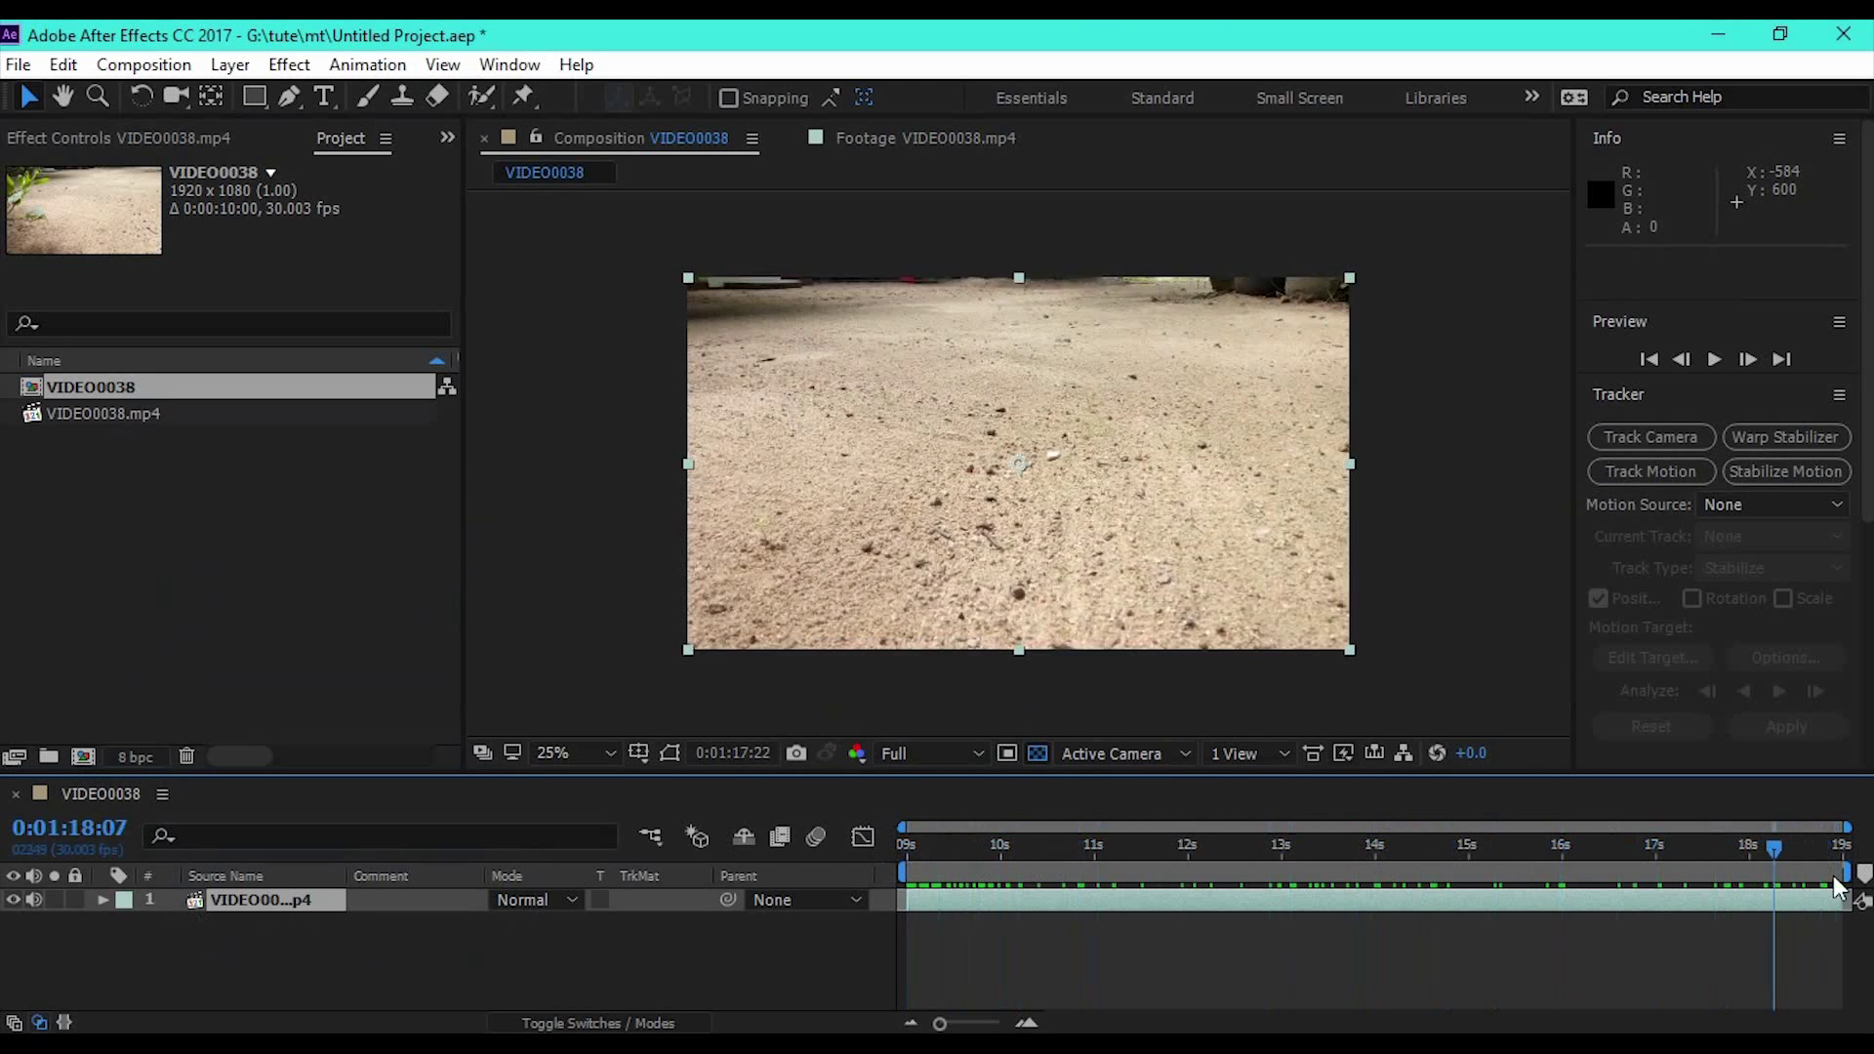
pyautogui.press('Home')
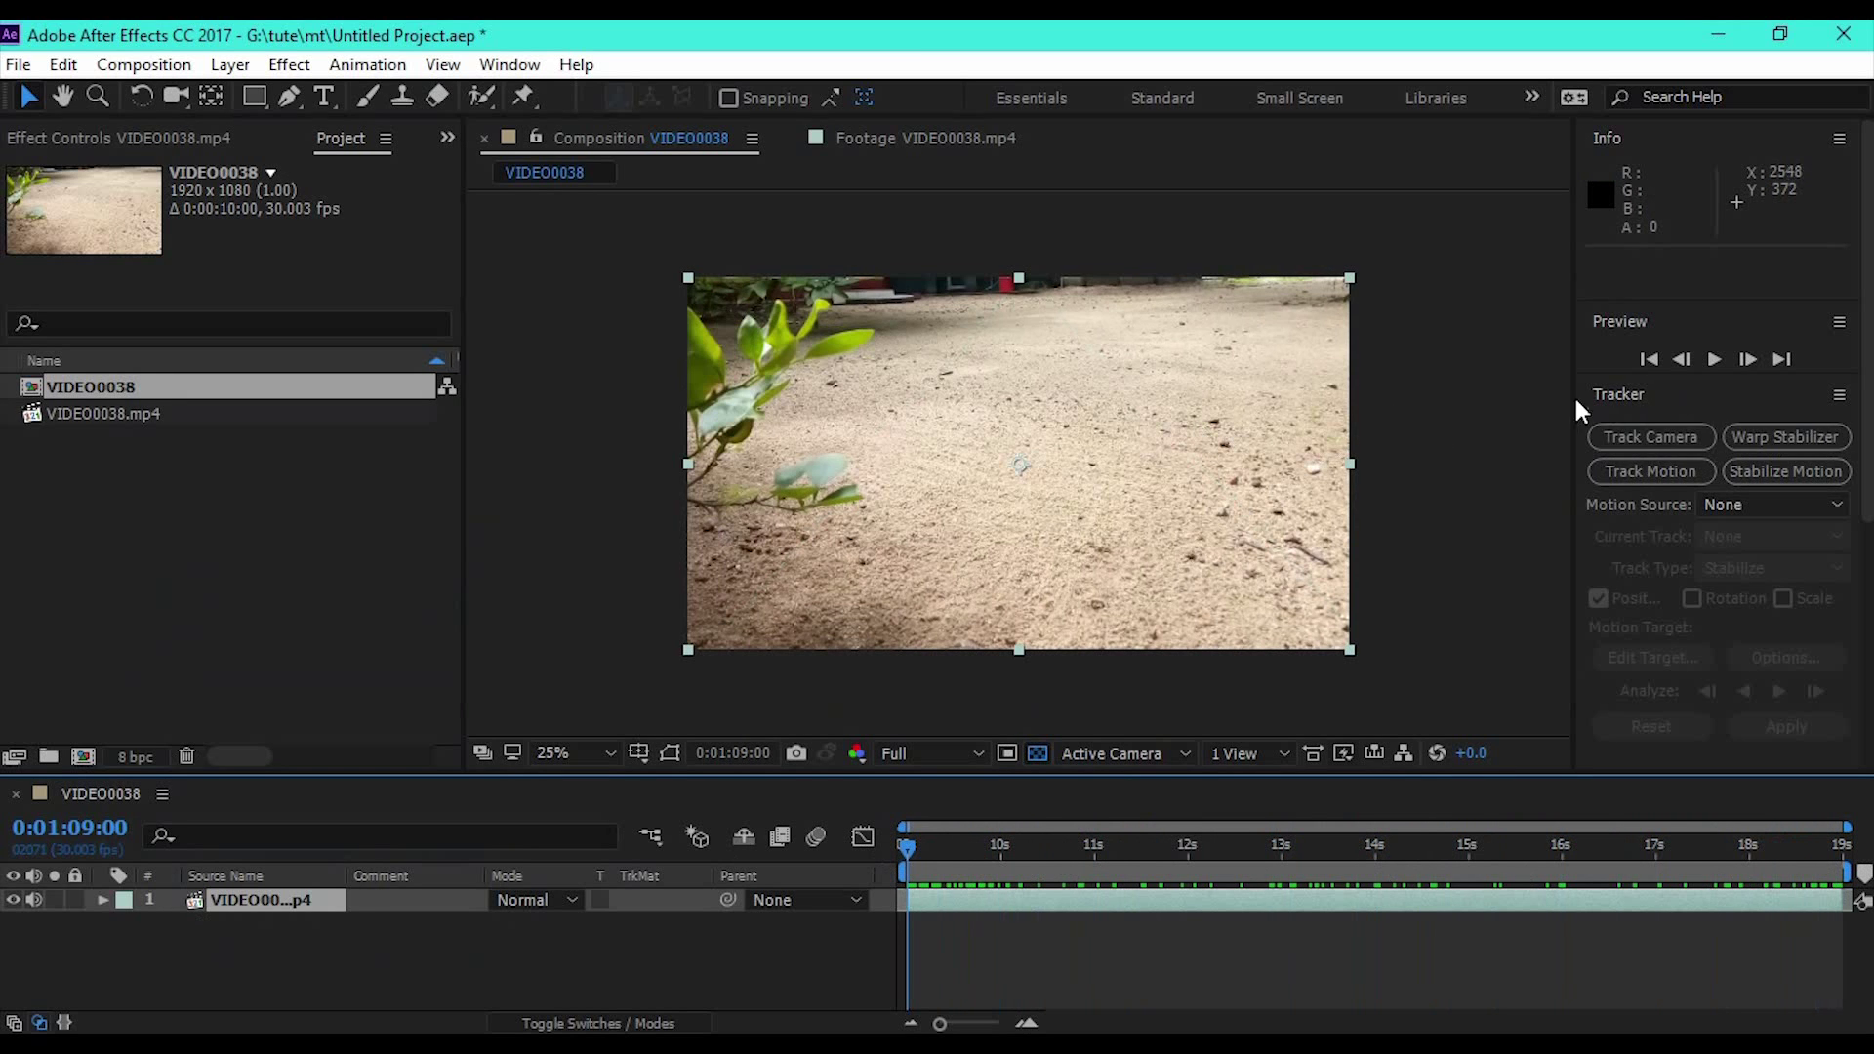
pyautogui.click(586, 234)
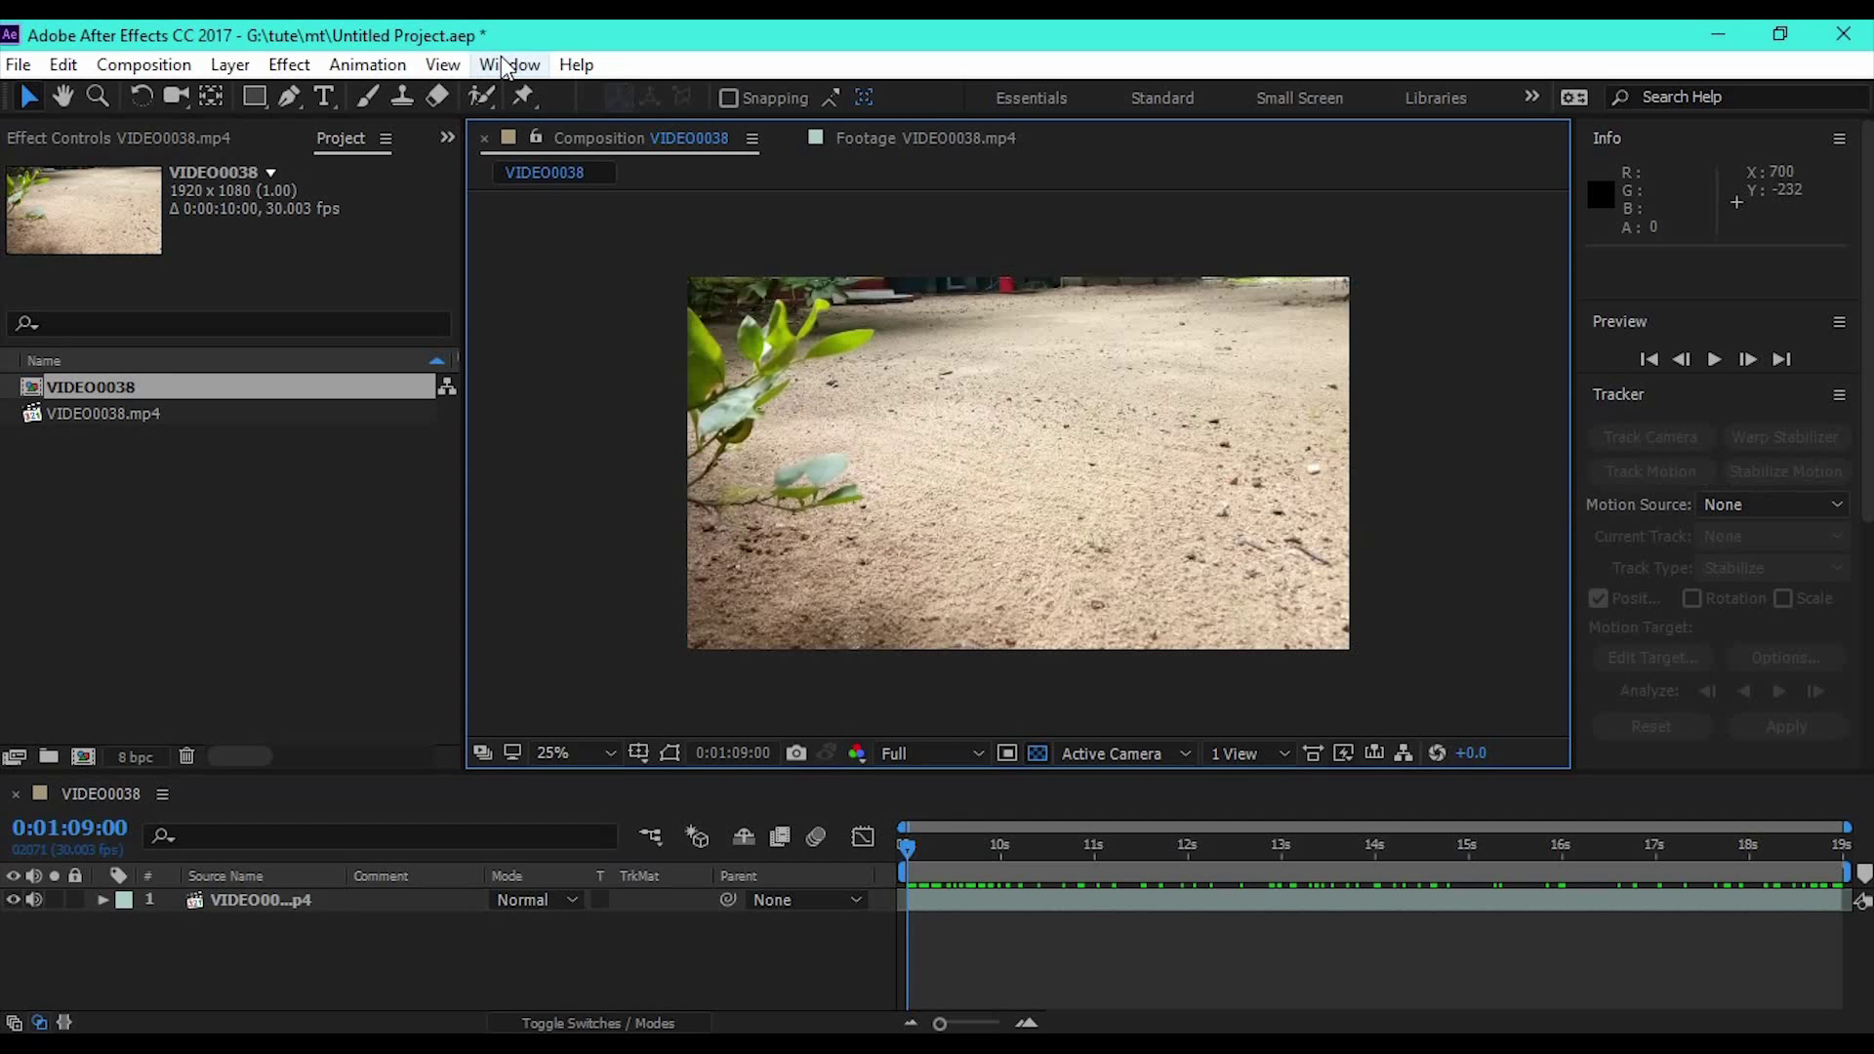
pyautogui.click(510, 64)
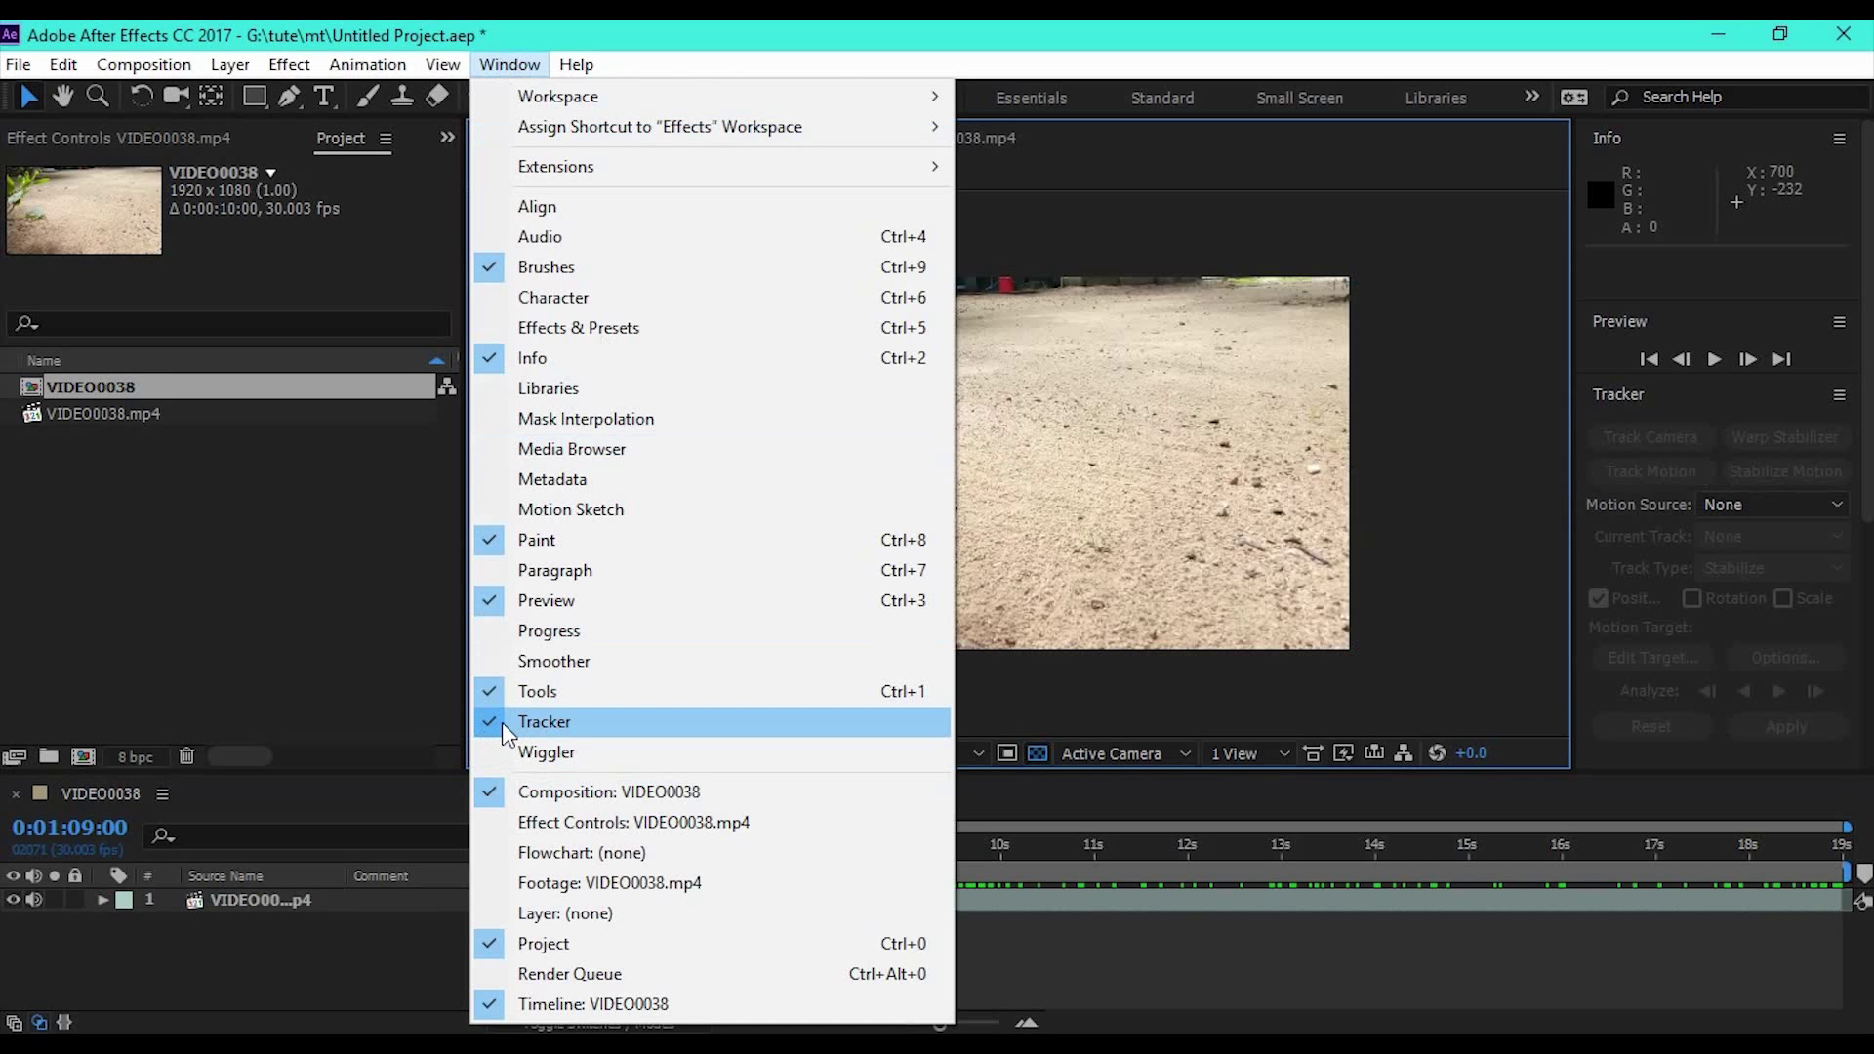
pyautogui.click(545, 721)
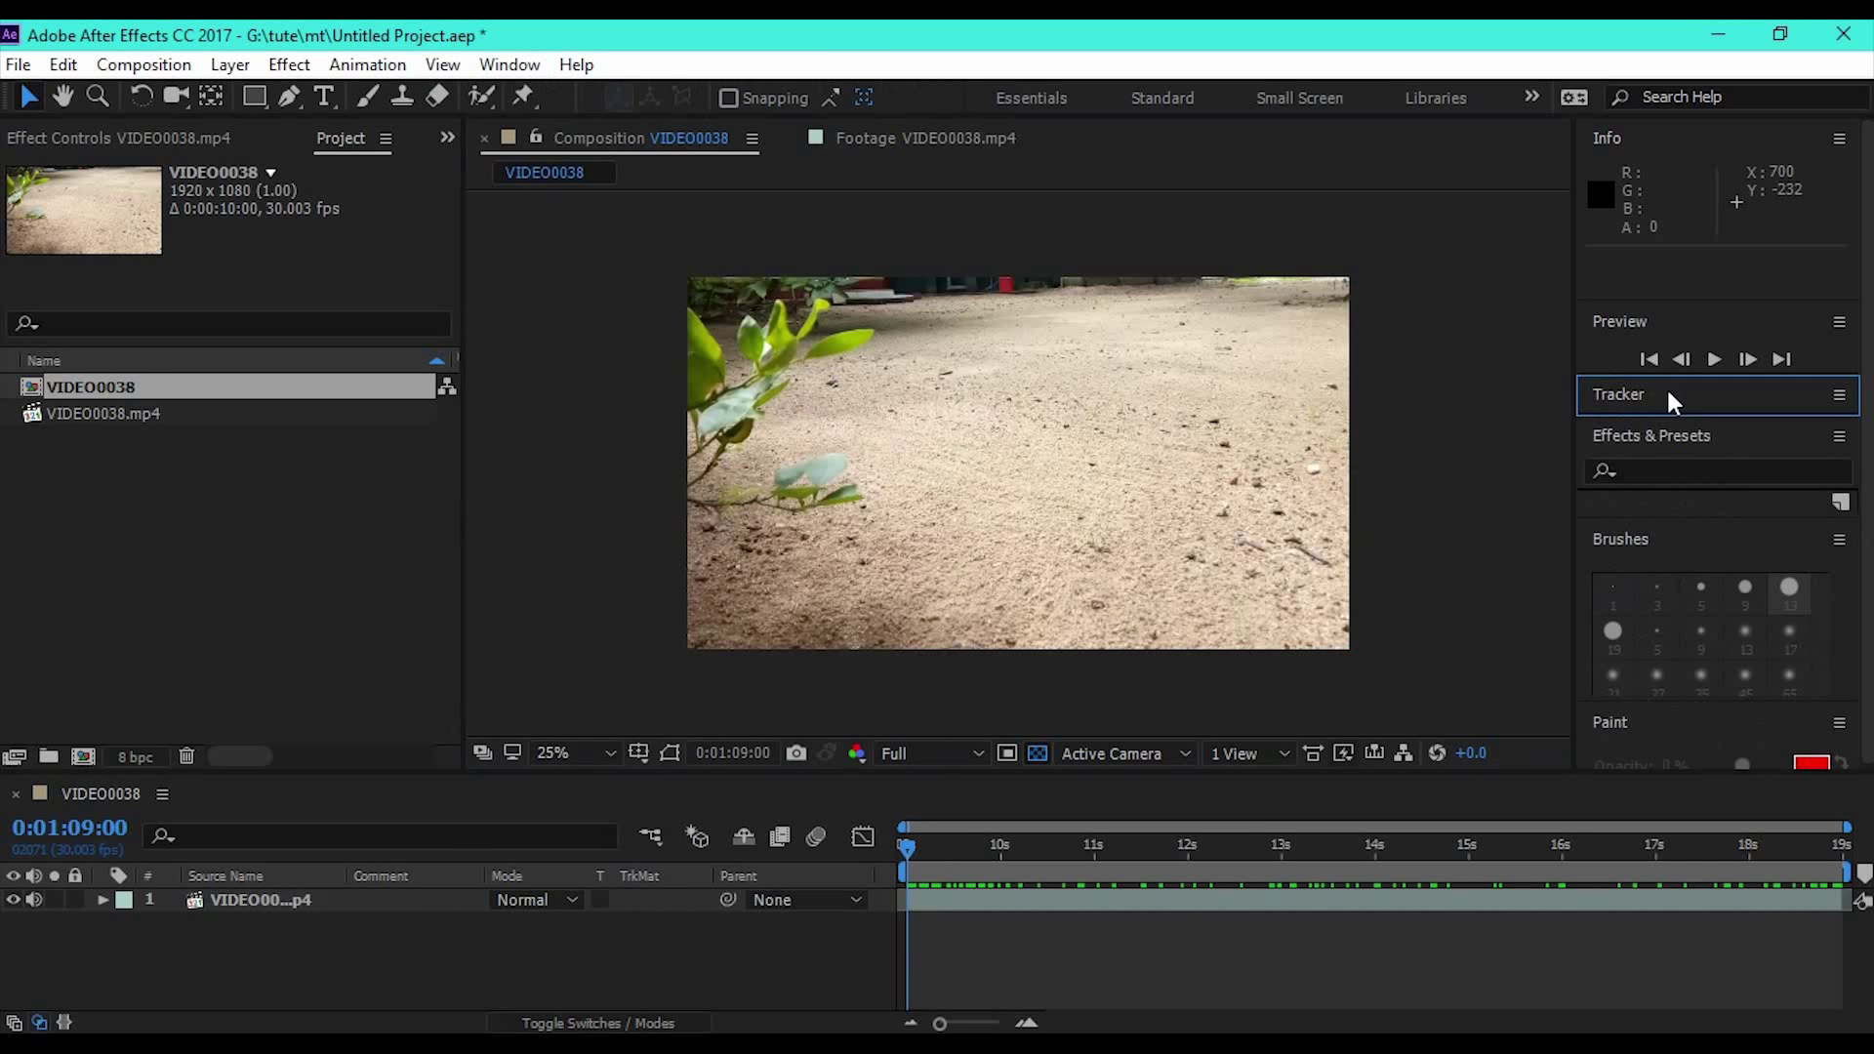
pyautogui.click(1647, 399)
pyautogui.doubleClick(1647, 398)
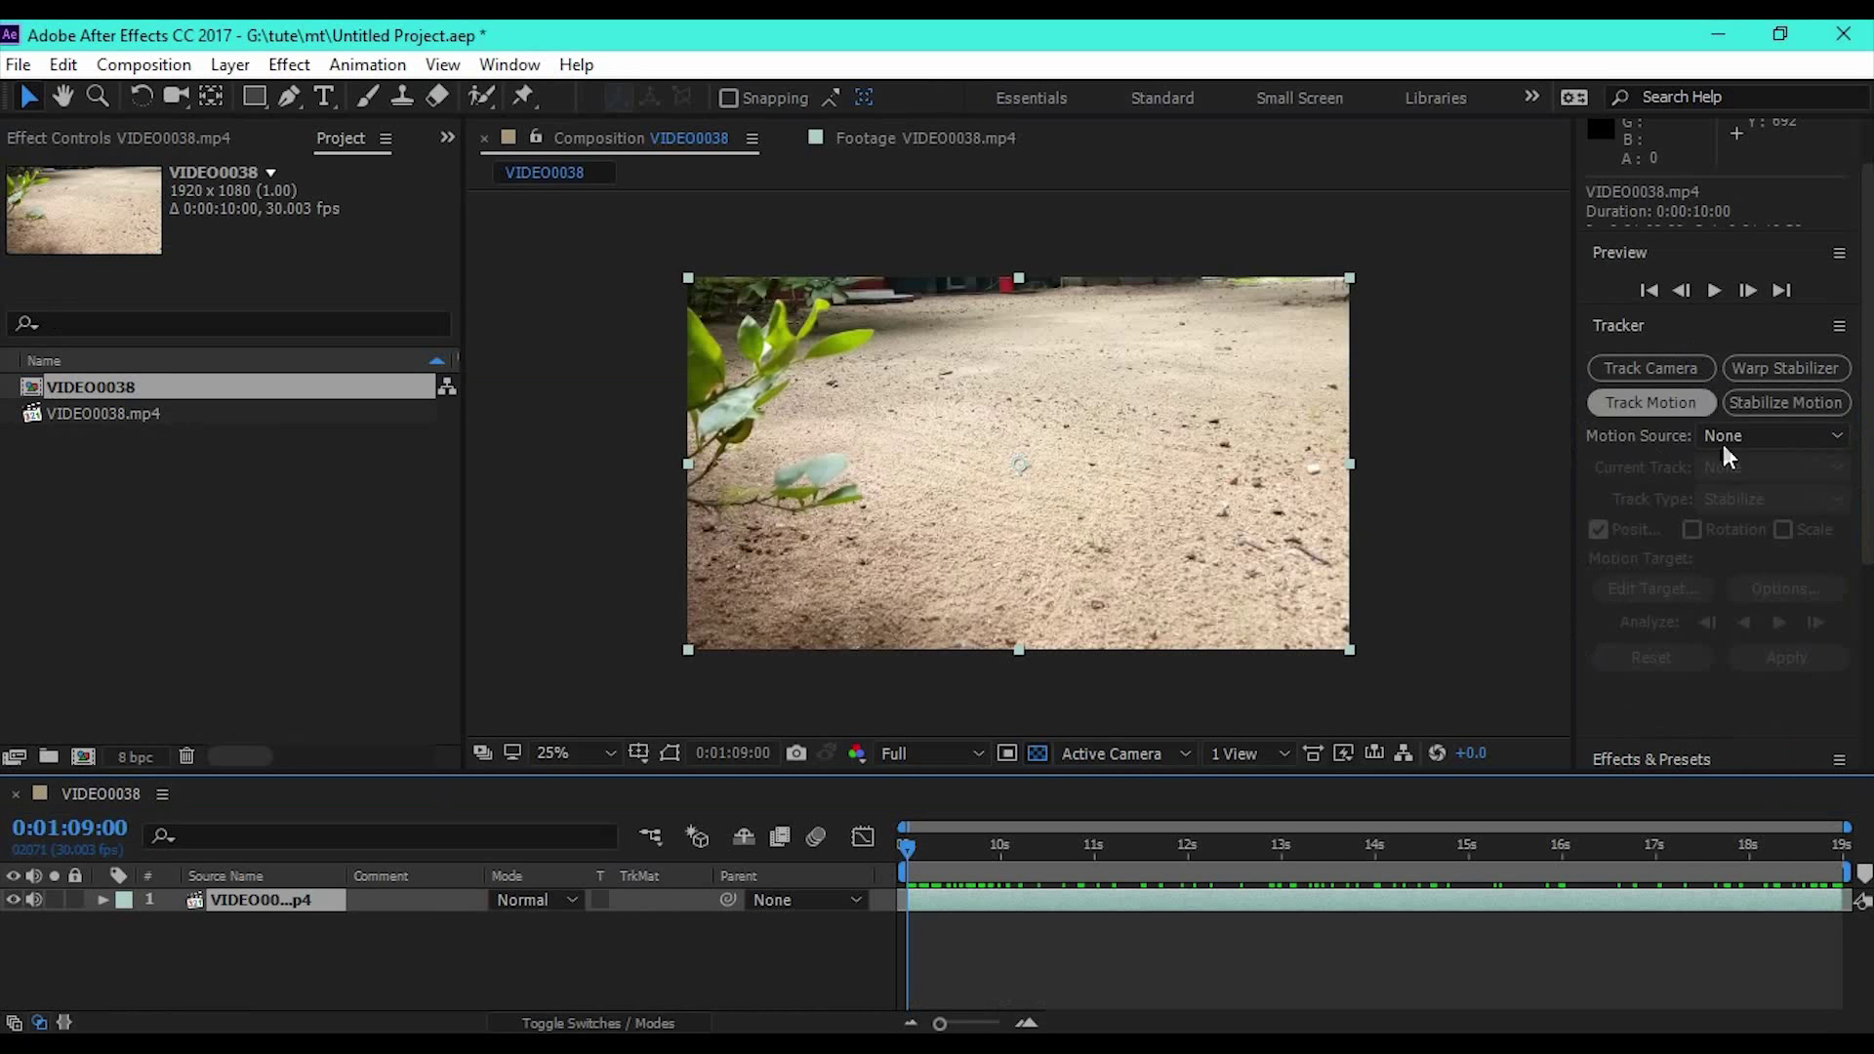
pyautogui.click(1651, 758)
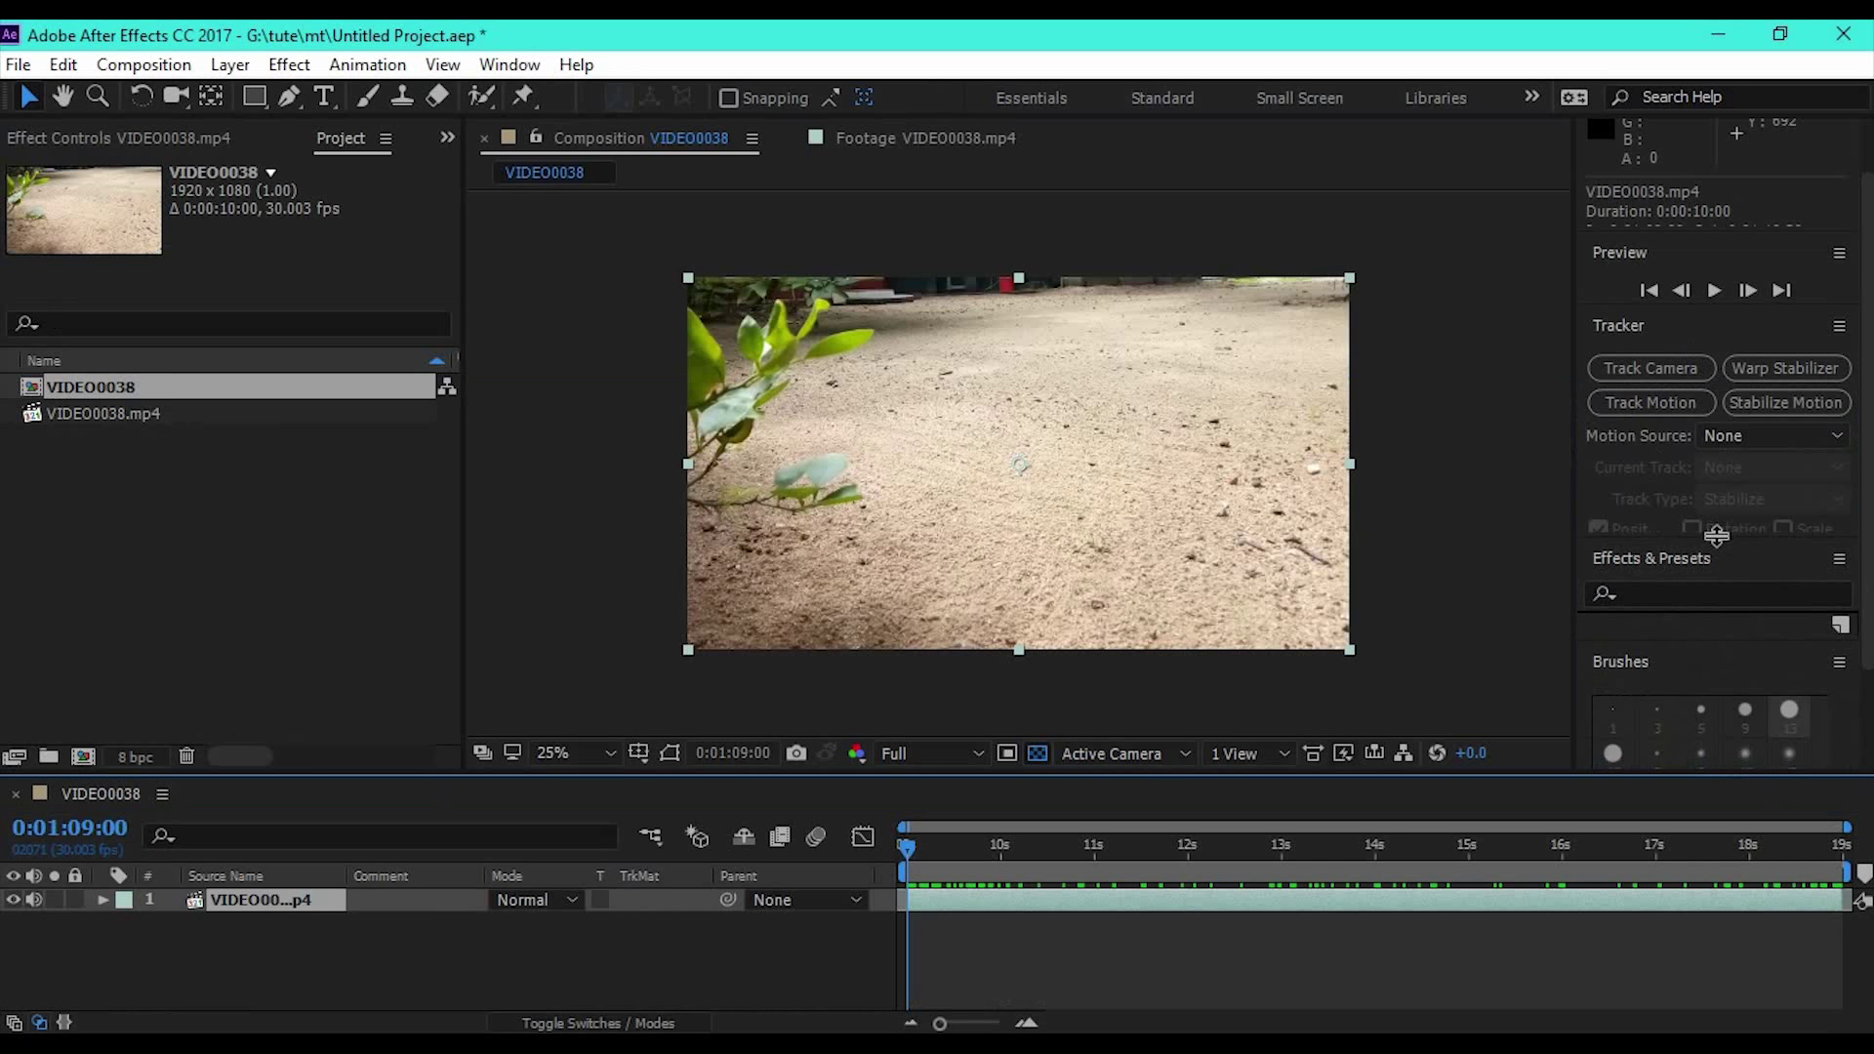
pyautogui.click(1716, 730)
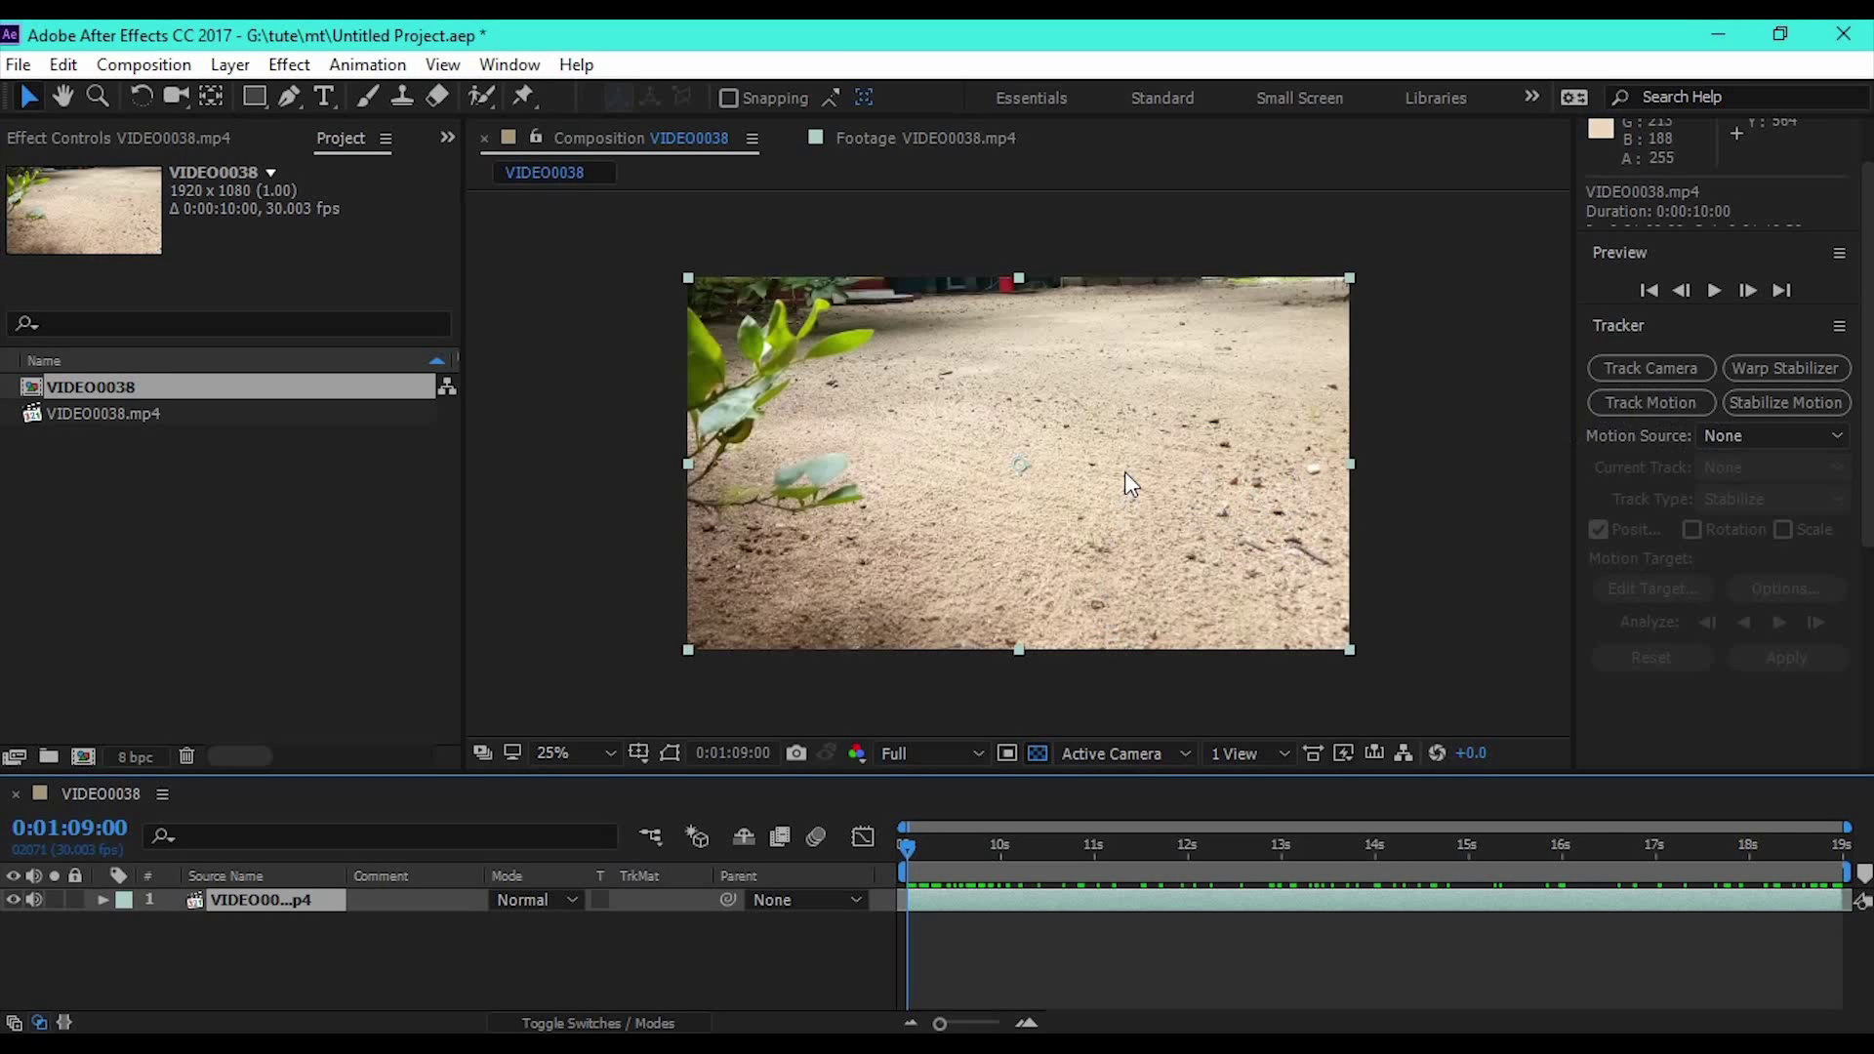
# - Run 3D Camera Tracker on the footage, inspect the solve, and pick ground track points
pyautogui.click(1655, 368)
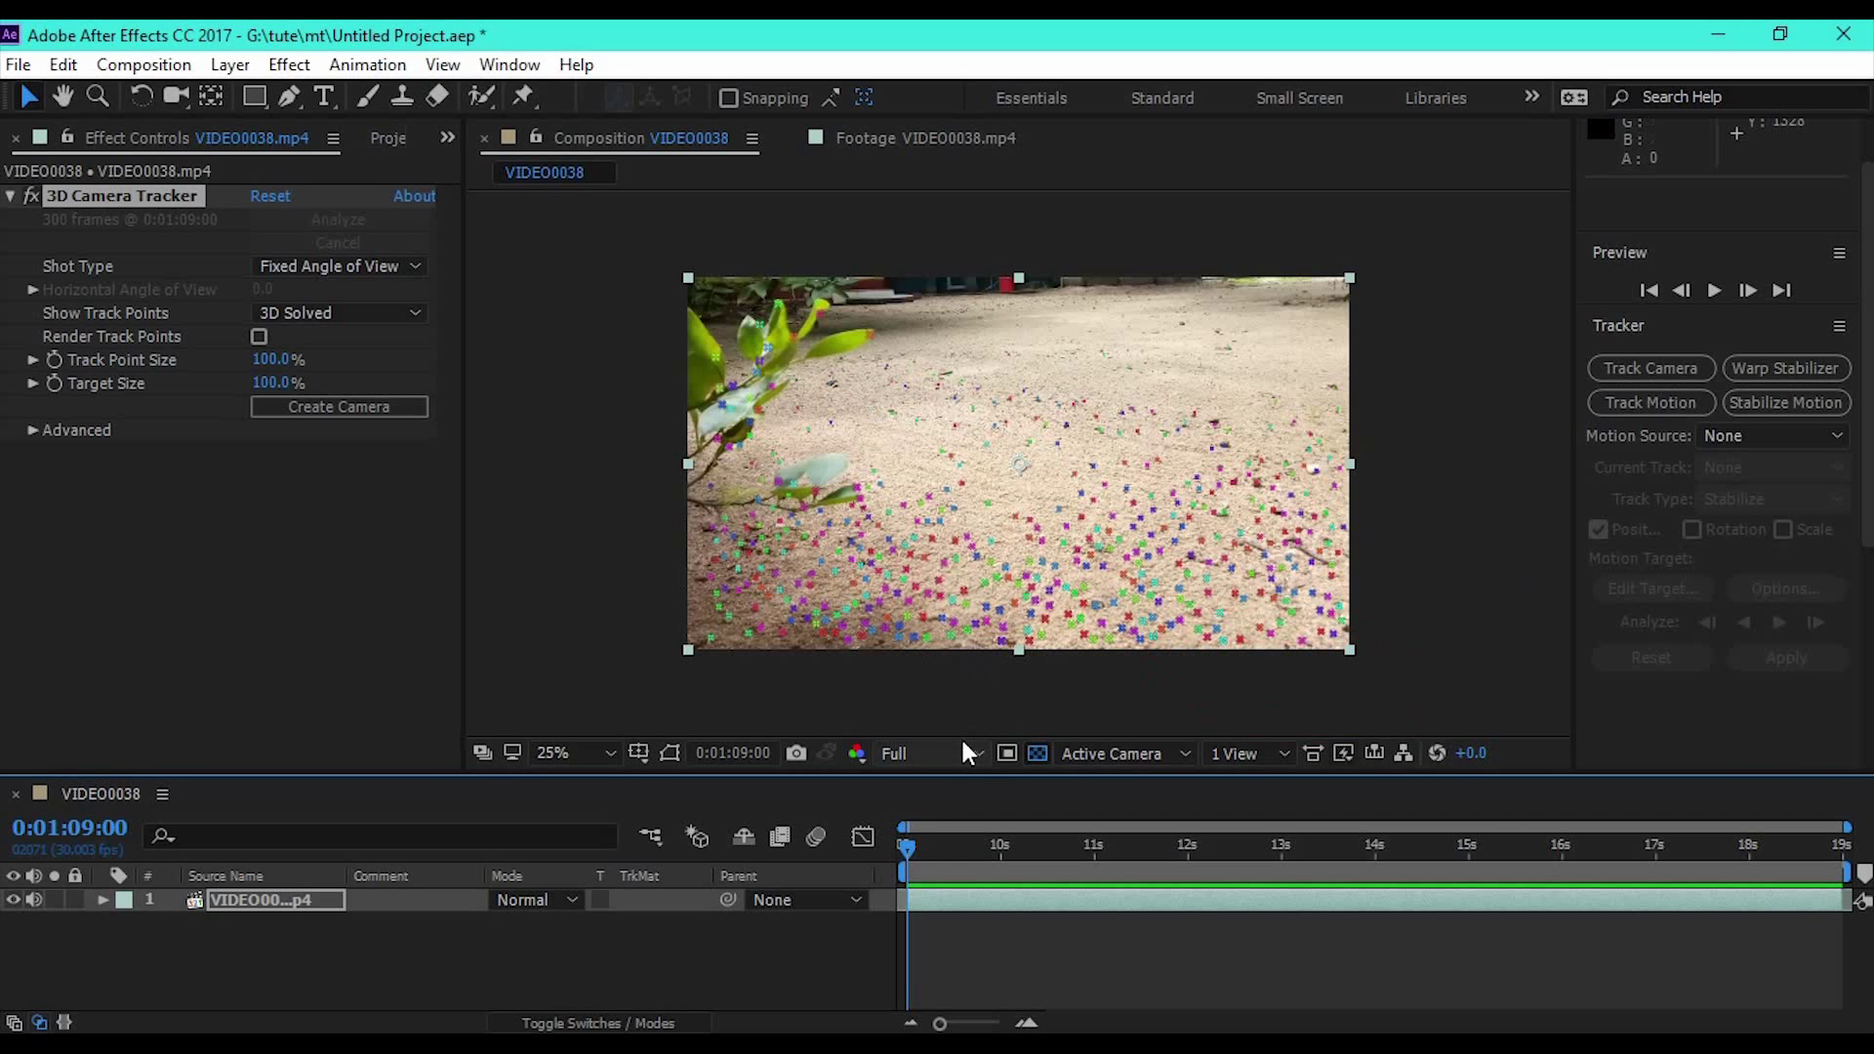
pyautogui.moveTo(926, 854)
pyautogui.mouseDown()
pyautogui.moveTo(1073, 857)
pyautogui.moveTo(931, 854)
pyautogui.mouseUp()
pyautogui.moveTo(909, 848); pyautogui.dragTo(1314, 852)
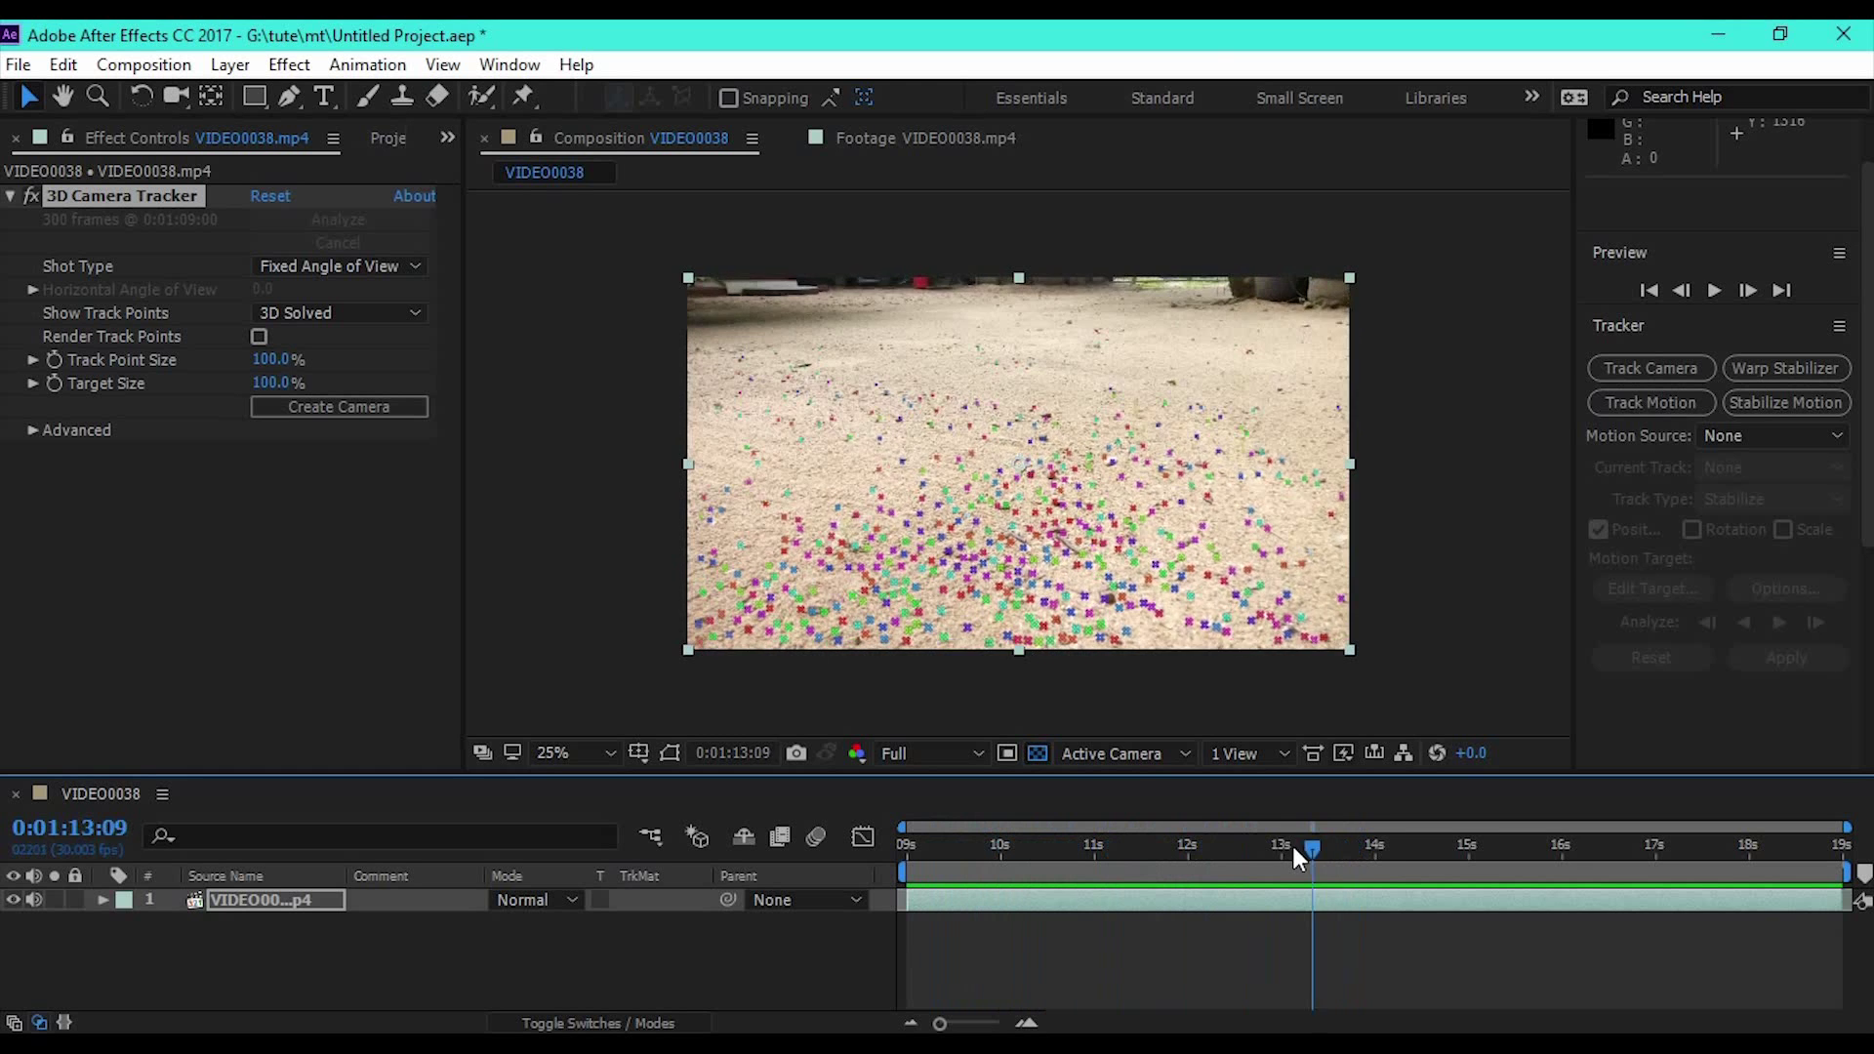
pyautogui.moveTo(1313, 852)
pyautogui.mouseDown()
pyautogui.moveTo(1345, 847)
pyautogui.moveTo(1328, 831)
pyautogui.moveTo(1394, 830)
pyautogui.moveTo(902, 850)
pyautogui.moveTo(1844, 849)
pyautogui.mouseUp()
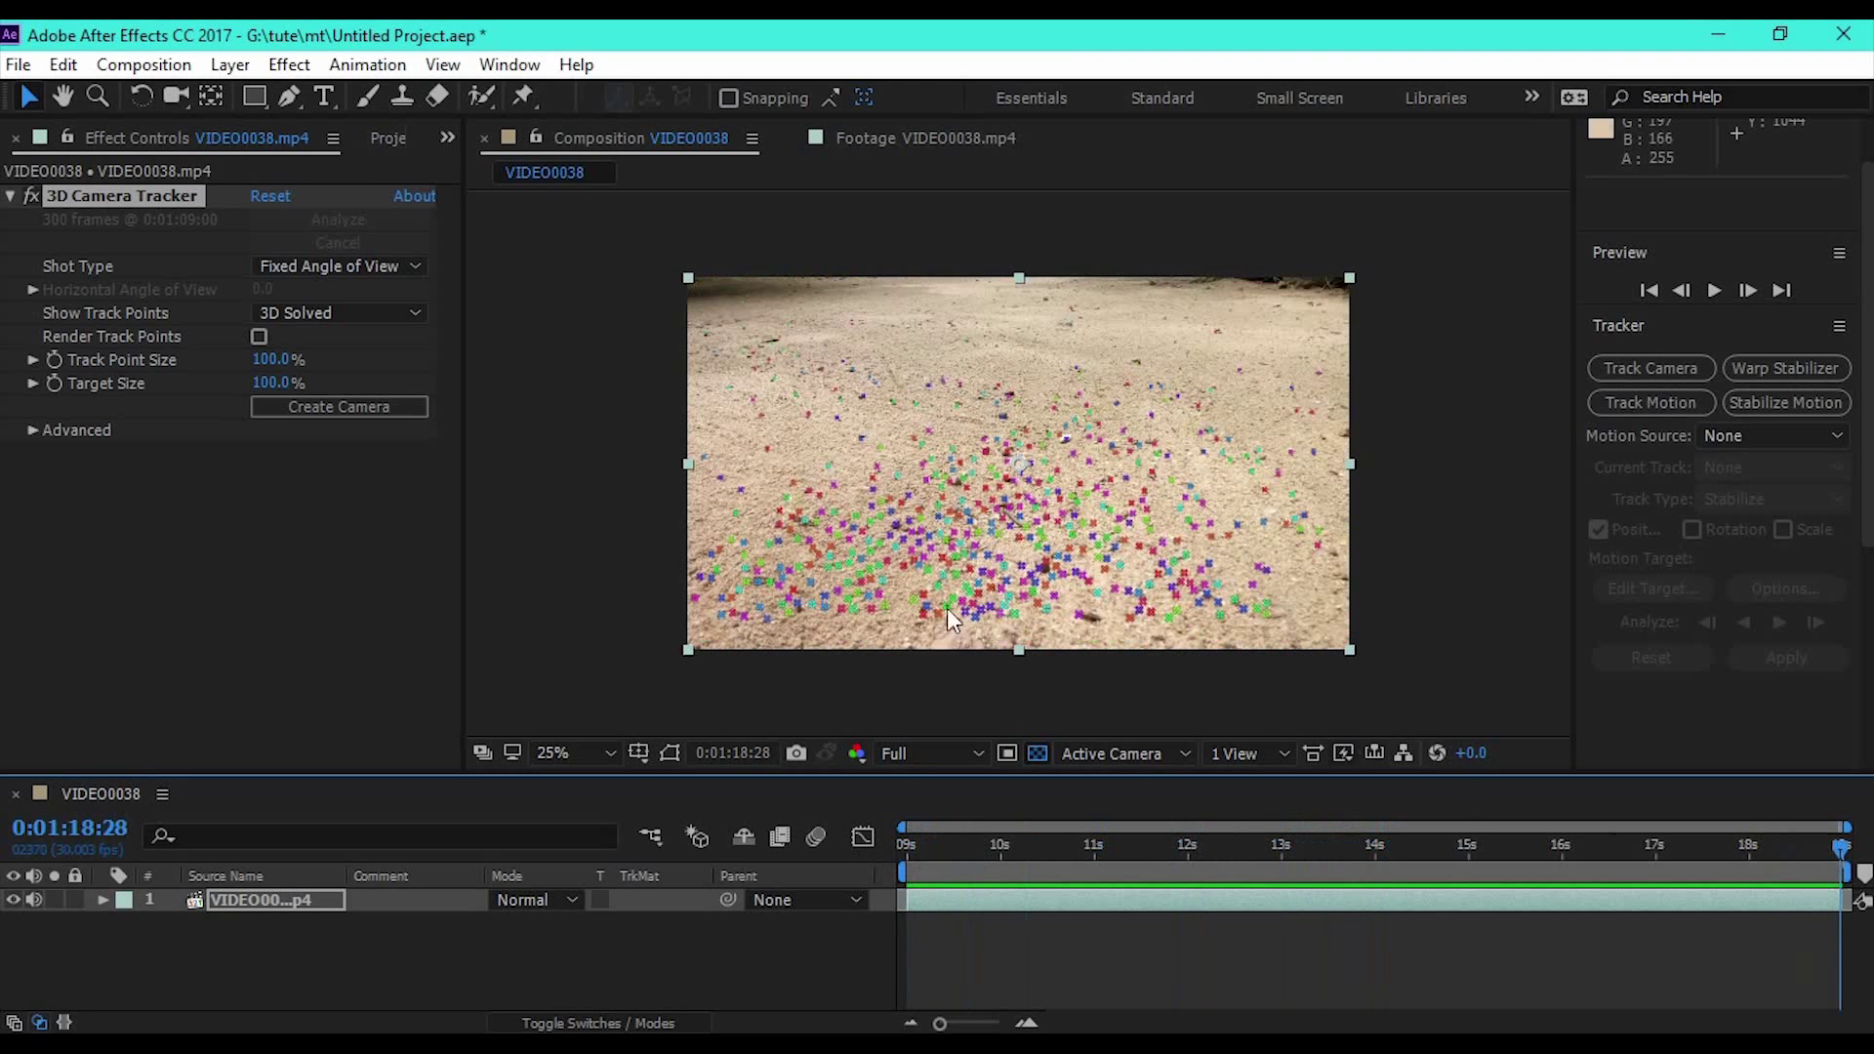
pyautogui.click(835, 535)
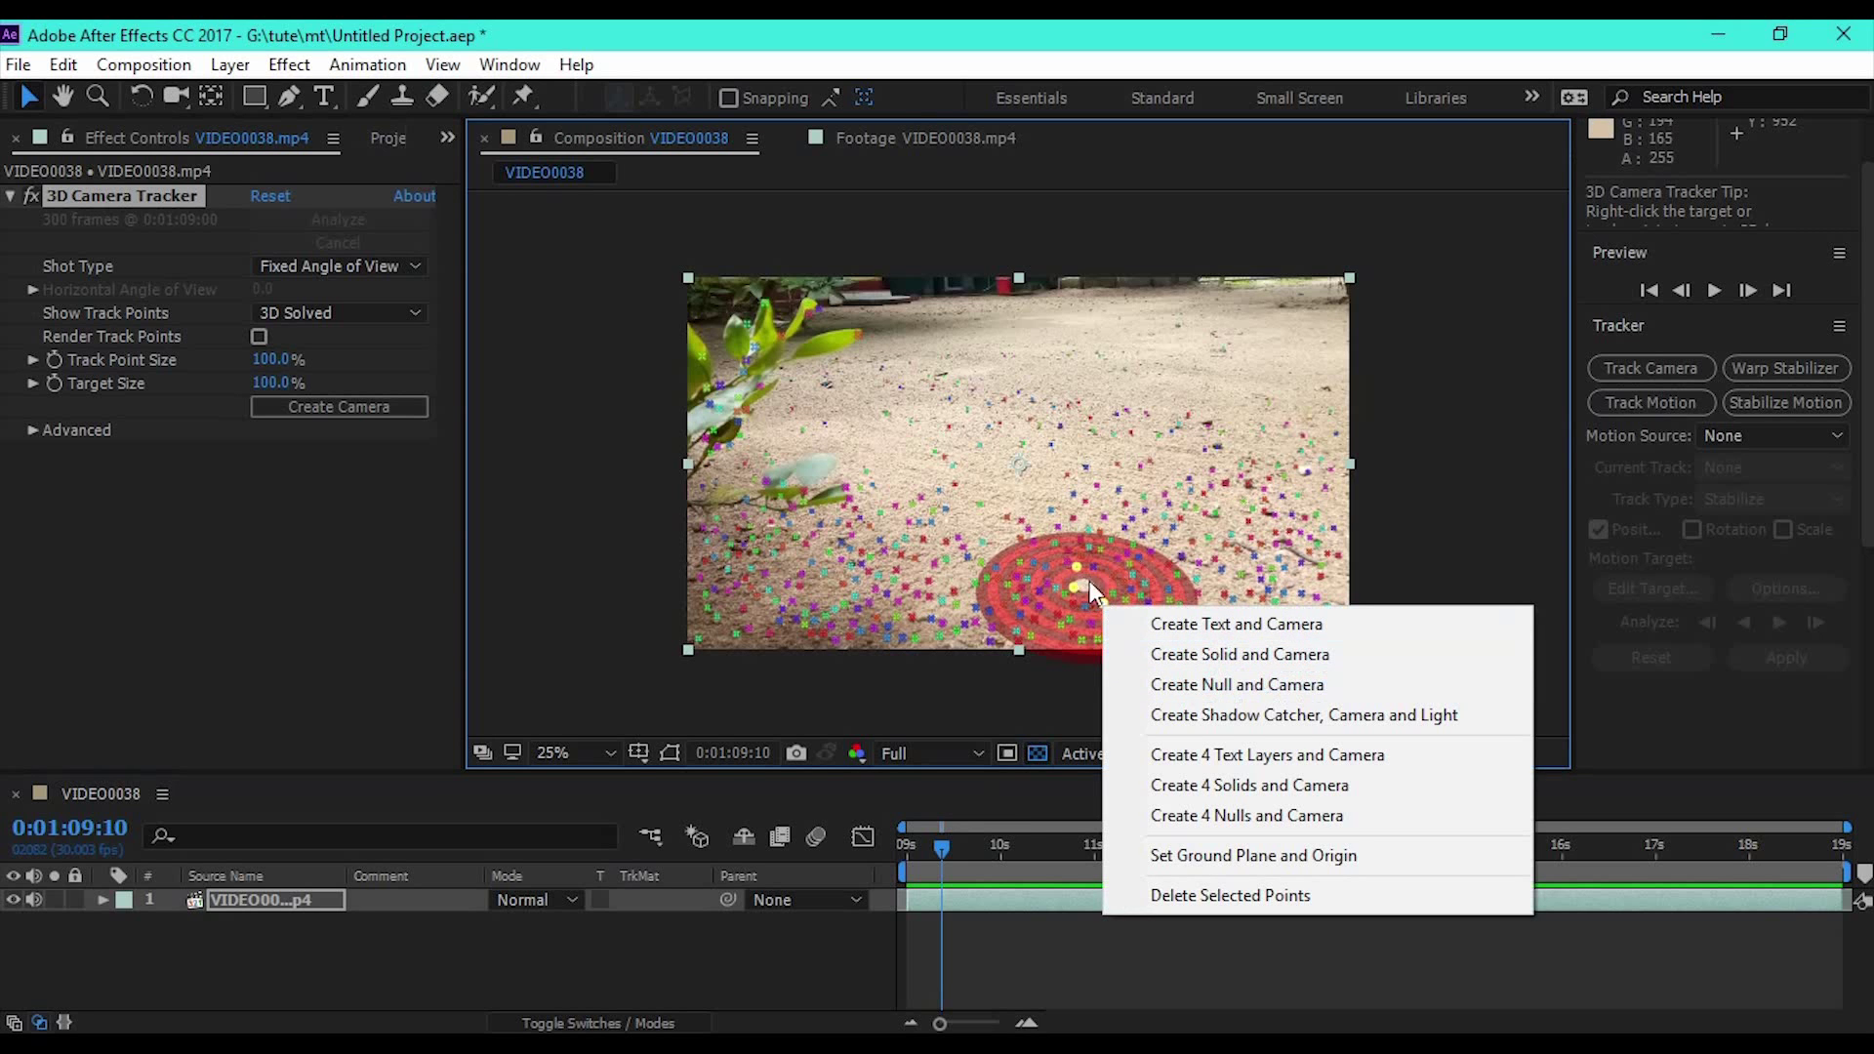
# - Position the target on the sand and create Track Solid 1 with a tracker camera
pyautogui.click(1543, 531)
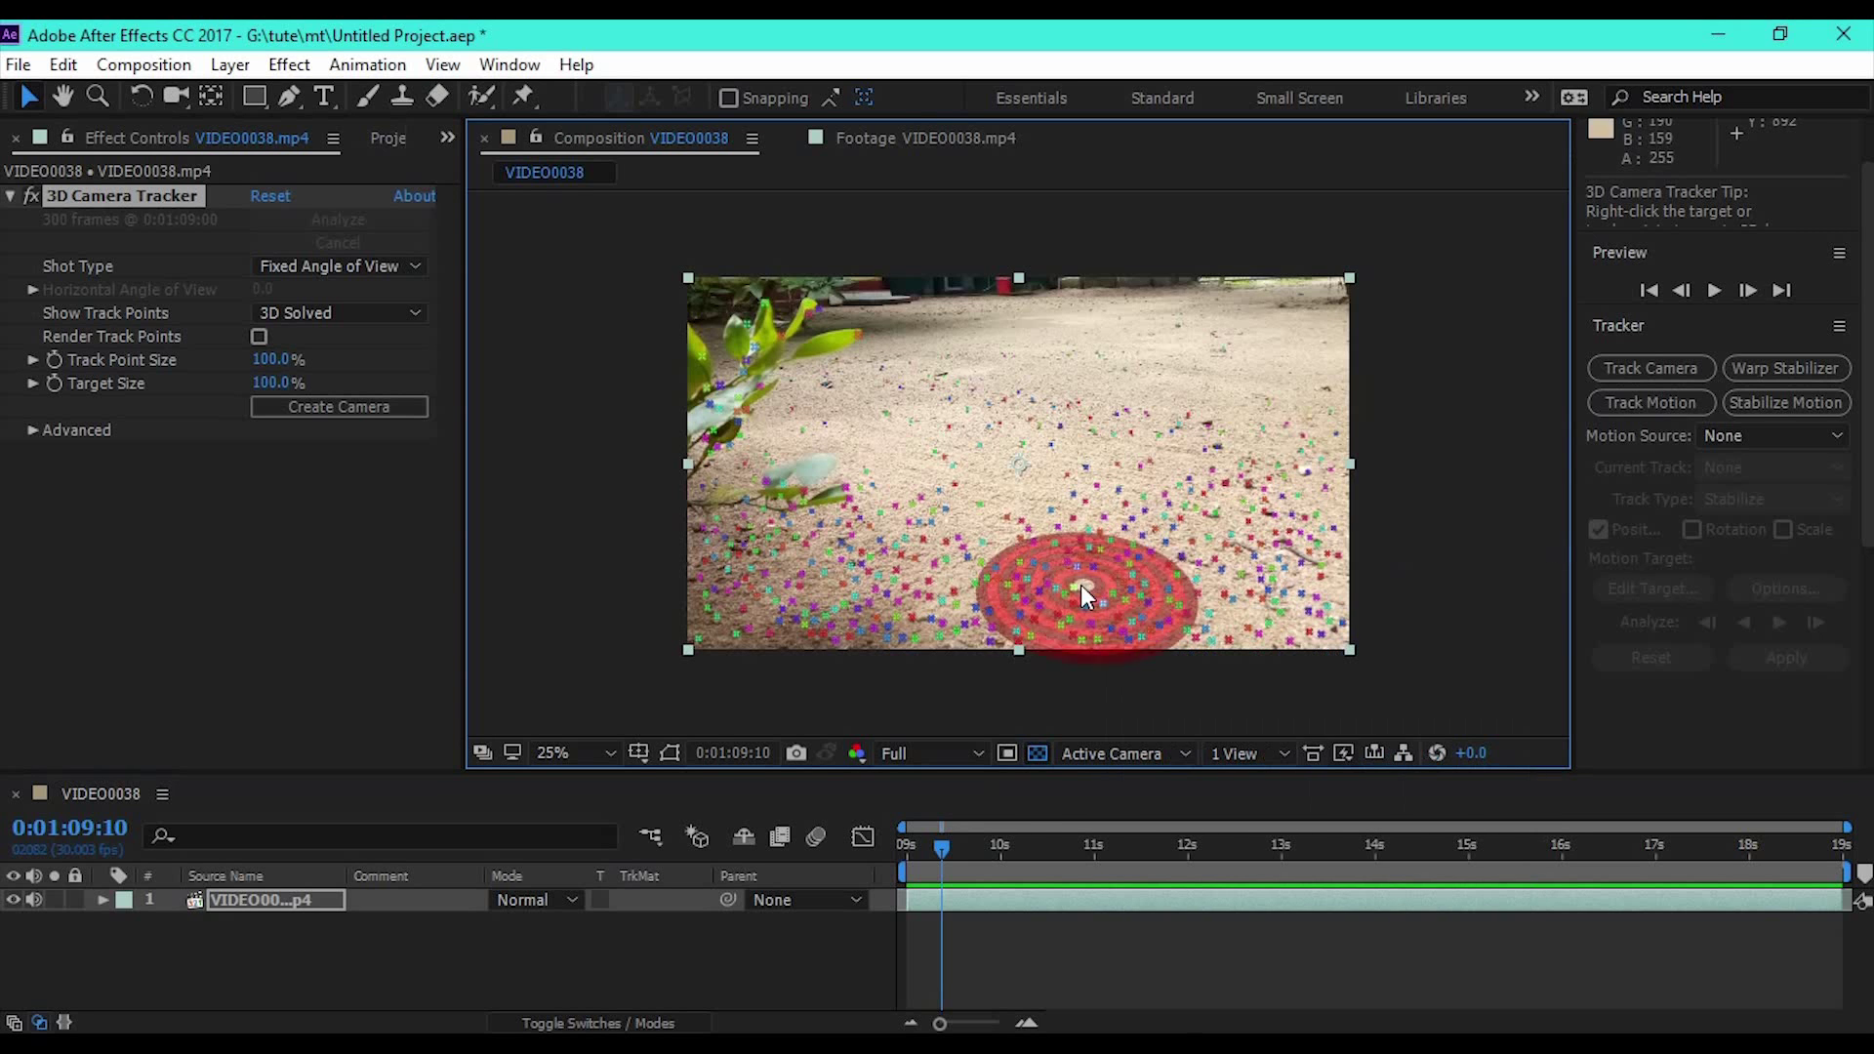
pyautogui.moveTo(1085, 585); pyautogui.dragTo(1082, 590)
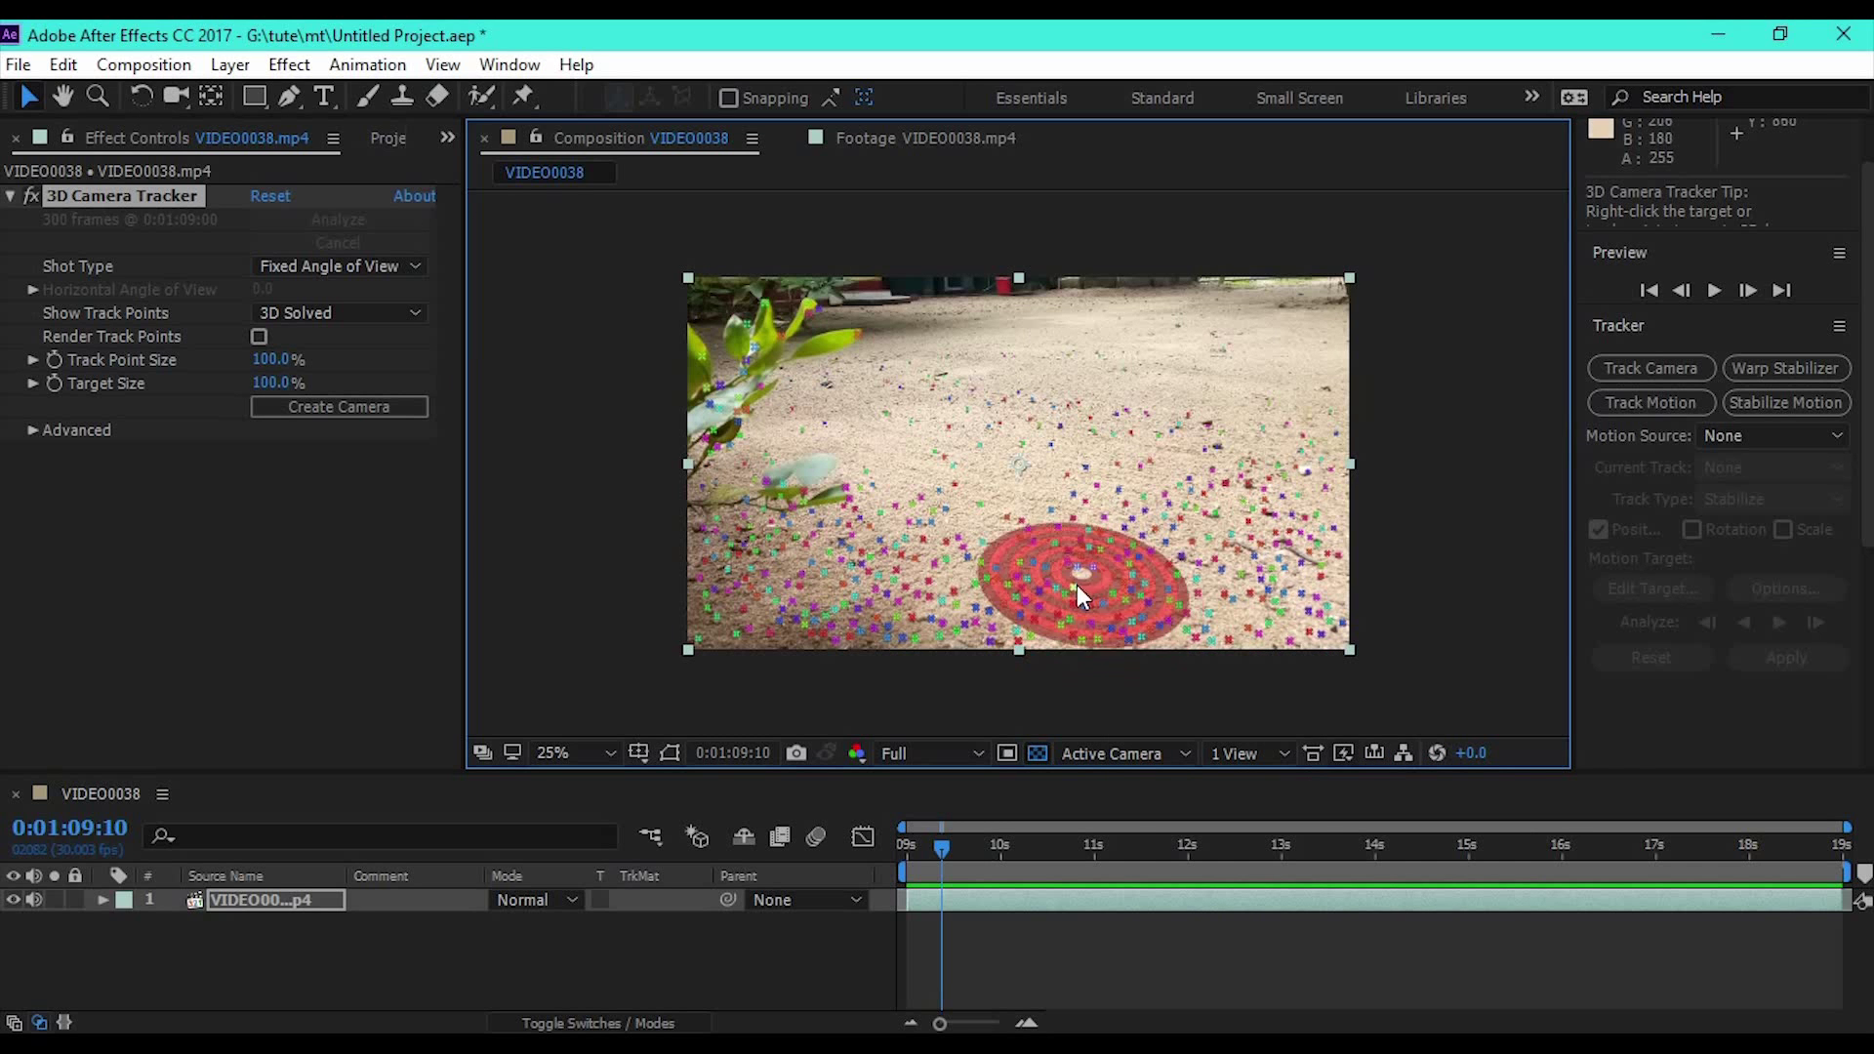
pyautogui.moveTo(1083, 582); pyautogui.dragTo(1068, 581)
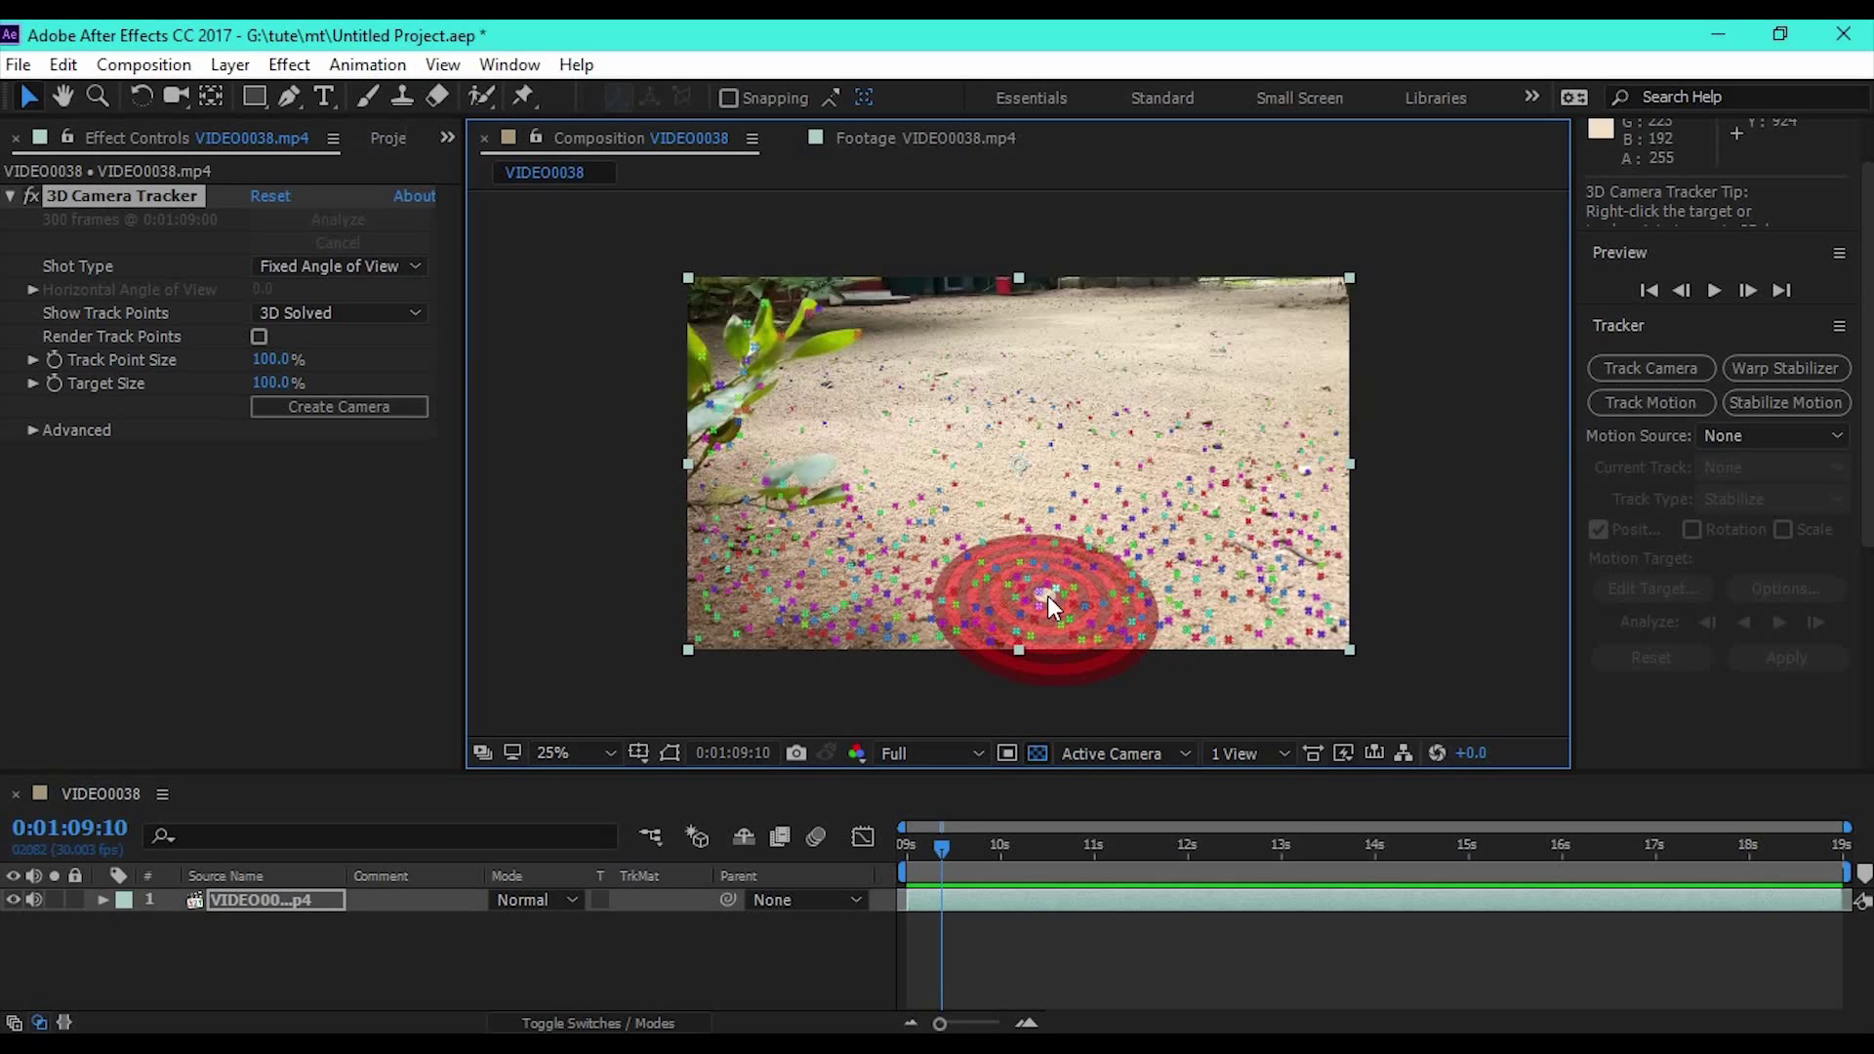
pyautogui.click(1047, 596)
pyautogui.rightClick(1039, 605)
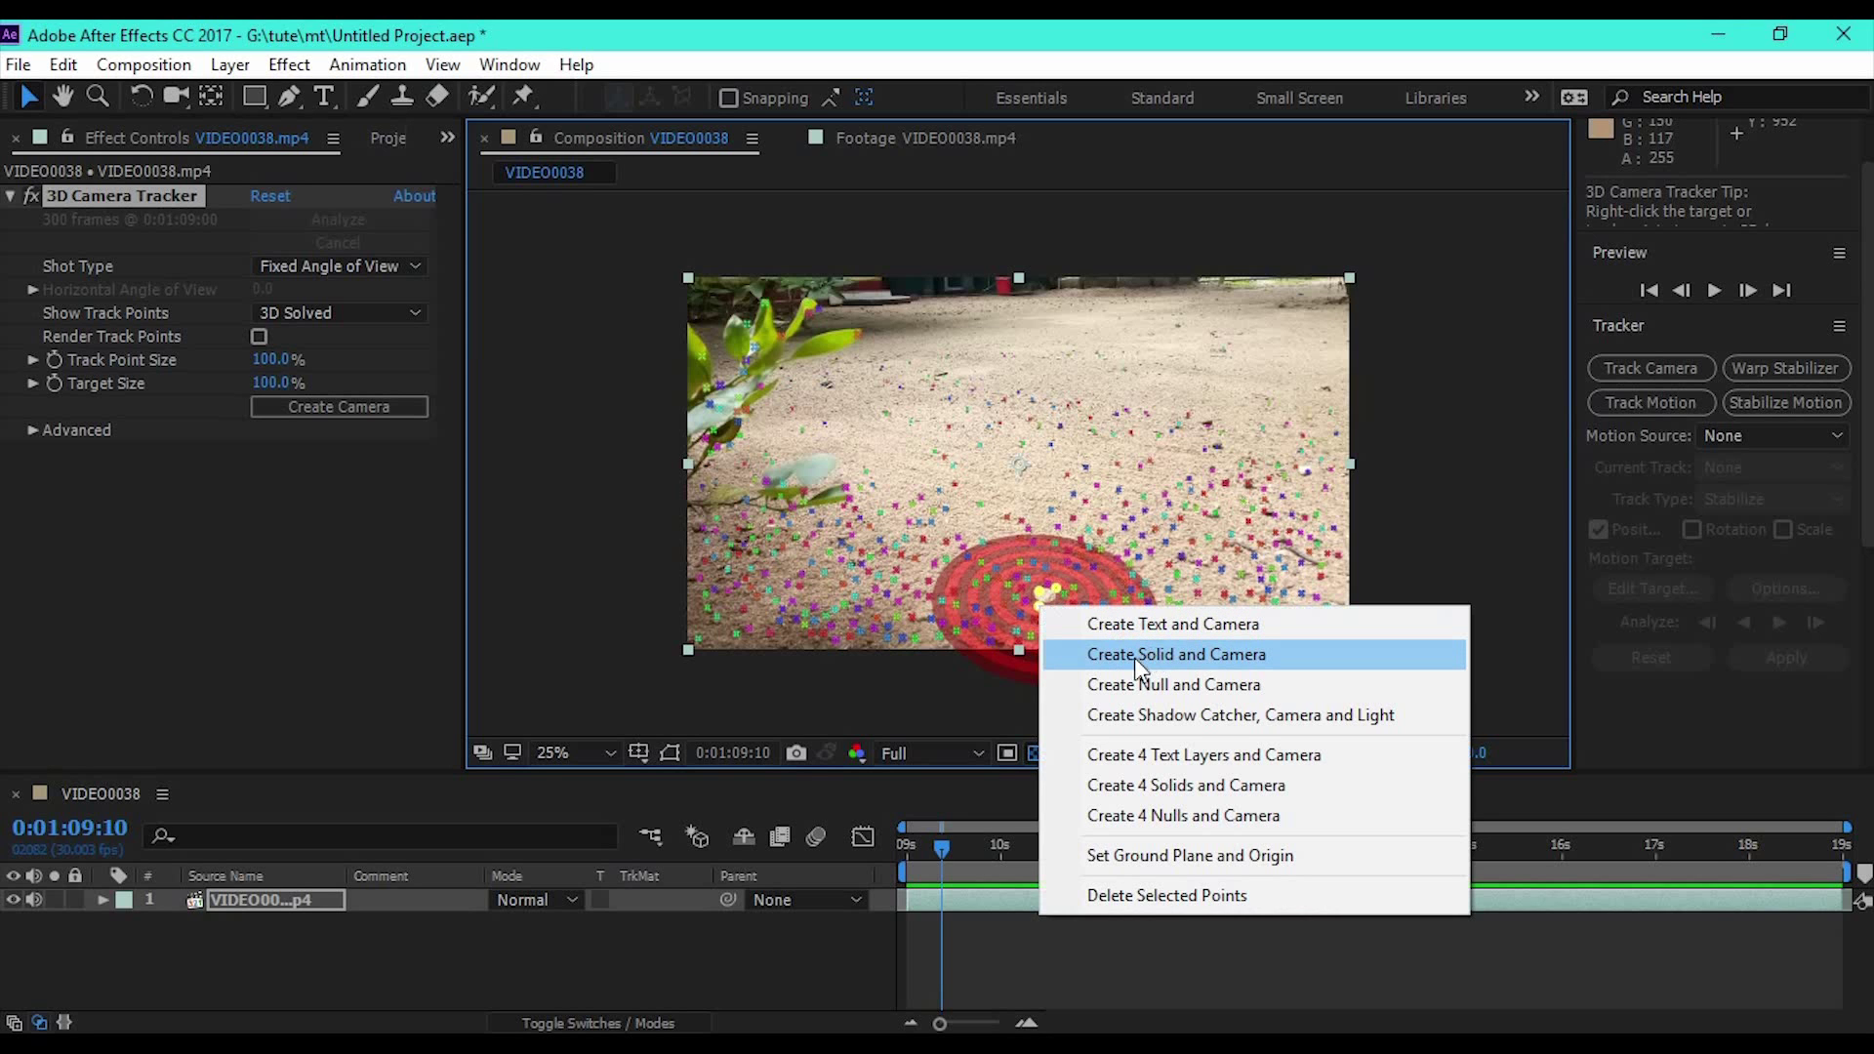
pyautogui.click(1234, 662)
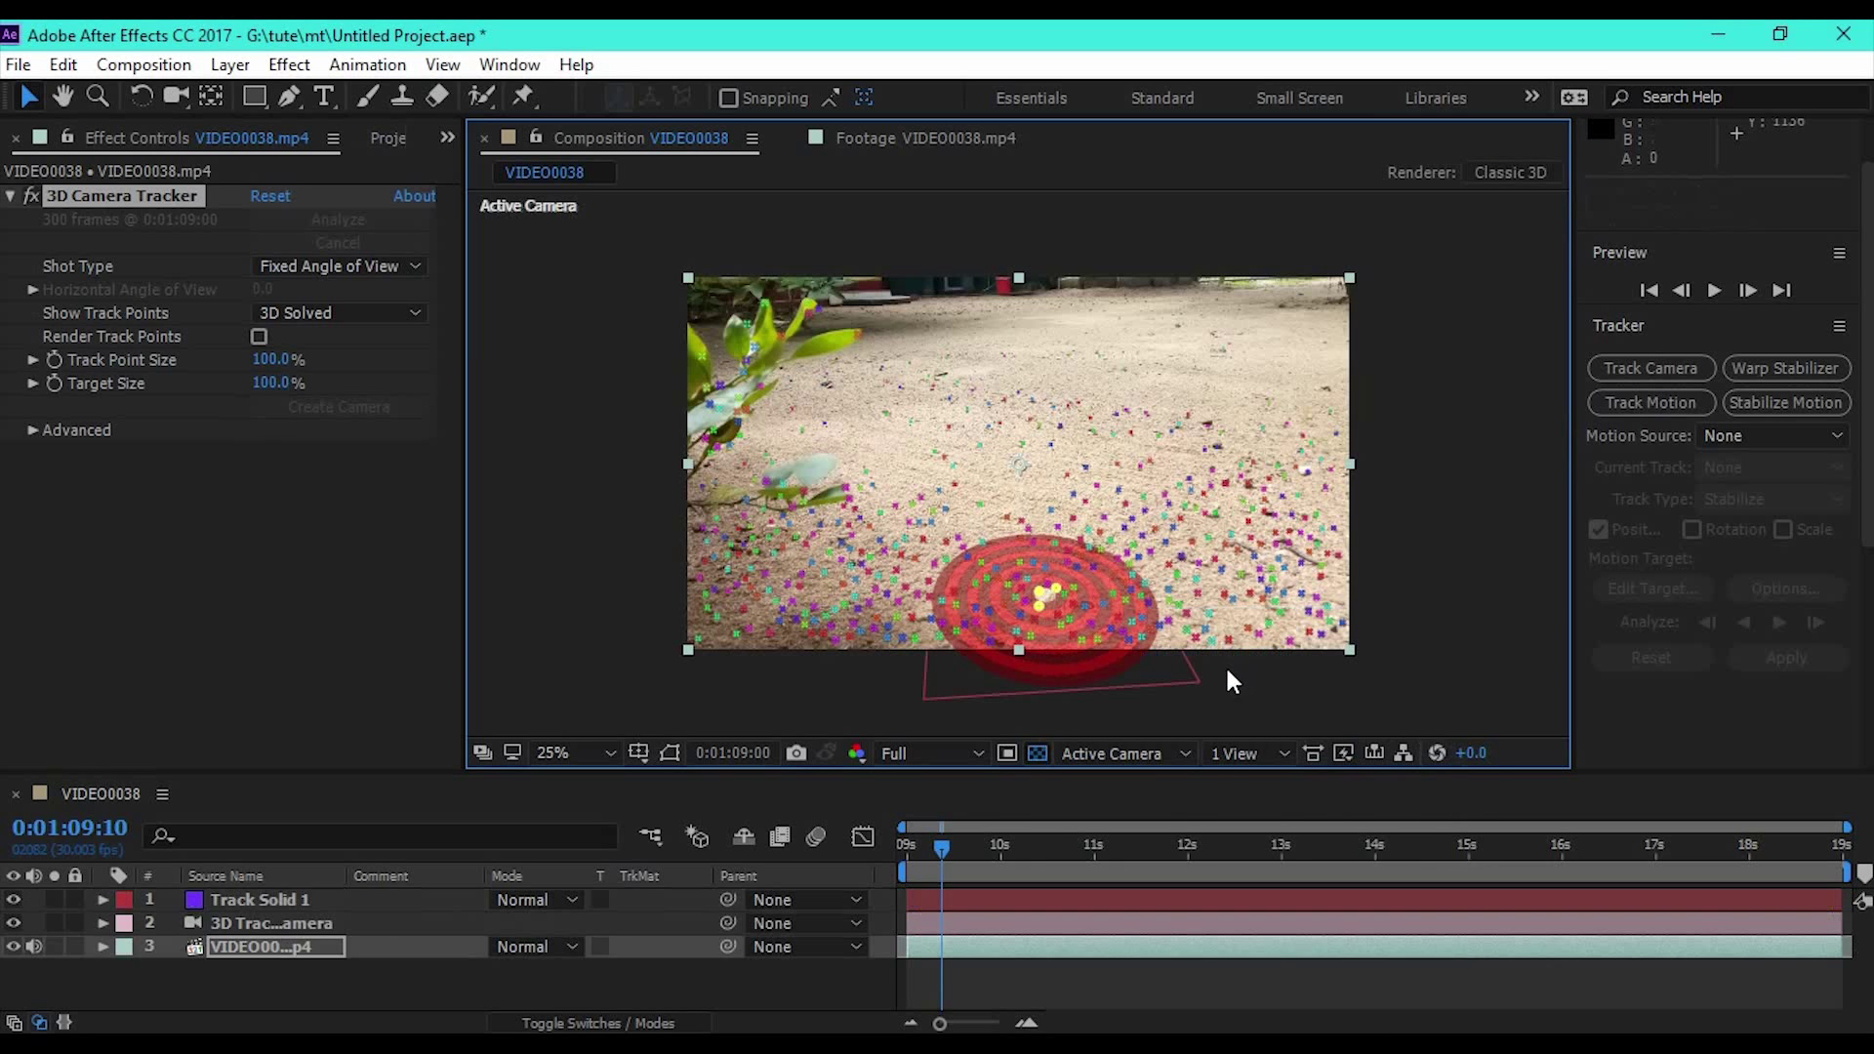
# - Select Track Solid 1 and scrub to confirm it stays fixed on the sand
pyautogui.click(333, 1003)
pyautogui.click(284, 903)
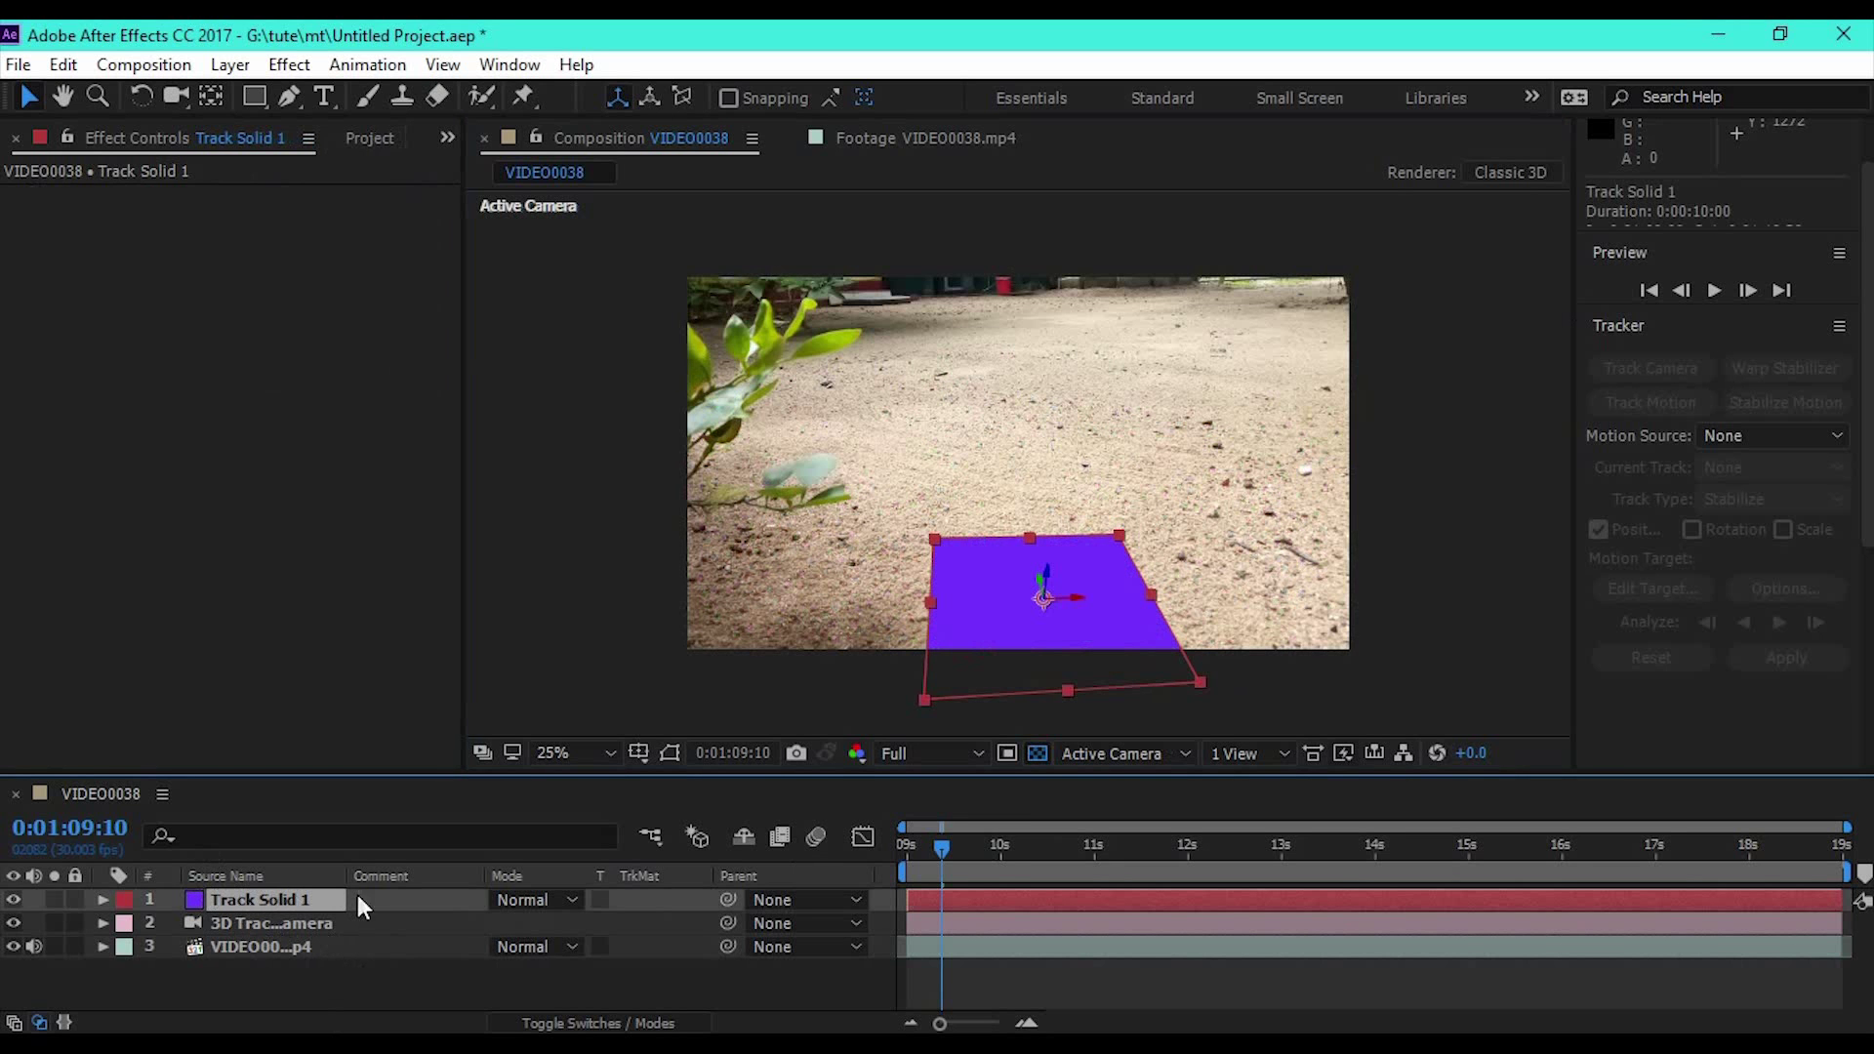
pyautogui.moveTo(900, 848)
pyautogui.mouseDown()
pyautogui.moveTo(1485, 860)
pyautogui.moveTo(1084, 829)
pyautogui.moveTo(1289, 847)
pyautogui.moveTo(909, 843)
pyautogui.mouseUp()
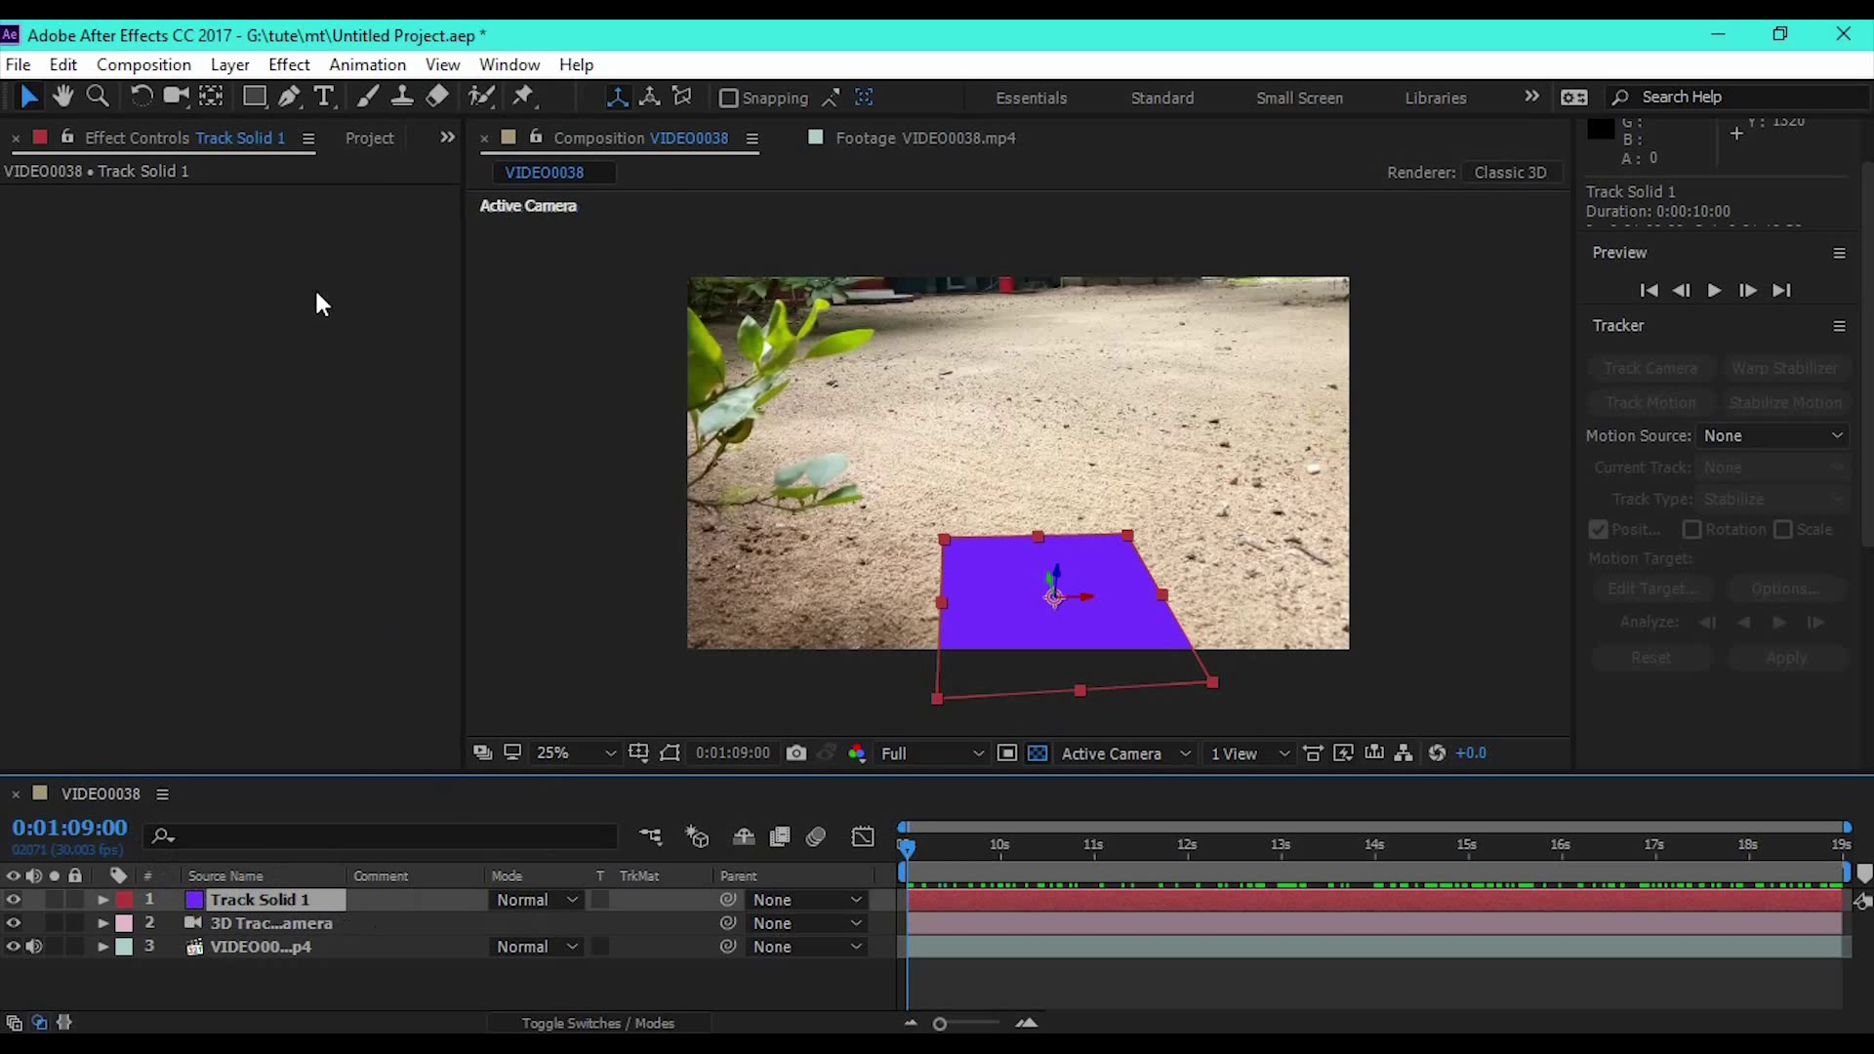
# - Import 2017-04-07_11-41-10.jpg into the project, then reselect Track Solid 1
pyautogui.click(369, 137)
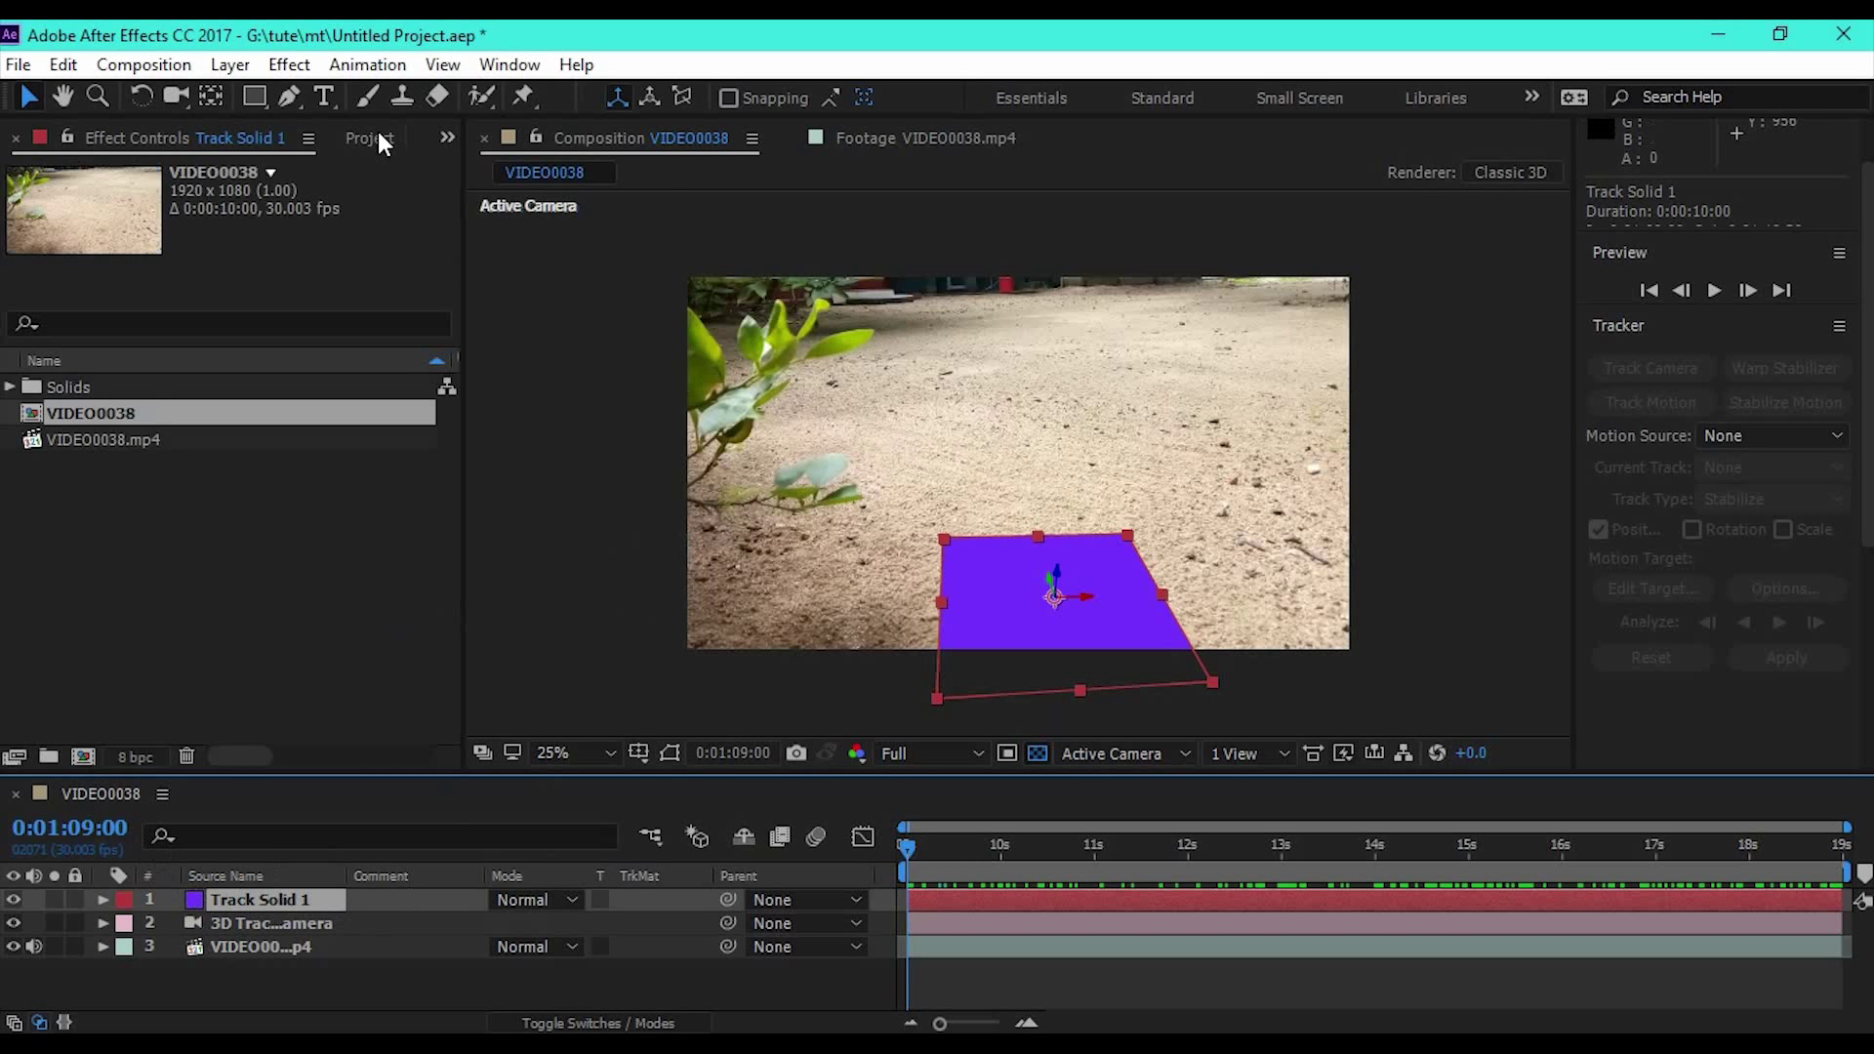
pyautogui.rightClick(328, 588)
pyautogui.click(127, 527)
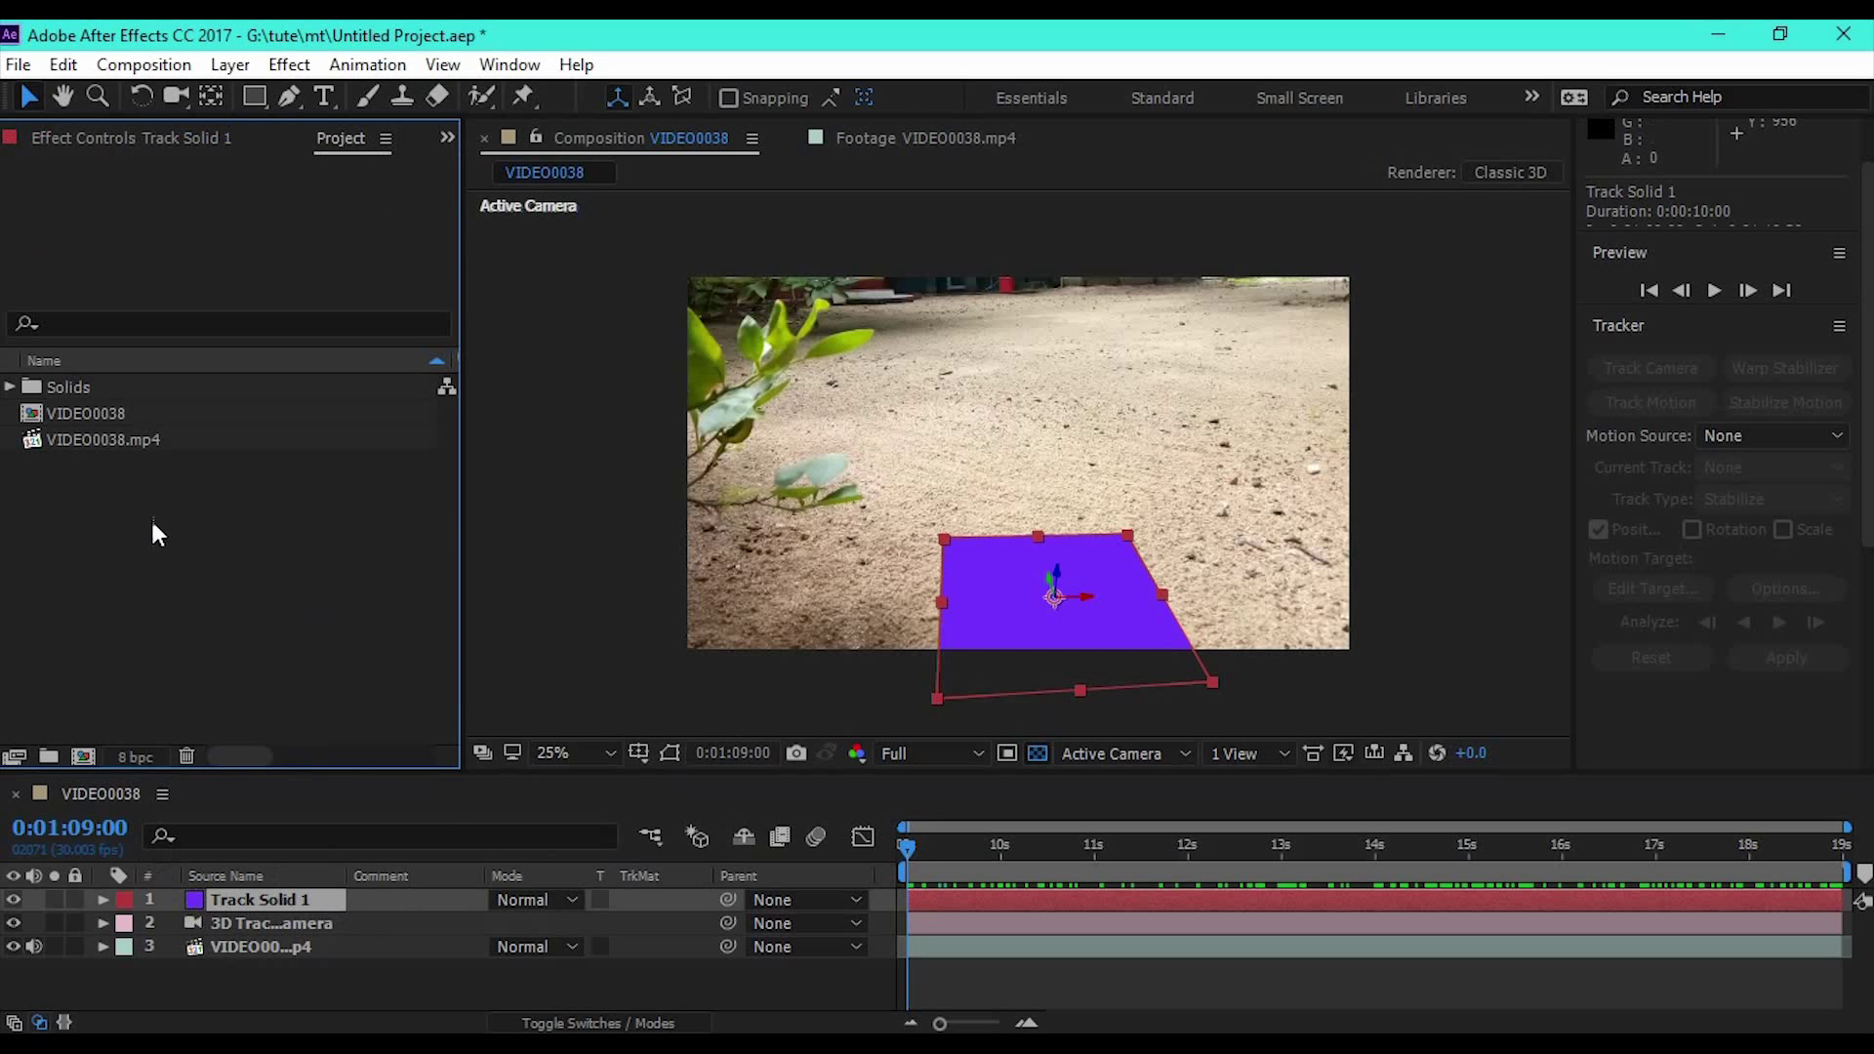
pyautogui.doubleClick(121, 586)
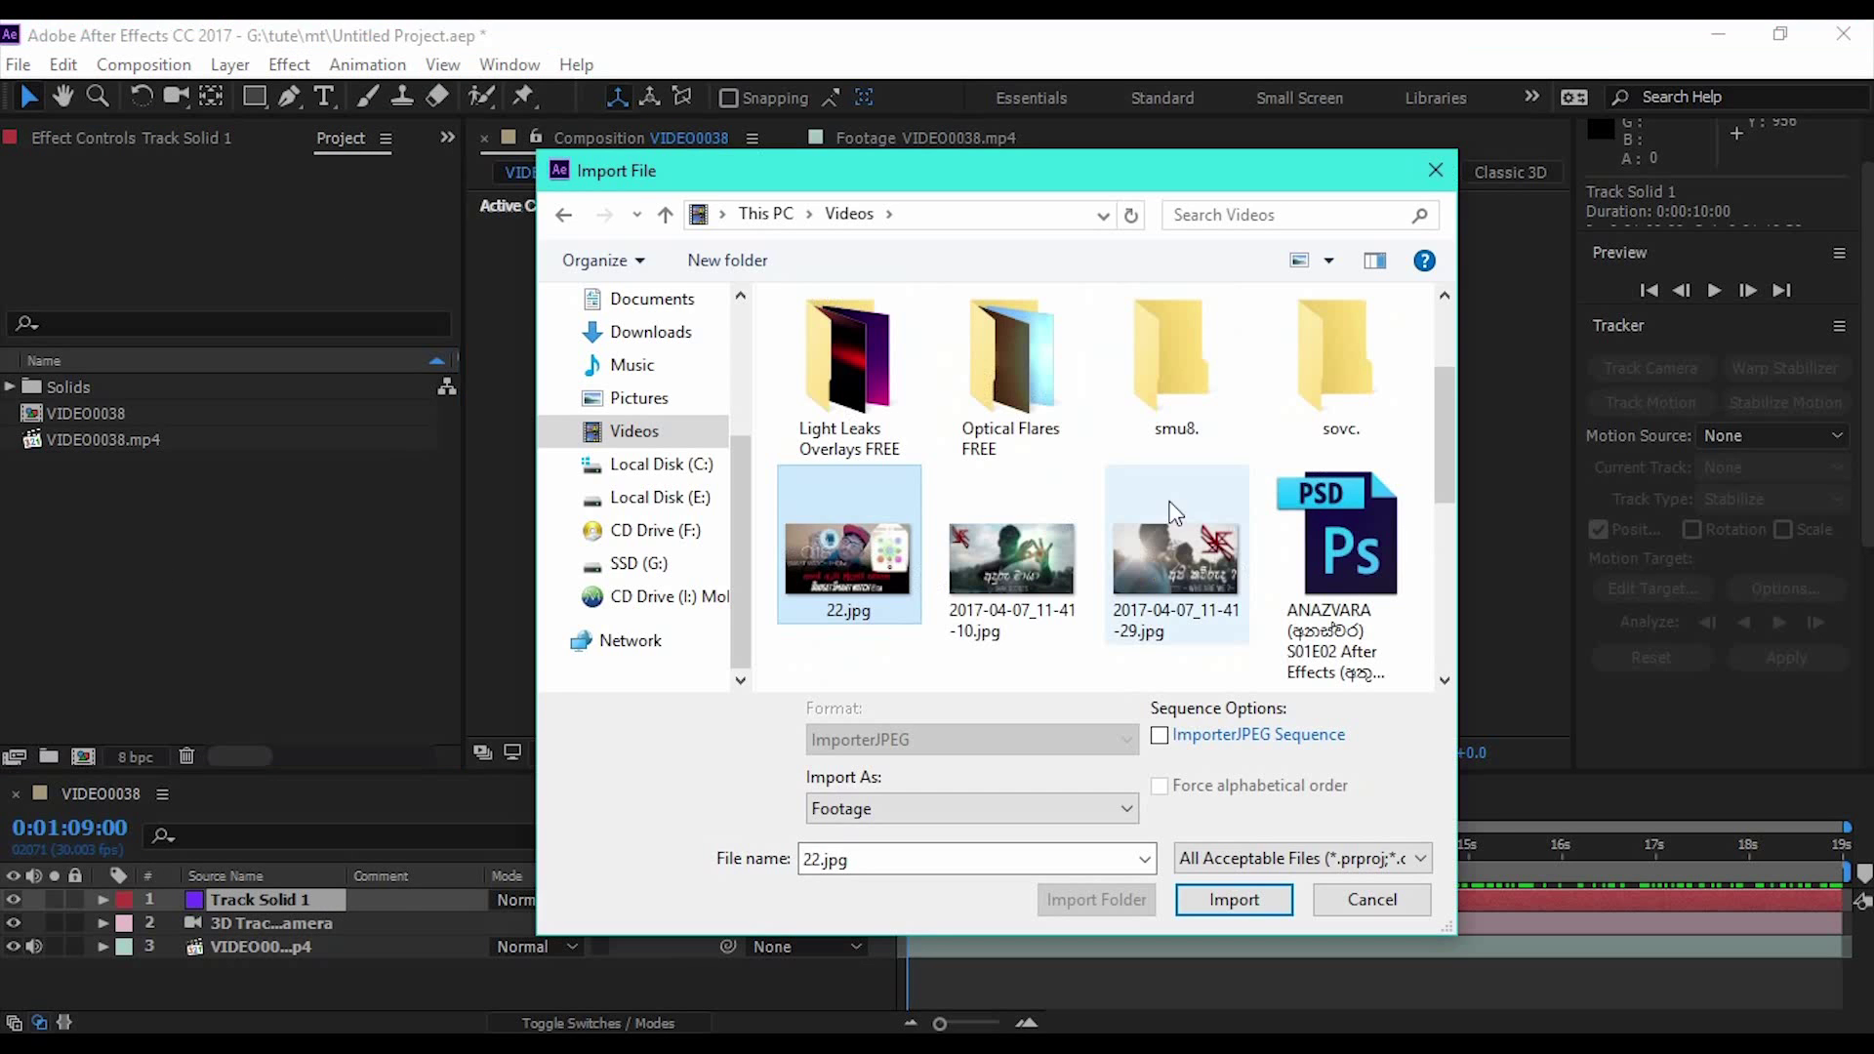
pyautogui.click(991, 543)
pyautogui.doubleClick(996, 549)
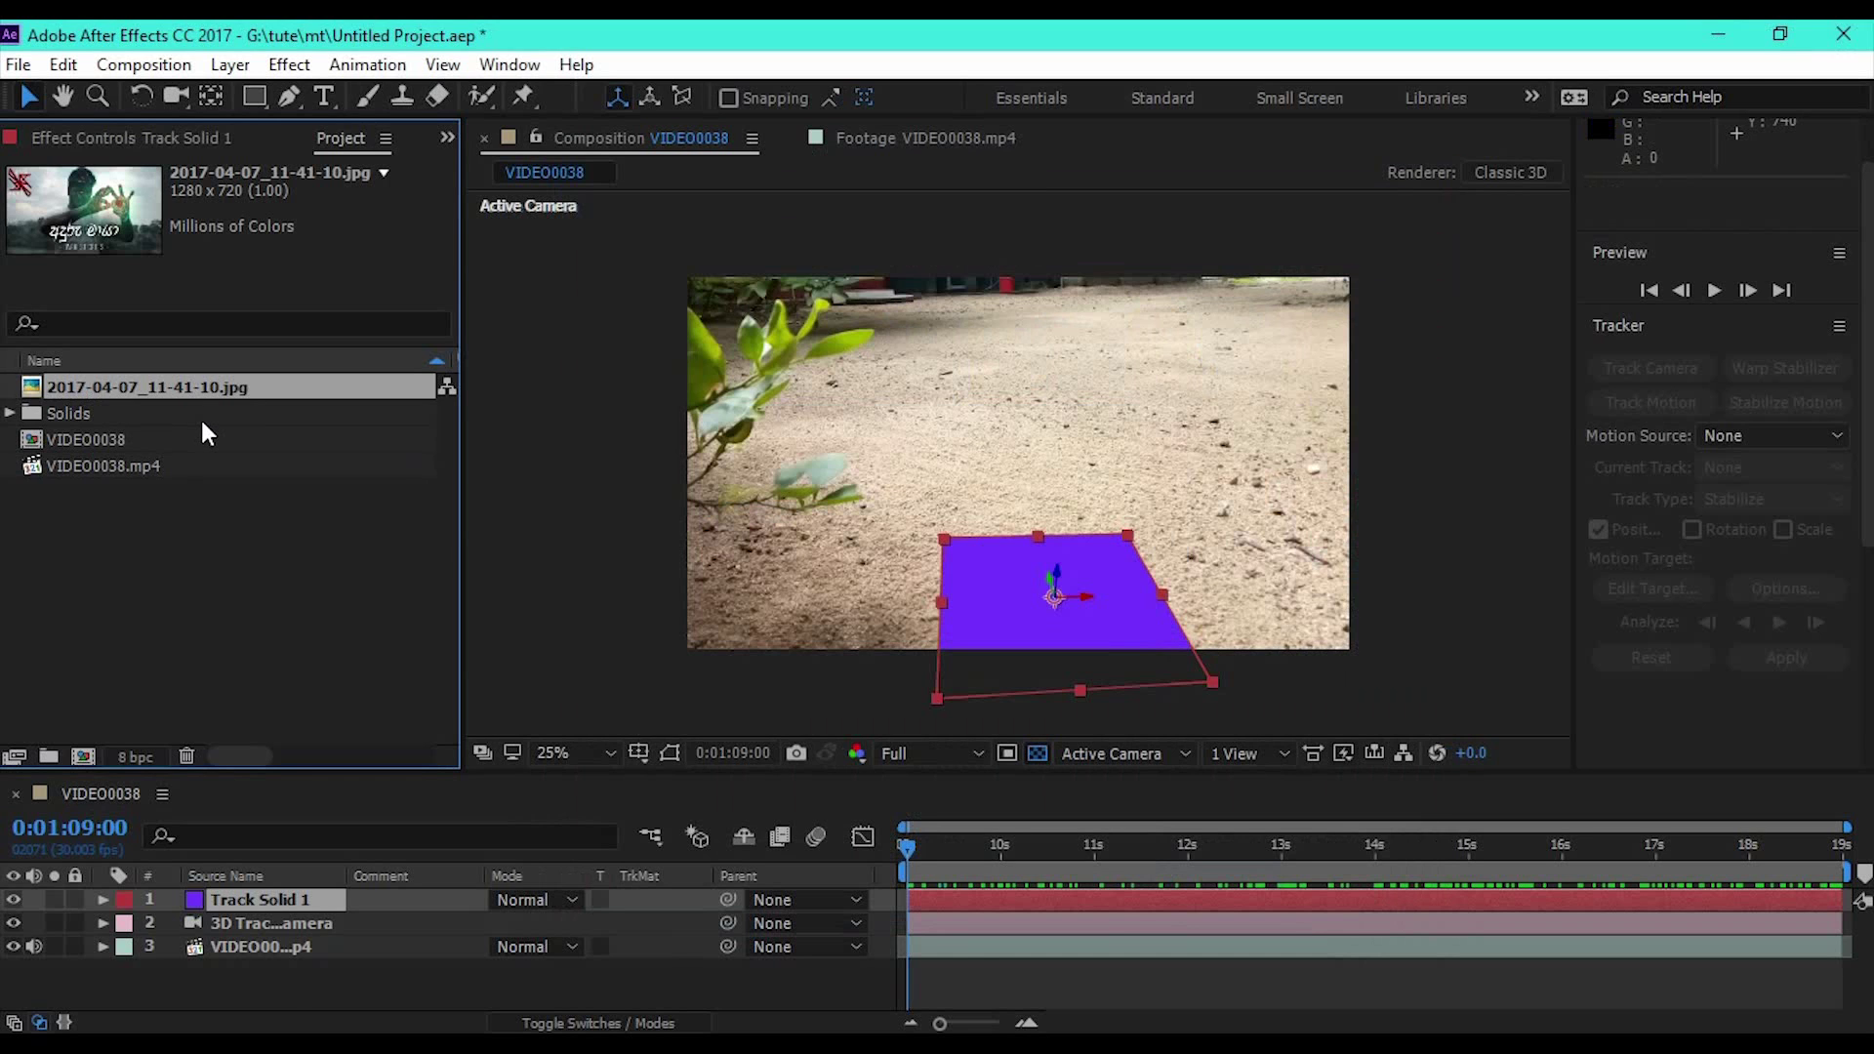
pyautogui.click(277, 974)
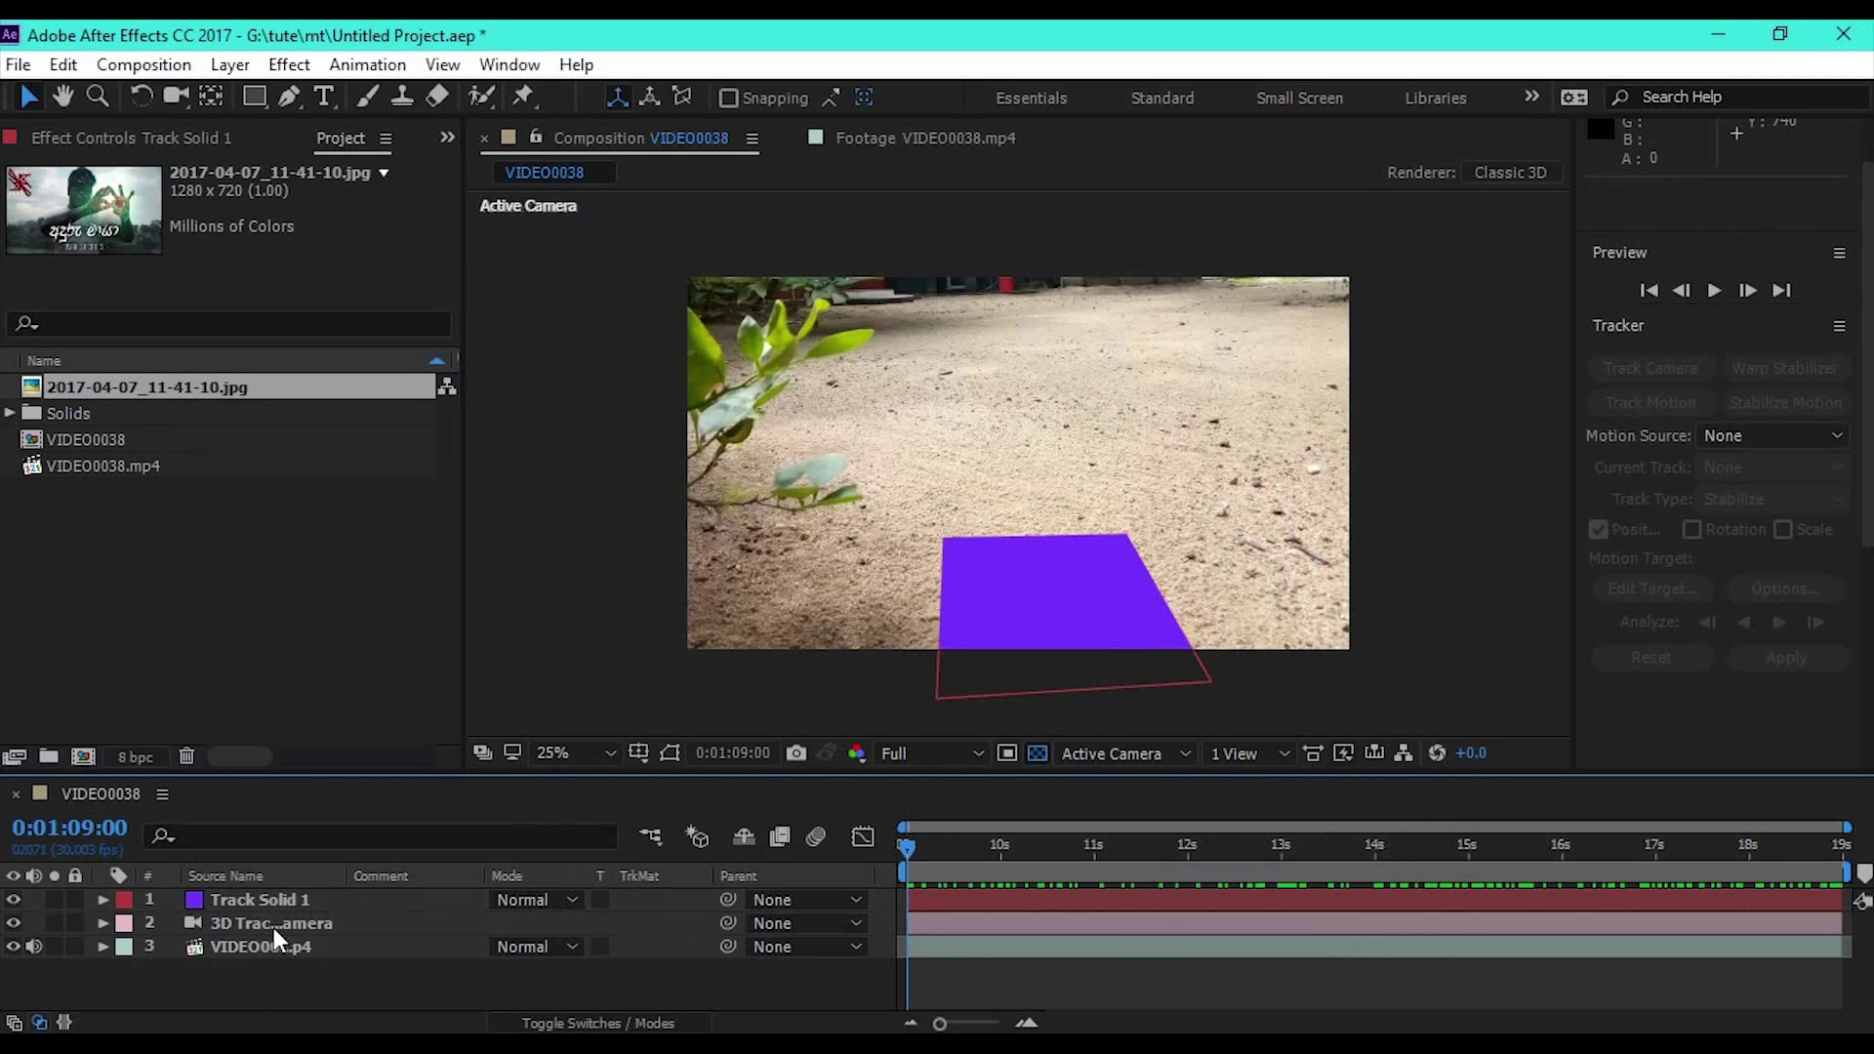
pyautogui.click(277, 899)
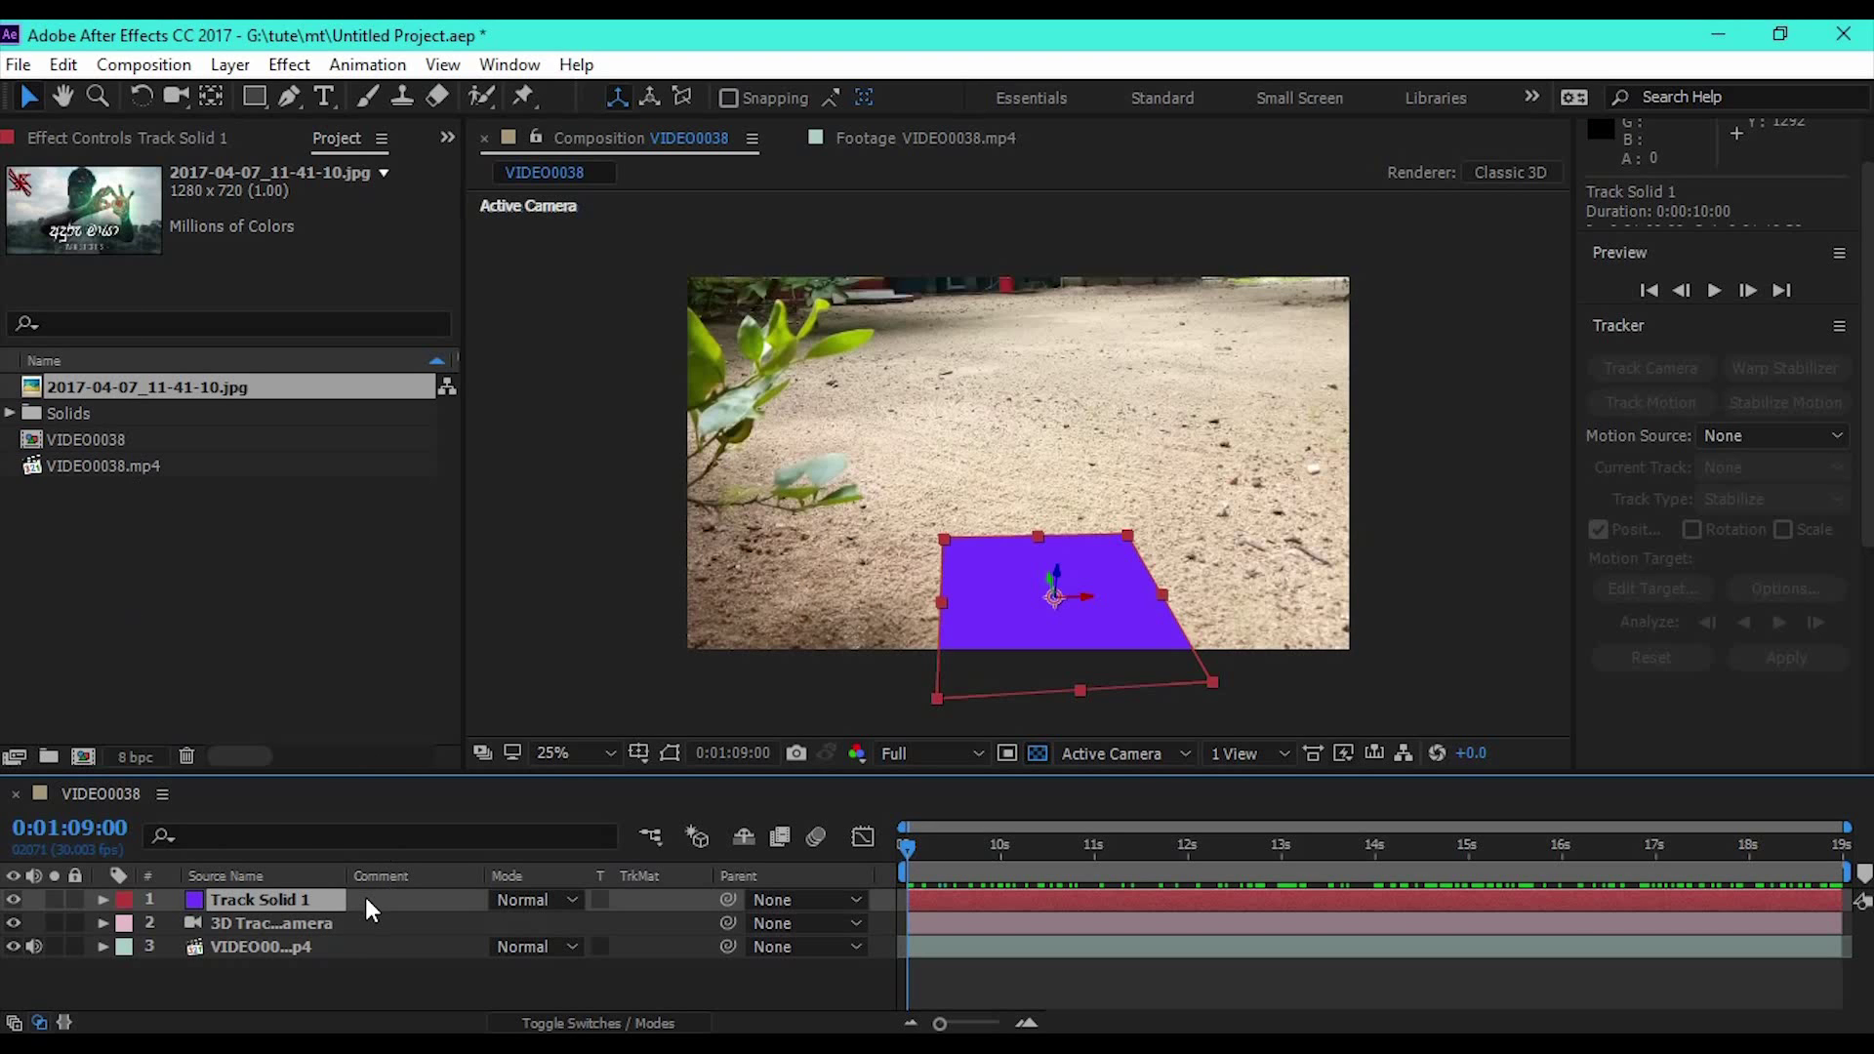
# - Replace Track Solid 1's source with 2017-04-07_11-41-10.jpg and preview the tracked image
pyautogui.click(180, 388)
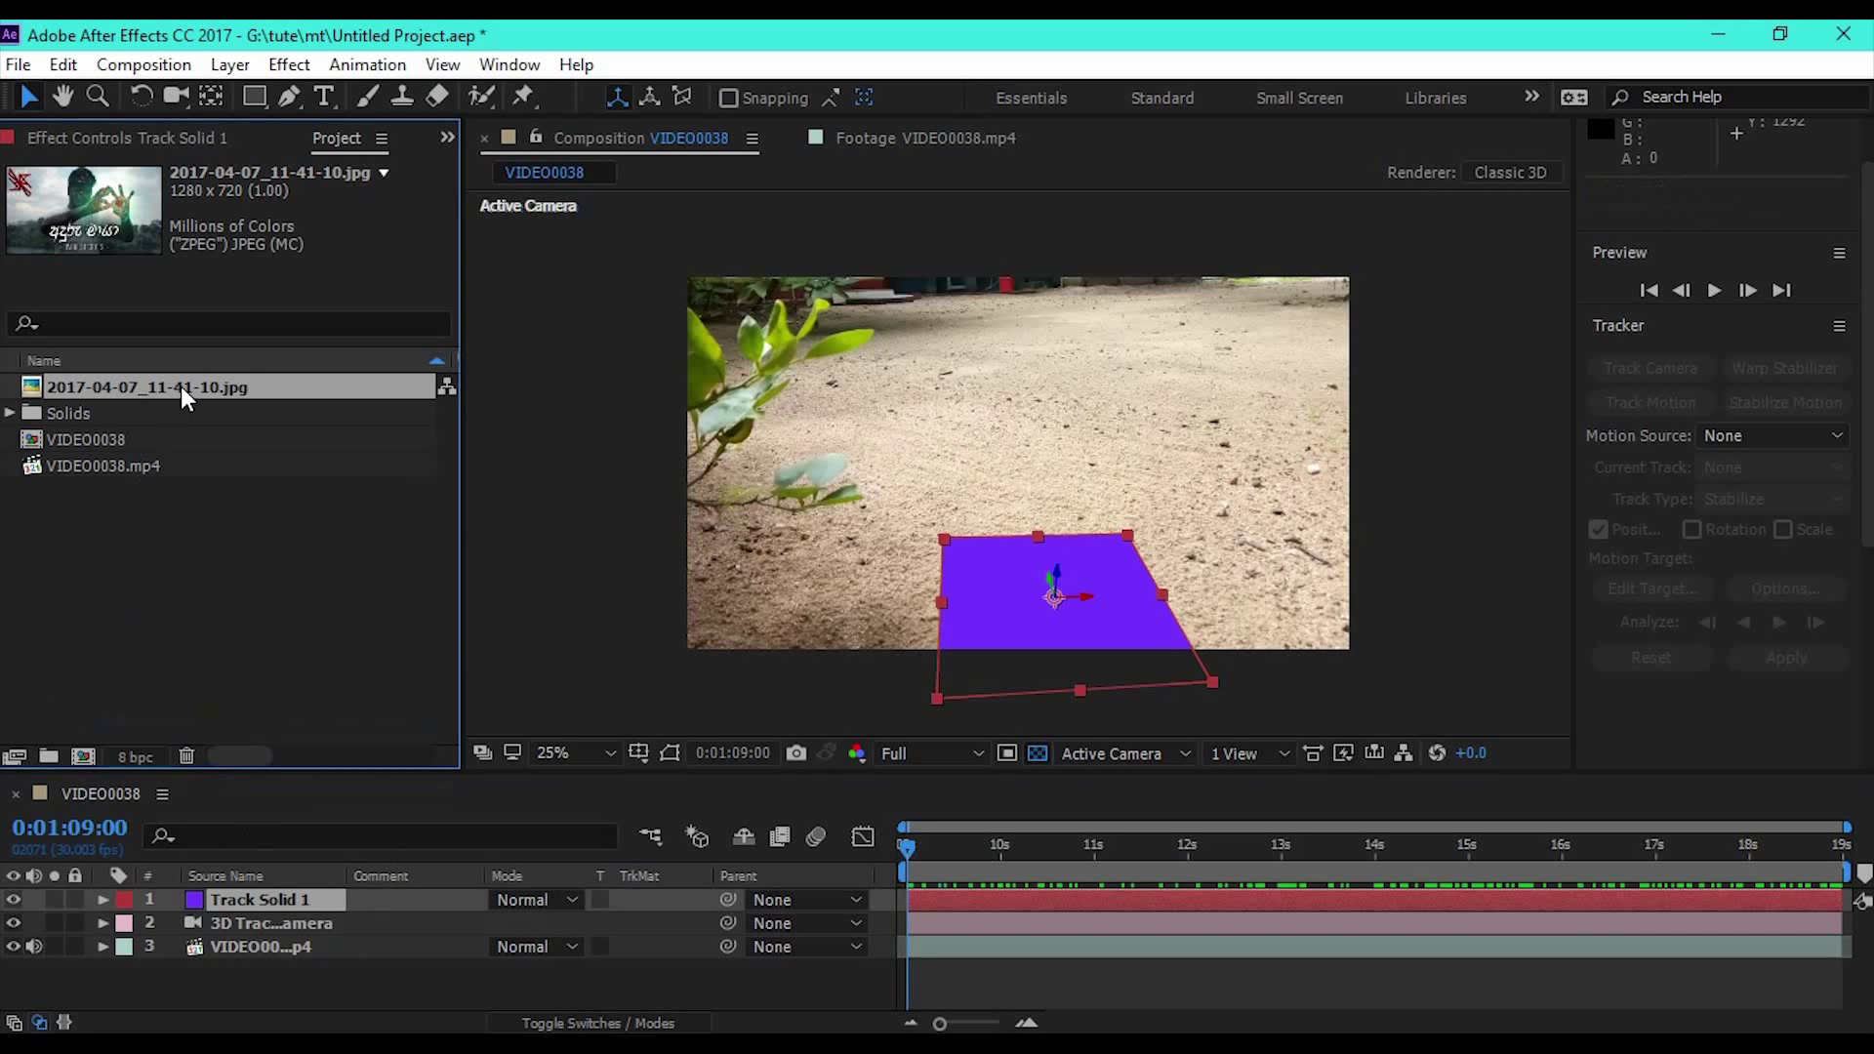
pyautogui.moveTo(165, 387); pyautogui.dragTo(212, 644)
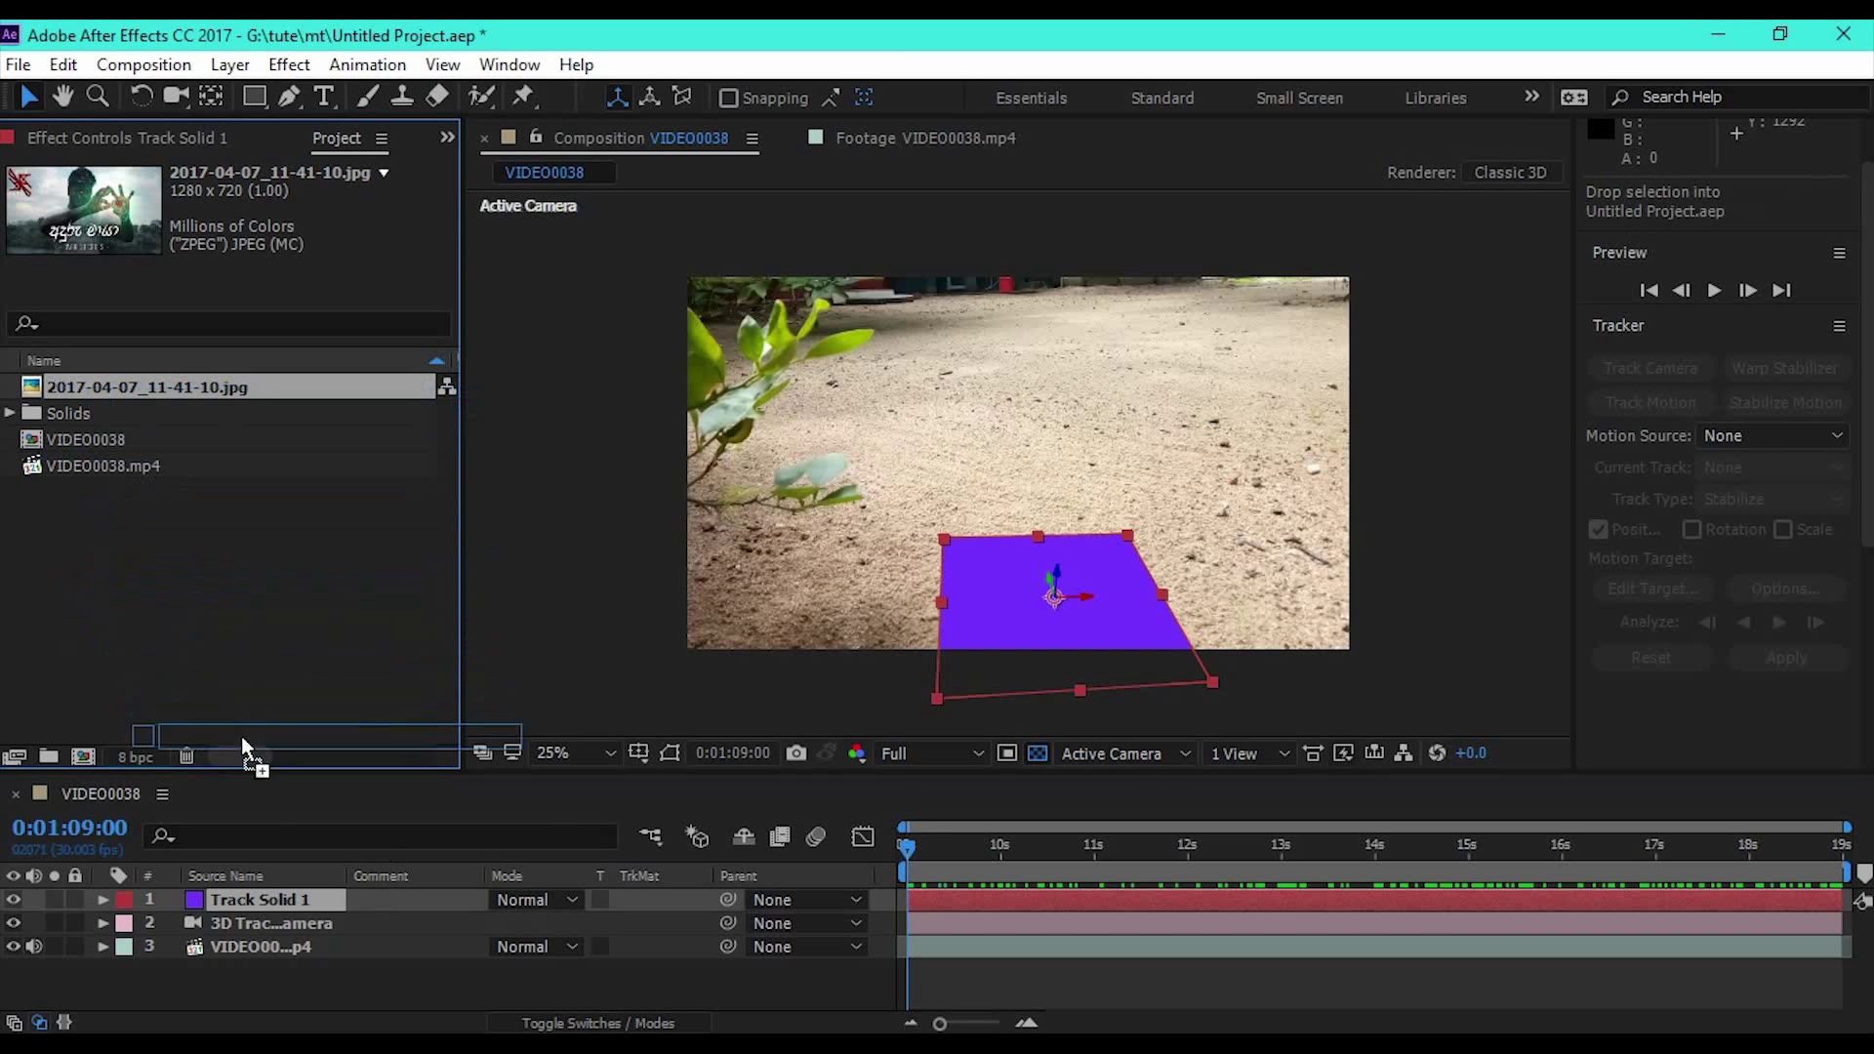
pyautogui.moveTo(209, 635); pyautogui.dragTo(266, 898)
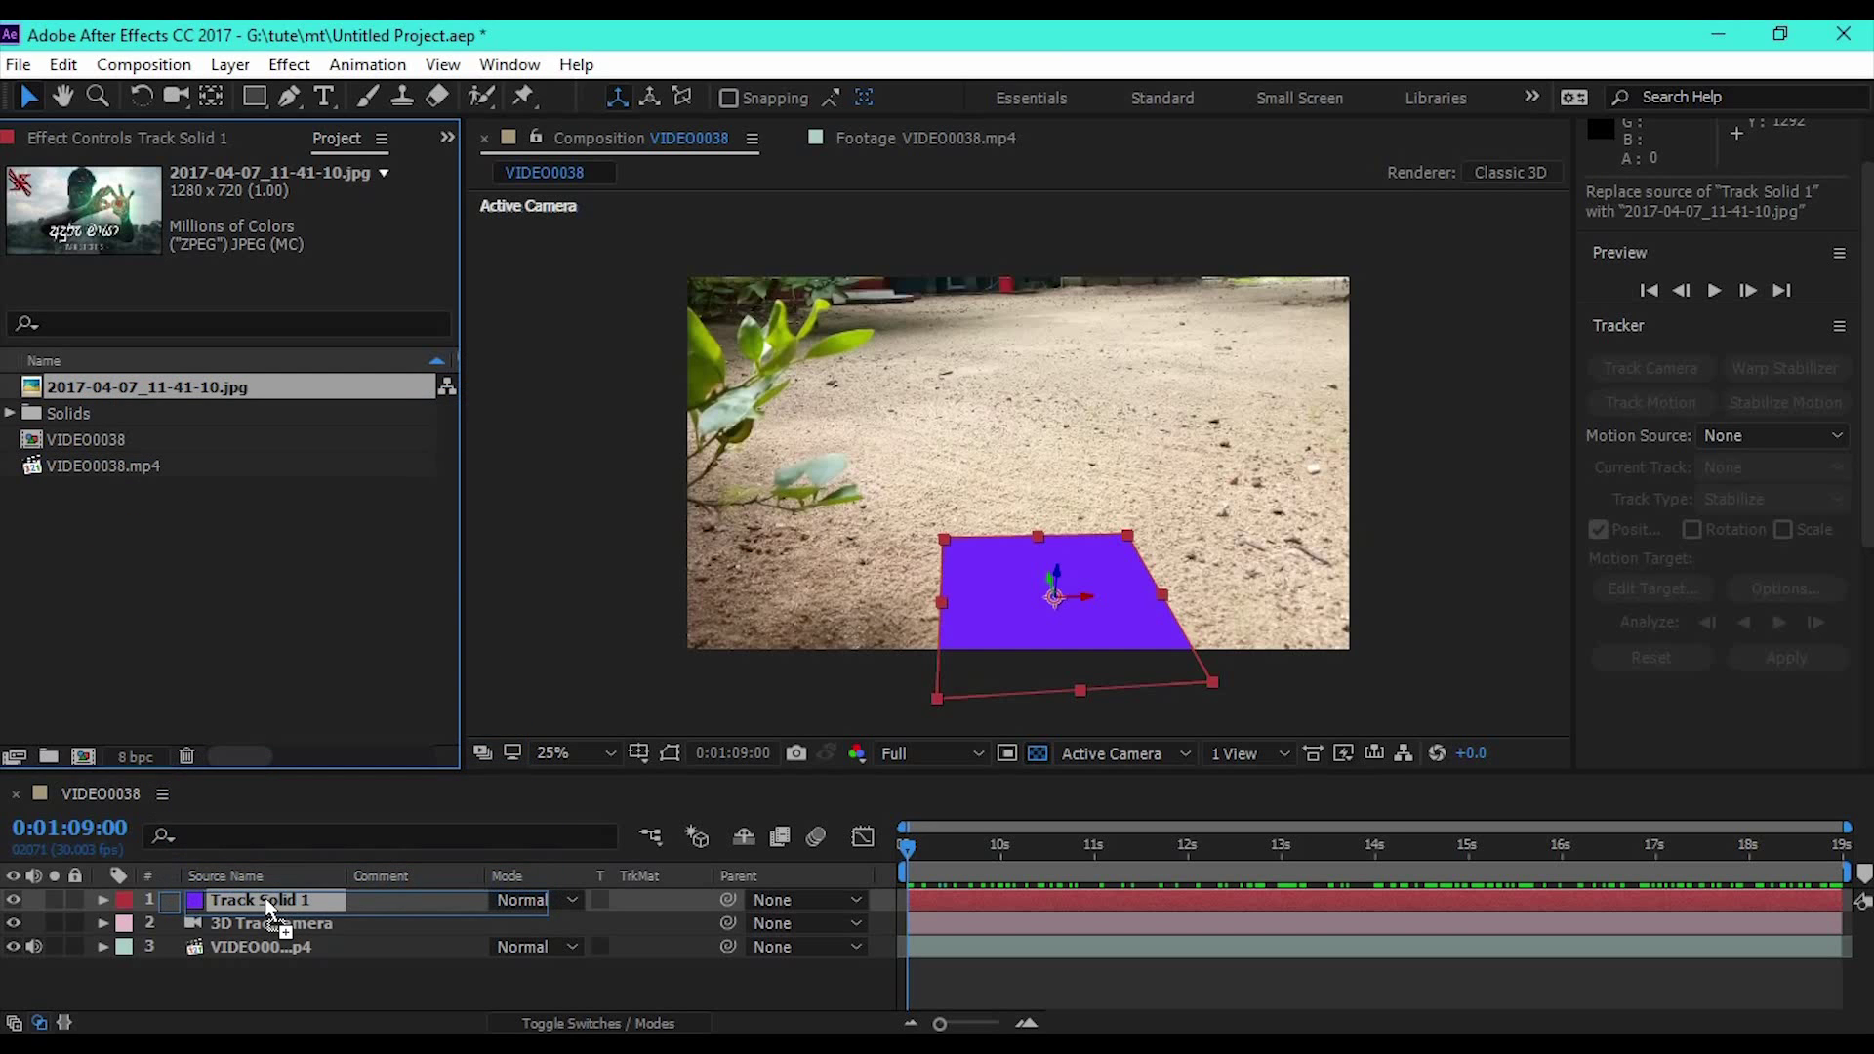
pyautogui.moveTo(265, 896); pyautogui.dragTo(265, 898)
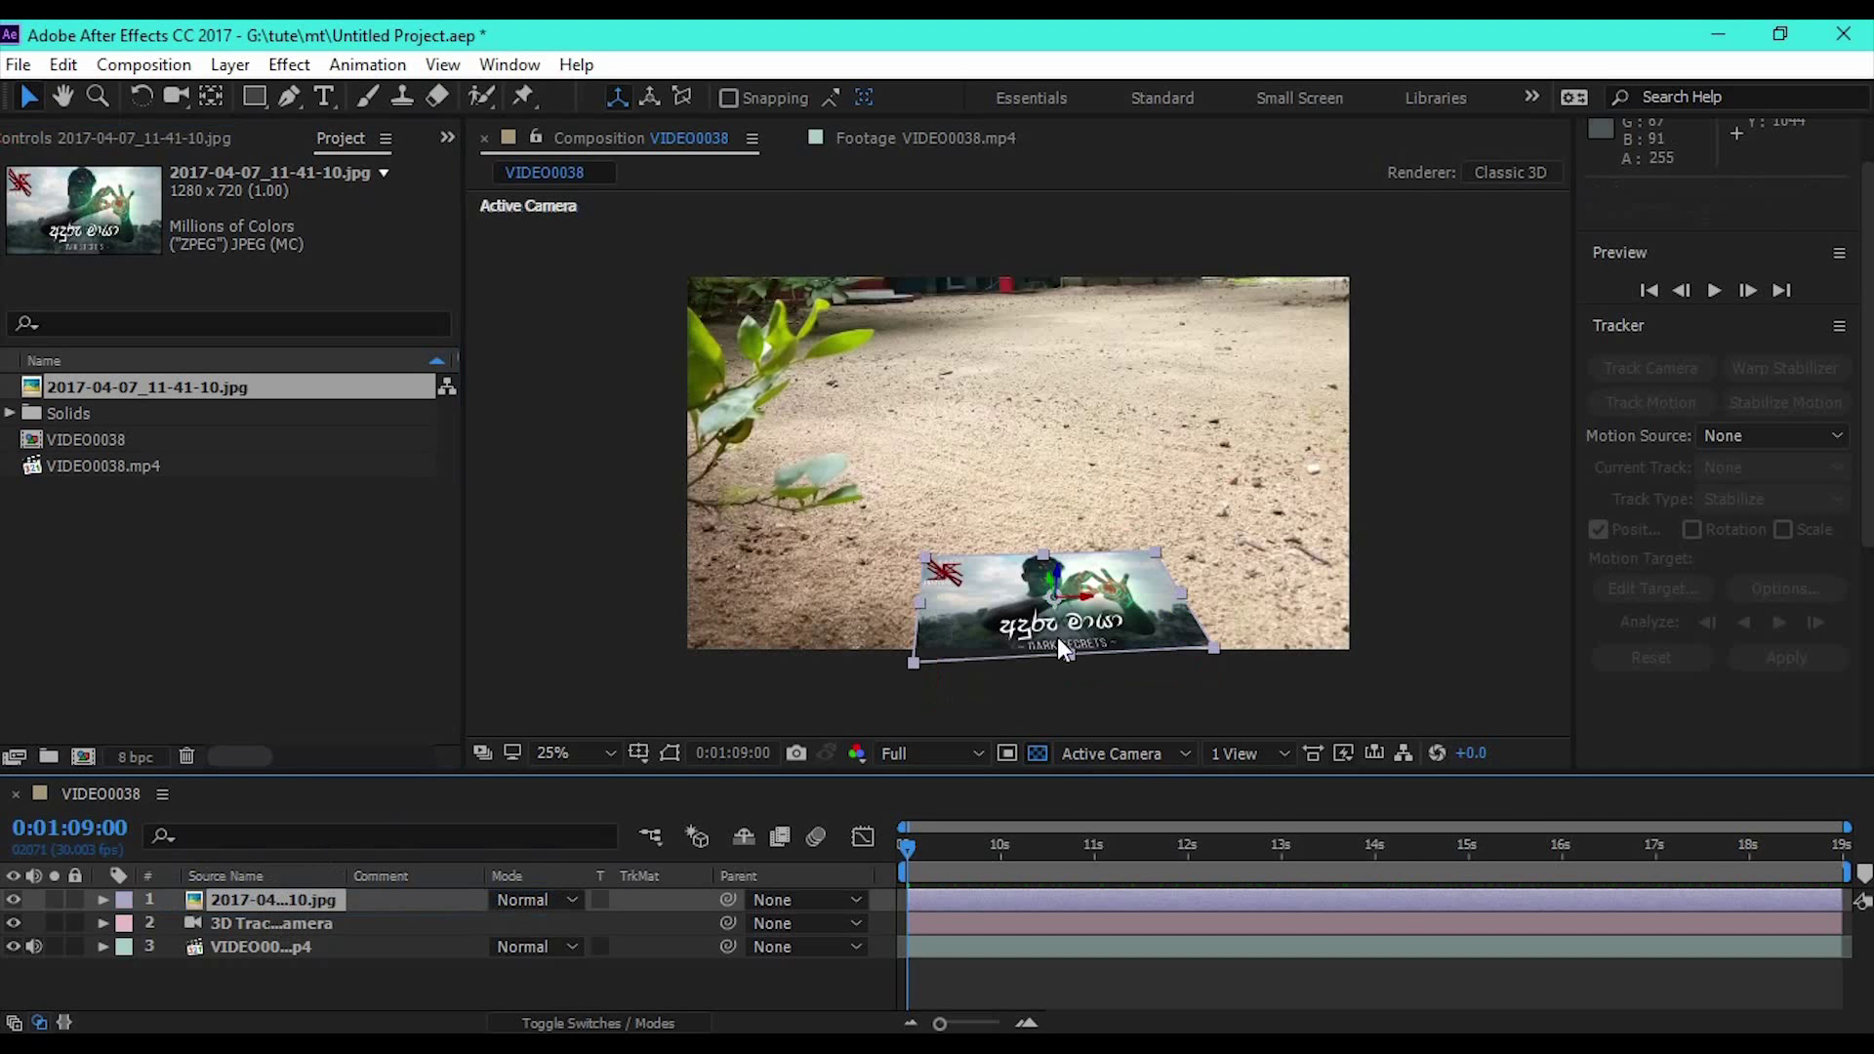
pyautogui.press('space')
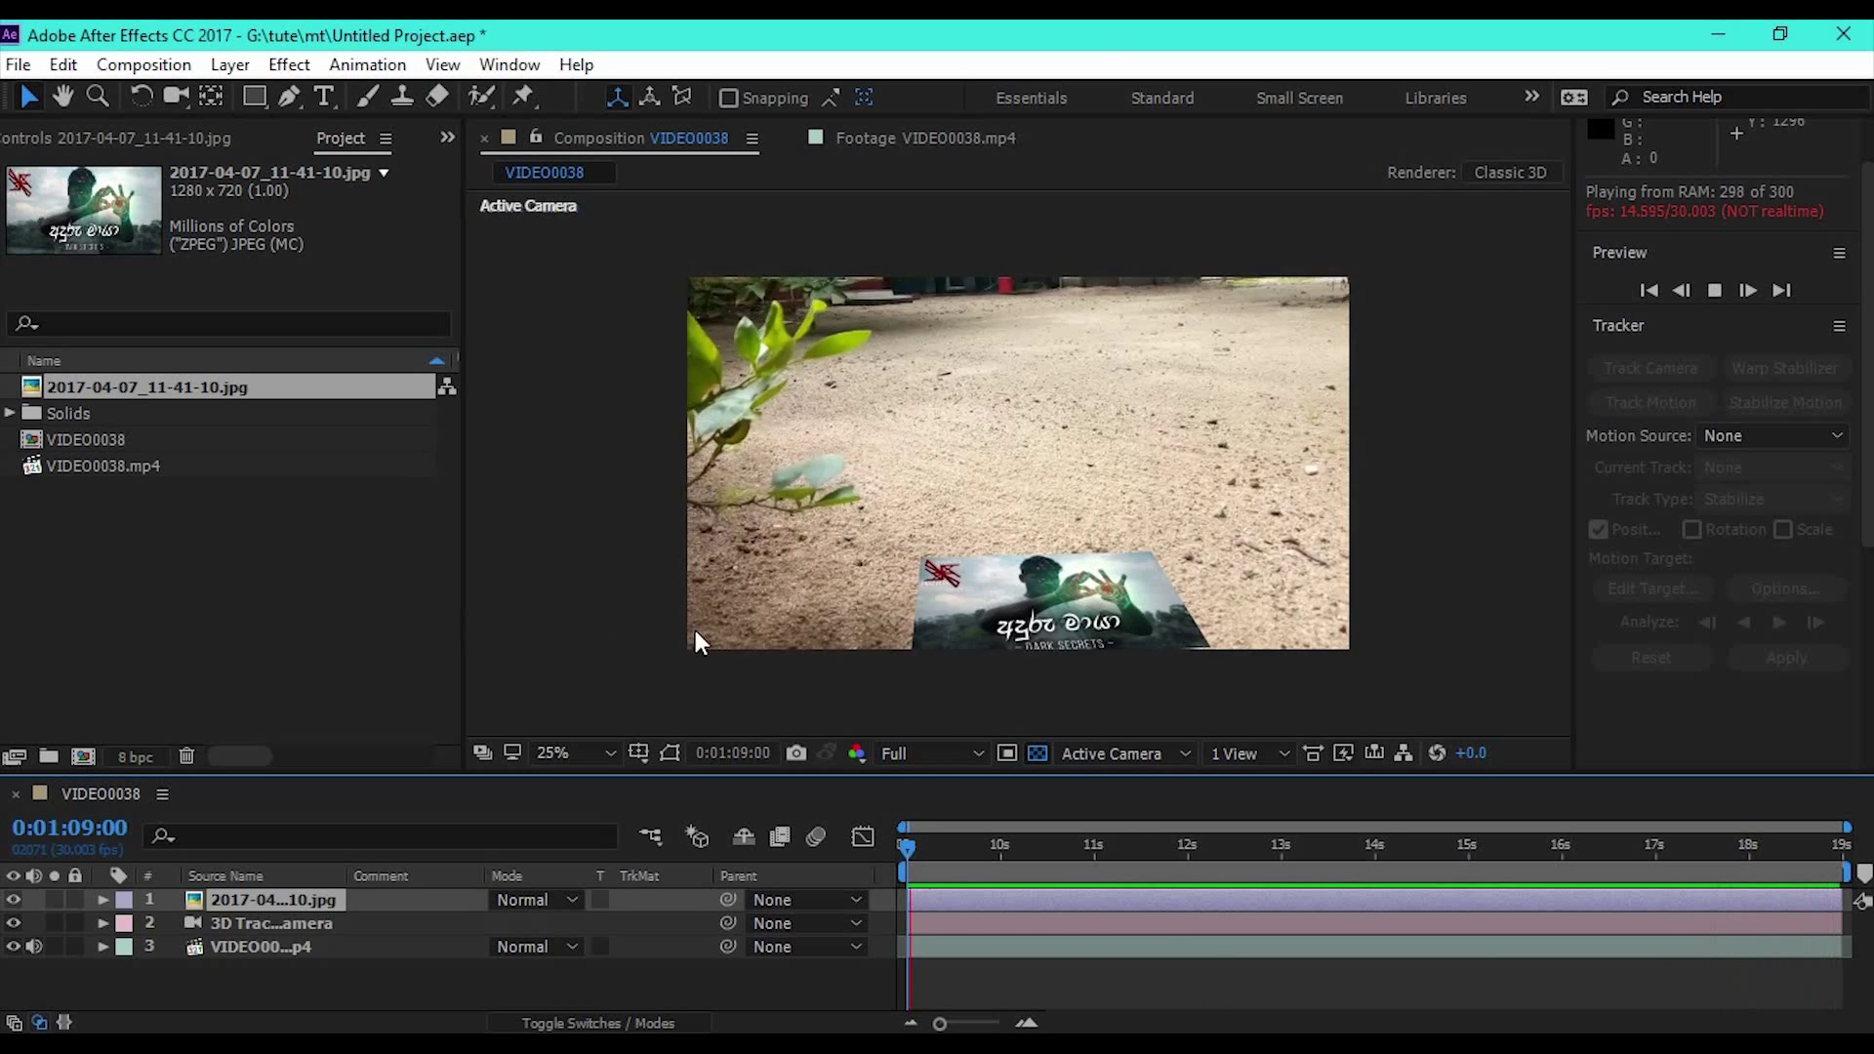
pyautogui.press('space')
# - Select the image layer, browse the Effect menu, and show the Effects & Presets panel
pyautogui.click(269, 903)
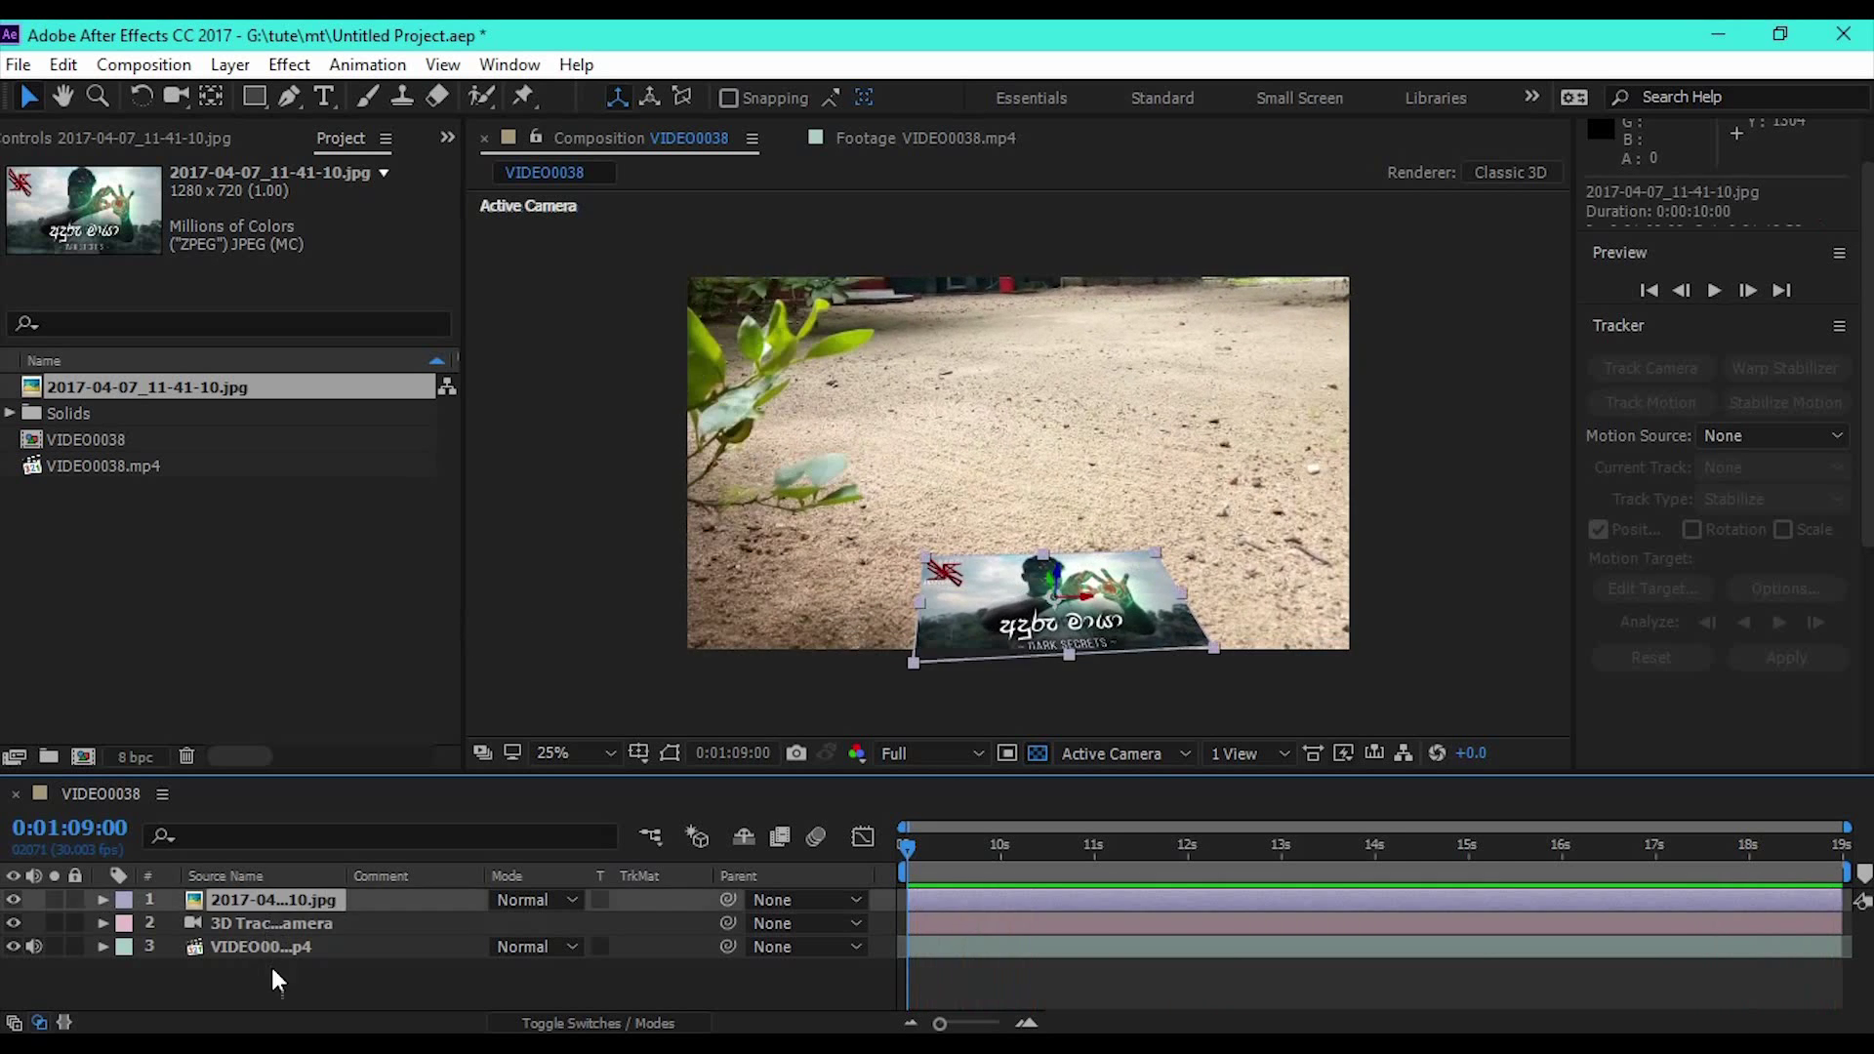
pyautogui.click(276, 981)
pyautogui.rightClick(273, 973)
pyautogui.click(273, 974)
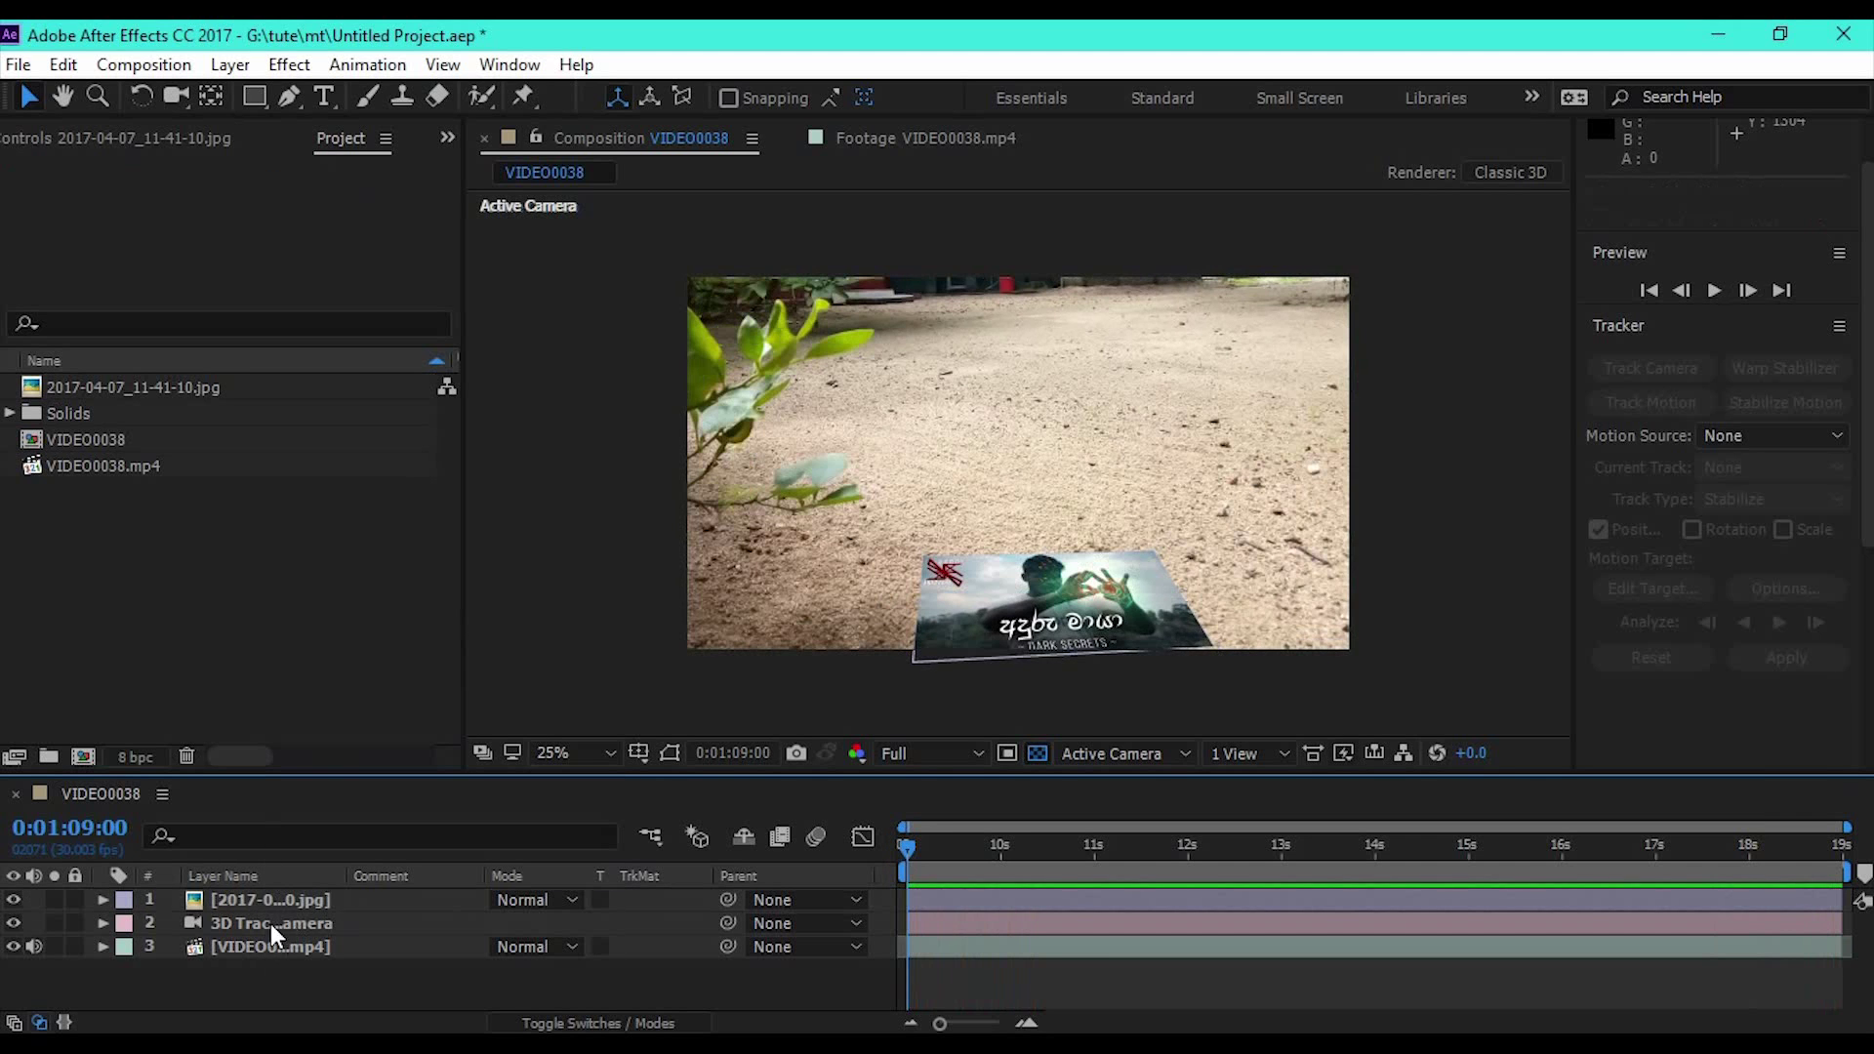
pyautogui.click(290, 900)
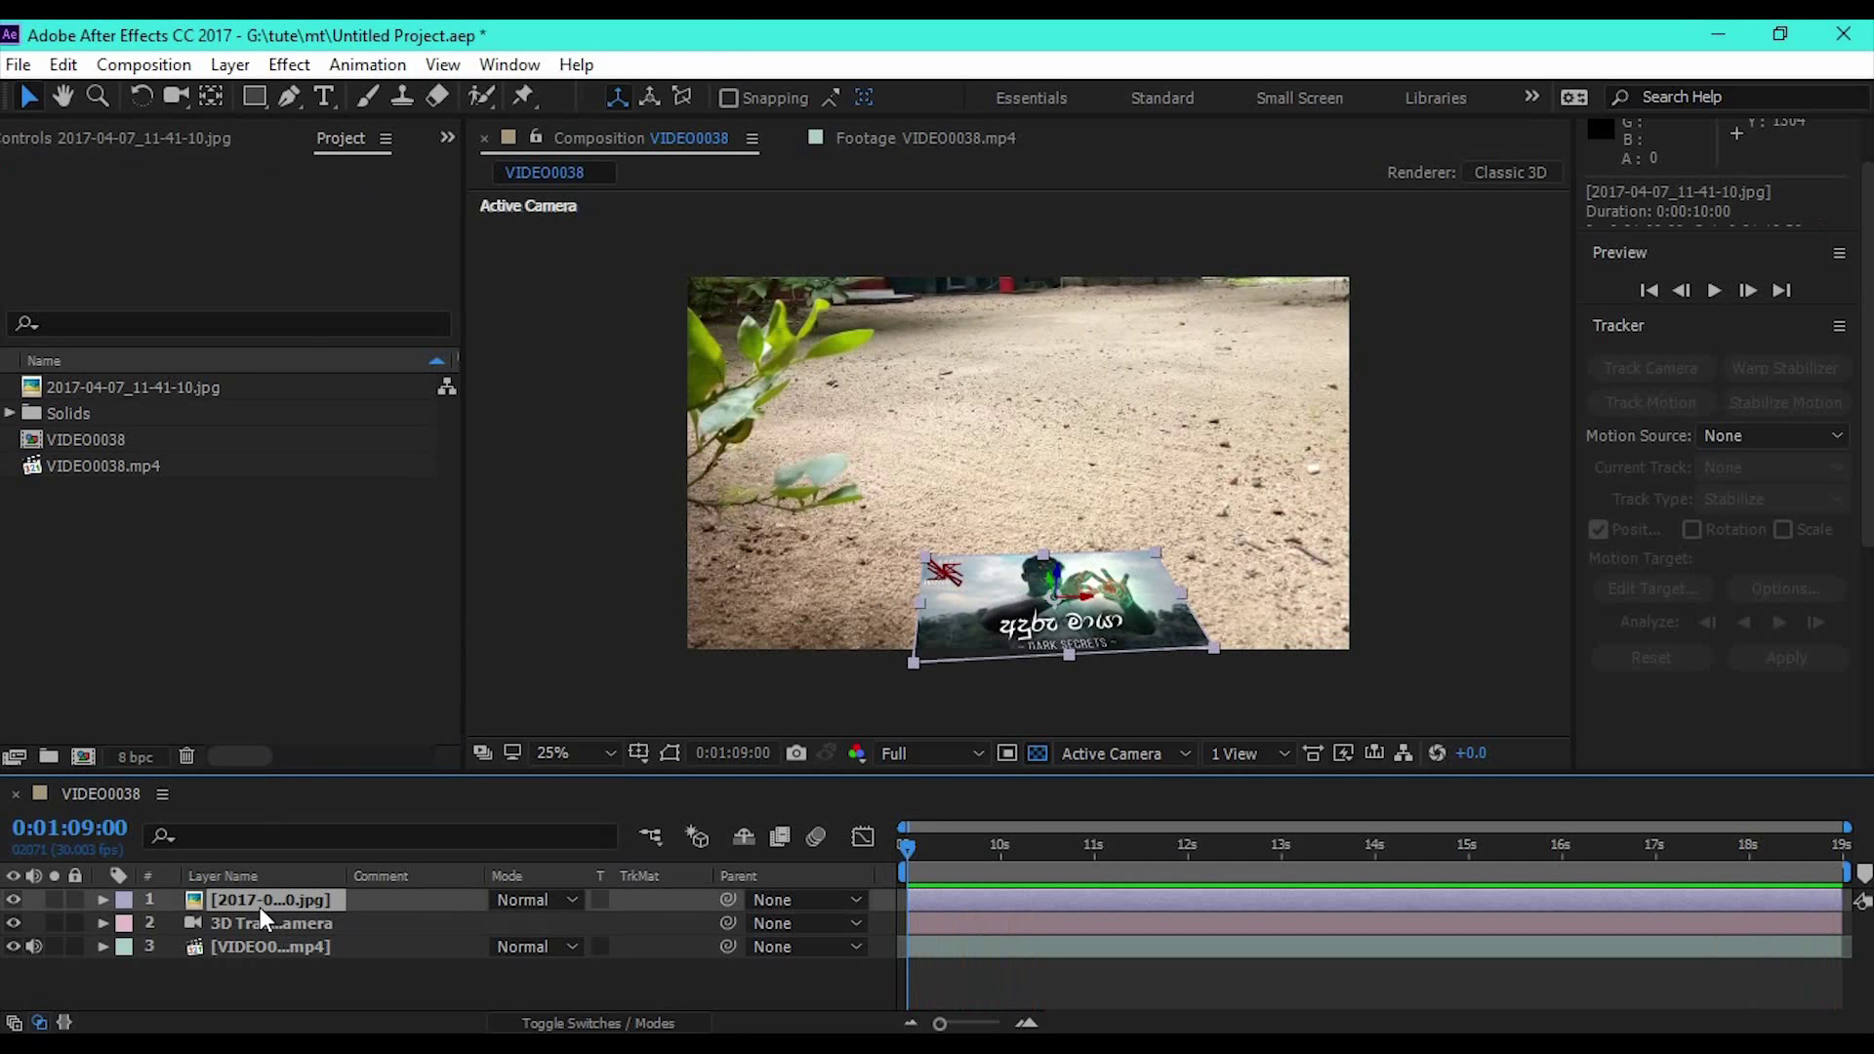
pyautogui.click(287, 63)
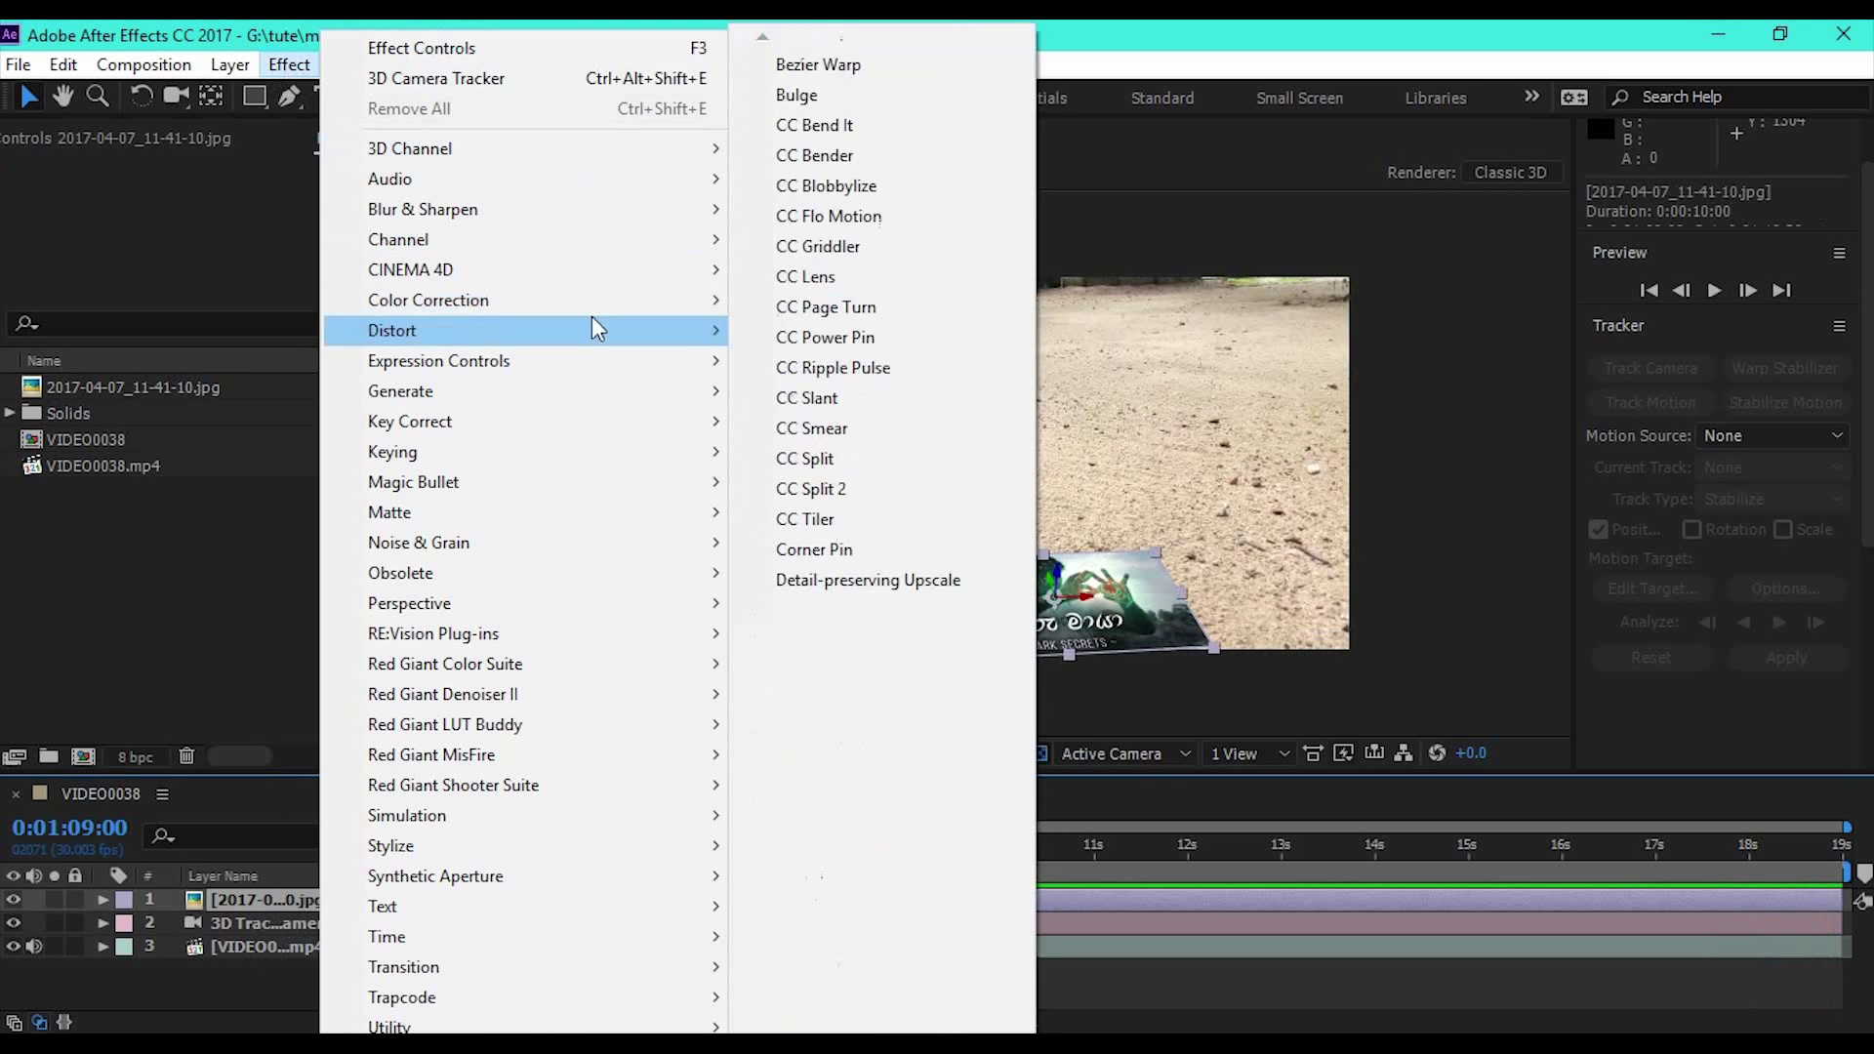
pyautogui.moveTo(428, 300)
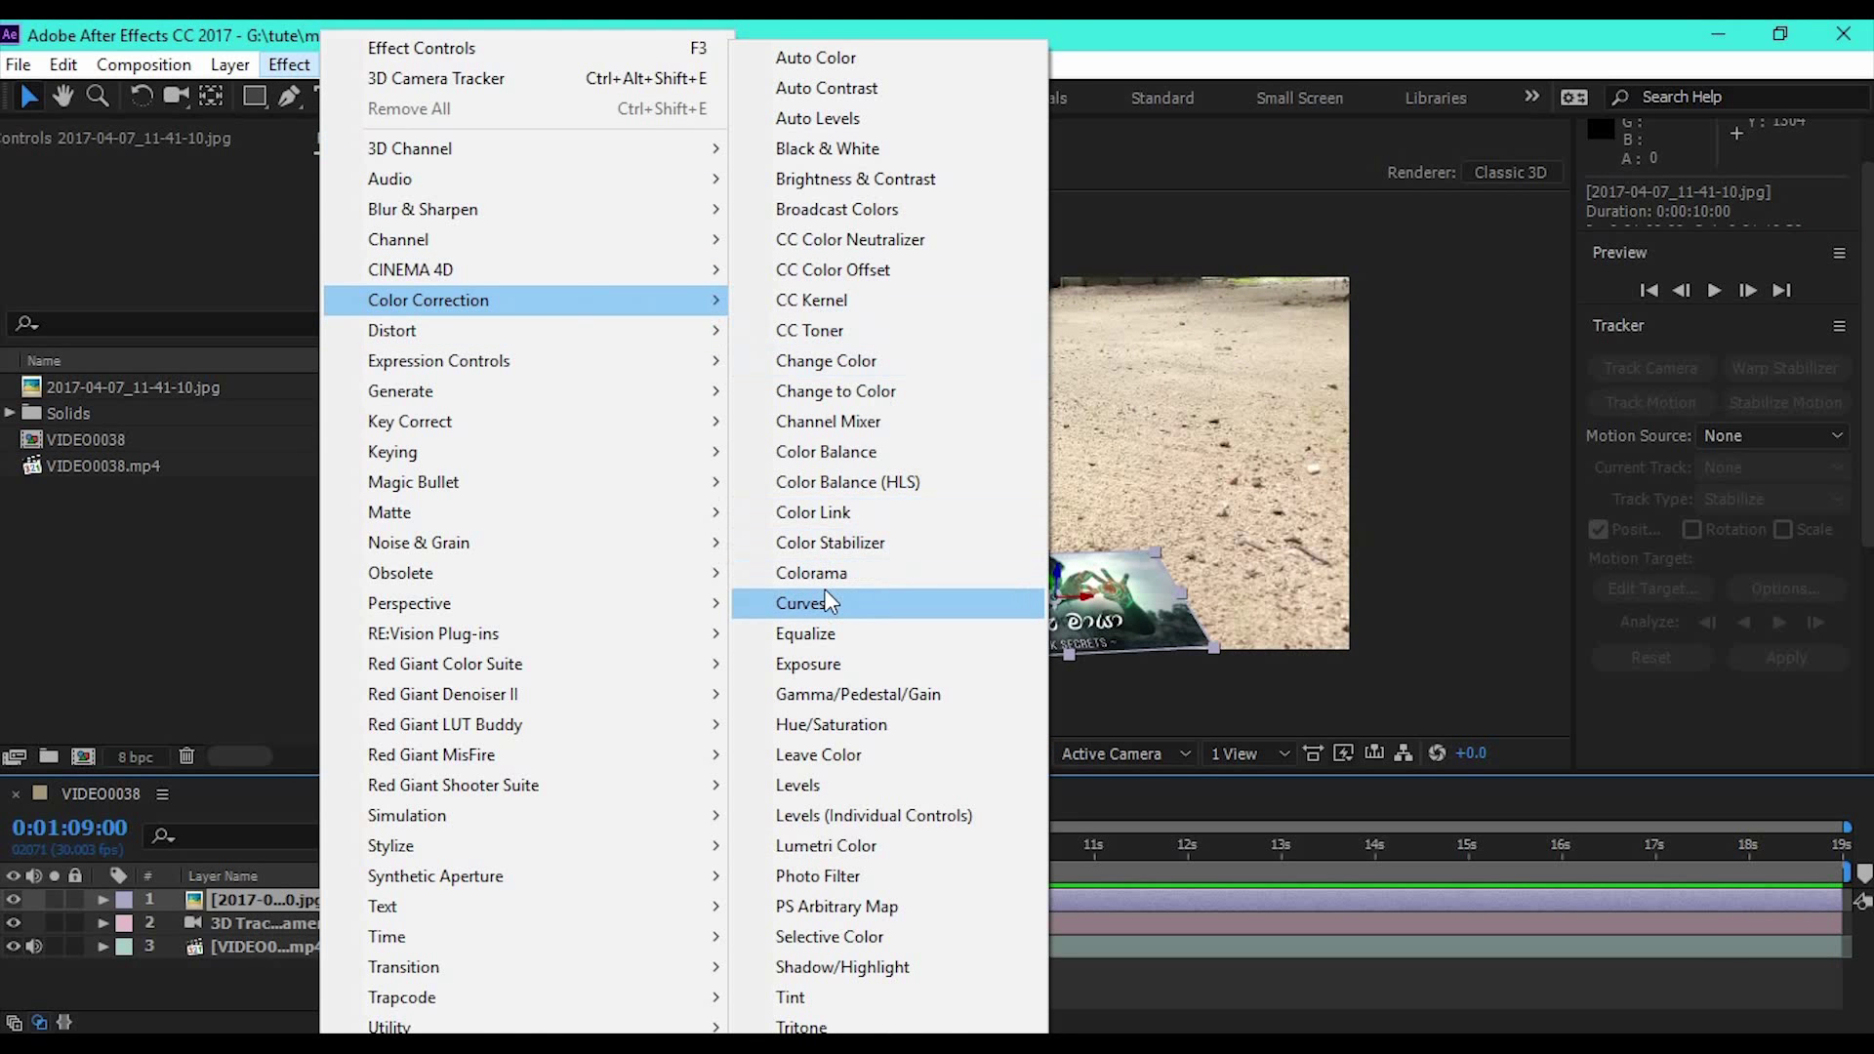
pyautogui.click(829, 601)
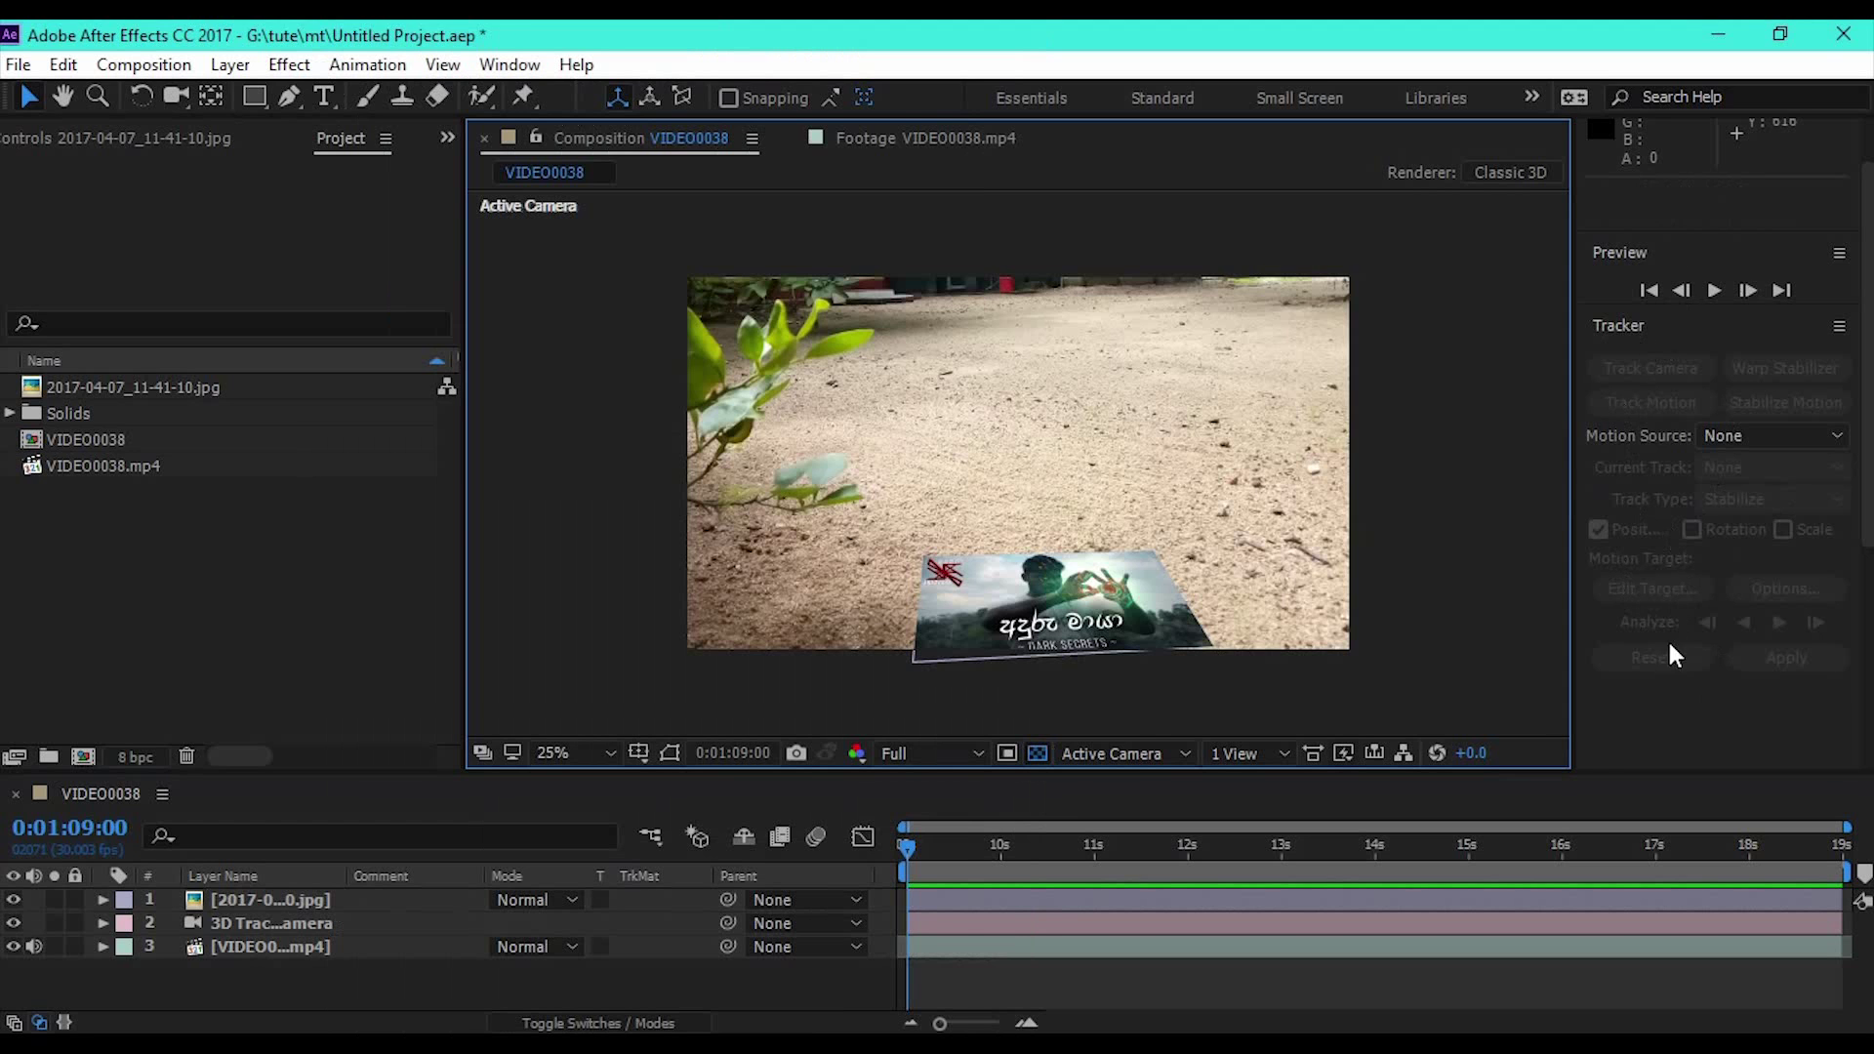
pyautogui.click(510, 65)
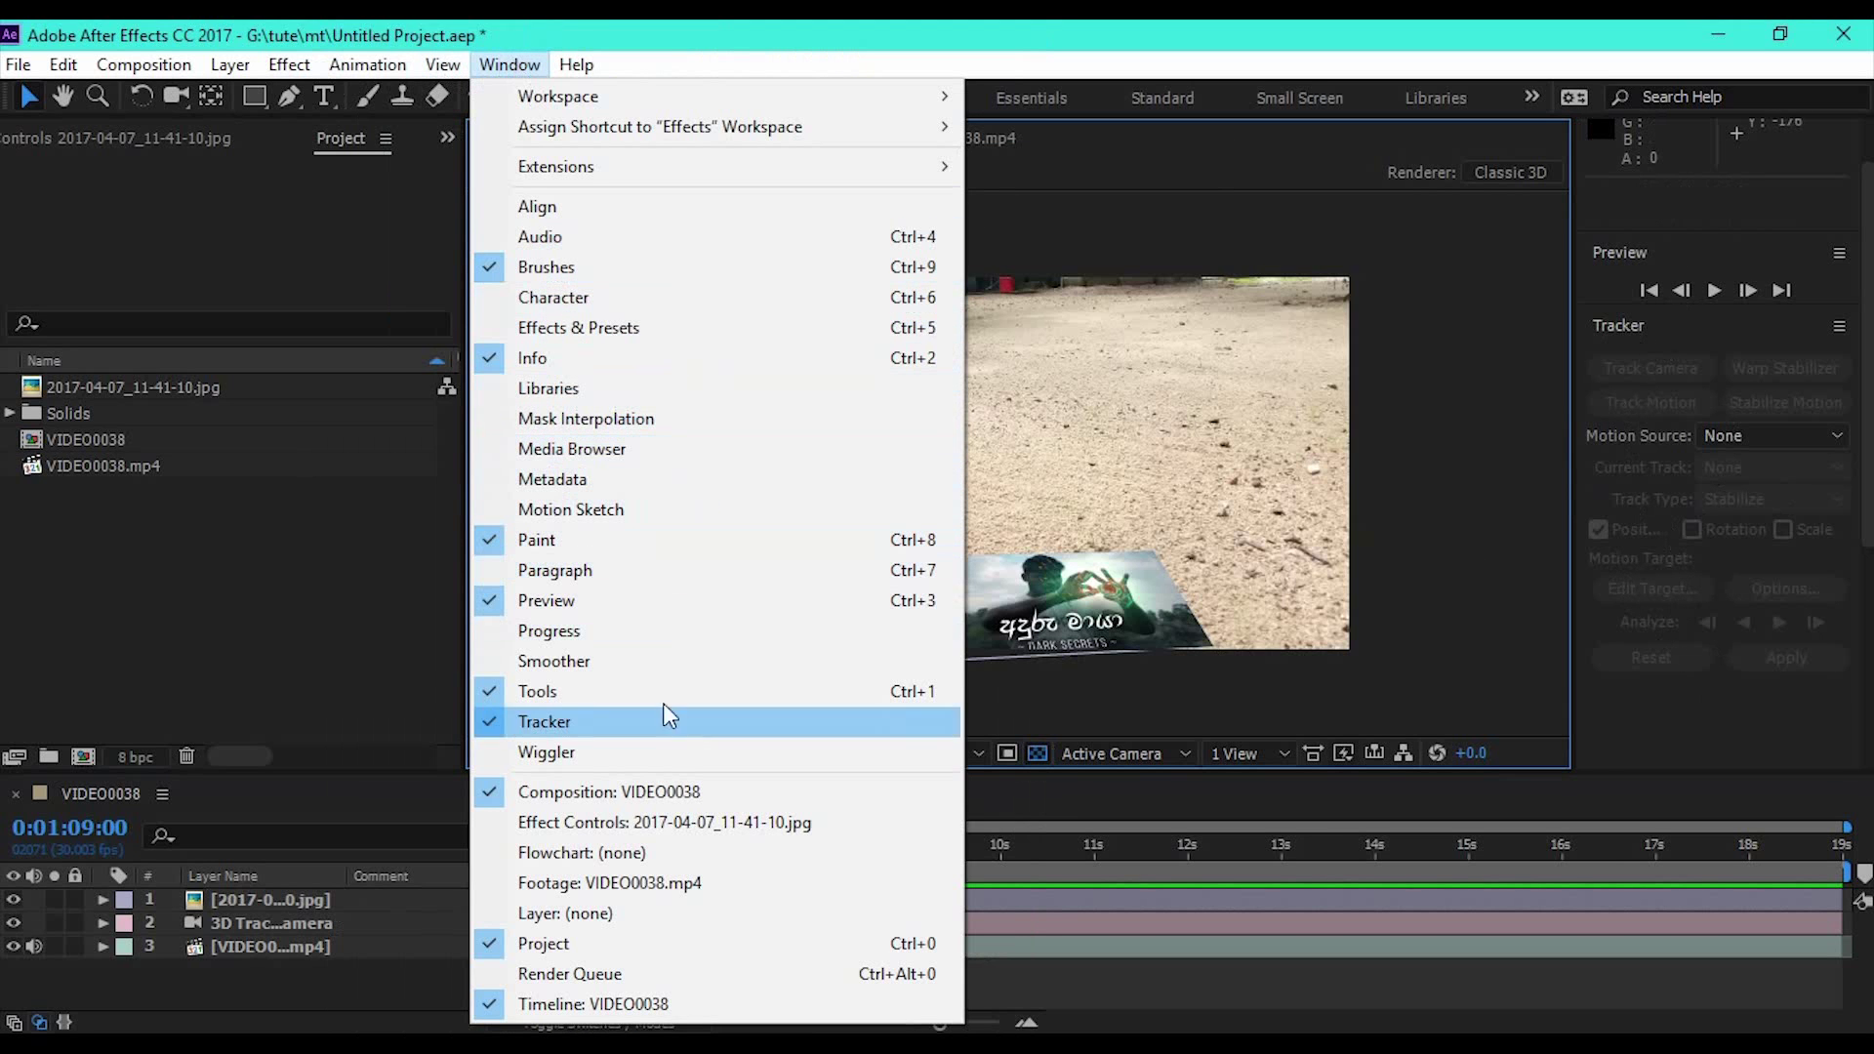
pyautogui.click(579, 328)
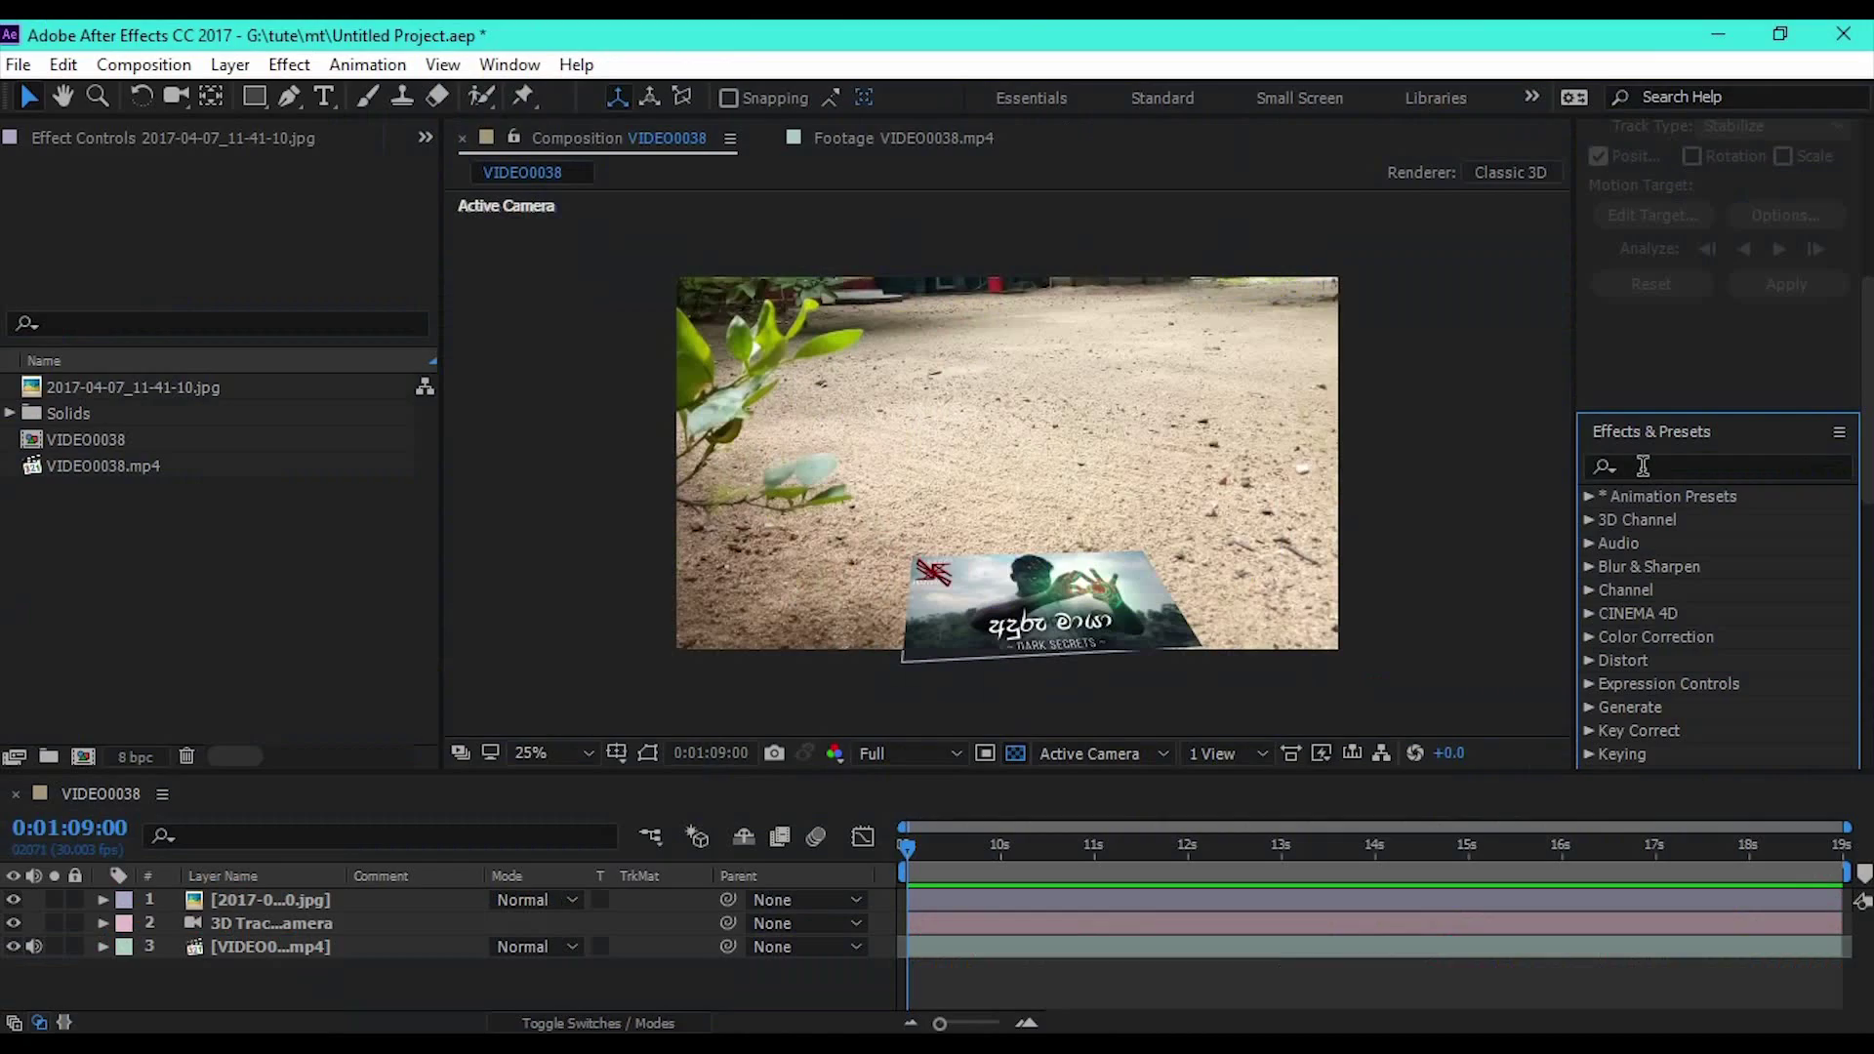
# - Apply the Curves effect from Effects & Presets to the image layer
pyautogui.click(1642, 465)
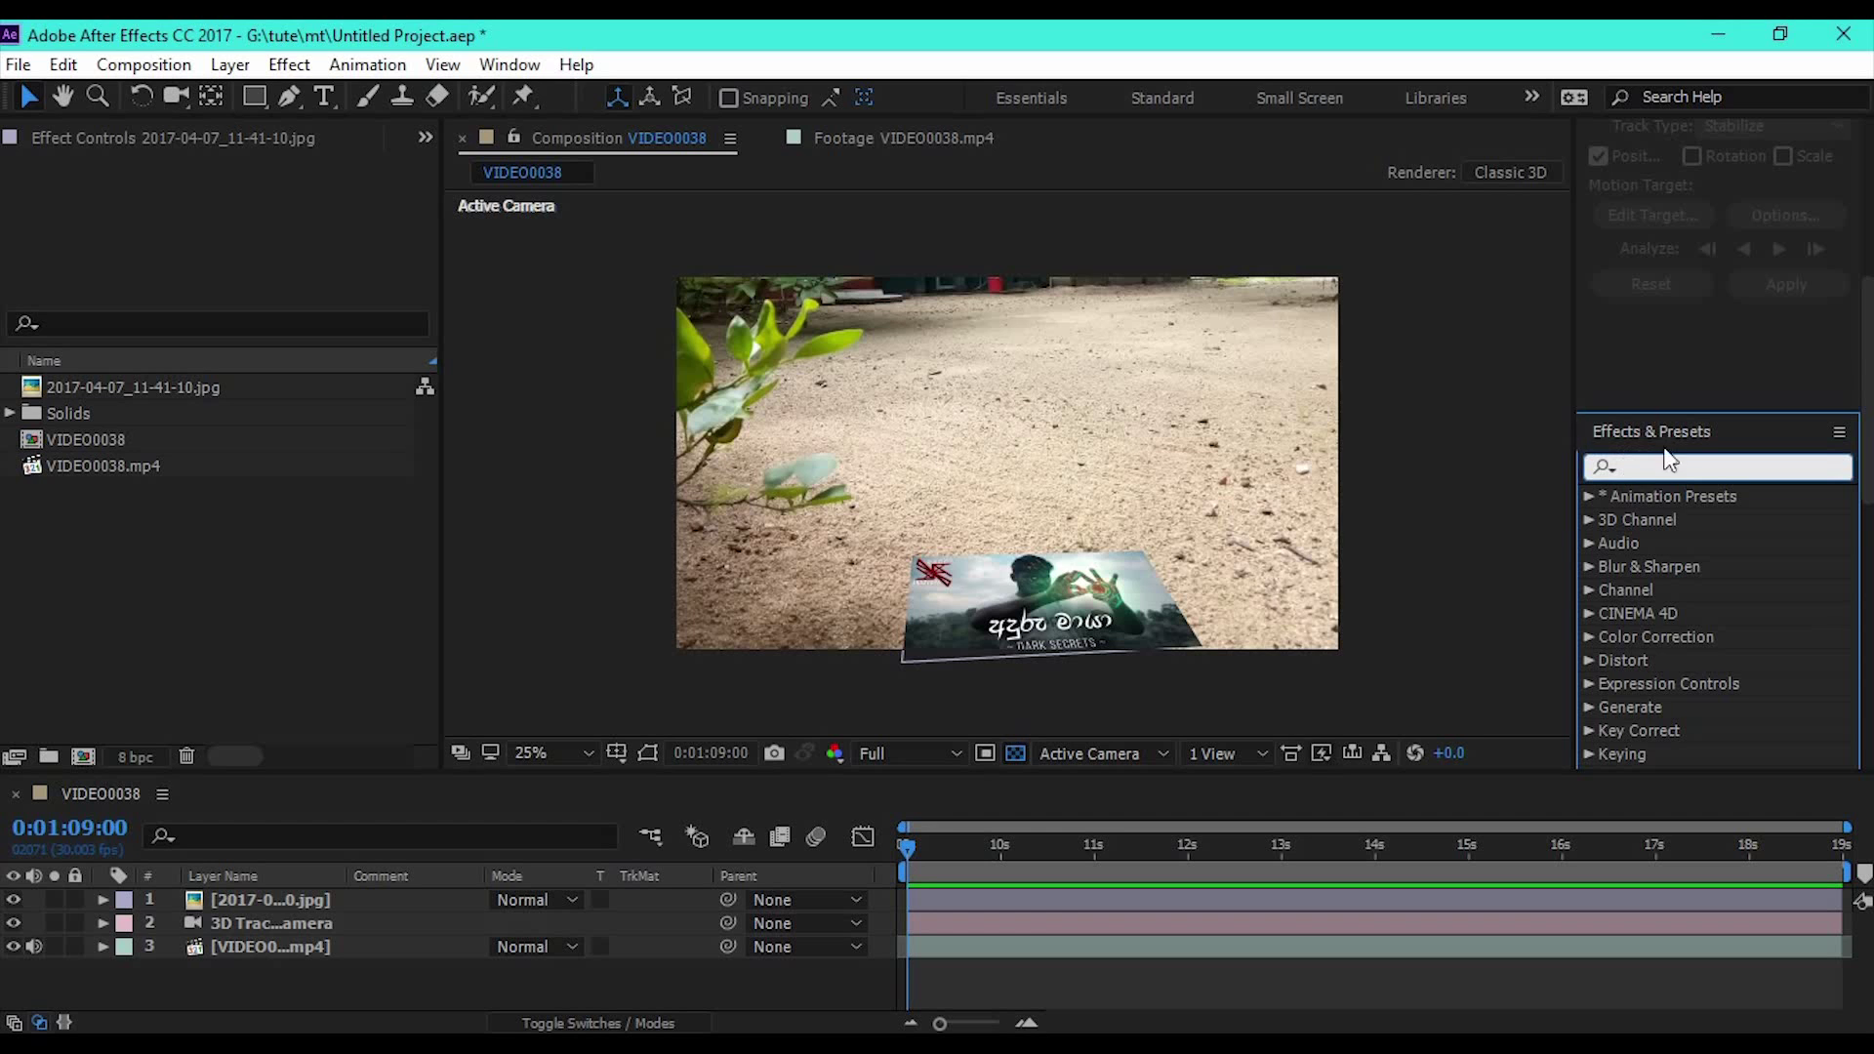
pyautogui.write('cur')
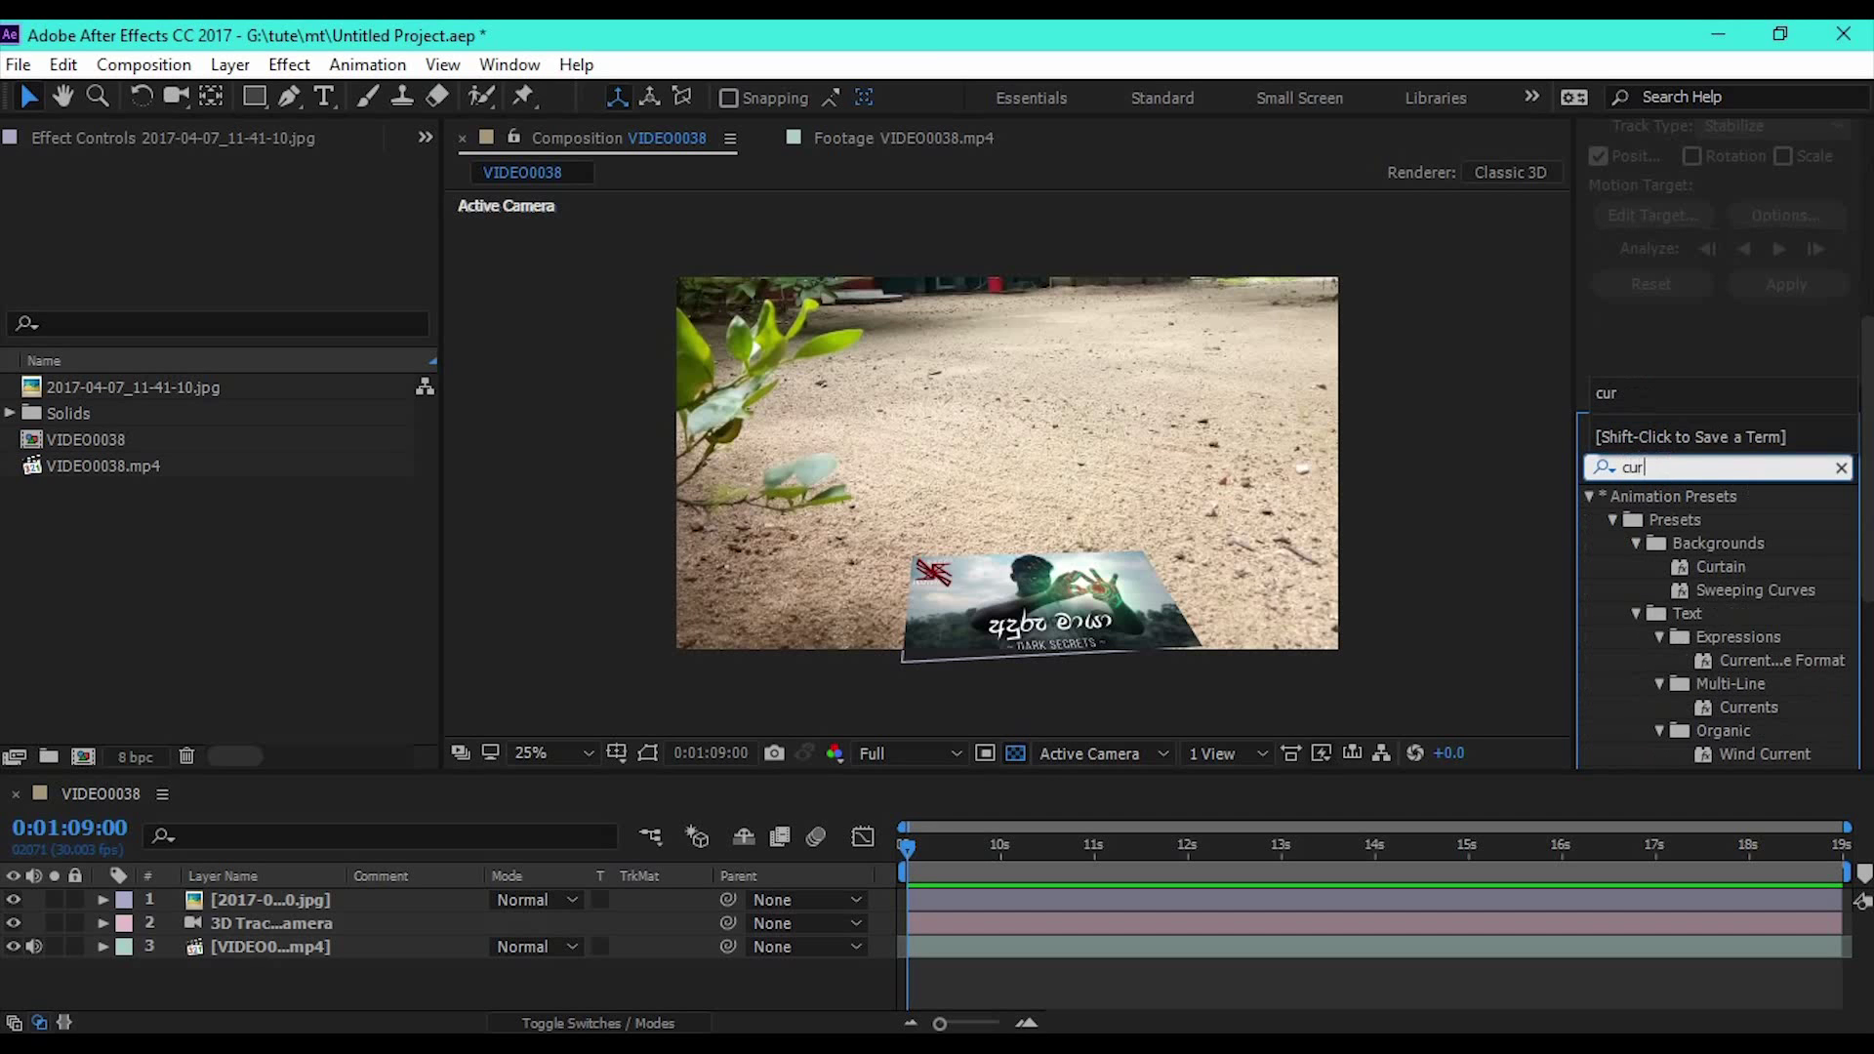
pyautogui.scroll(-4, 1794, 631)
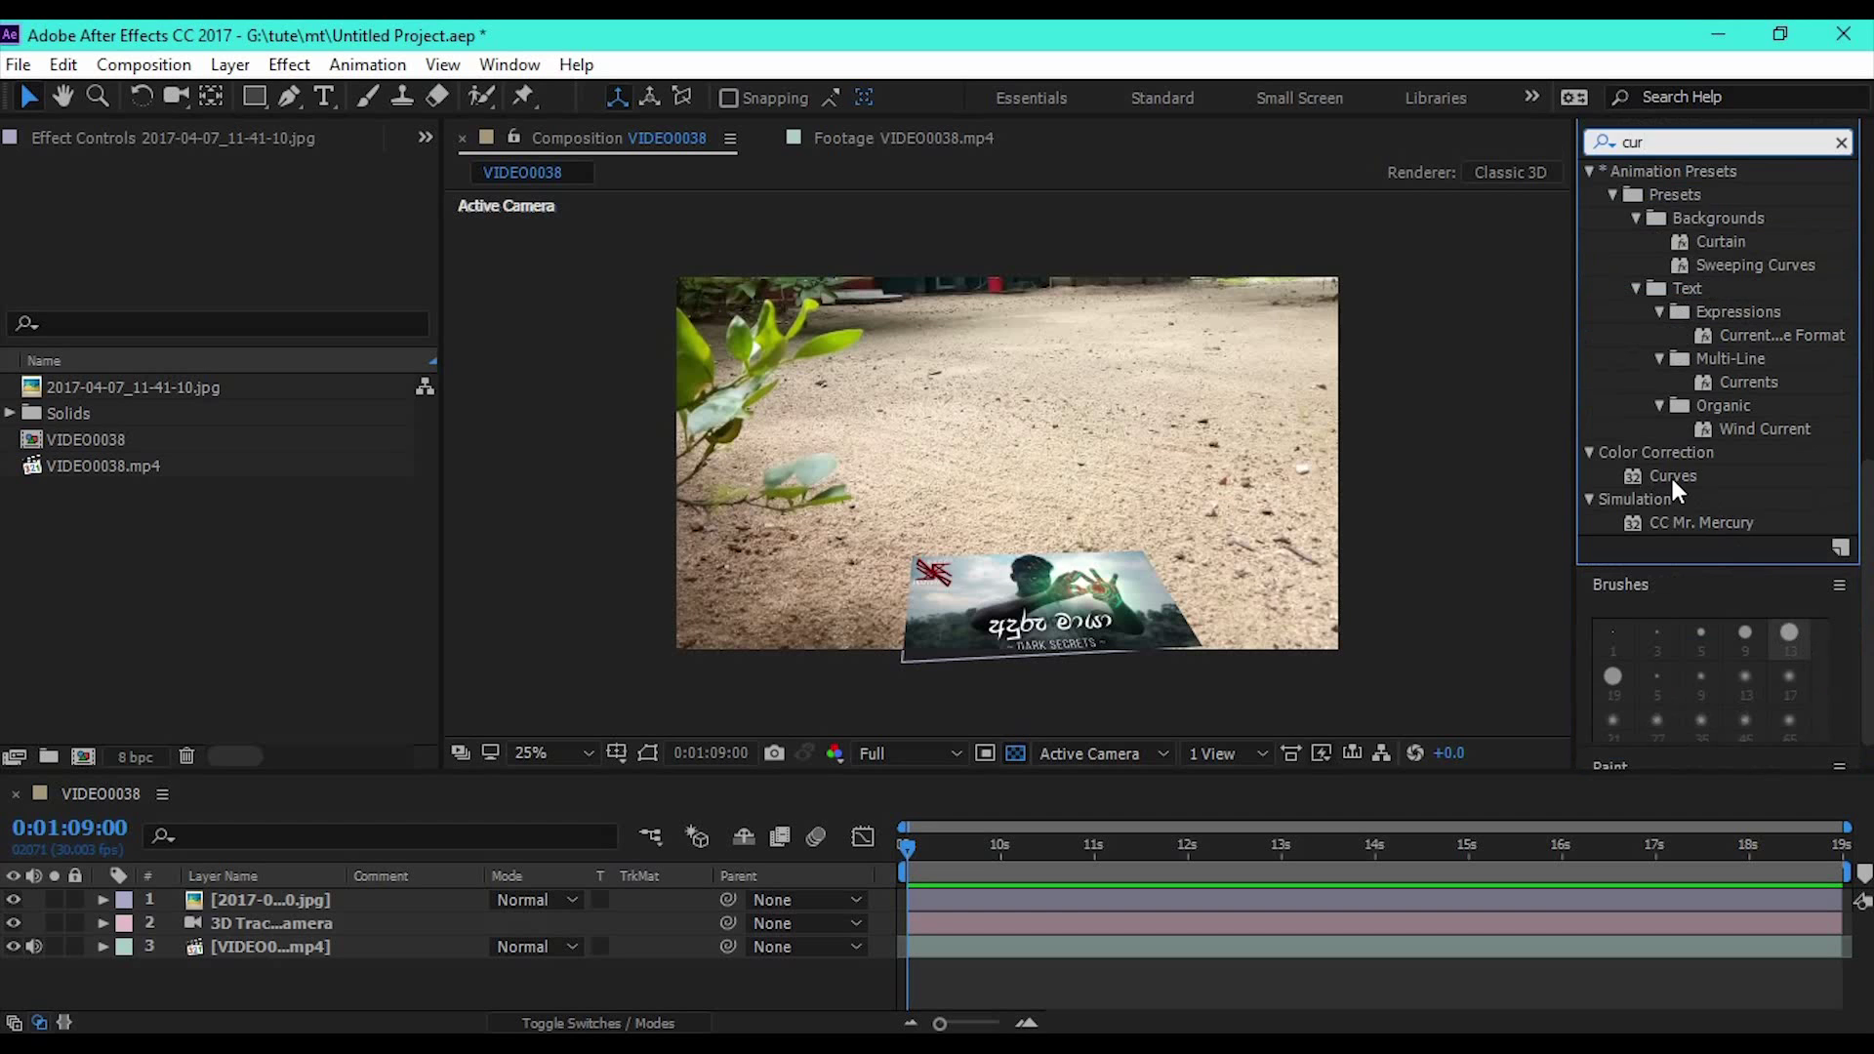
pyautogui.click(1671, 474)
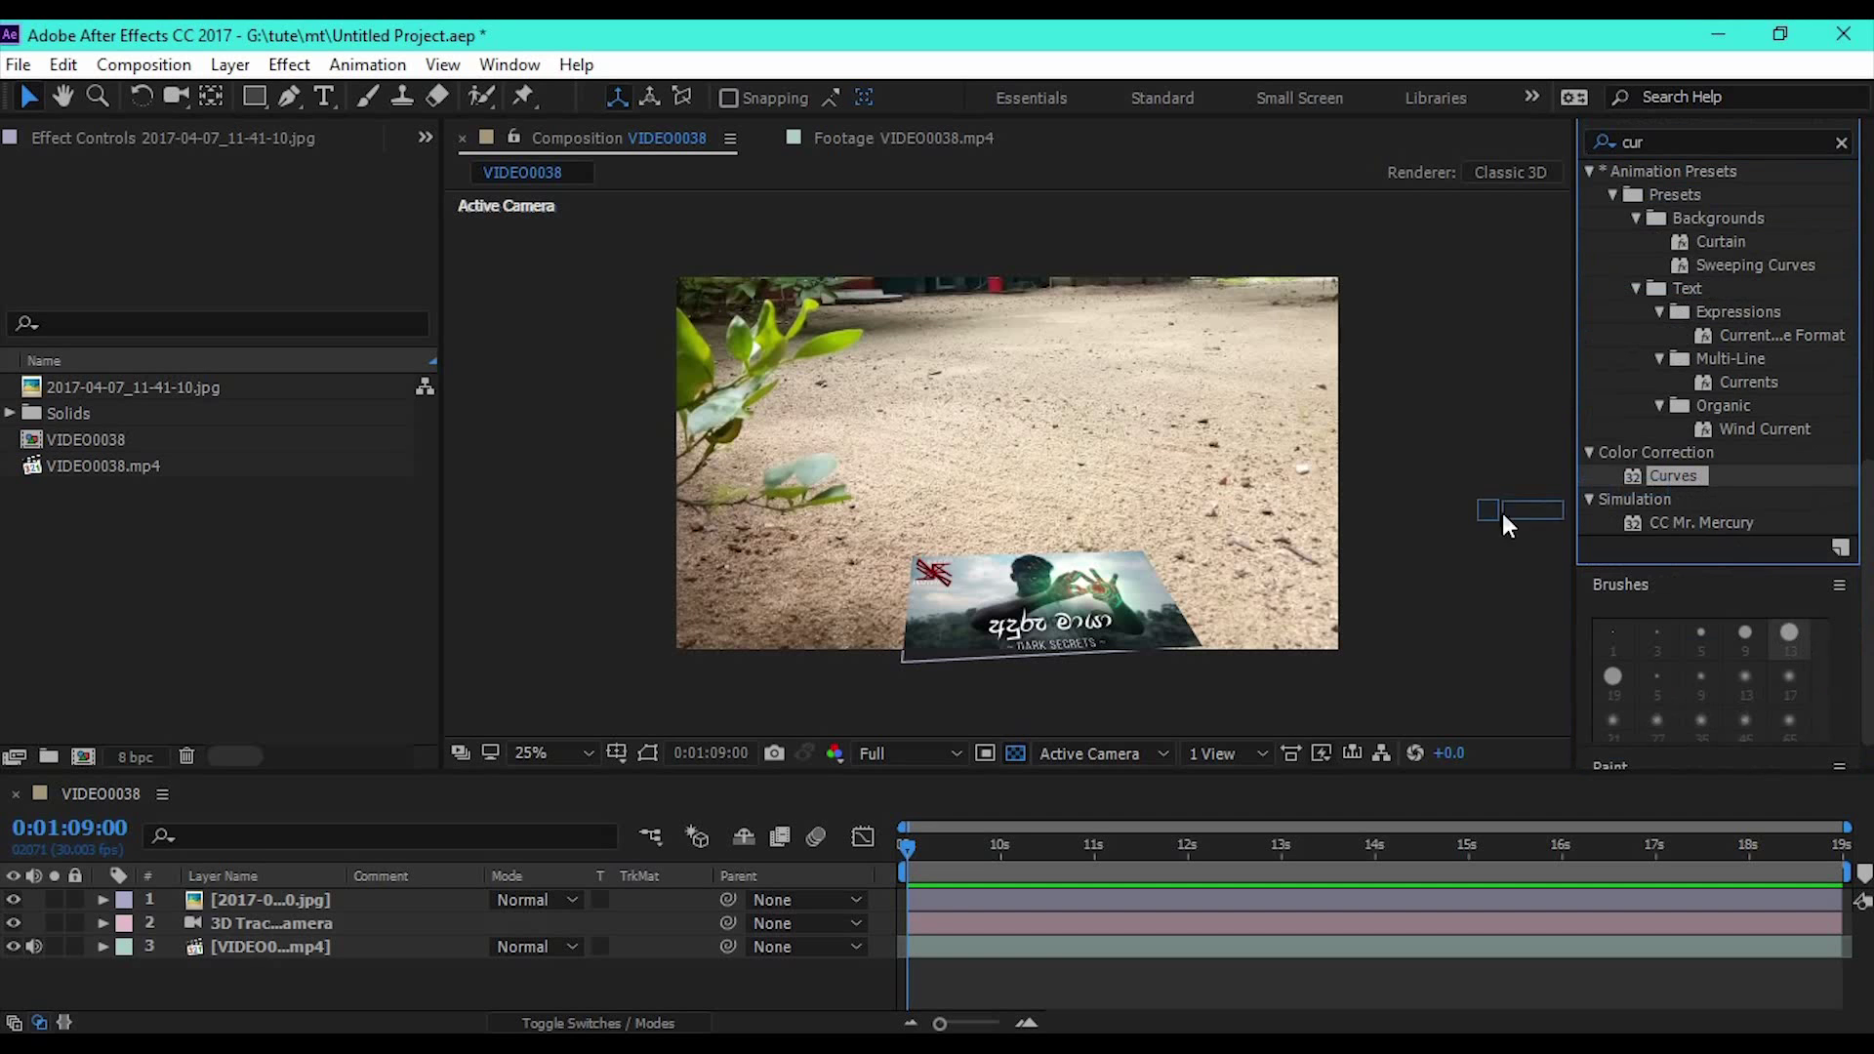
pyautogui.click(241, 899)
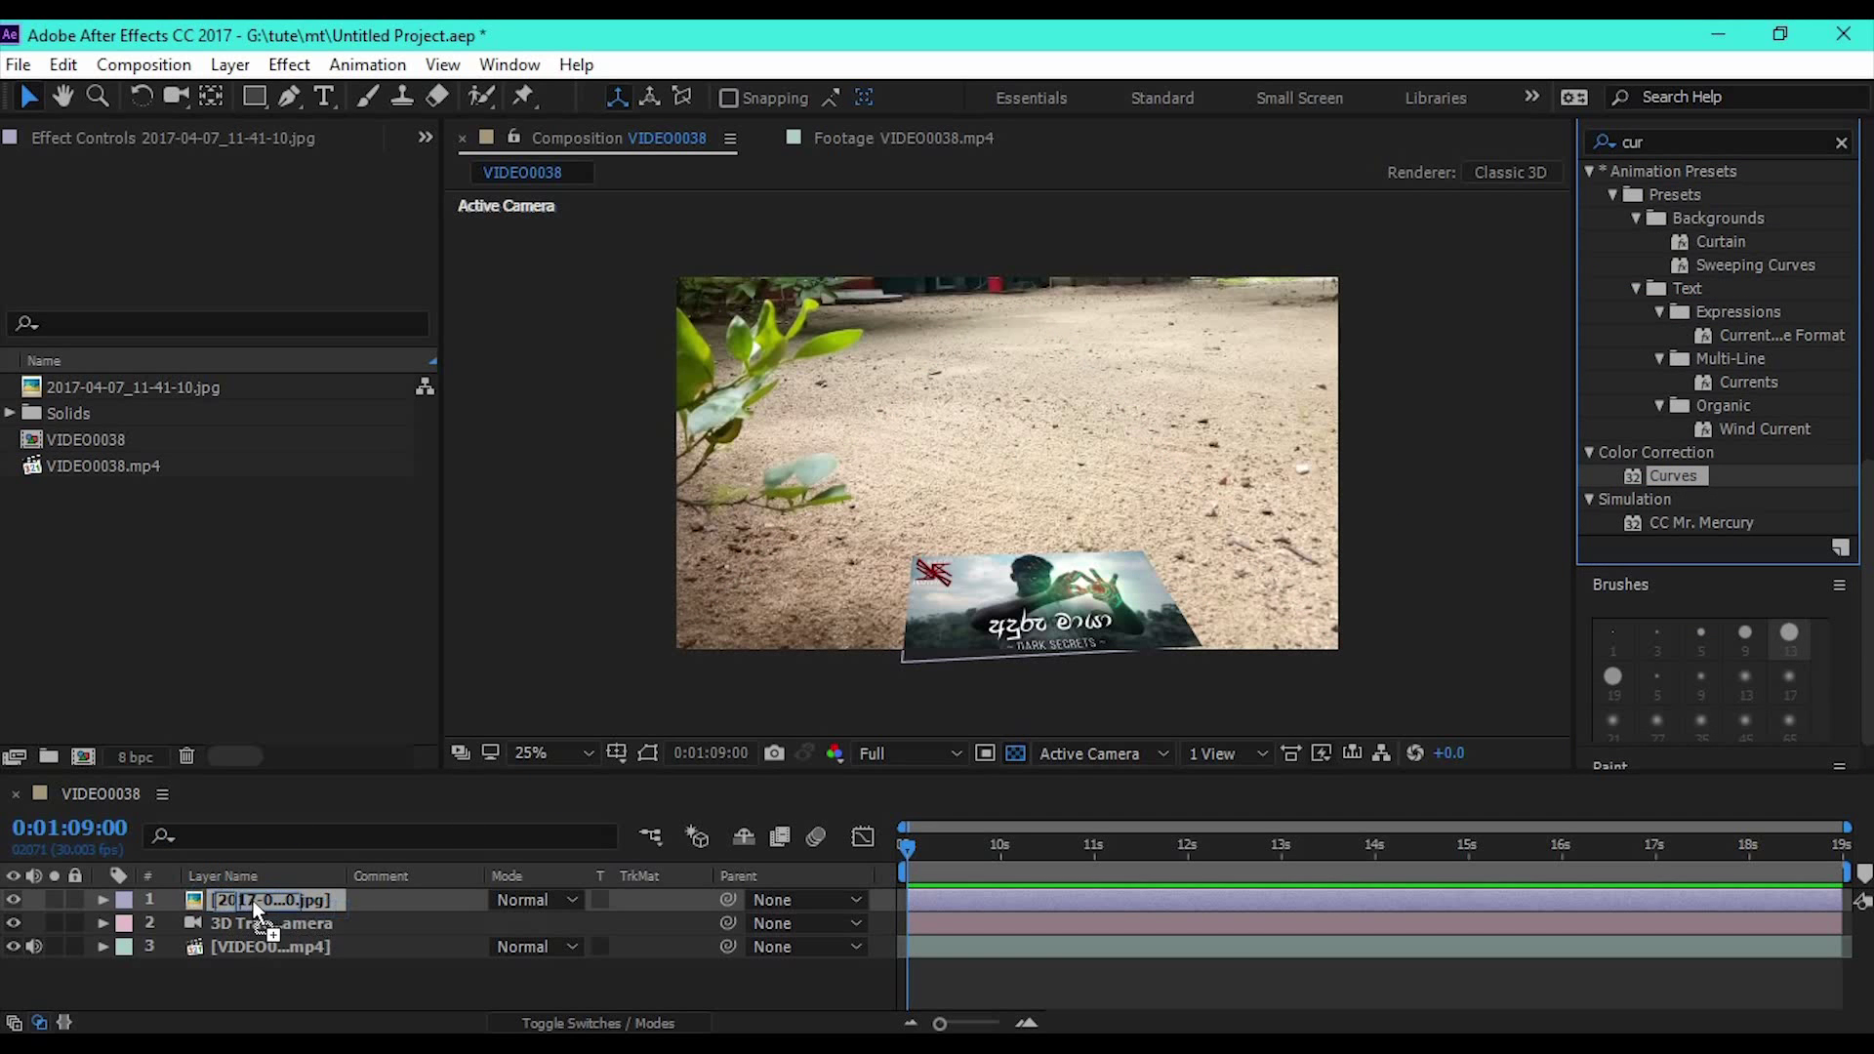
pyautogui.moveTo(256, 910); pyautogui.dragTo(257, 911)
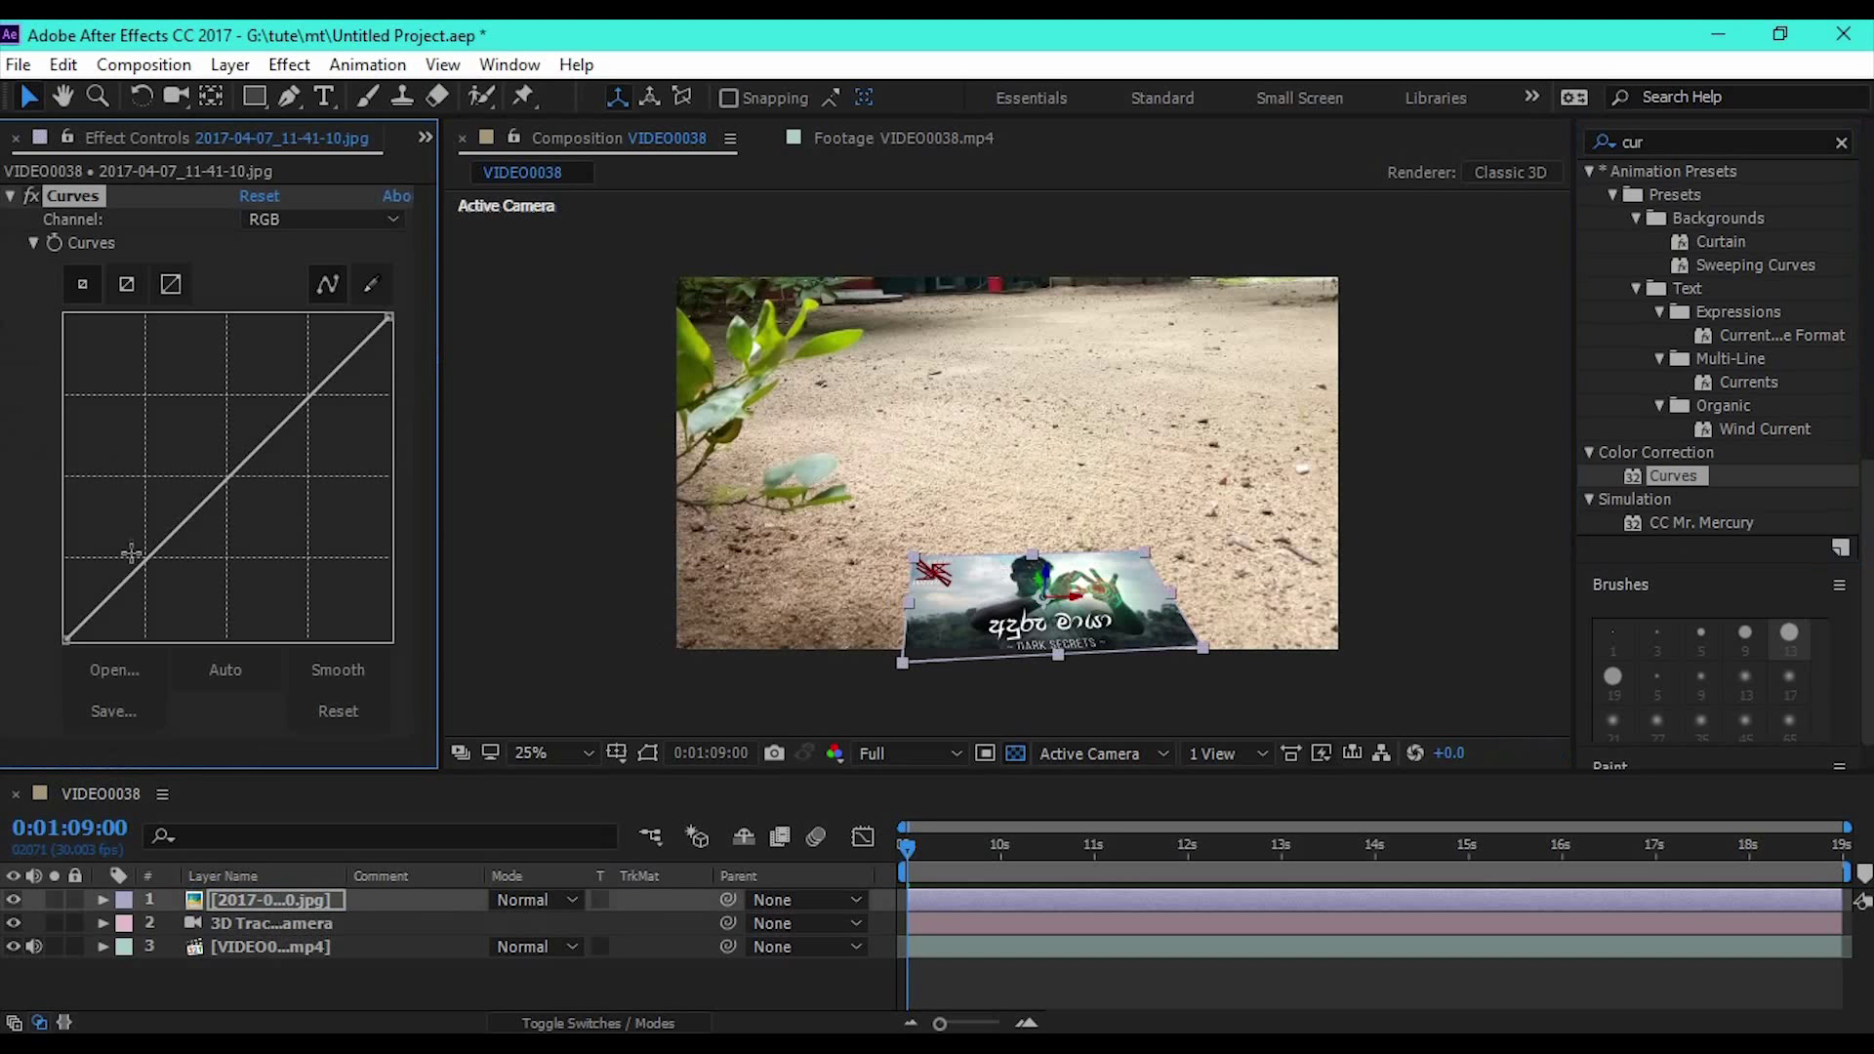
# - Reshape the card image's Curves graph, then reselect the jpg layer
pyautogui.moveTo(130, 554); pyautogui.dragTo(307, 439)
pyautogui.click(950, 981)
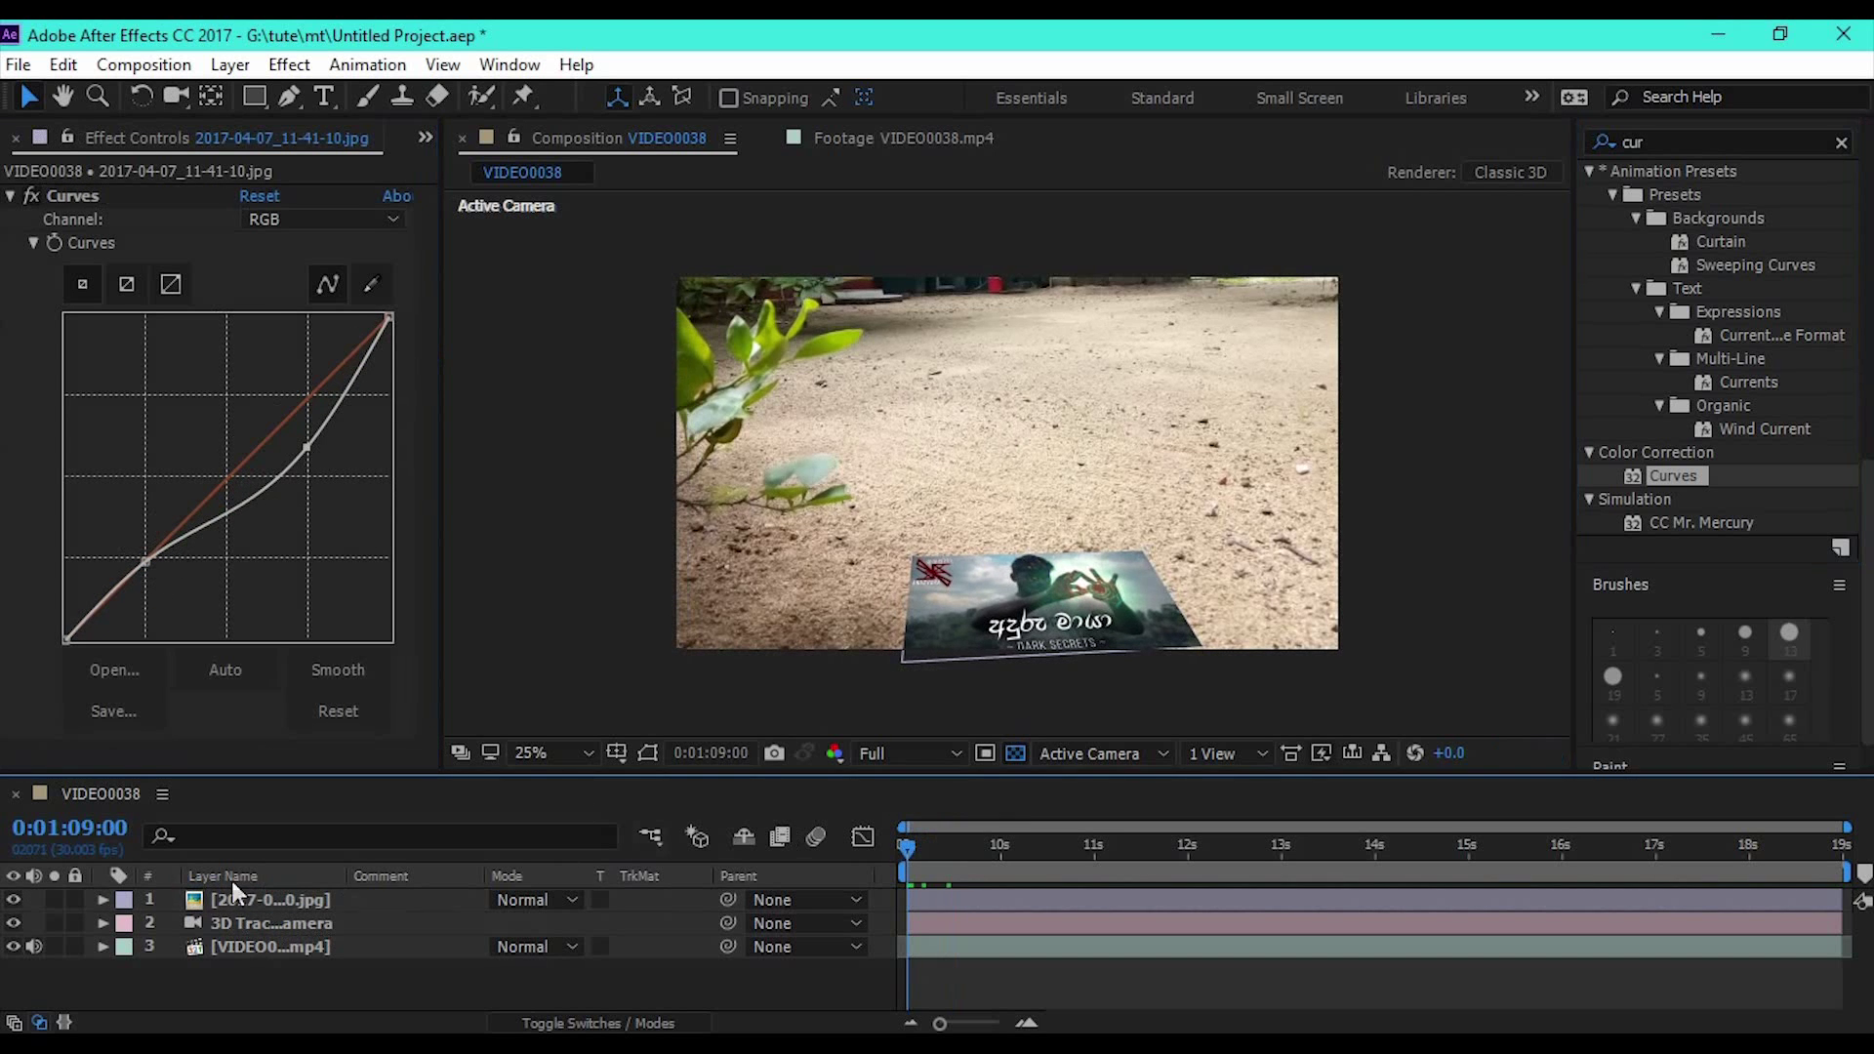
pyautogui.click(255, 901)
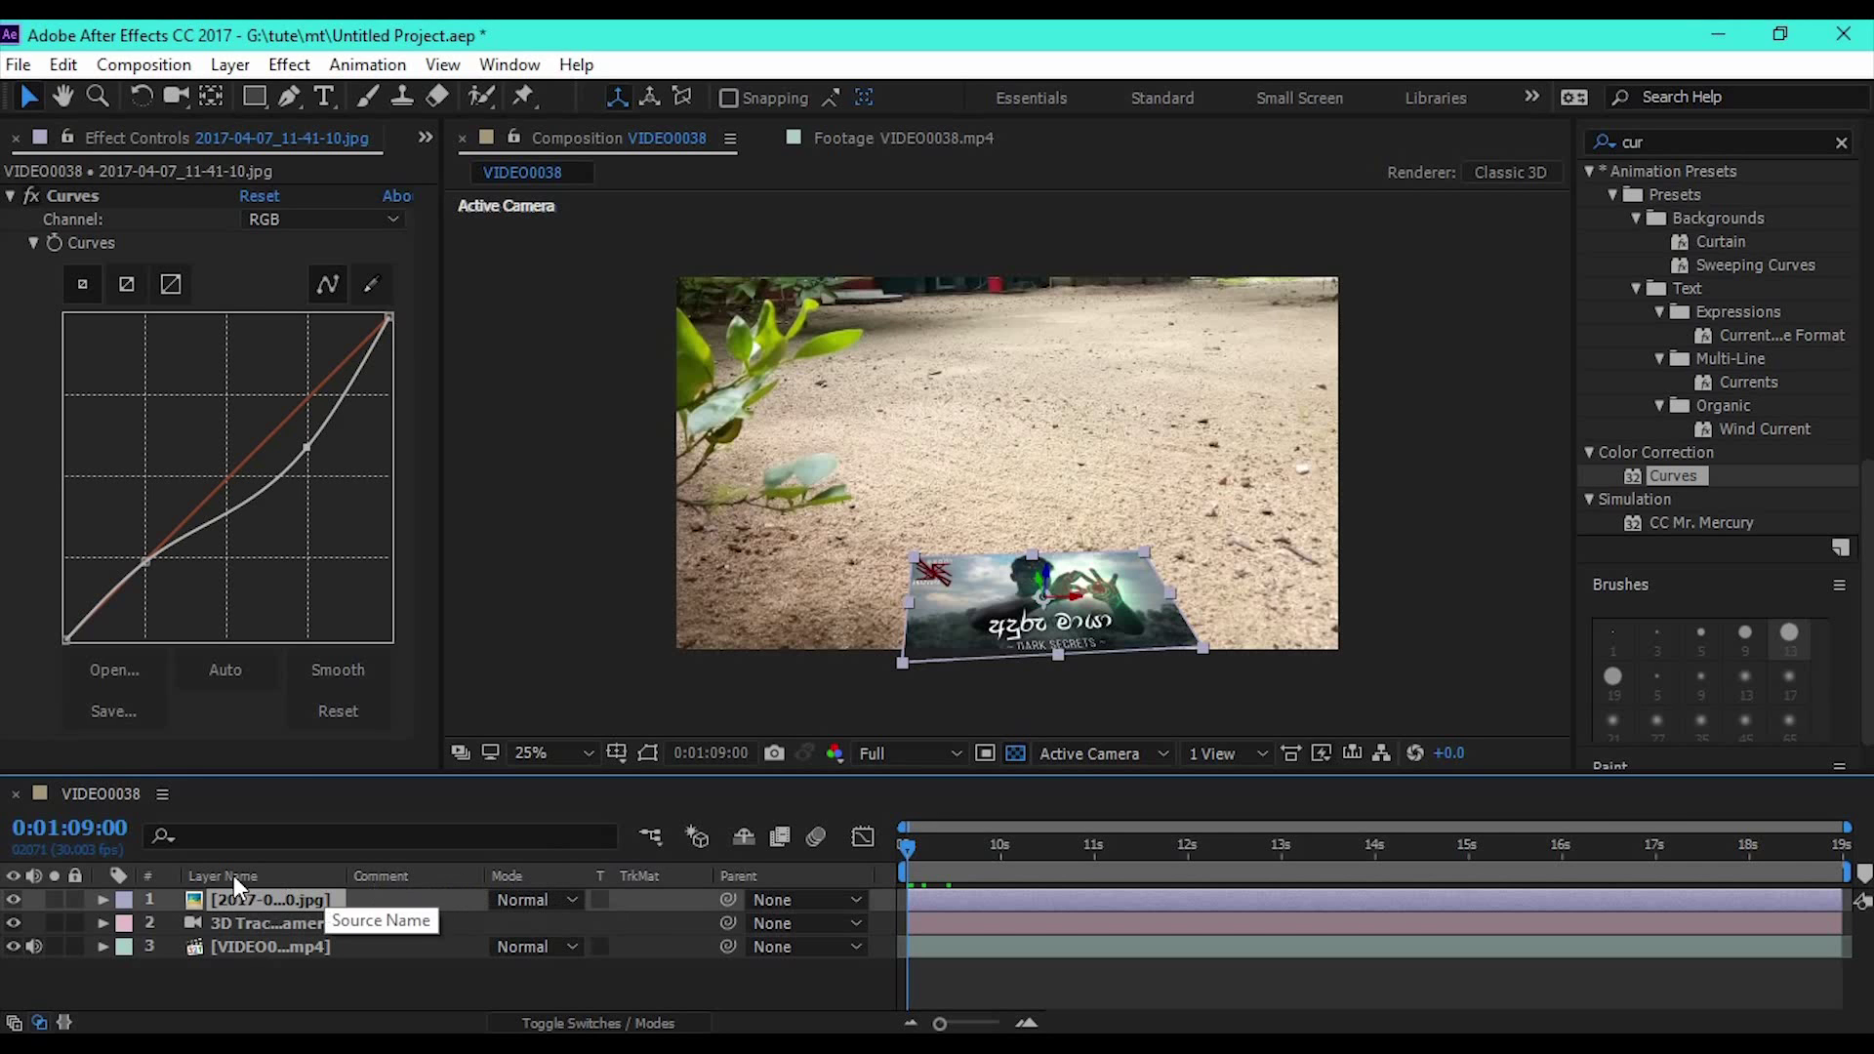
# - Set the card image layer's blending mode to Screen
pyautogui.click(520, 899)
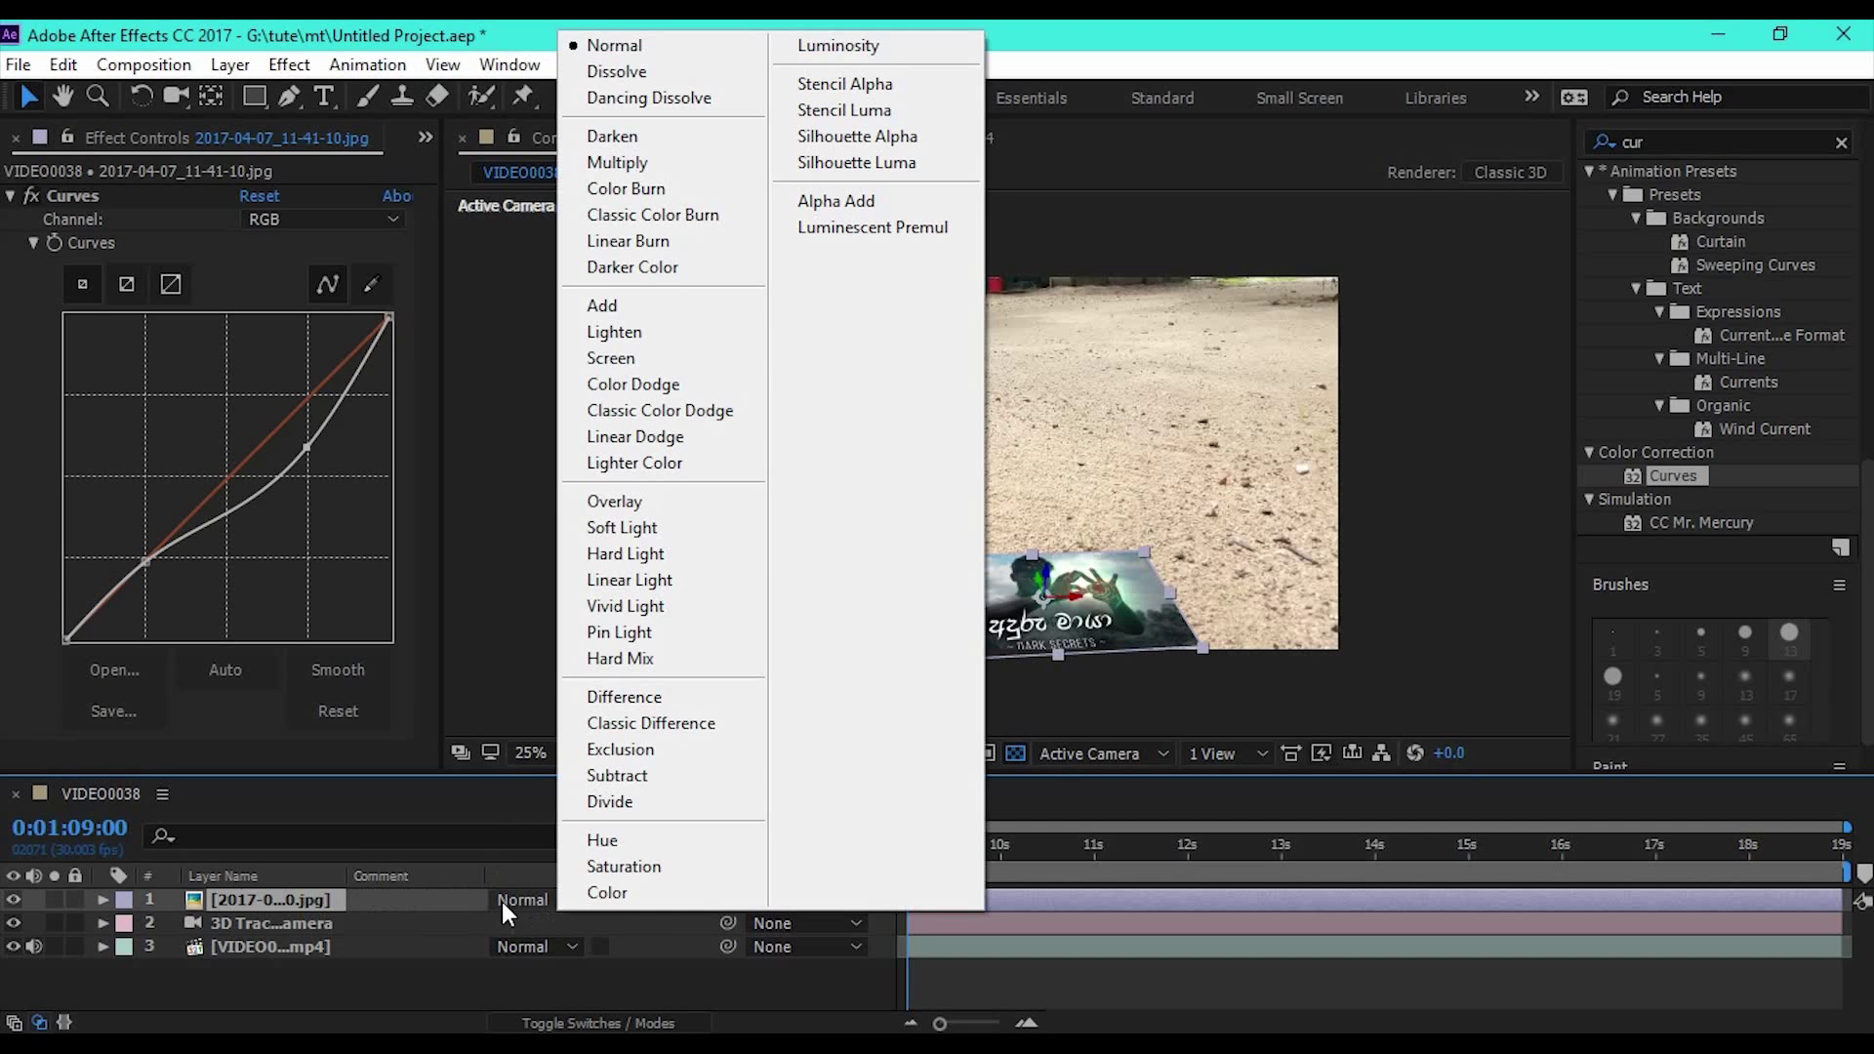
pyautogui.click(649, 357)
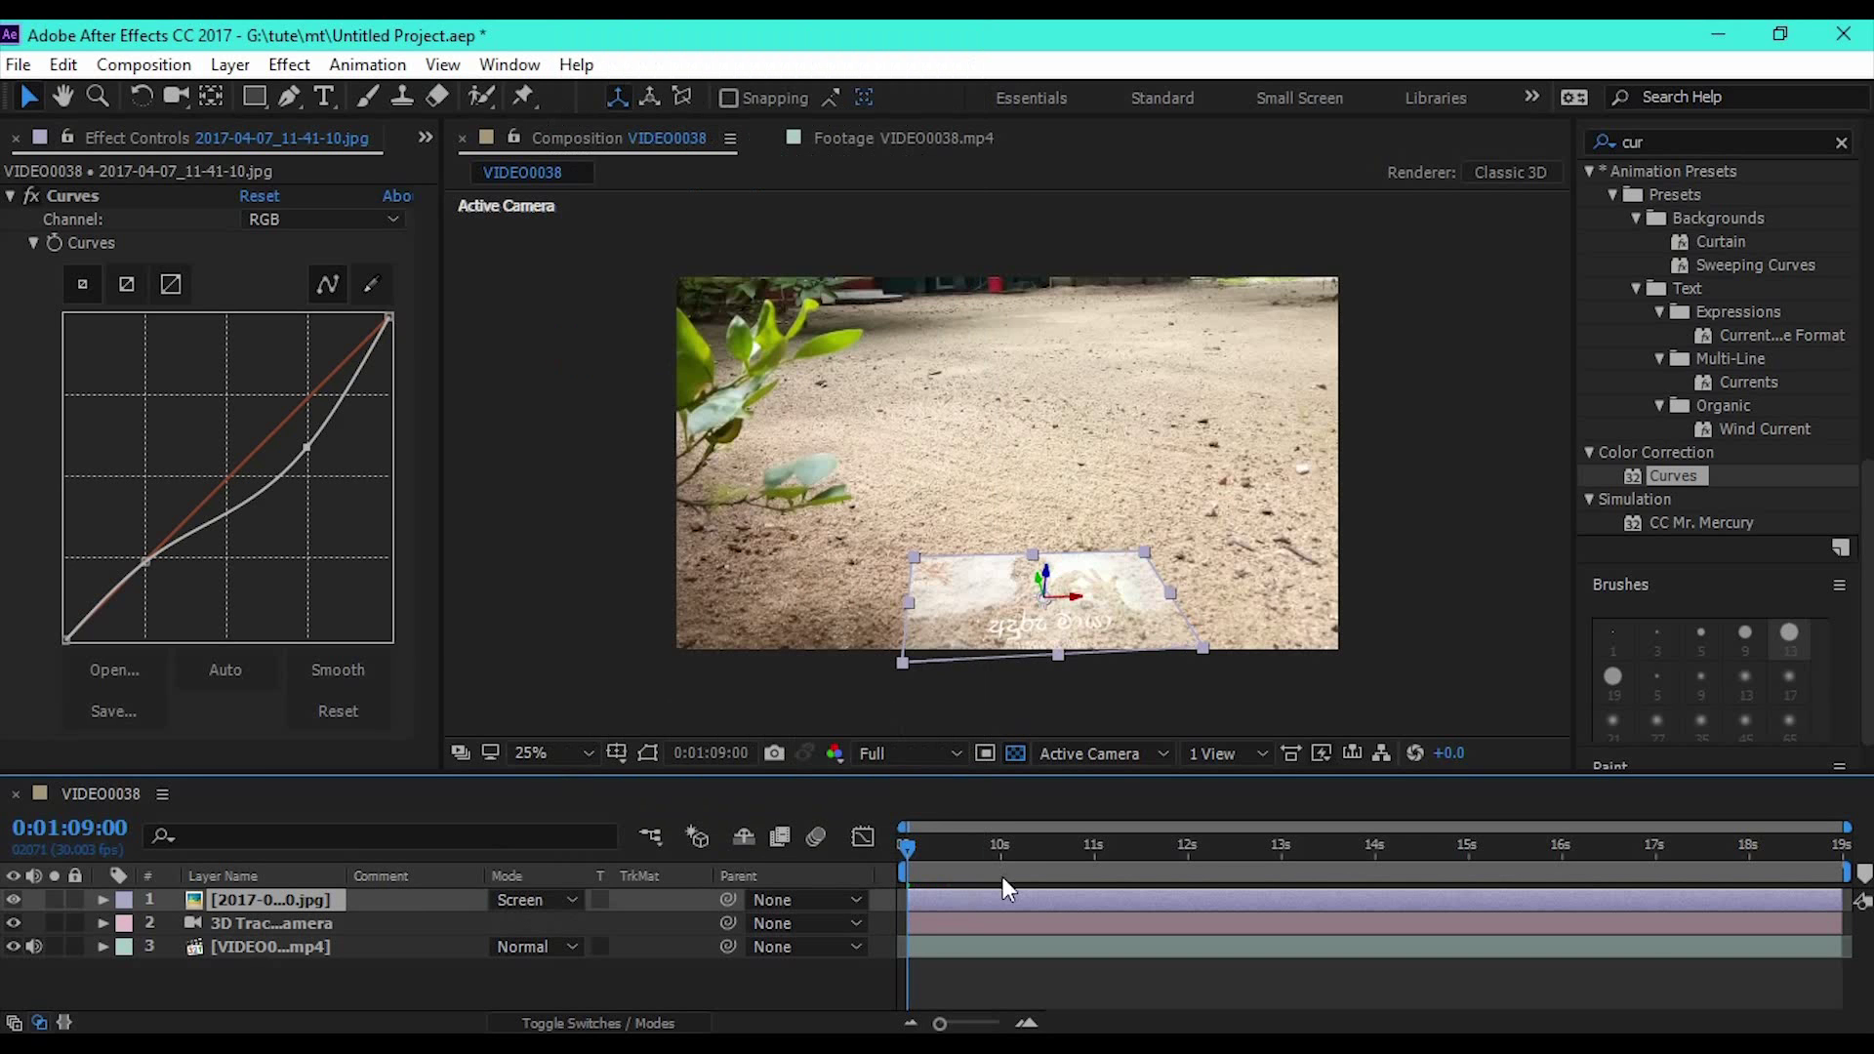
pyautogui.click(515, 900)
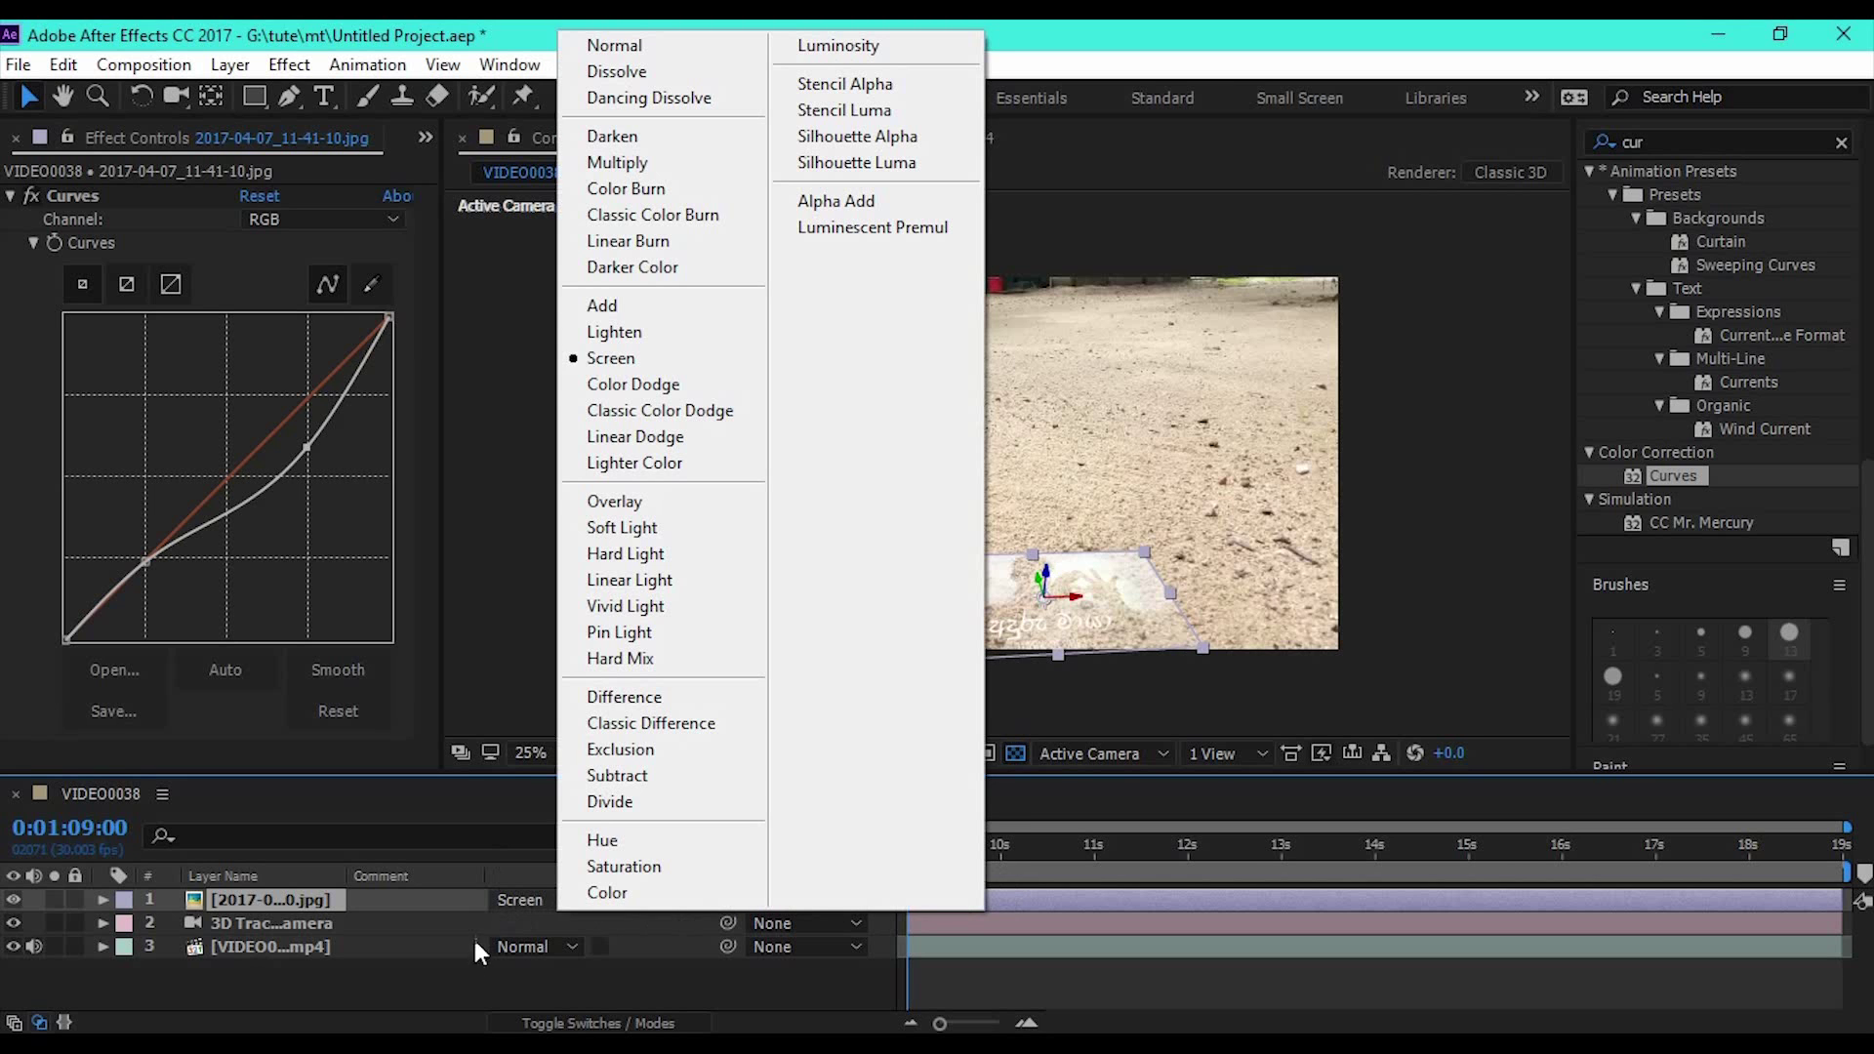
pyautogui.click(453, 973)
pyautogui.click(321, 897)
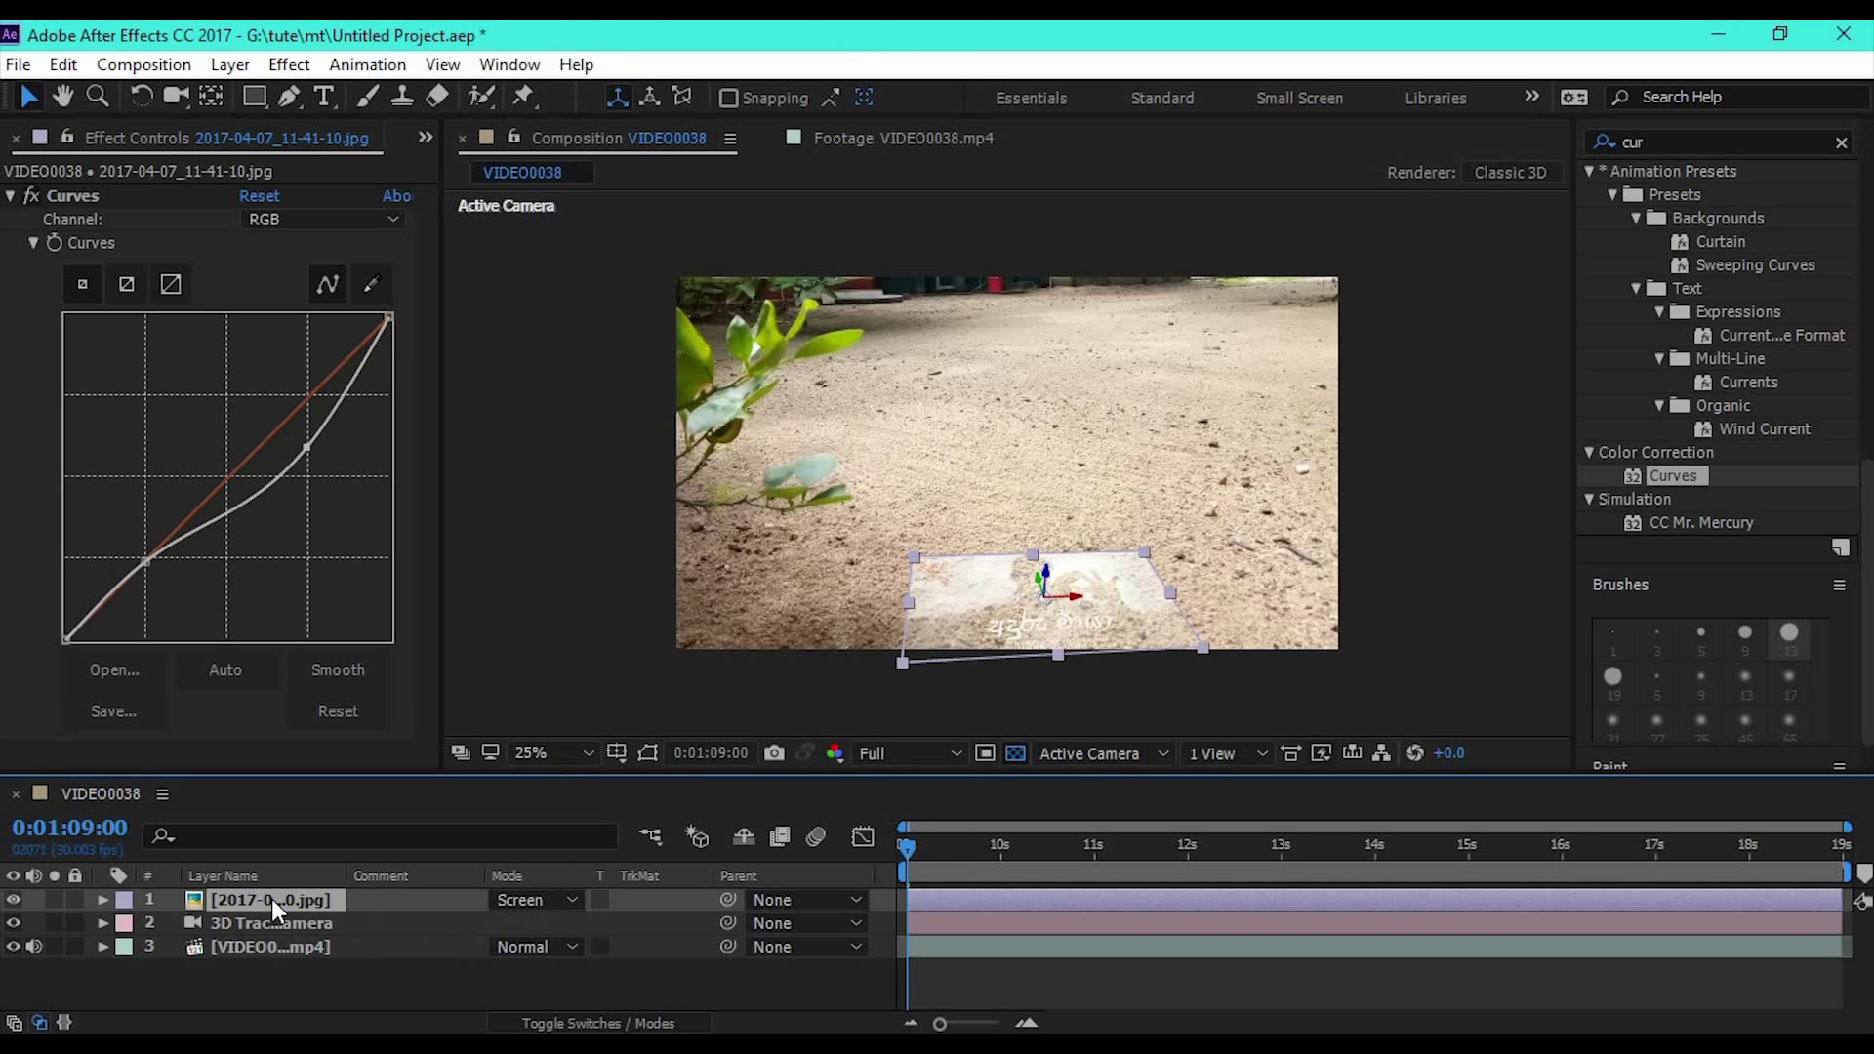
# - Duplicate the card image layer and set the new top copy back to Normal blending
pyautogui.hotkey('ctrl', 'd')
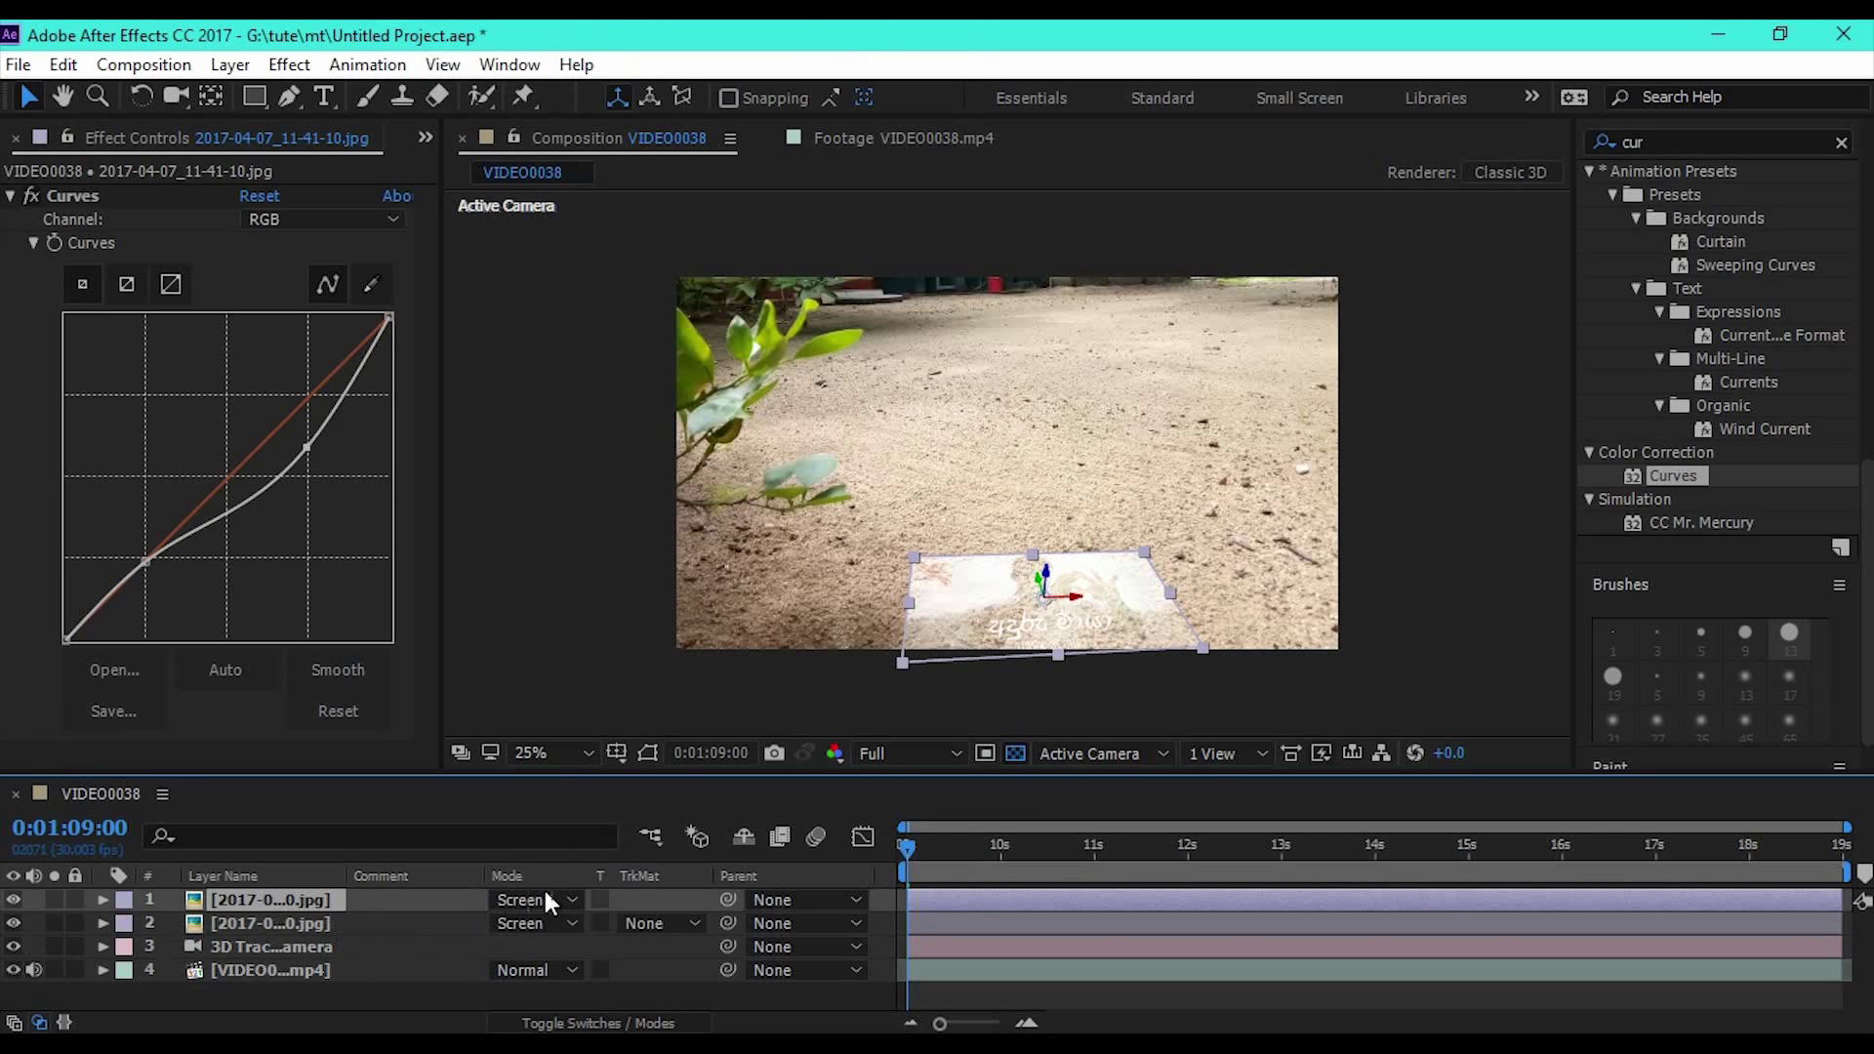
pyautogui.click(550, 899)
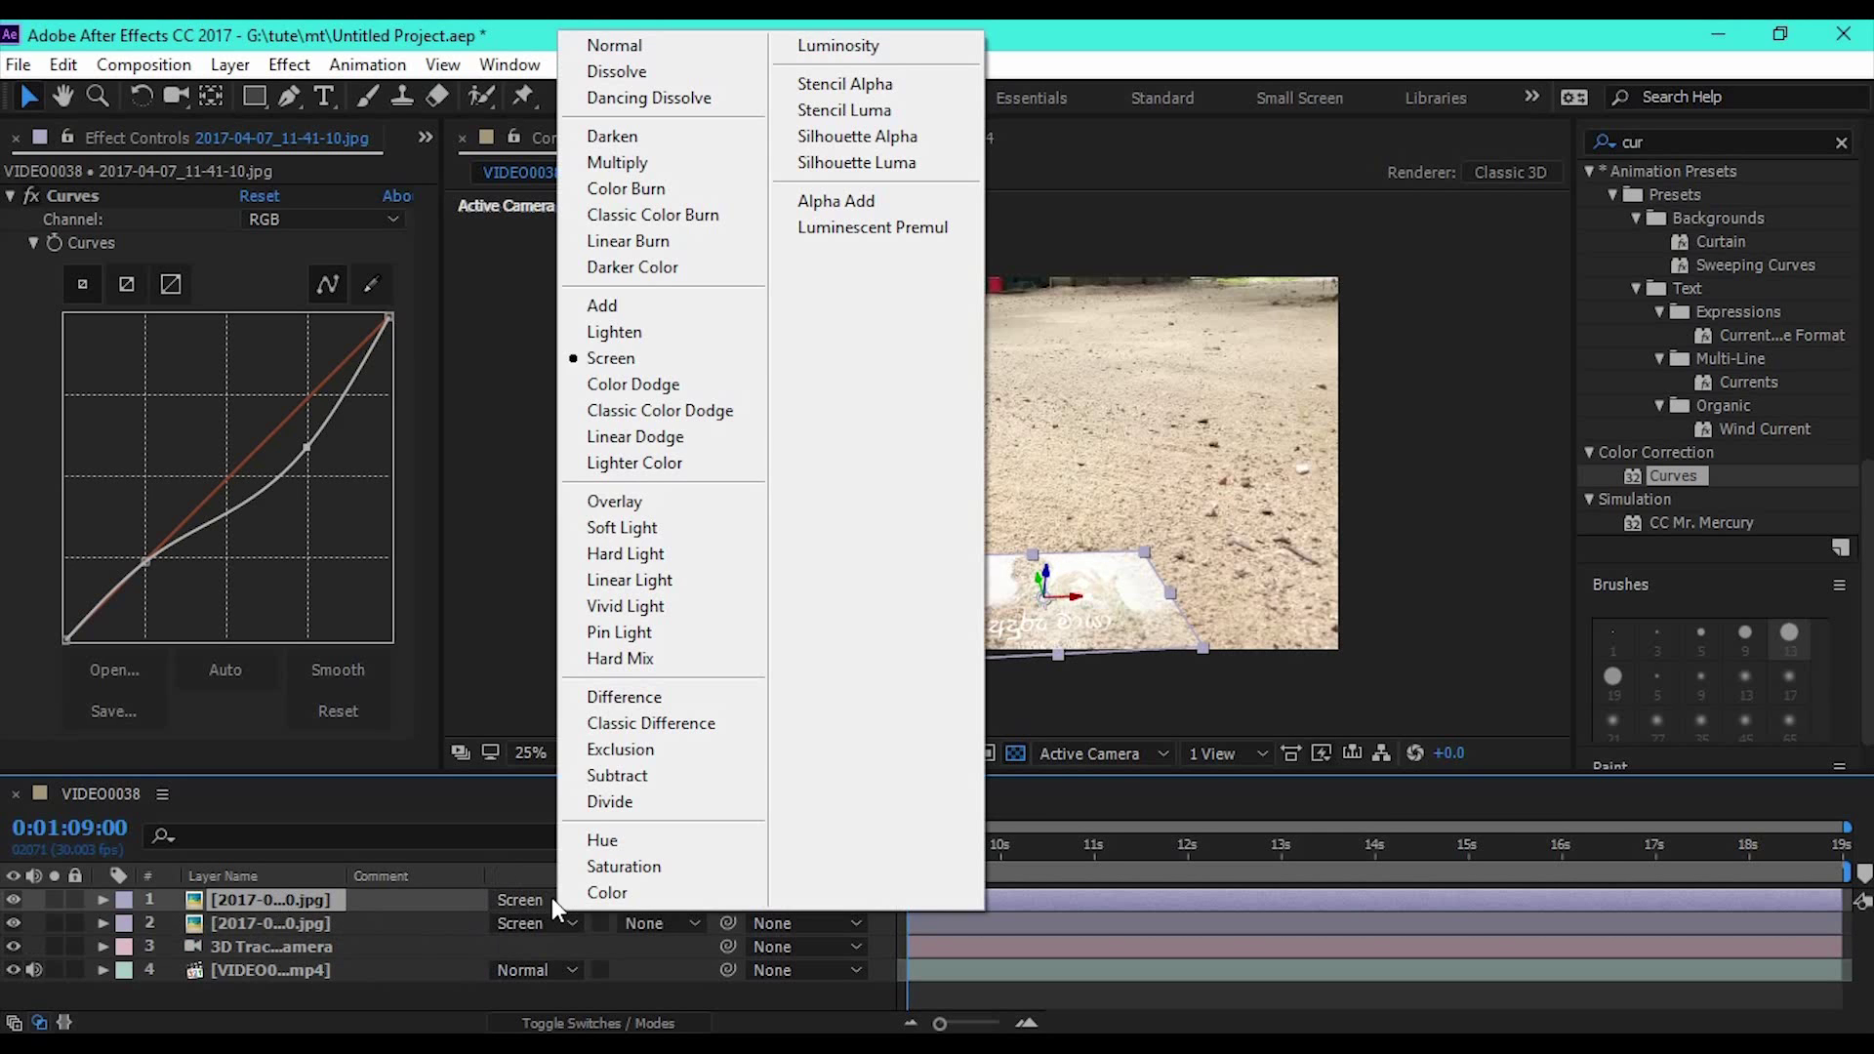
pyautogui.click(670, 54)
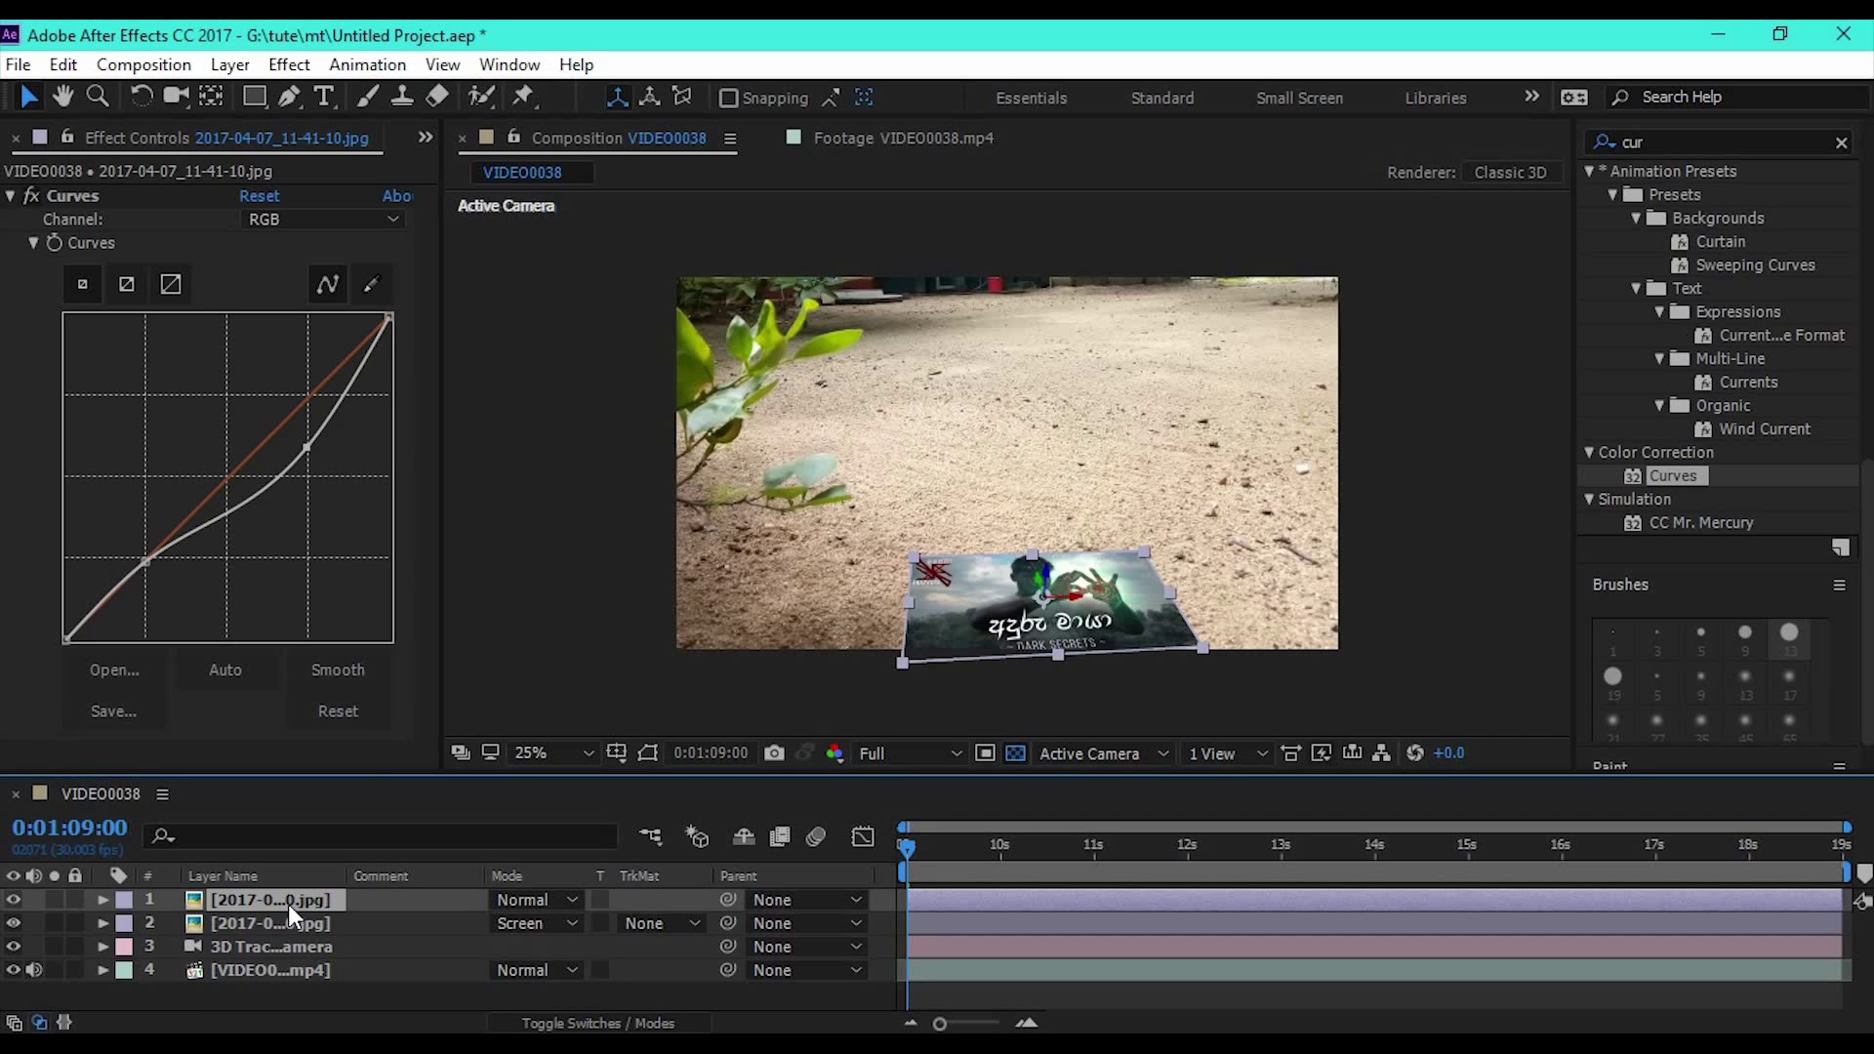
pyautogui.click(102, 899)
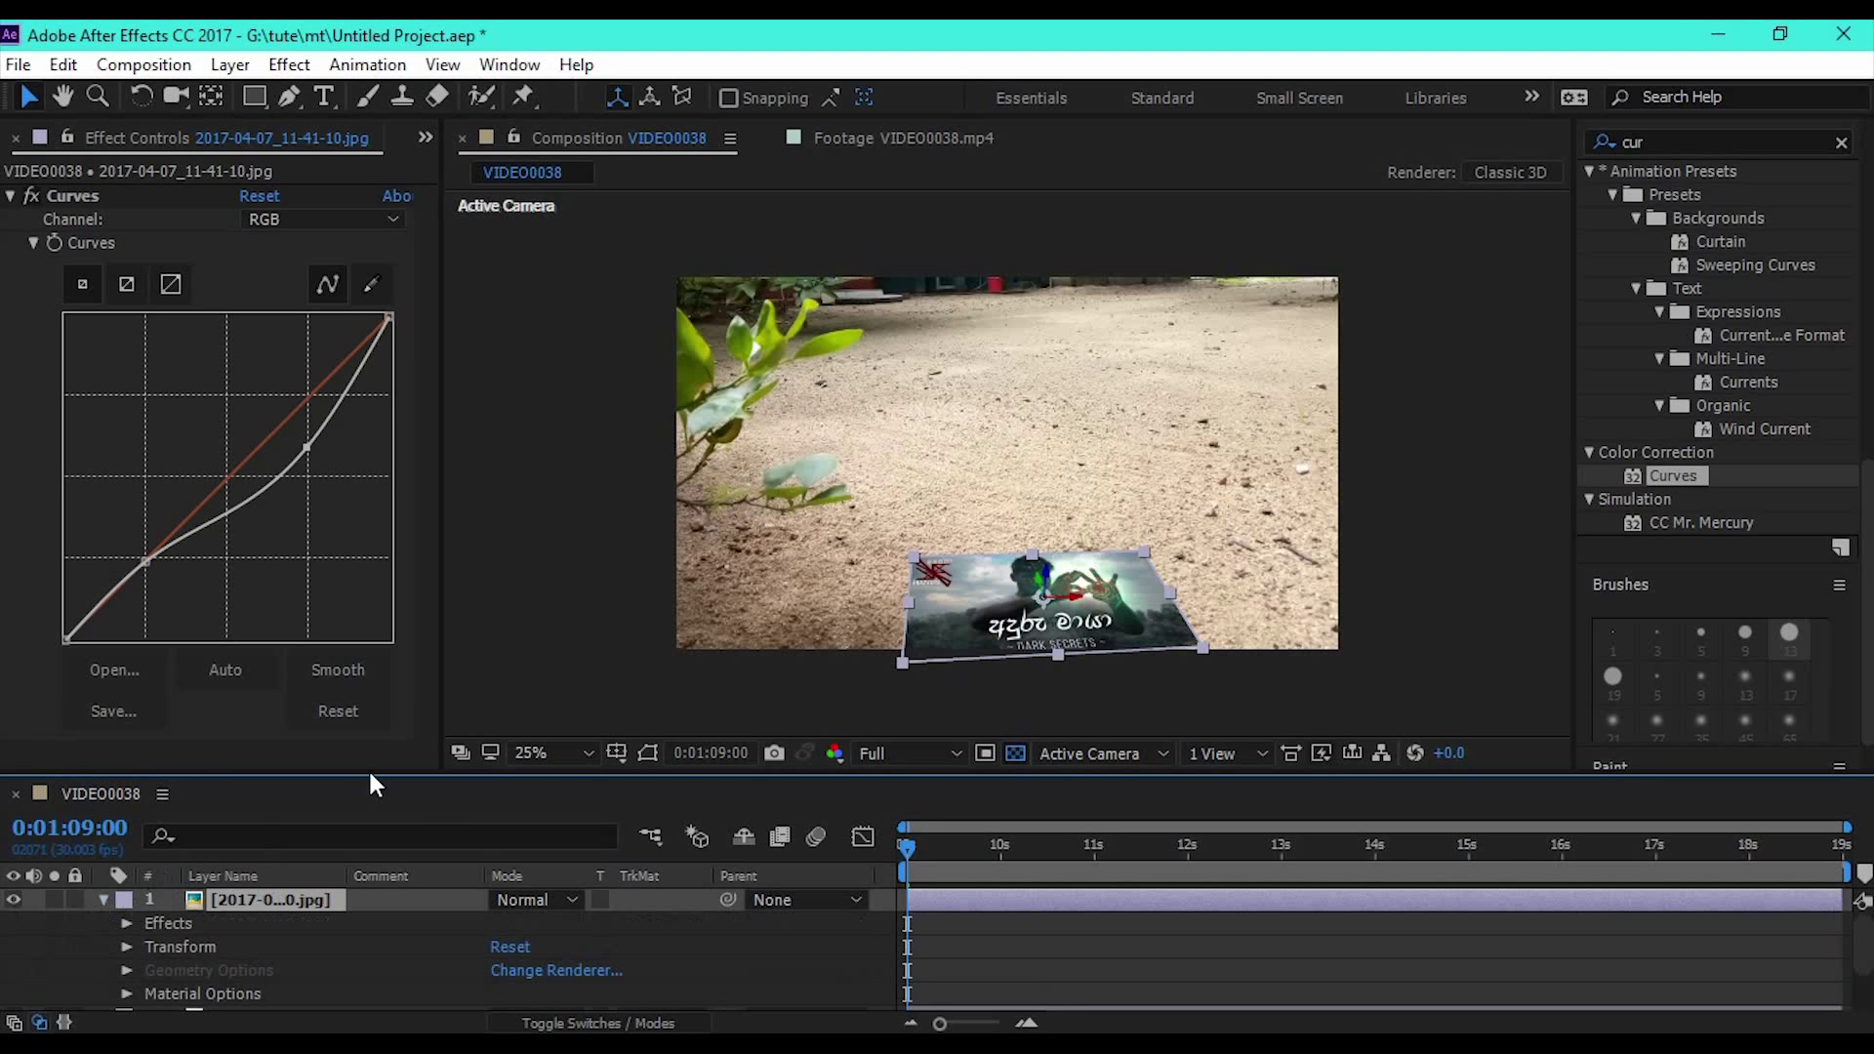
# - Set the top image copy's Opacity to 93%, scrubbing the timeline to check the blend
pyautogui.moveTo(367, 767); pyautogui.dragTo(378, 591)
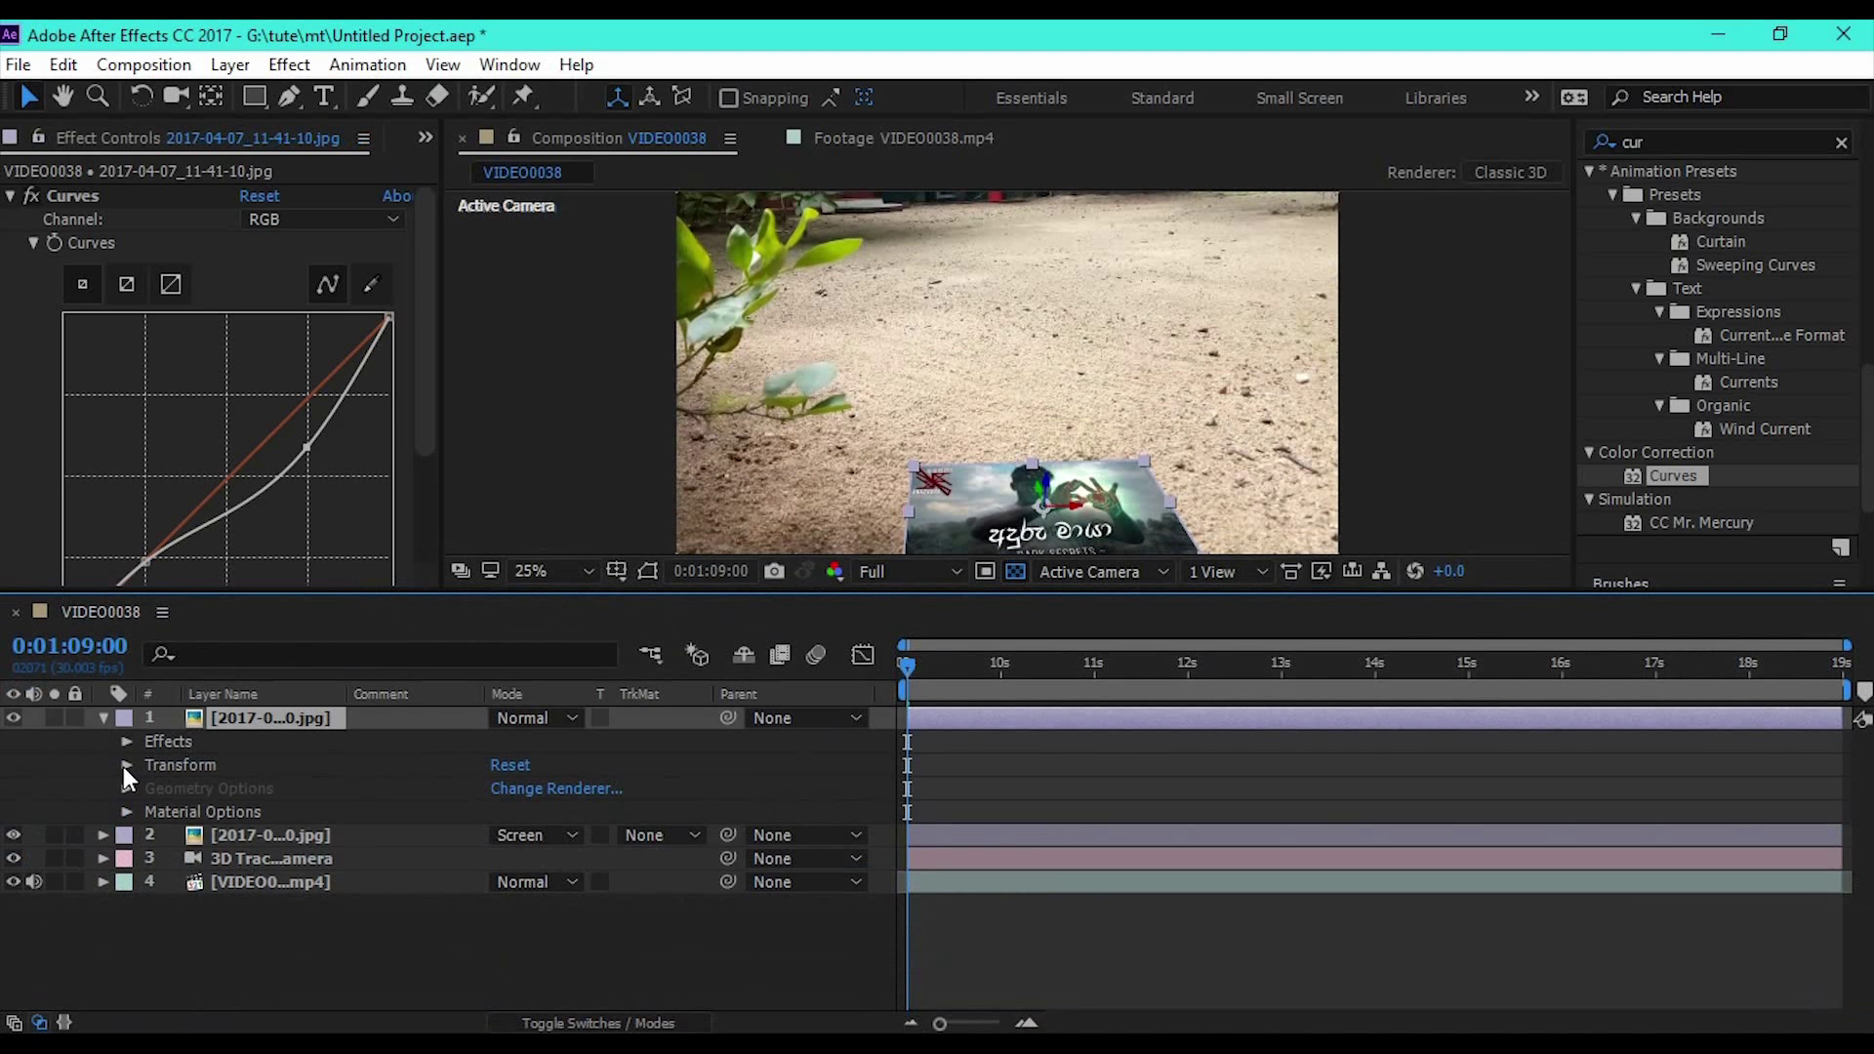
pyautogui.click(126, 765)
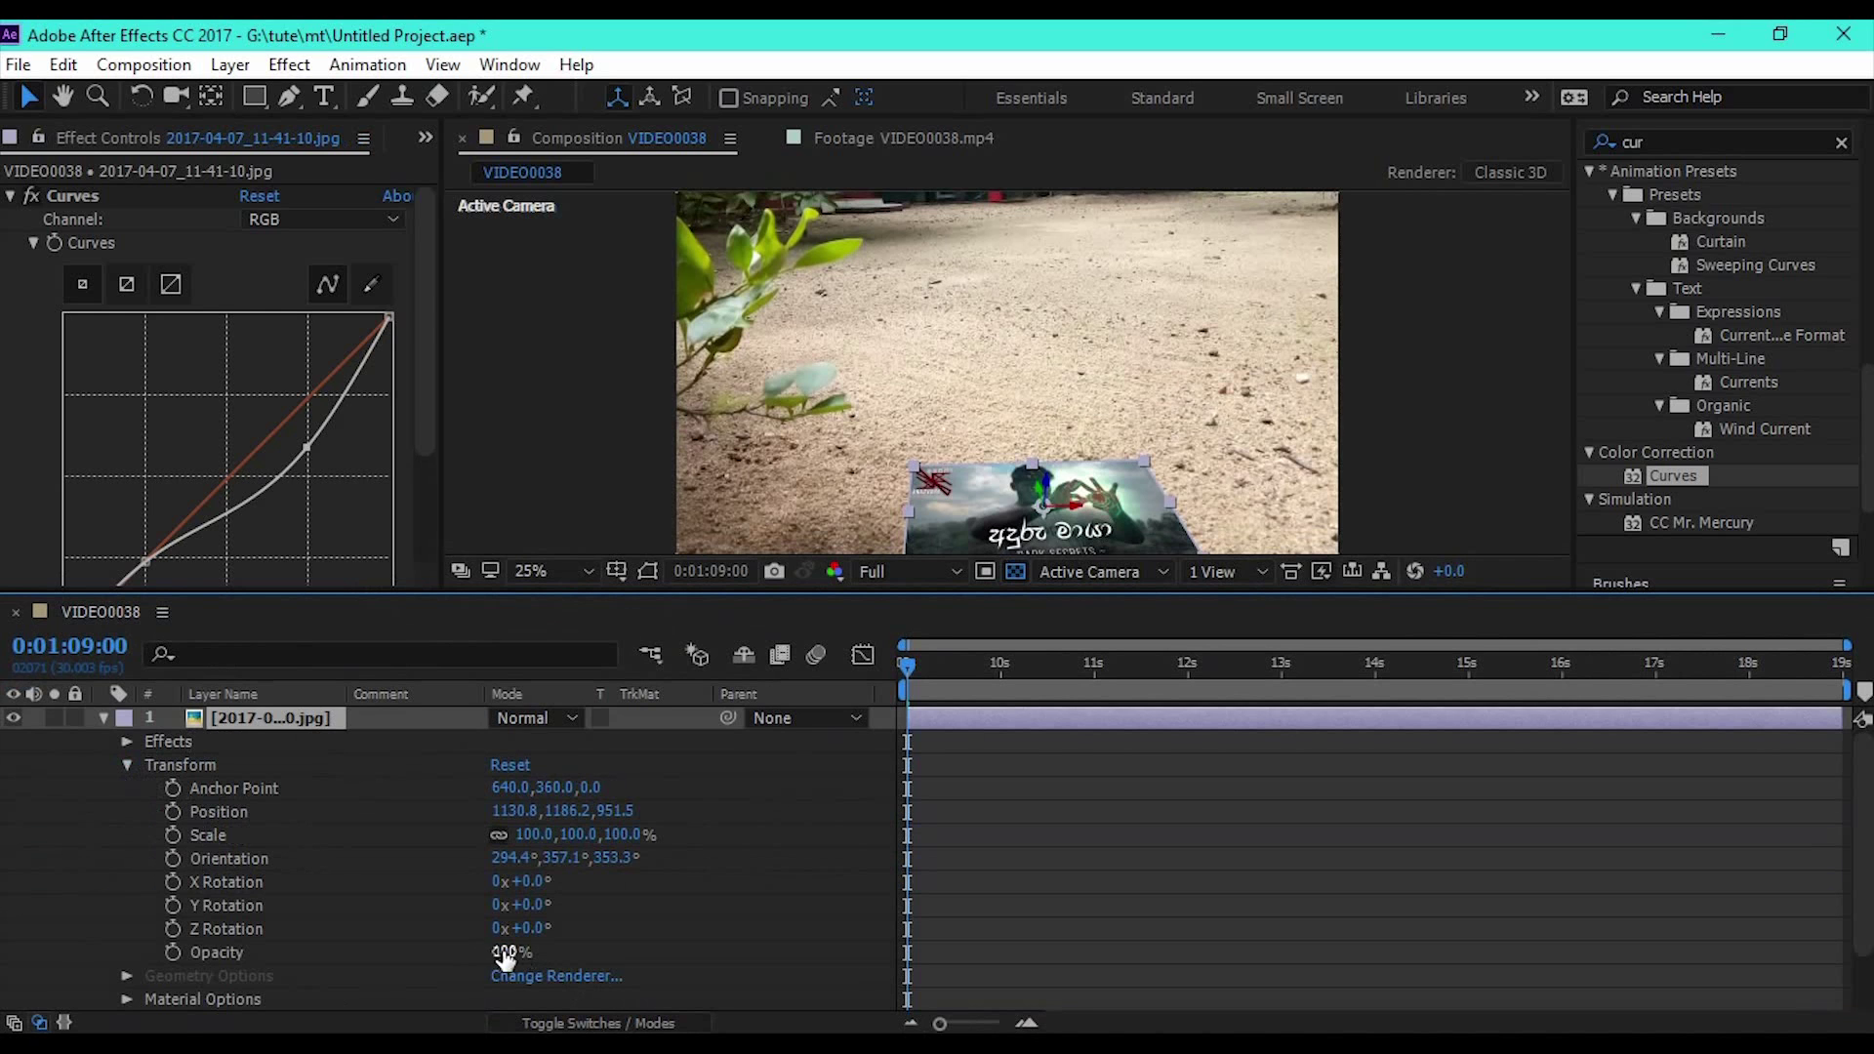
pyautogui.moveTo(506, 952); pyautogui.dragTo(487, 956)
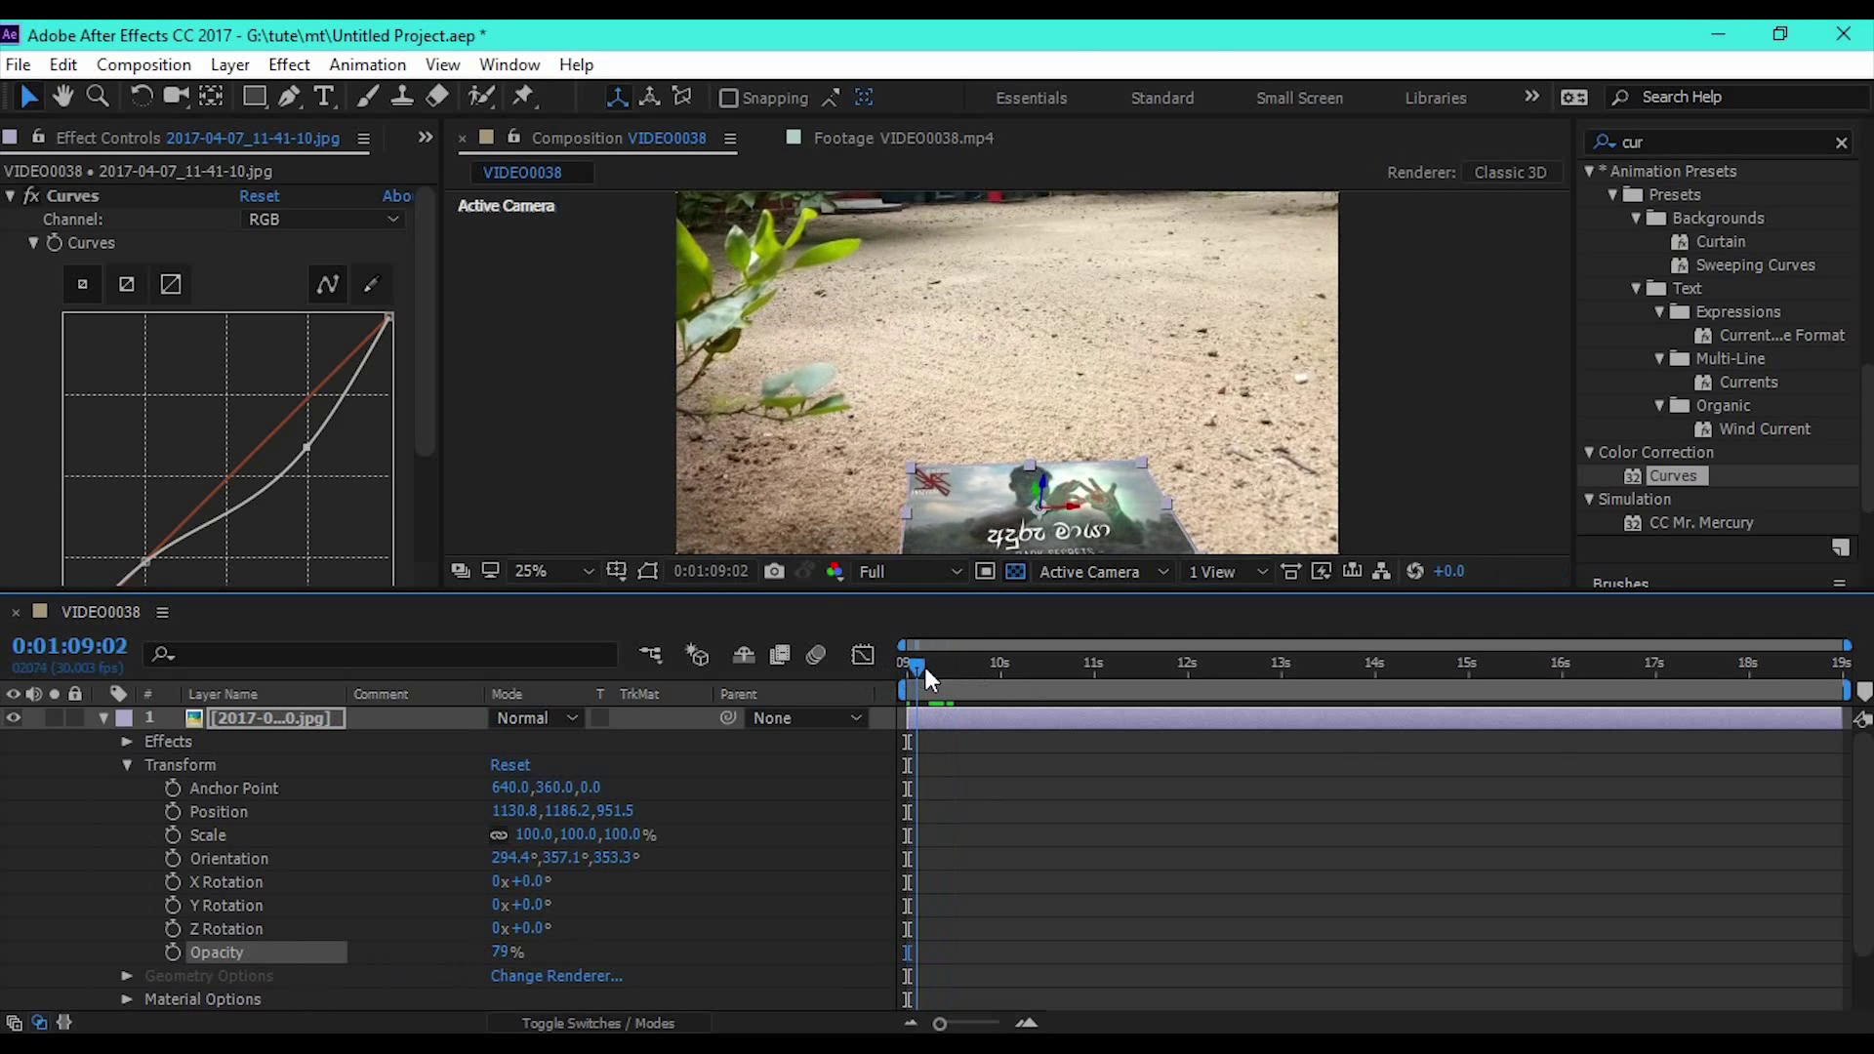
pyautogui.moveTo(906, 666)
pyautogui.mouseDown()
pyautogui.moveTo(946, 669)
pyautogui.moveTo(907, 667)
pyautogui.mouseUp()
pyautogui.click(1026, 830)
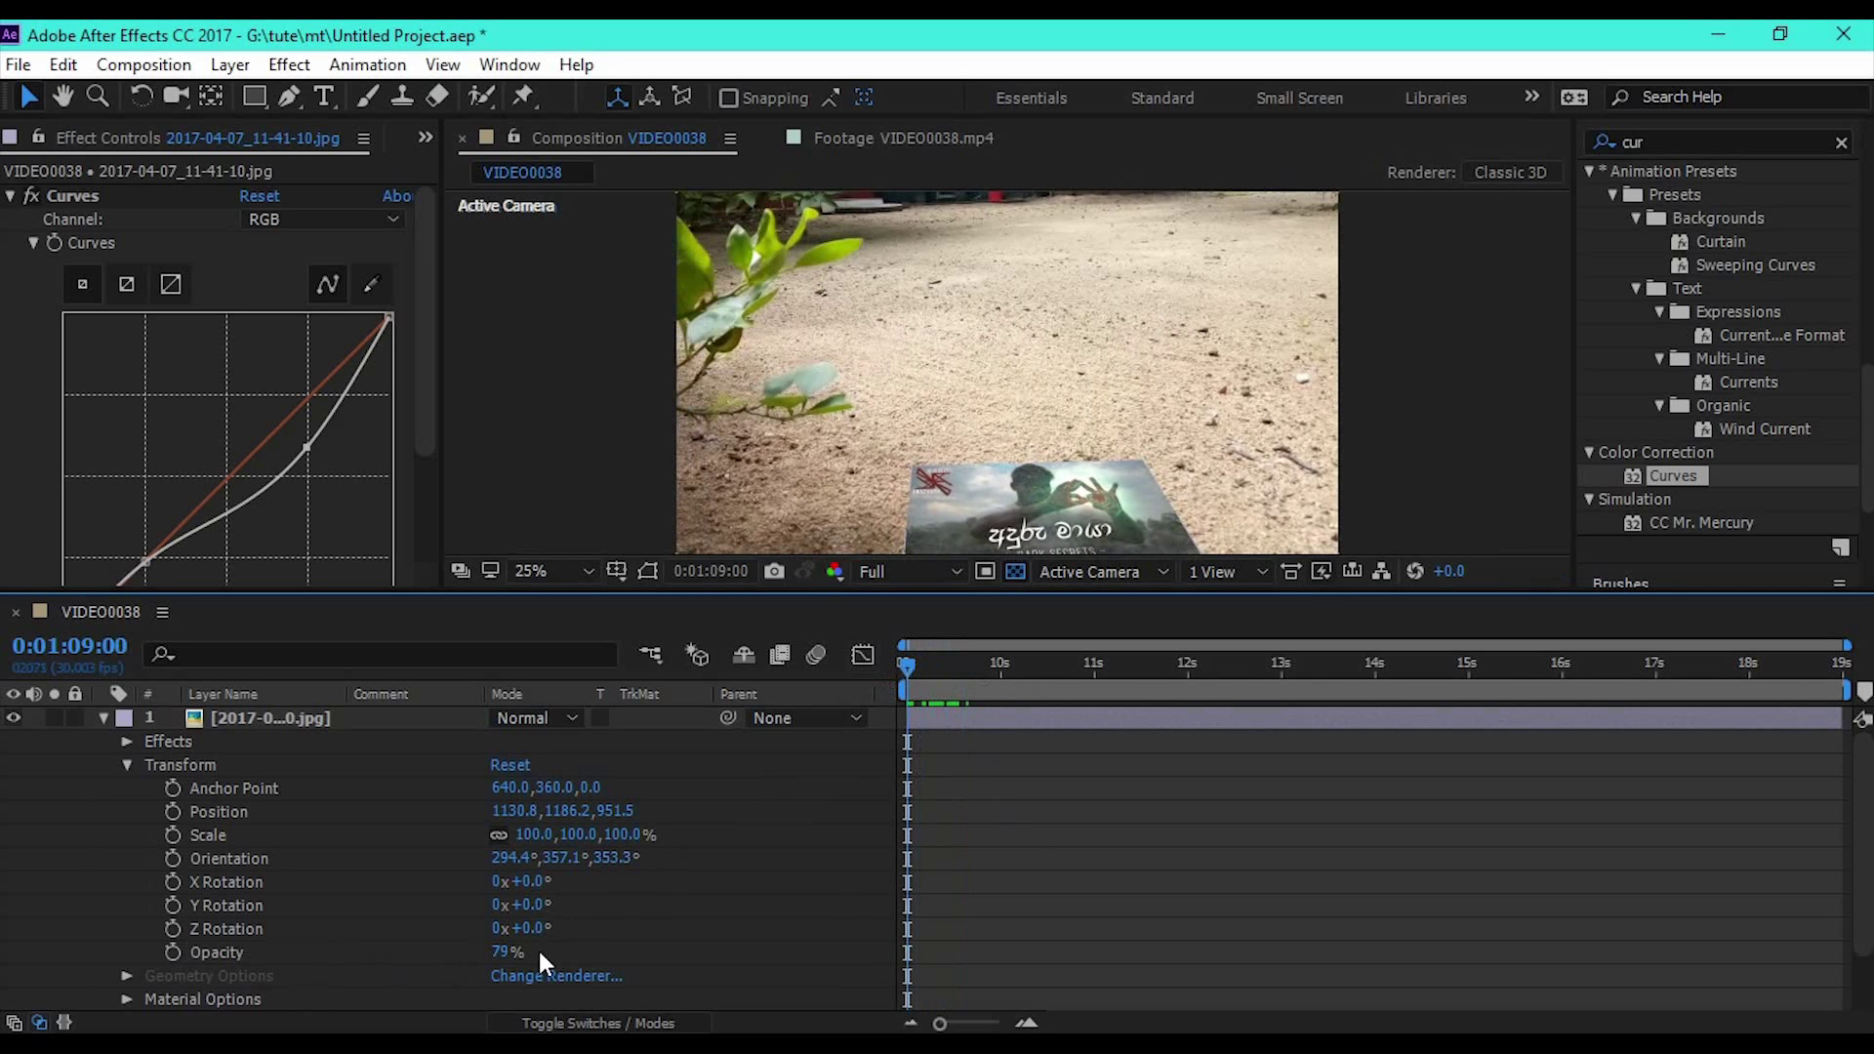
pyautogui.moveTo(506, 954); pyautogui.dragTo(530, 961)
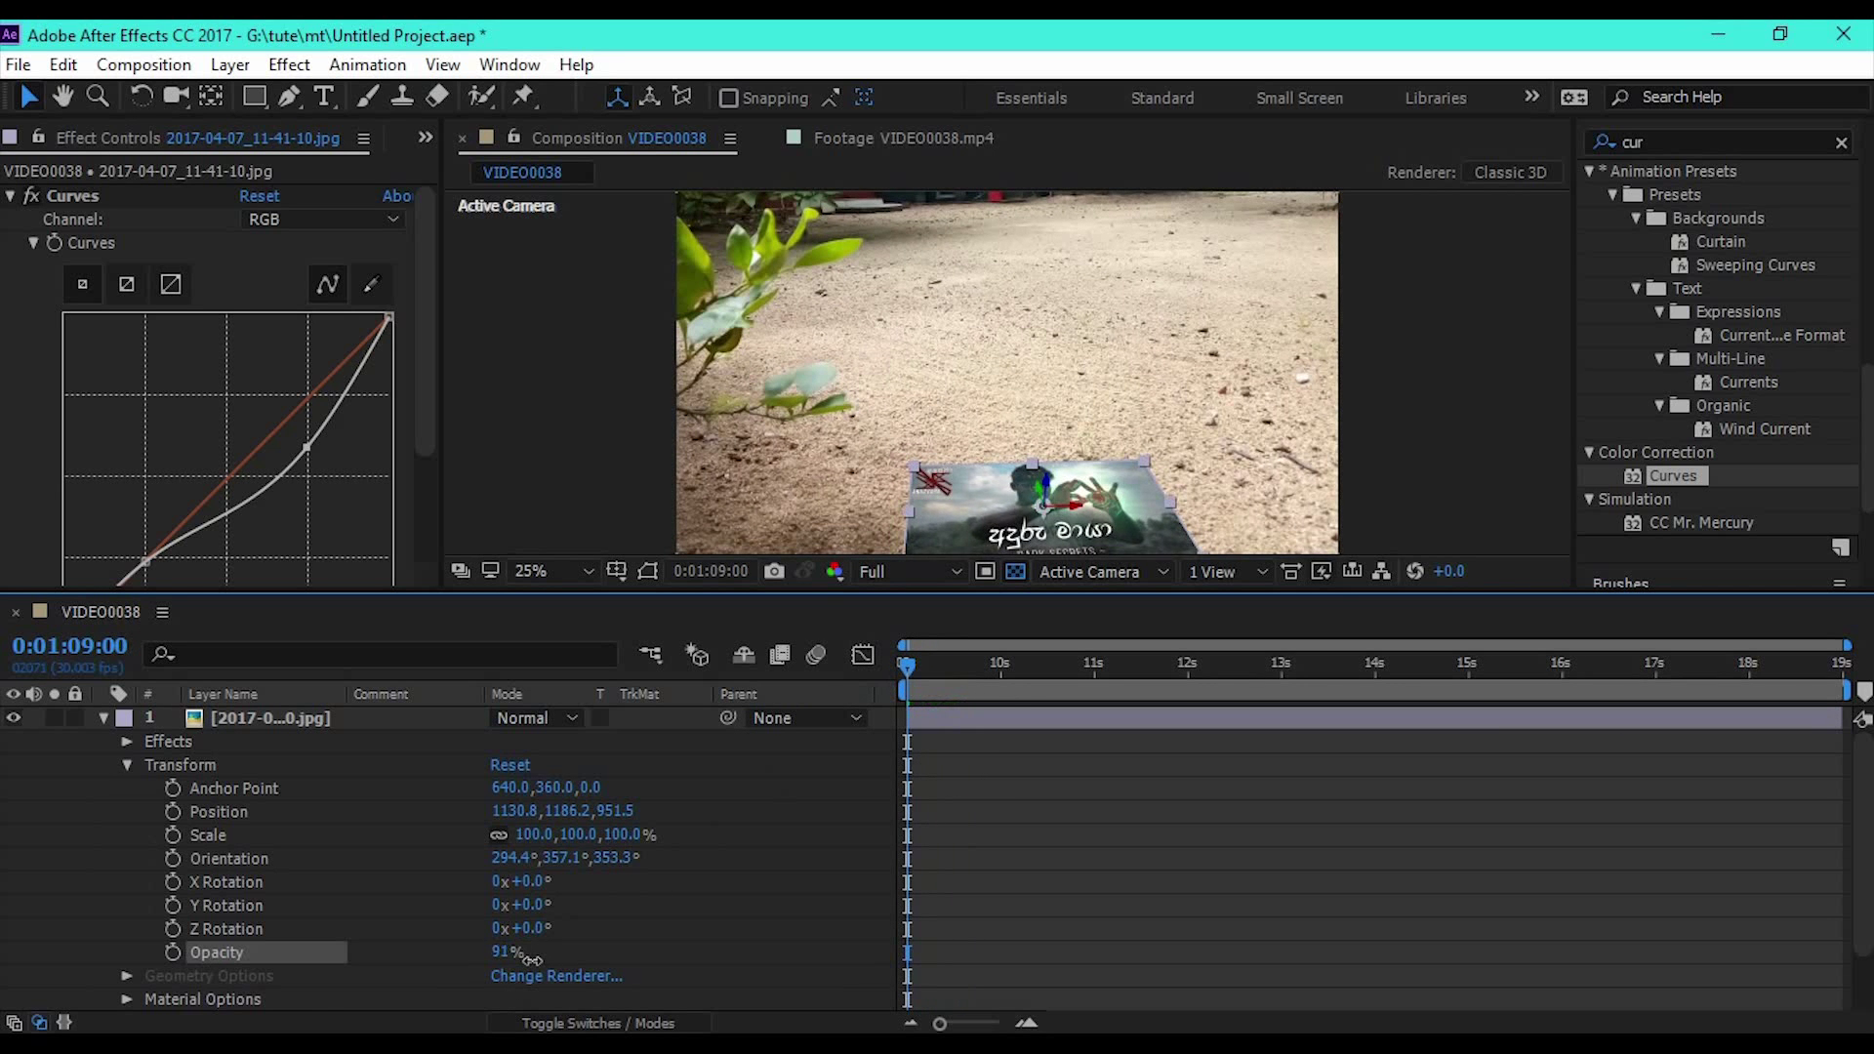
pyautogui.click(1415, 836)
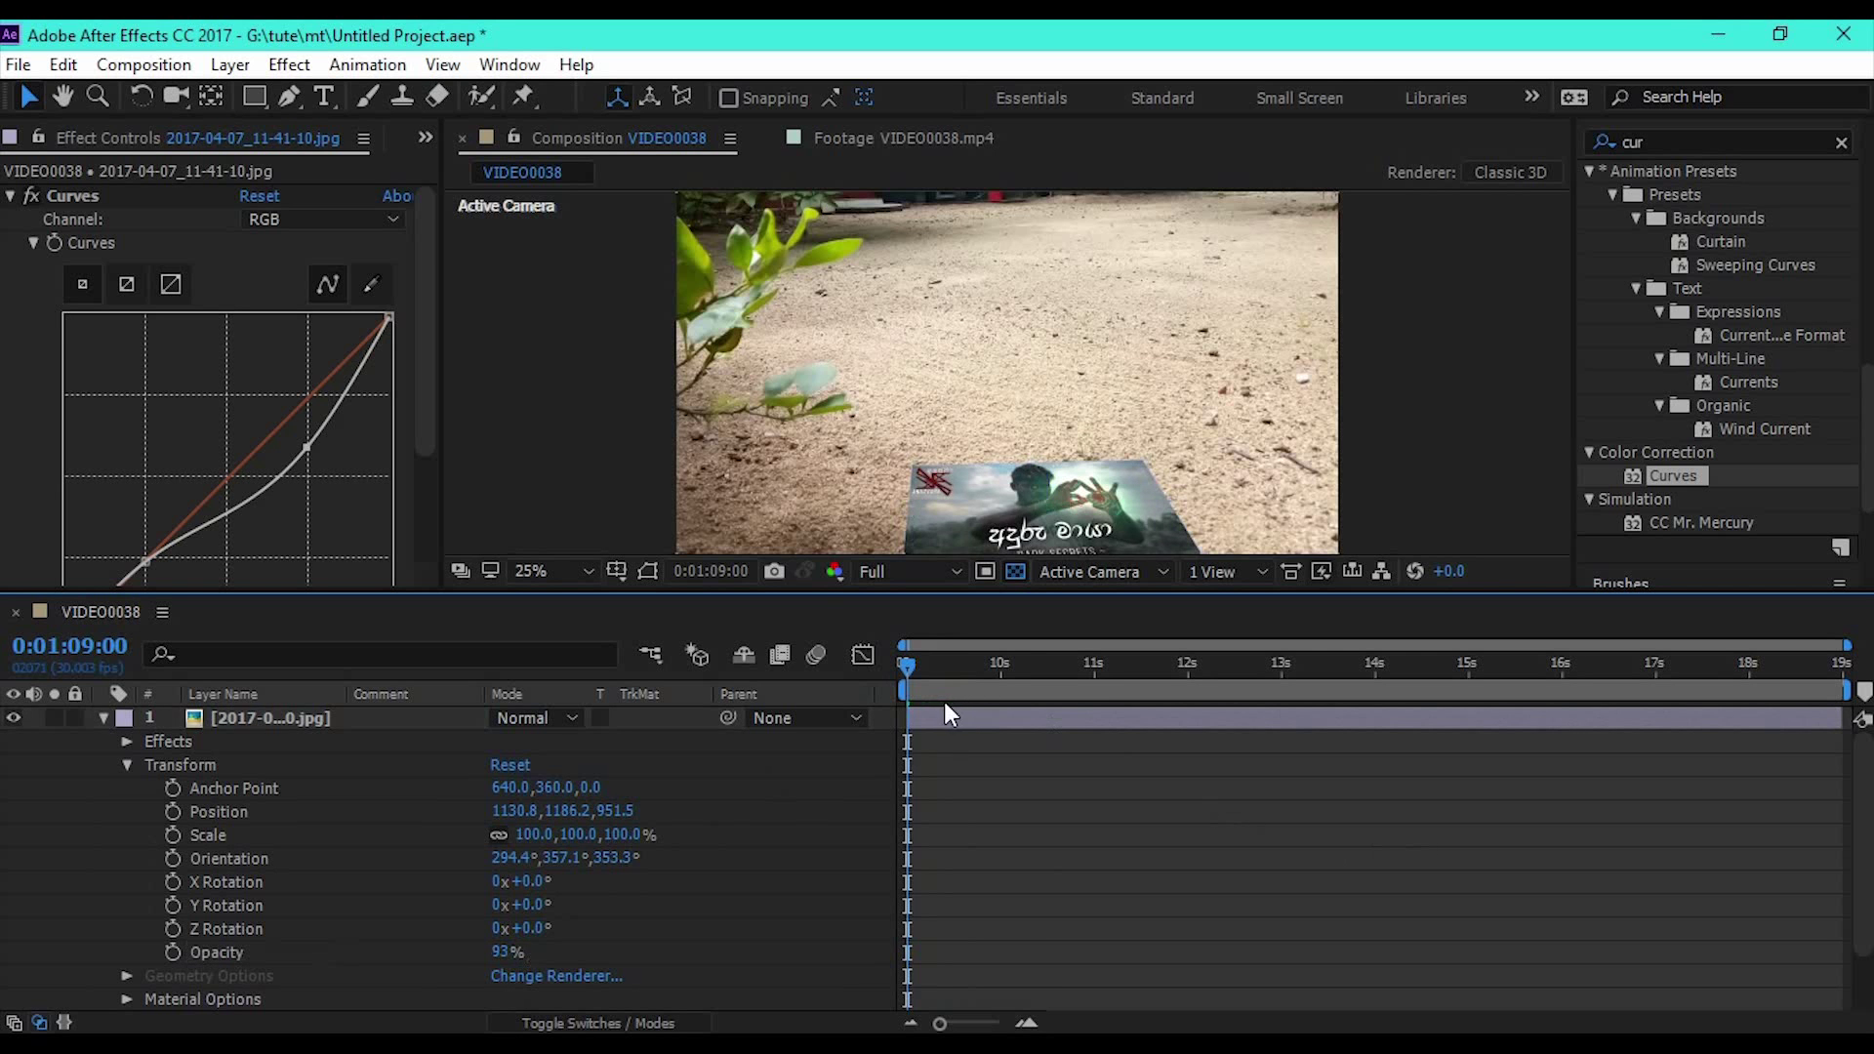
pyautogui.moveTo(908, 671)
pyautogui.mouseDown()
pyautogui.moveTo(1059, 683)
pyautogui.moveTo(907, 672)
pyautogui.mouseUp()
pyautogui.click(104, 717)
pyautogui.moveTo(437, 601); pyautogui.dragTo(437, 745)
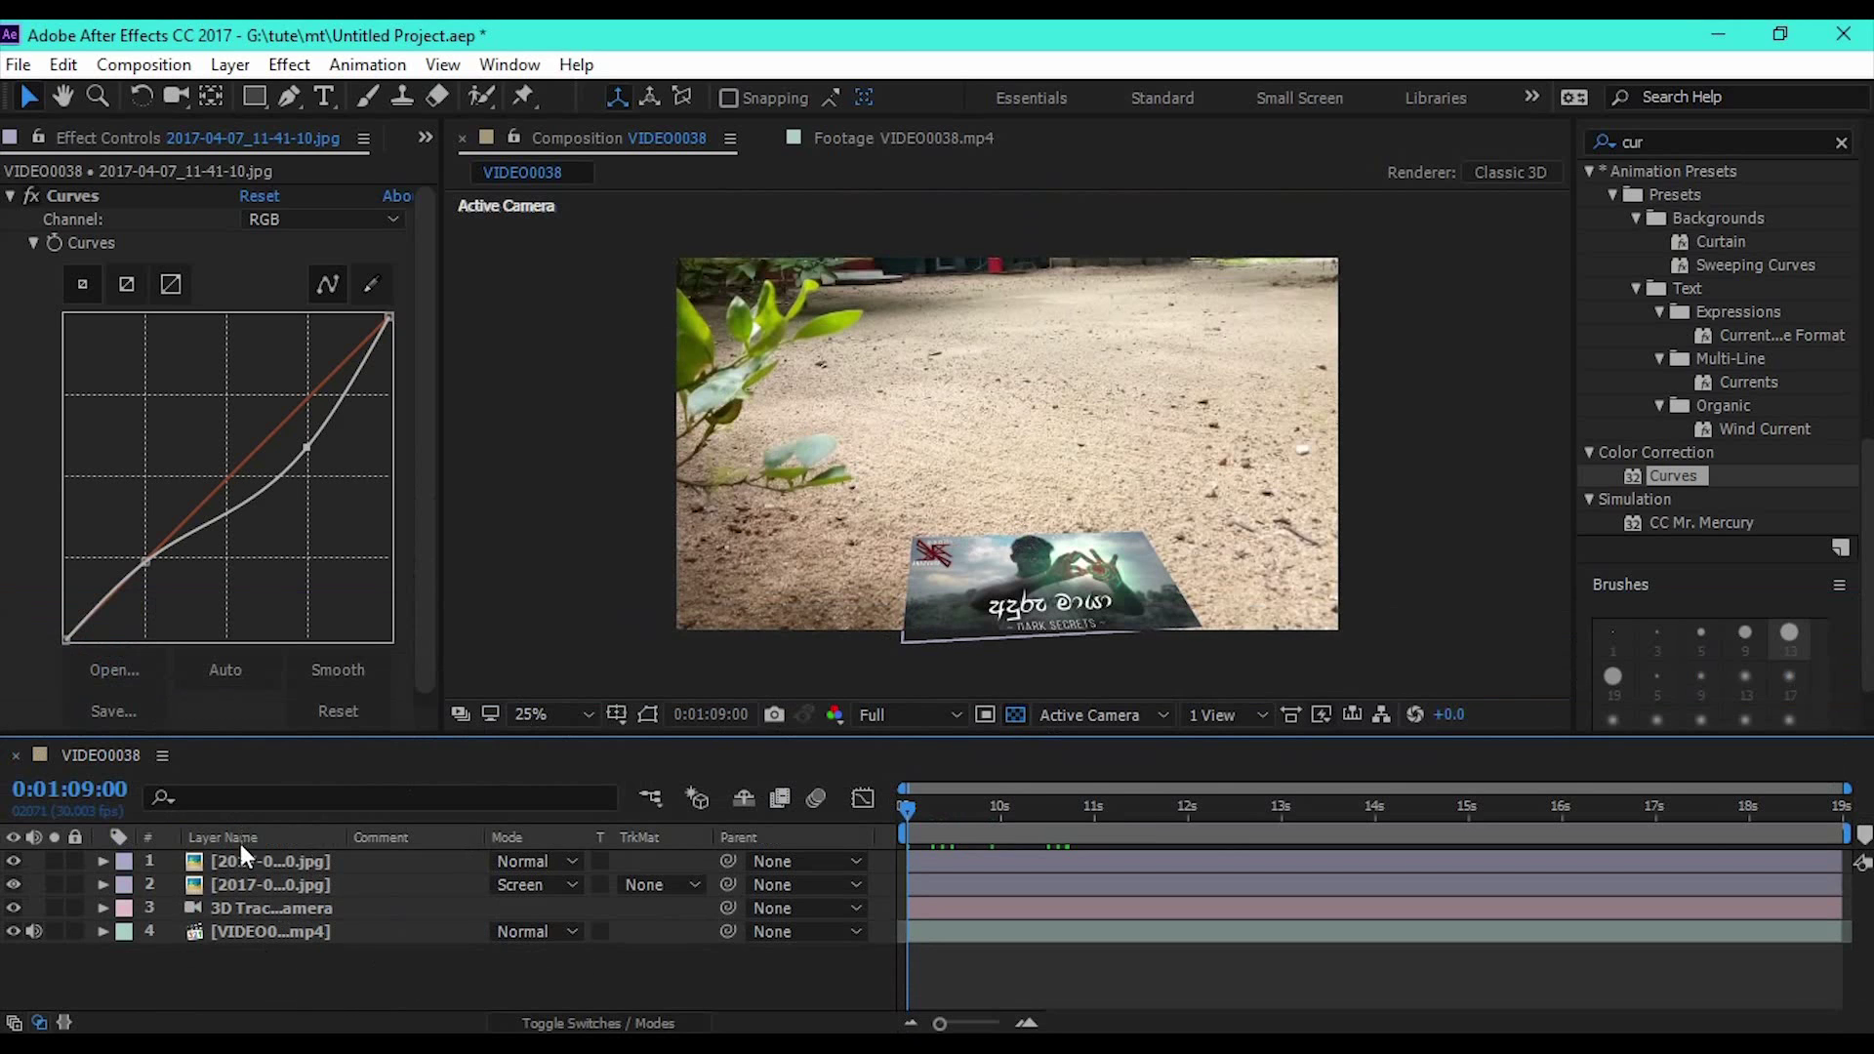
# - Draw a rectangular mask over the card image on the top copy
pyautogui.click(263, 862)
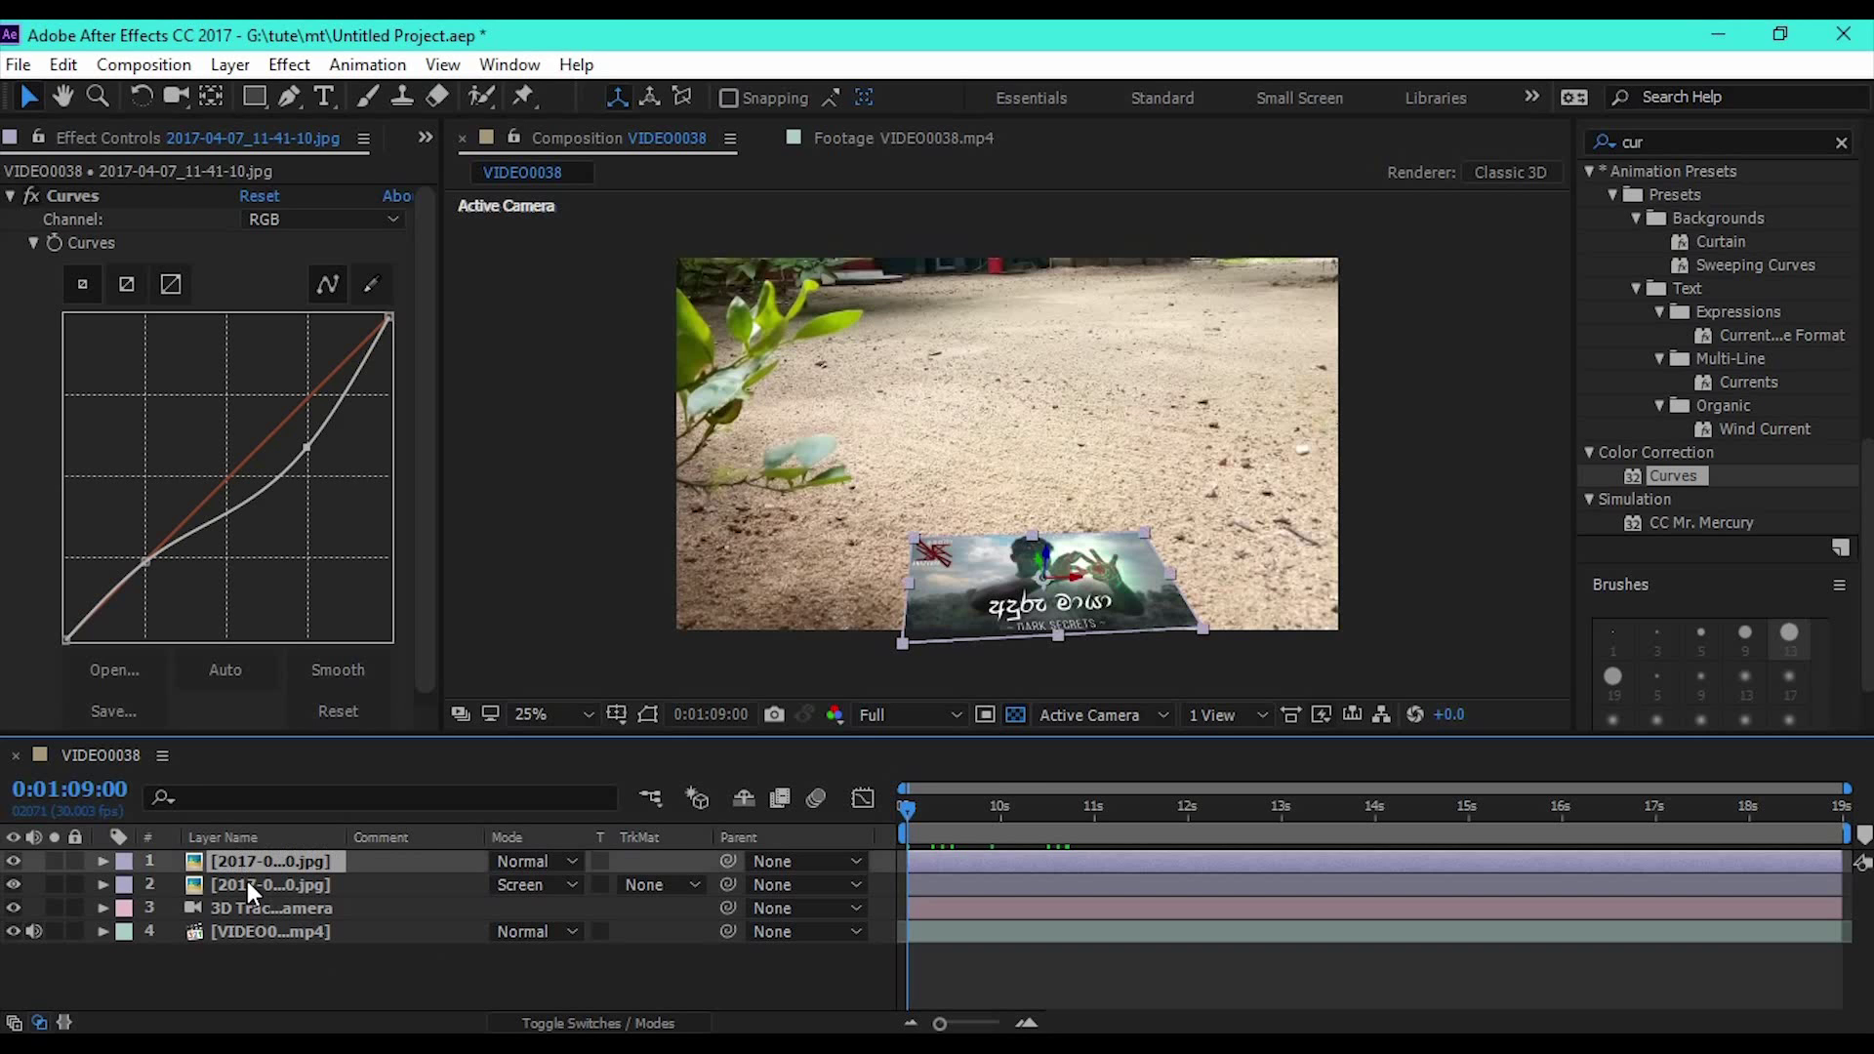
pyautogui.click(290, 96)
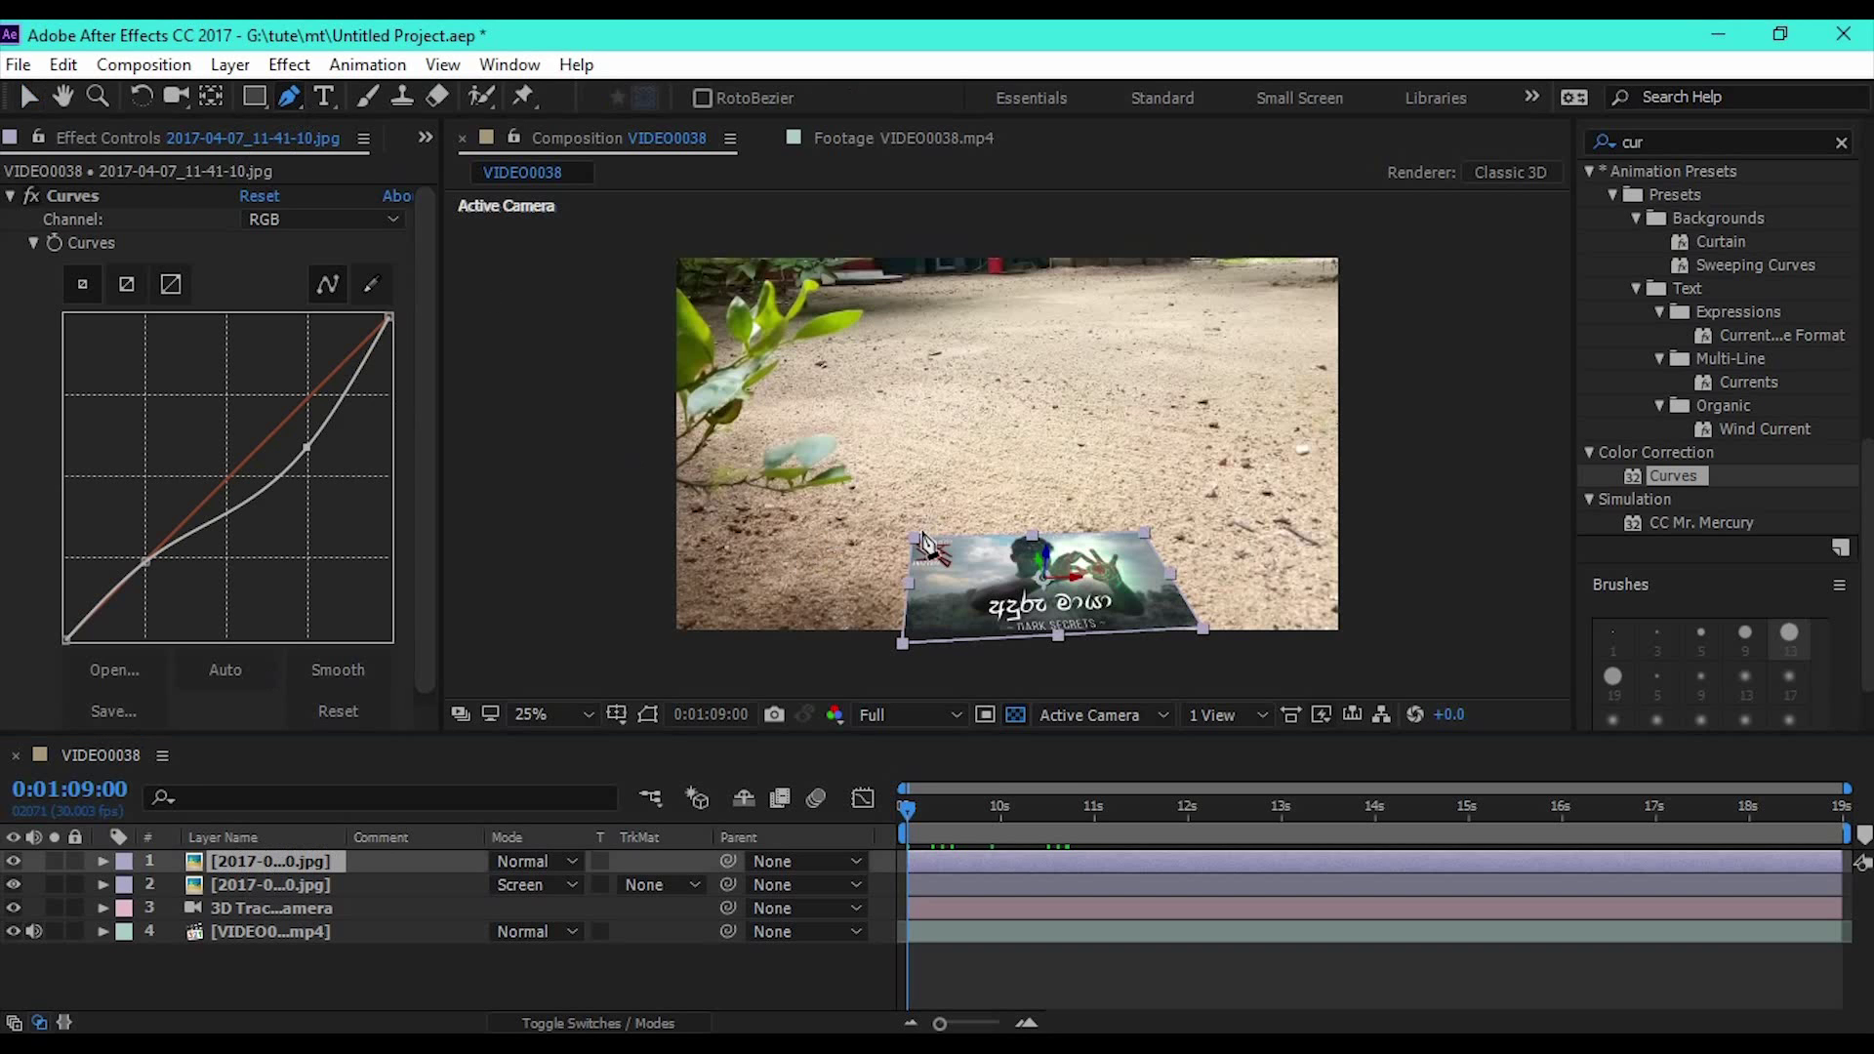
pyautogui.click(252, 96)
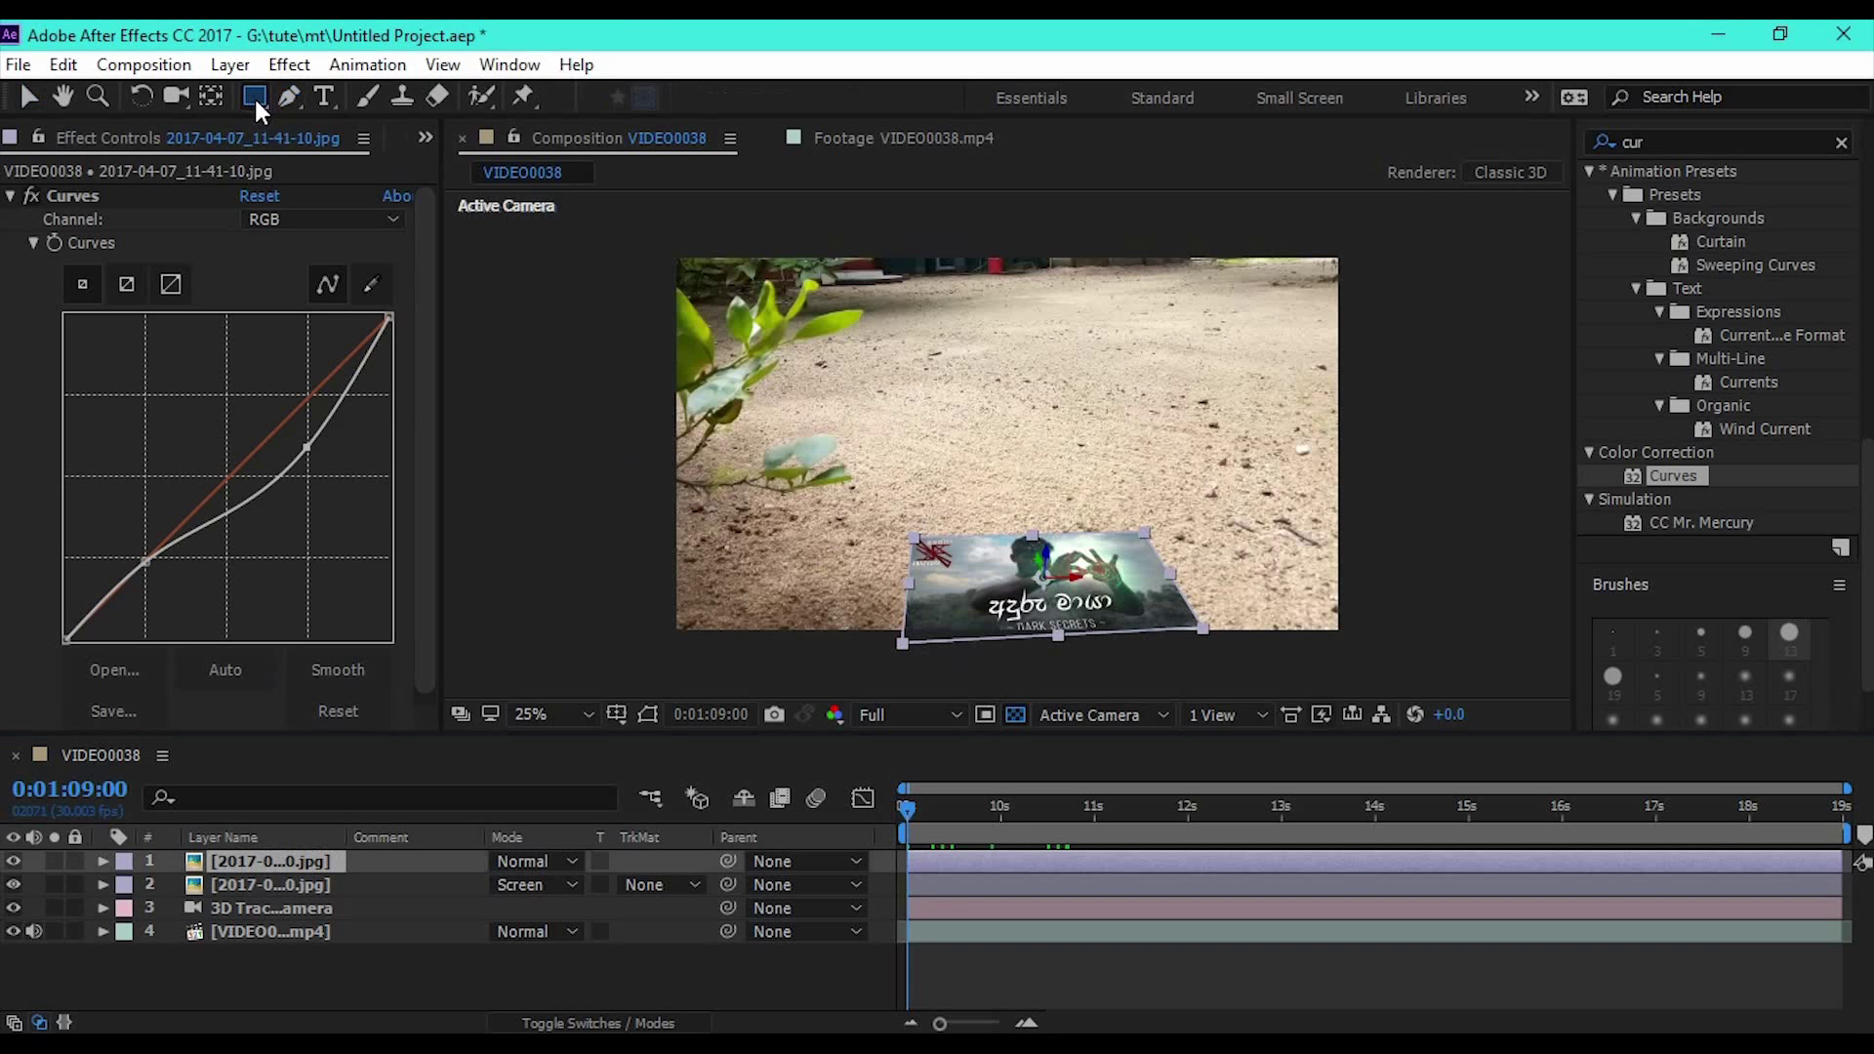
pyautogui.click(253, 96)
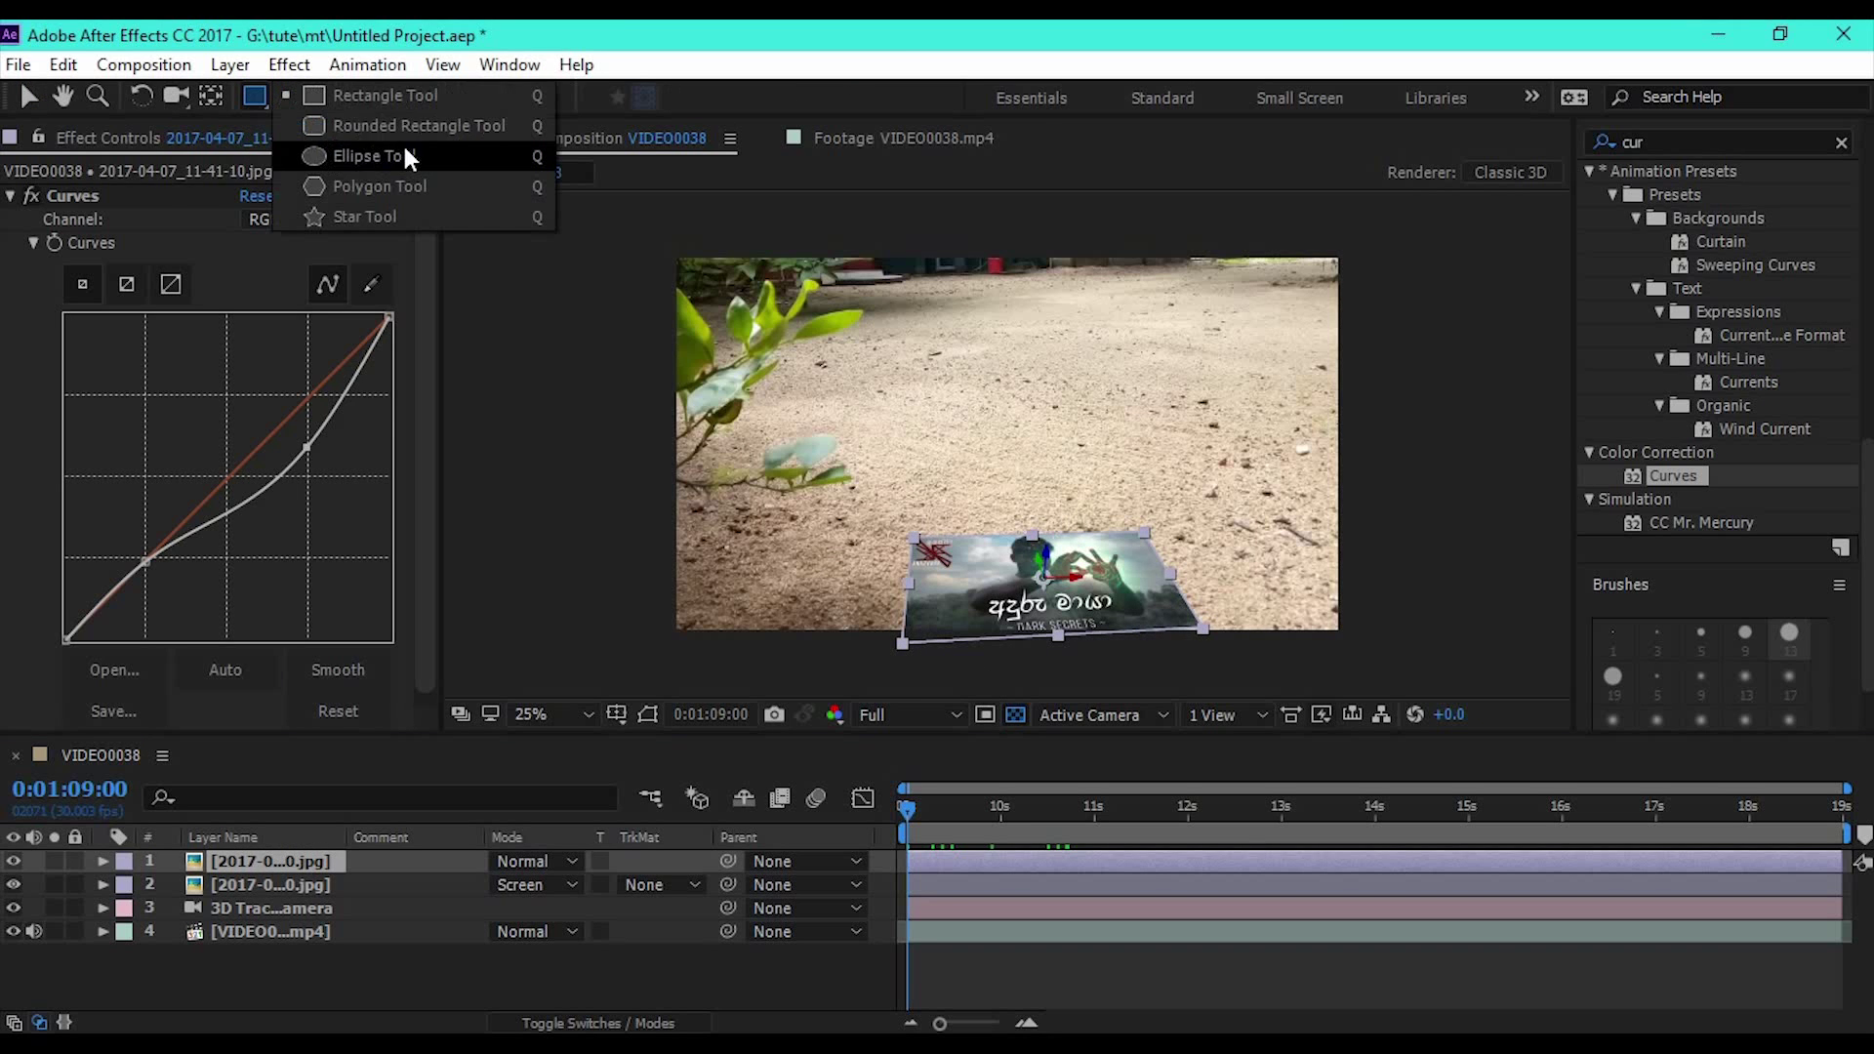
pyautogui.click(261, 92)
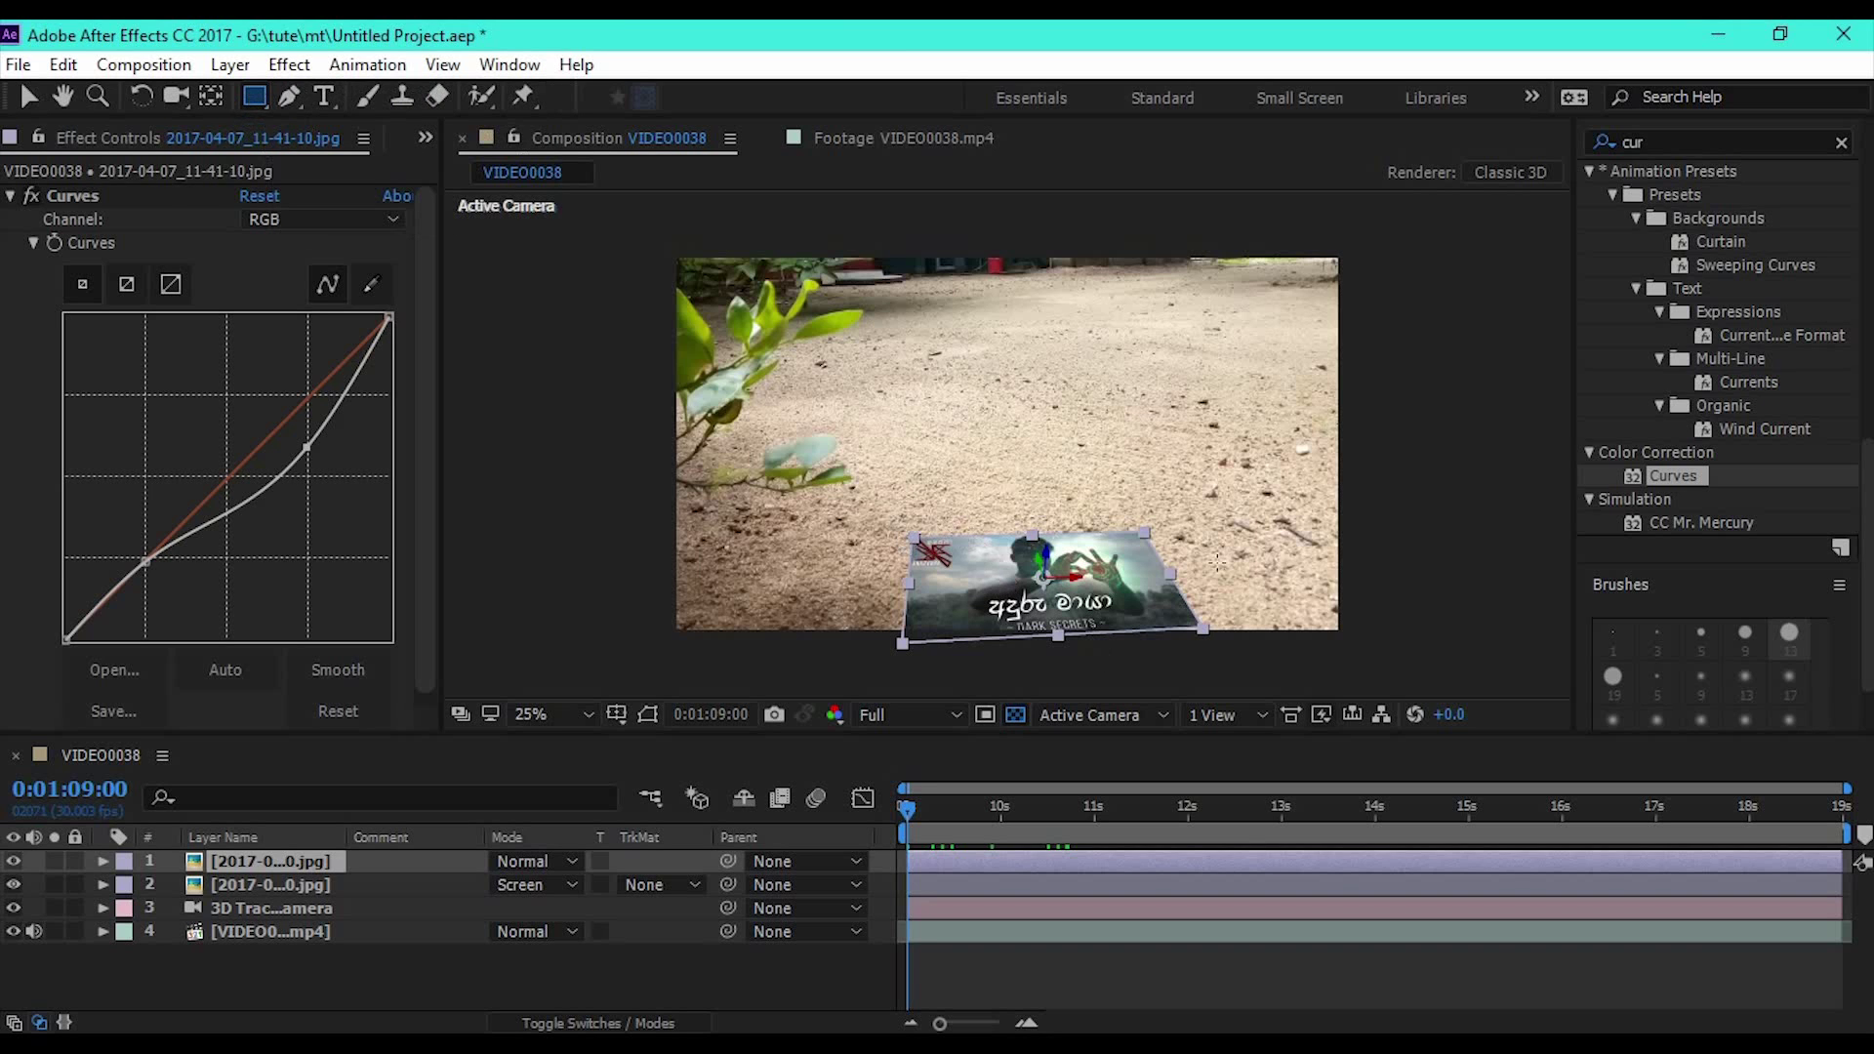
pyautogui.moveTo(903, 530)
pyautogui.mouseDown()
pyautogui.moveTo(1213, 655)
pyautogui.moveTo(1197, 627)
pyautogui.mouseUp()
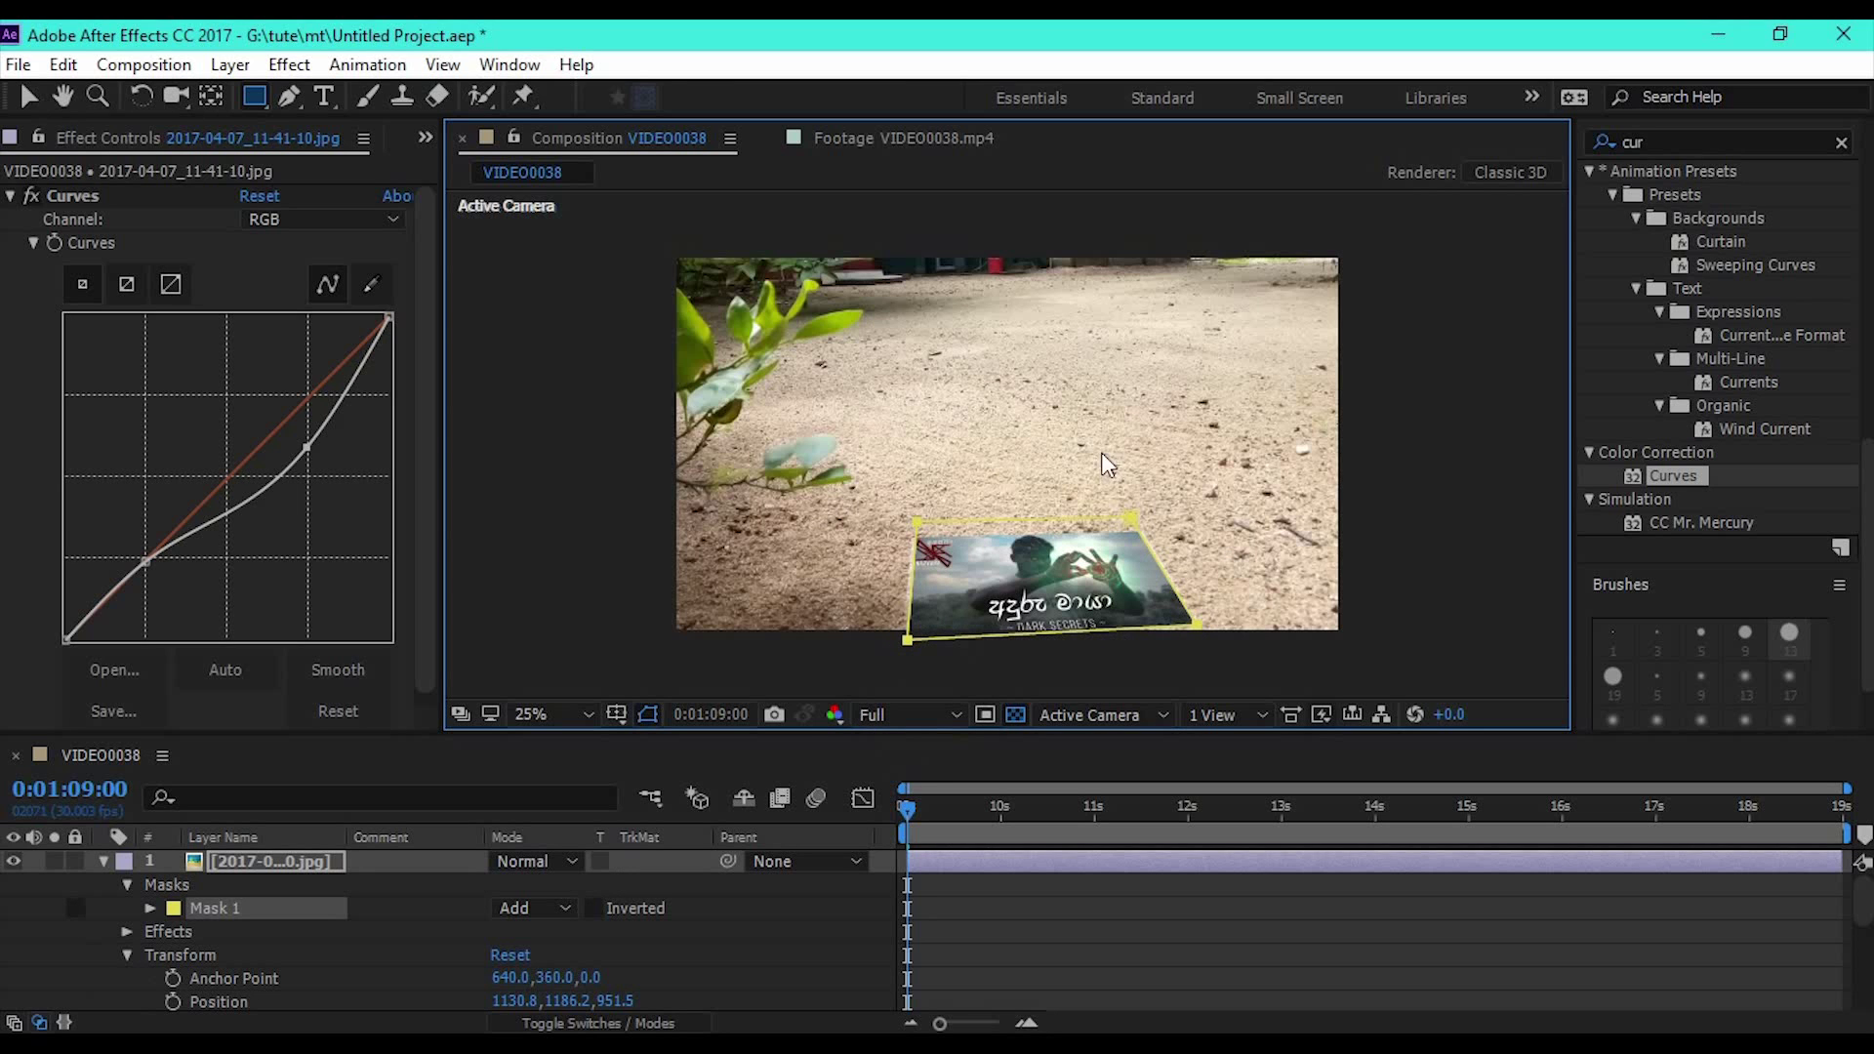
pyautogui.press('v')
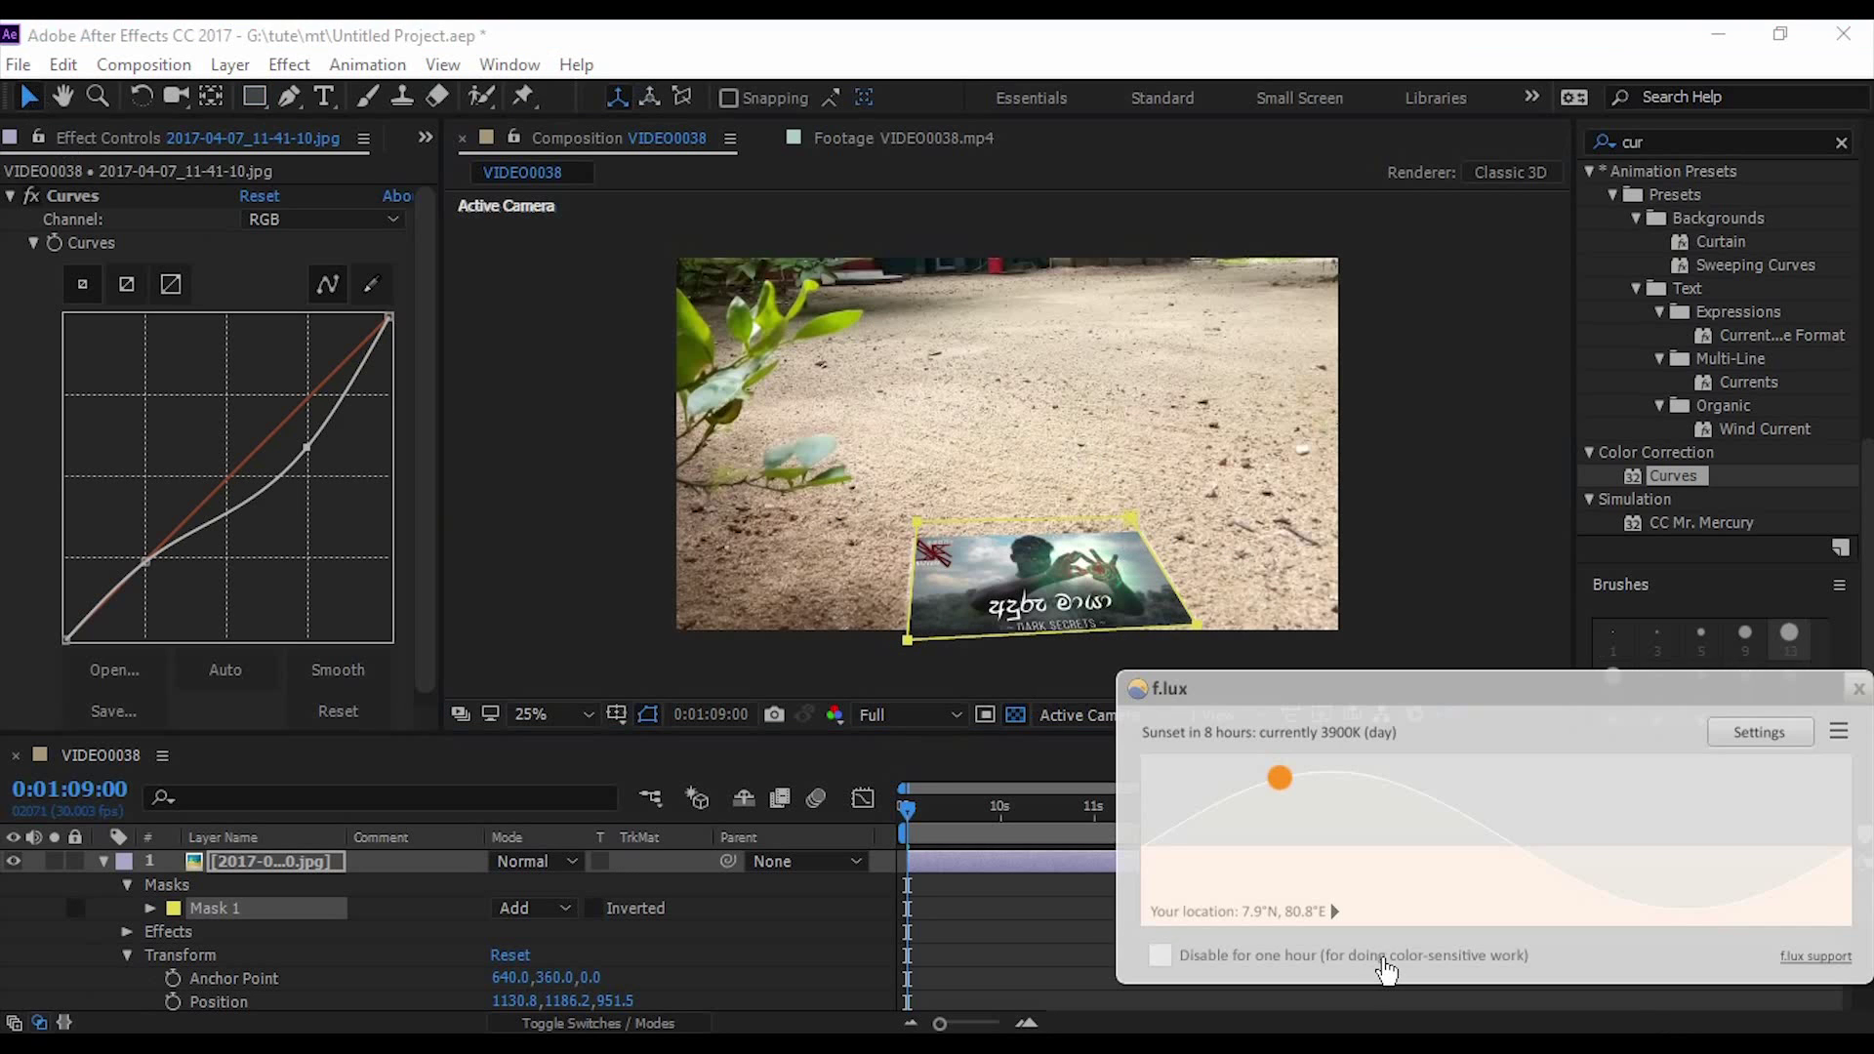
# - Reshape Mask 1 by pulling its top edge down and its bottom edge up
pyautogui.click(1161, 955)
pyautogui.click(1856, 704)
pyautogui.scroll(1, 1139, 378)
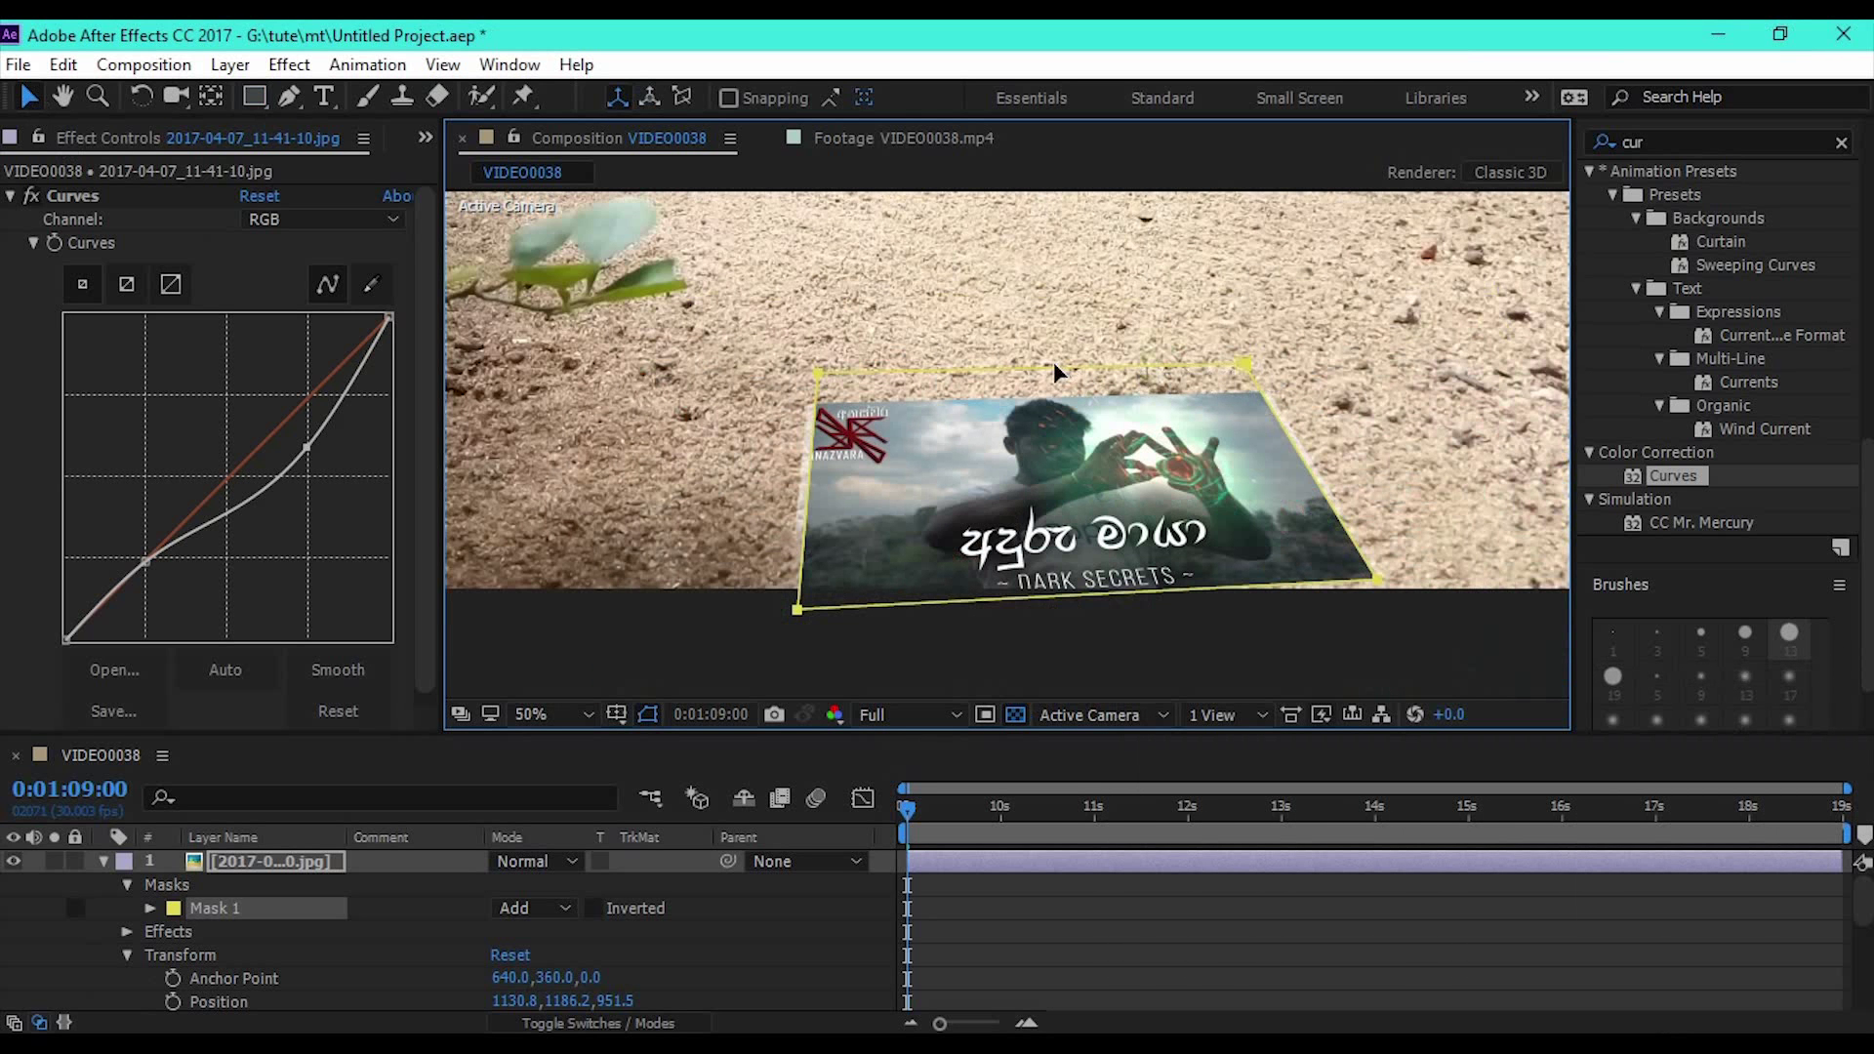
pyautogui.click(1249, 369)
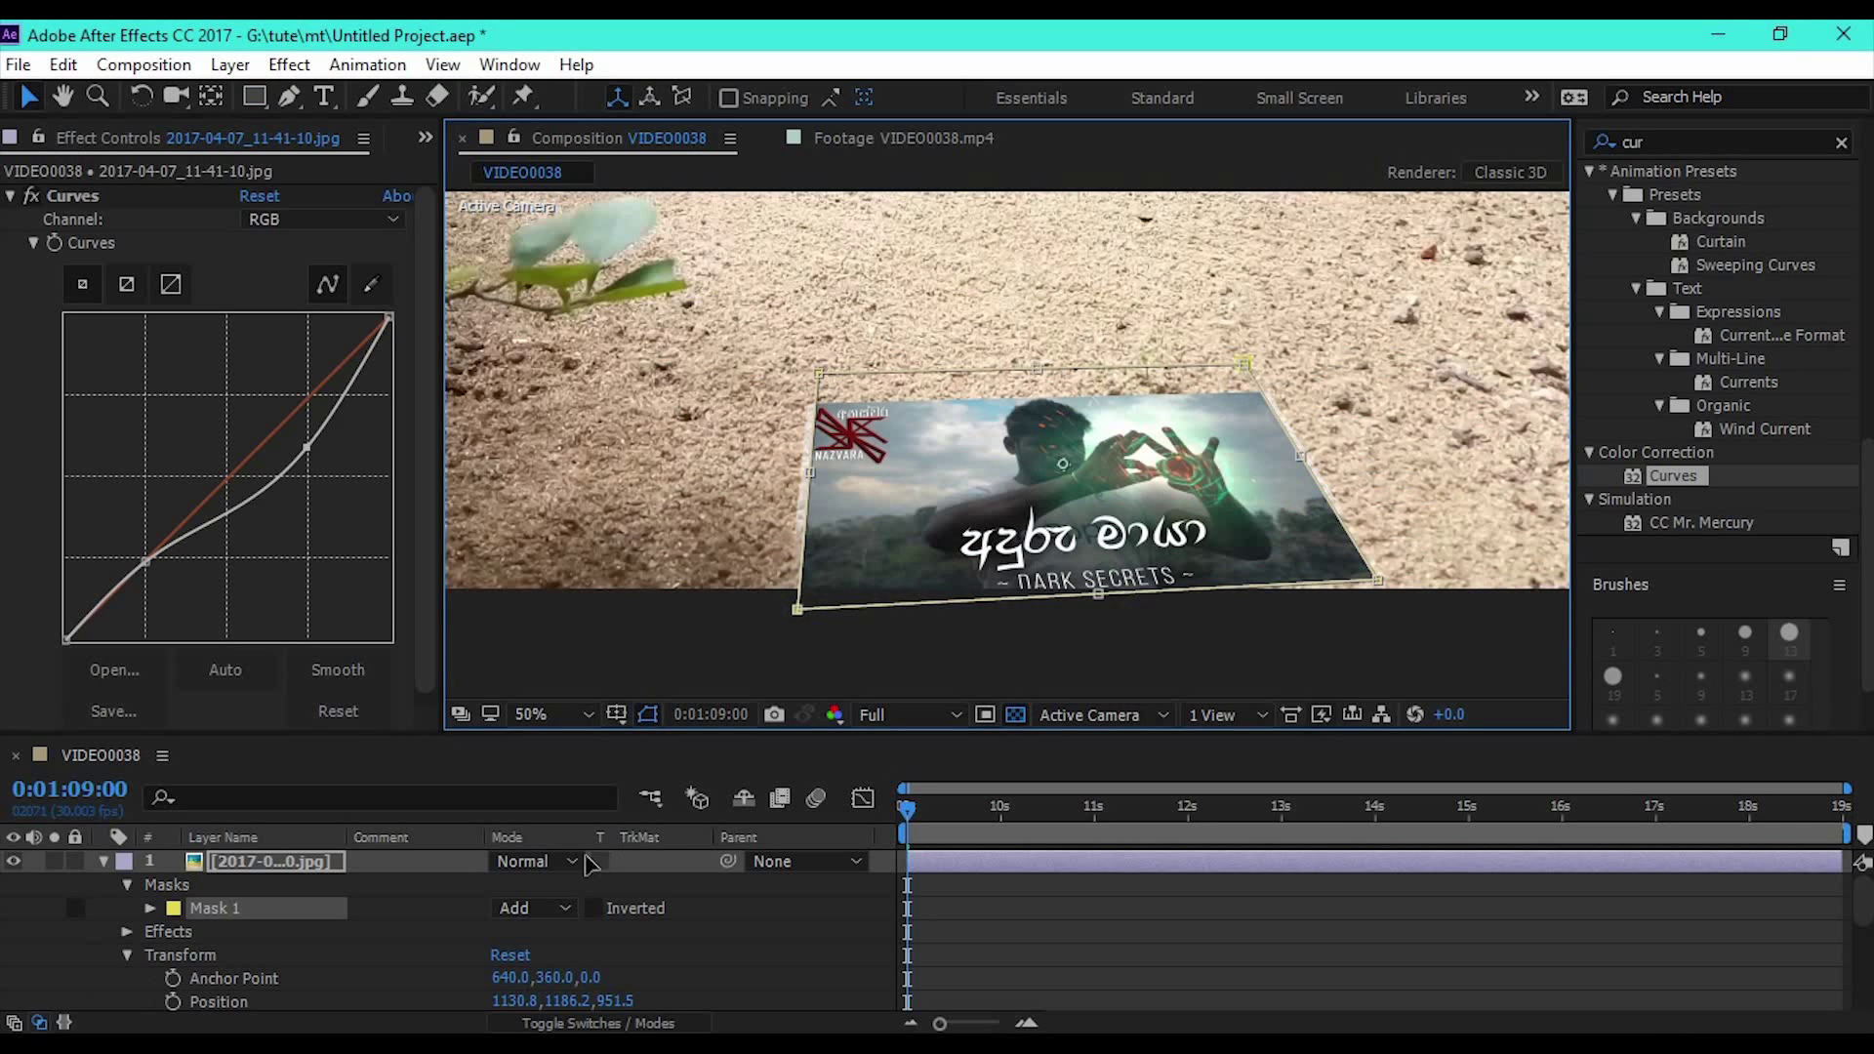
pyautogui.click(221, 907)
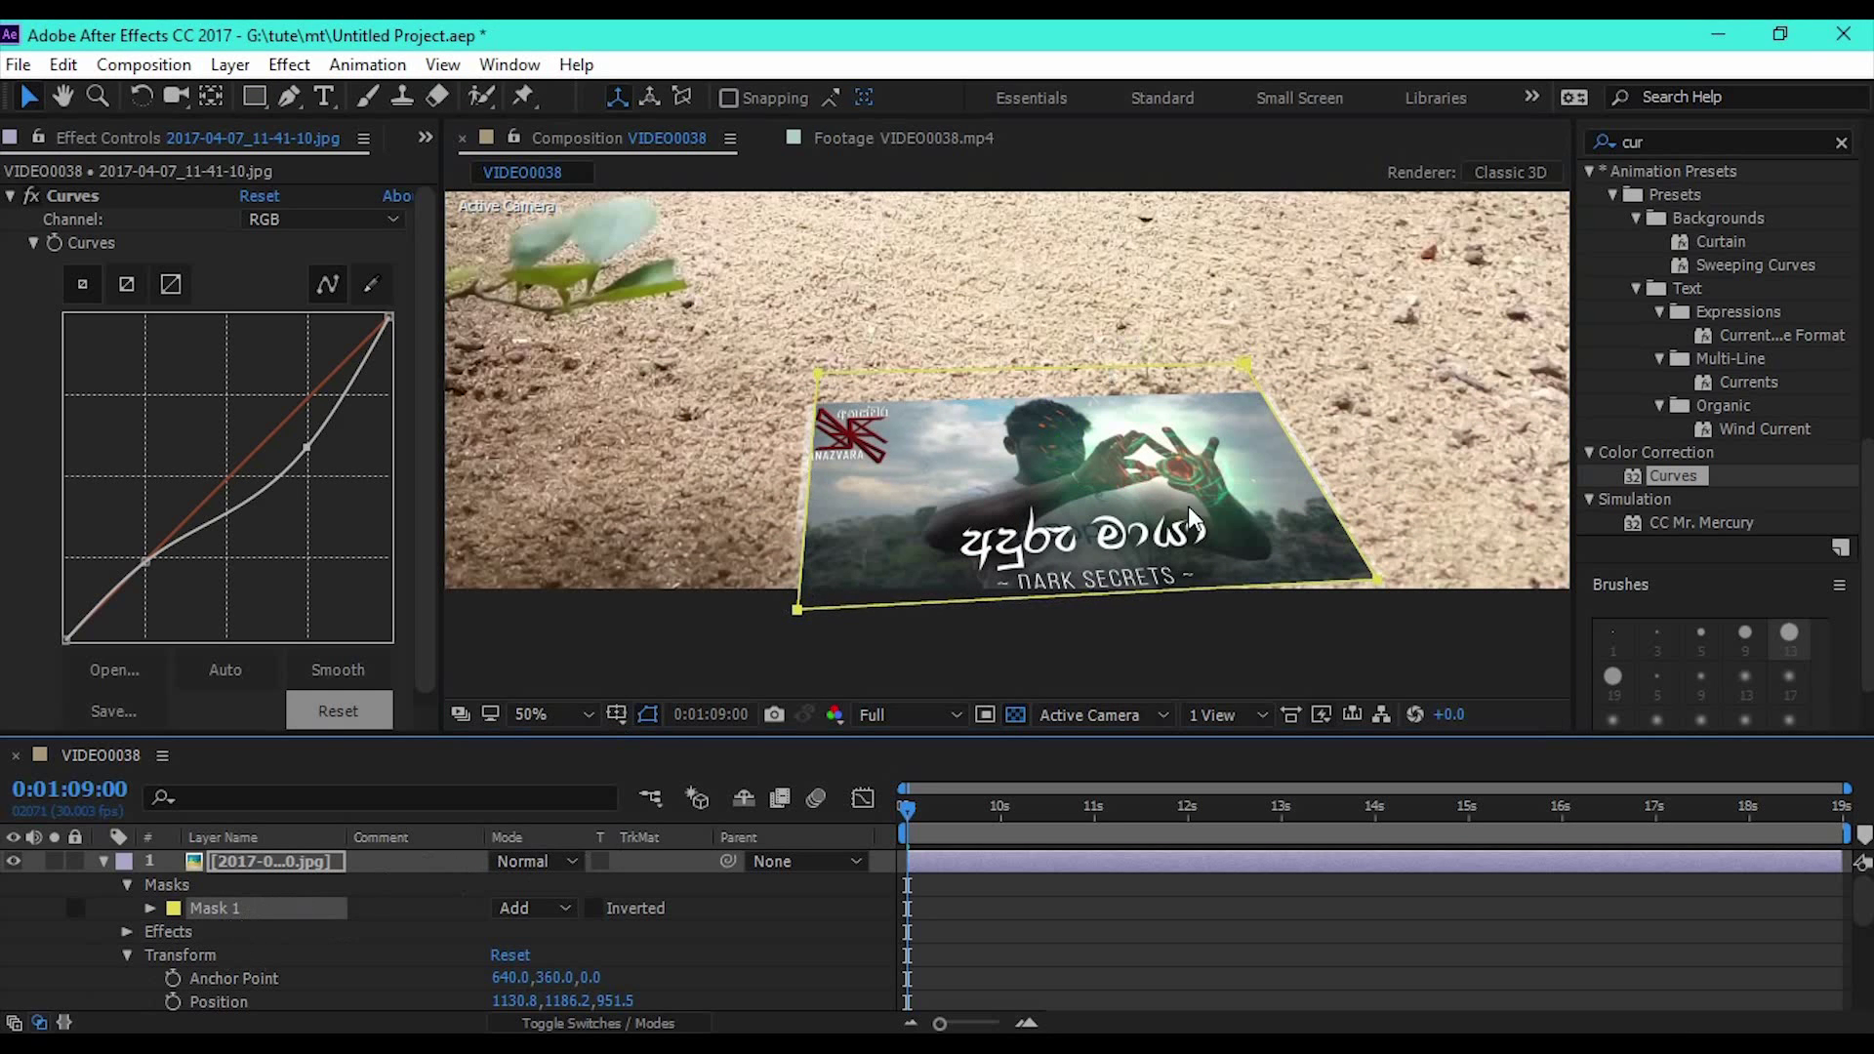
pyautogui.click(1243, 376)
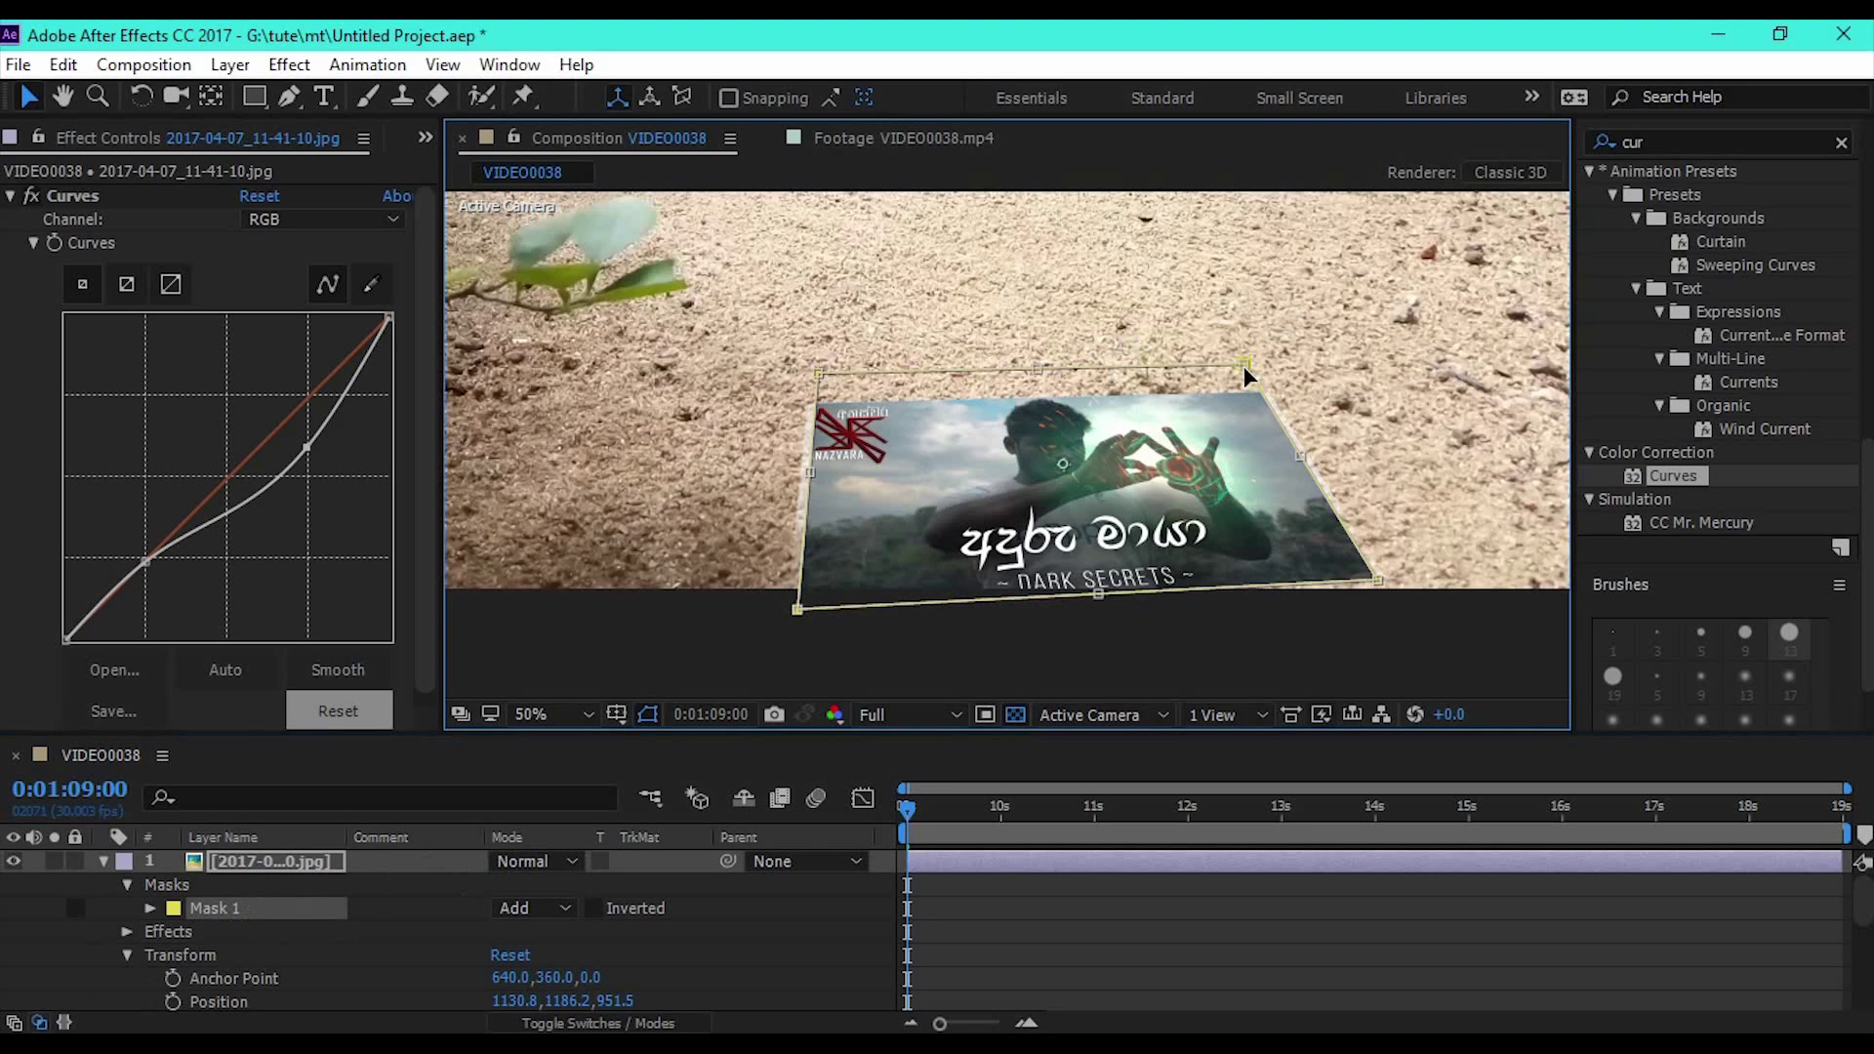
pyautogui.moveTo(1038, 374); pyautogui.dragTo(1045, 404)
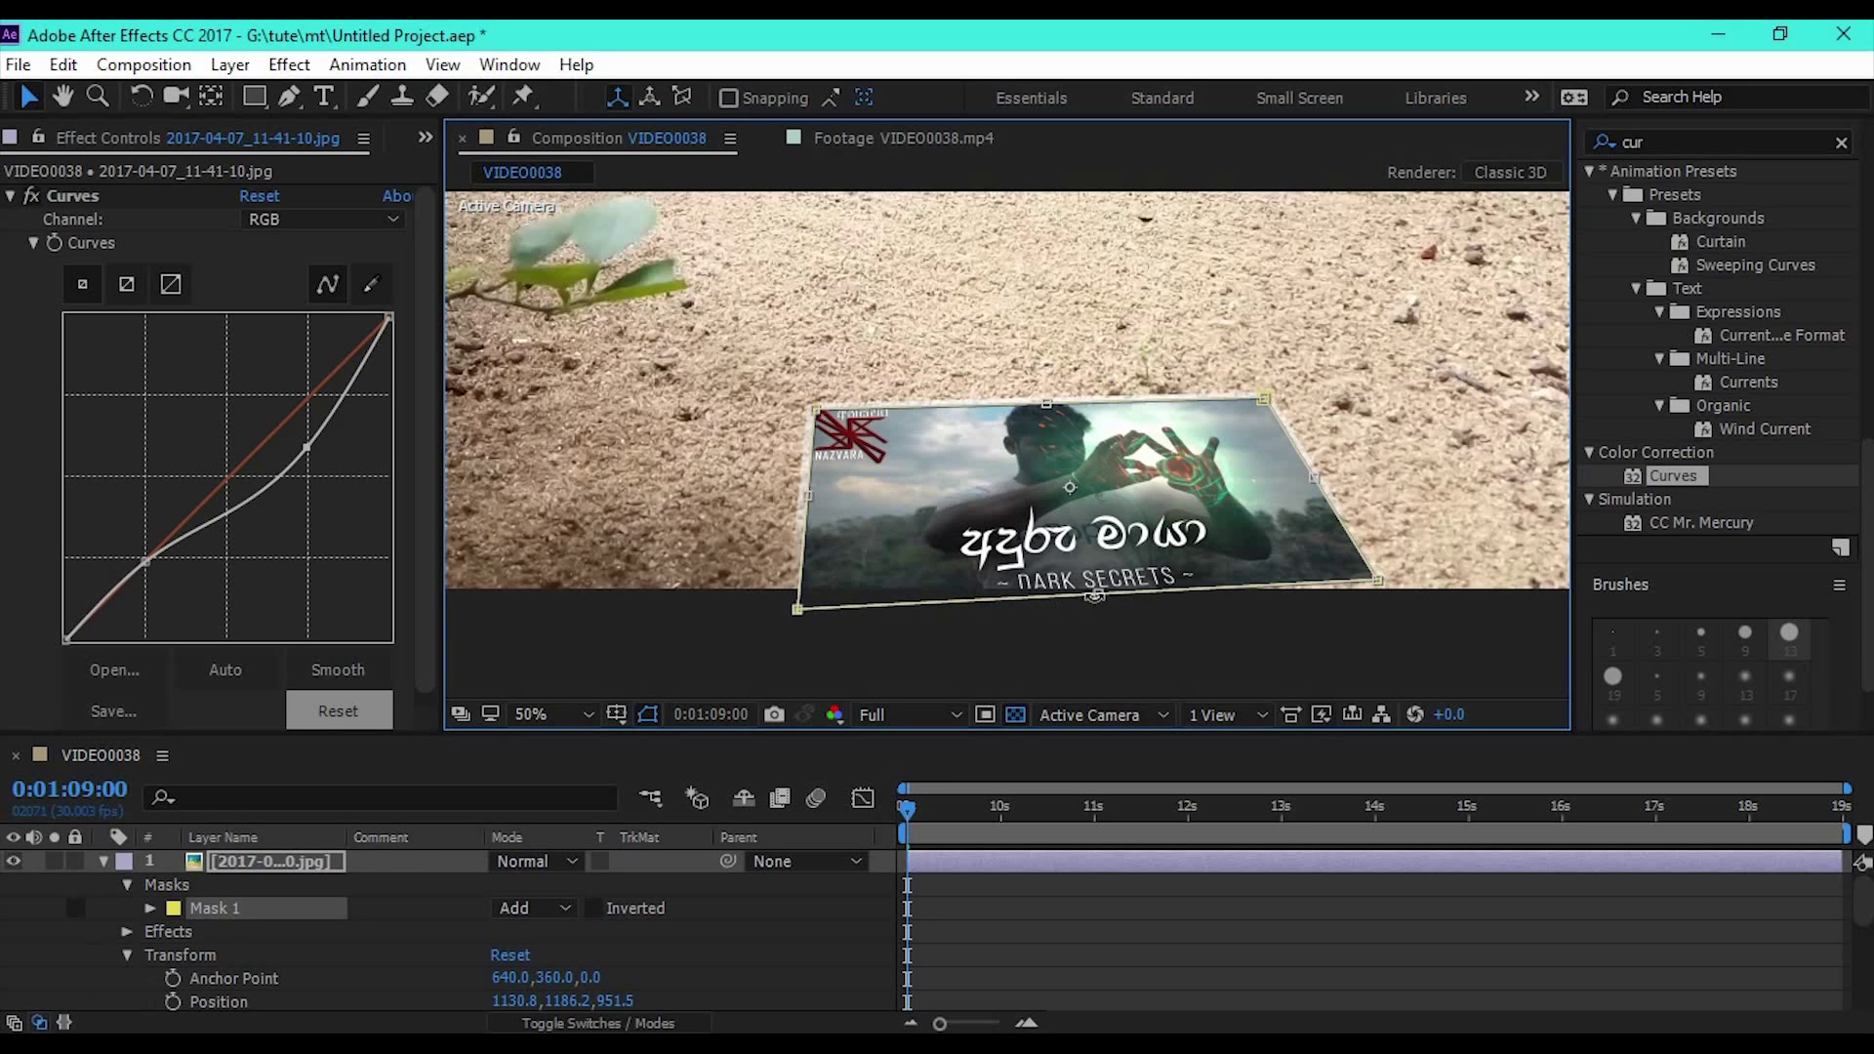
pyautogui.moveTo(1095, 595); pyautogui.dragTo(1098, 575)
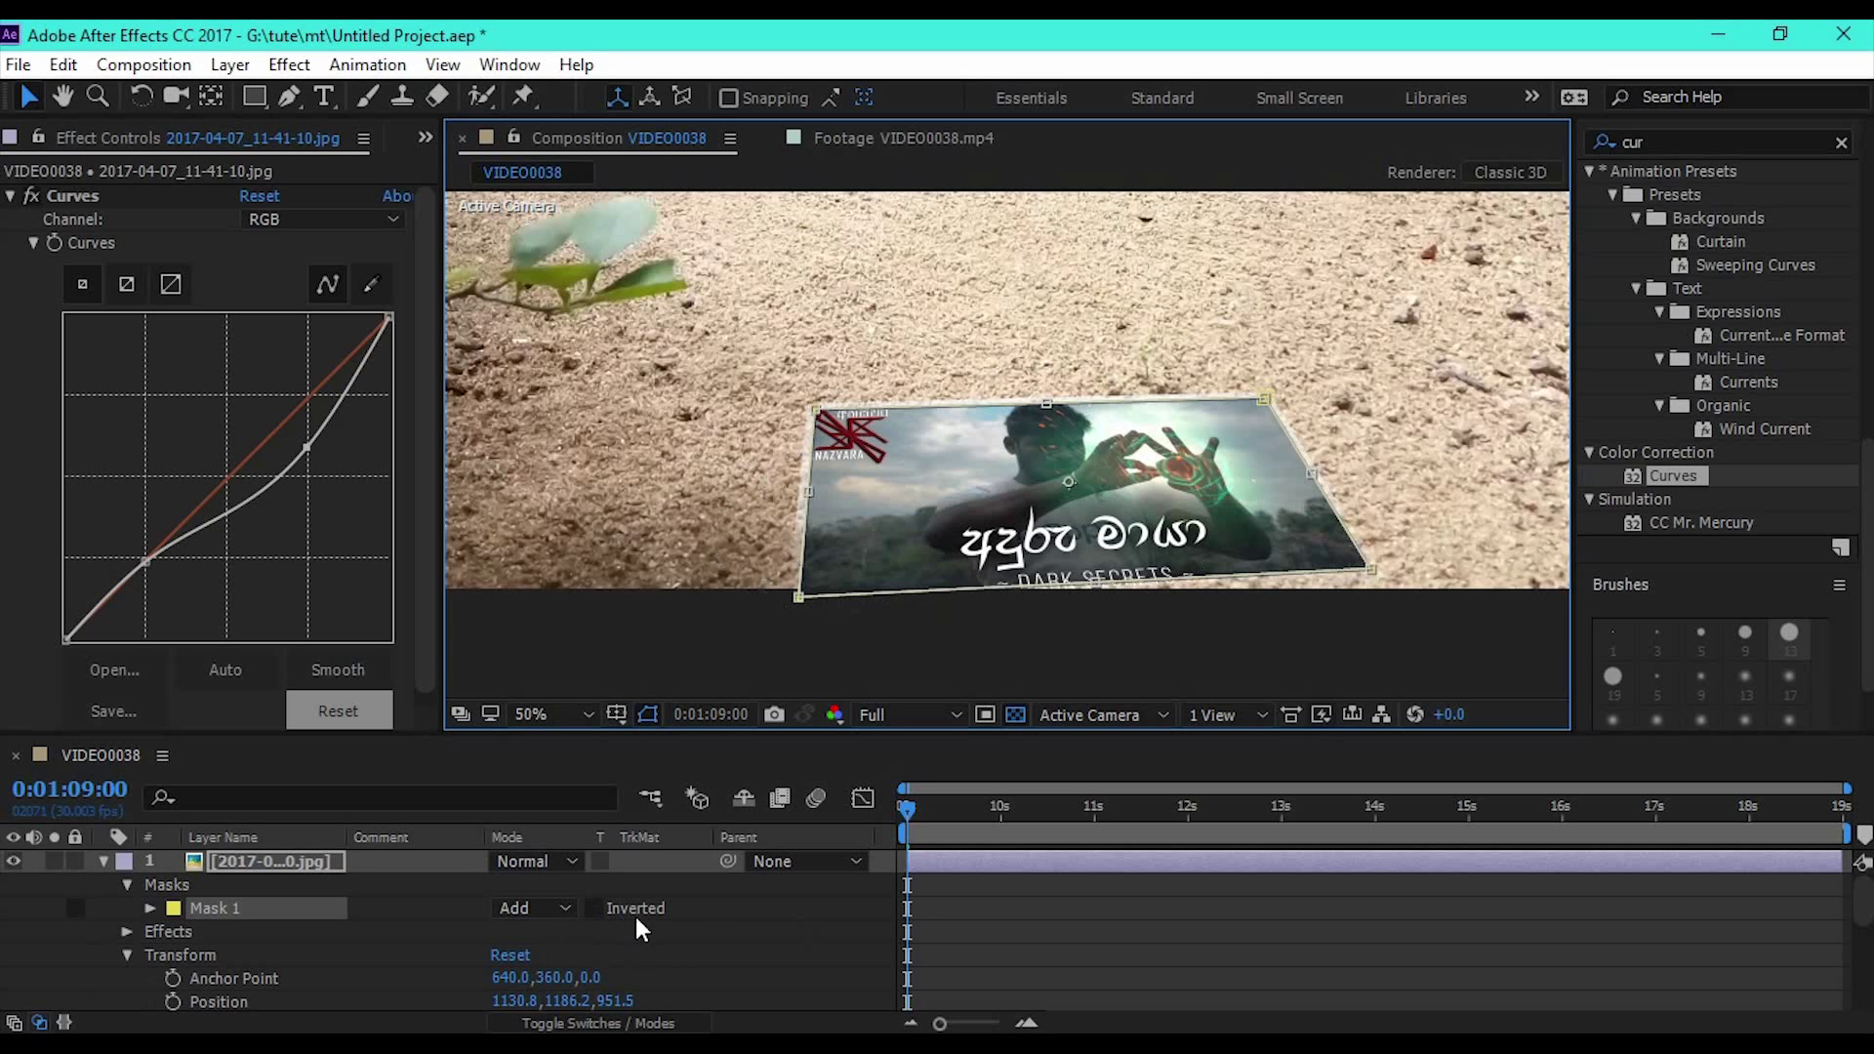
# - Open Mask 1's settings, undo a trial inversion, and raise the feather to about 87 px
pyautogui.click(595, 908)
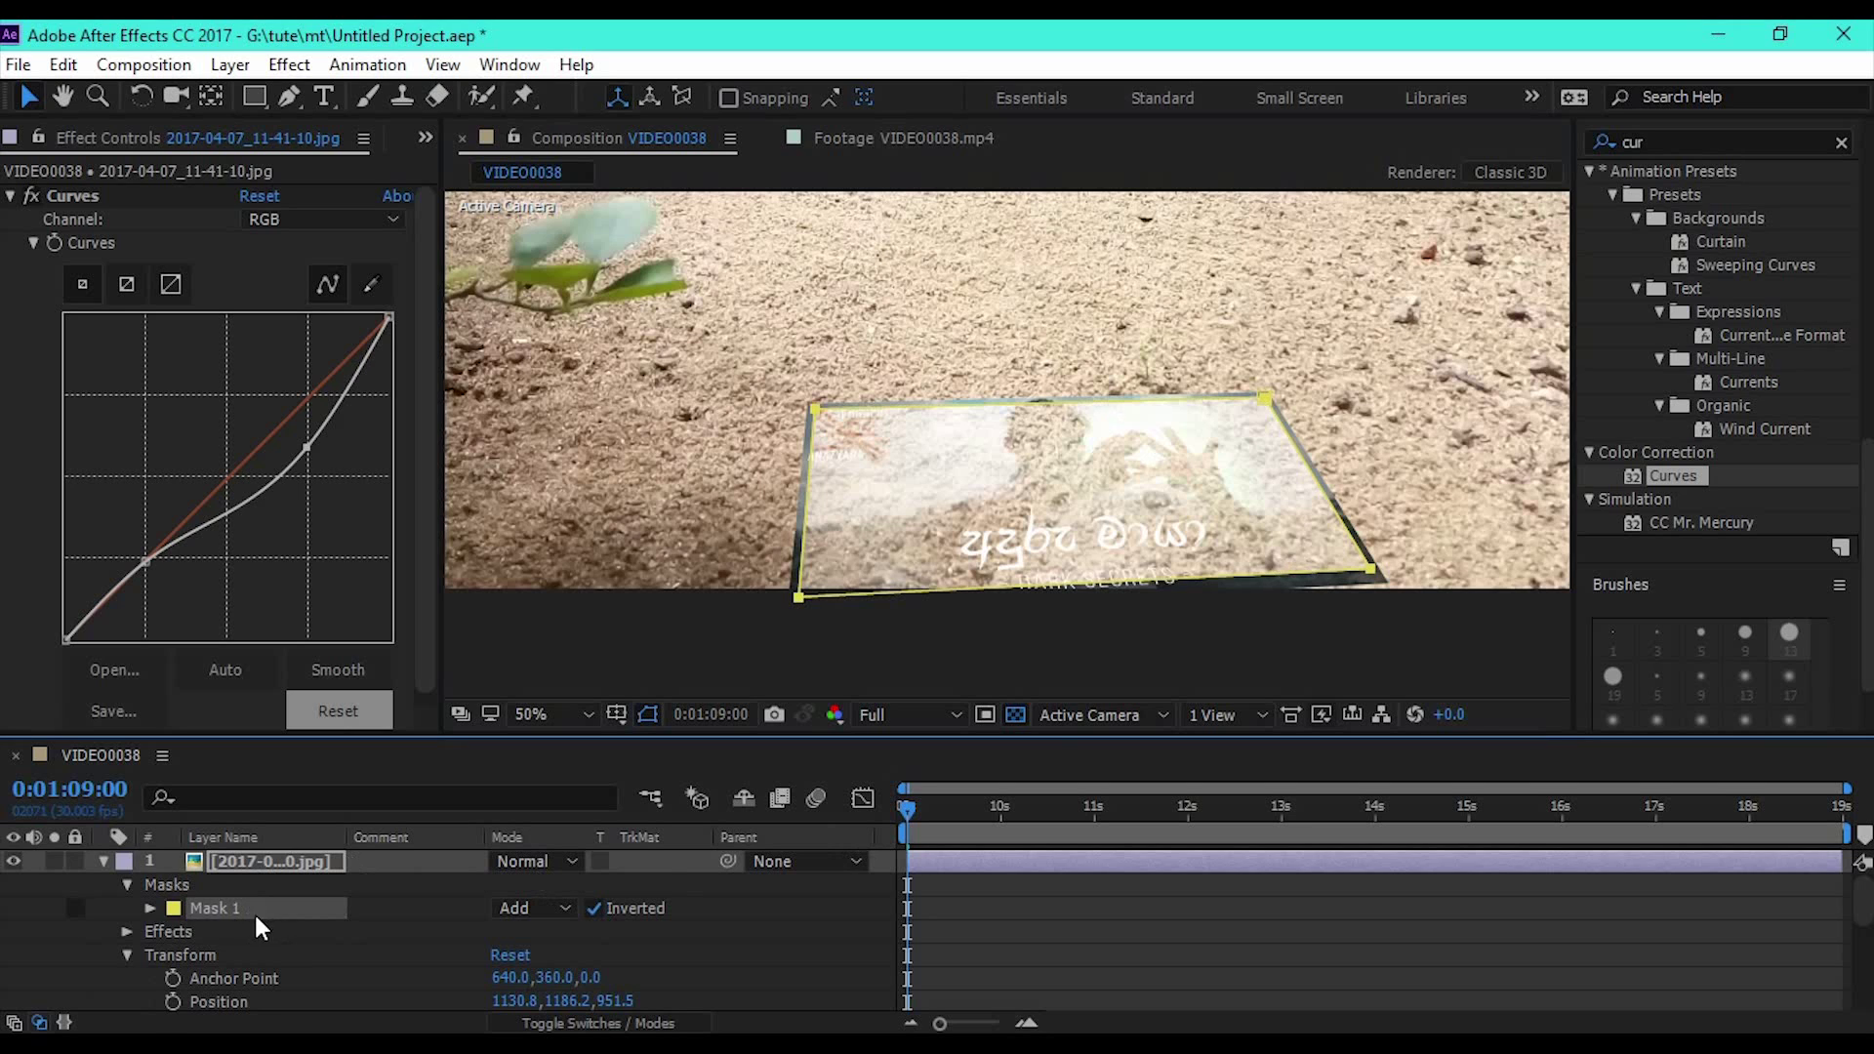
pyautogui.click(150, 912)
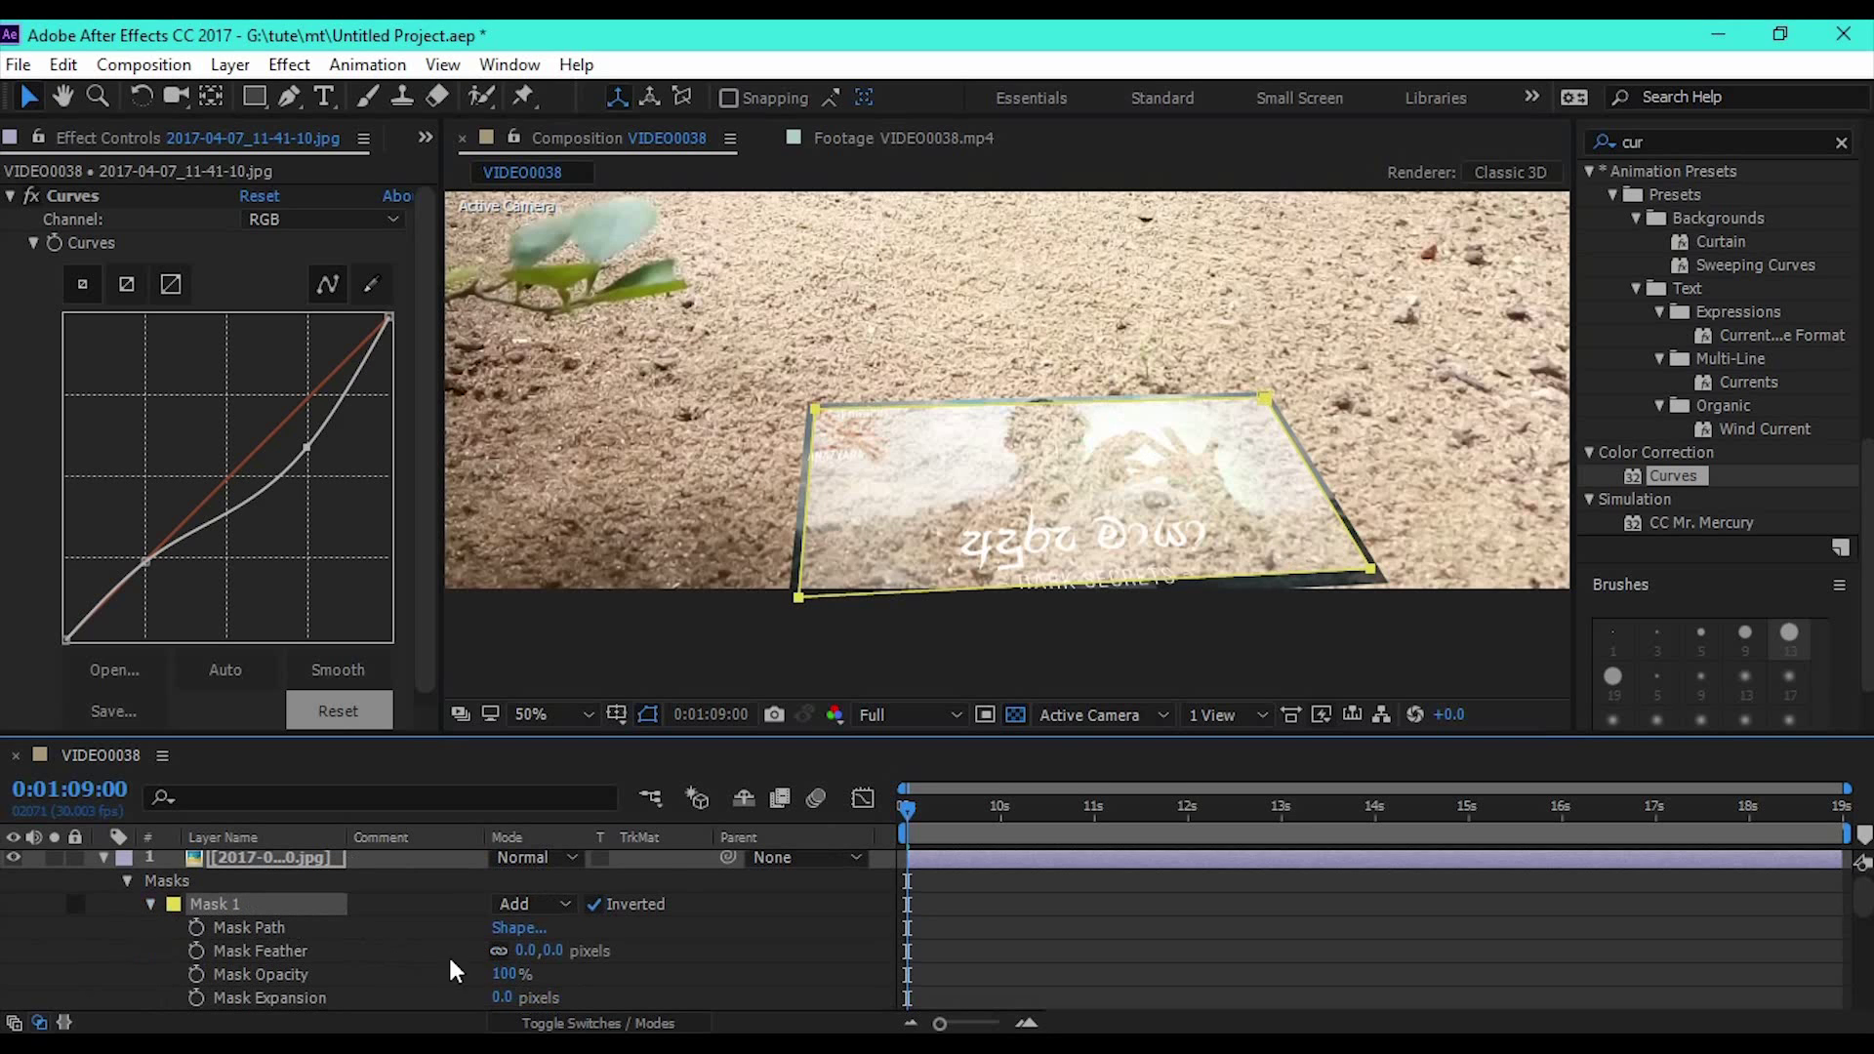
pyautogui.hotkey('ctrl', 'z')
pyautogui.click(531, 951)
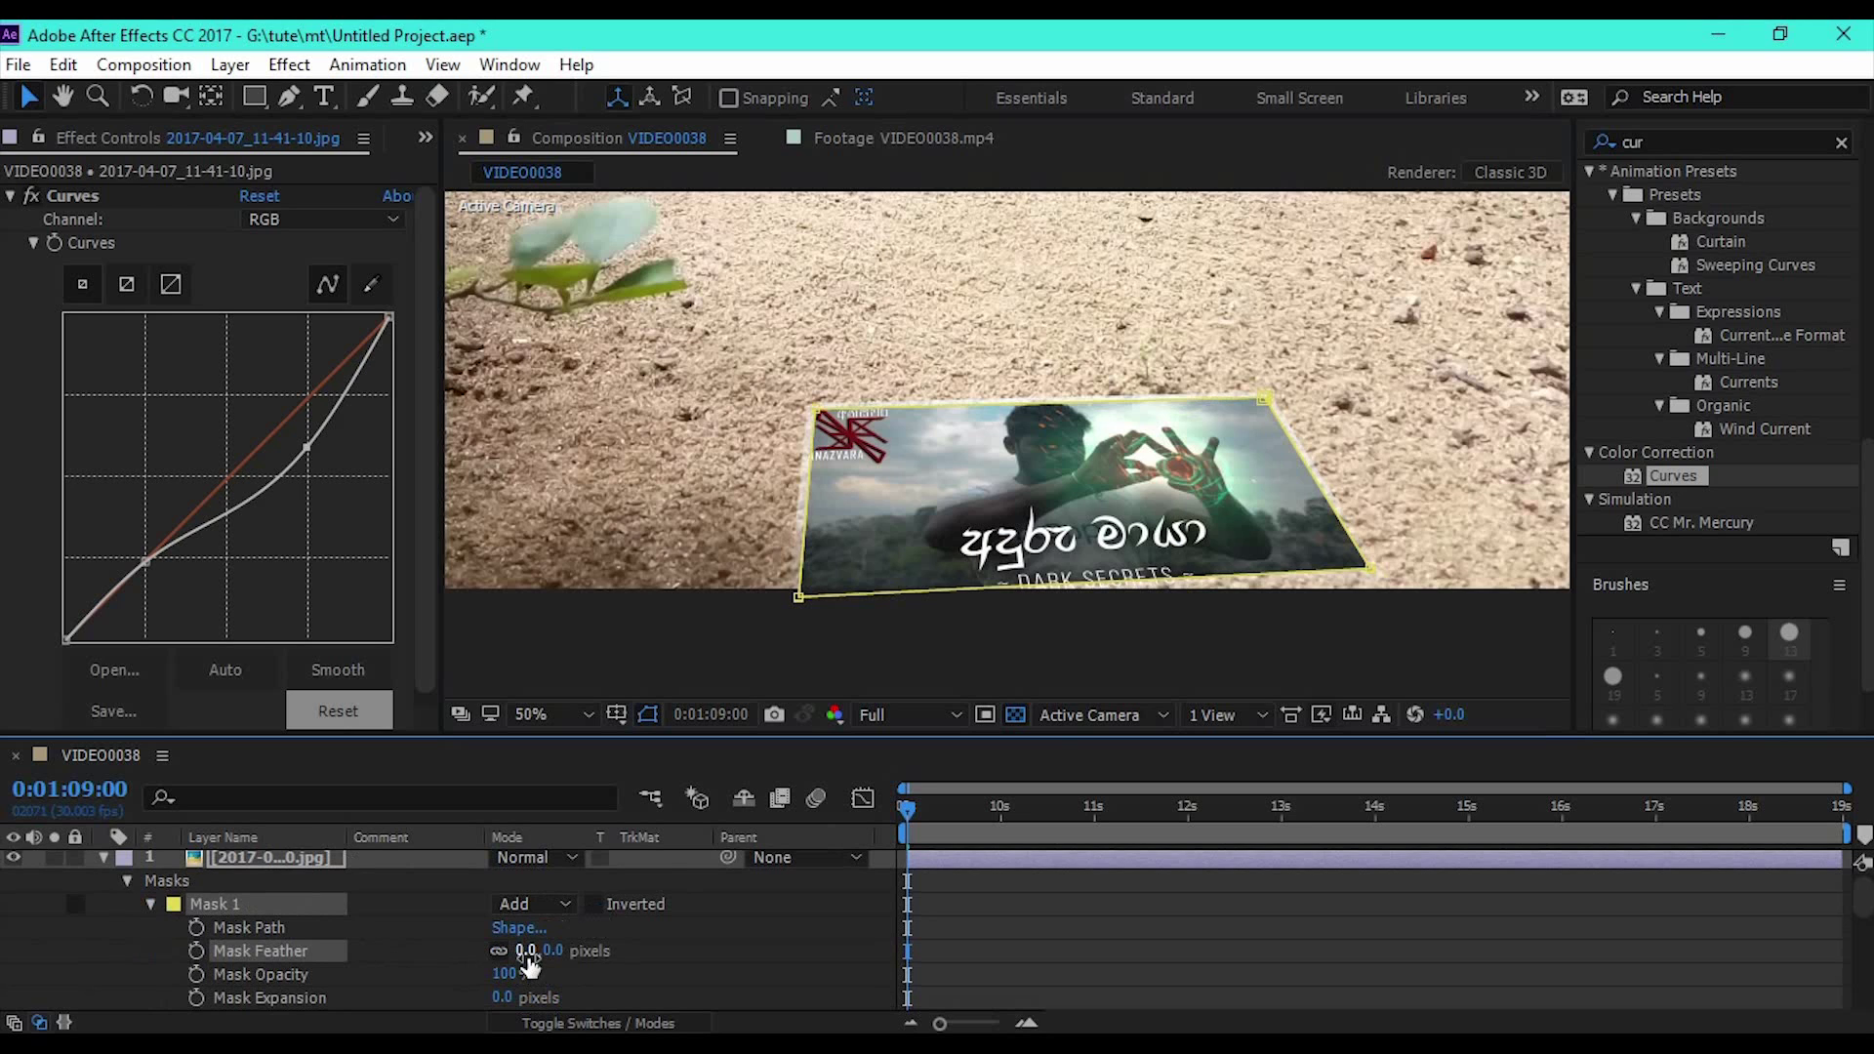
pyautogui.moveTo(529, 951); pyautogui.dragTo(632, 960)
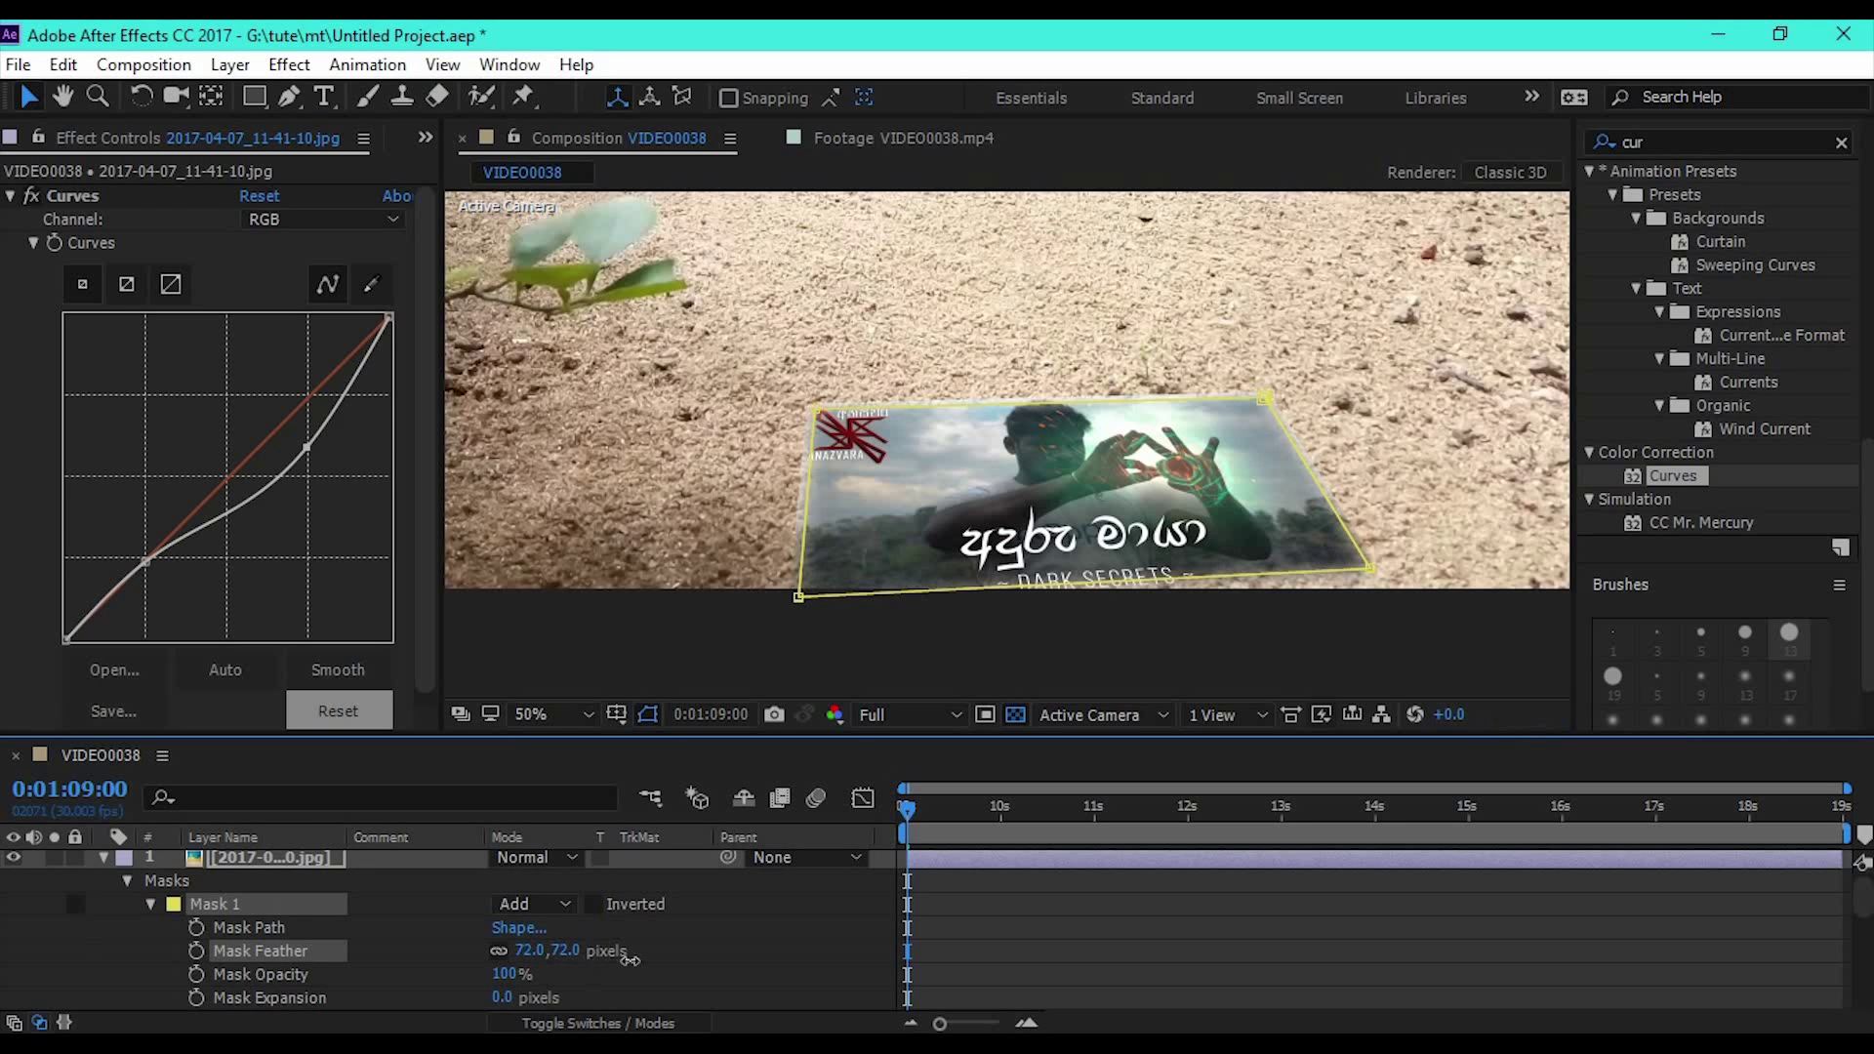
pyautogui.moveTo(637, 960); pyautogui.dragTo(652, 961)
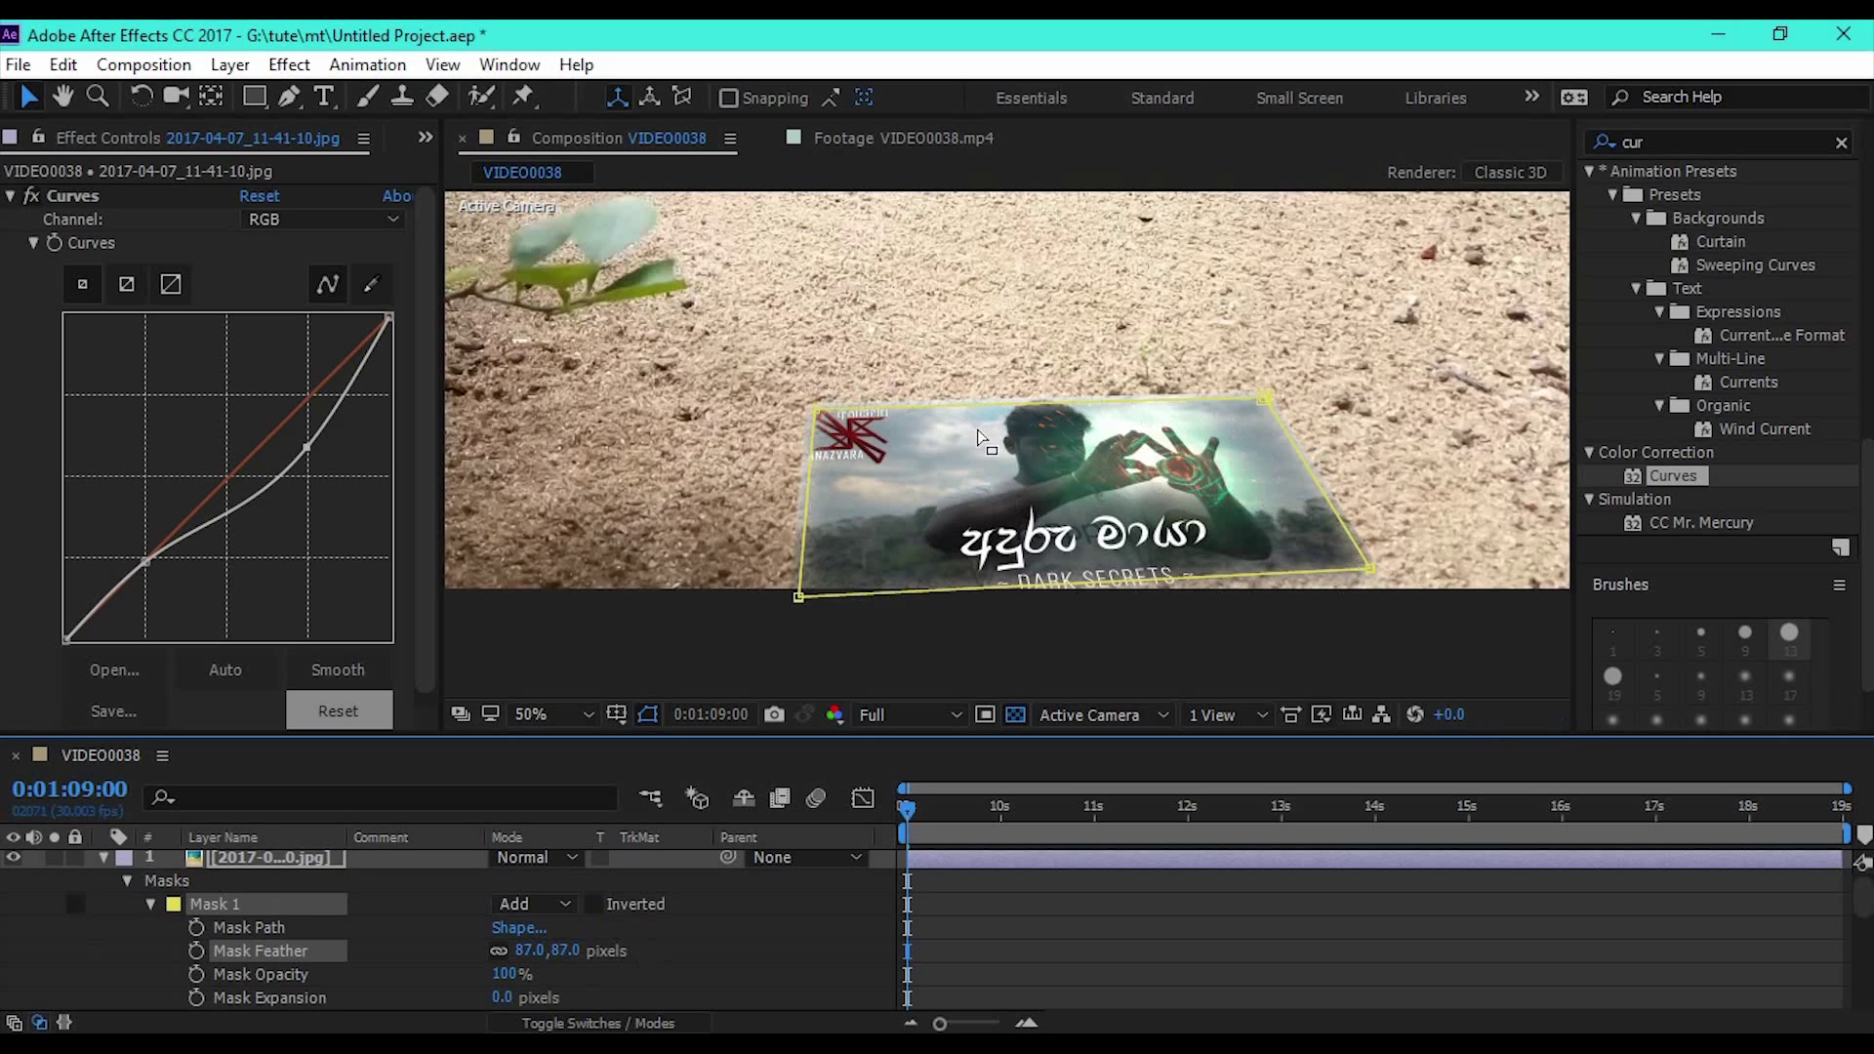
# - Hide the mask outline, push the feather up to 269 px, and zoom the view to 25%
pyautogui.click(924, 666)
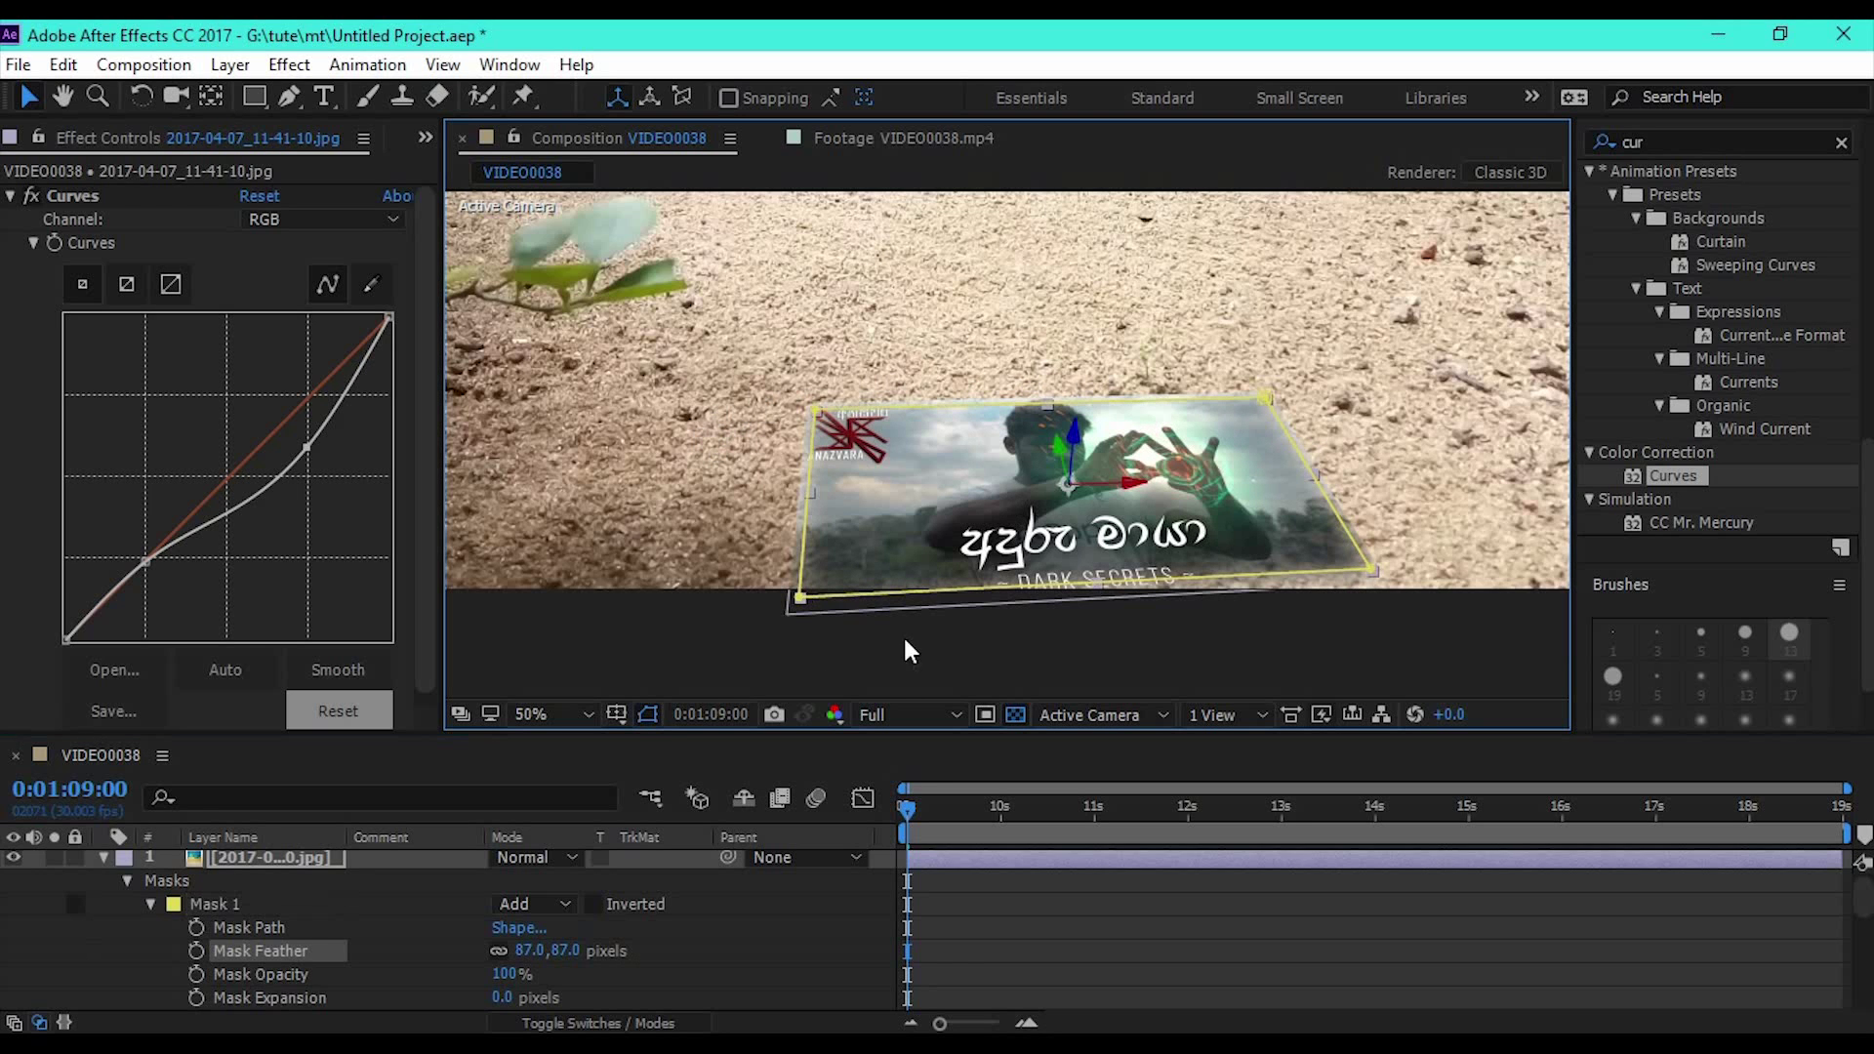
pyautogui.click(648, 715)
pyautogui.click(1128, 667)
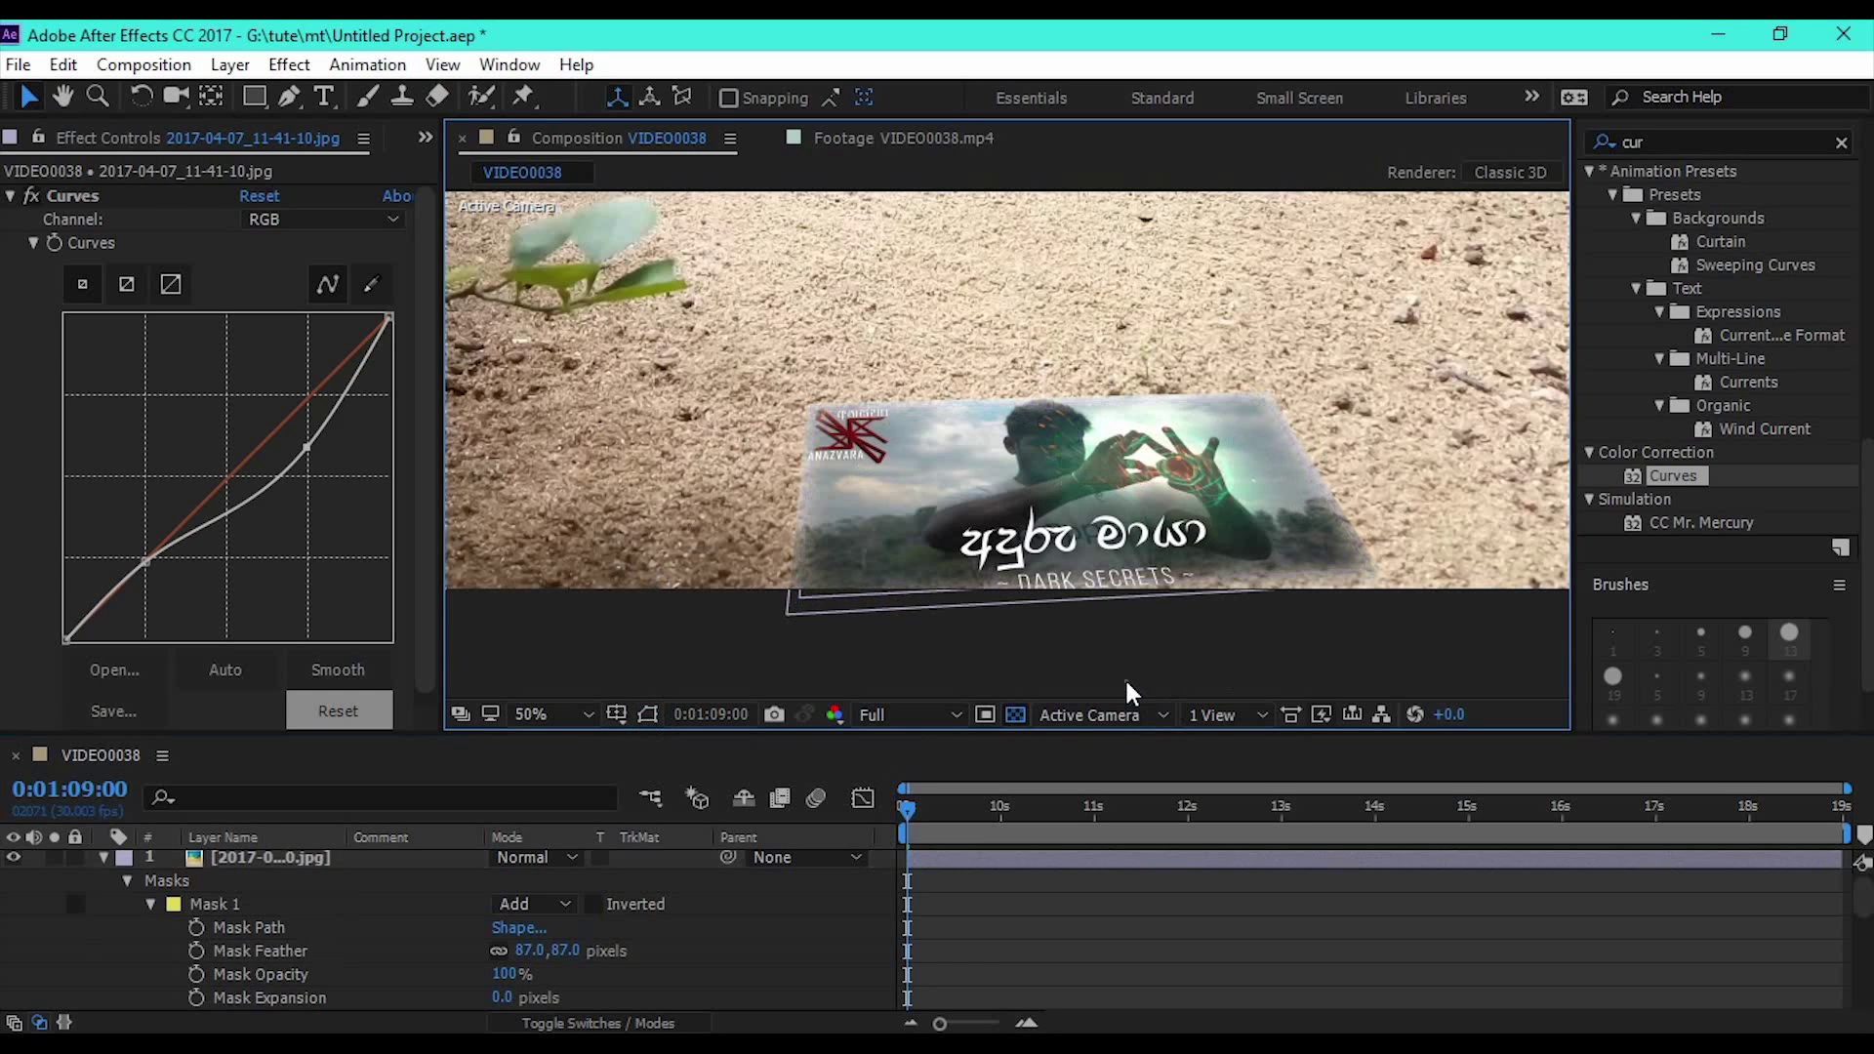
pyautogui.moveTo(528, 951); pyautogui.dragTo(496, 951)
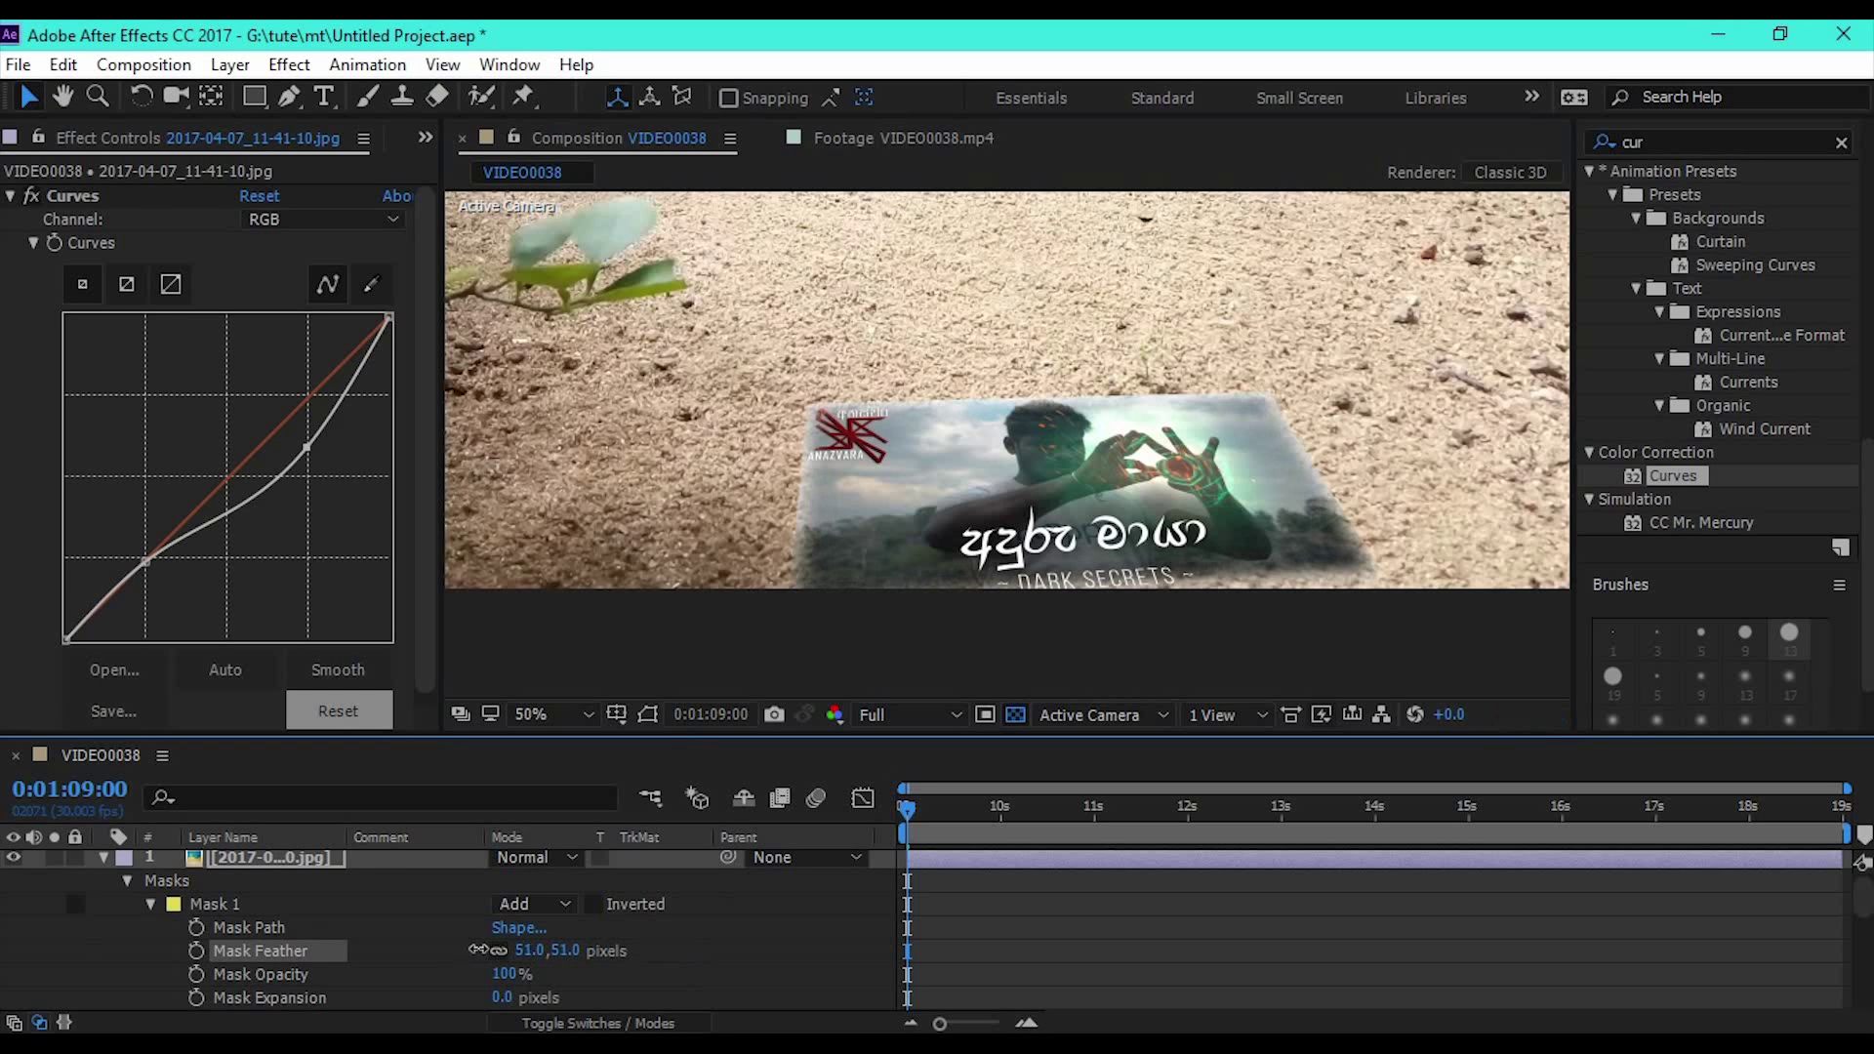
pyautogui.moveTo(488, 950); pyautogui.dragTo(586, 962)
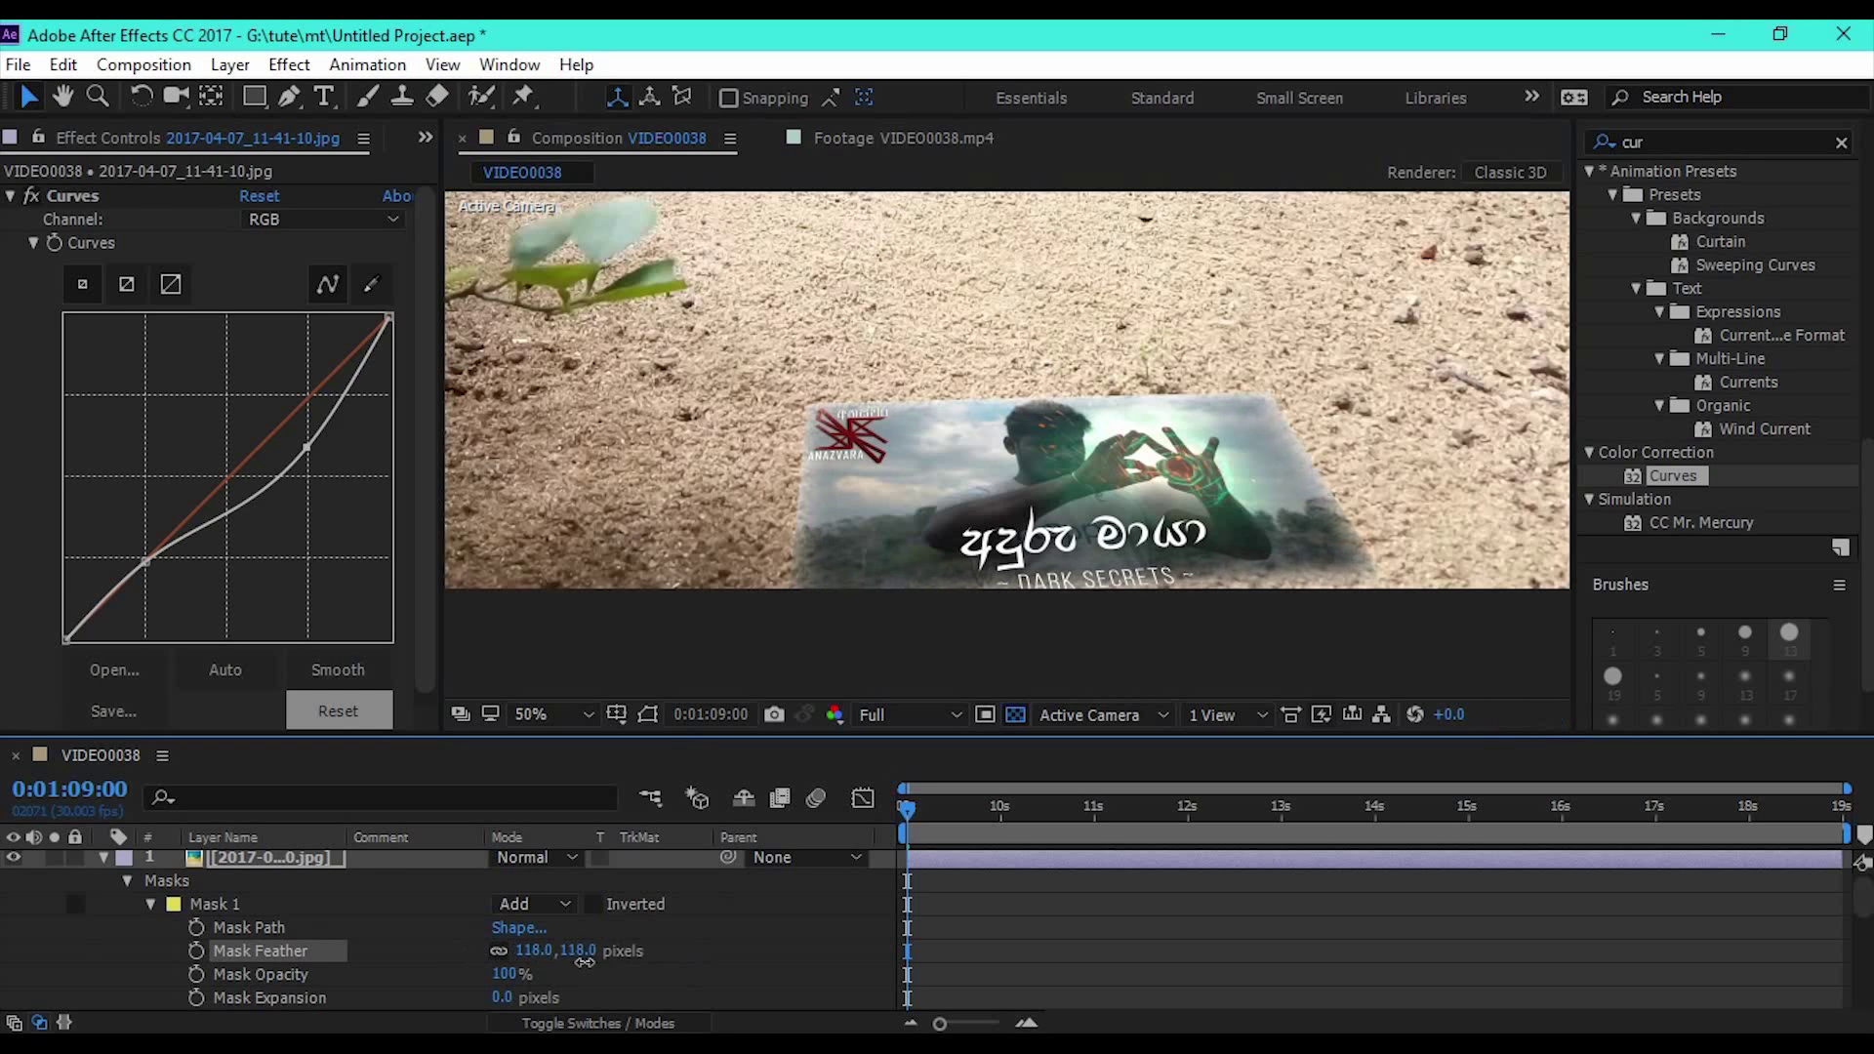
pyautogui.moveTo(586, 962); pyautogui.dragTo(806, 973)
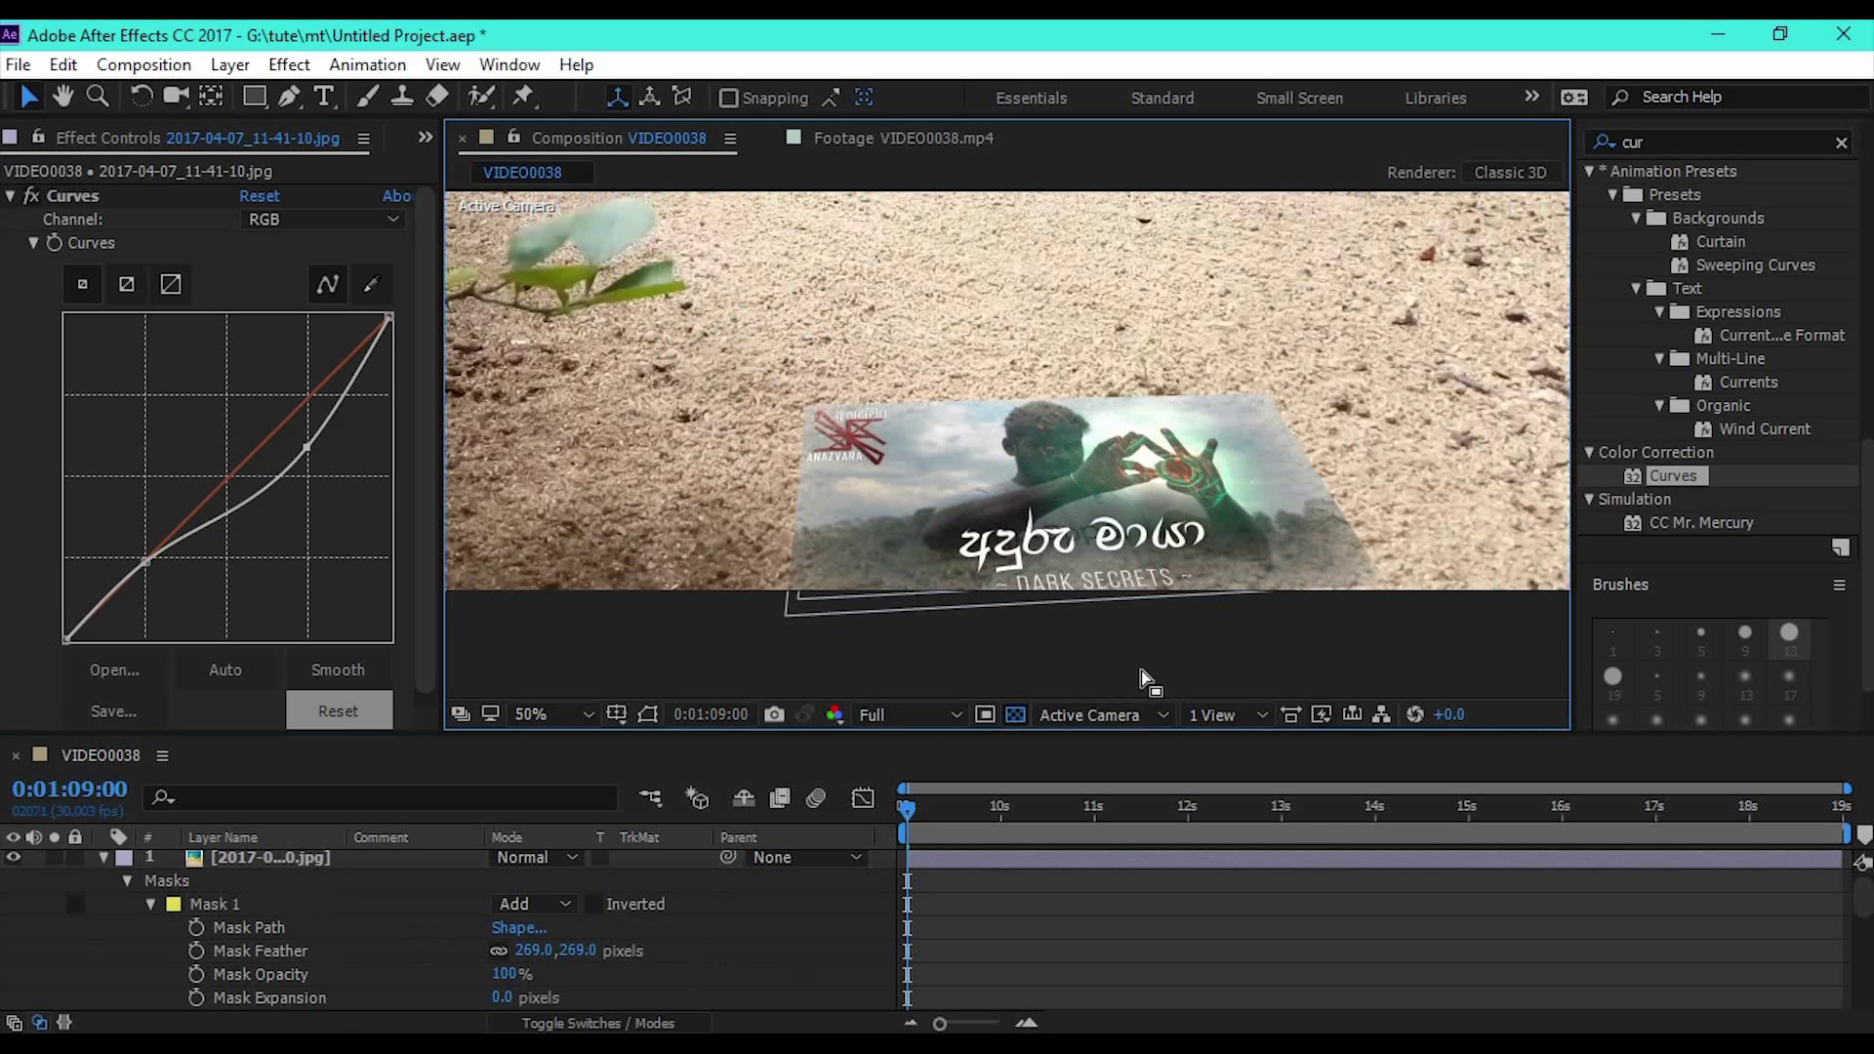
pyautogui.click(1142, 681)
pyautogui.press(',')
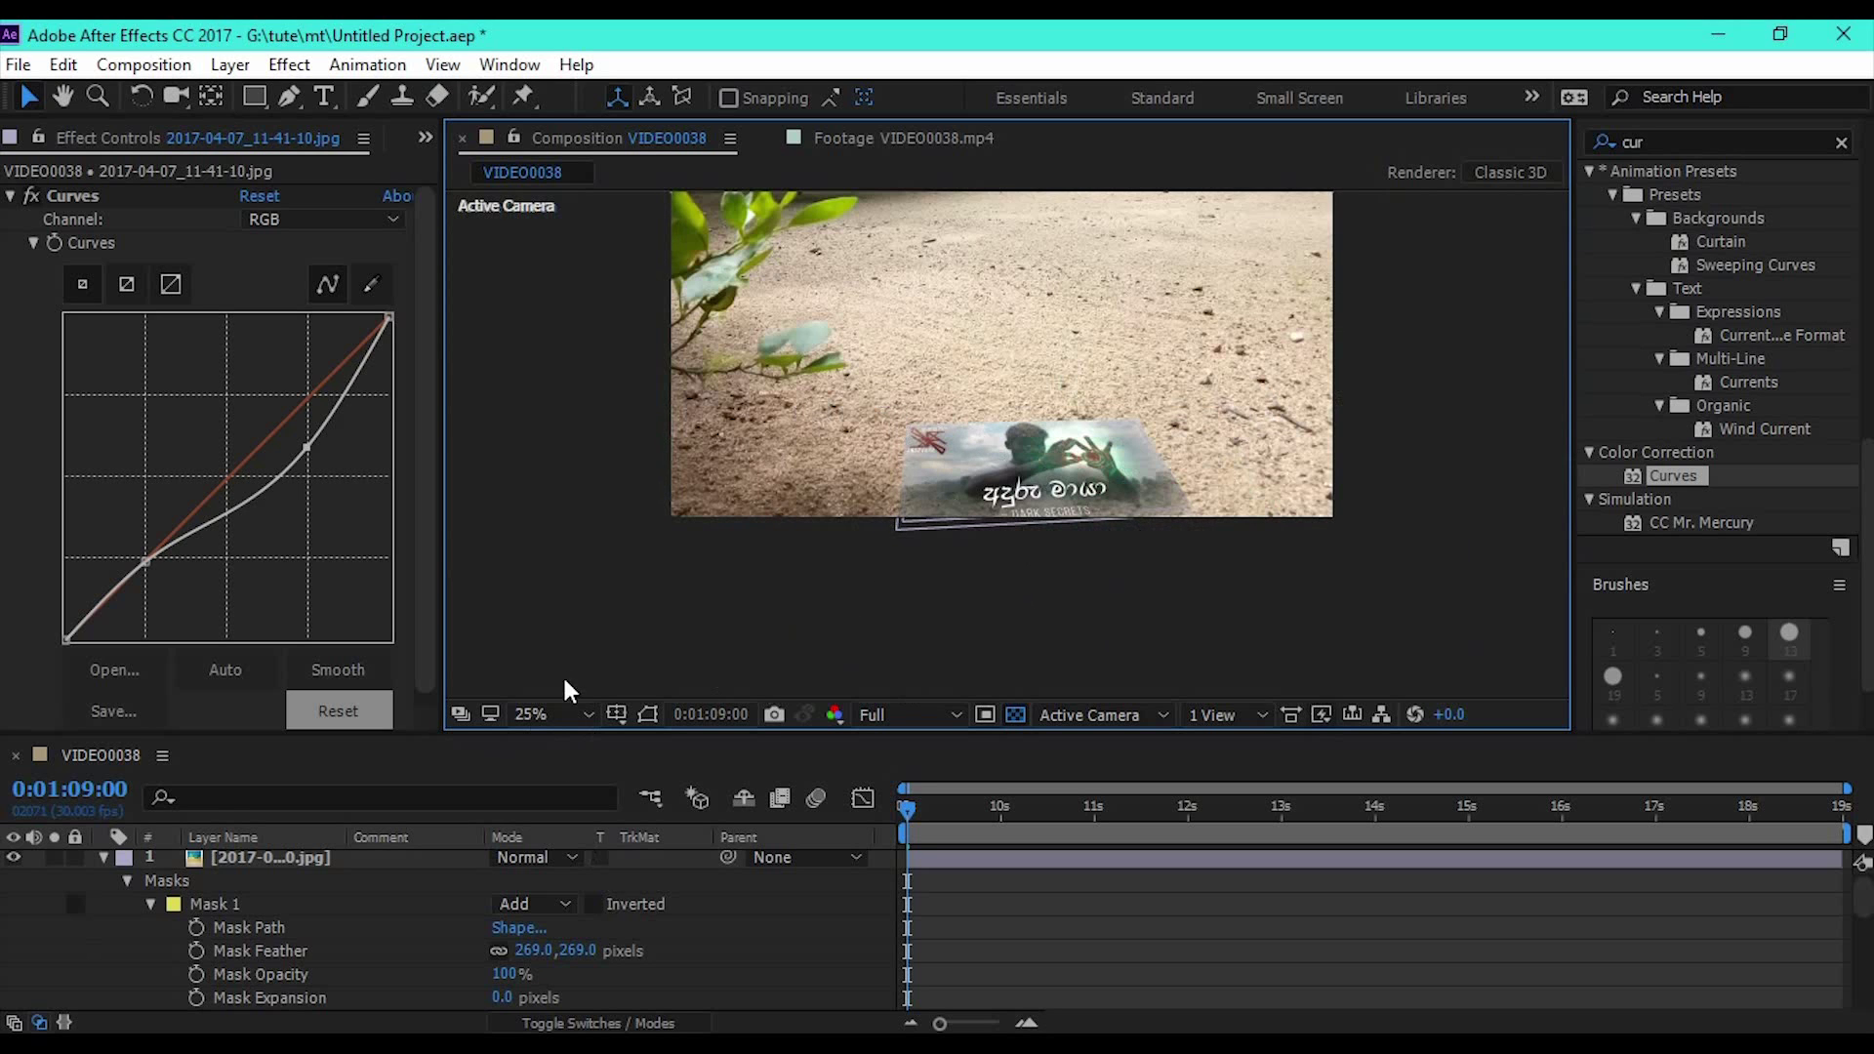
# - Collapse the image layer and create Adjustment Layer 1 at the top of the timeline
pyautogui.click(105, 877)
pyautogui.click(105, 863)
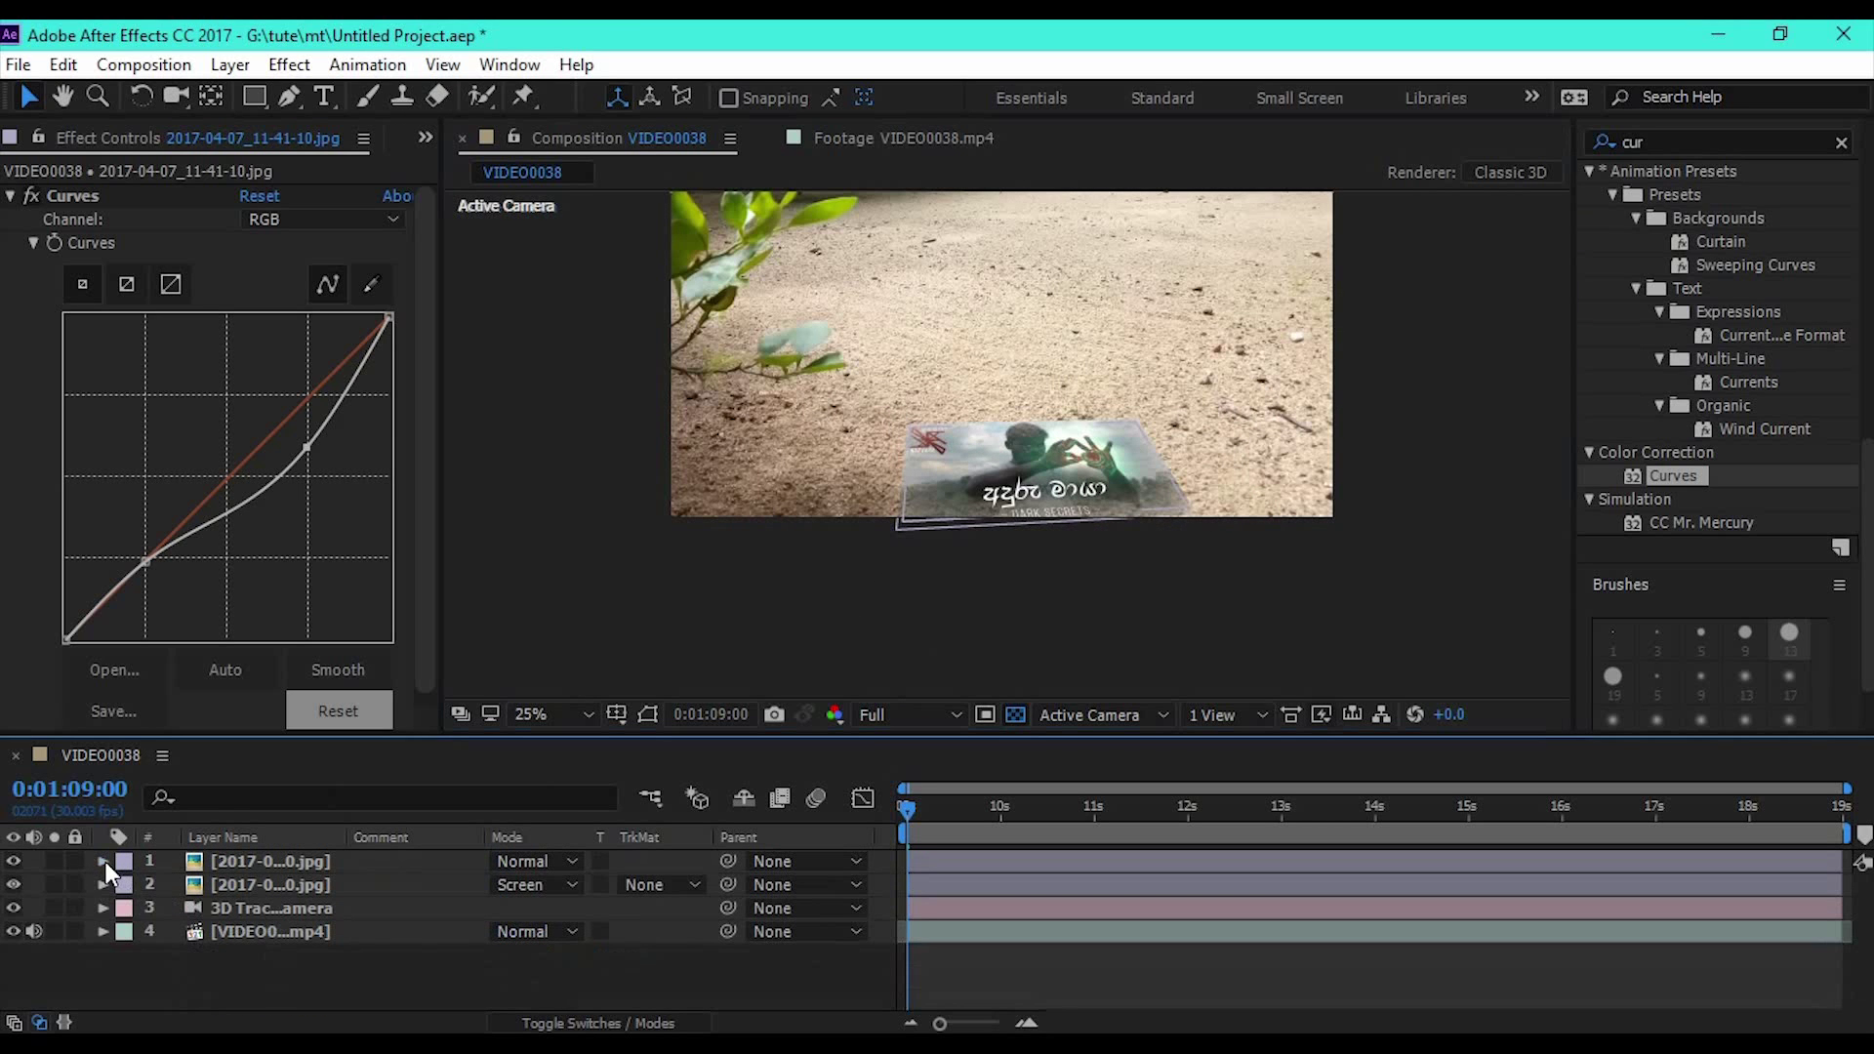
pyautogui.rightClick(281, 975)
pyautogui.moveTo(439, 716)
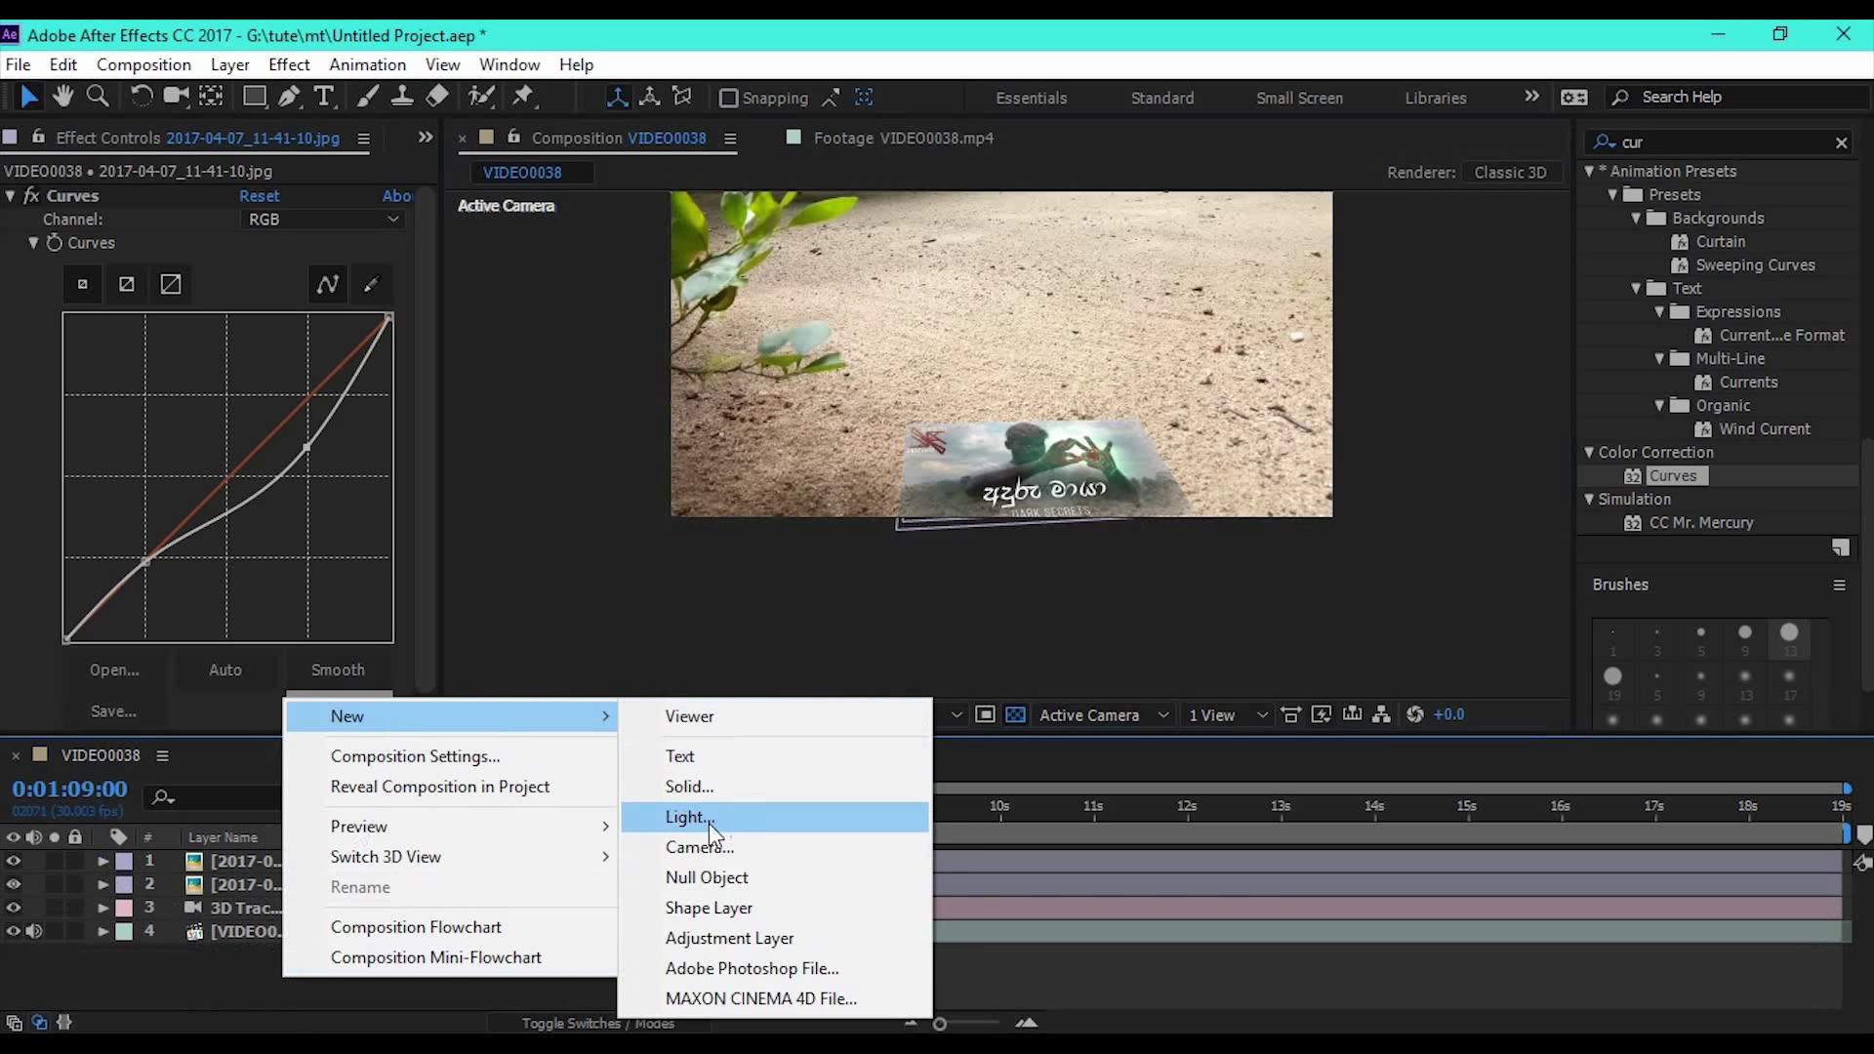
pyautogui.click(224, 1010)
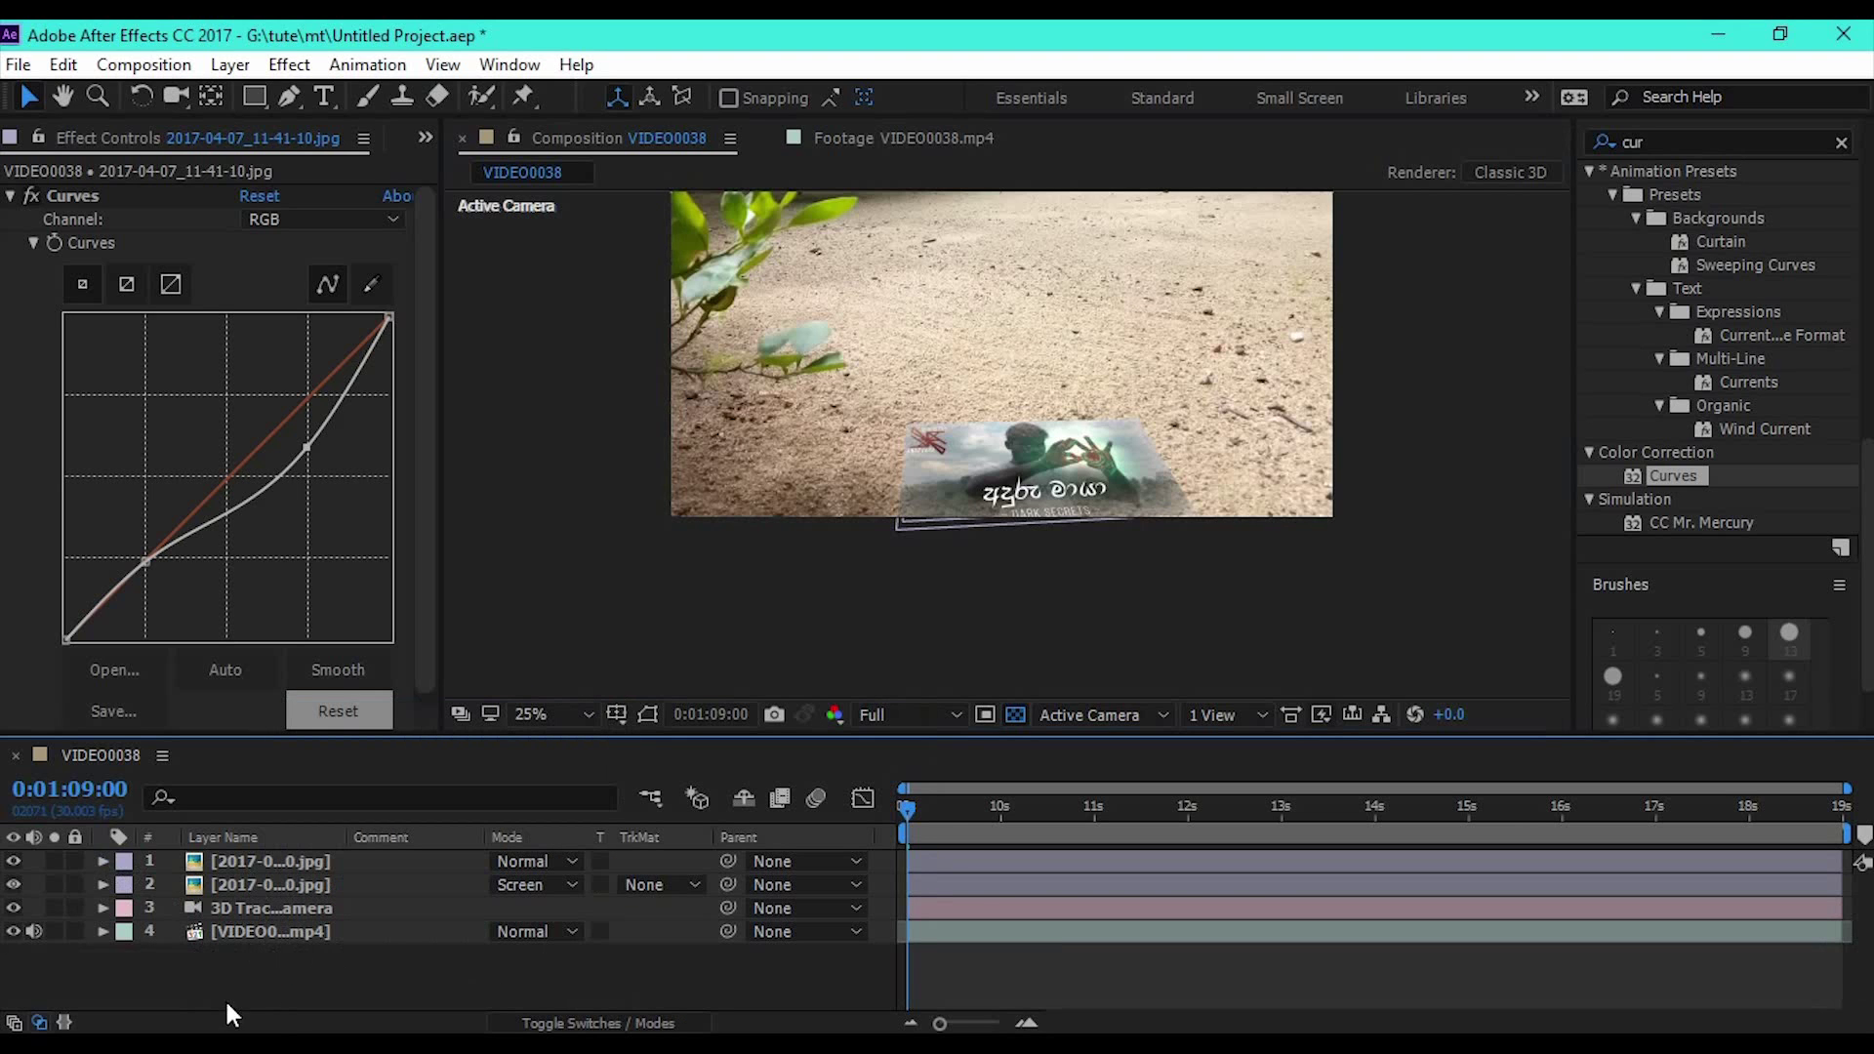
pyautogui.rightClick(186, 964)
pyautogui.moveTo(252, 706)
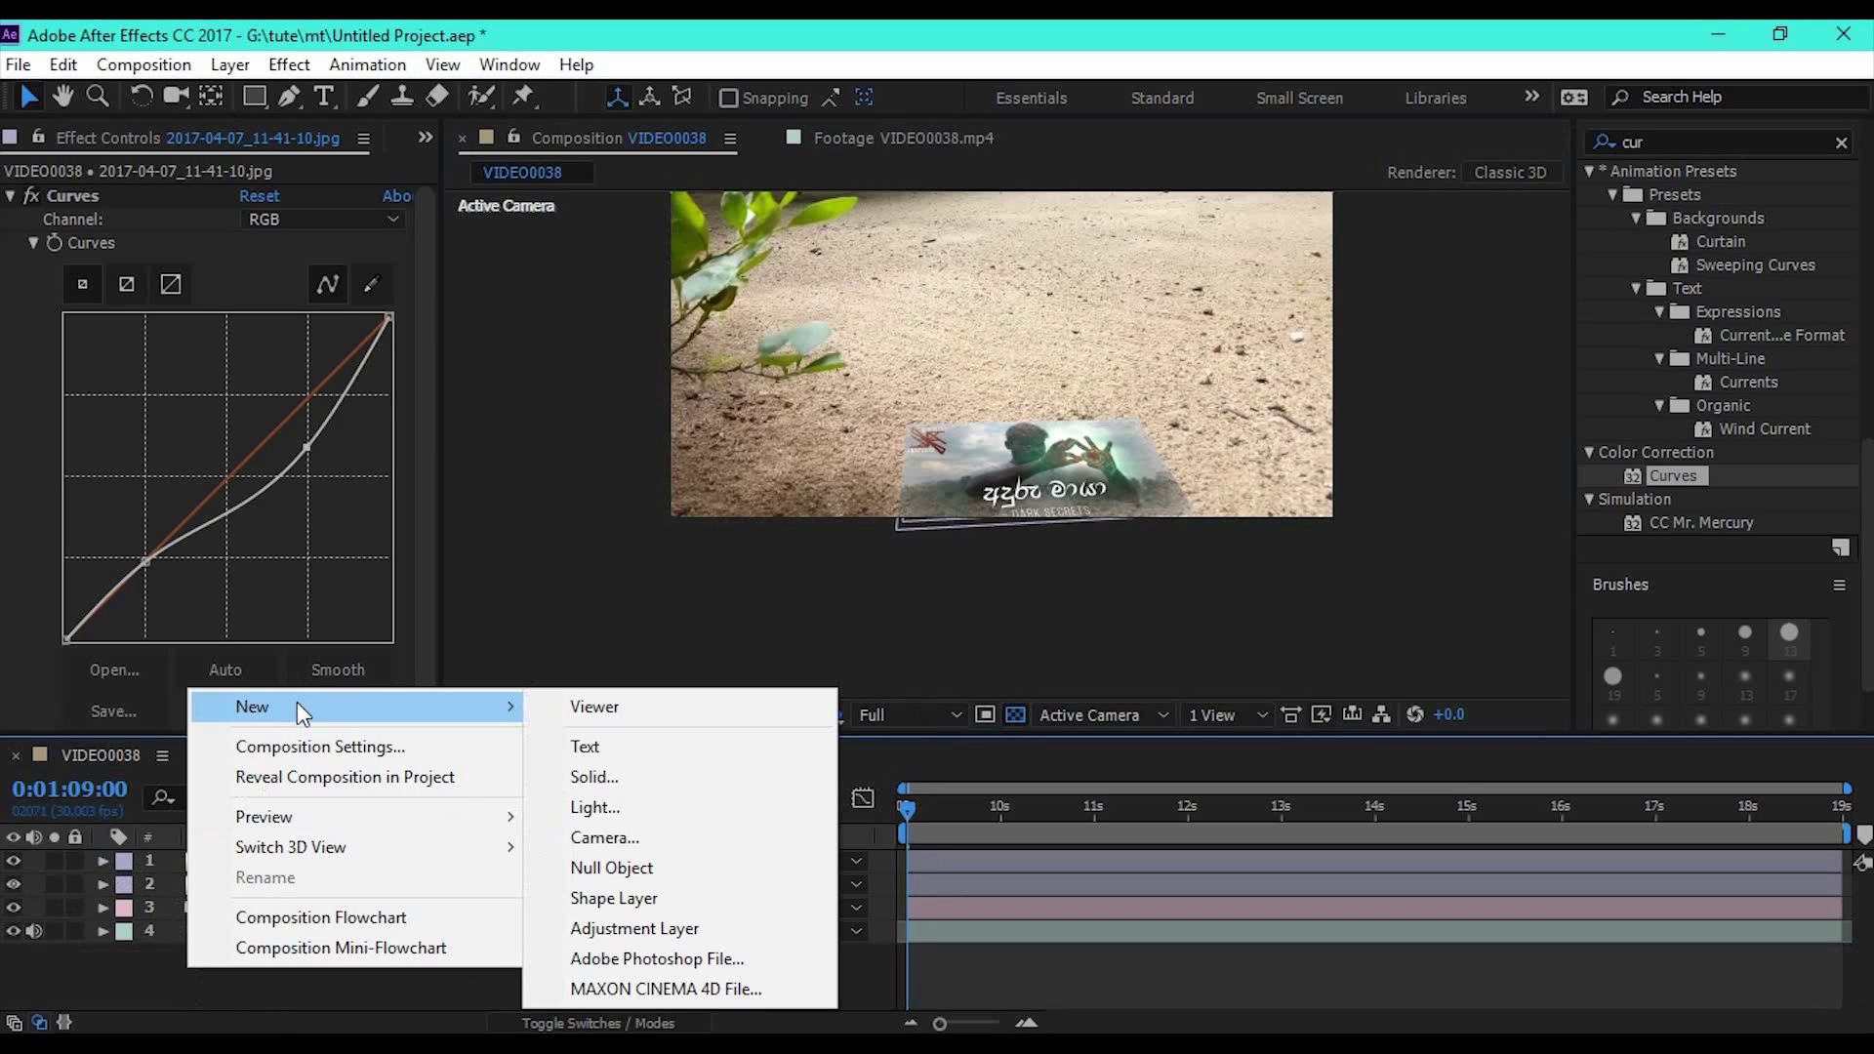
pyautogui.click(635, 929)
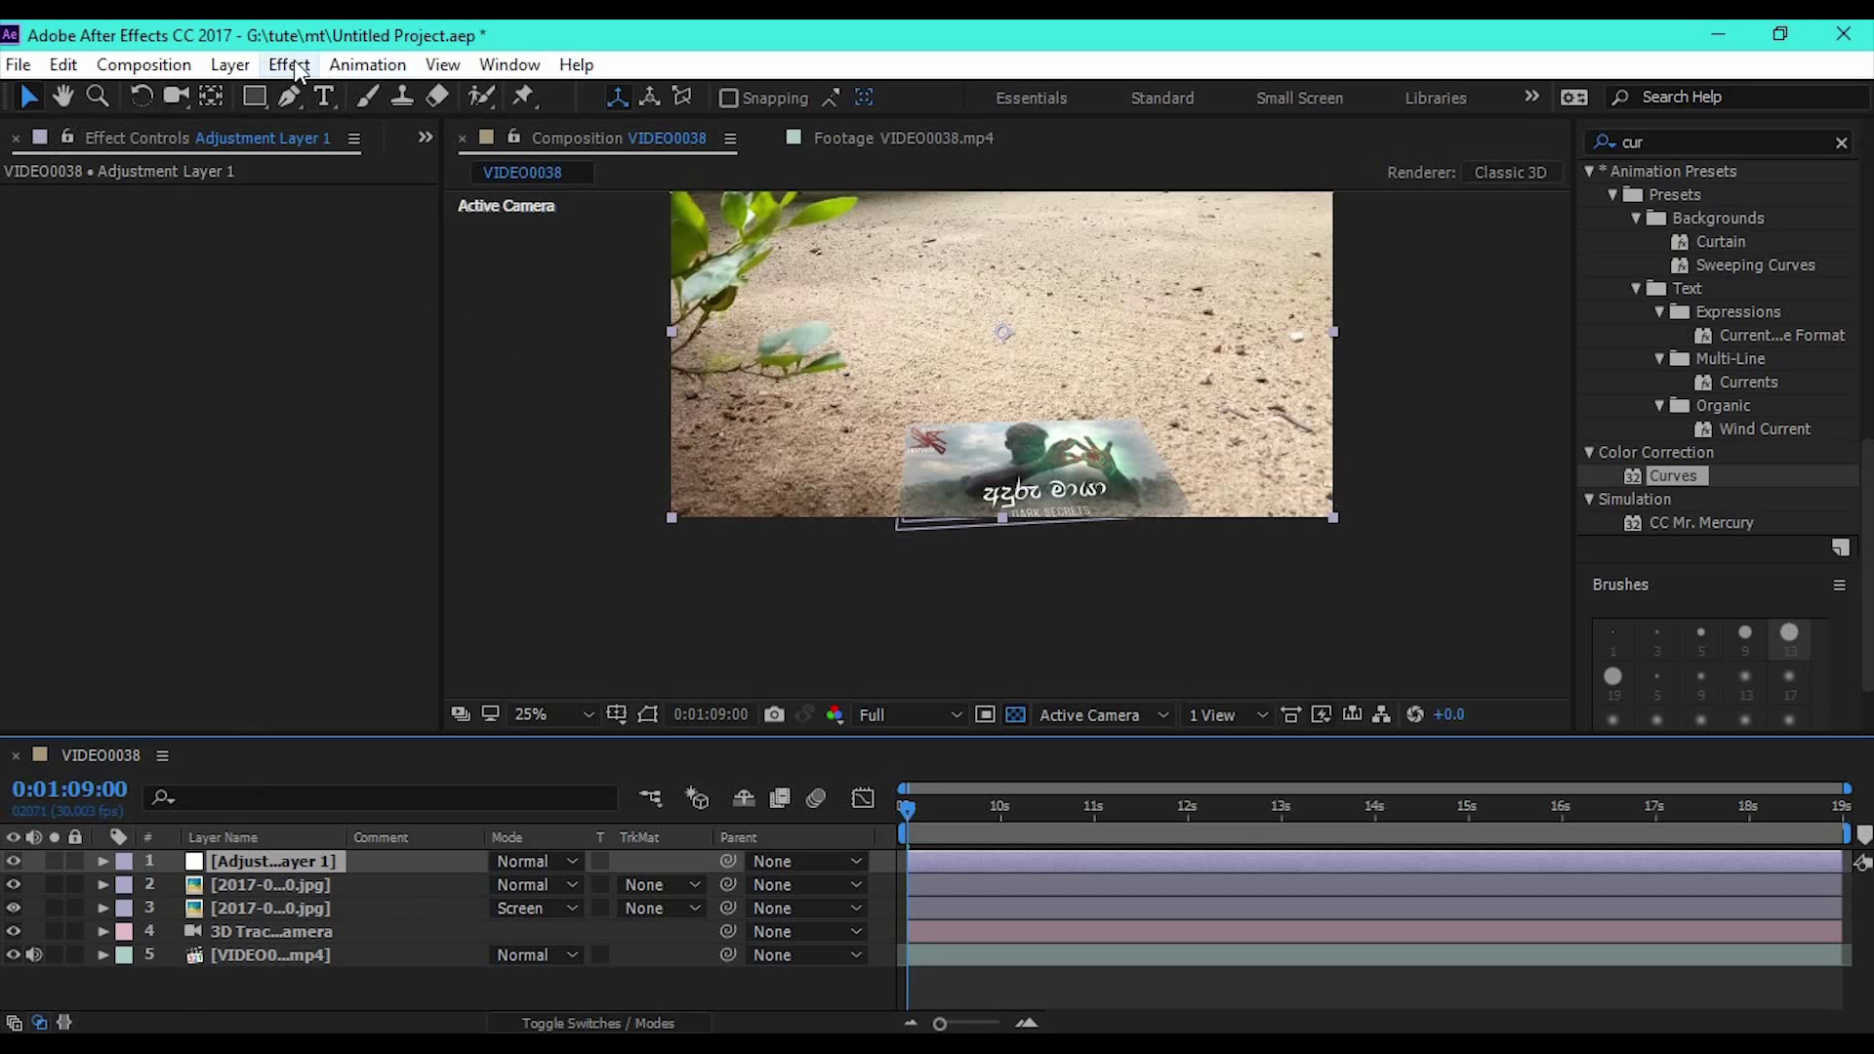
# - Apply a Warming Filter (LBA) Photo Filter at 60% density to Adjustment Layer 1
pyautogui.click(293, 366)
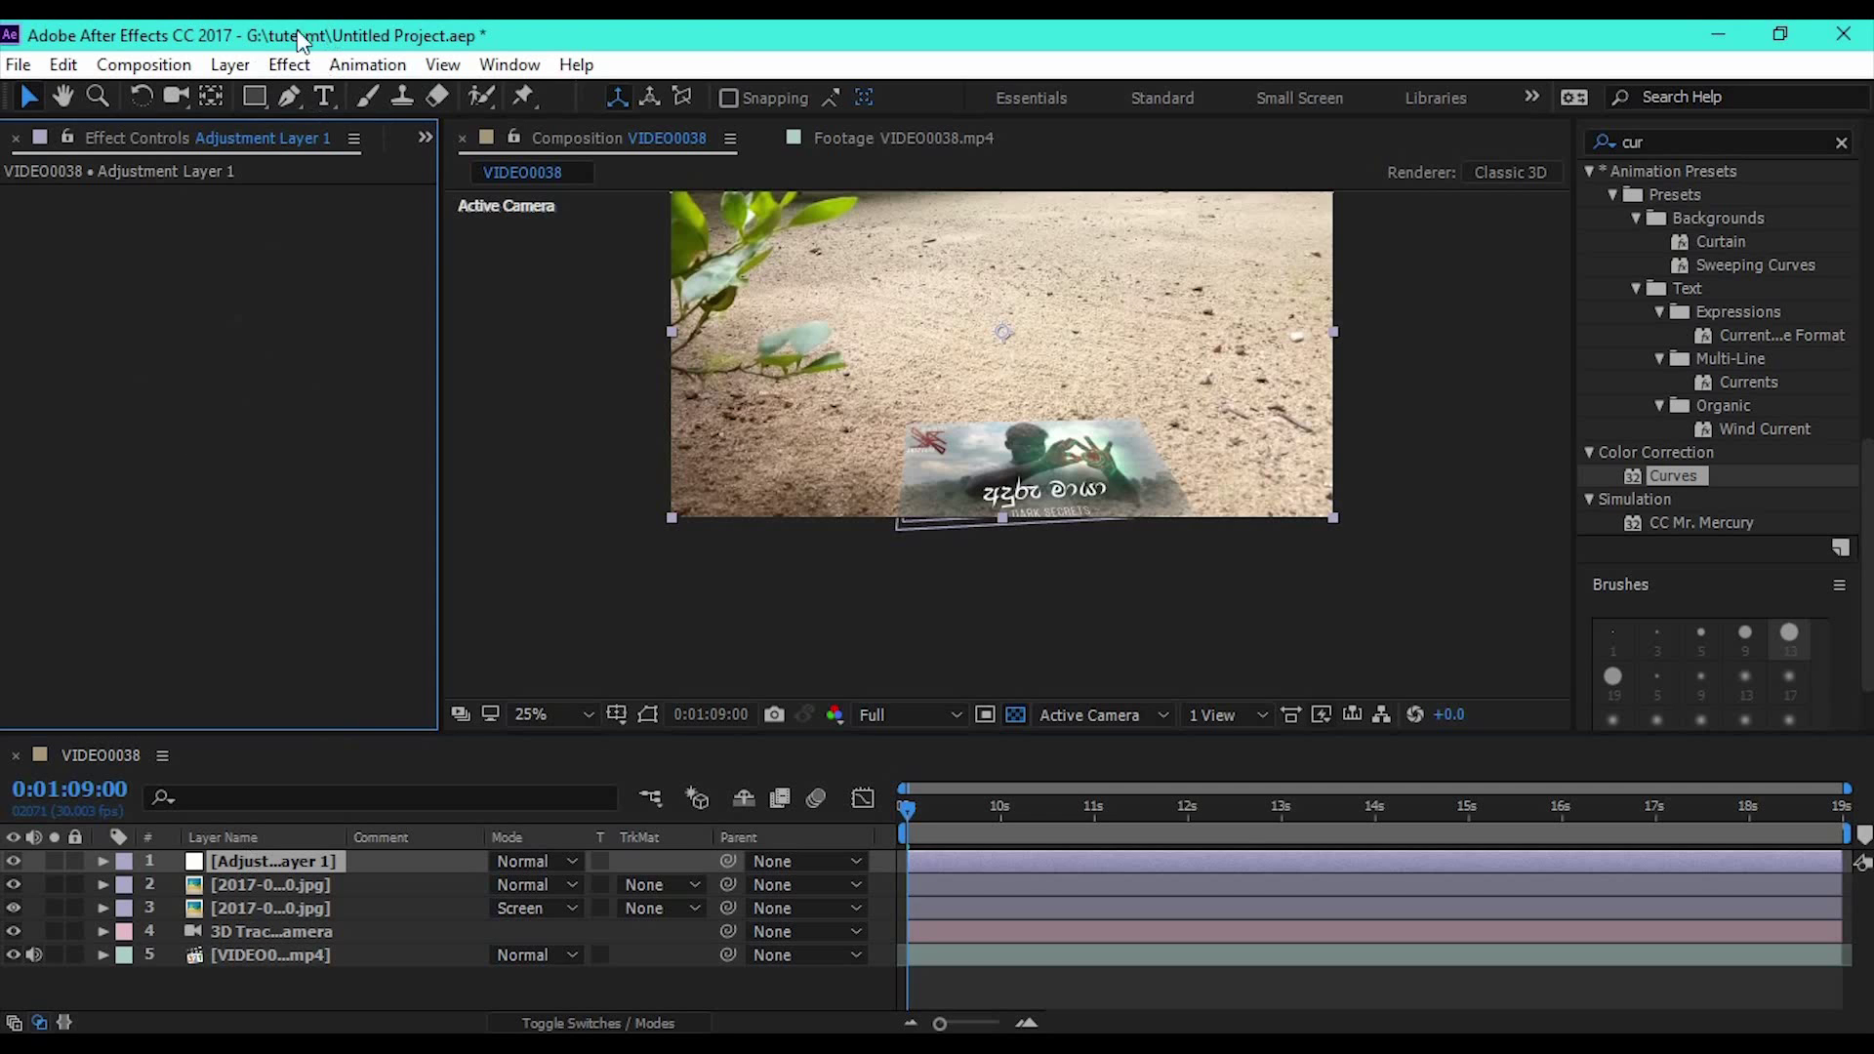
pyautogui.click(287, 66)
pyautogui.moveTo(428, 301)
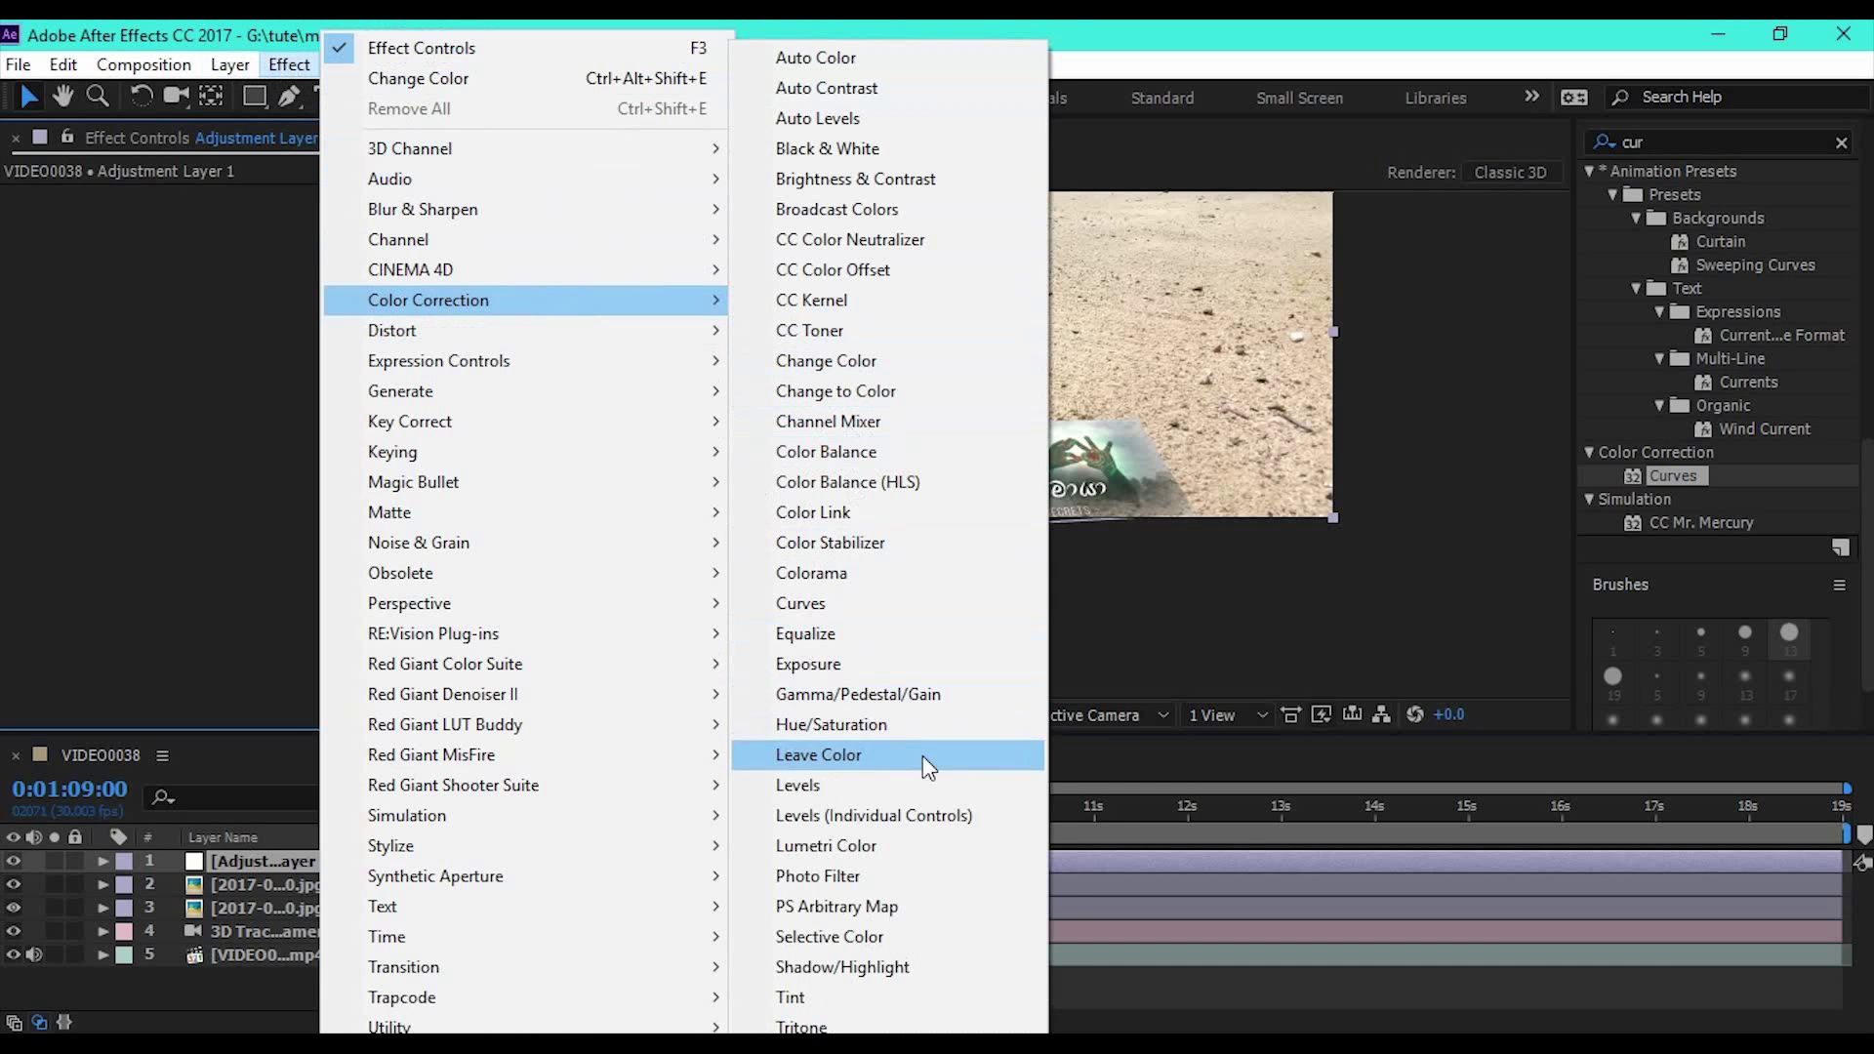
pyautogui.click(817, 876)
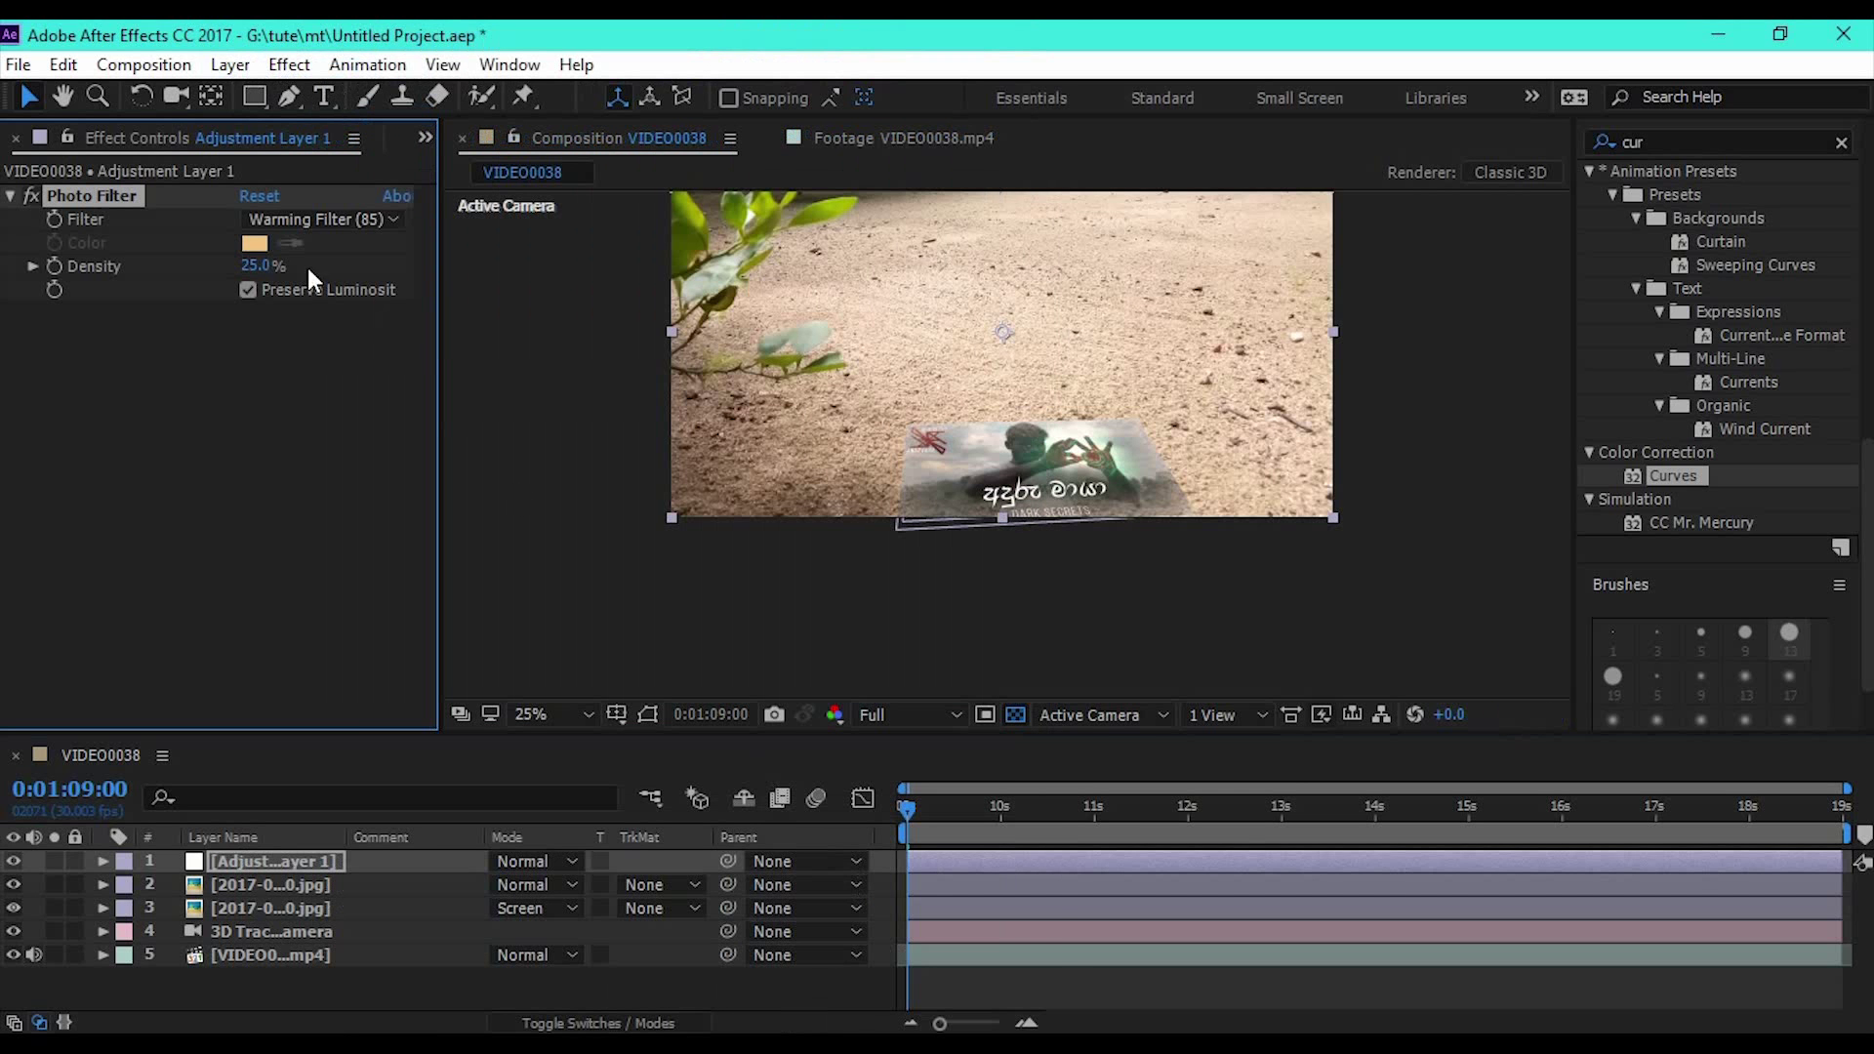
pyautogui.moveTo(257, 269)
pyautogui.mouseDown()
pyautogui.moveTo(331, 276)
pyautogui.moveTo(226, 270)
pyautogui.moveTo(279, 269)
pyautogui.mouseUp()
pyautogui.click(960, 587)
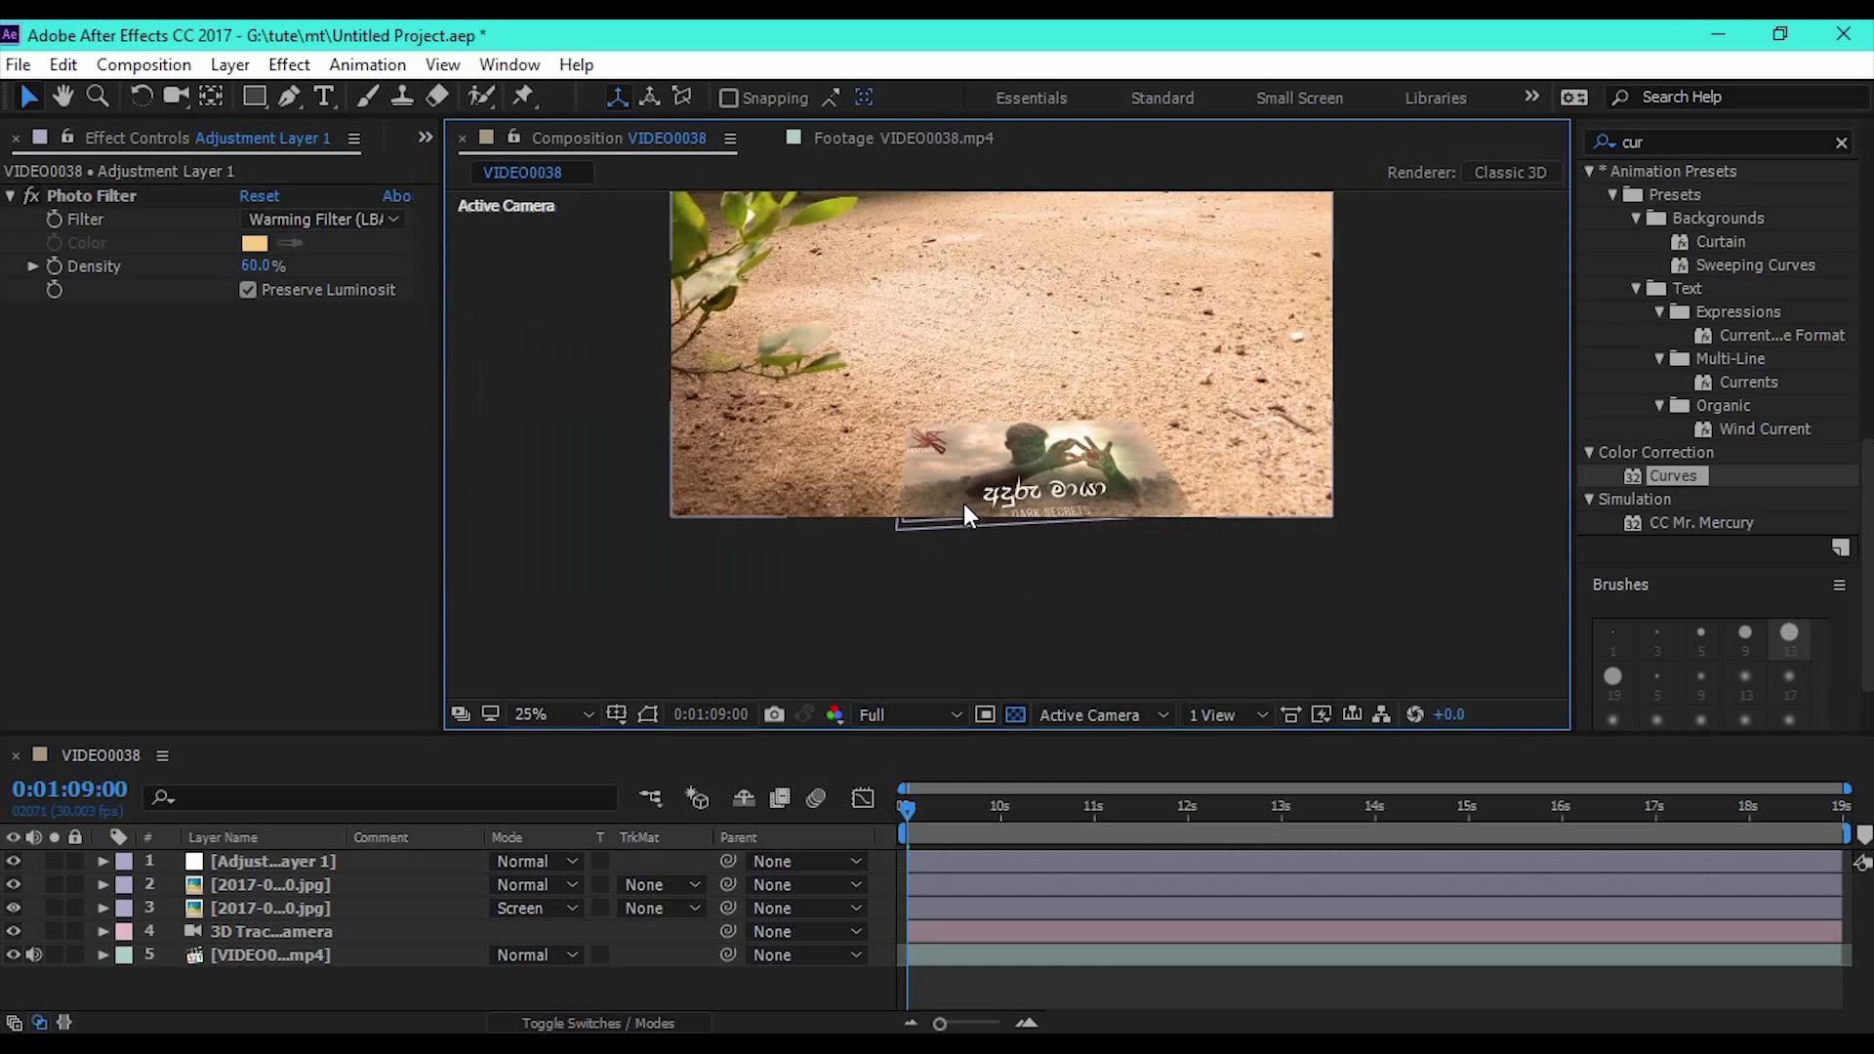
pyautogui.click(12, 861)
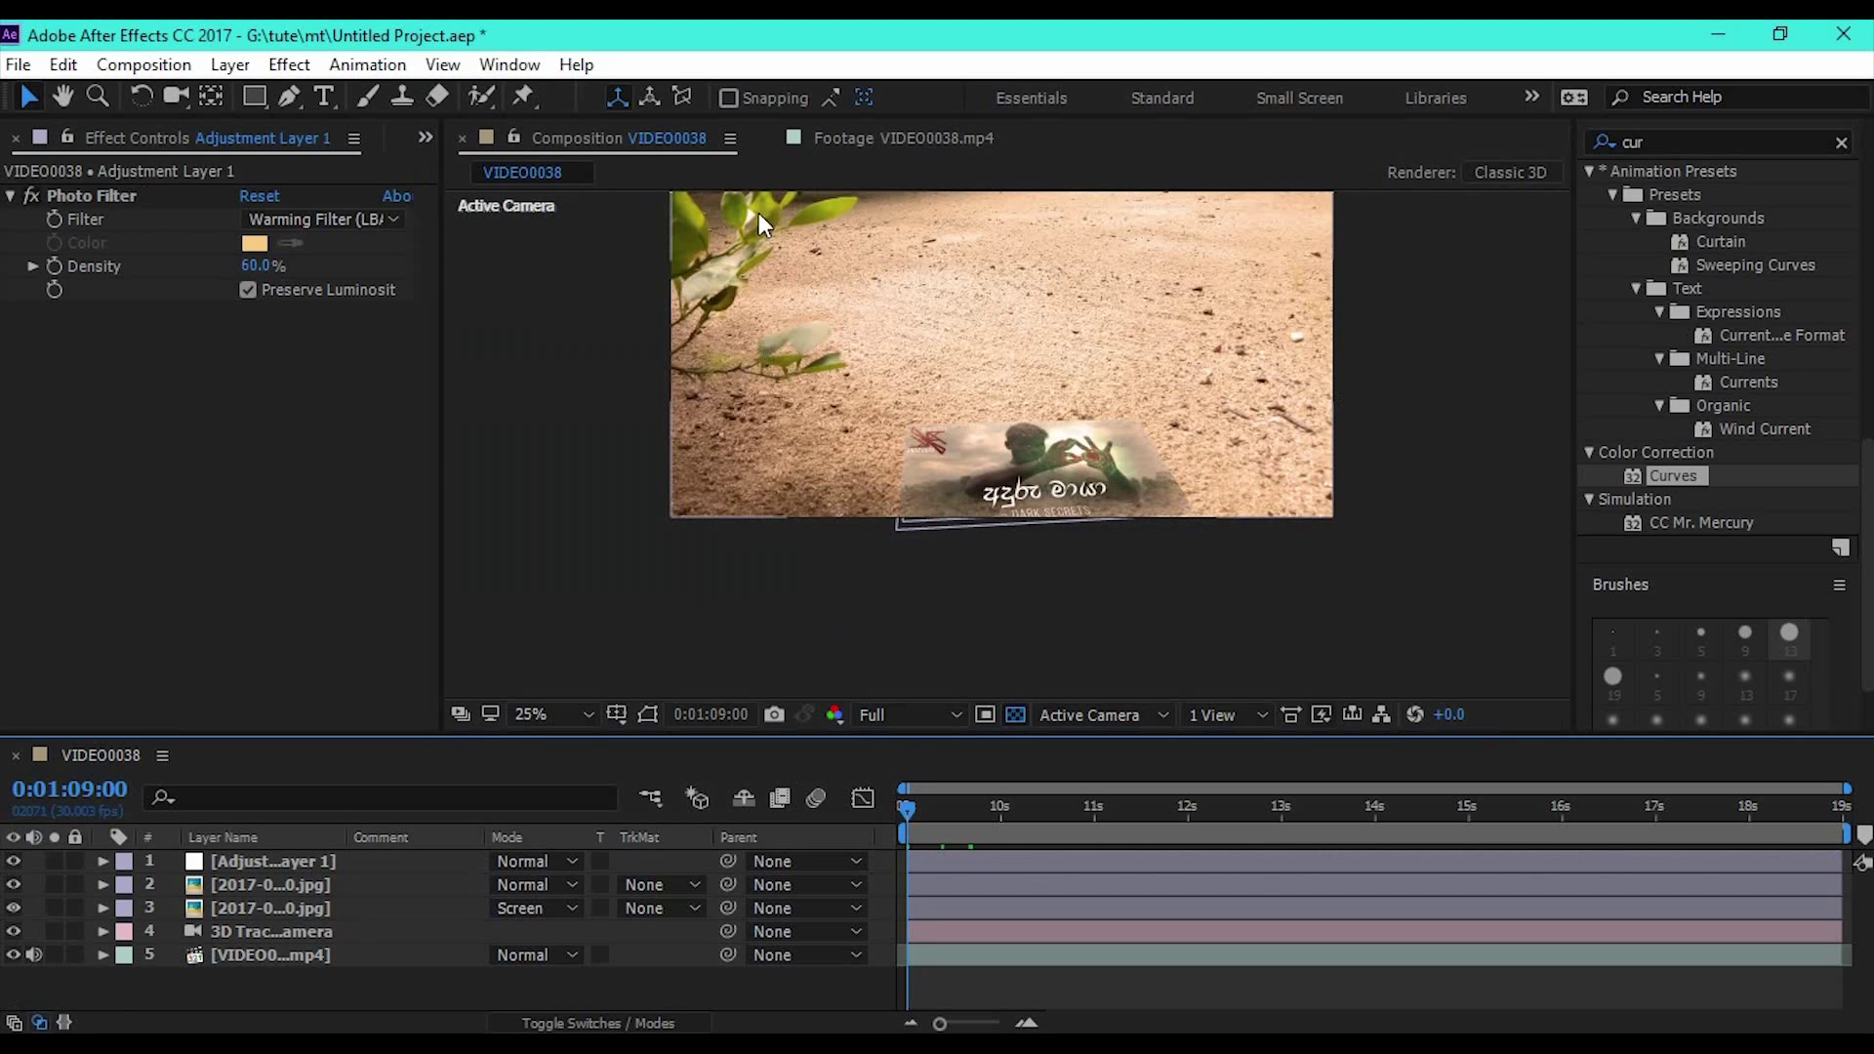
pyautogui.moveTo(1193, 247); pyautogui.dragTo(1178, 338)
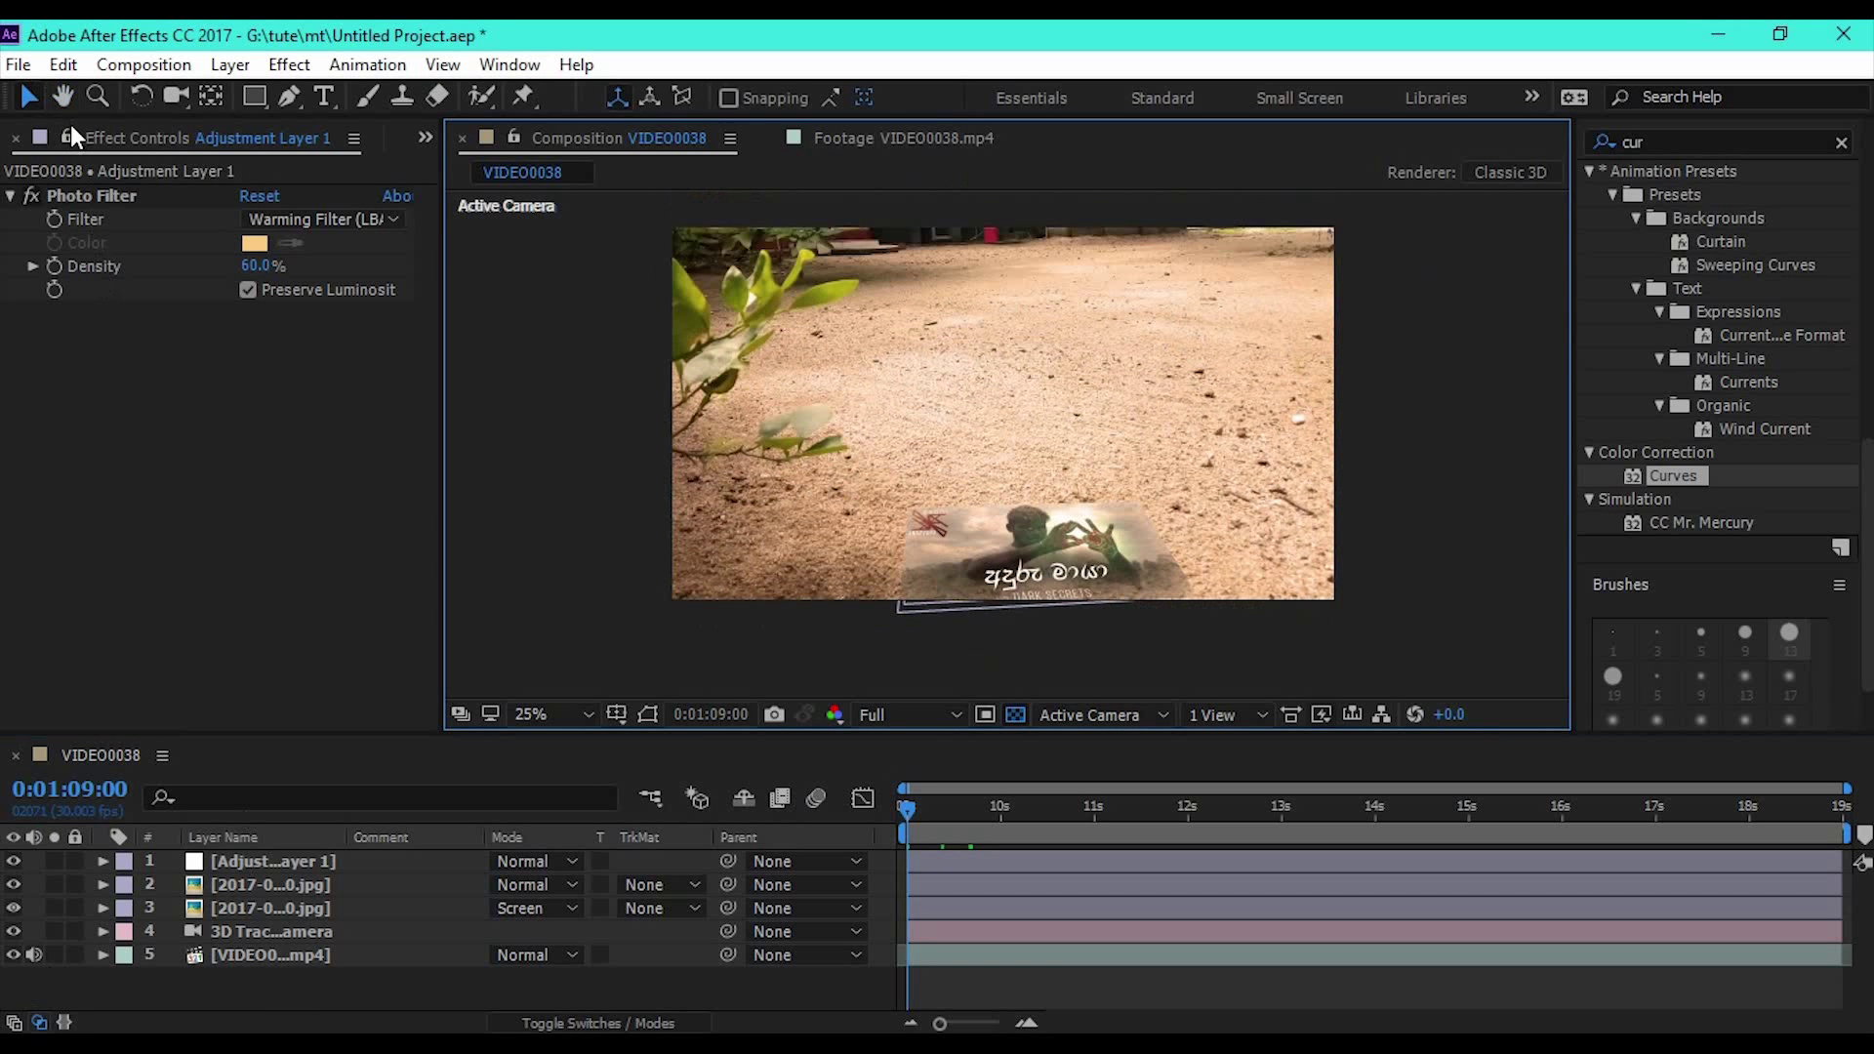
pyautogui.click(71, 131)
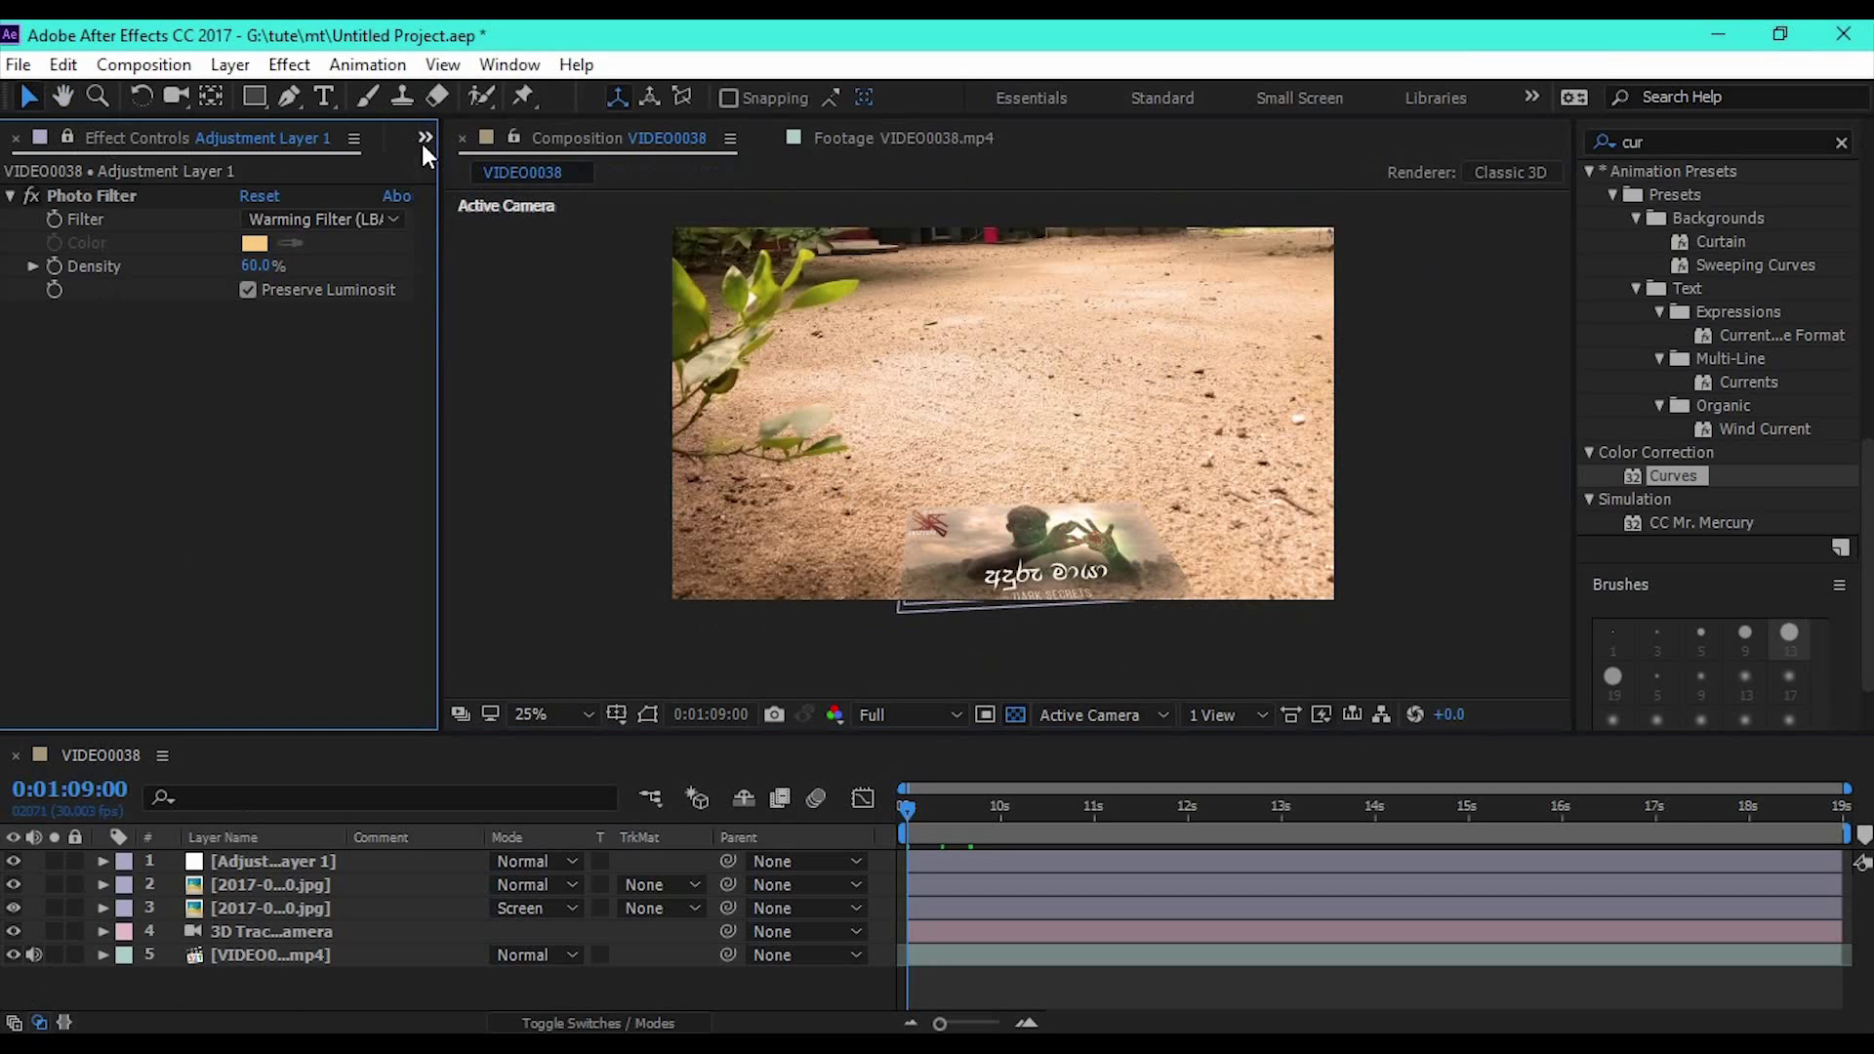
# - Create a black 1920×1080 solid, Black Solid 1, above all other layers
pyautogui.rightClick(176, 977)
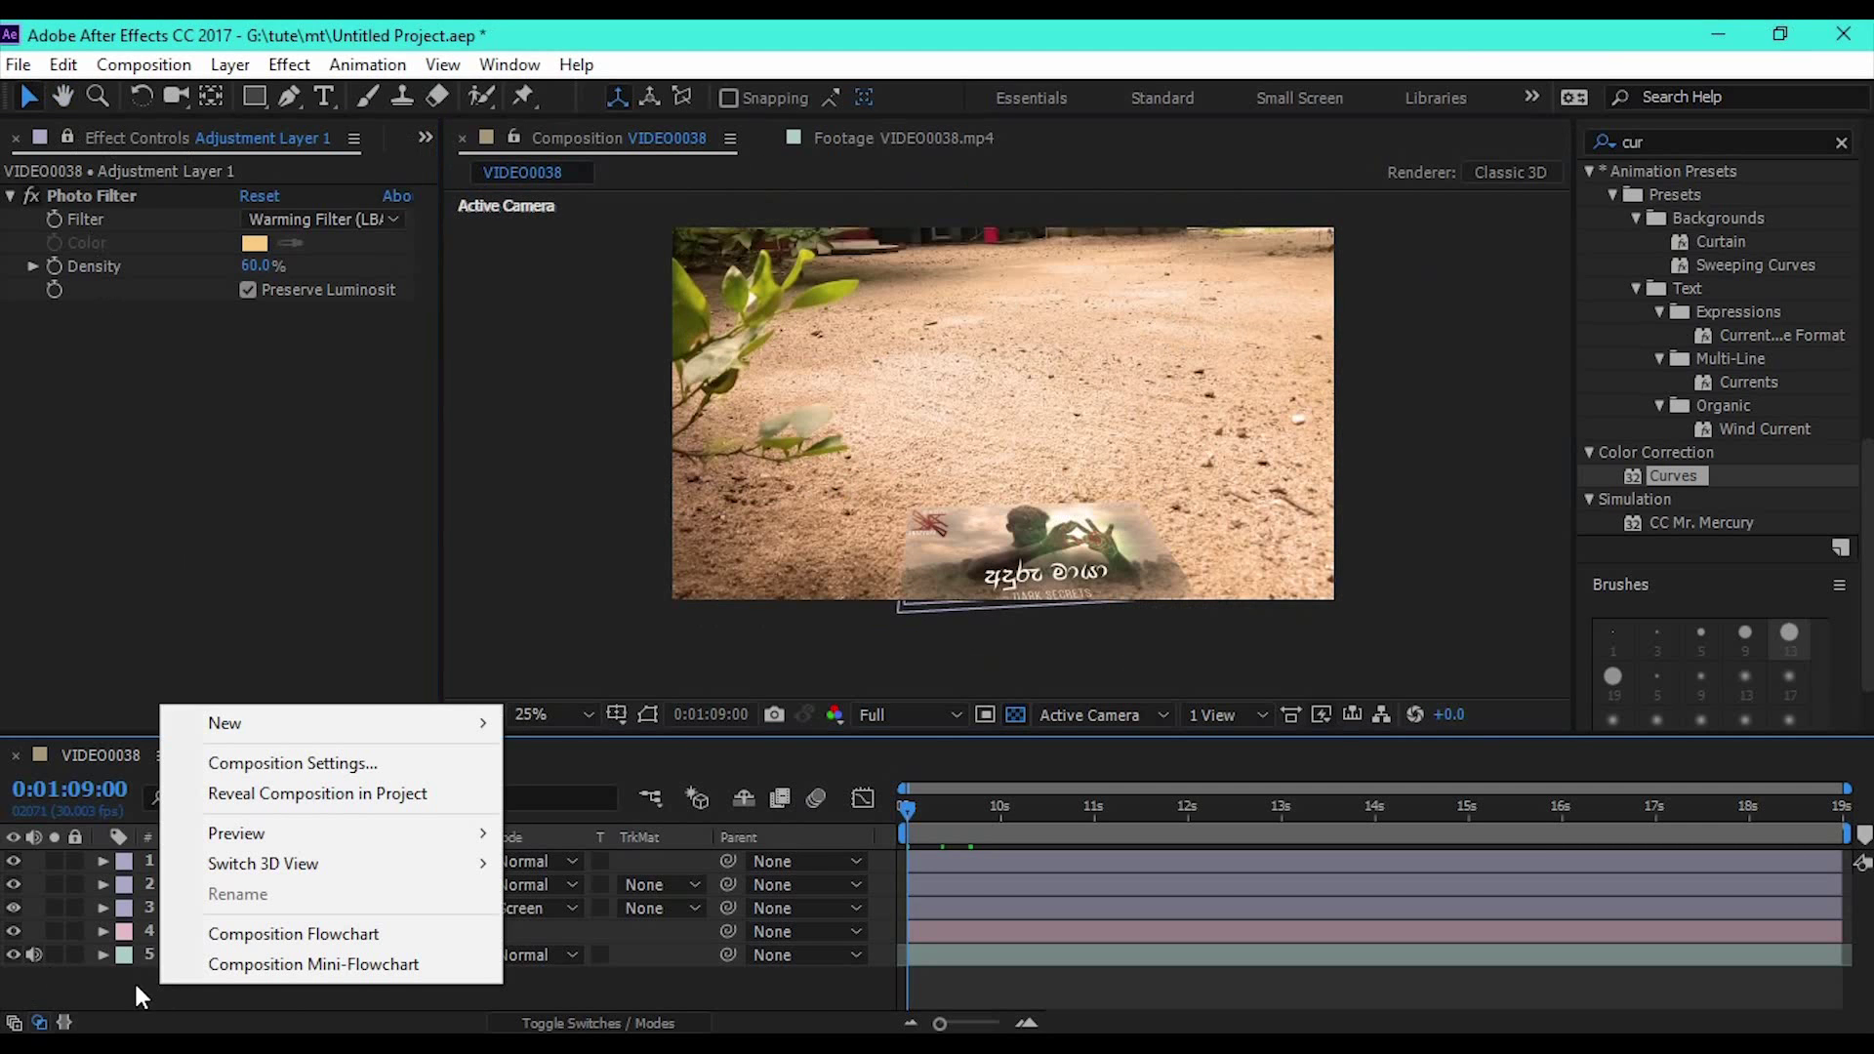
pyautogui.moveTo(330, 723)
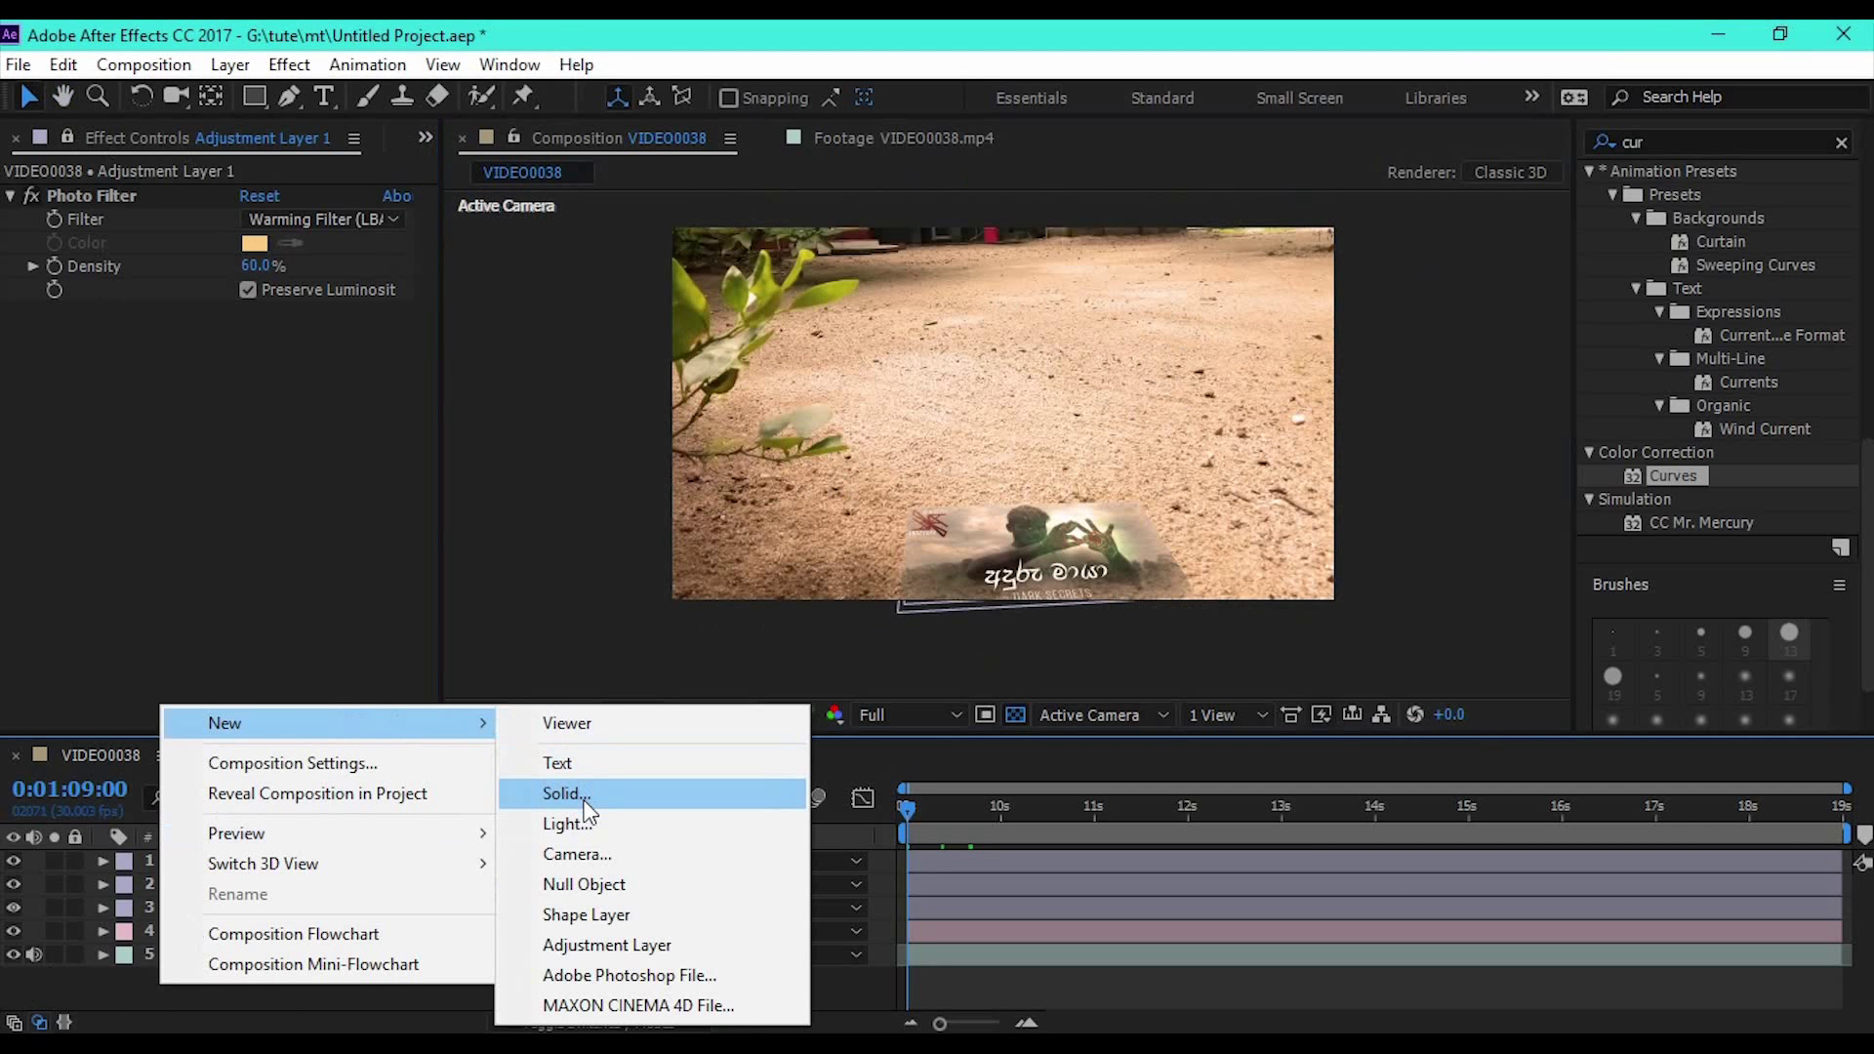
pyautogui.click(585, 803)
pyautogui.click(786, 708)
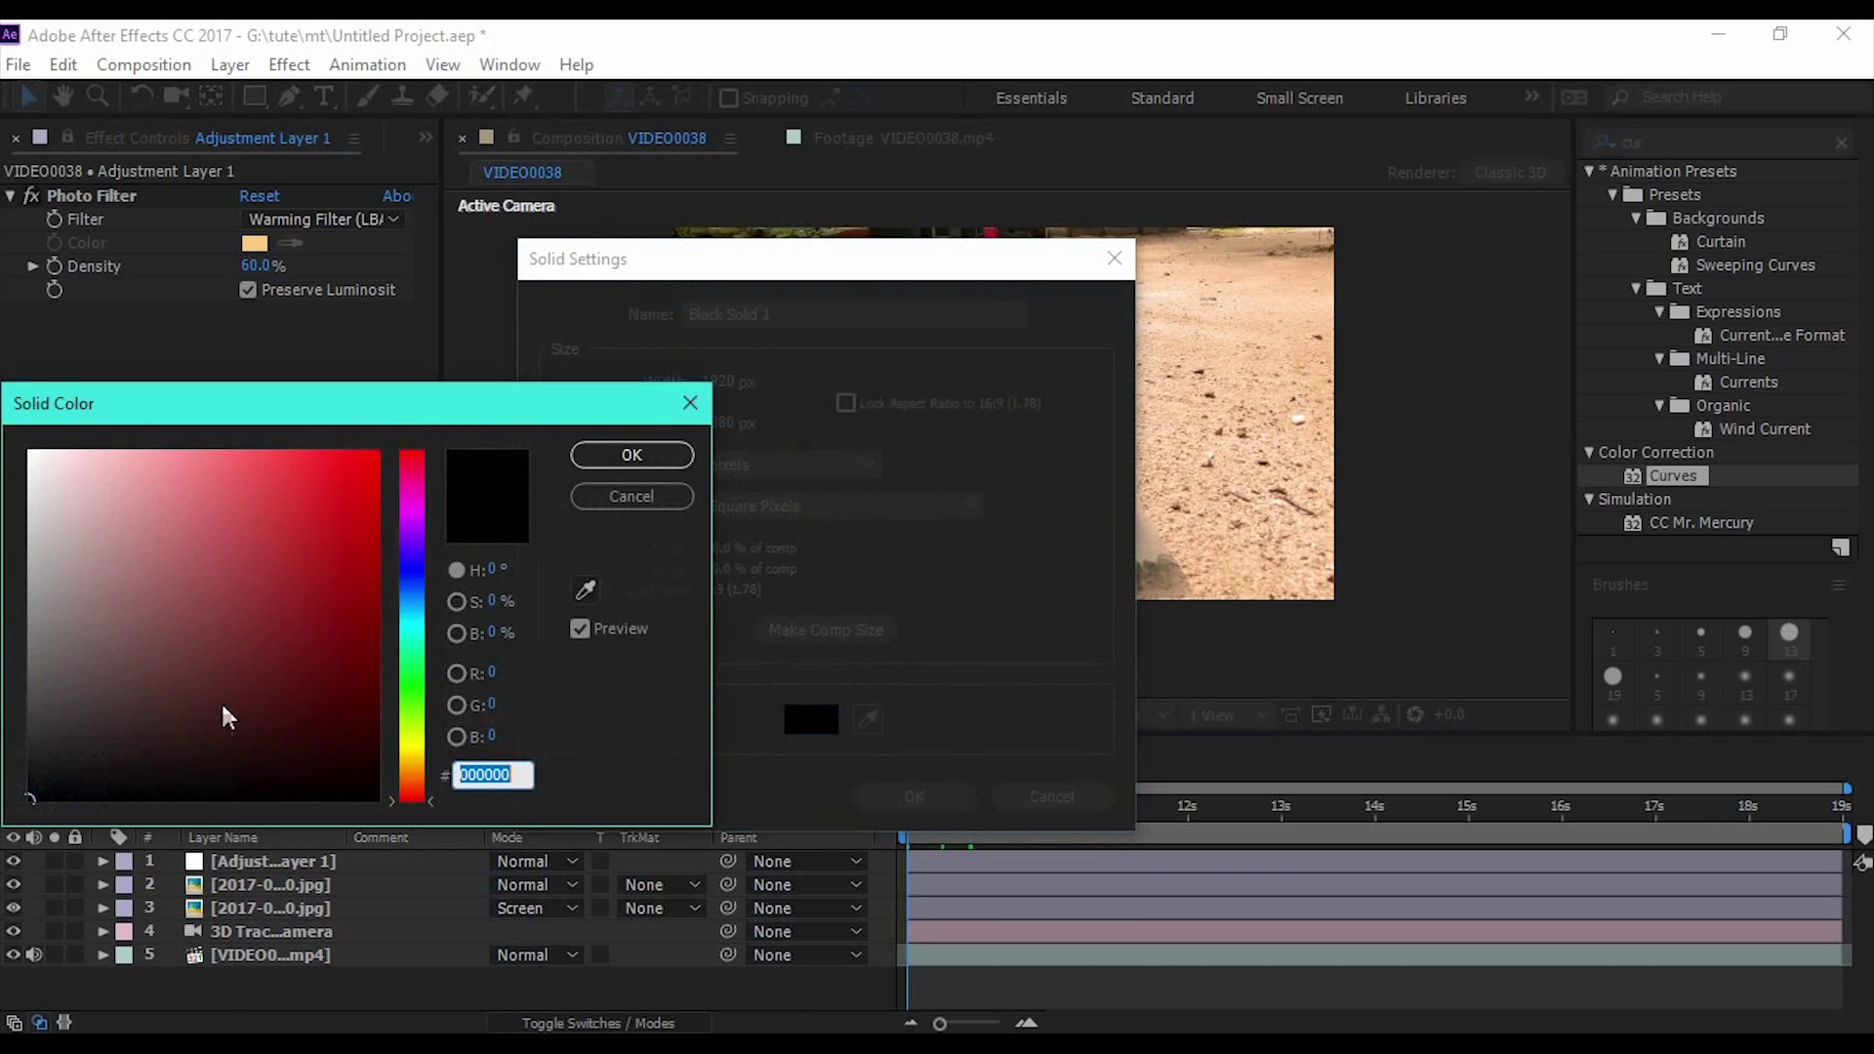
pyautogui.click(631, 454)
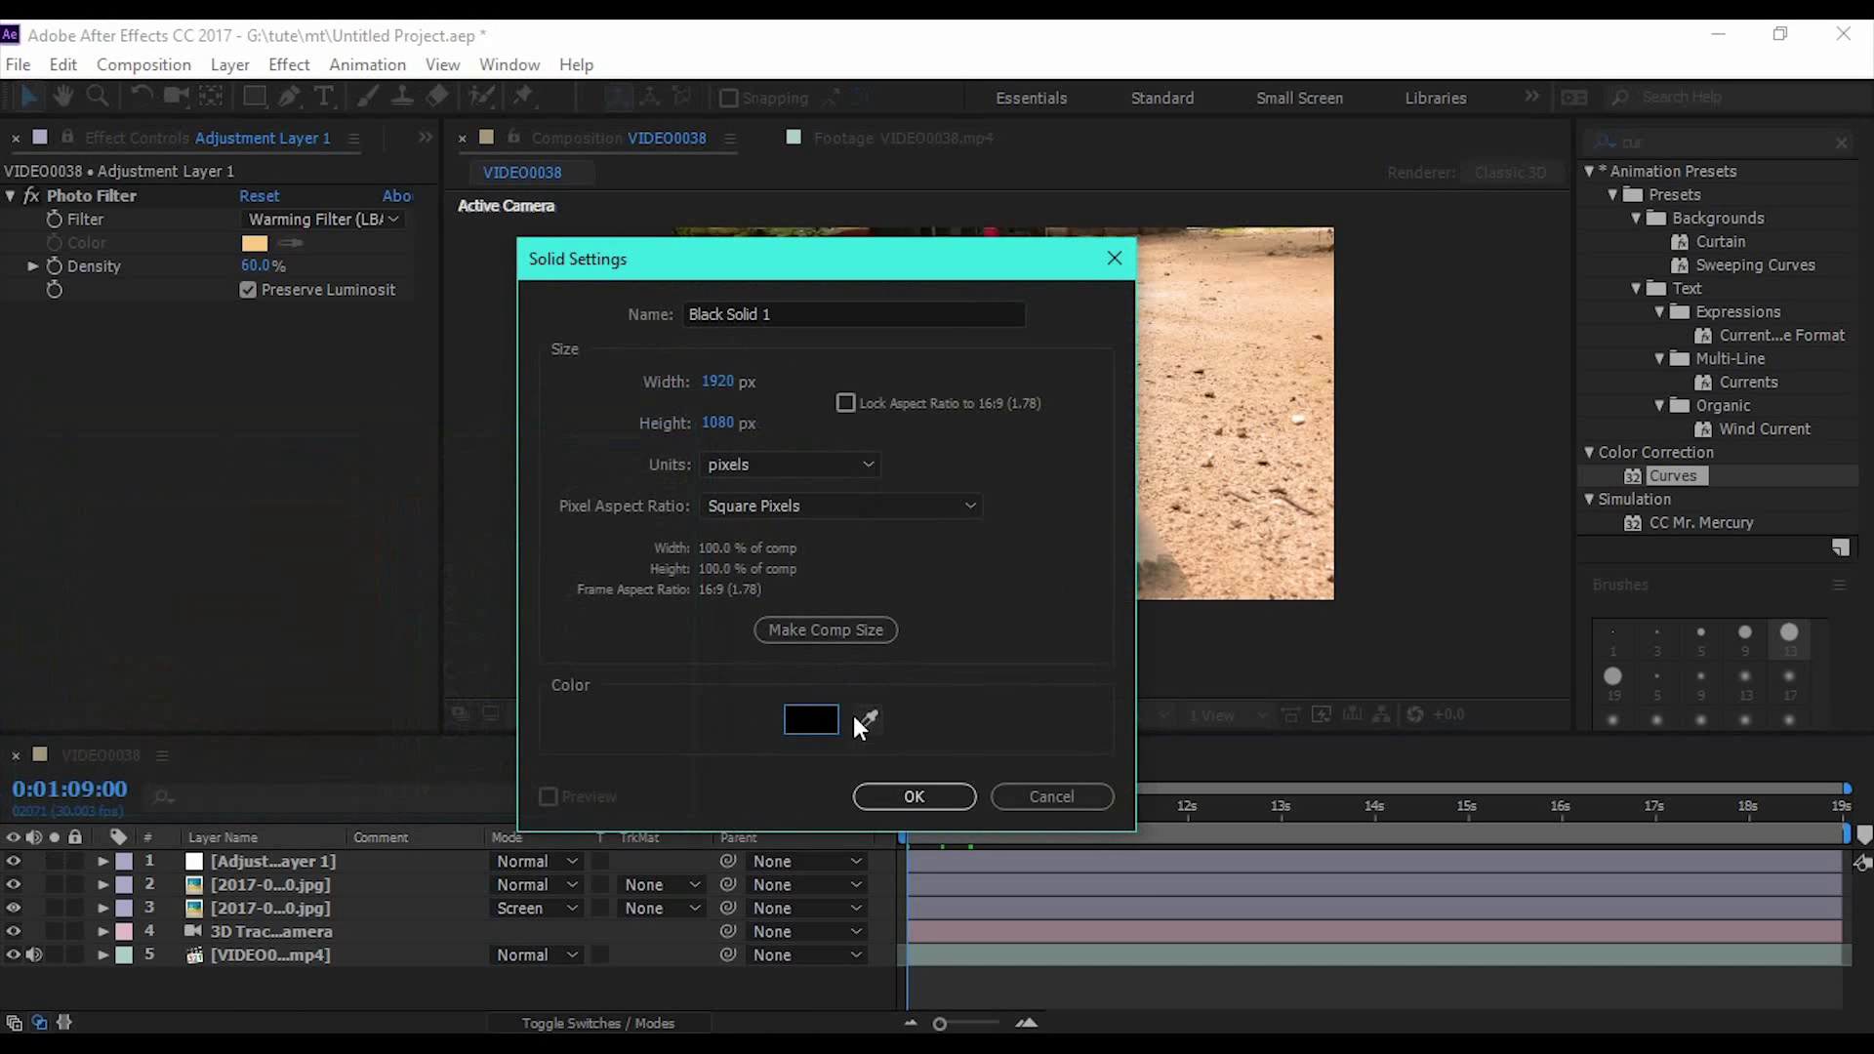
pyautogui.click(913, 797)
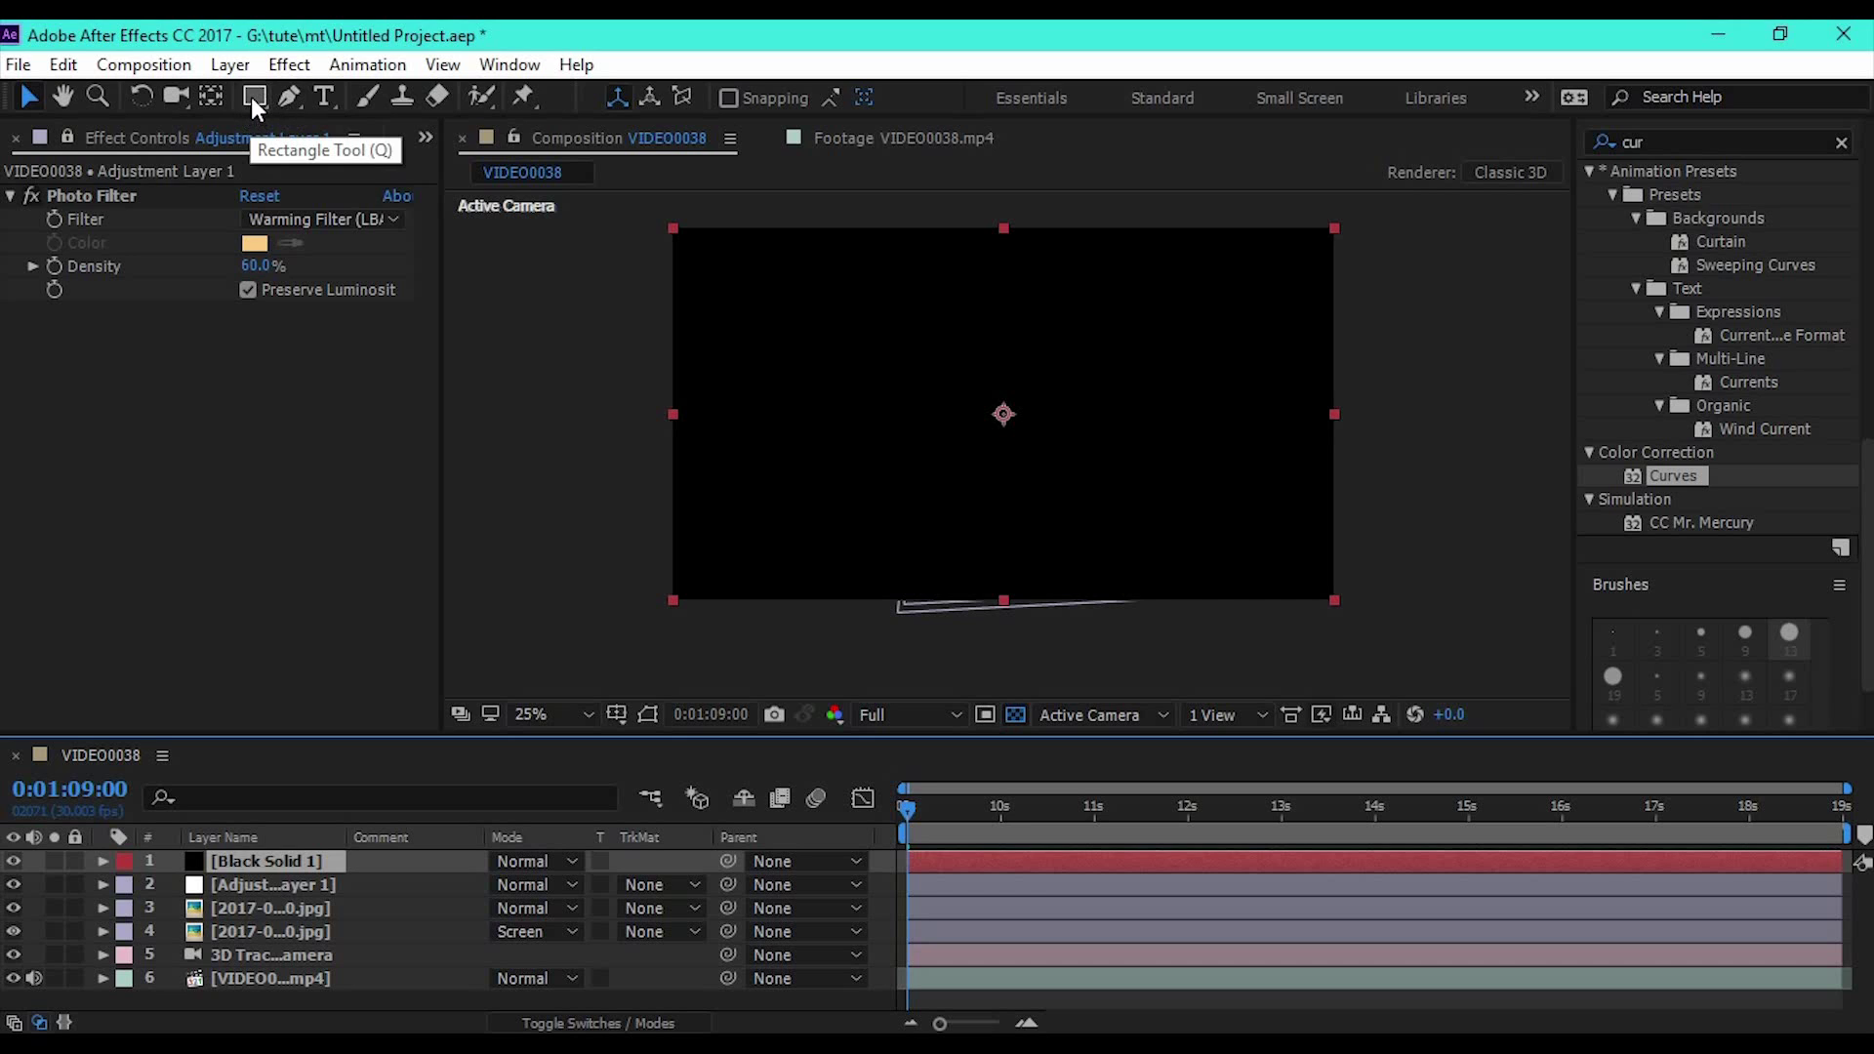
# - Draw an inverted, heavily feathered rounded-rectangle mask on Black Solid 1
pyautogui.click(251, 96)
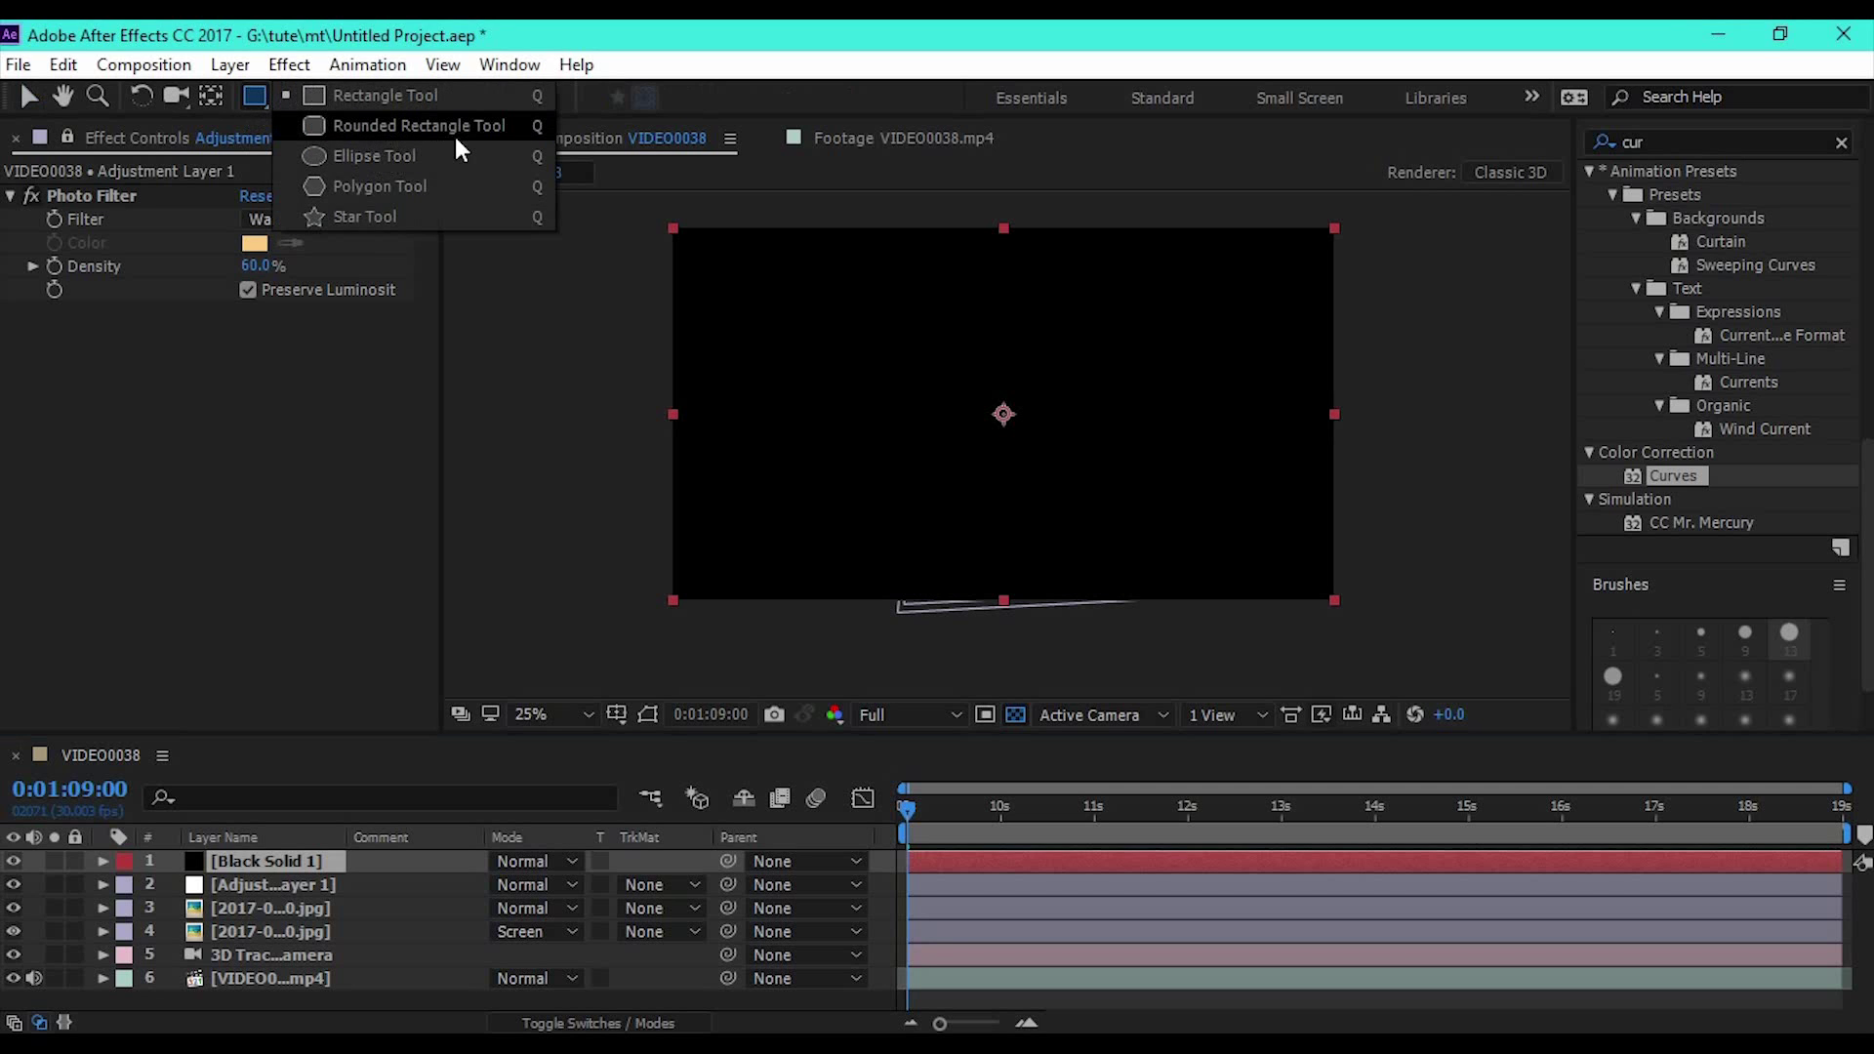
pyautogui.click(418, 126)
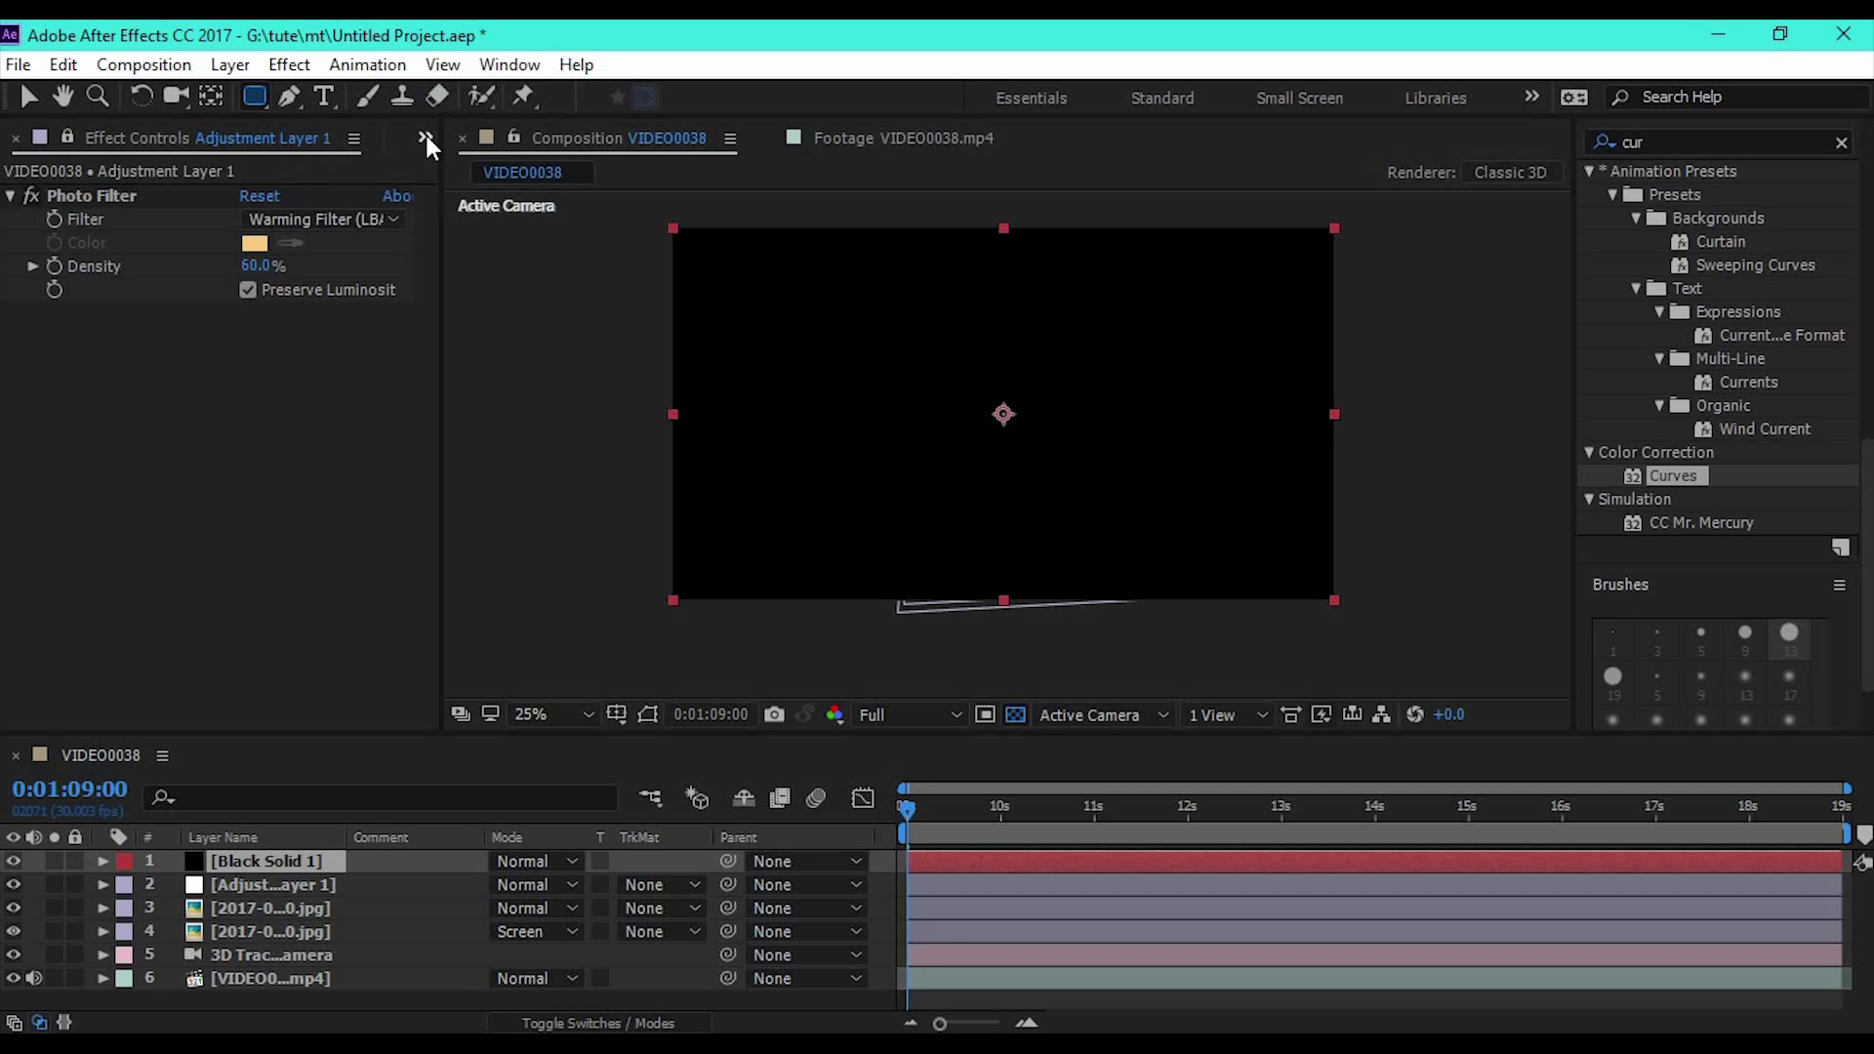
pyautogui.moveTo(678, 245); pyautogui.dragTo(1320, 588)
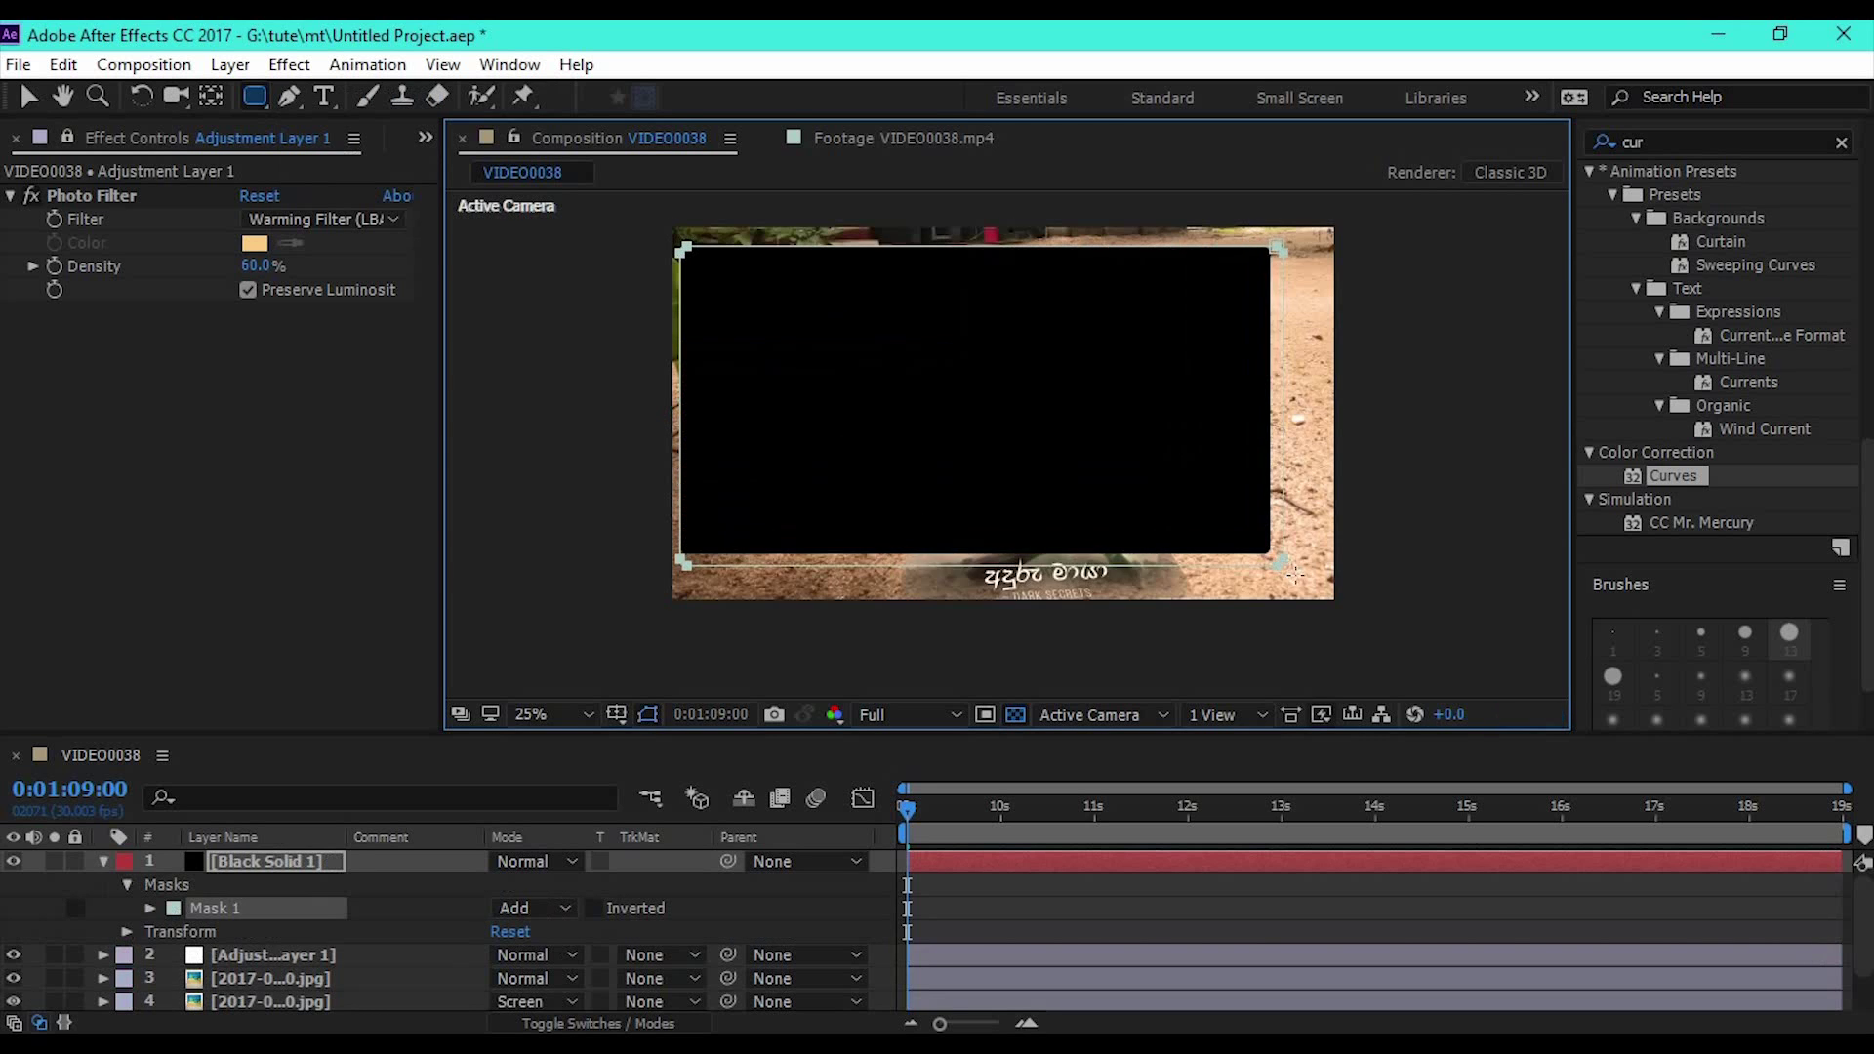
pyautogui.click(594, 909)
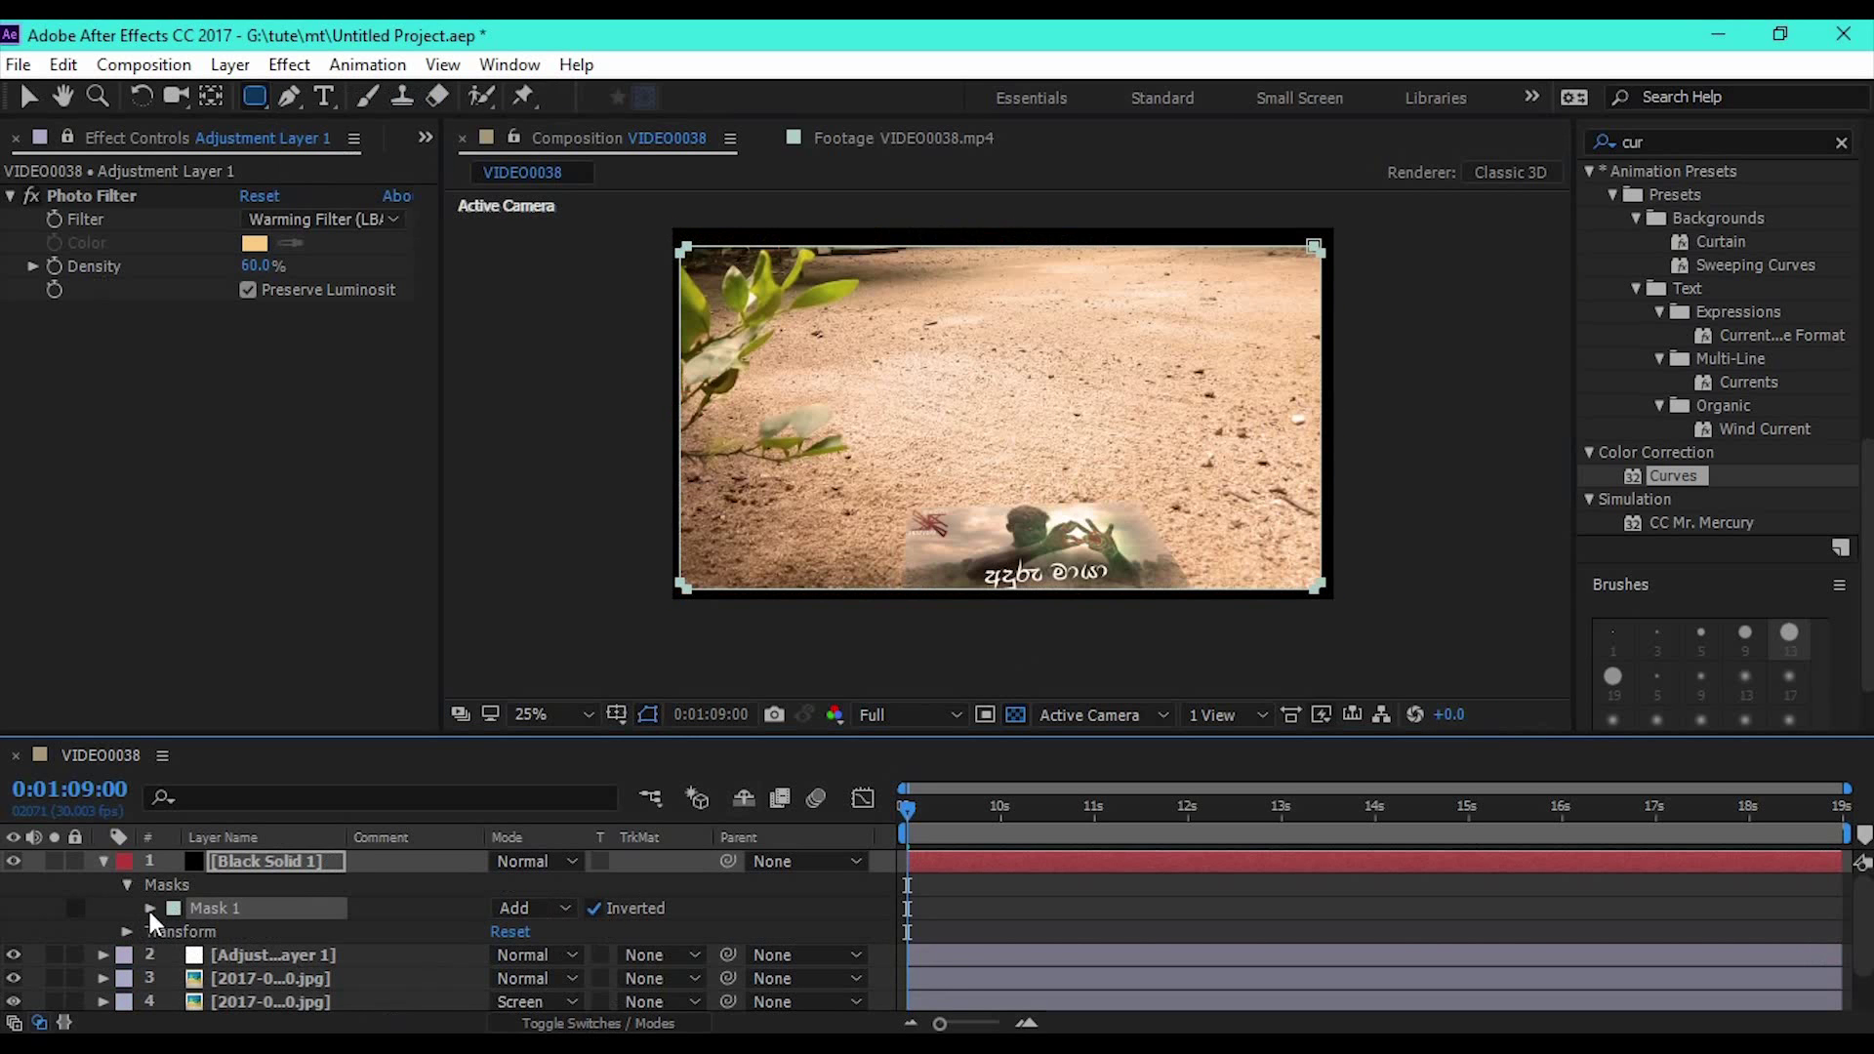
pyautogui.click(151, 909)
pyautogui.moveTo(527, 950); pyautogui.dragTo(983, 993)
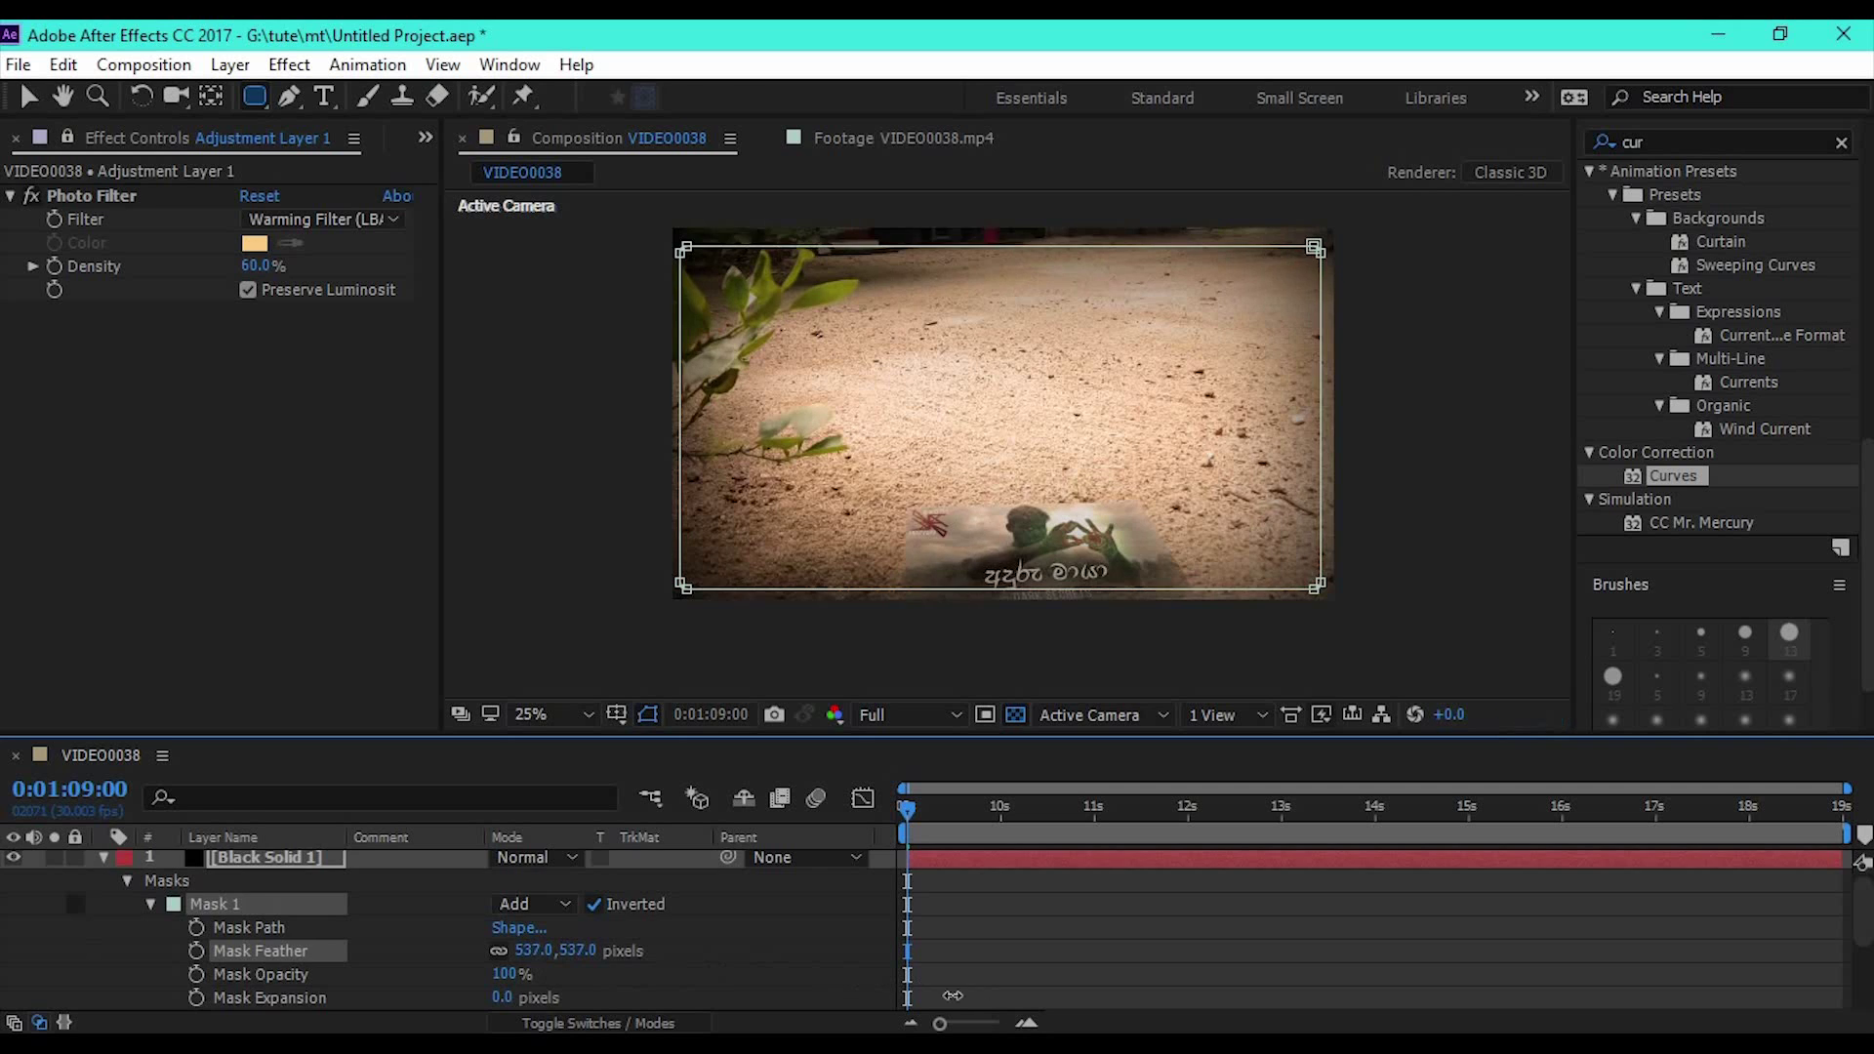
pyautogui.click(1006, 250)
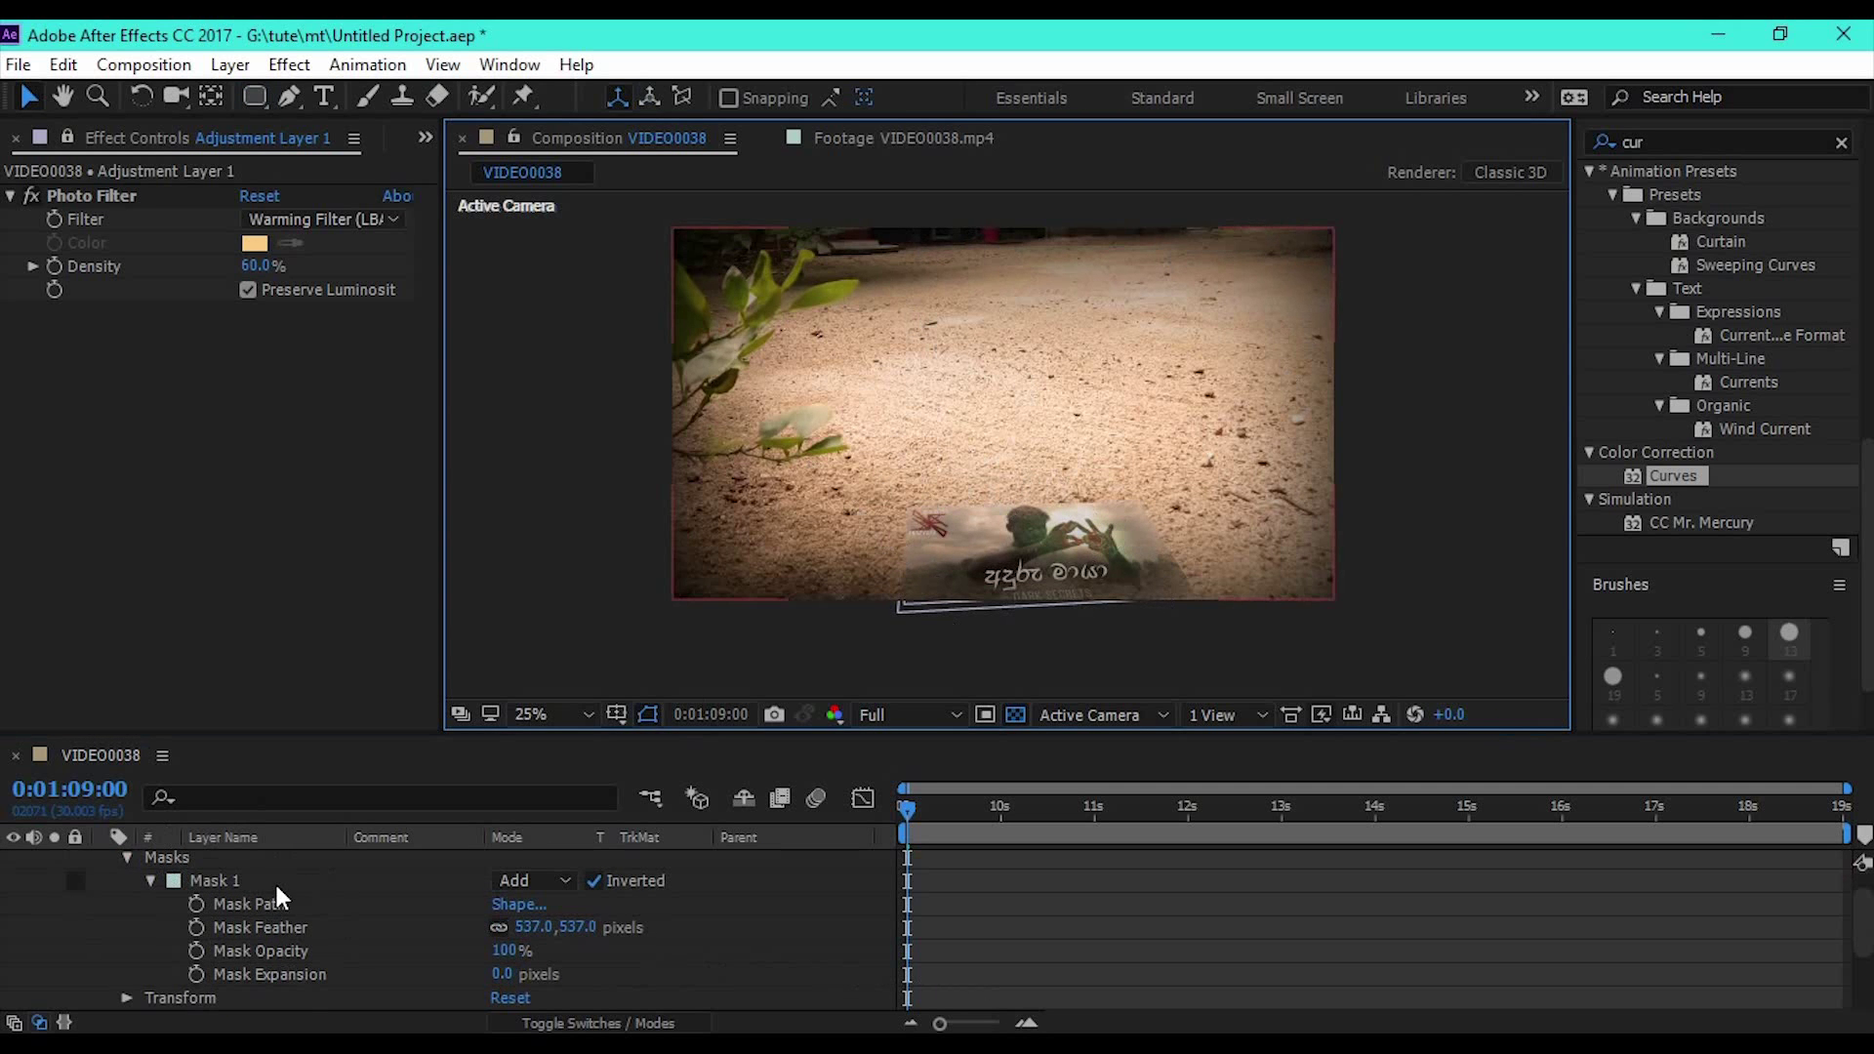
# - Adjust the vignette mask's top, left and right edges, set feather to 715 px, and preview
pyautogui.click(216, 880)
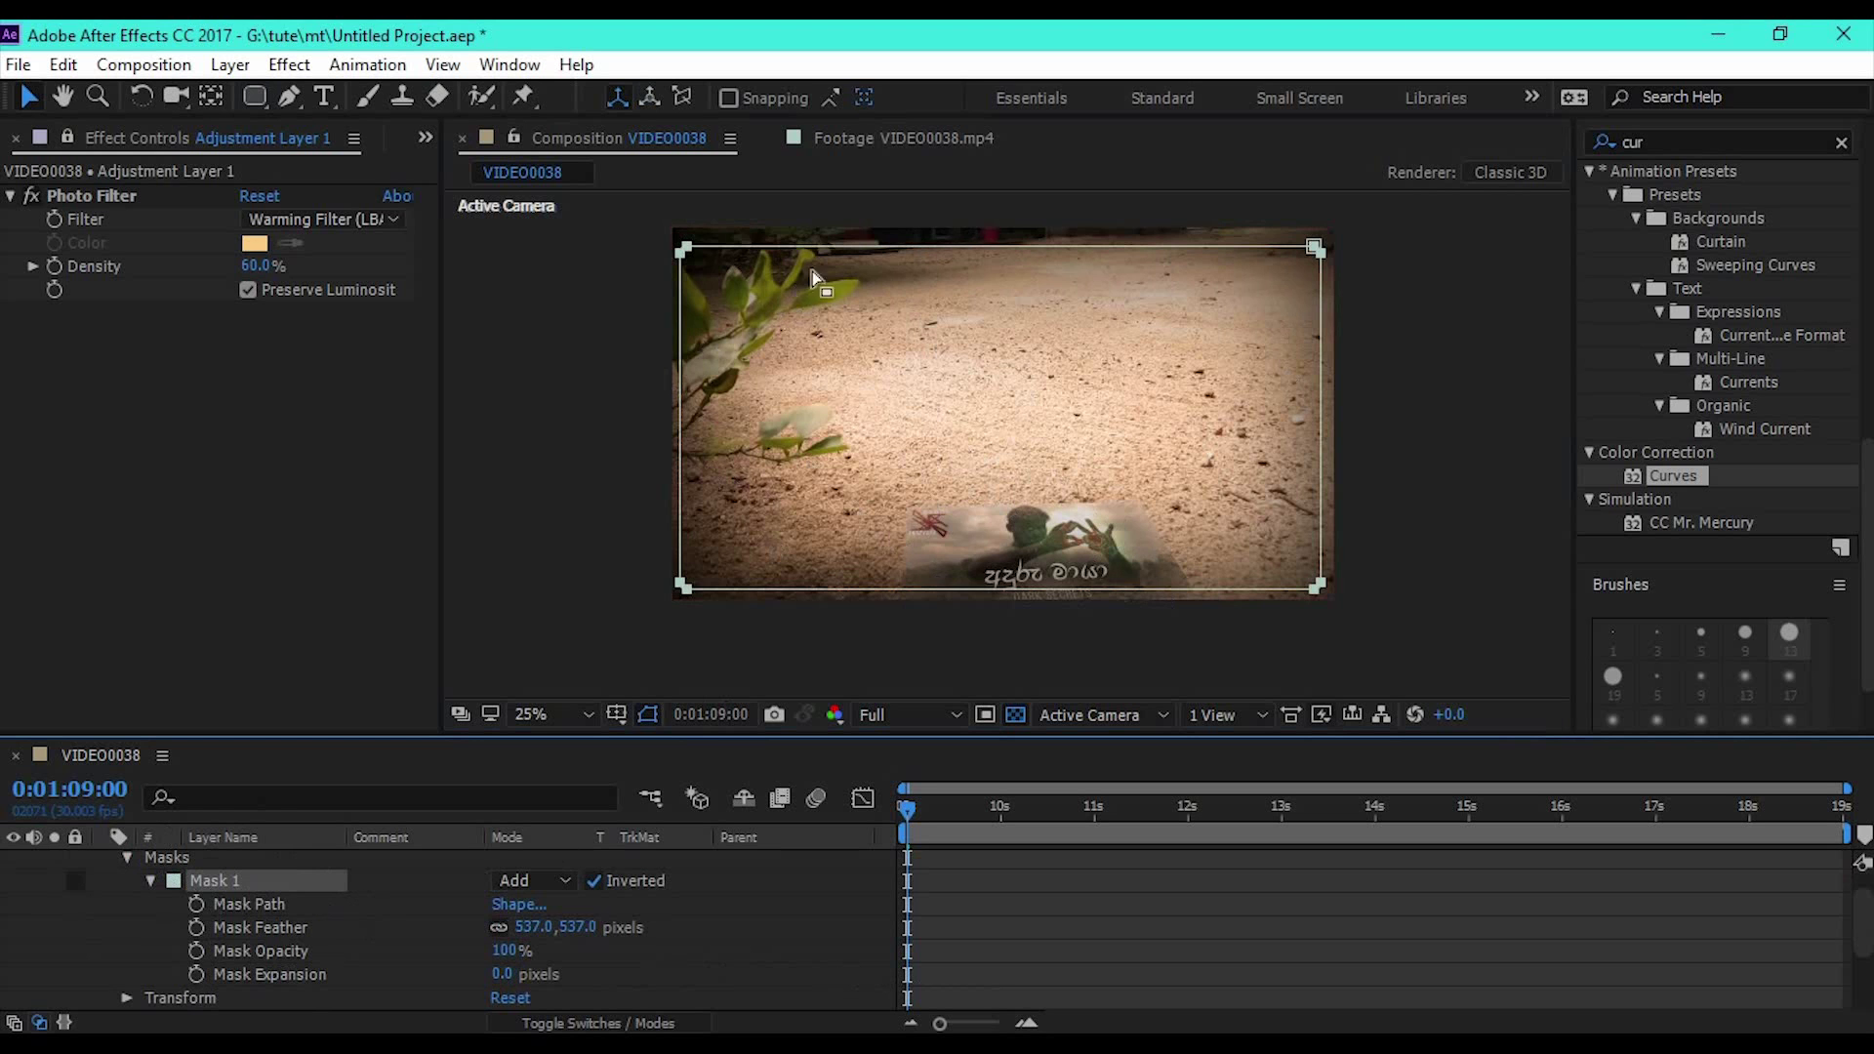
pyautogui.click(1314, 259)
pyautogui.moveTo(999, 246); pyautogui.dragTo(1000, 348)
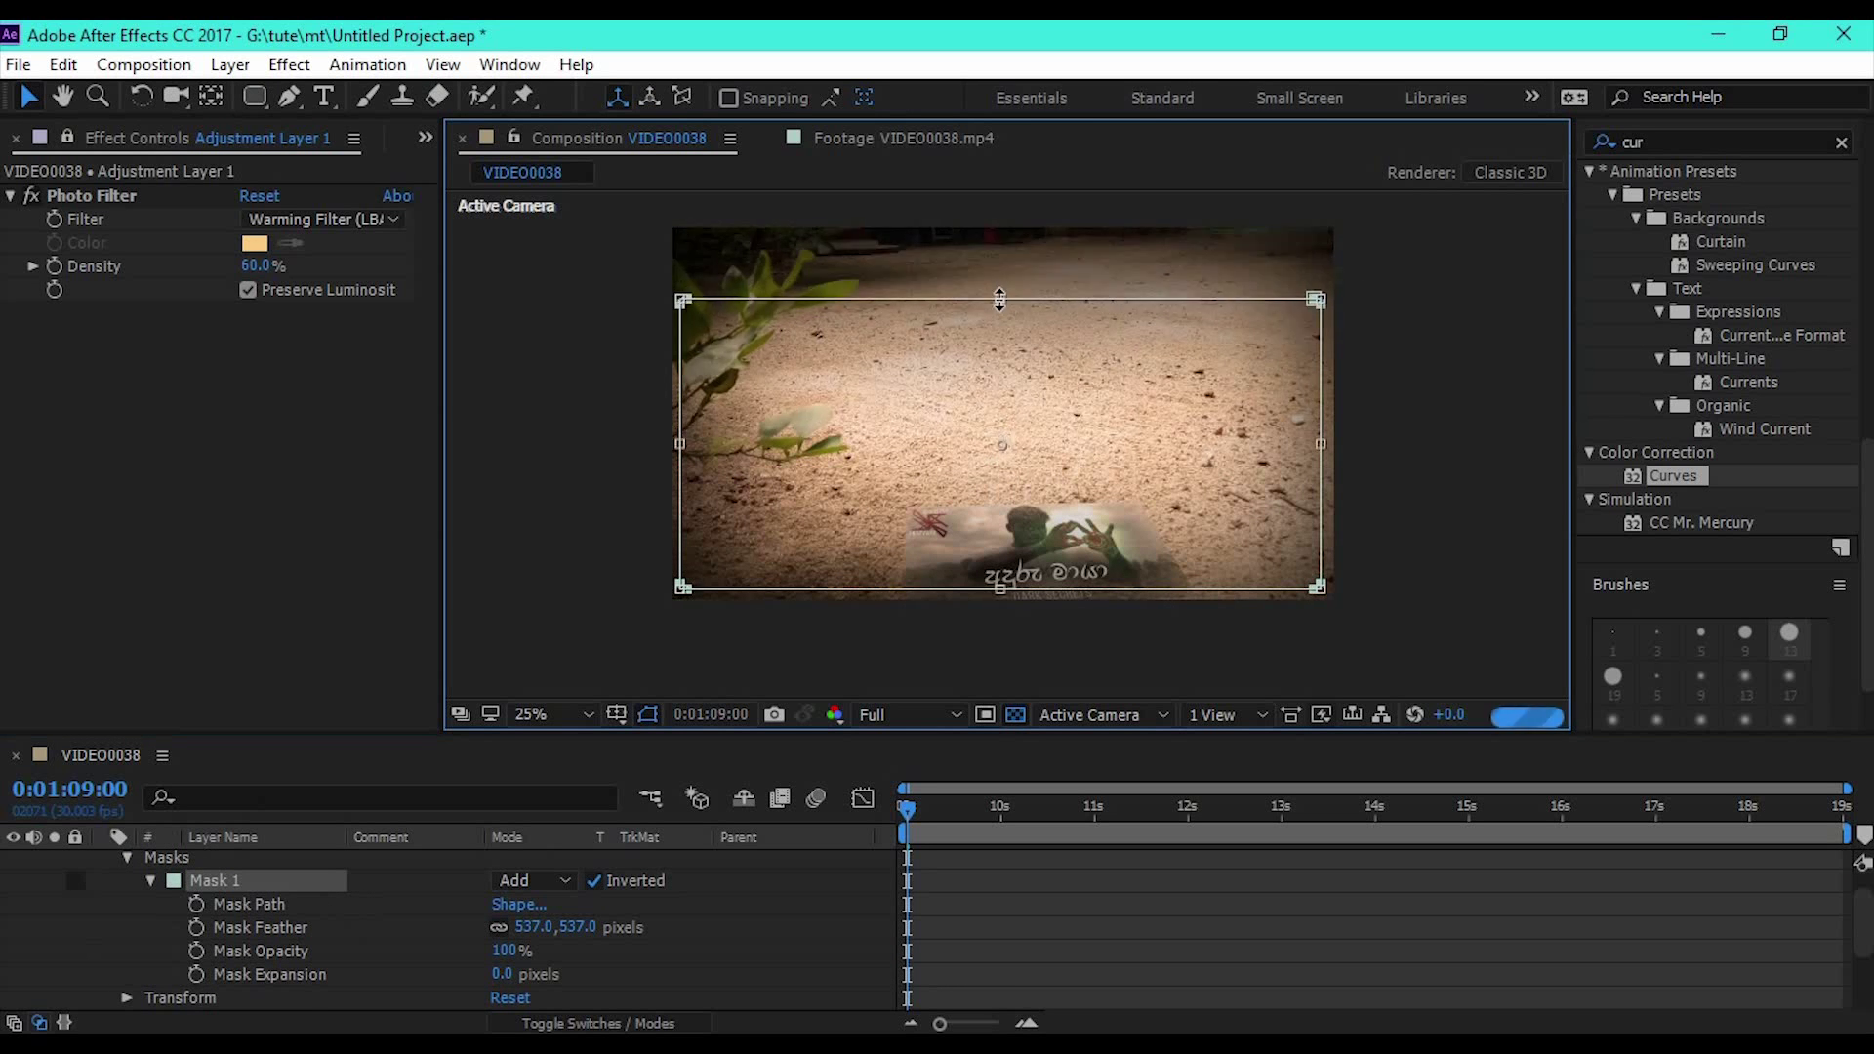
pyautogui.moveTo(678, 421); pyautogui.dragTo(669, 472)
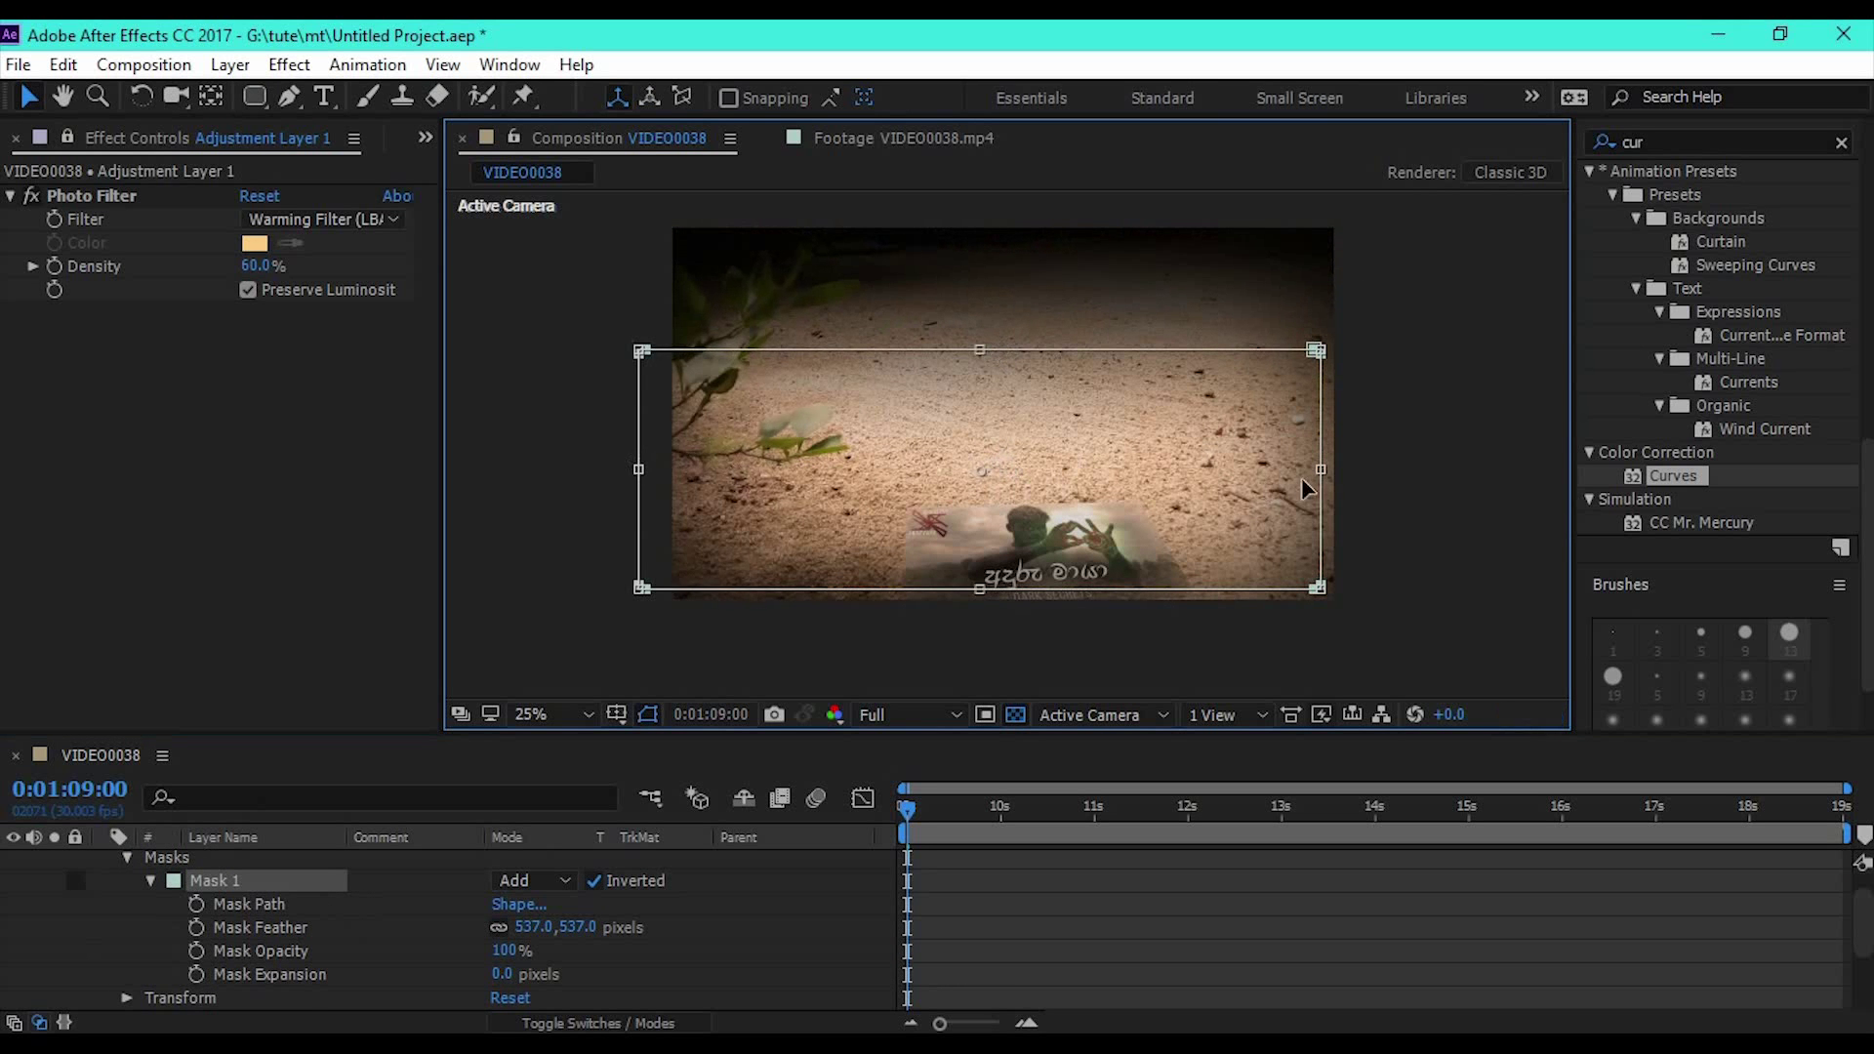
pyautogui.moveTo(1318, 472); pyautogui.dragTo(1303, 473)
pyautogui.click(834, 615)
pyautogui.click(213, 881)
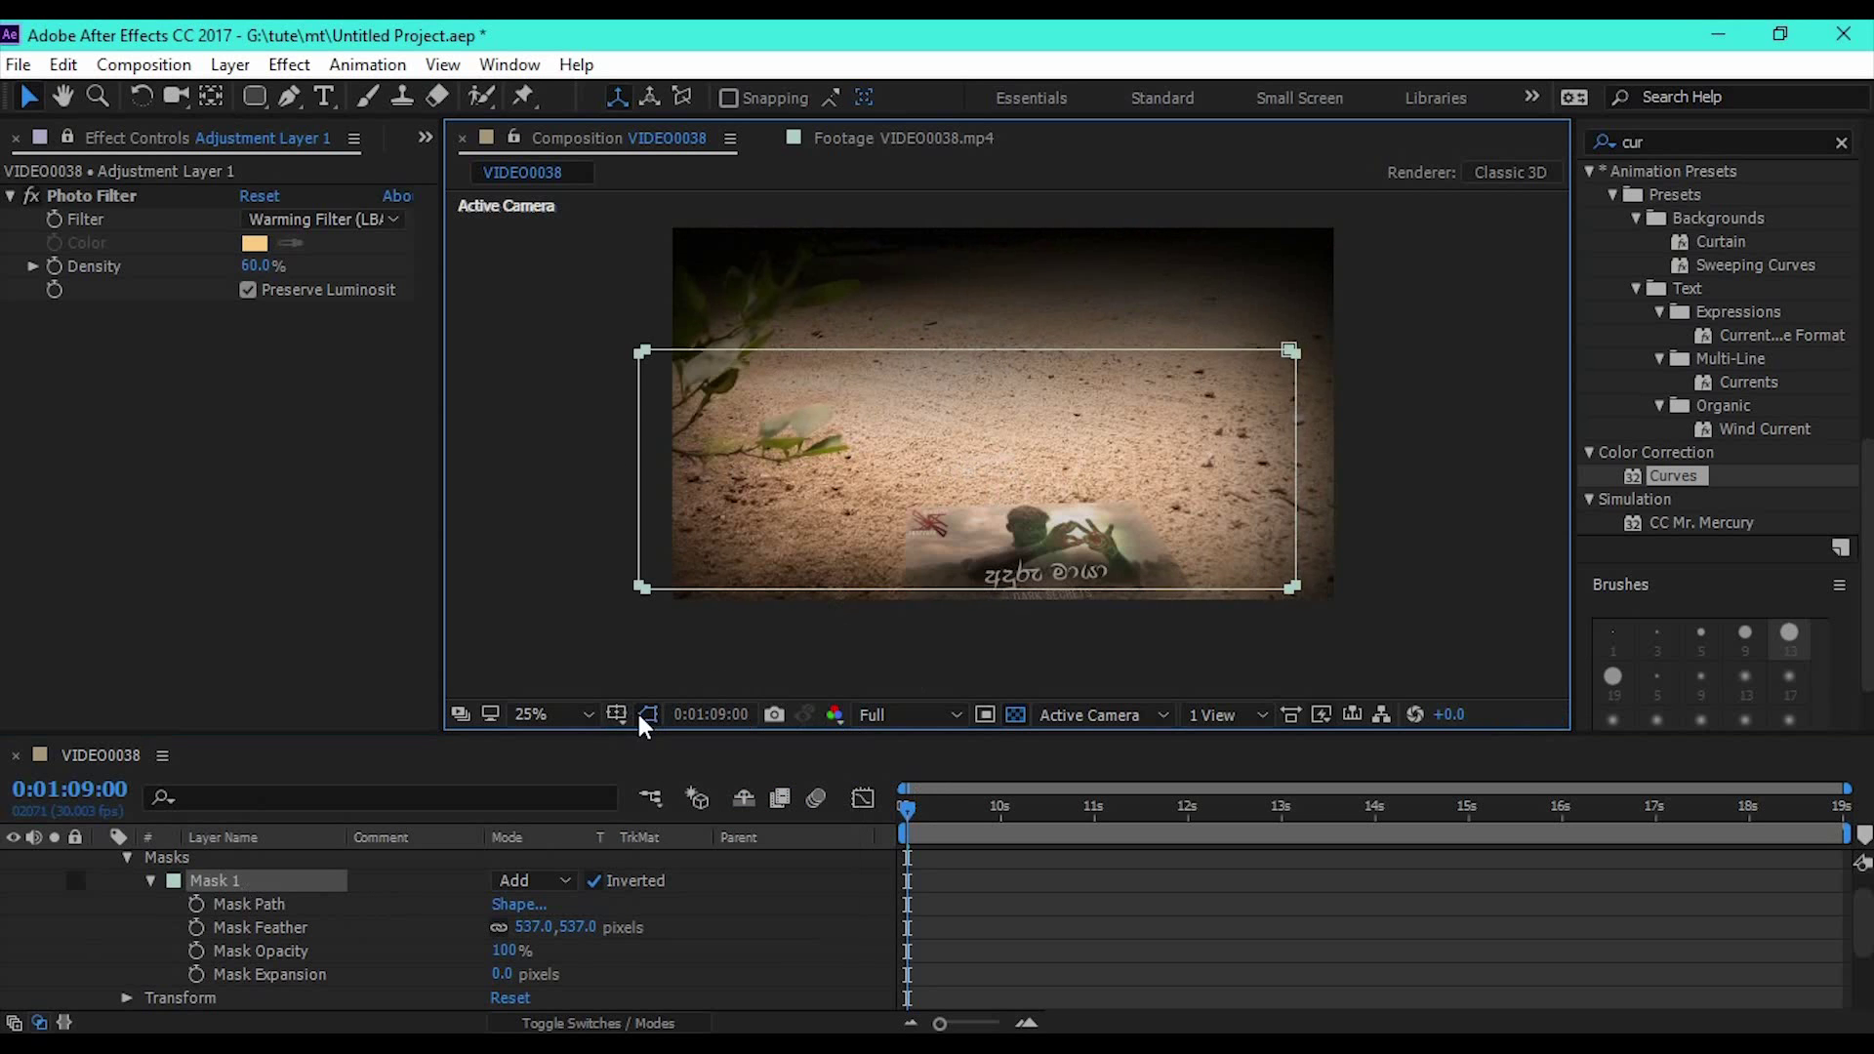
pyautogui.moveTo(534, 927)
pyautogui.mouseDown()
pyautogui.moveTo(587, 926)
pyautogui.moveTo(505, 927)
pyautogui.mouseUp()
pyautogui.click(214, 879)
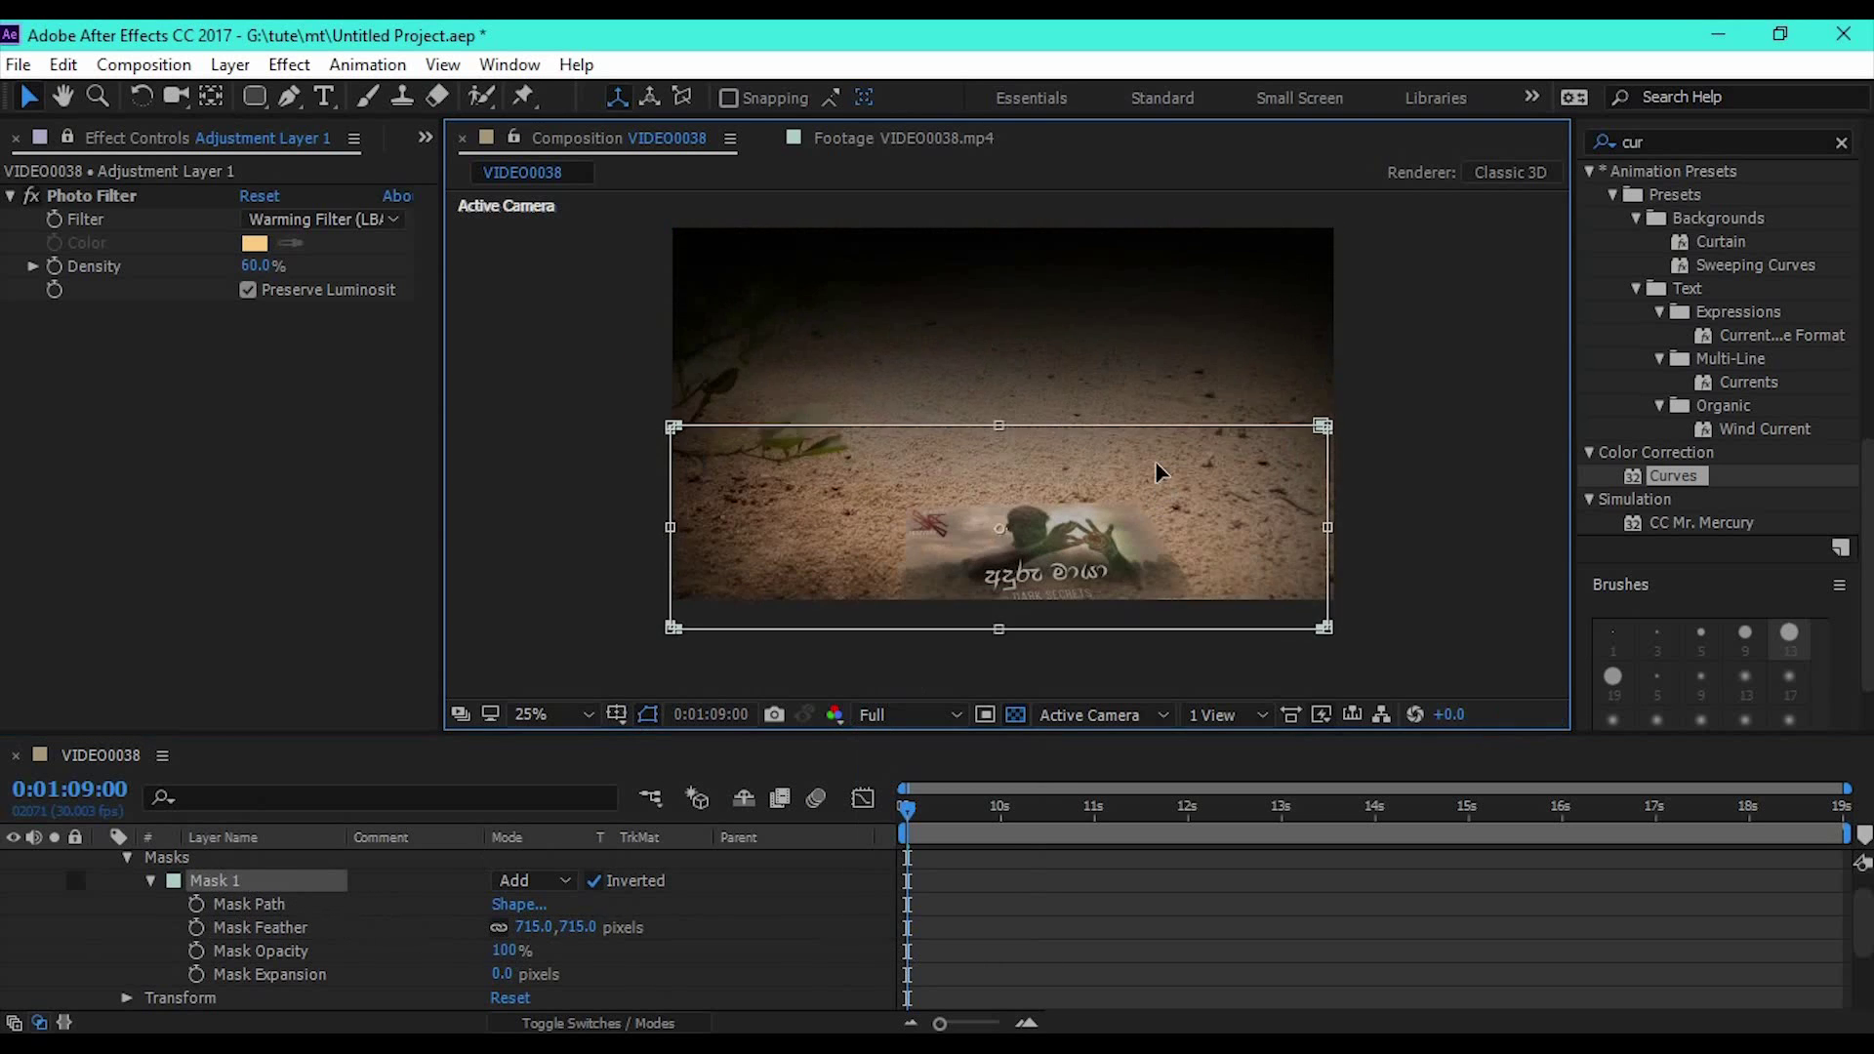
pyautogui.press('space')
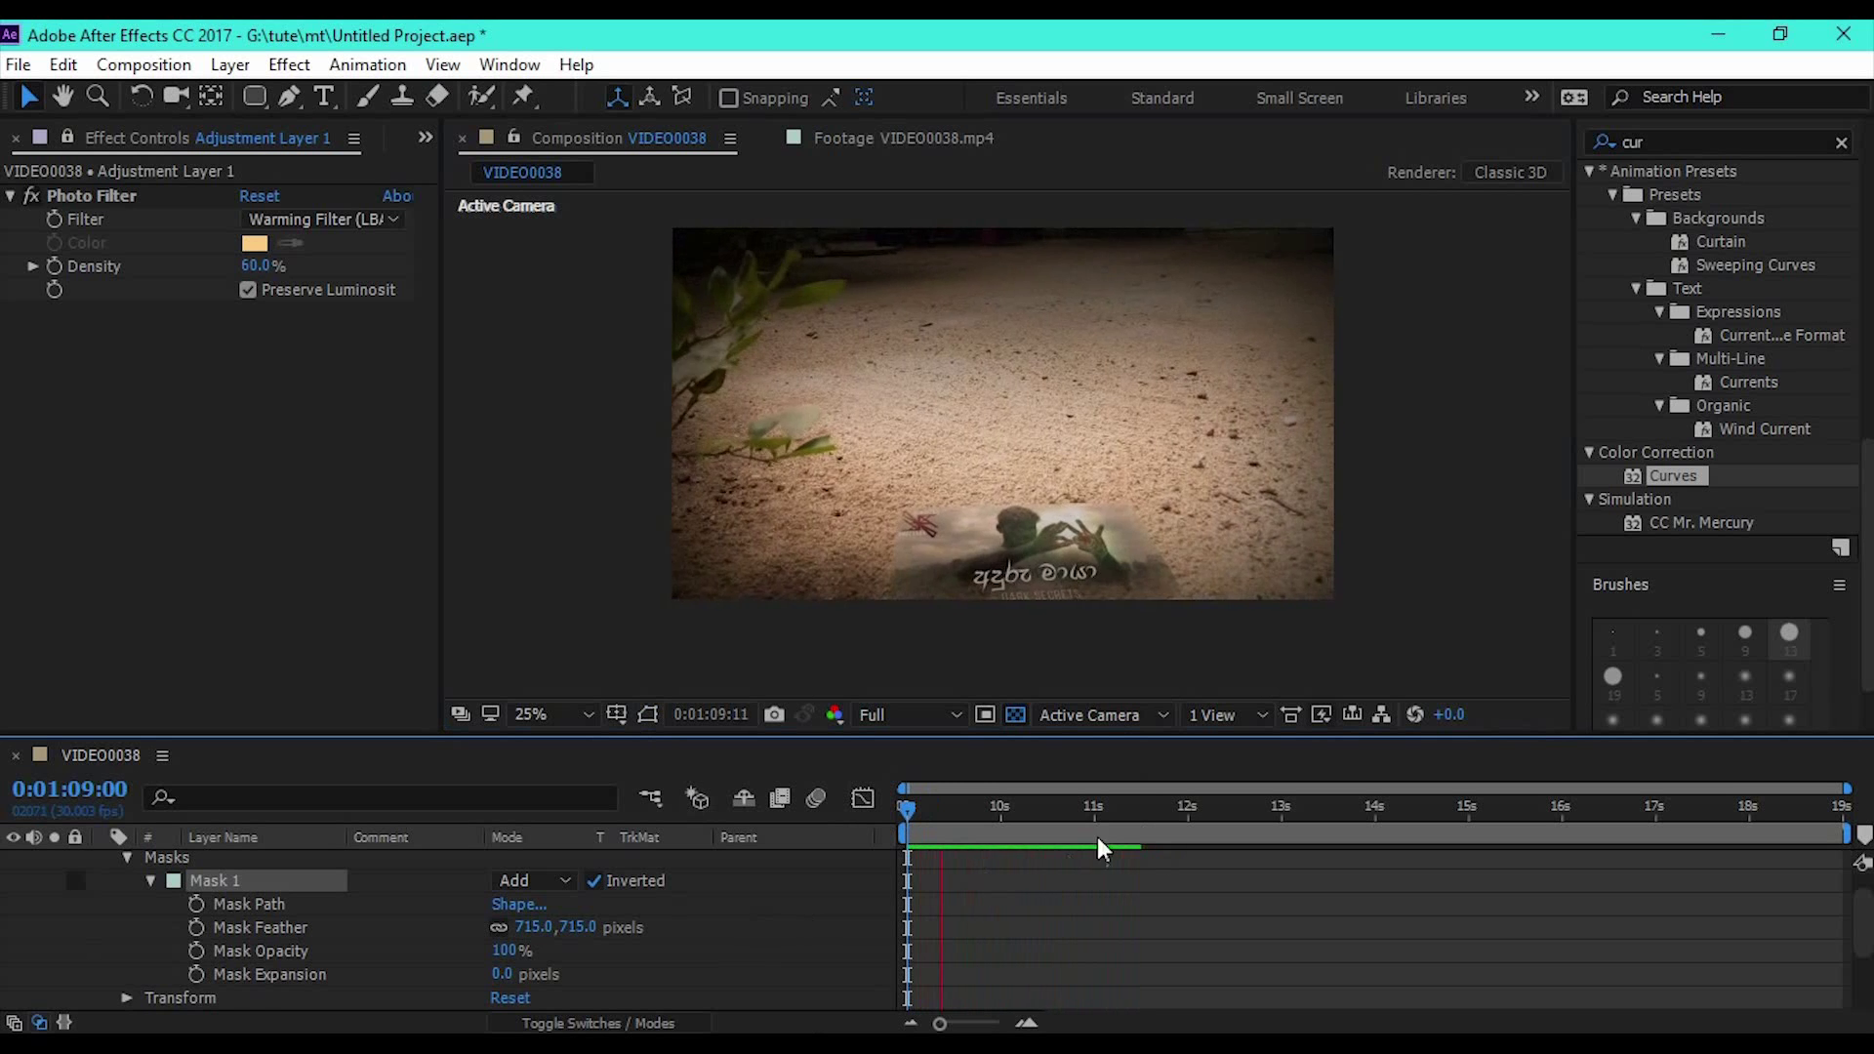
pyautogui.click(914, 812)
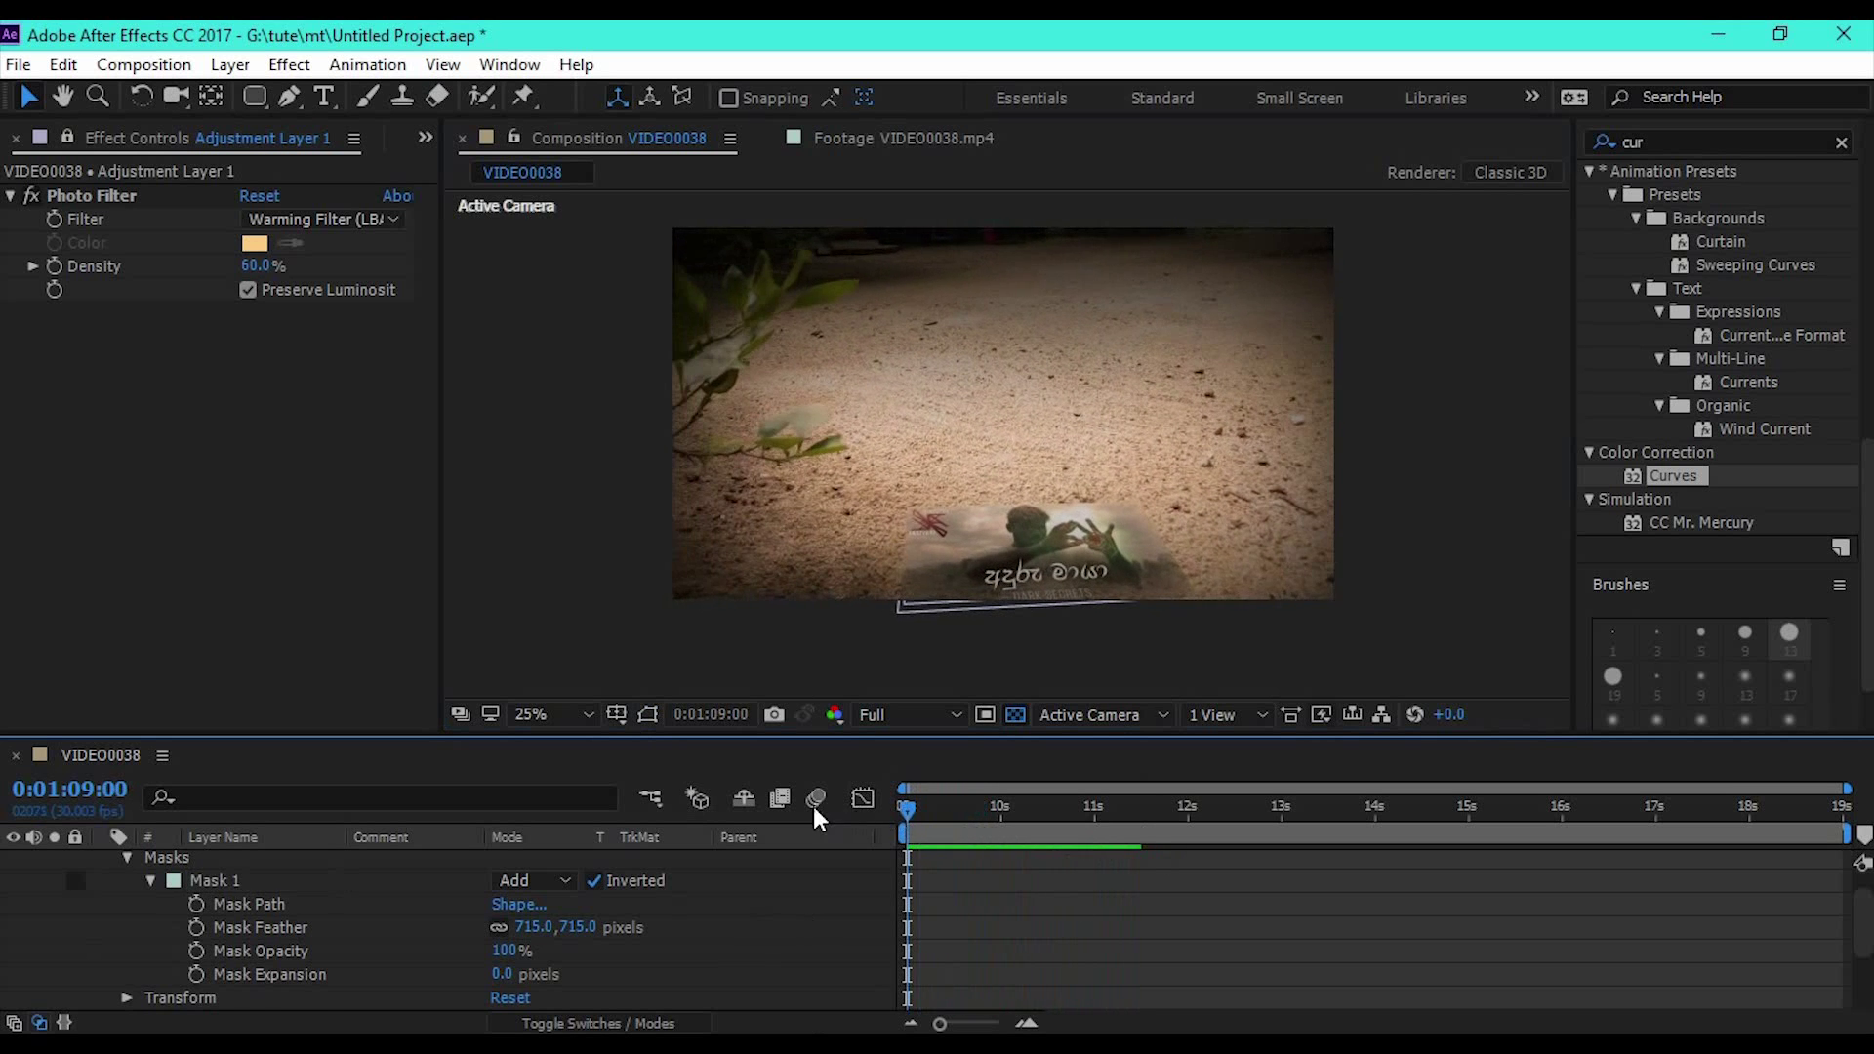
pyautogui.scroll(1, 369, 920)
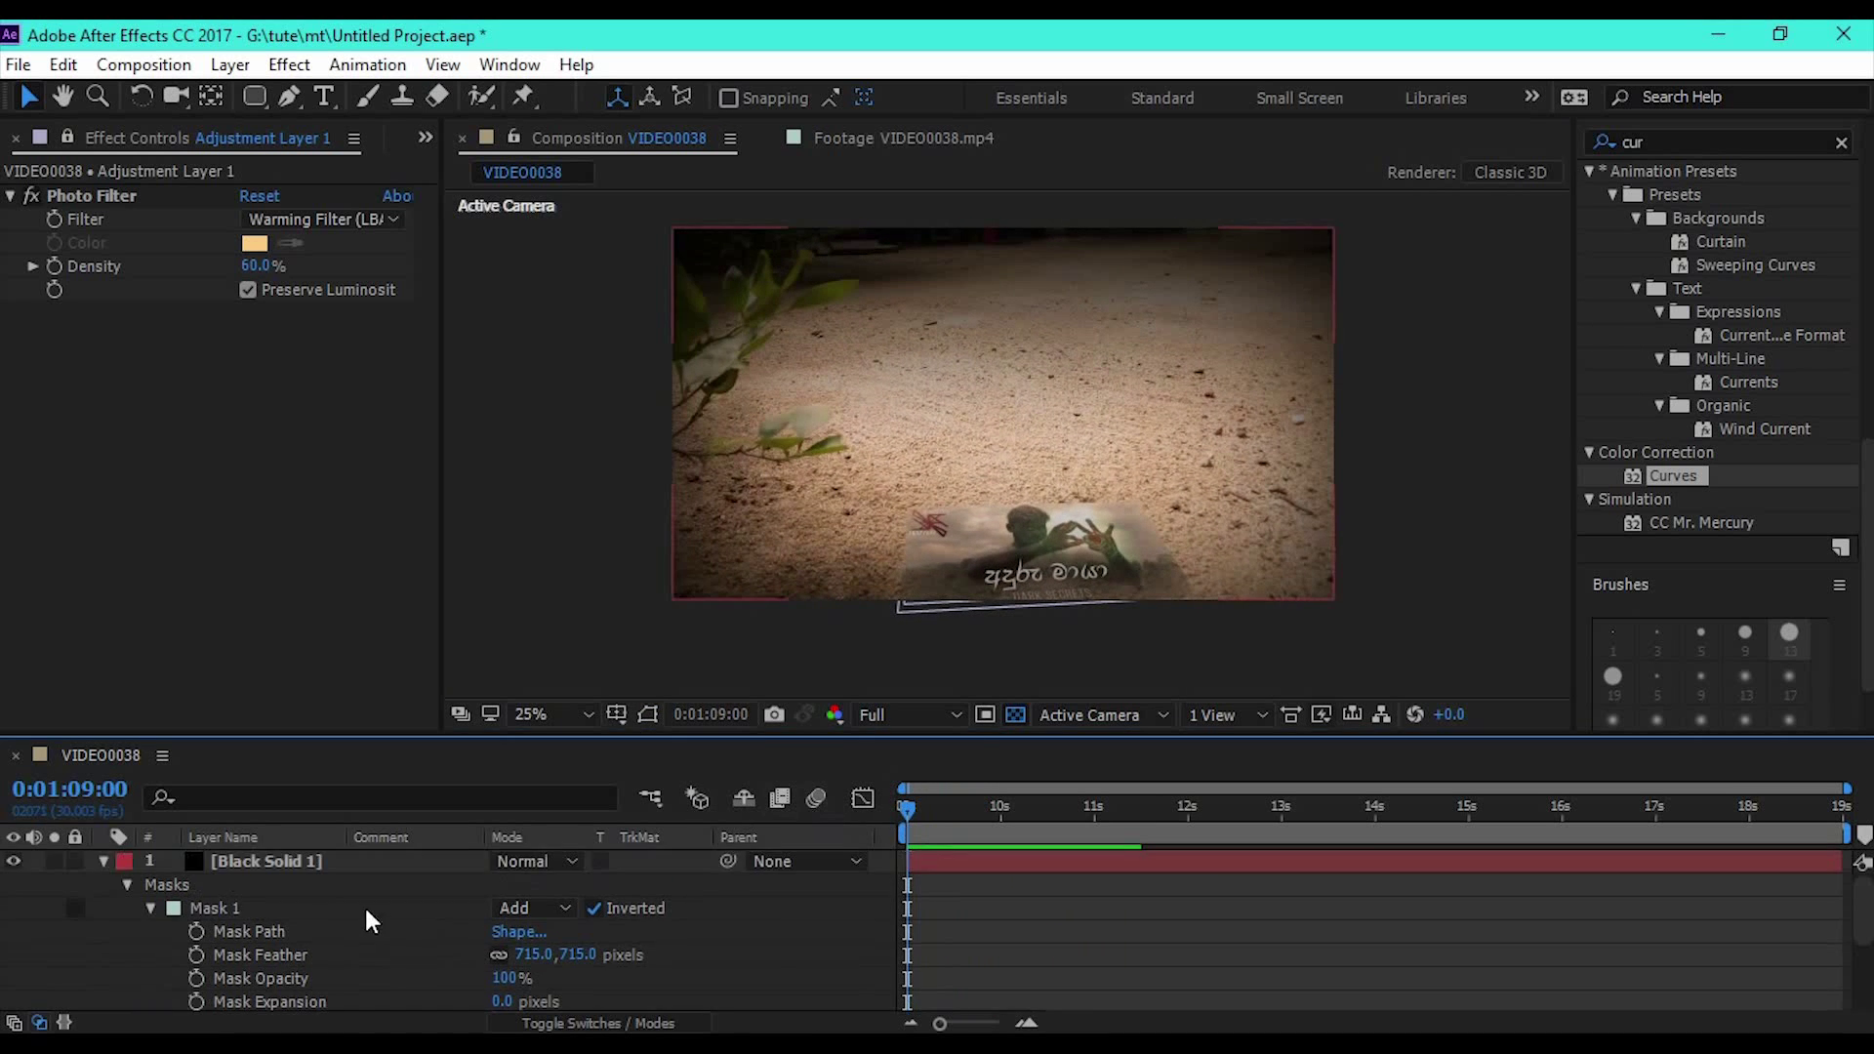
pyautogui.click(128, 887)
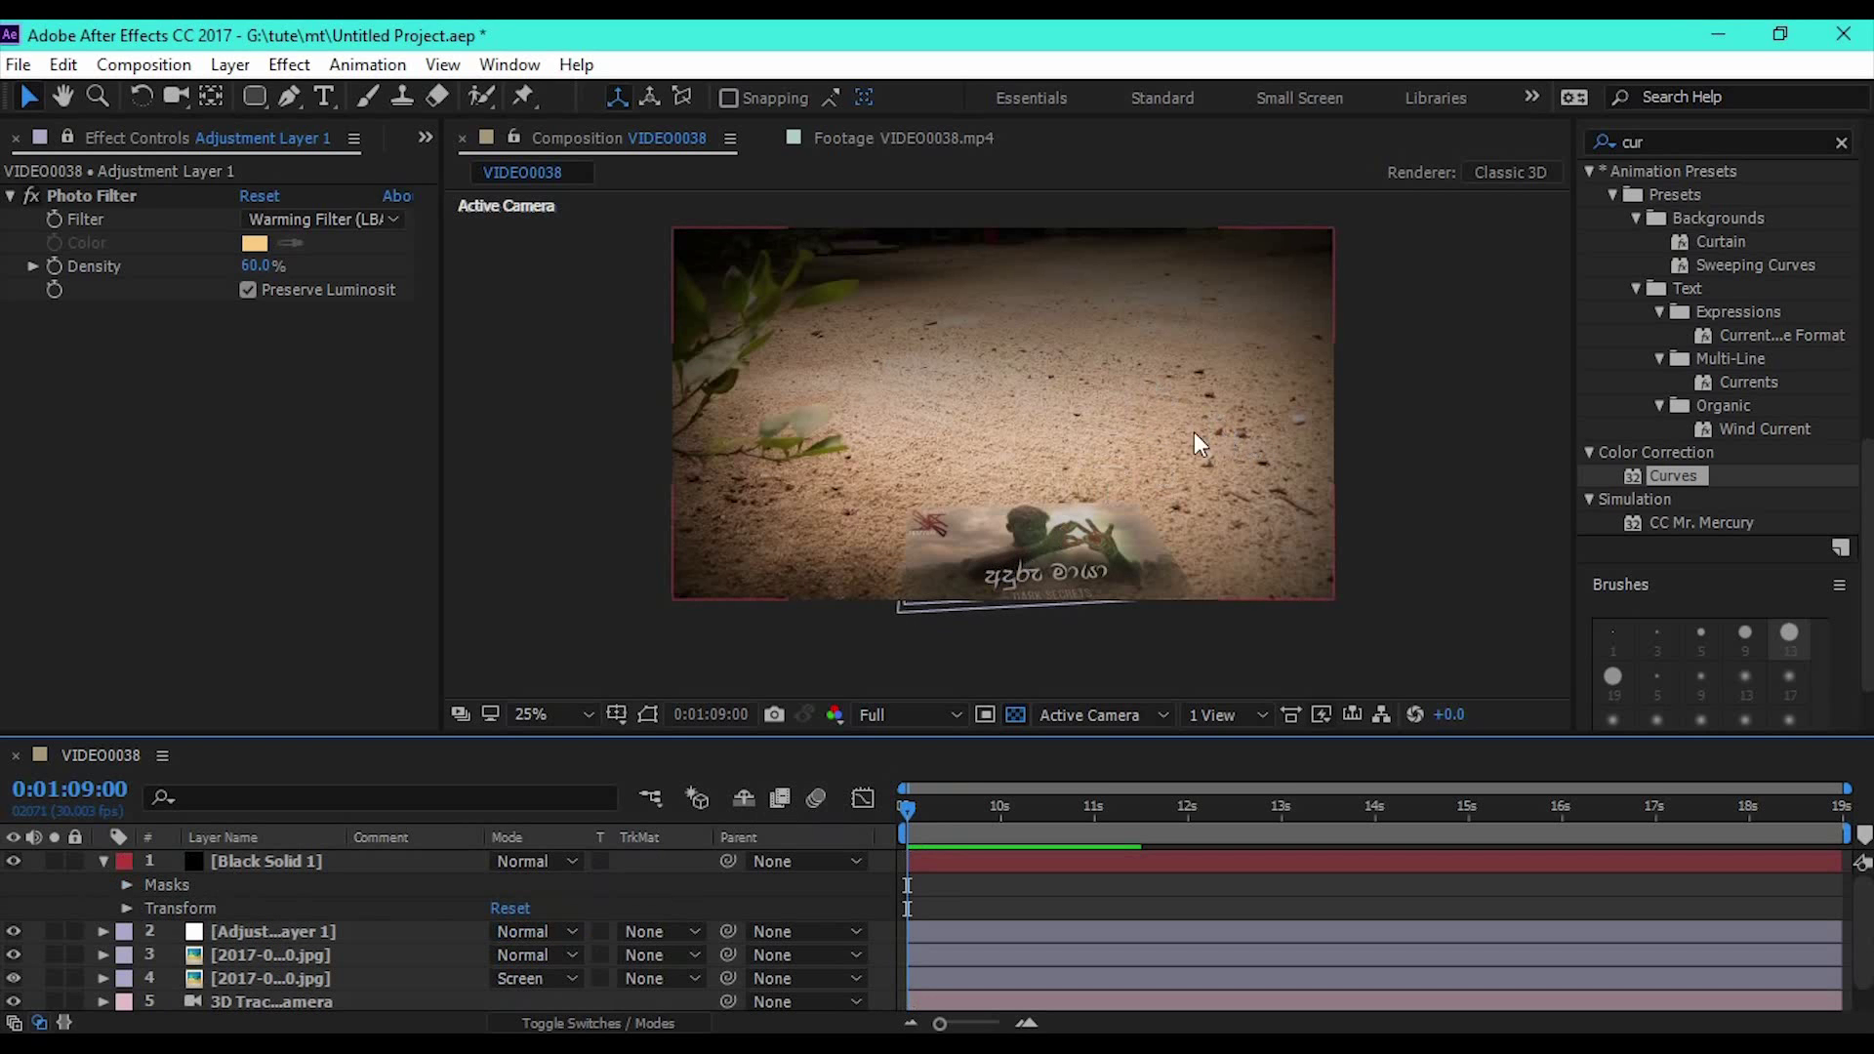
pyautogui.click(252, 932)
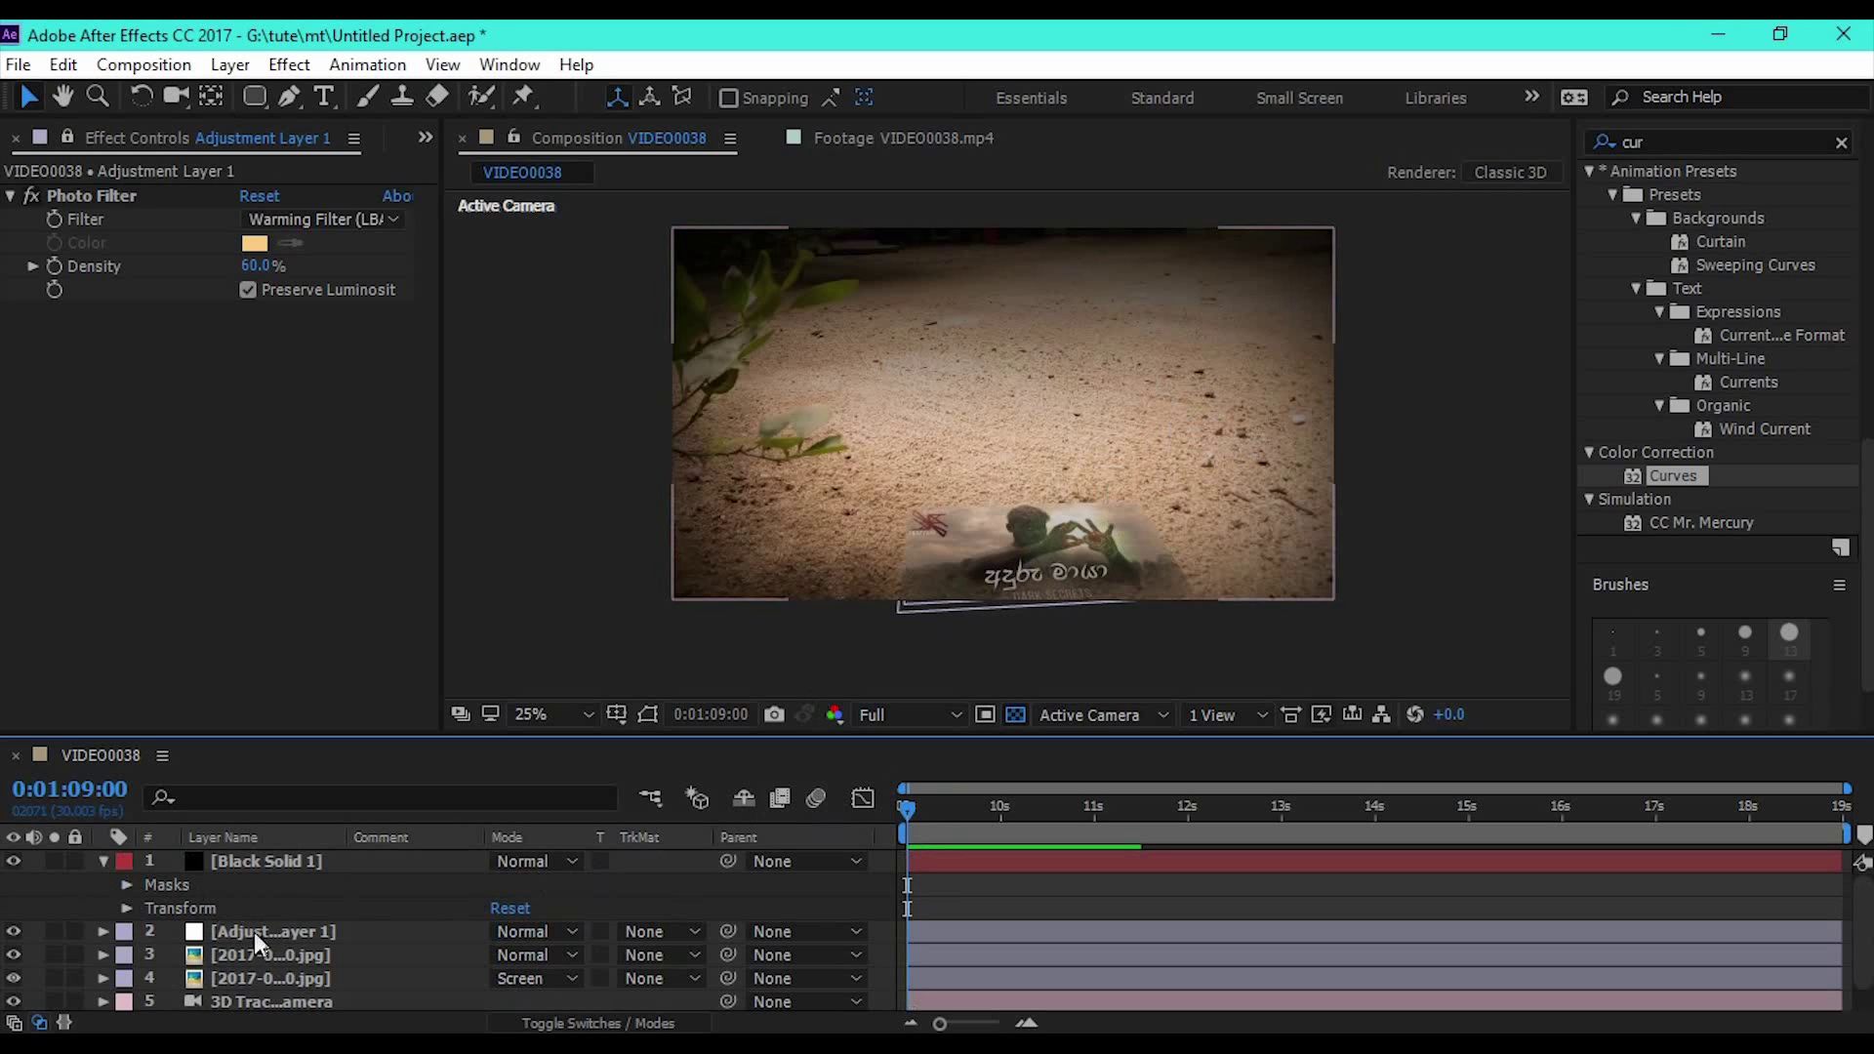
pyautogui.click(267, 956)
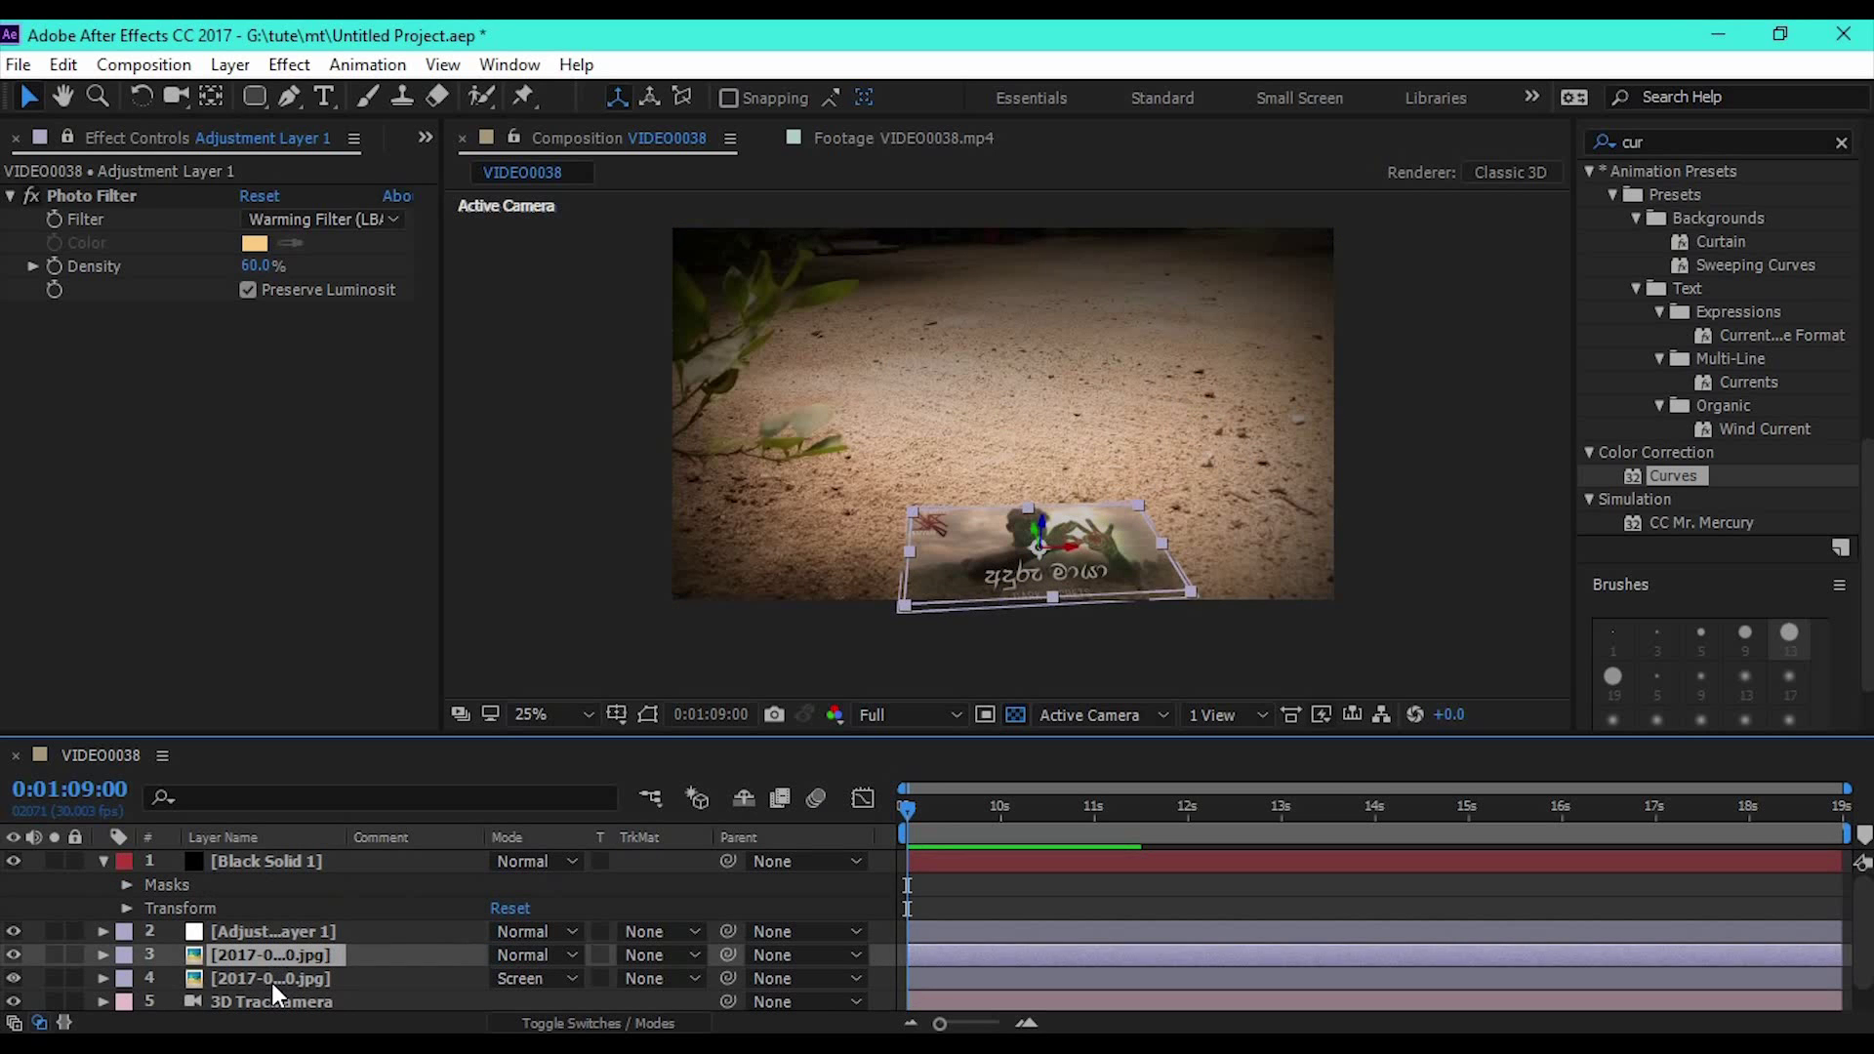
pyautogui.click(271, 978)
pyautogui.press('space')
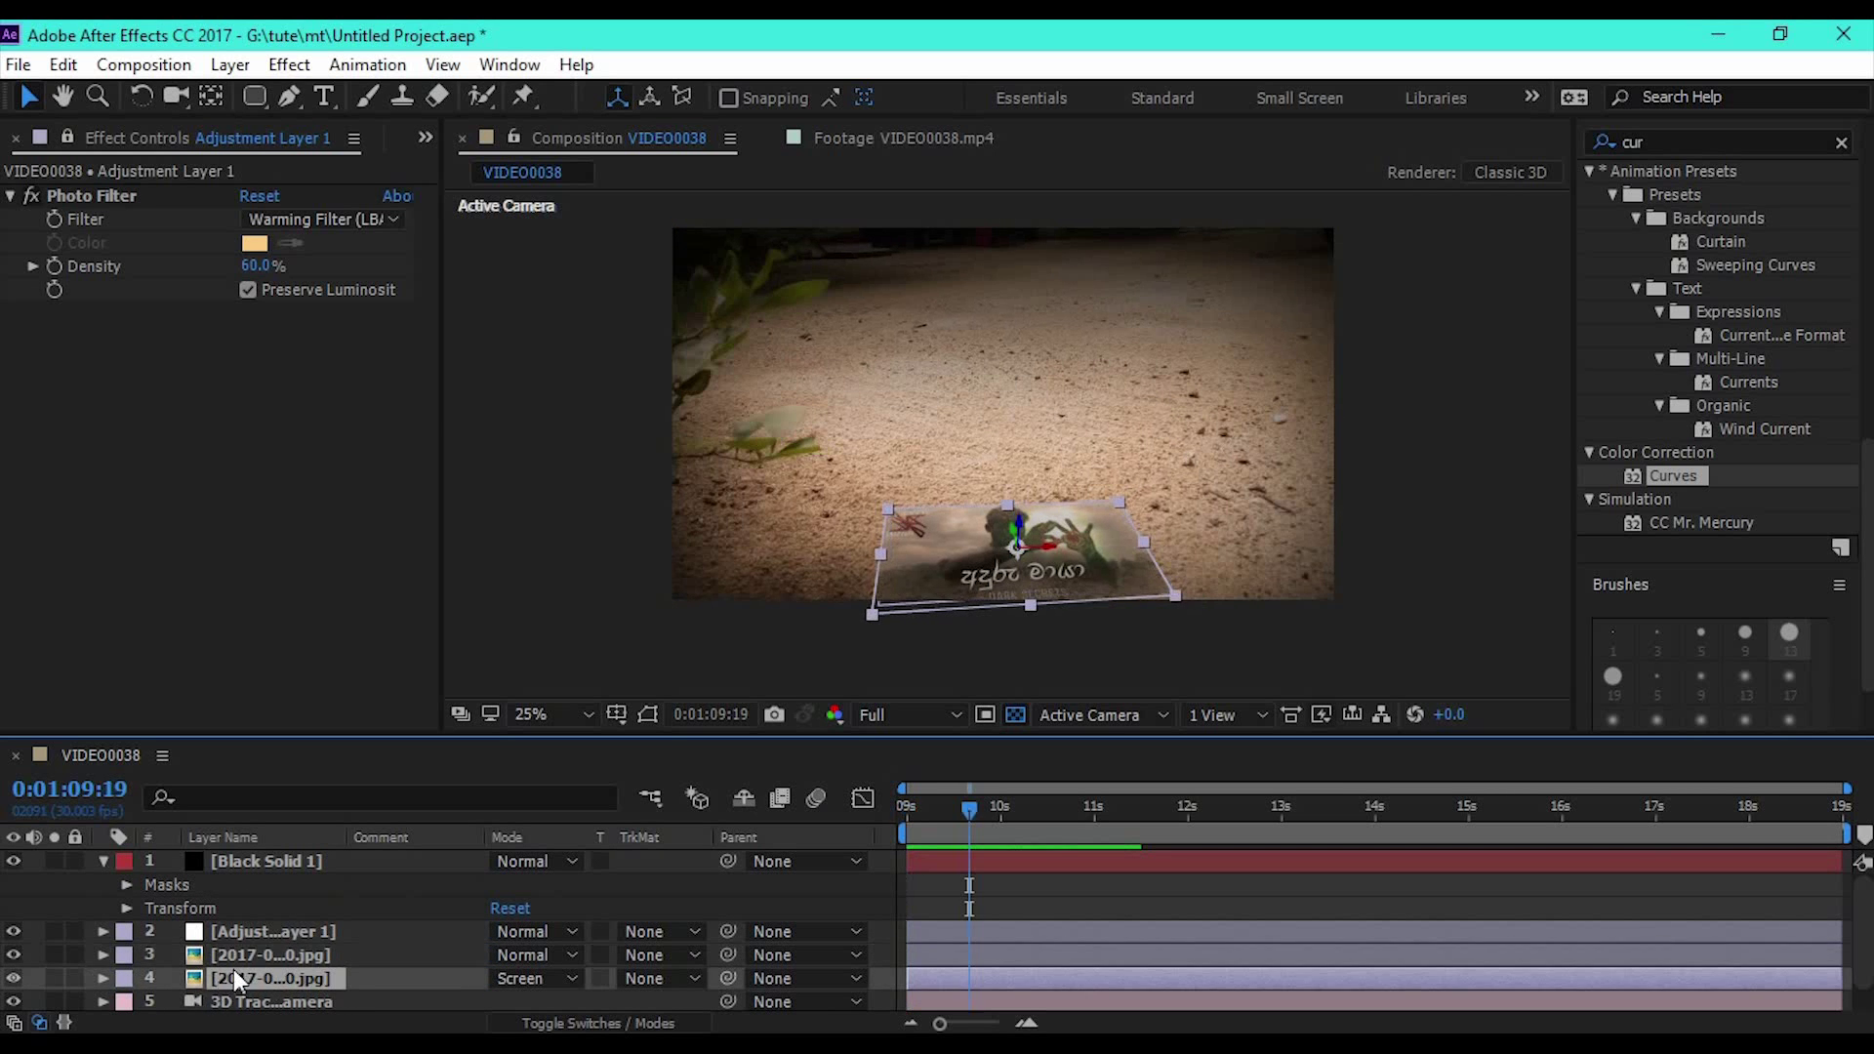
pyautogui.click(234, 963)
pyautogui.click(254, 954)
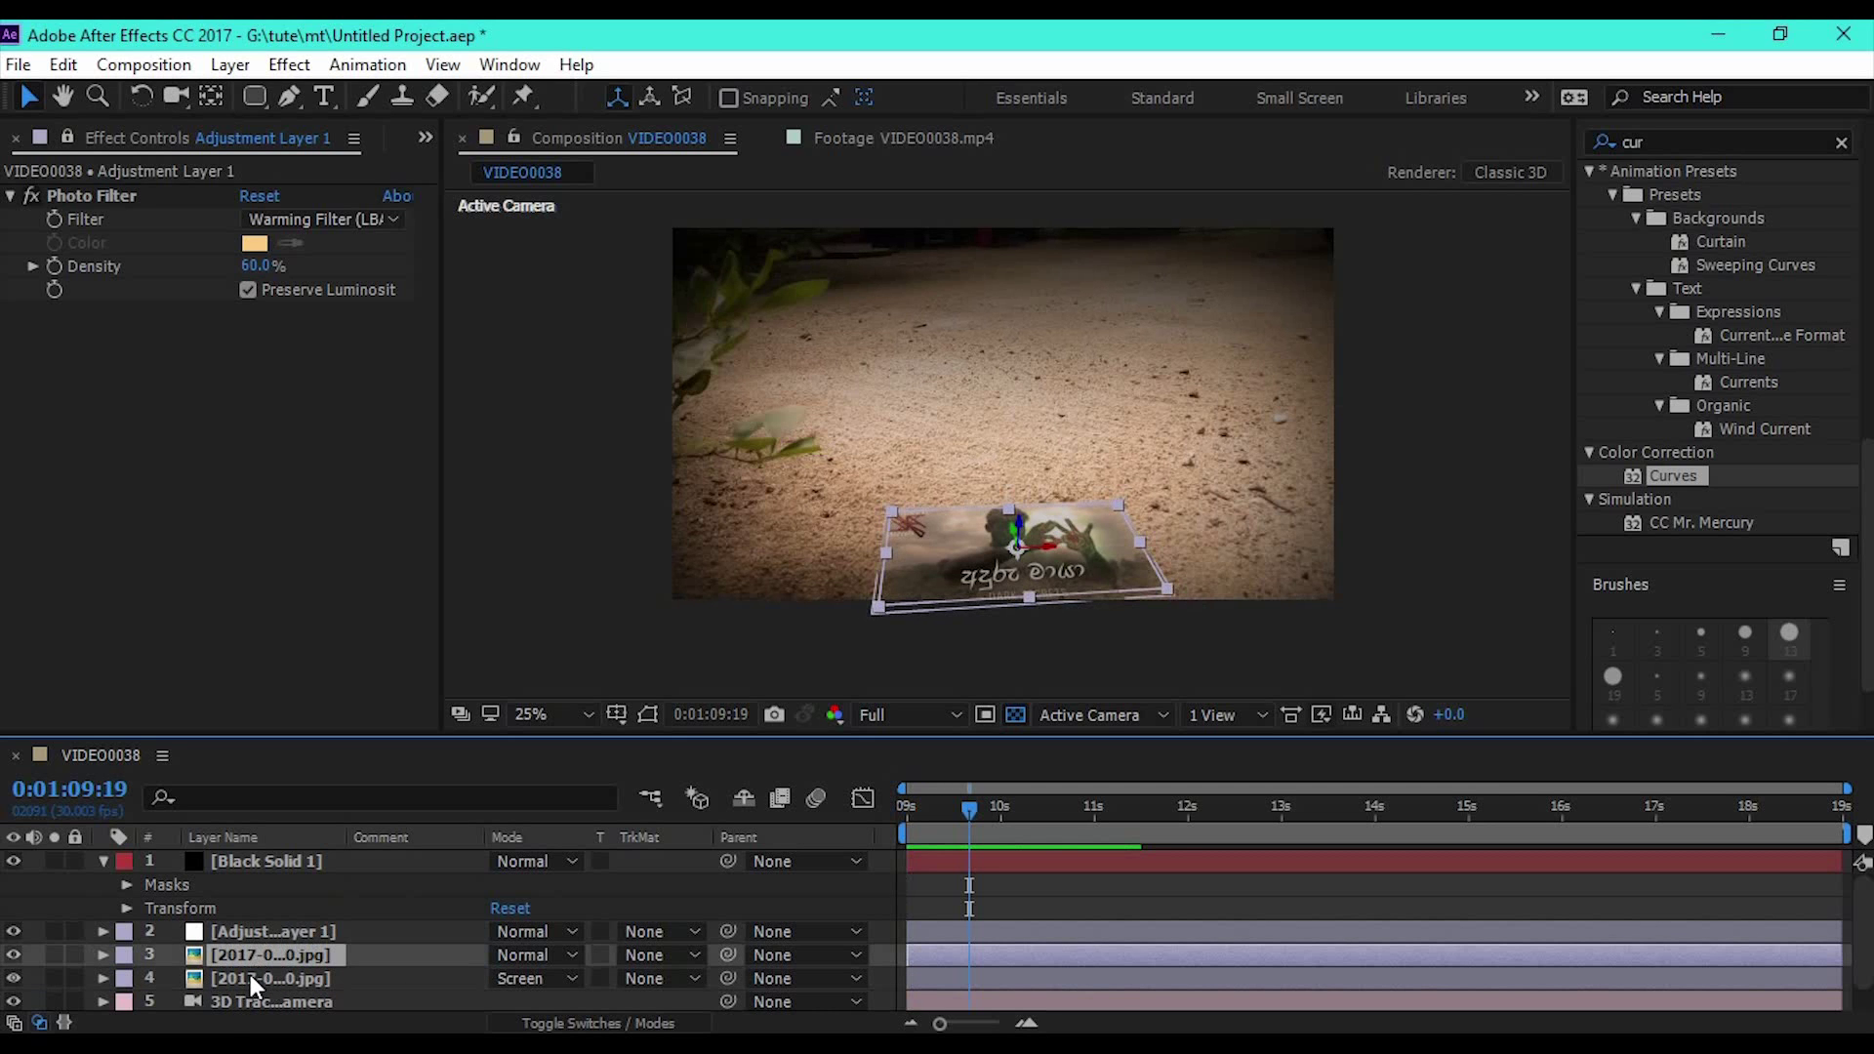
pyautogui.keyDown('shift'); pyautogui.click(257, 980); pyautogui.keyUp('shift')
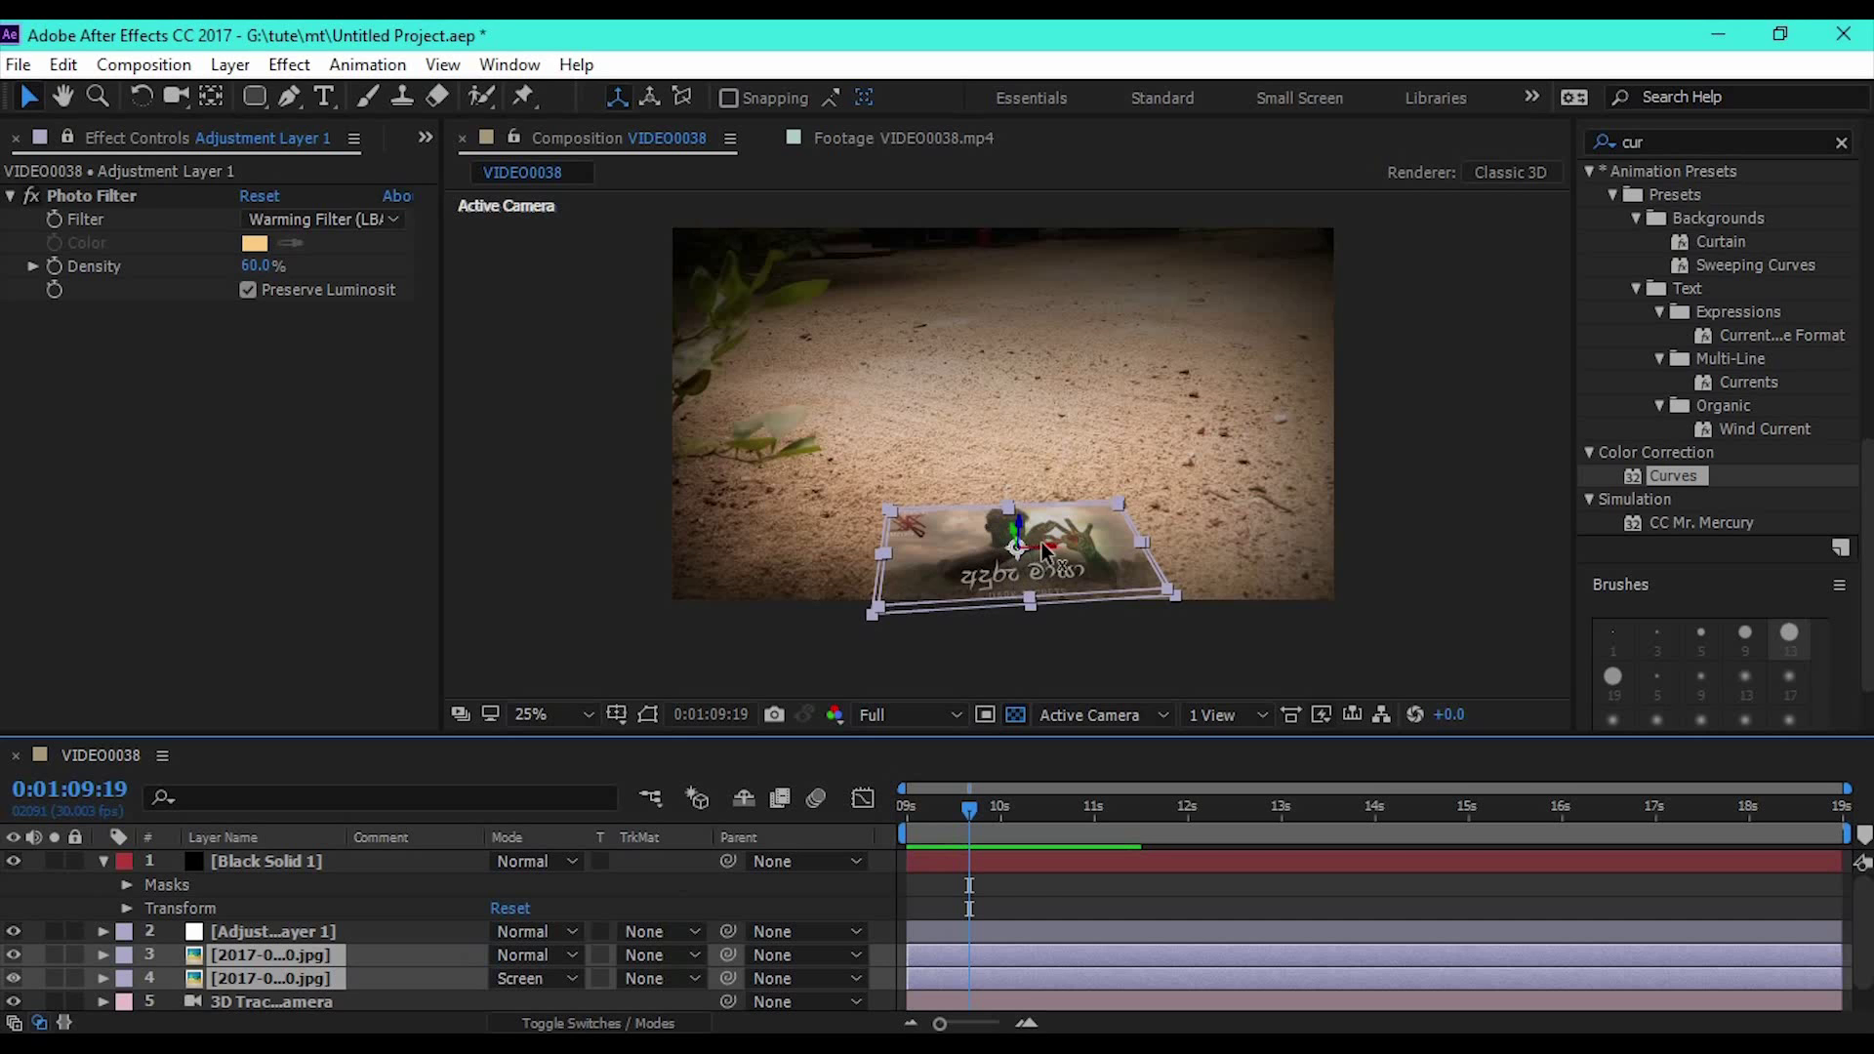
pyautogui.moveTo(1041, 541); pyautogui.dragTo(1276, 550)
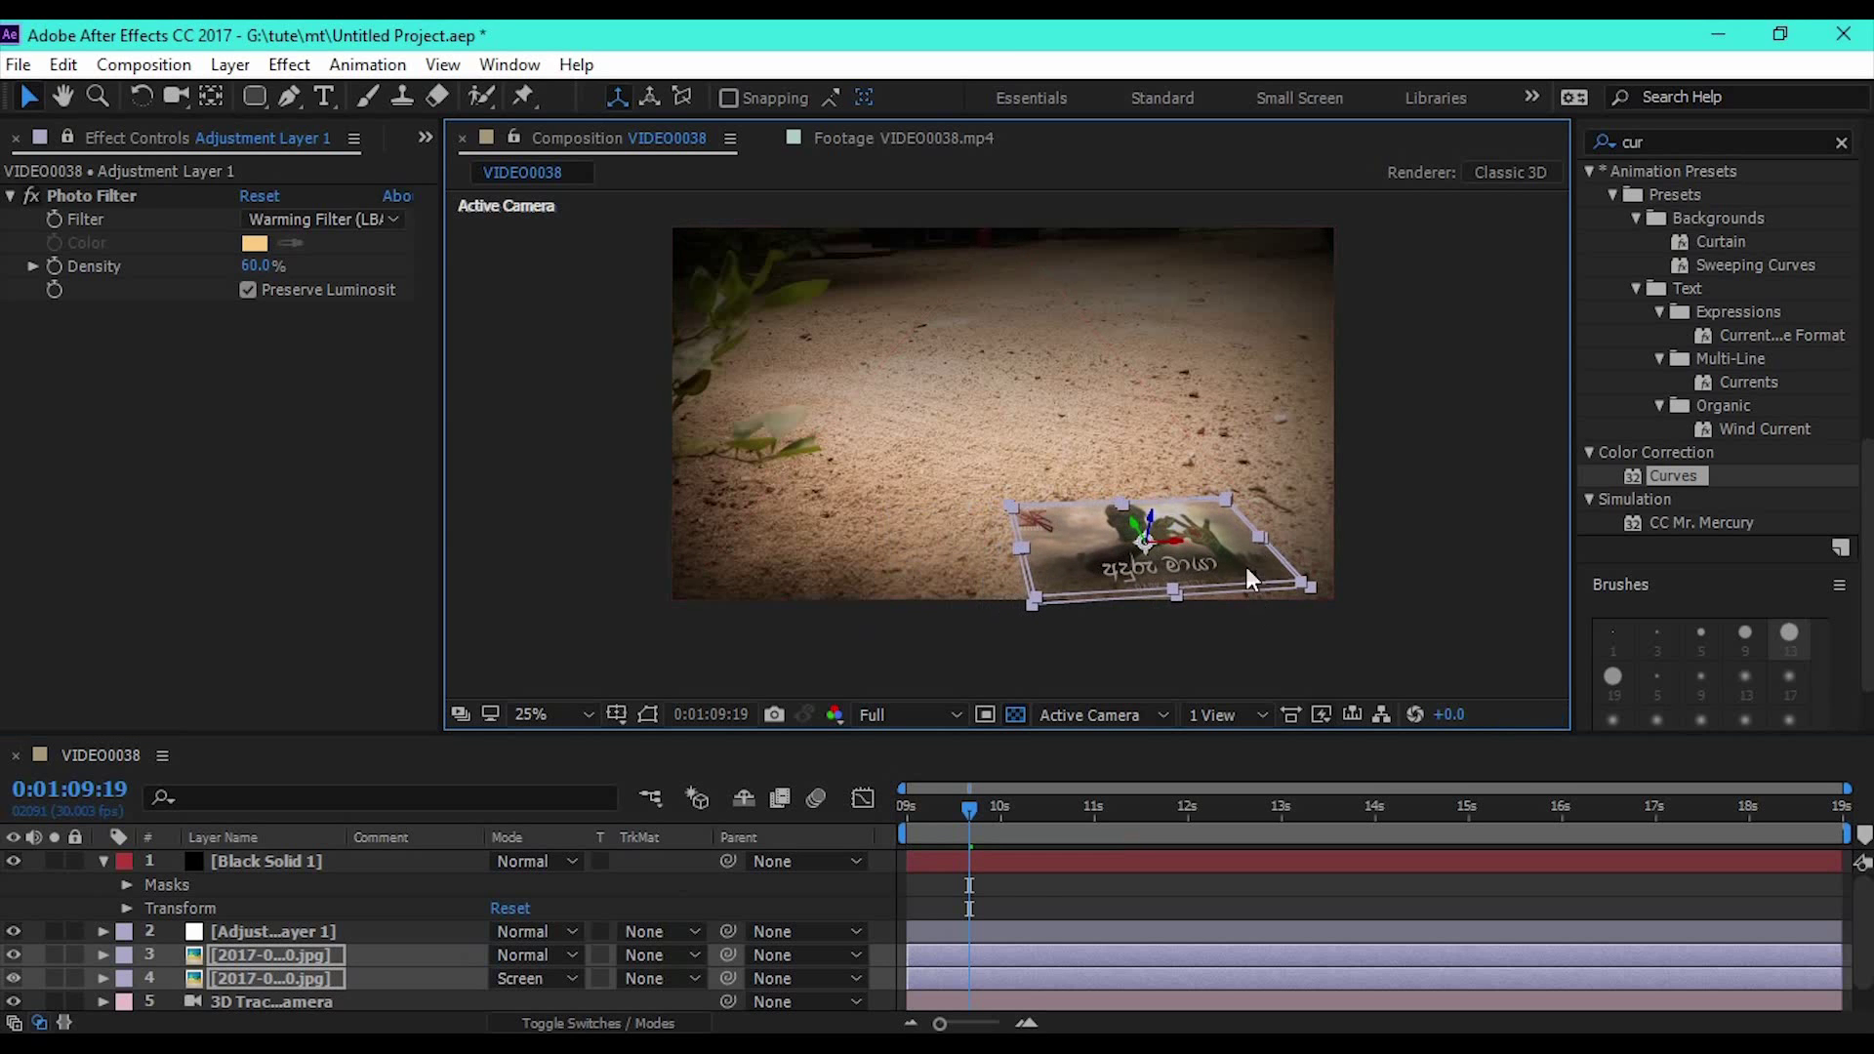
# - Move the image layers to the centre of the sand and scale them much larger
pyautogui.moveTo(1139, 531)
pyautogui.mouseDown()
pyautogui.moveTo(1120, 462)
pyautogui.moveTo(1168, 496)
pyautogui.moveTo(1154, 433)
pyautogui.mouseUp()
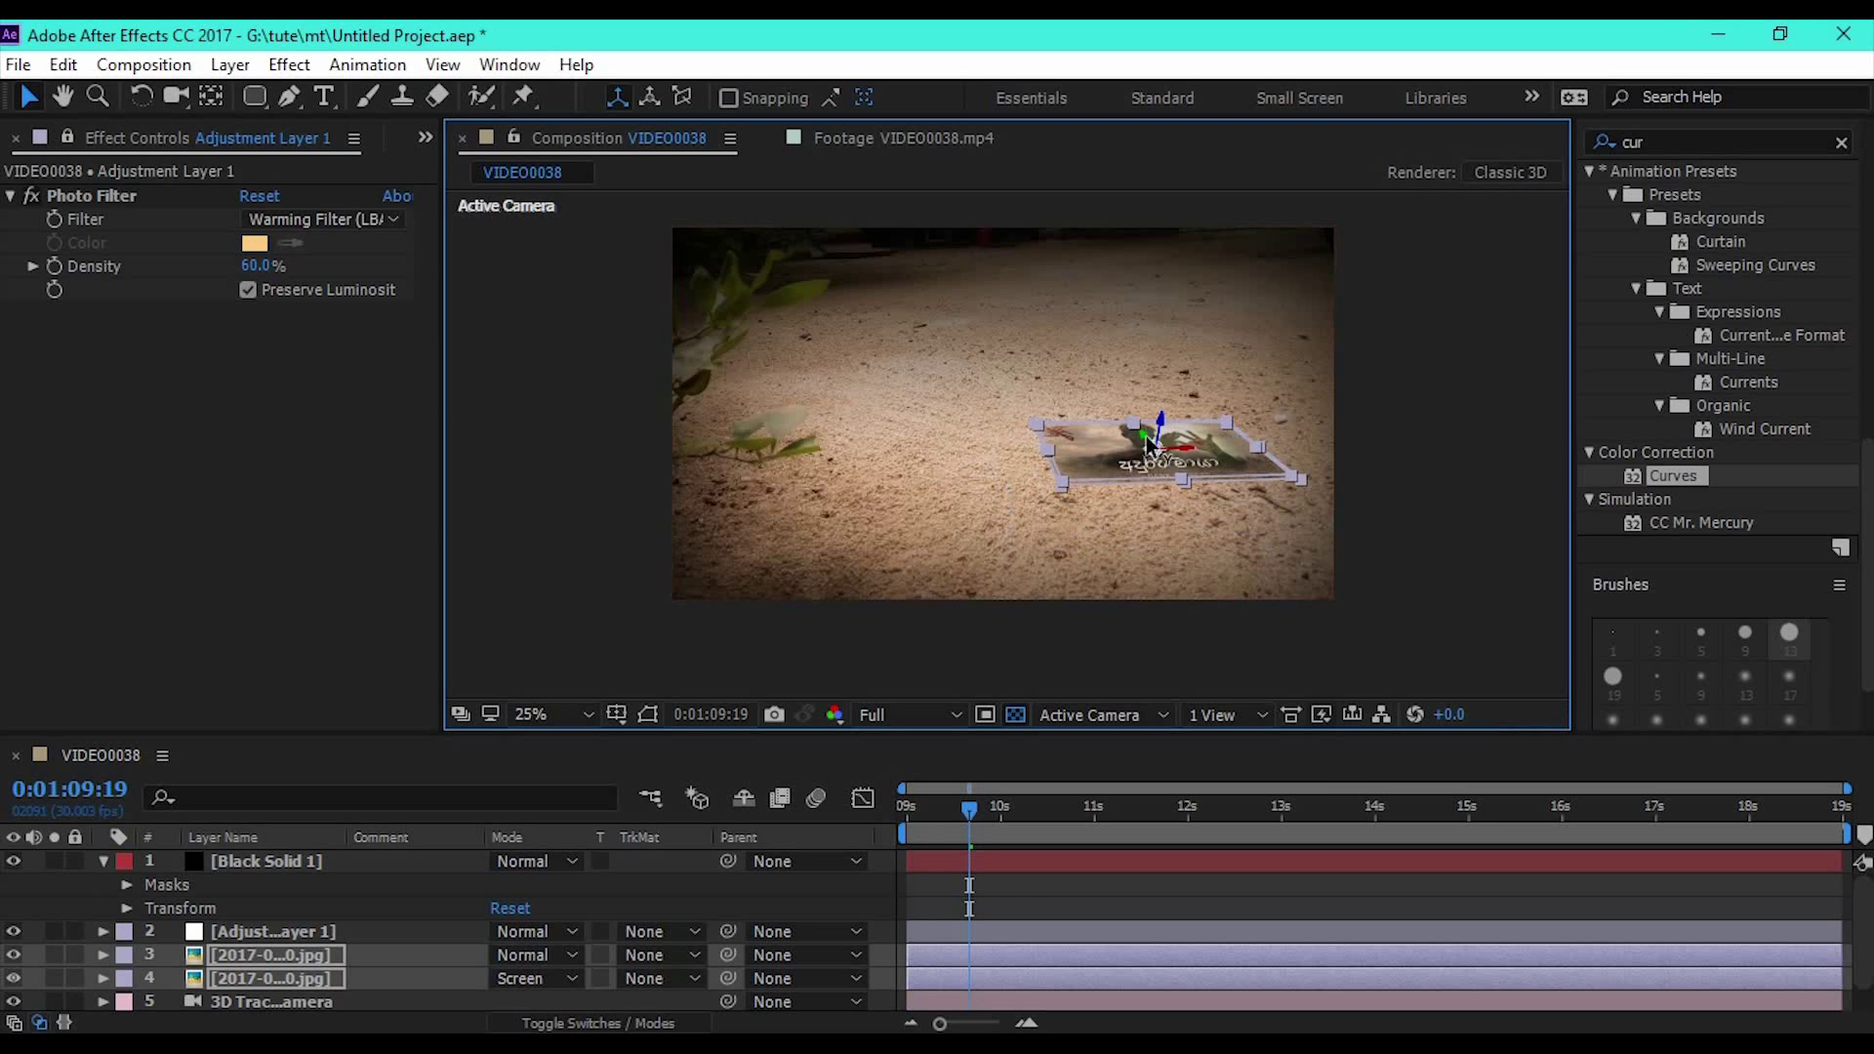
pyautogui.moveTo(1164, 462); pyautogui.dragTo(1172, 505)
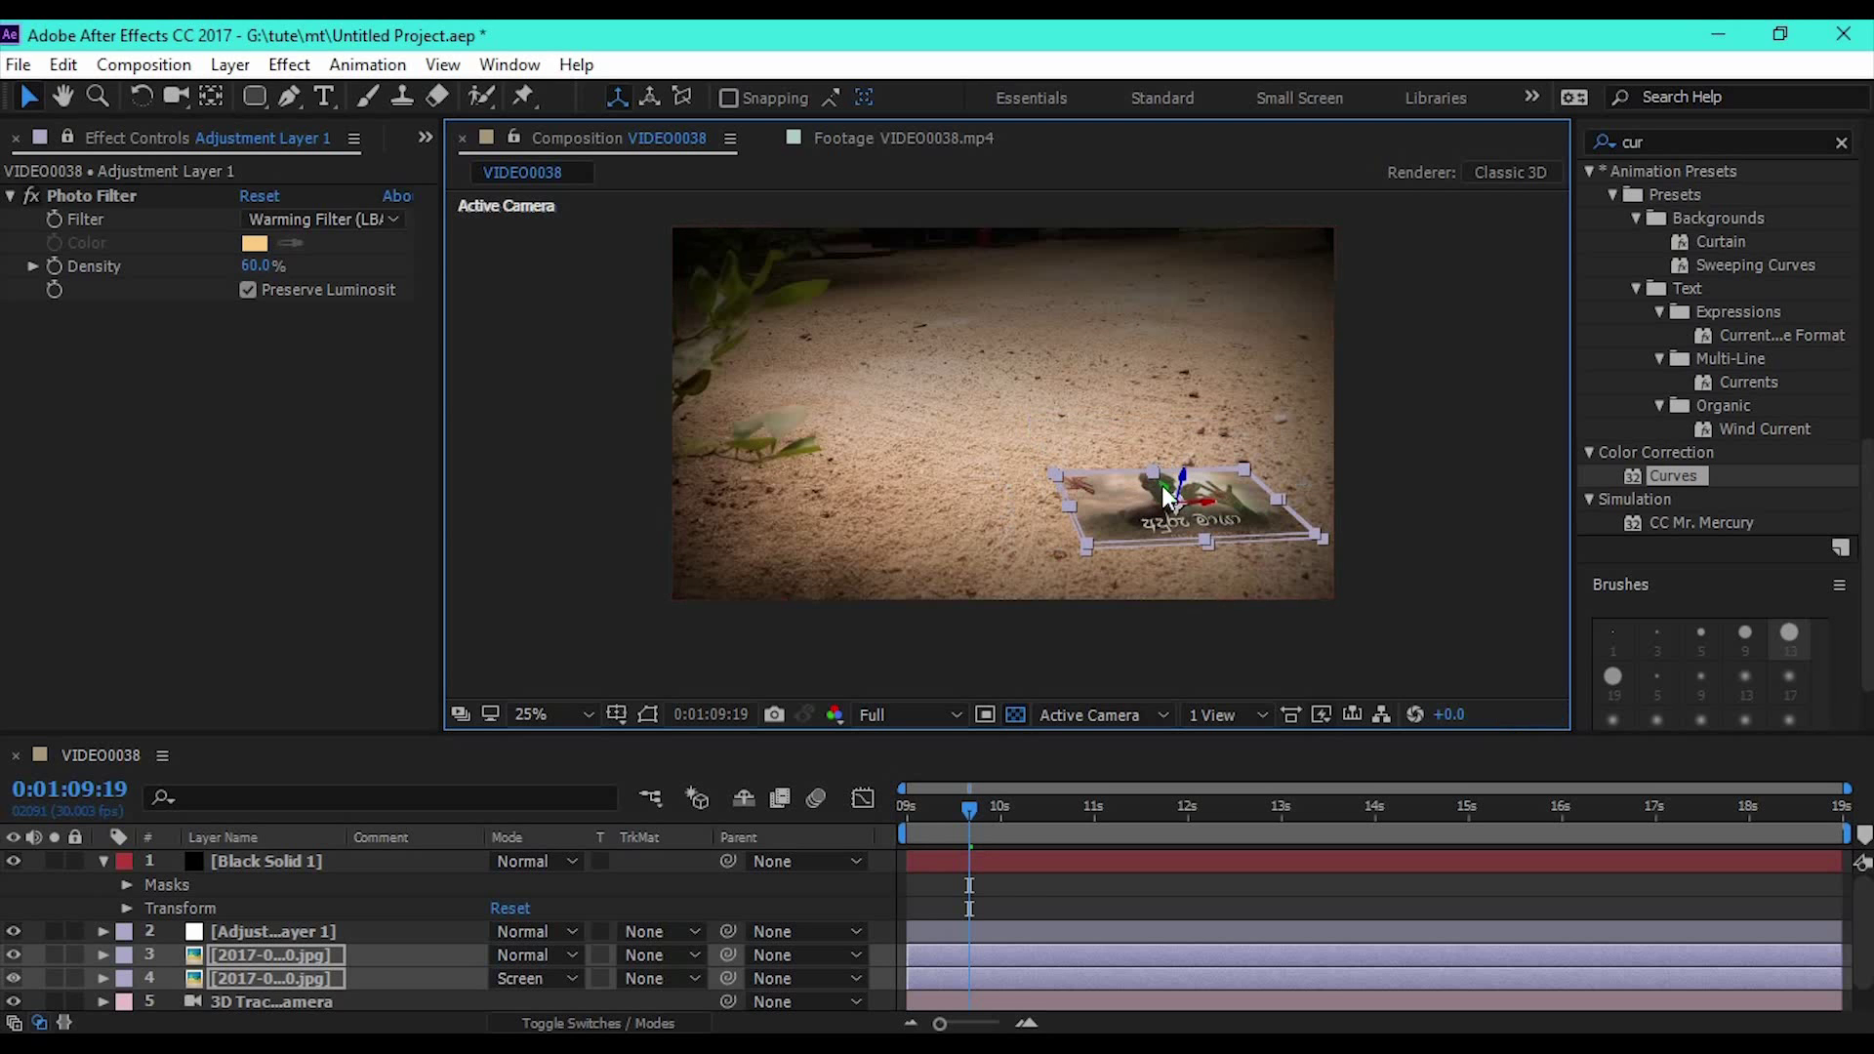
pyautogui.moveTo(1132, 425); pyautogui.dragTo(1121, 413)
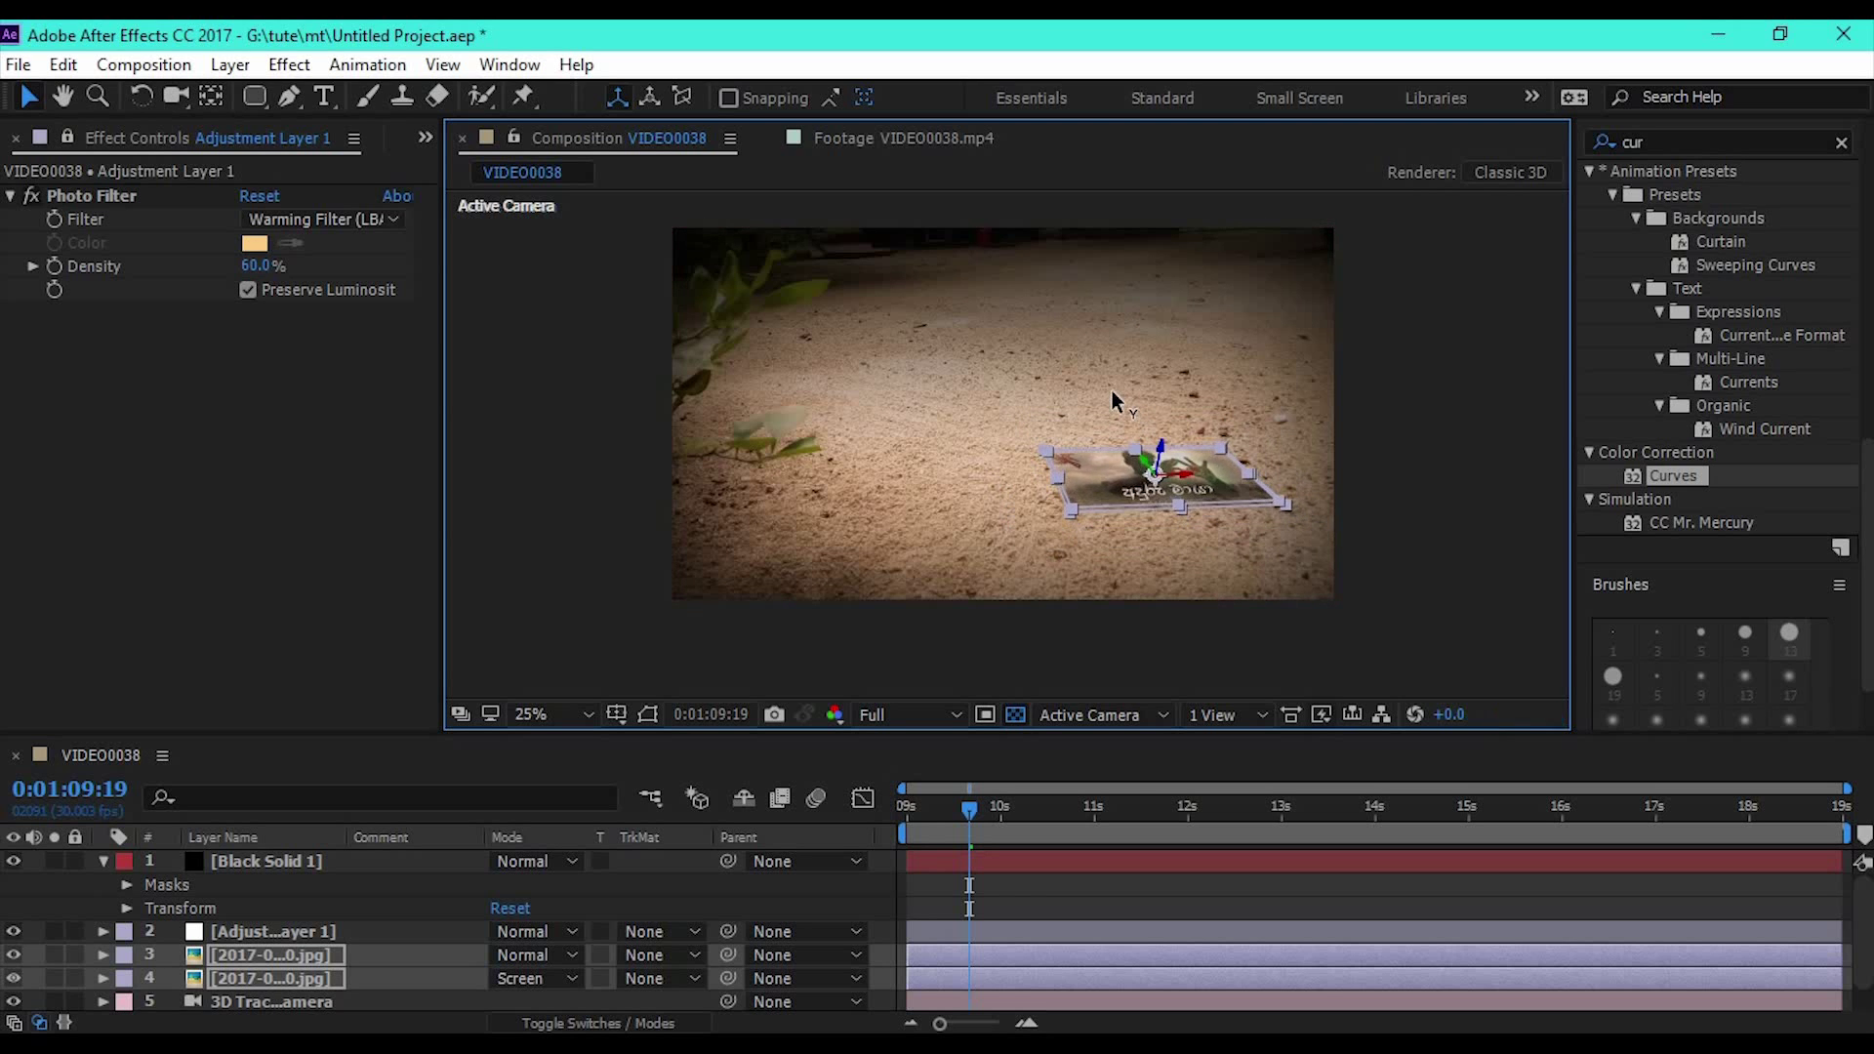
pyautogui.moveTo(1181, 483); pyautogui.dragTo(1232, 488)
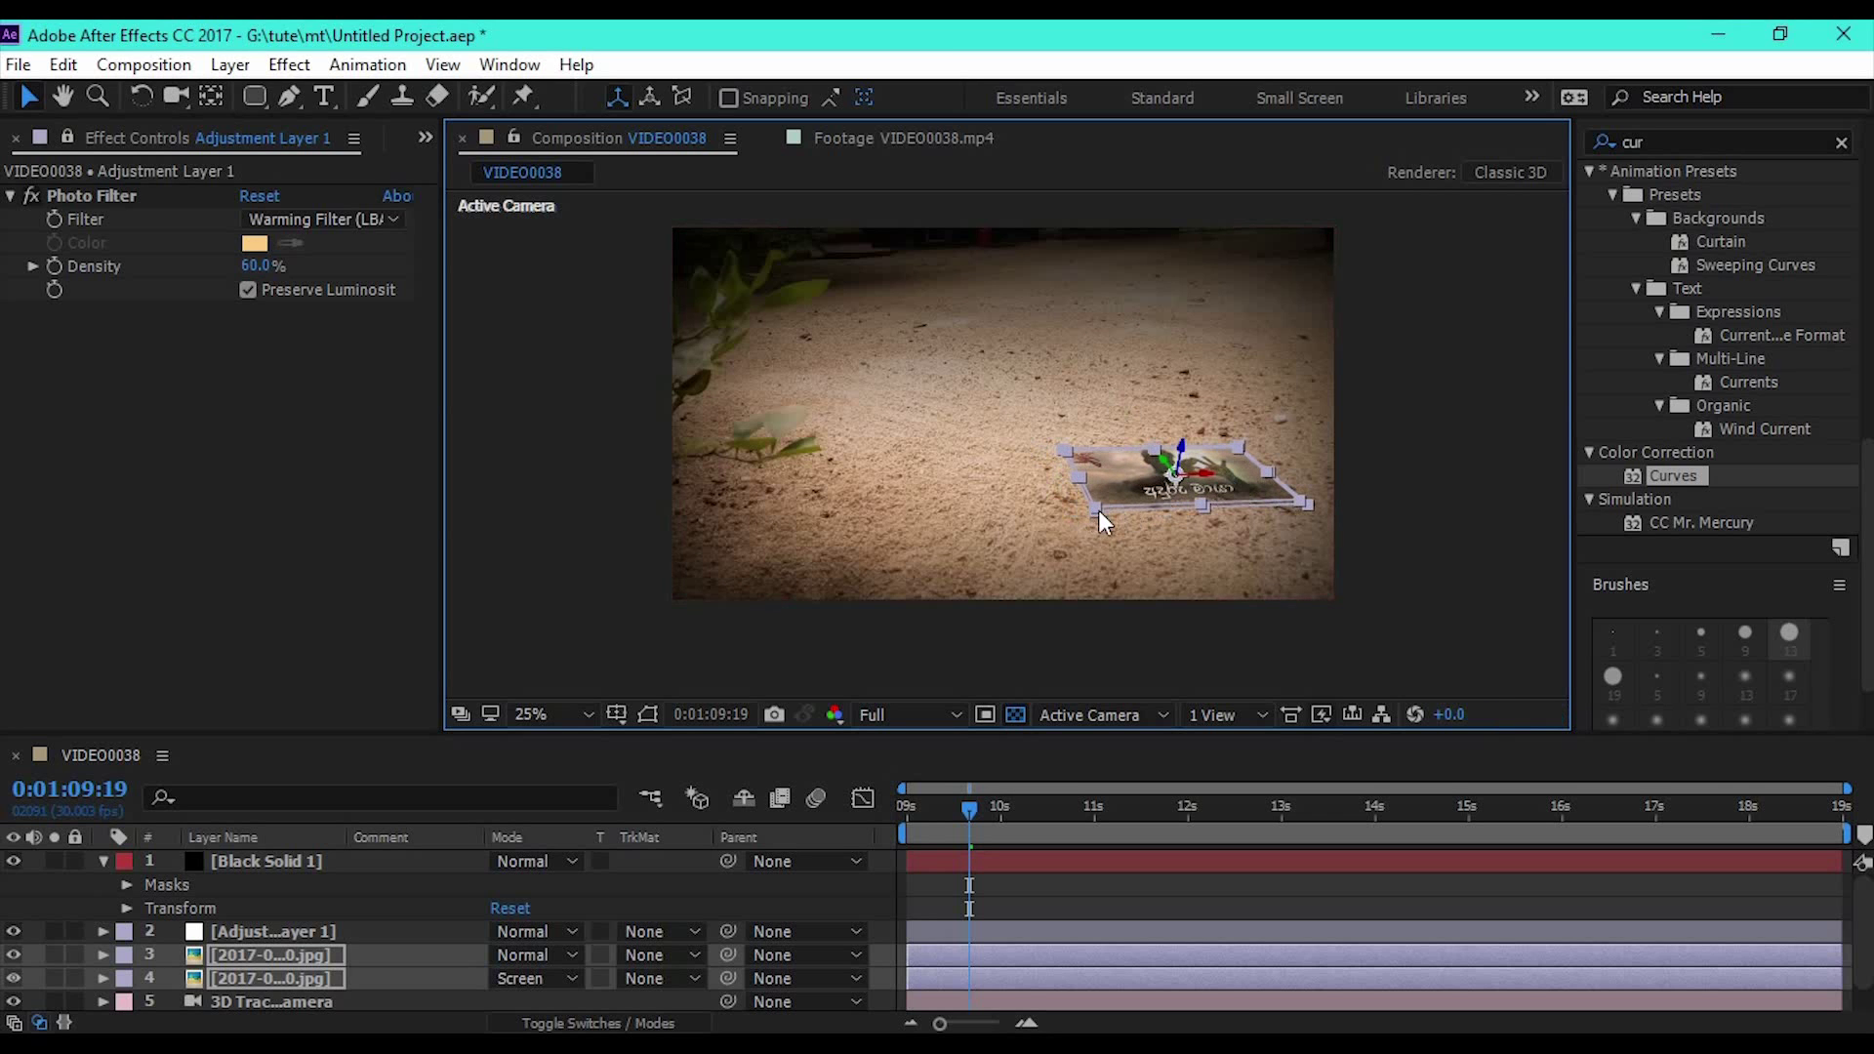
pyautogui.moveTo(1094, 512); pyautogui.dragTo(955, 583)
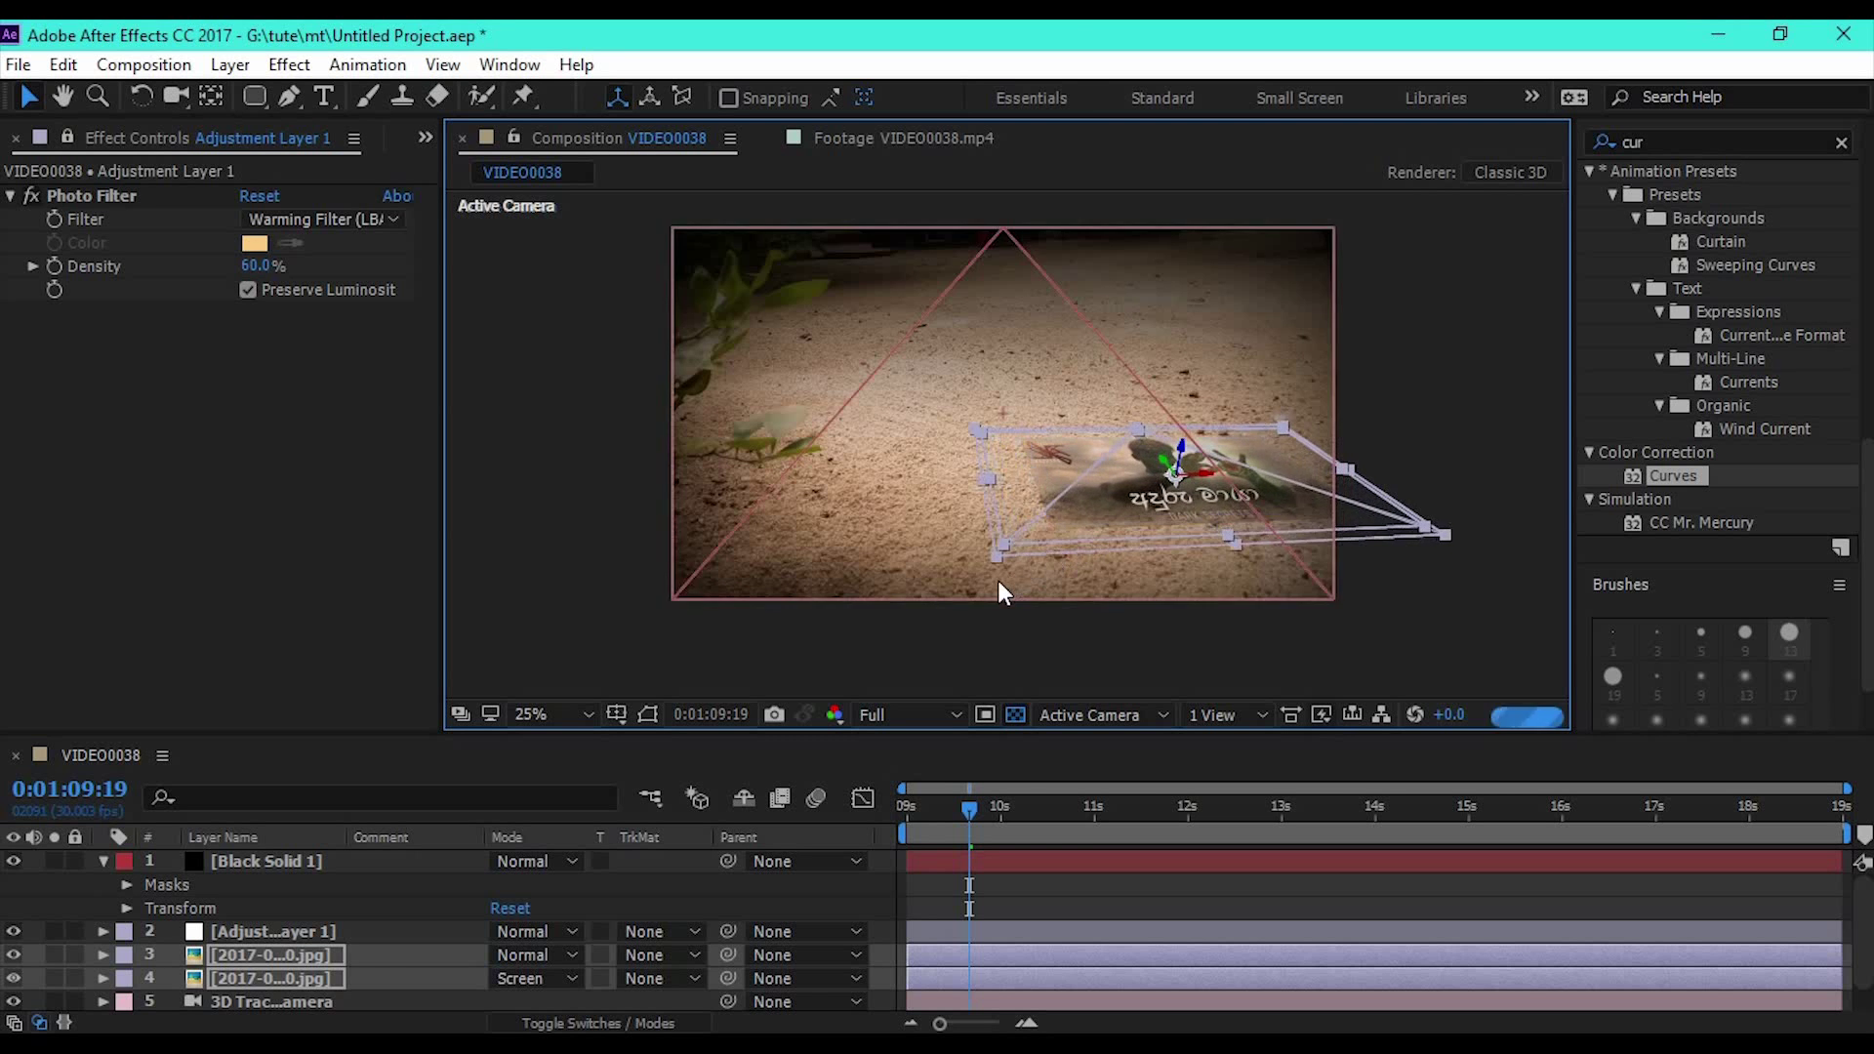
pyautogui.click(1413, 626)
pyautogui.click(261, 959)
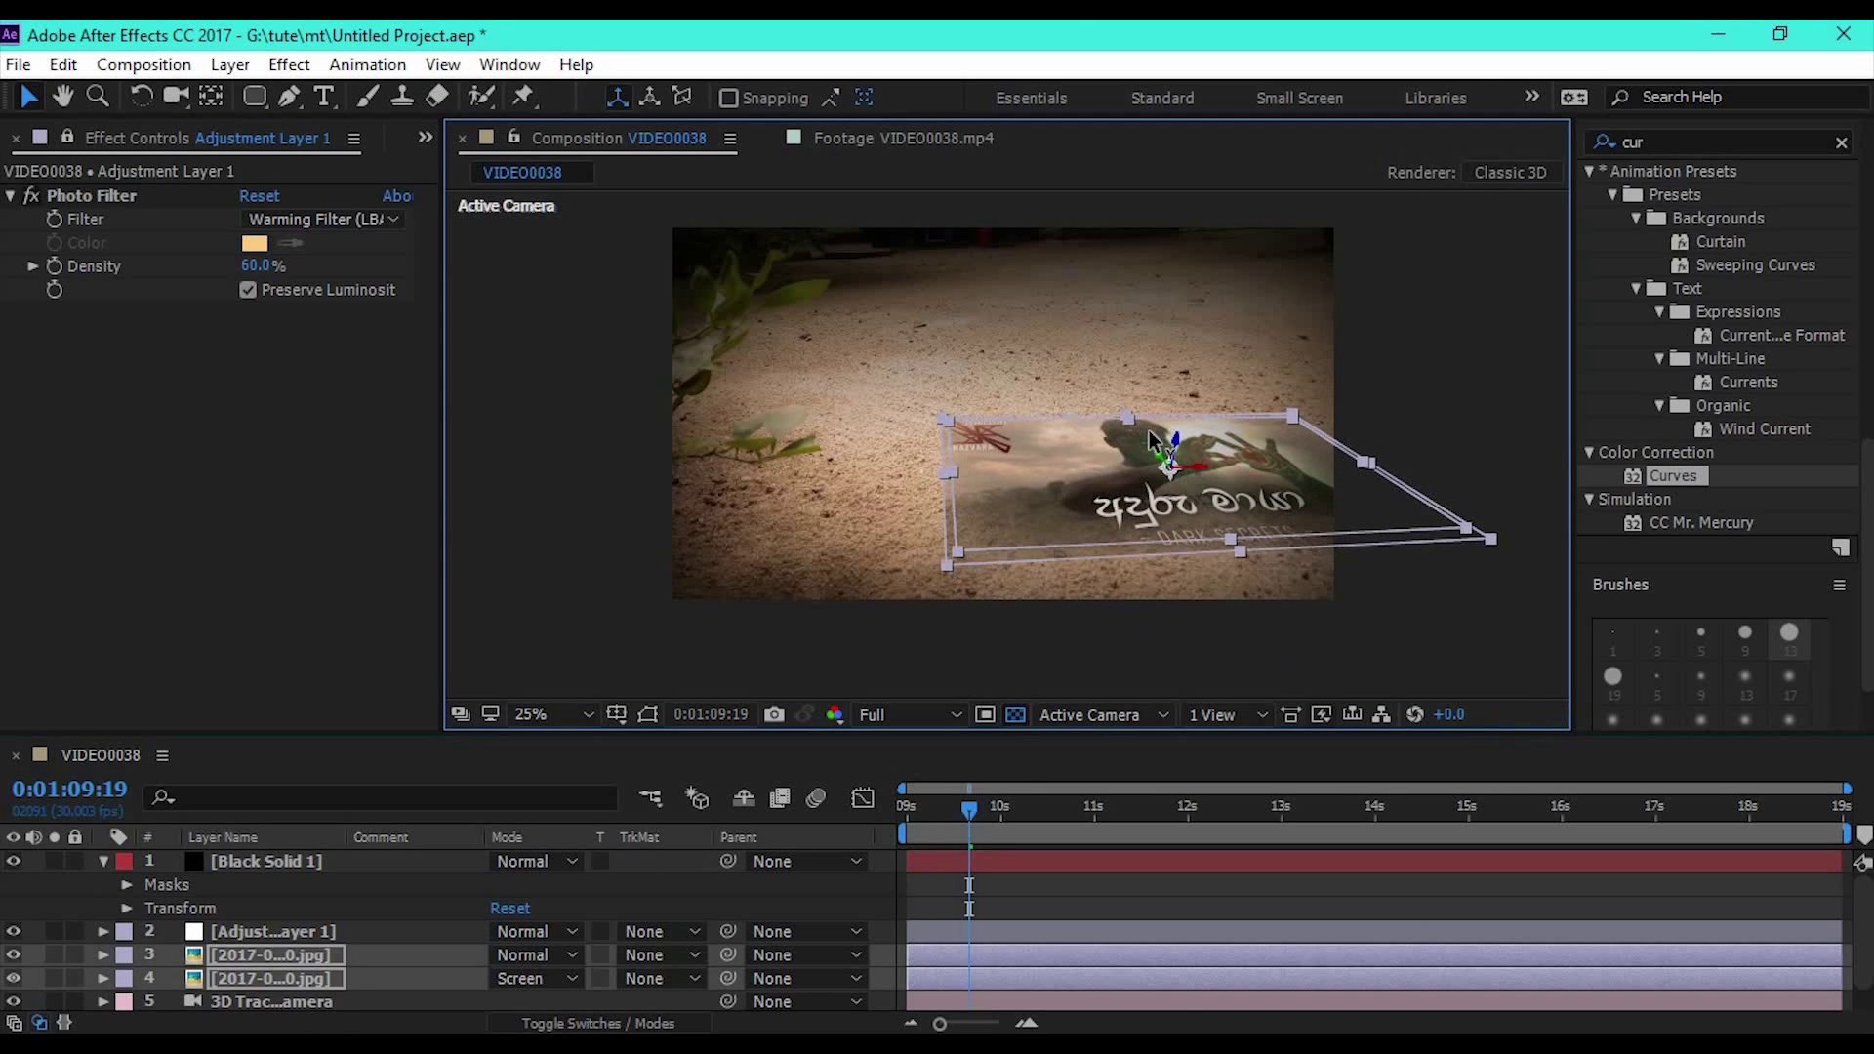
pyautogui.click(1414, 626)
pyautogui.click(1171, 535)
# - Tilt the image layers in 3D with the Rotation tool so they lie on the ground
pyautogui.press('w')
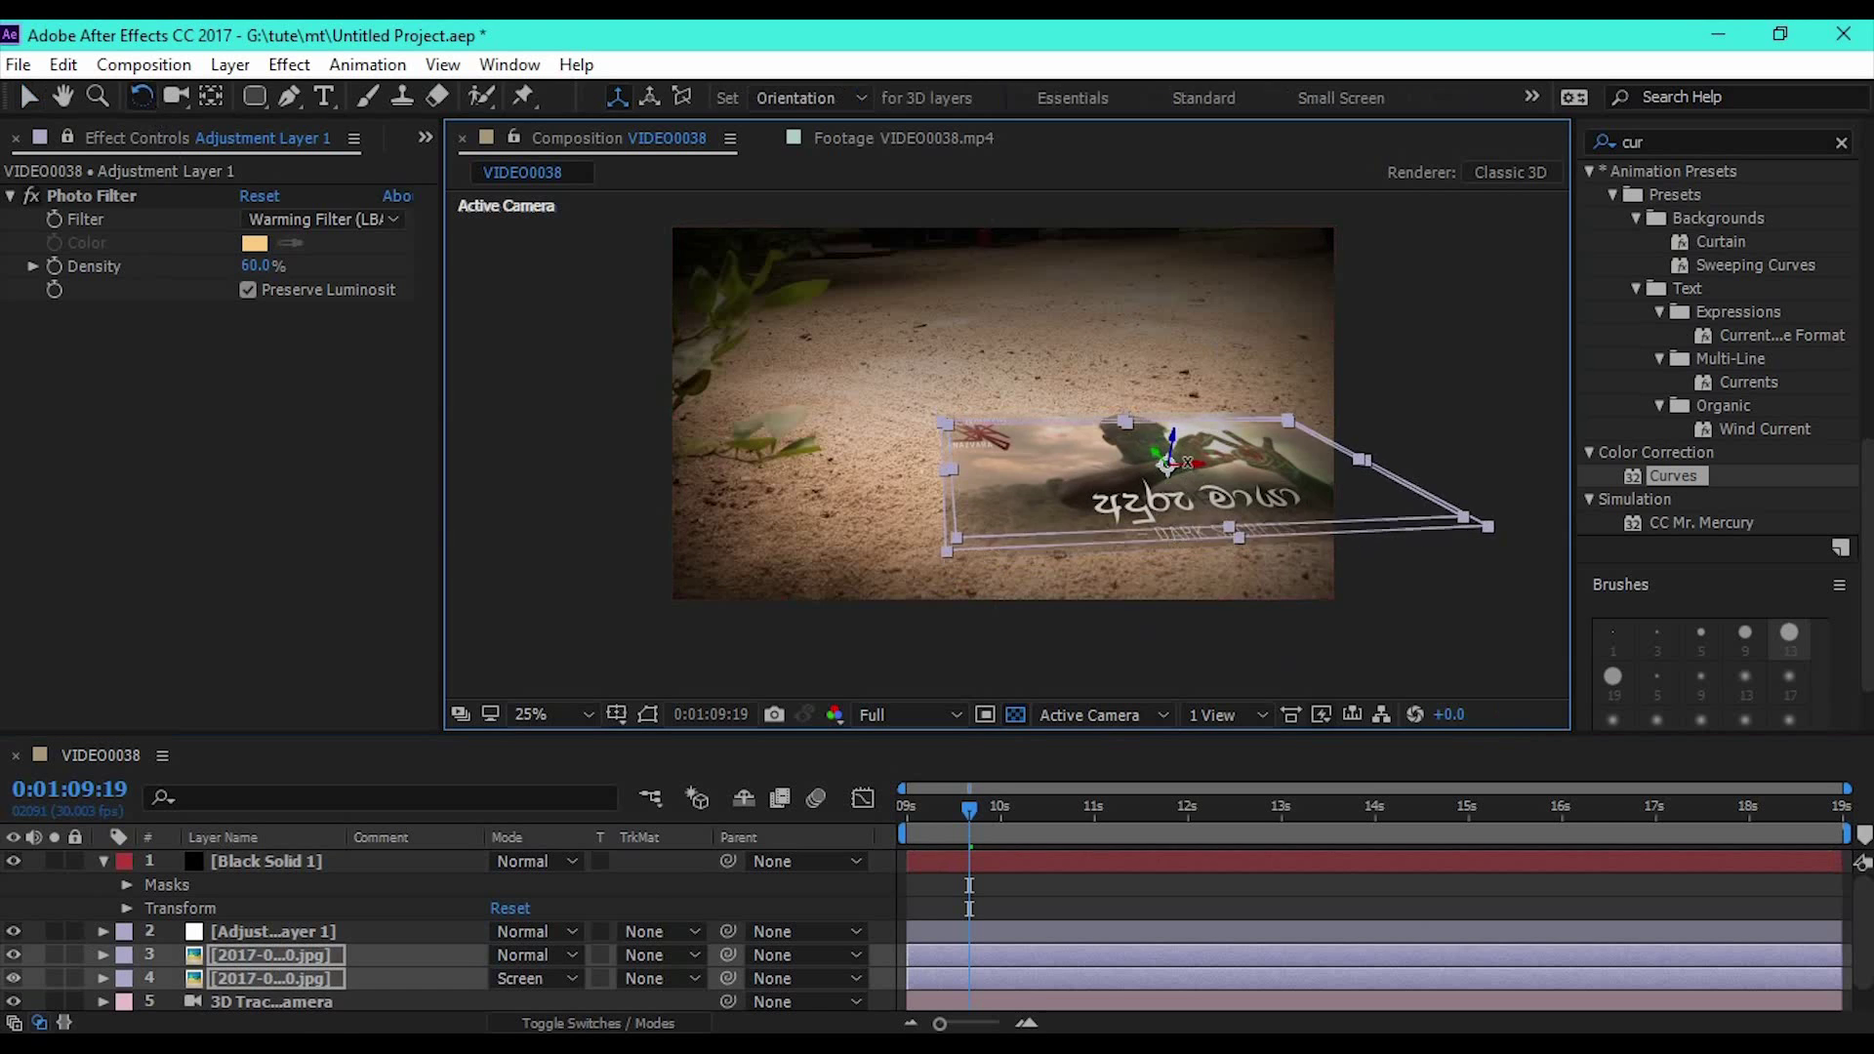
pyautogui.moveTo(1172, 527)
pyautogui.mouseDown()
pyautogui.moveTo(1171, 439)
pyautogui.moveTo(1172, 484)
pyautogui.mouseUp()
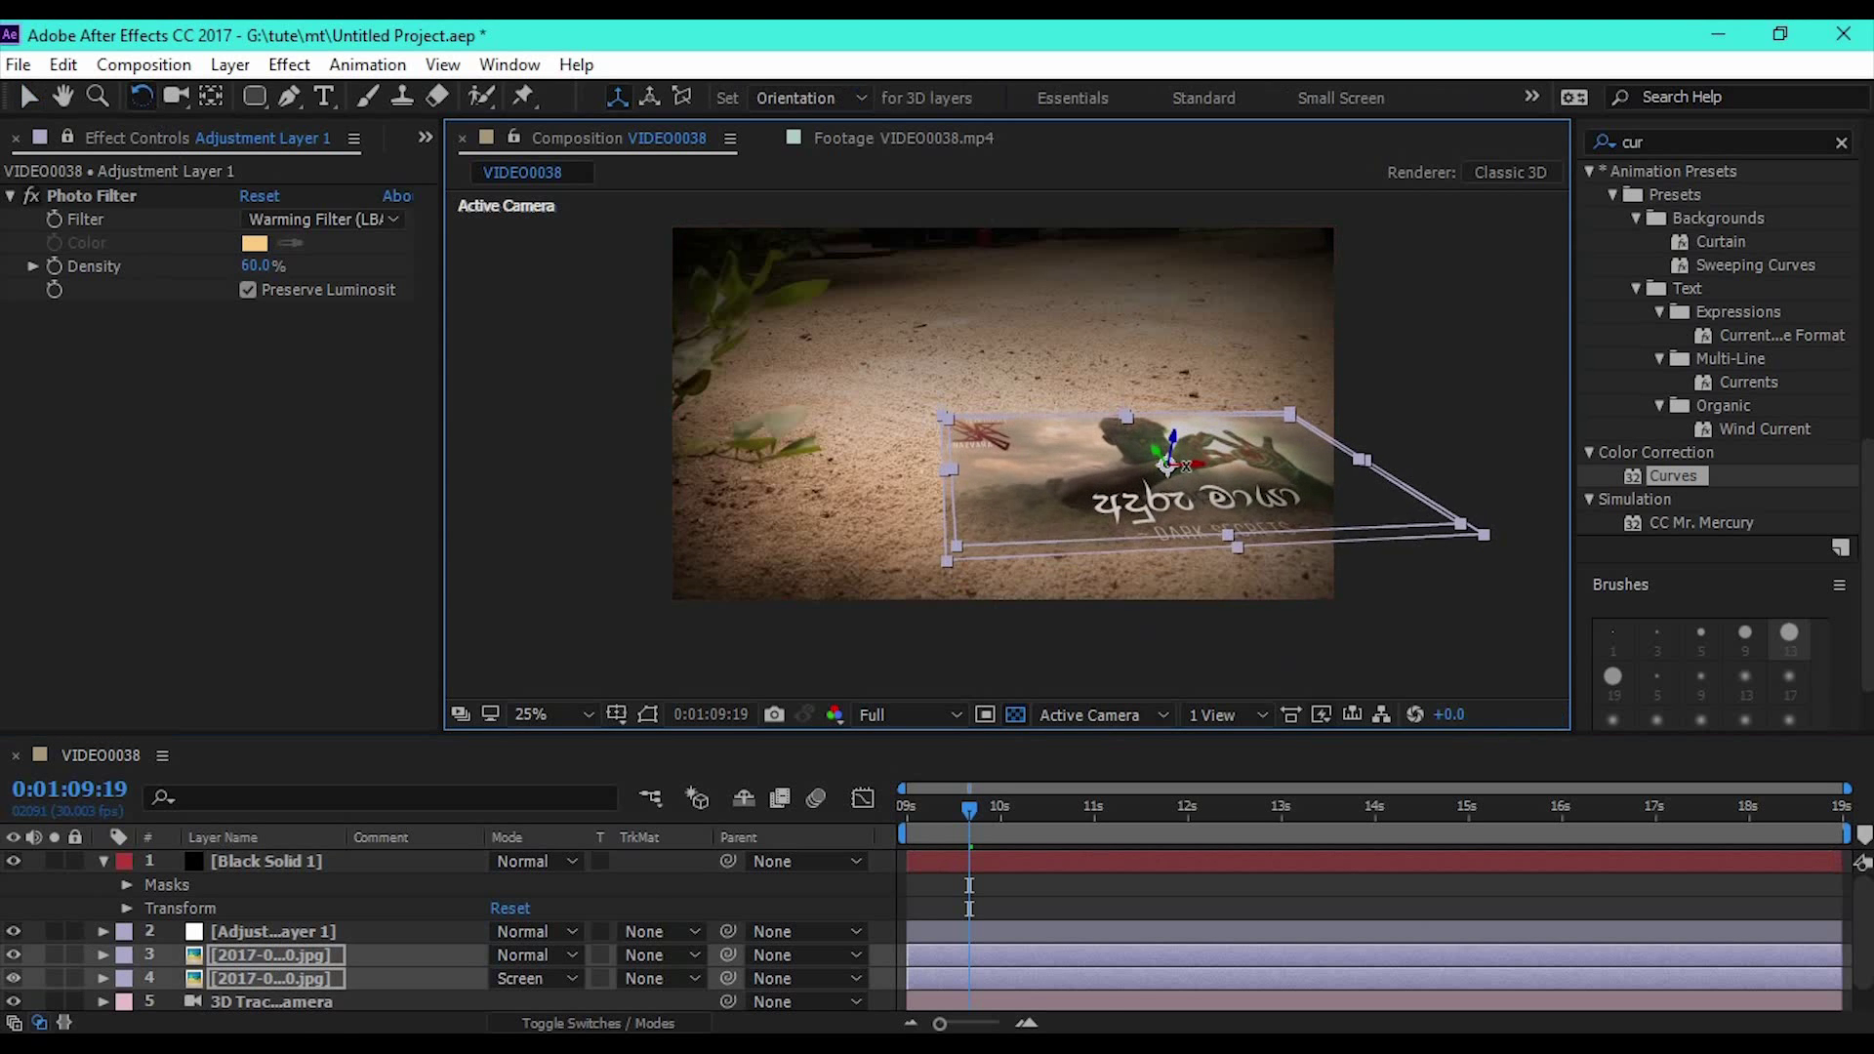
pyautogui.click(1230, 631)
pyautogui.click(266, 862)
pyautogui.click(271, 955)
pyautogui.keyDown('ctrl'); pyautogui.click(271, 979); pyautogui.keyUp('ctrl')
pyautogui.moveTo(1172, 497); pyautogui.dragTo(1171, 453)
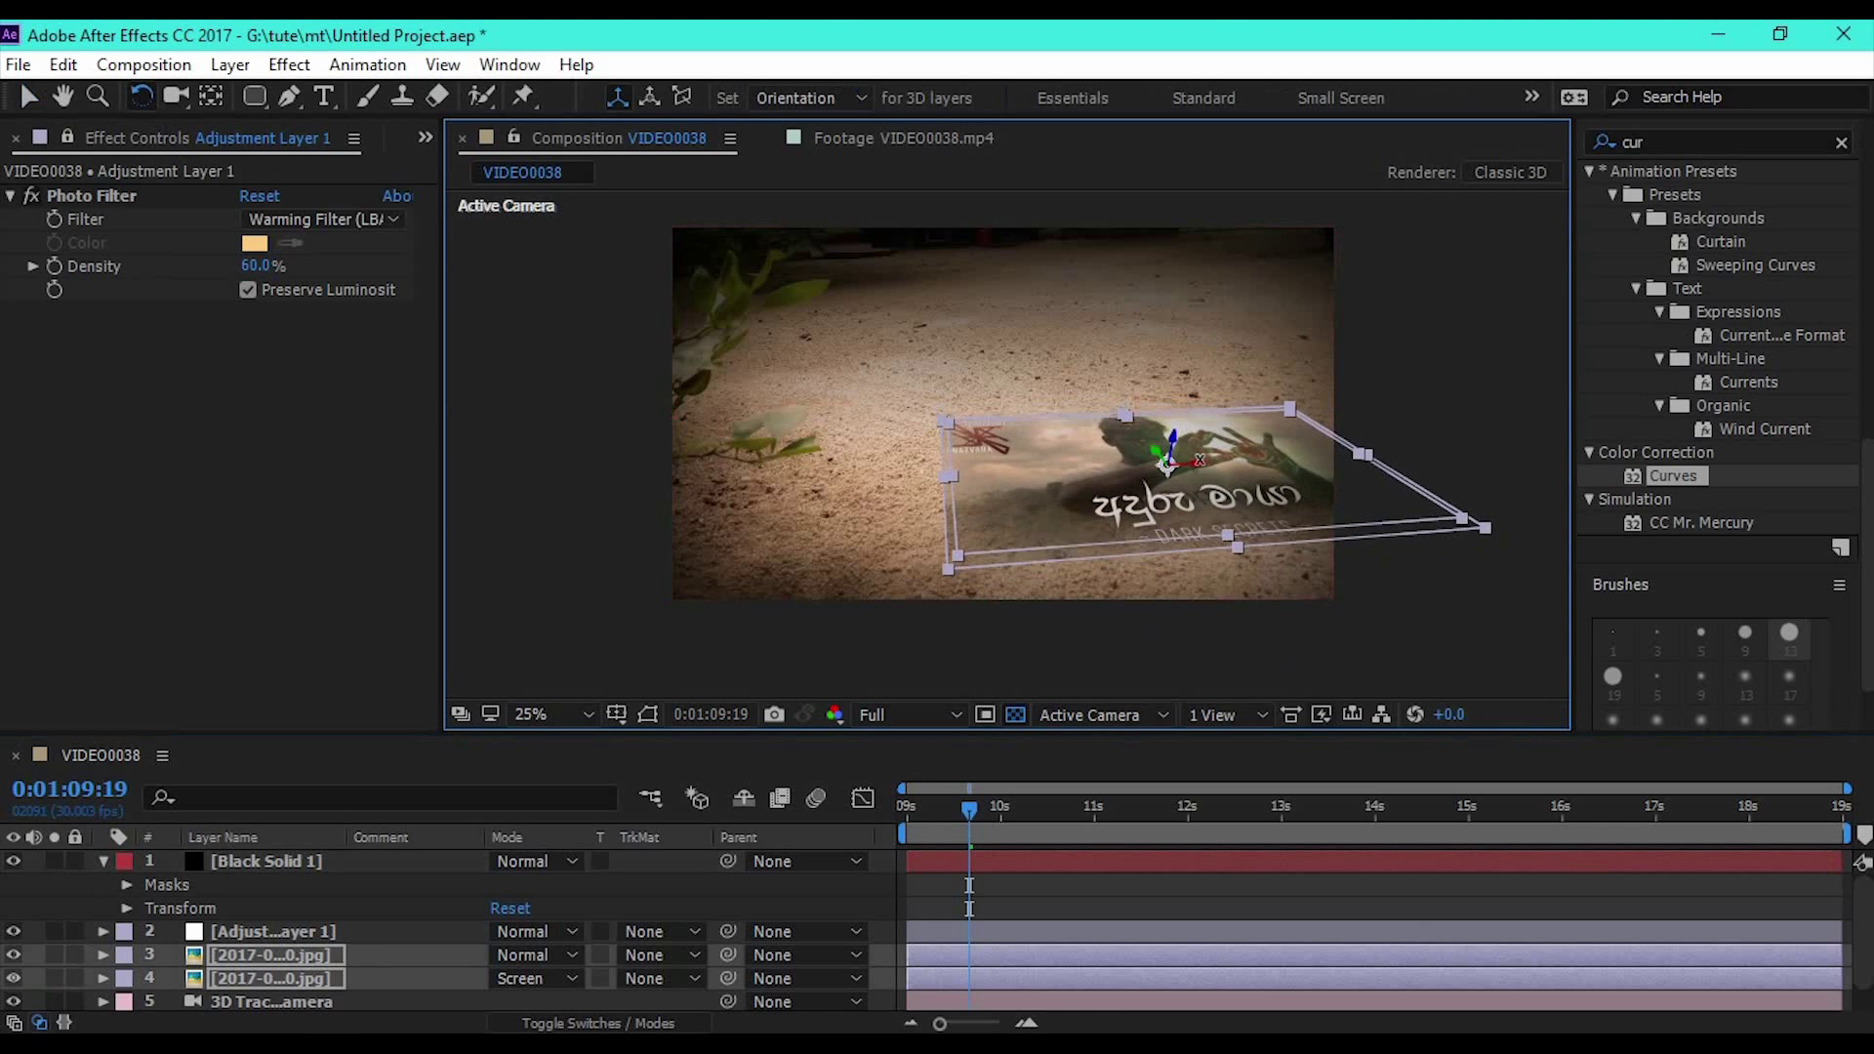
pyautogui.click(1456, 600)
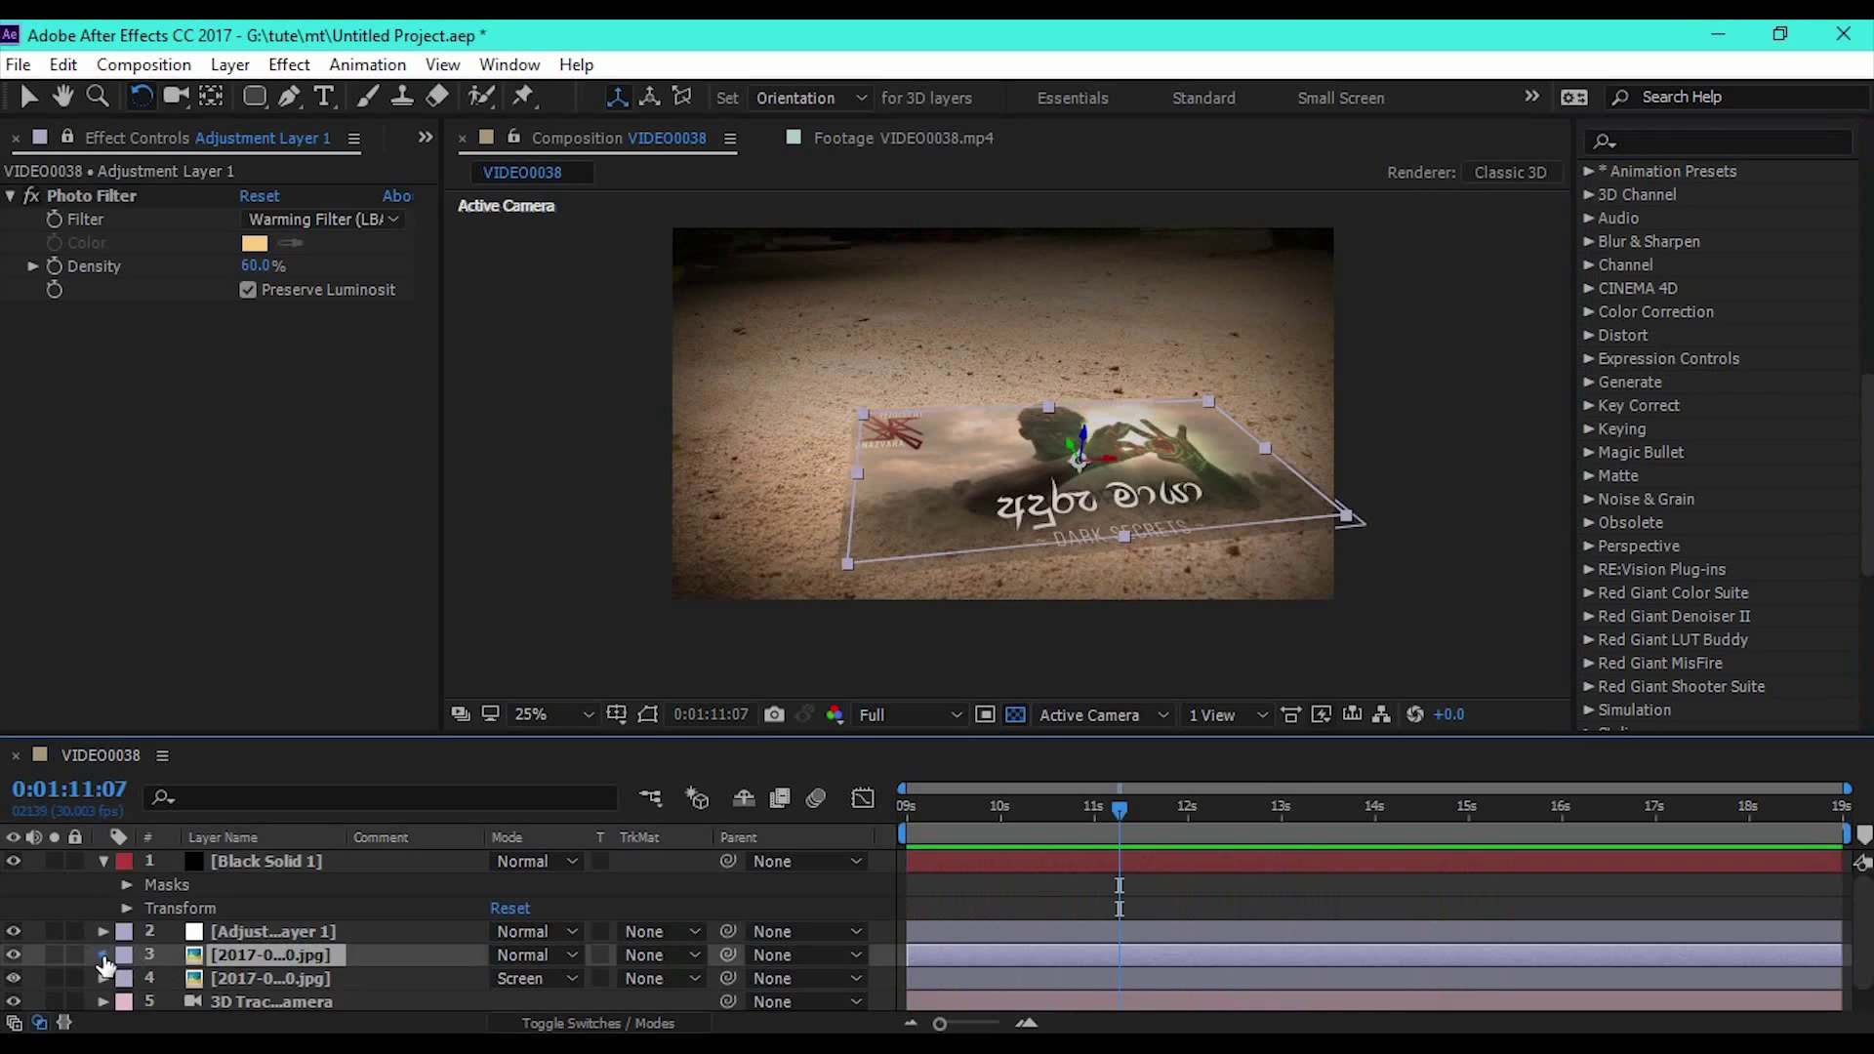
# - Reveal the image's Mask 1 and drag its left corner up and to the right
pyautogui.press('m')
pyautogui.press('m')
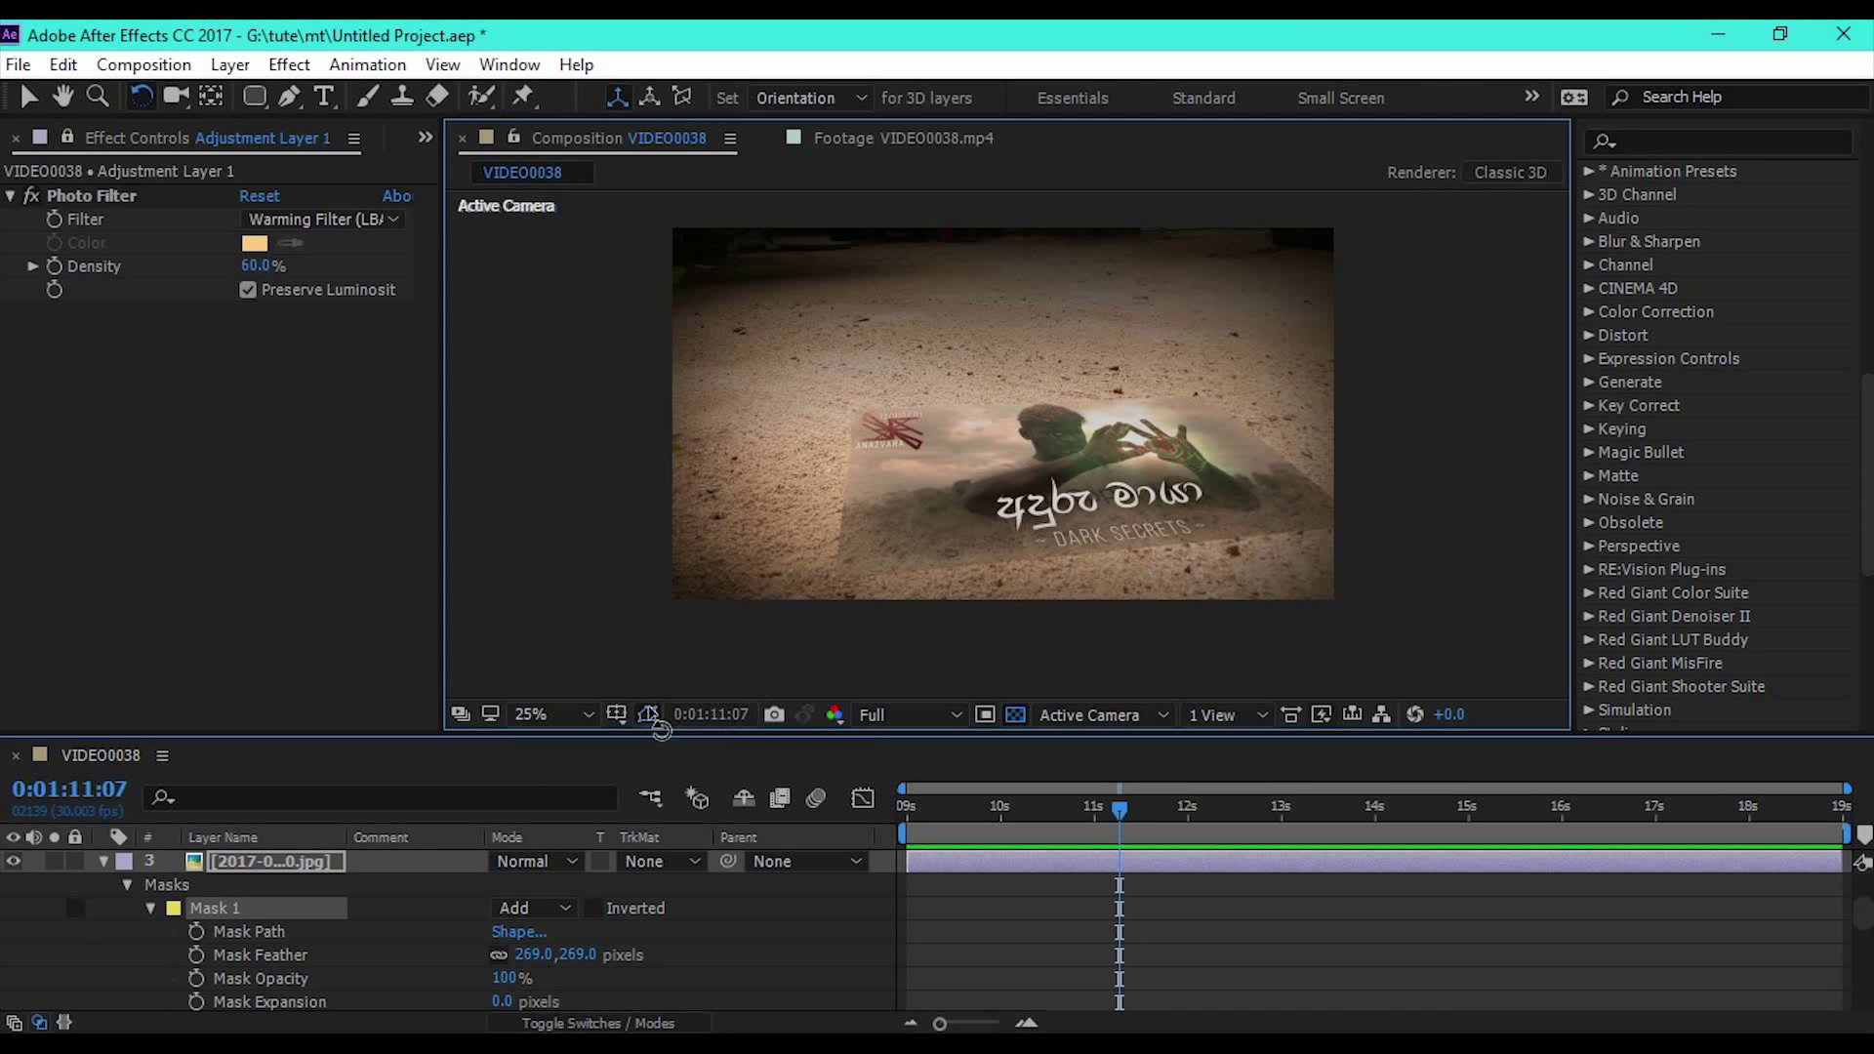
pyautogui.press('v')
pyautogui.moveTo(857, 439); pyautogui.dragTo(897, 424)
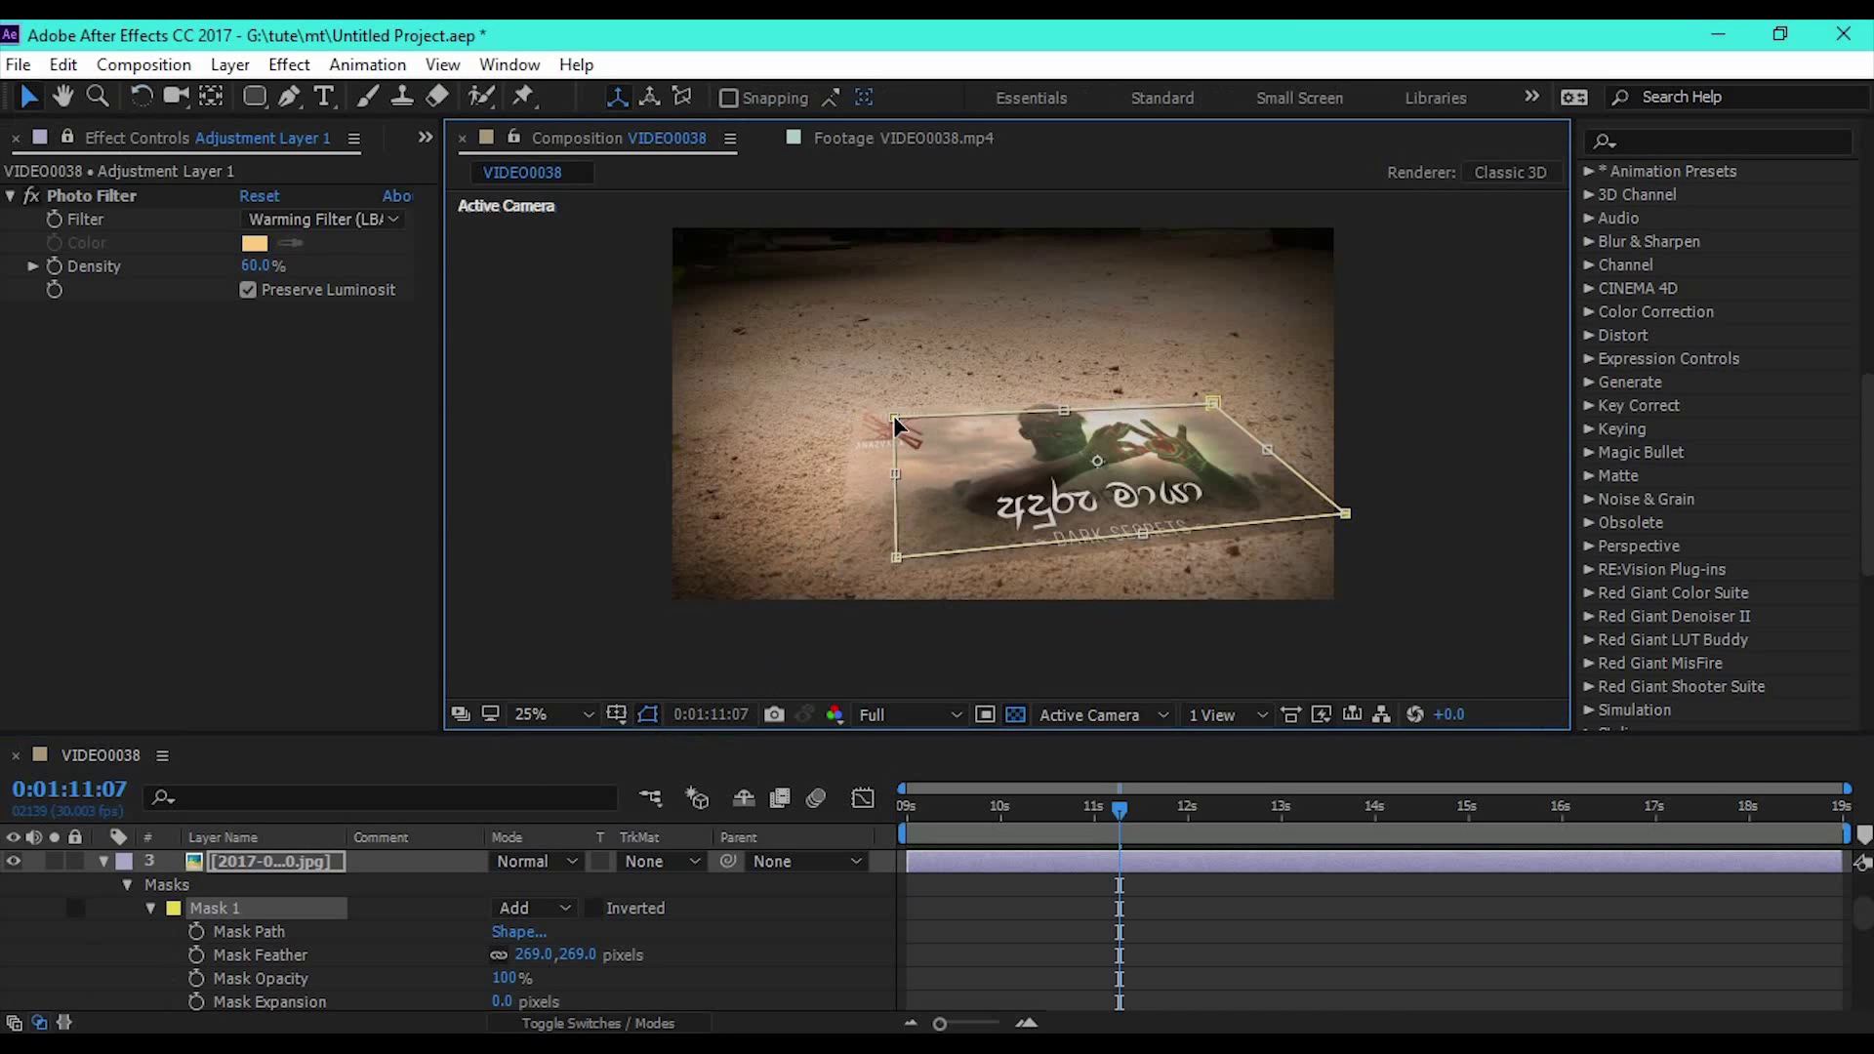
# - Scrub and play back the composition to check the tracked image, then collapse the layer
pyautogui.moveTo(1084, 806); pyautogui.dragTo(1194, 810)
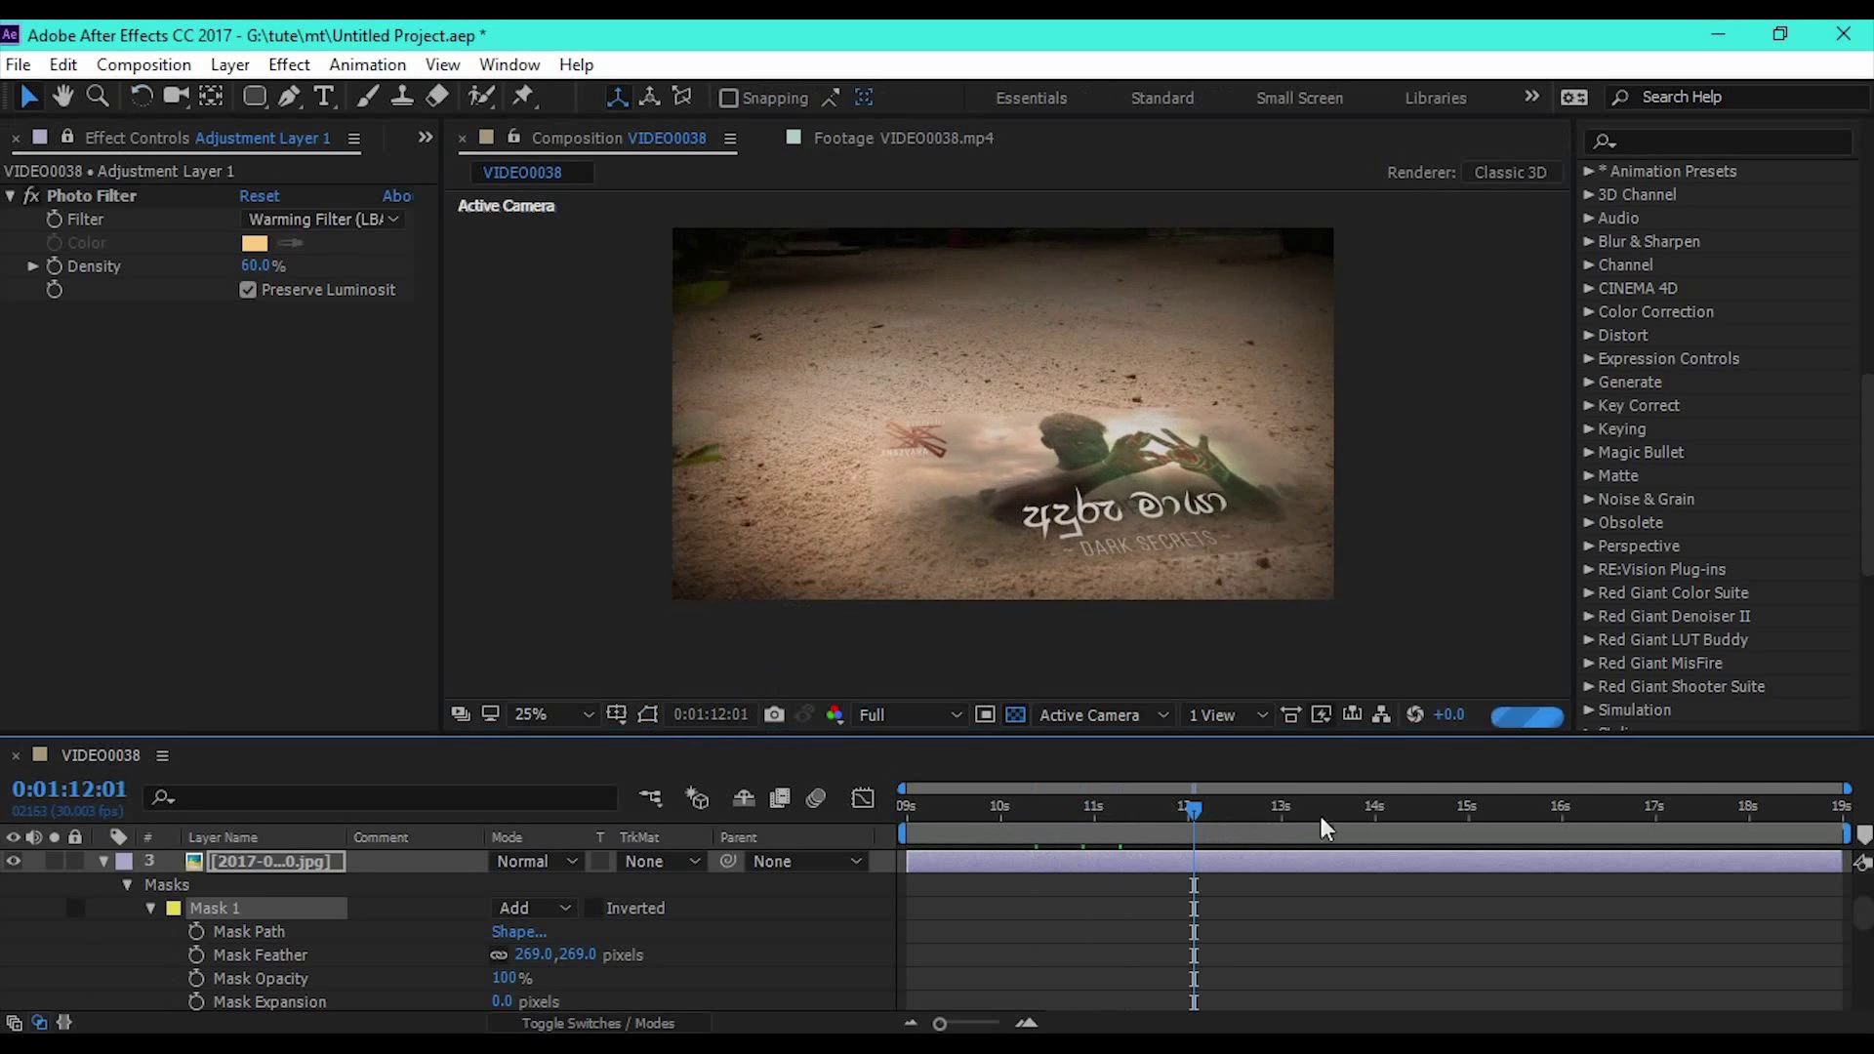
pyautogui.moveTo(1321, 815); pyautogui.dragTo(1655, 812)
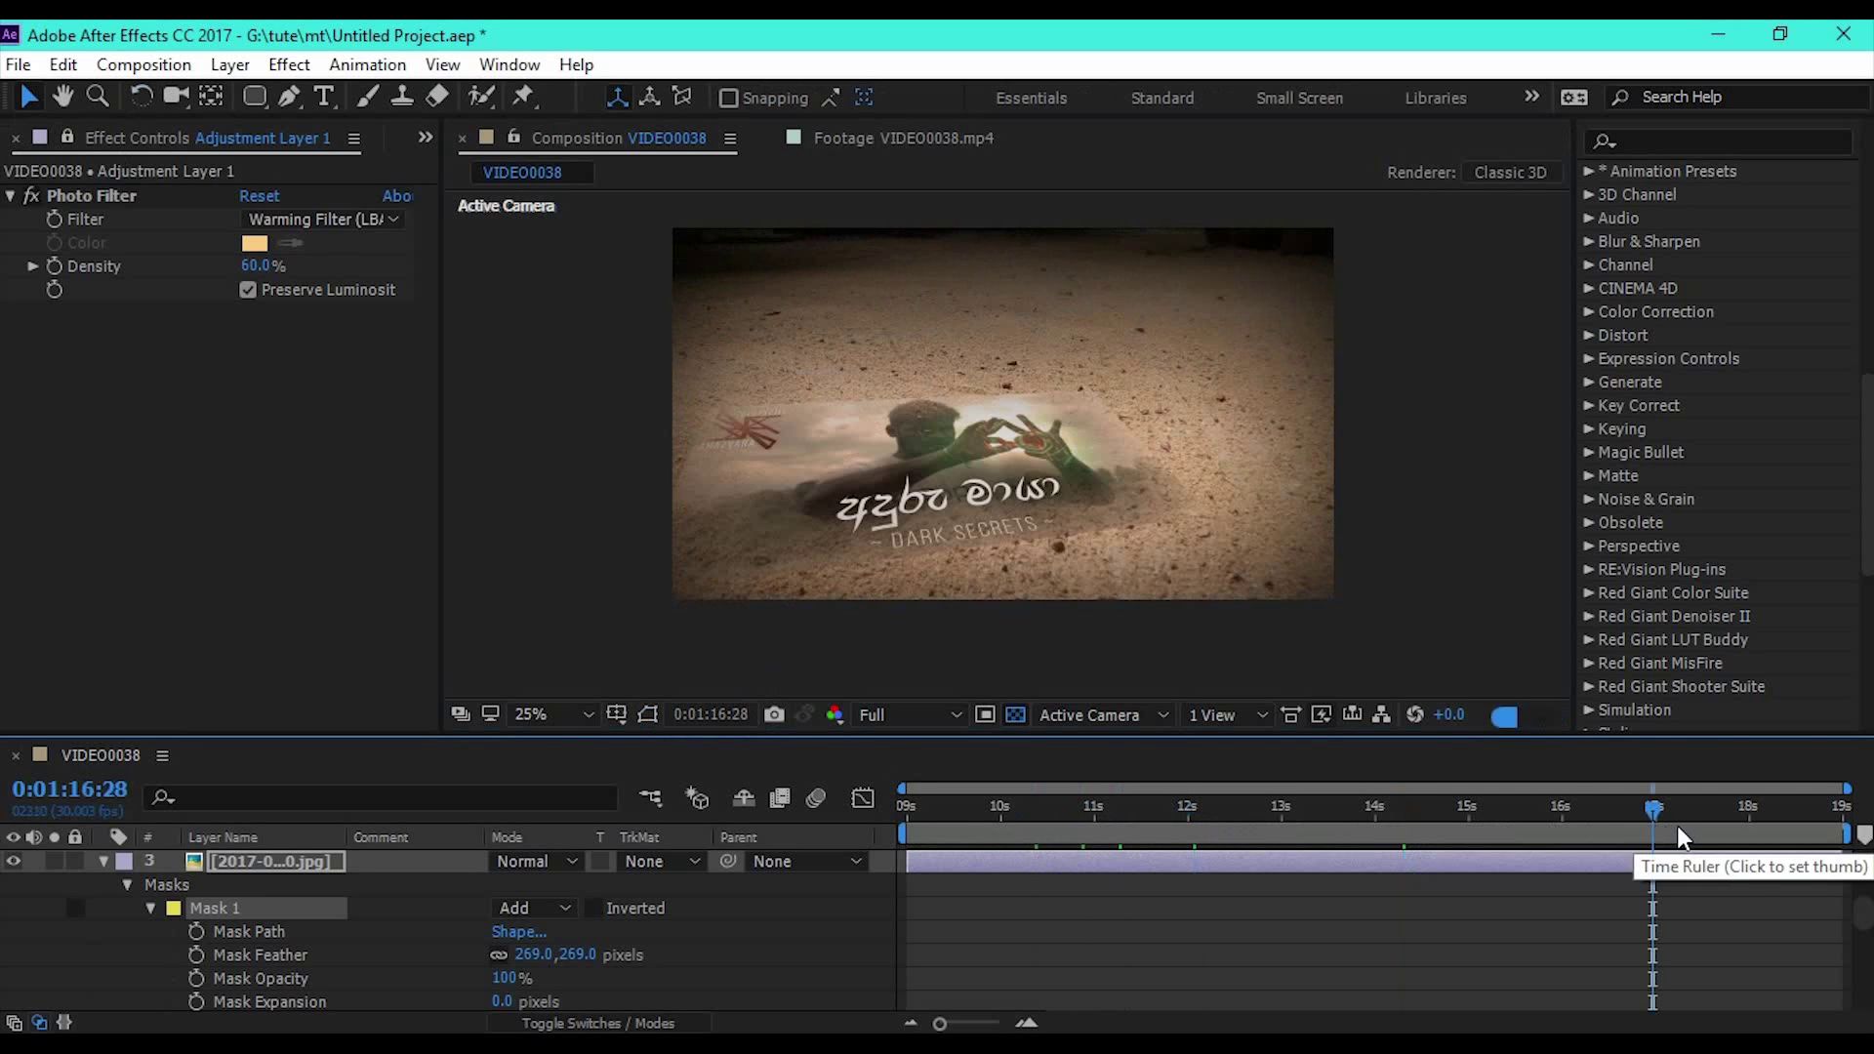
pyautogui.click(905, 807)
pyautogui.press('space')
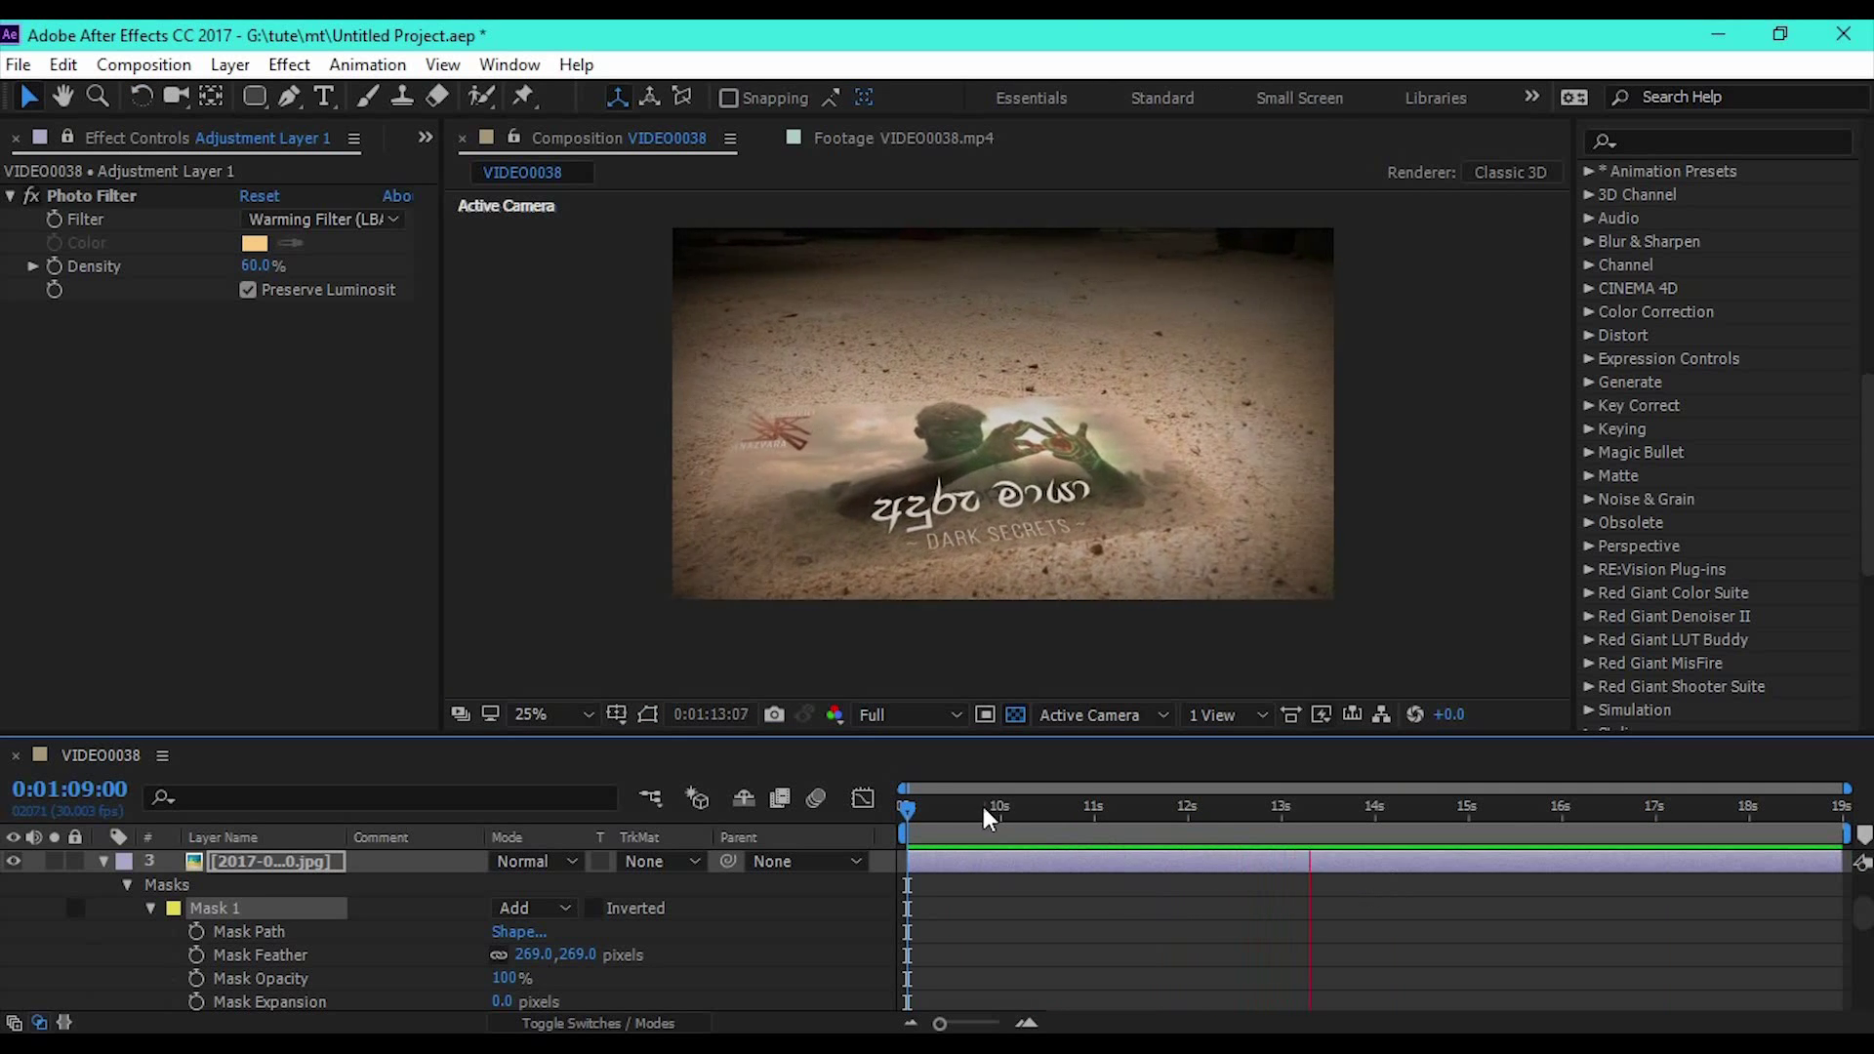
pyautogui.moveTo(921, 805); pyautogui.dragTo(950, 805)
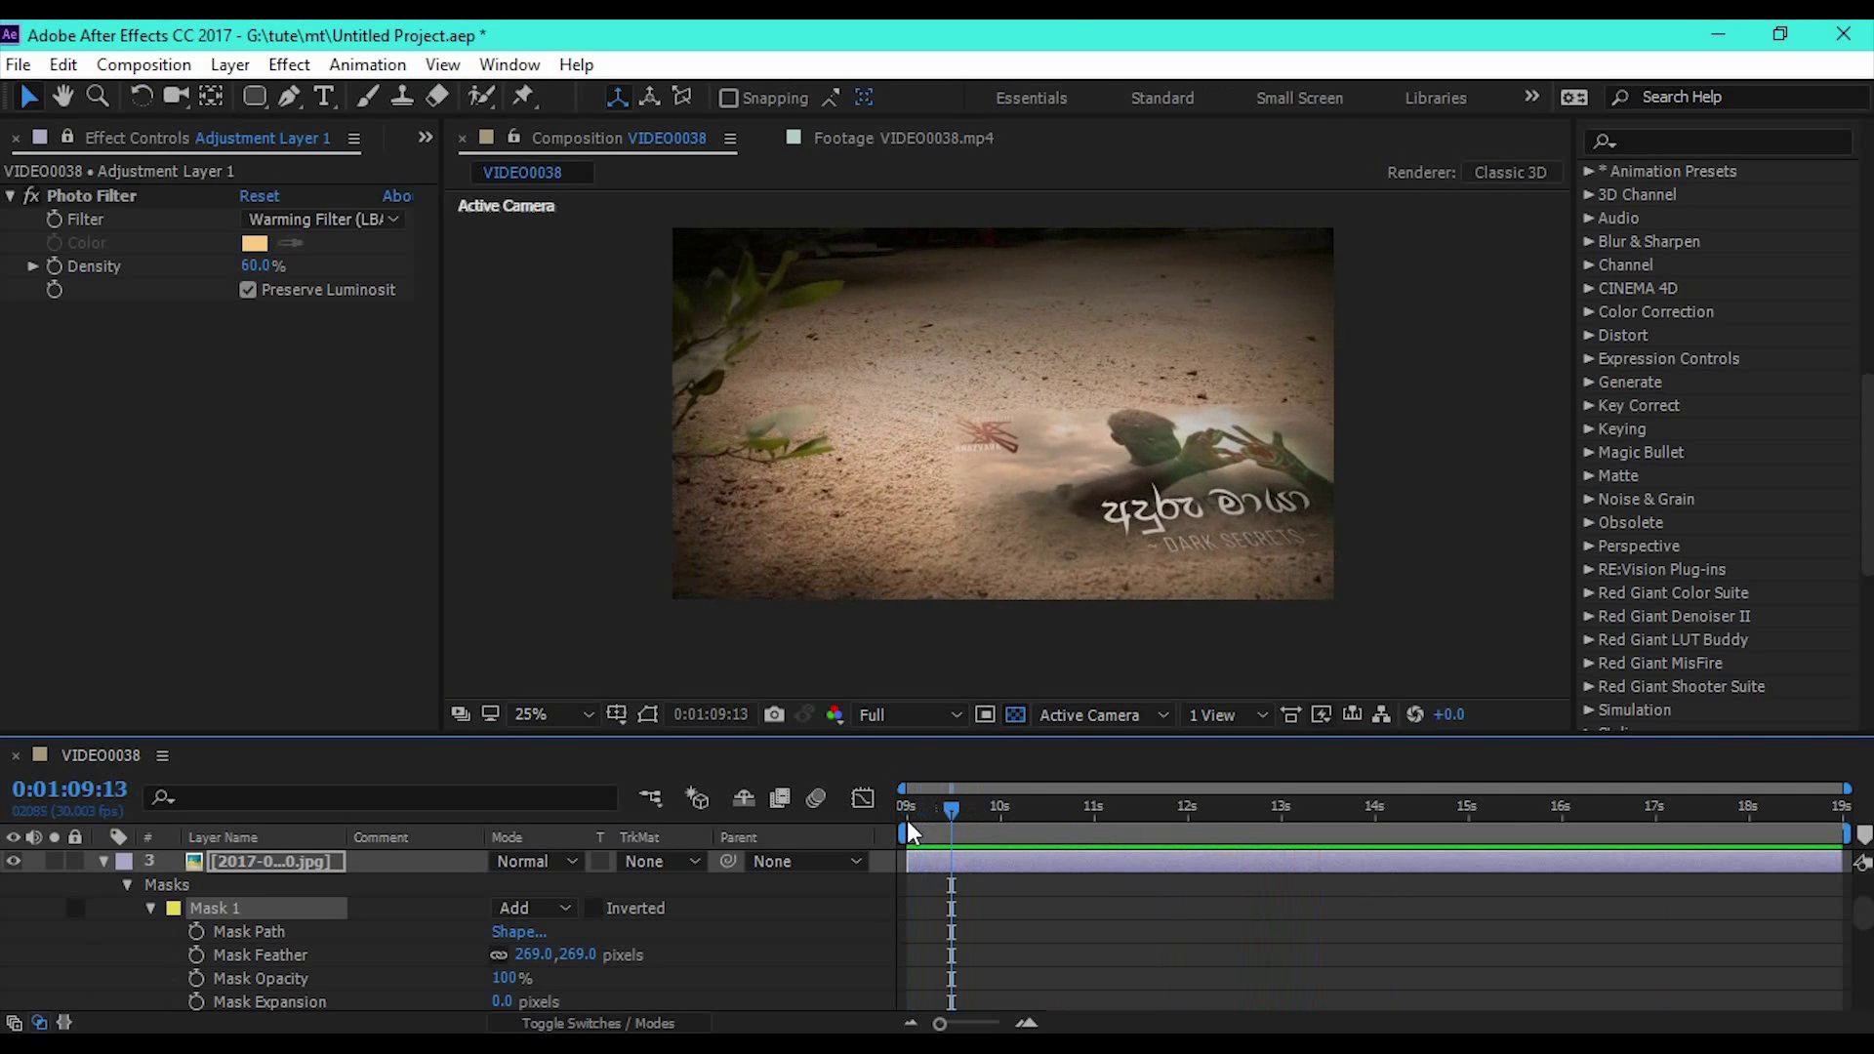
pyautogui.click(105, 863)
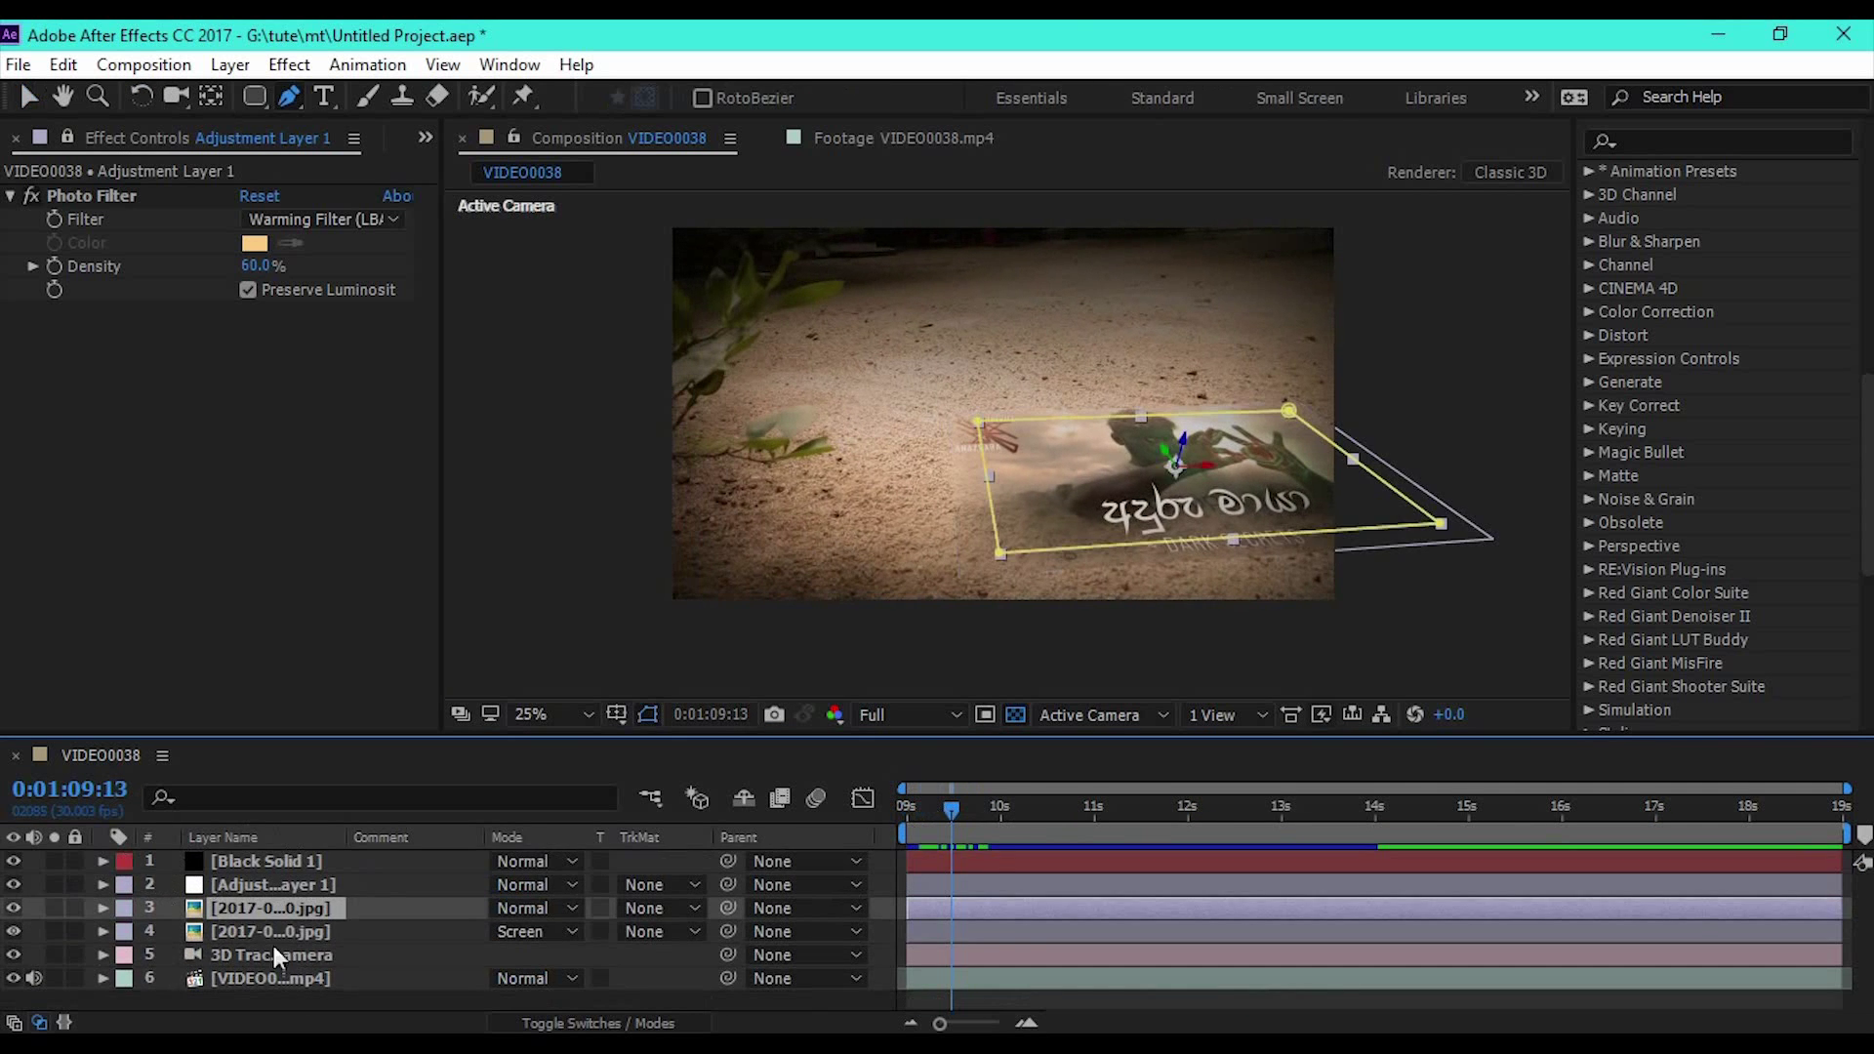
# - Duplicate the card image layer and drag the copy lower in 3D space beneath the original
pyautogui.click(31, 98)
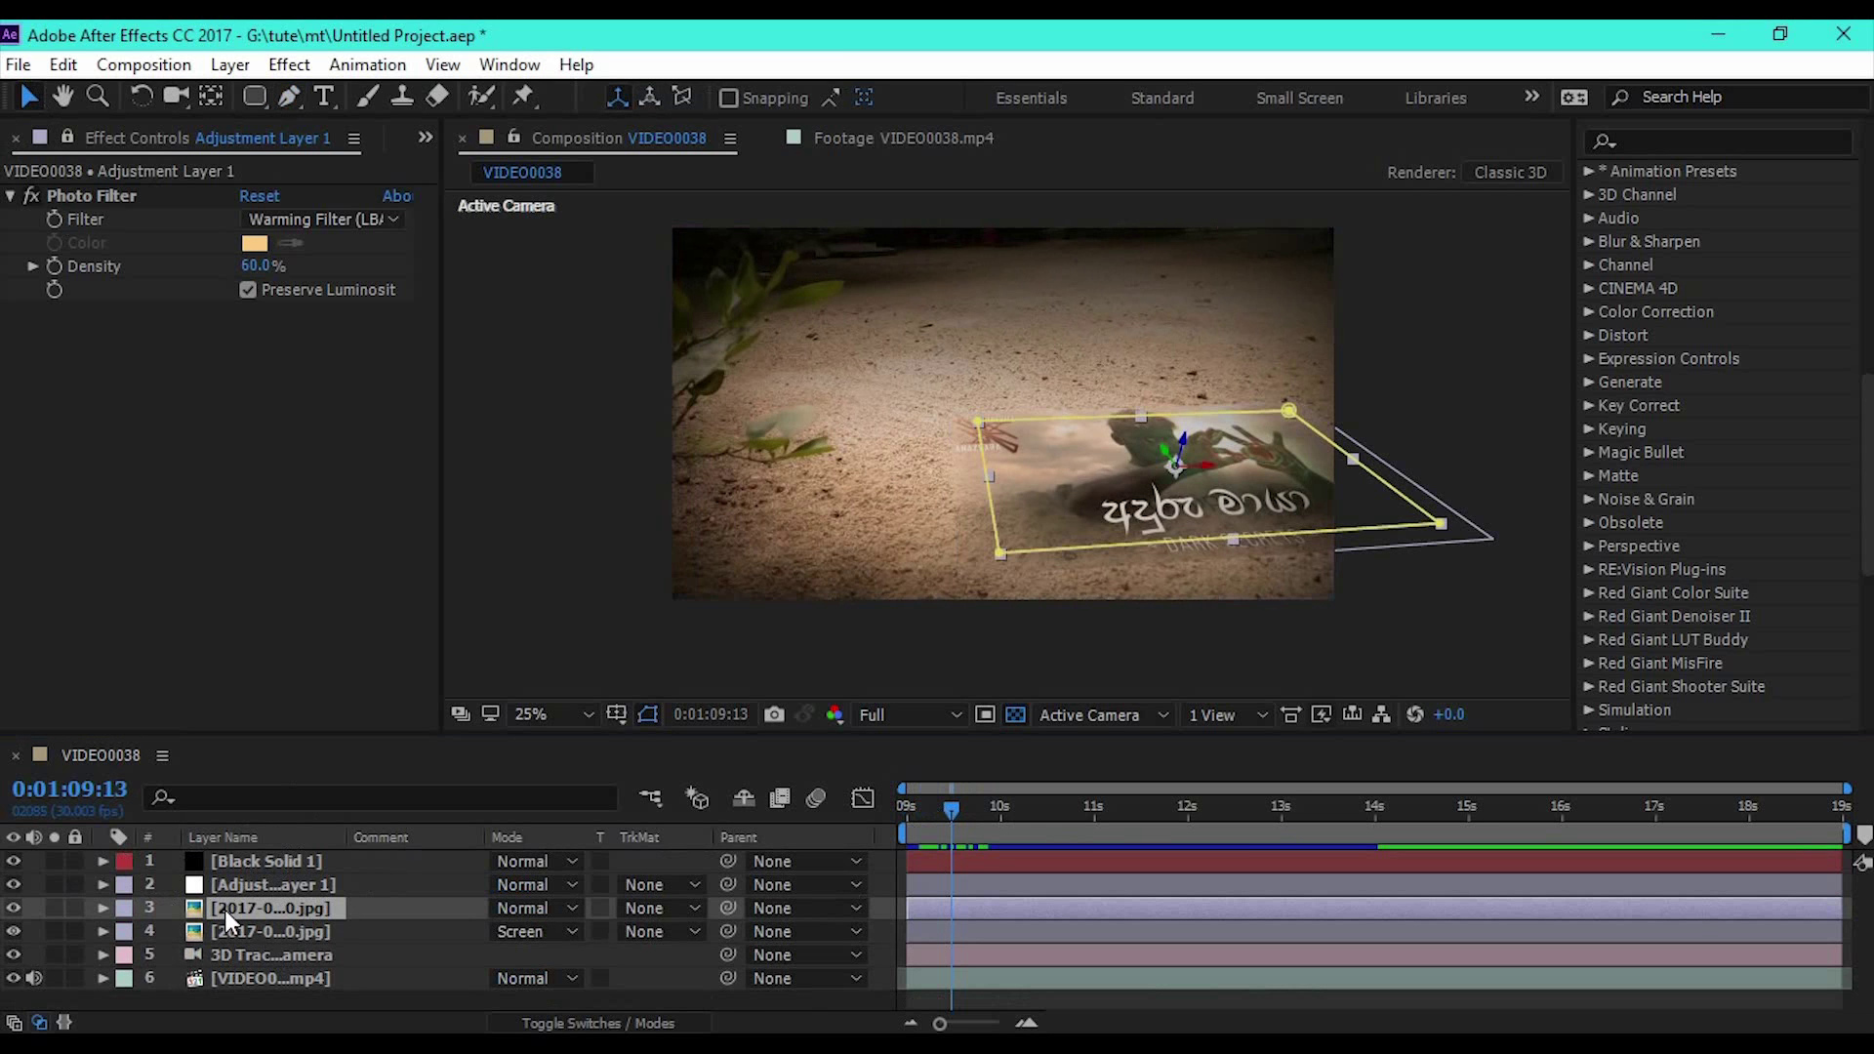
pyautogui.hotkey('ctrl', 'd')
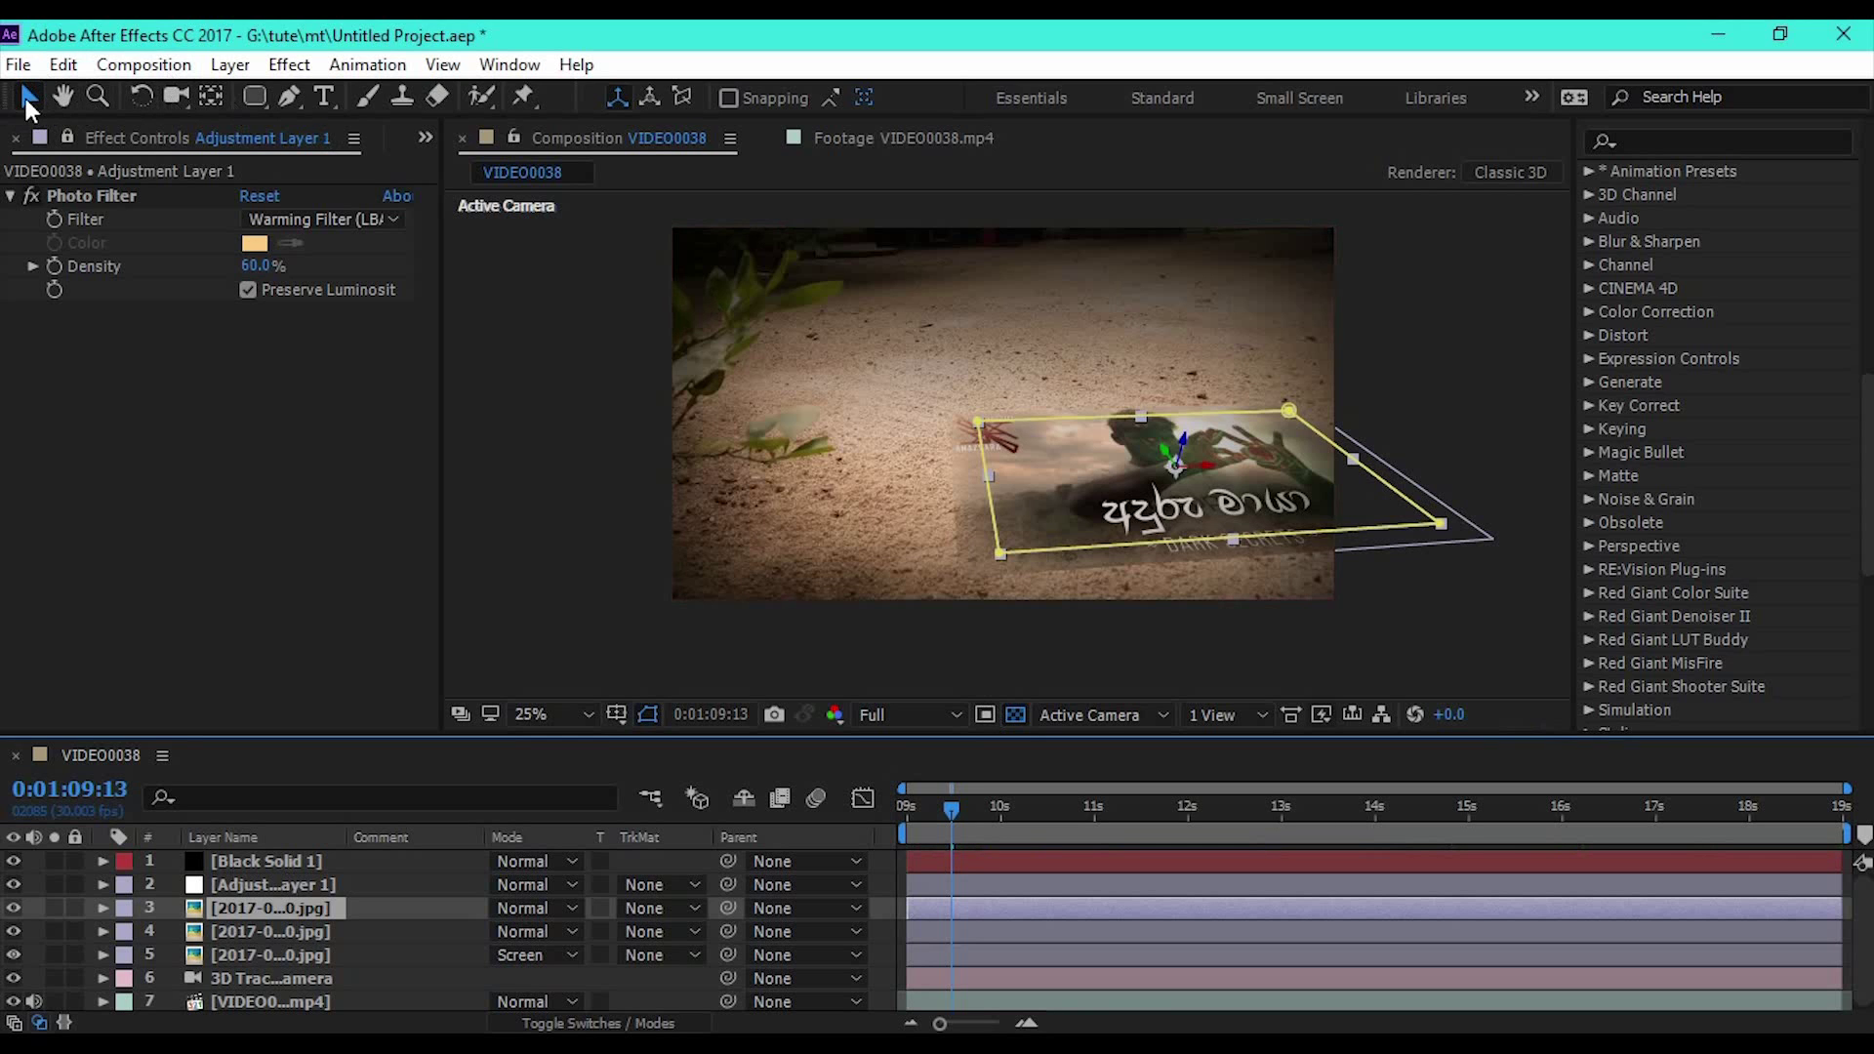
pyautogui.moveTo(1171, 457); pyautogui.dragTo(1263, 660)
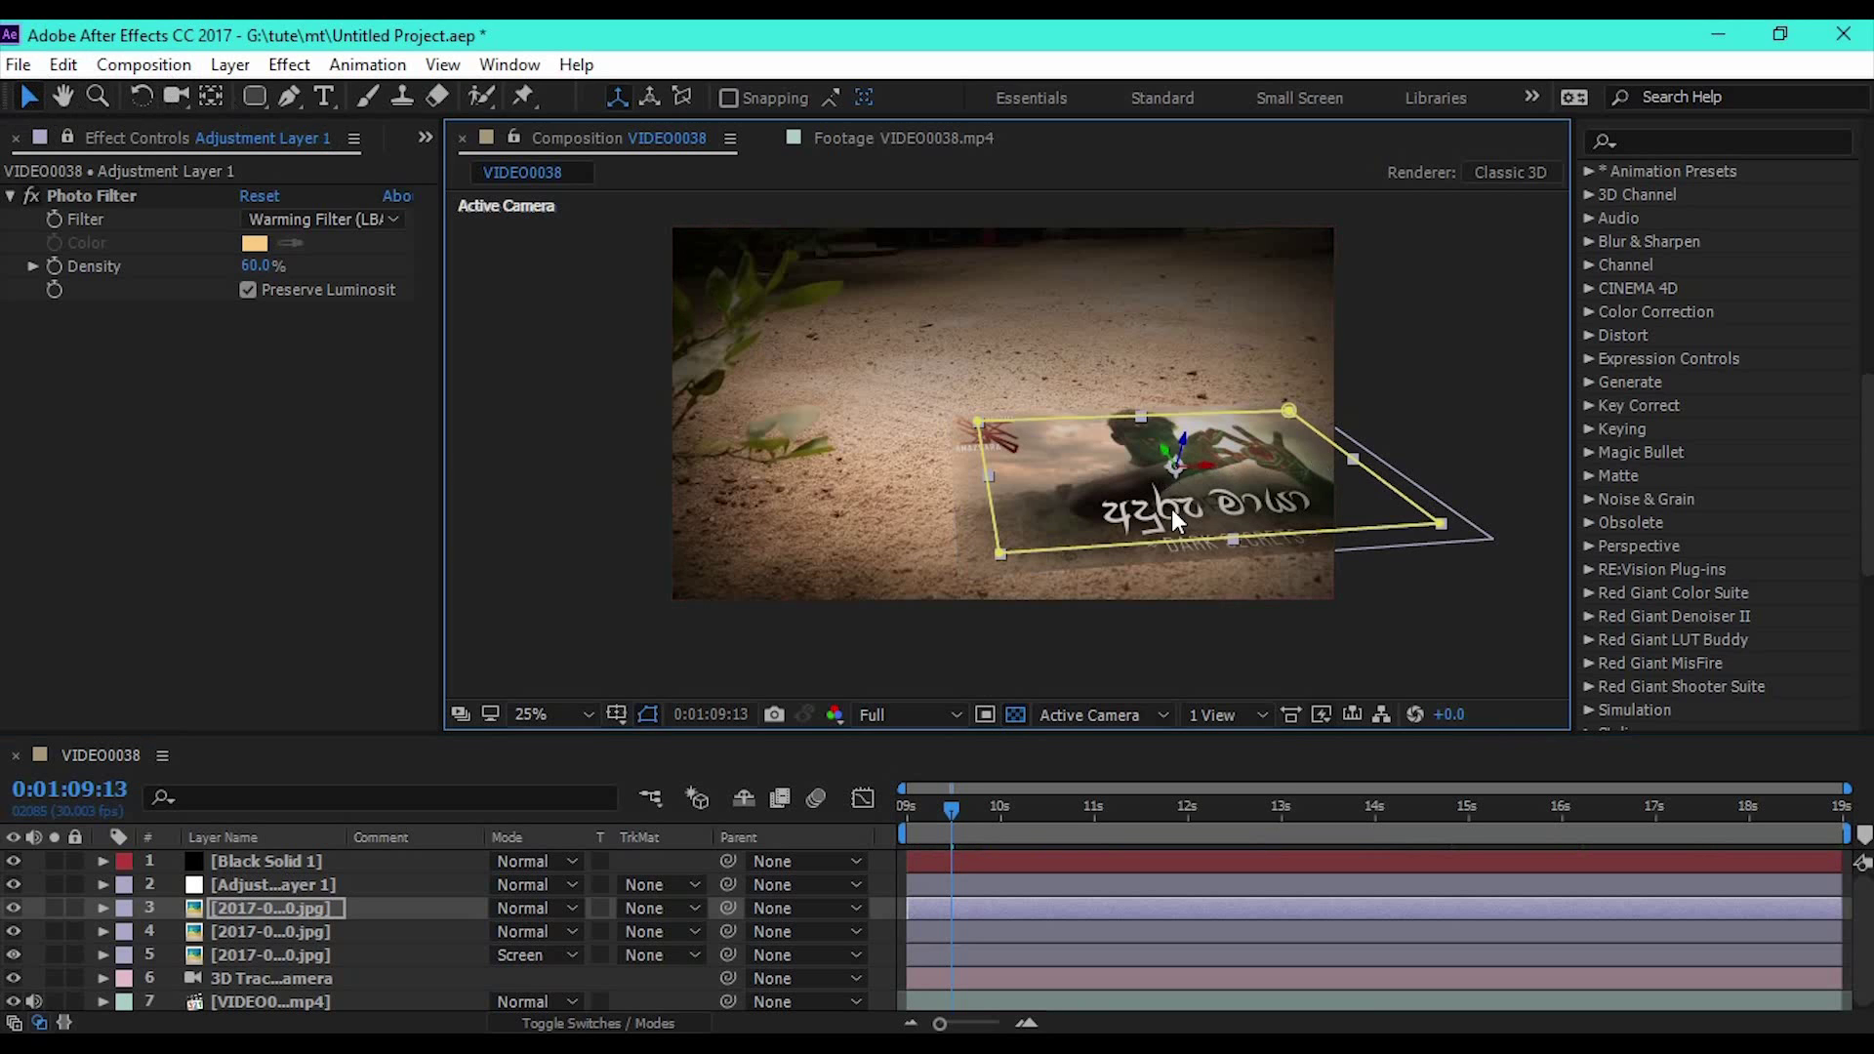
pyautogui.moveTo(1244, 554); pyautogui.dragTo(1340, 673)
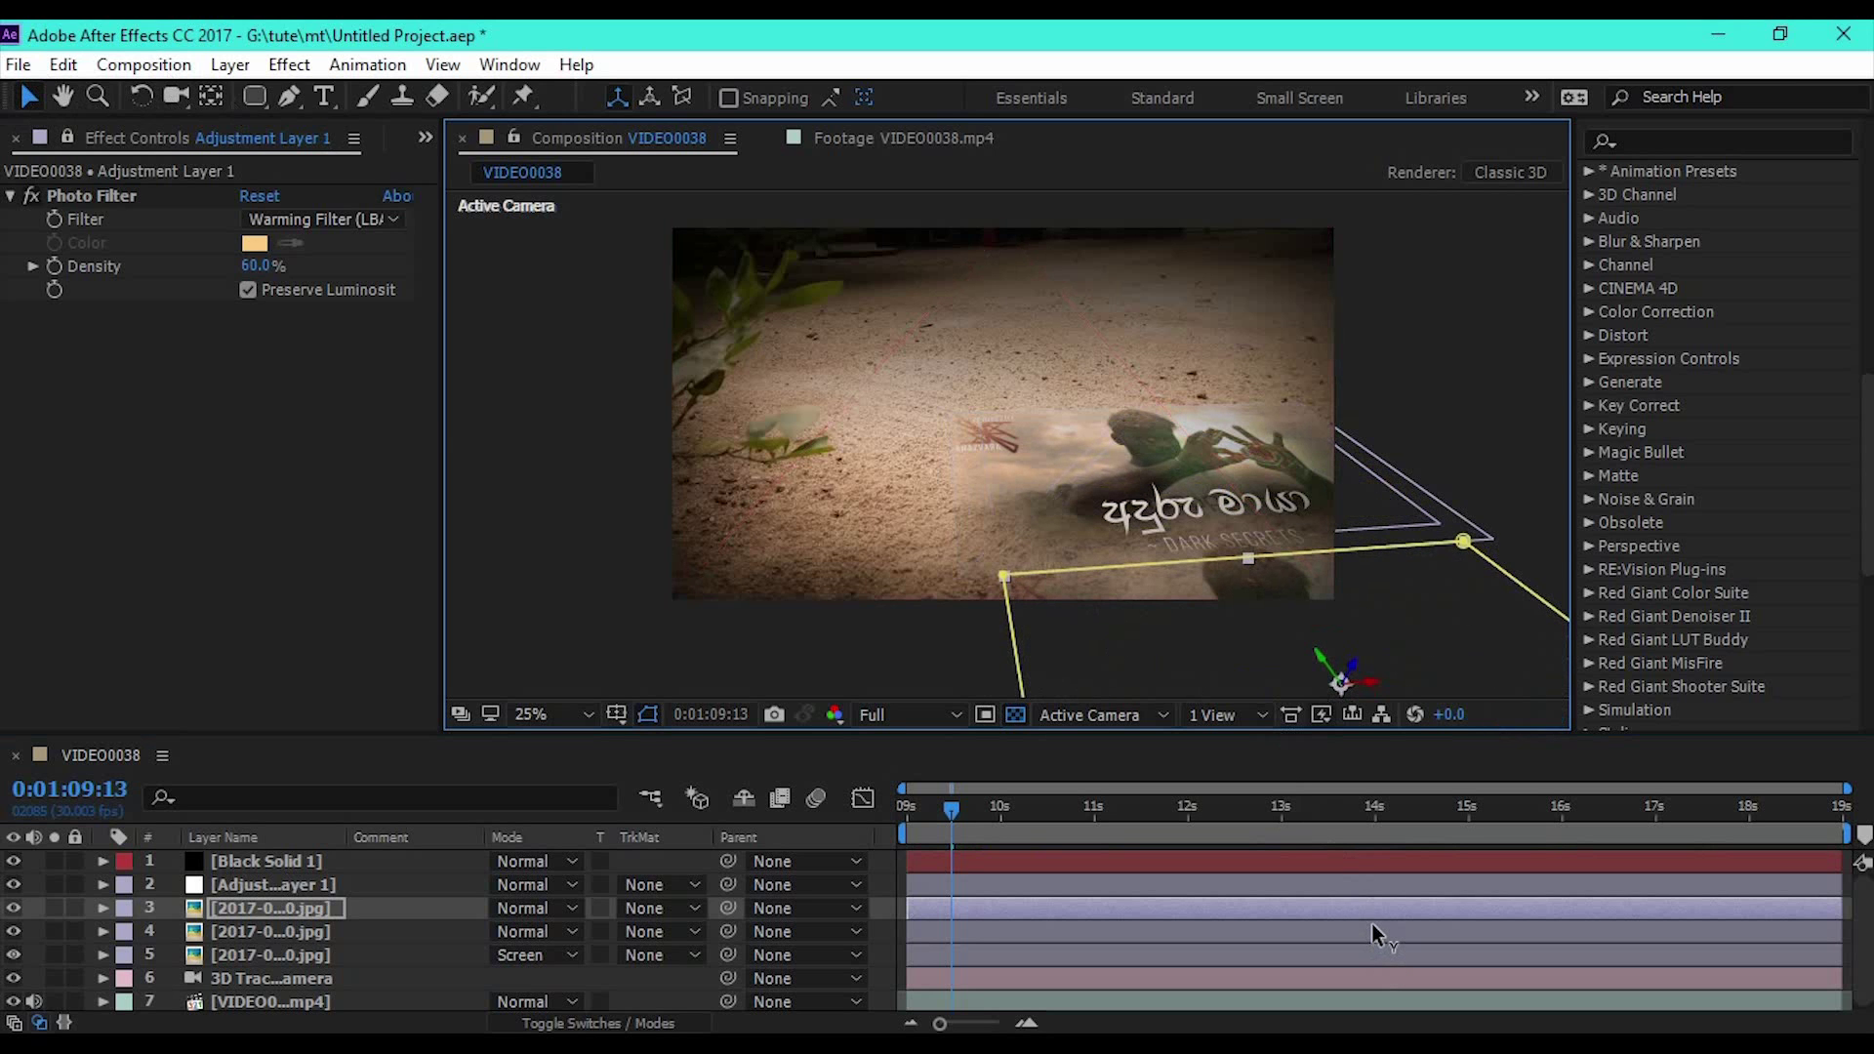
pyautogui.click(1698, 139)
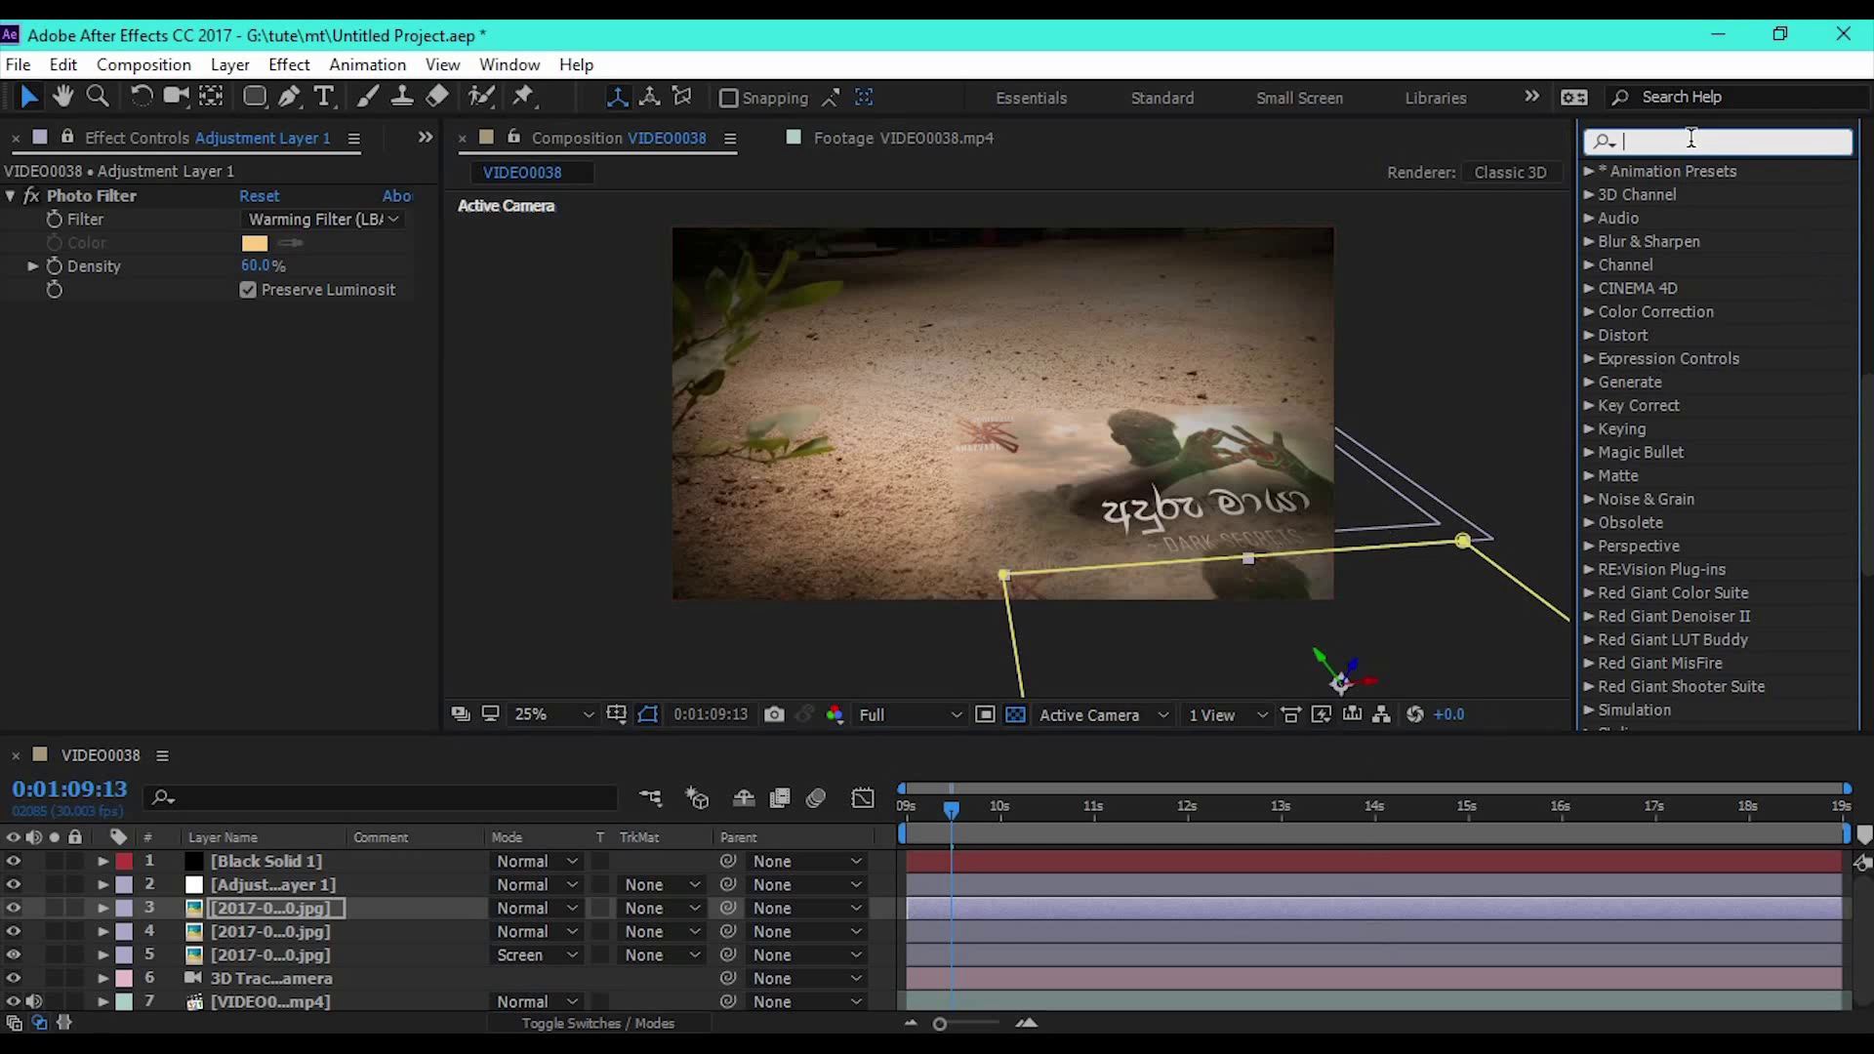
pyautogui.write('tint')
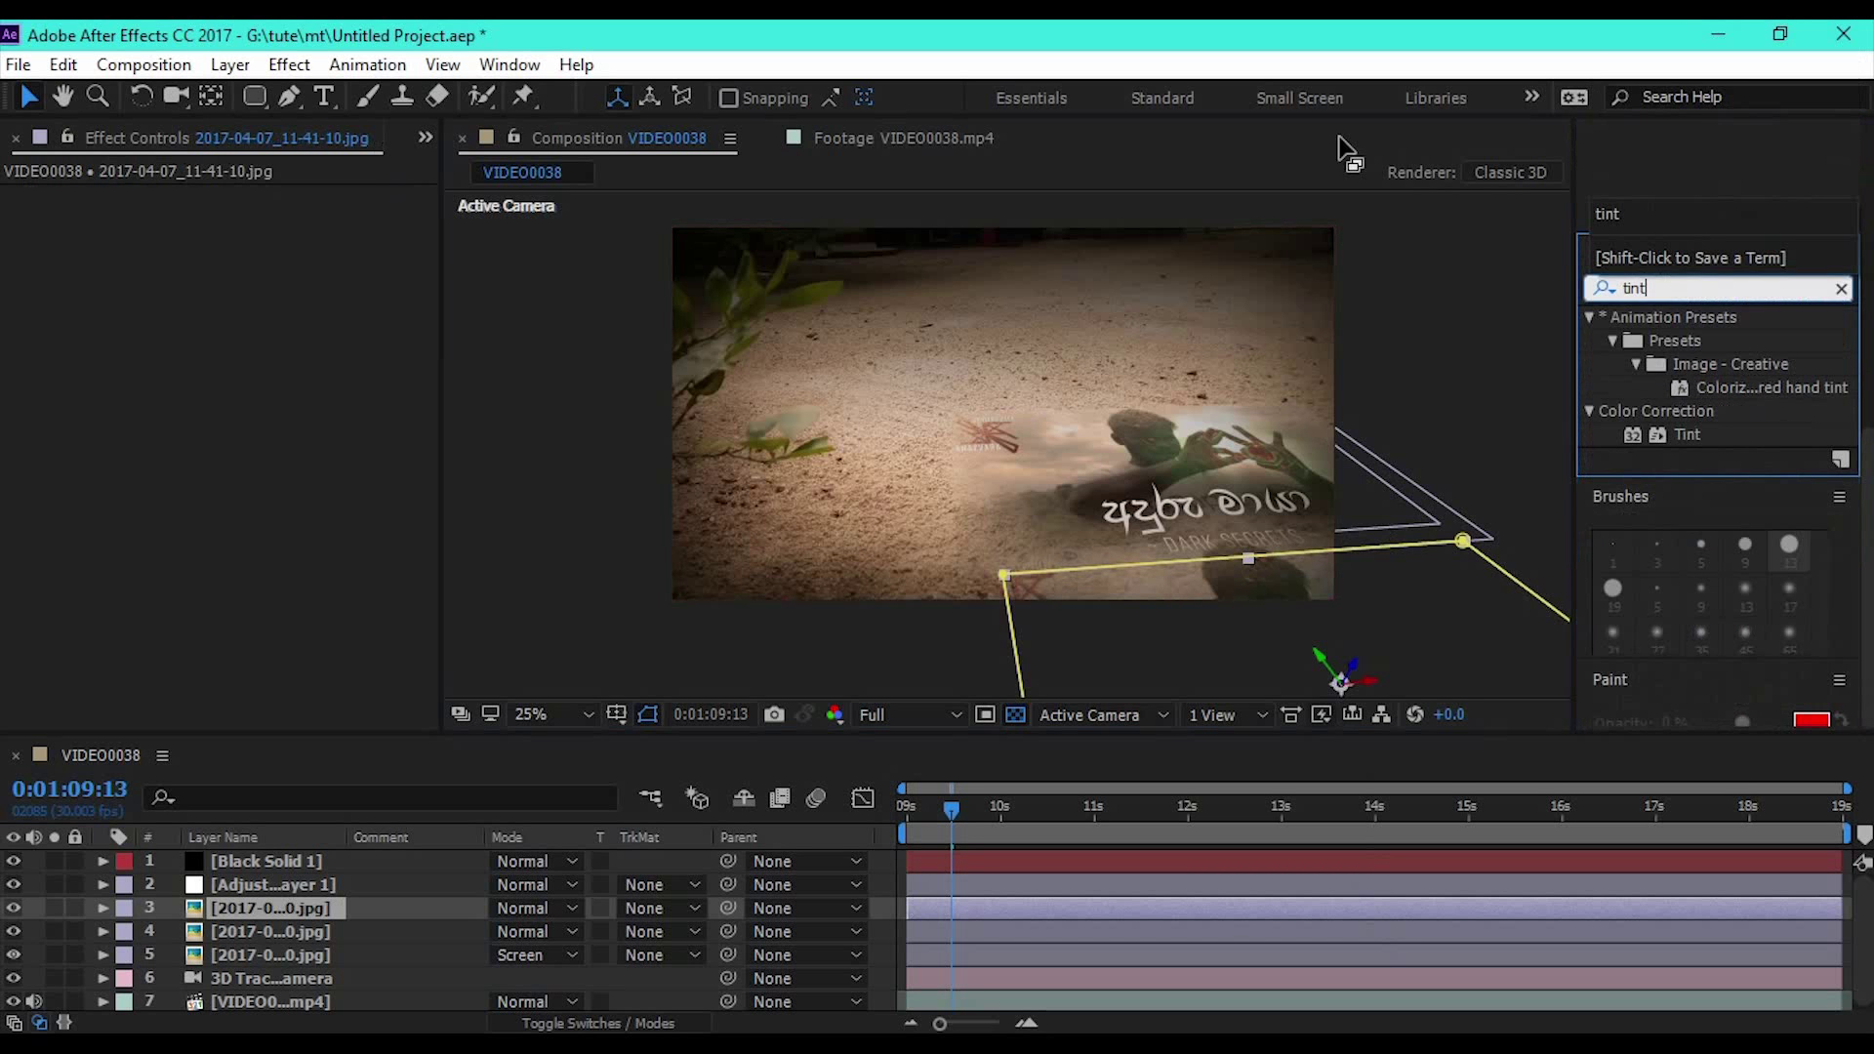
# - Apply Tint to the card copy with Map White To set to black (000000)
pyautogui.moveTo(1696, 434); pyautogui.dragTo(321, 909)
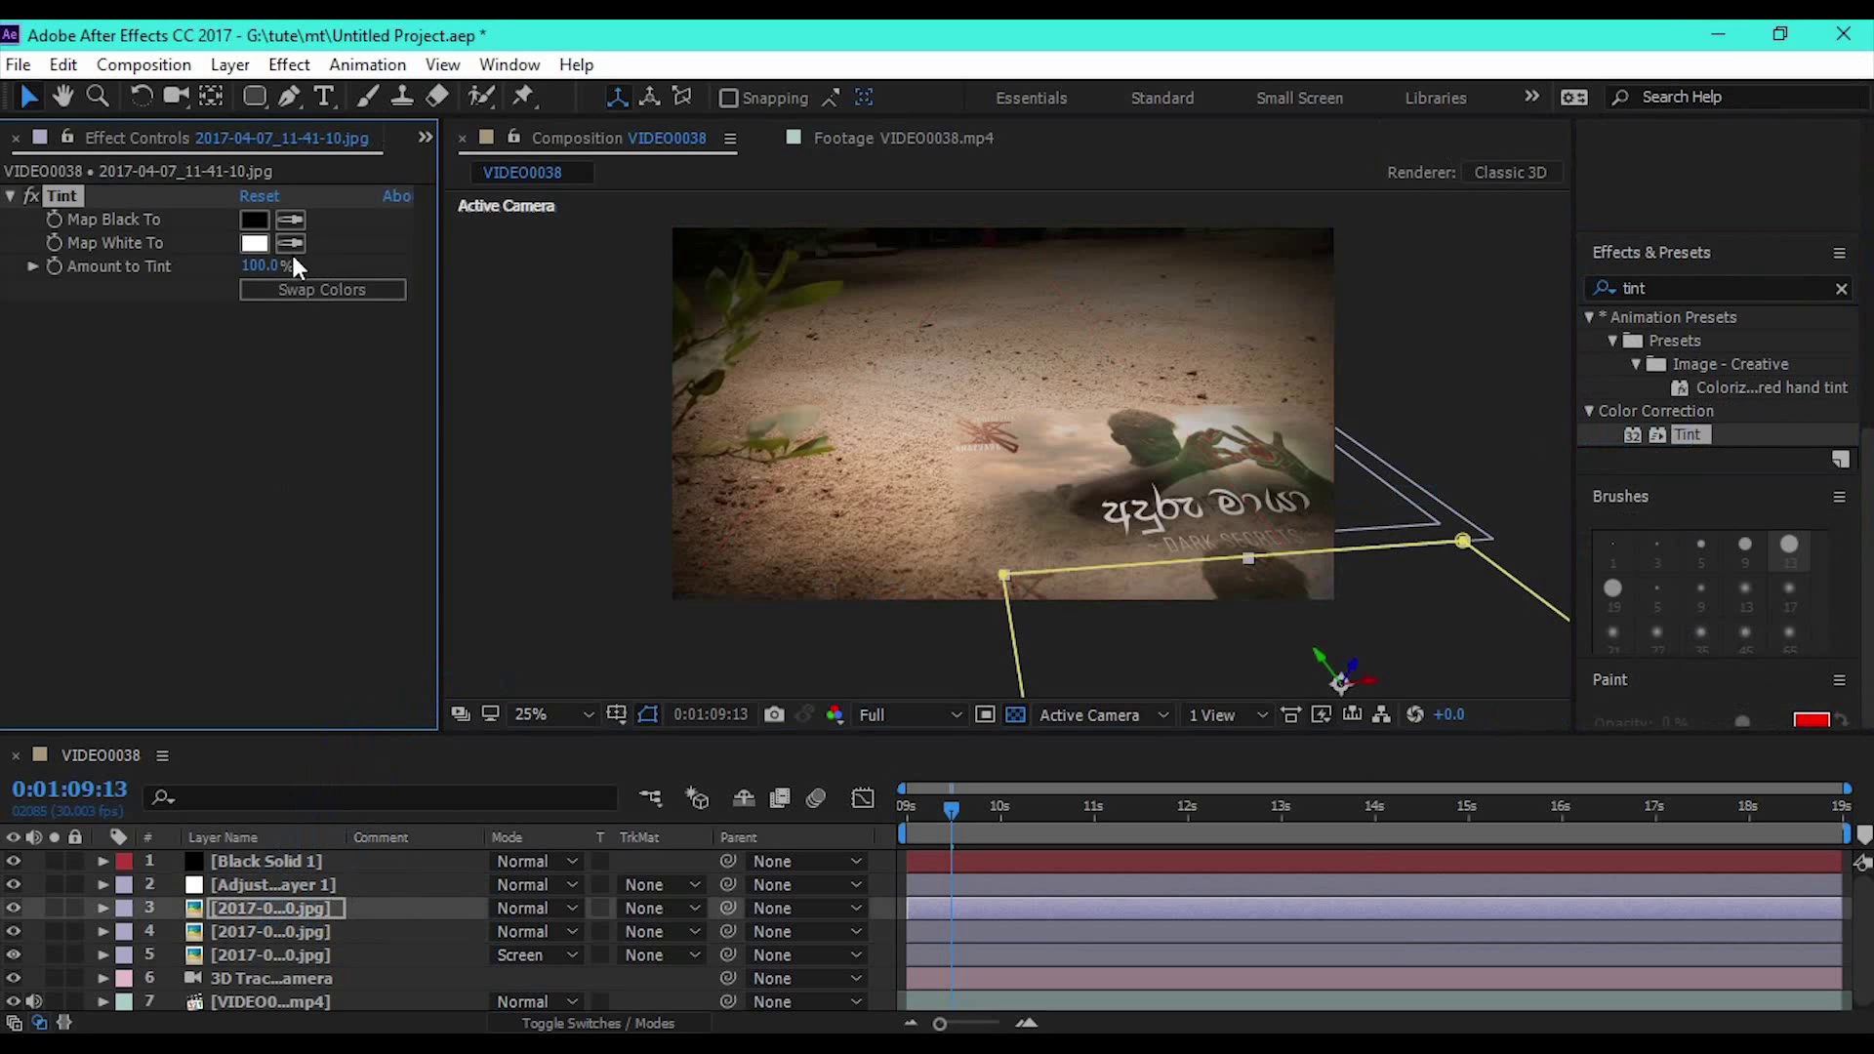
pyautogui.click(255, 243)
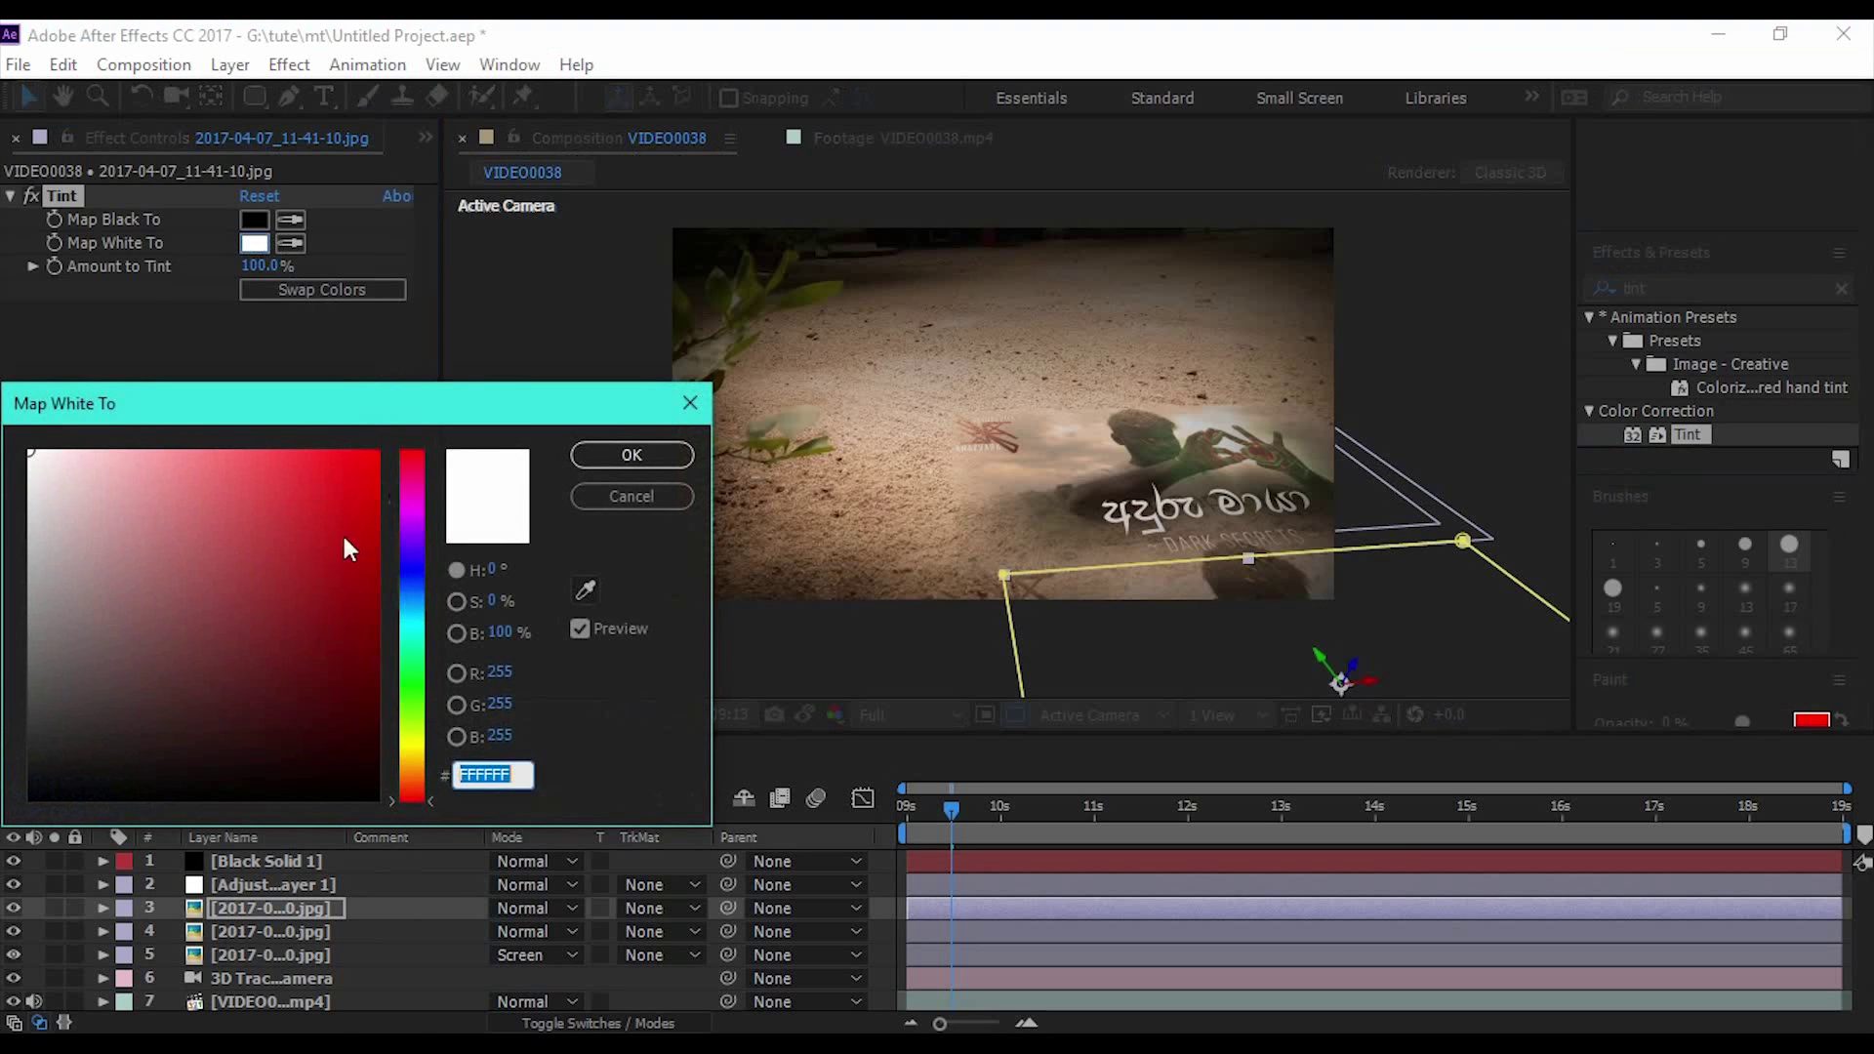
pyautogui.click(32, 794)
pyautogui.click(633, 453)
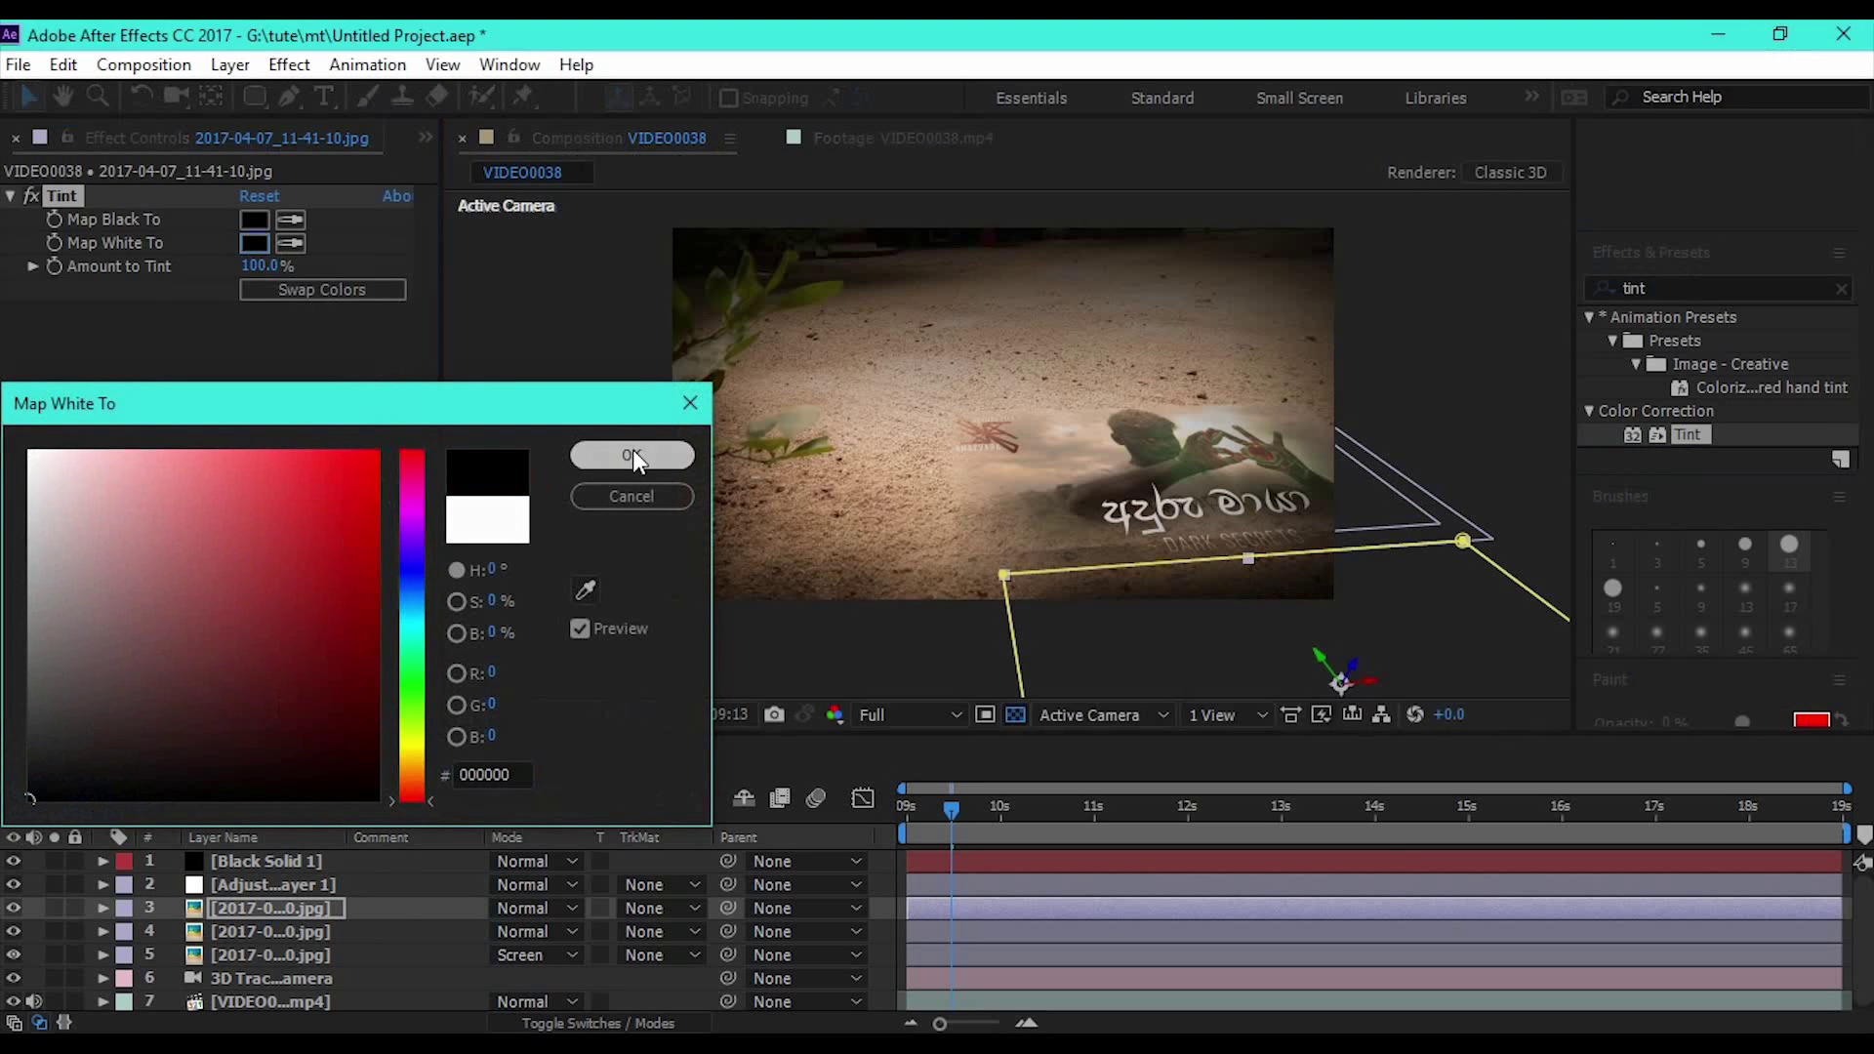
pyautogui.click(633, 456)
# - Deselect the layer and scrub forward to check the dark shadow
pyautogui.click(918, 805)
pyautogui.moveTo(923, 805); pyautogui.dragTo(1165, 809)
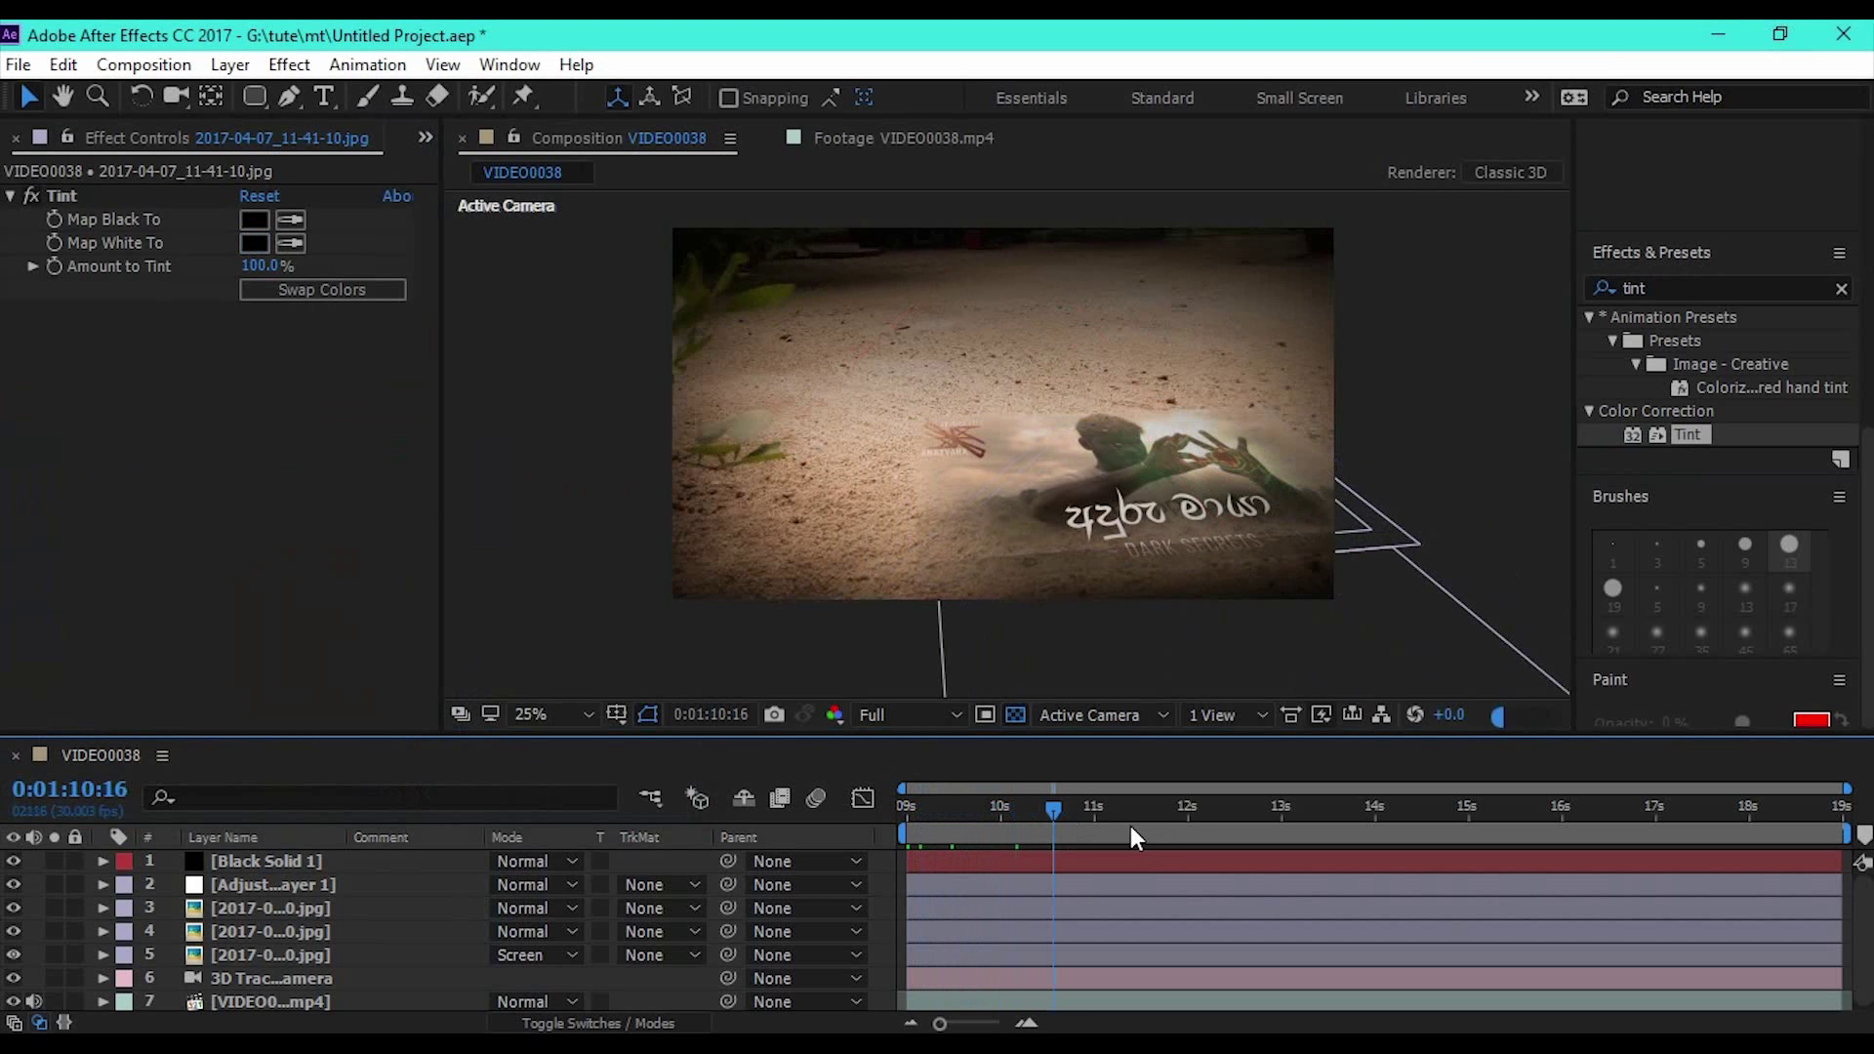
pyautogui.click(1369, 819)
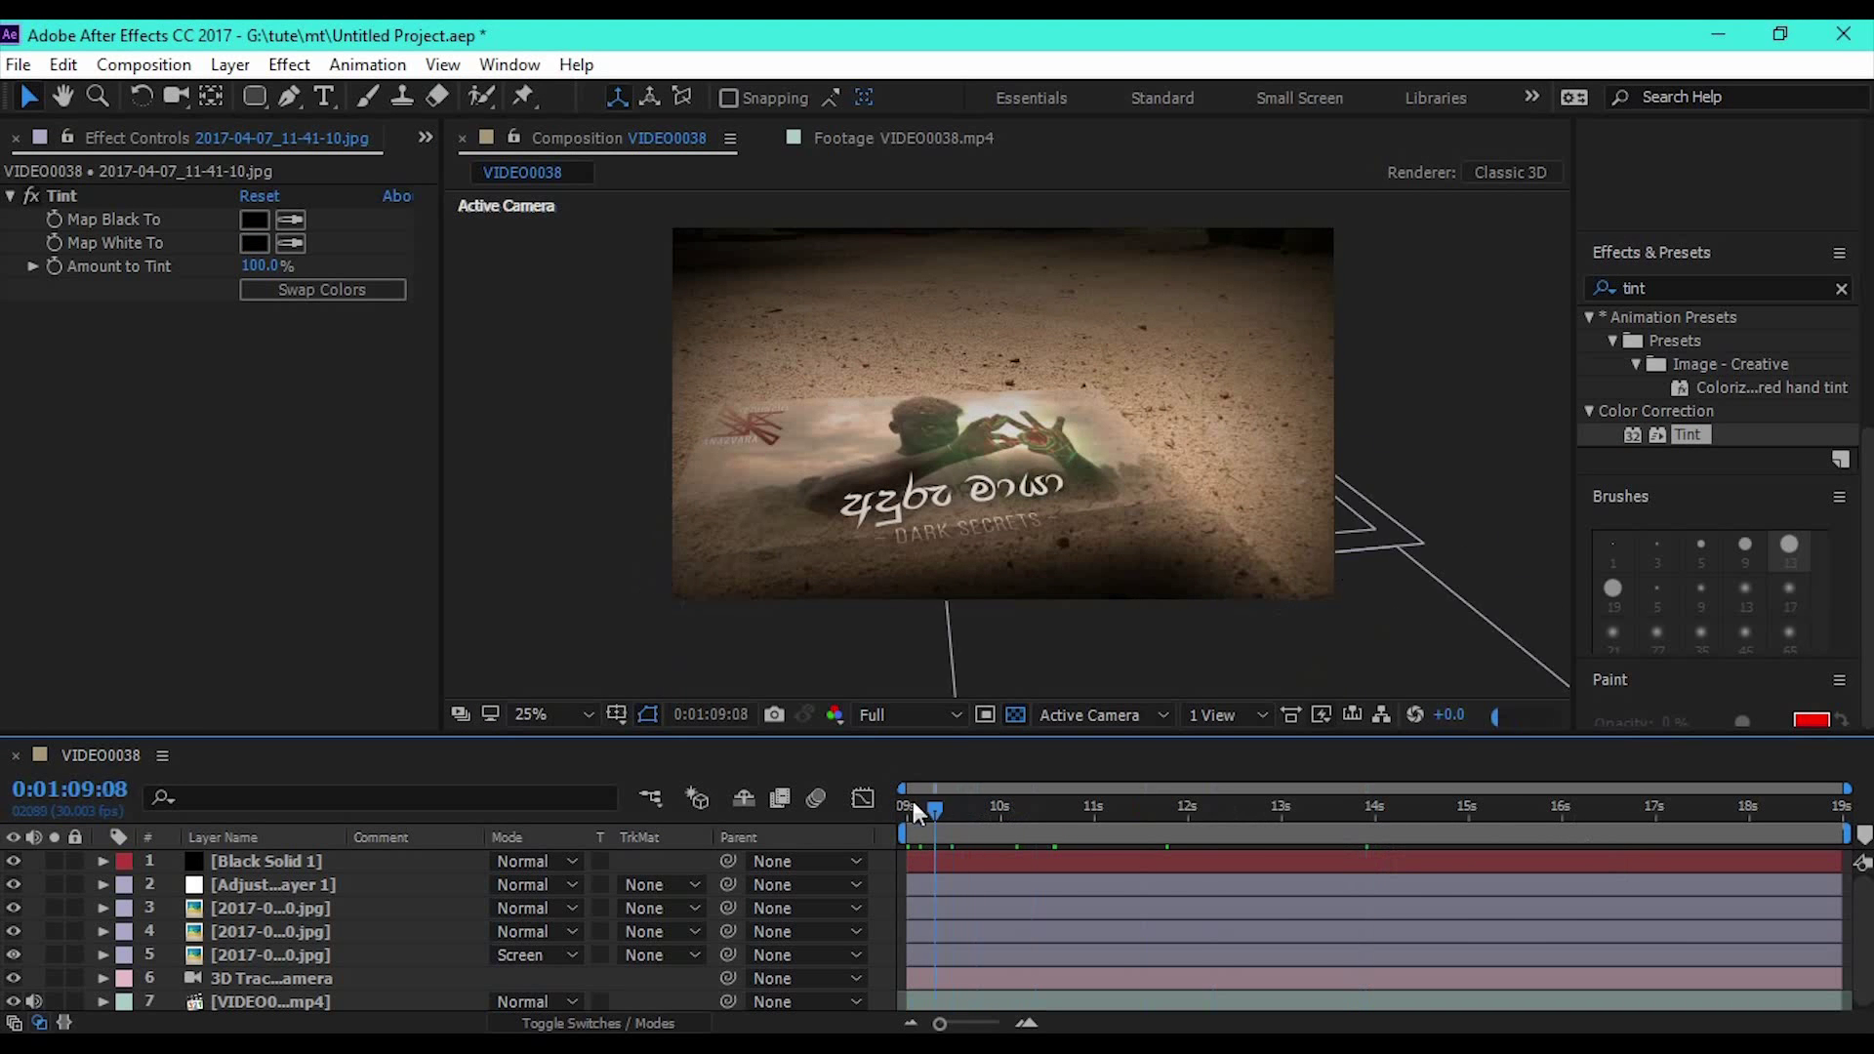
# - Scrub back and expand the shadow layer's Mask 1 properties in the Timeline
pyautogui.moveTo(911, 805); pyautogui.dragTo(1108, 810)
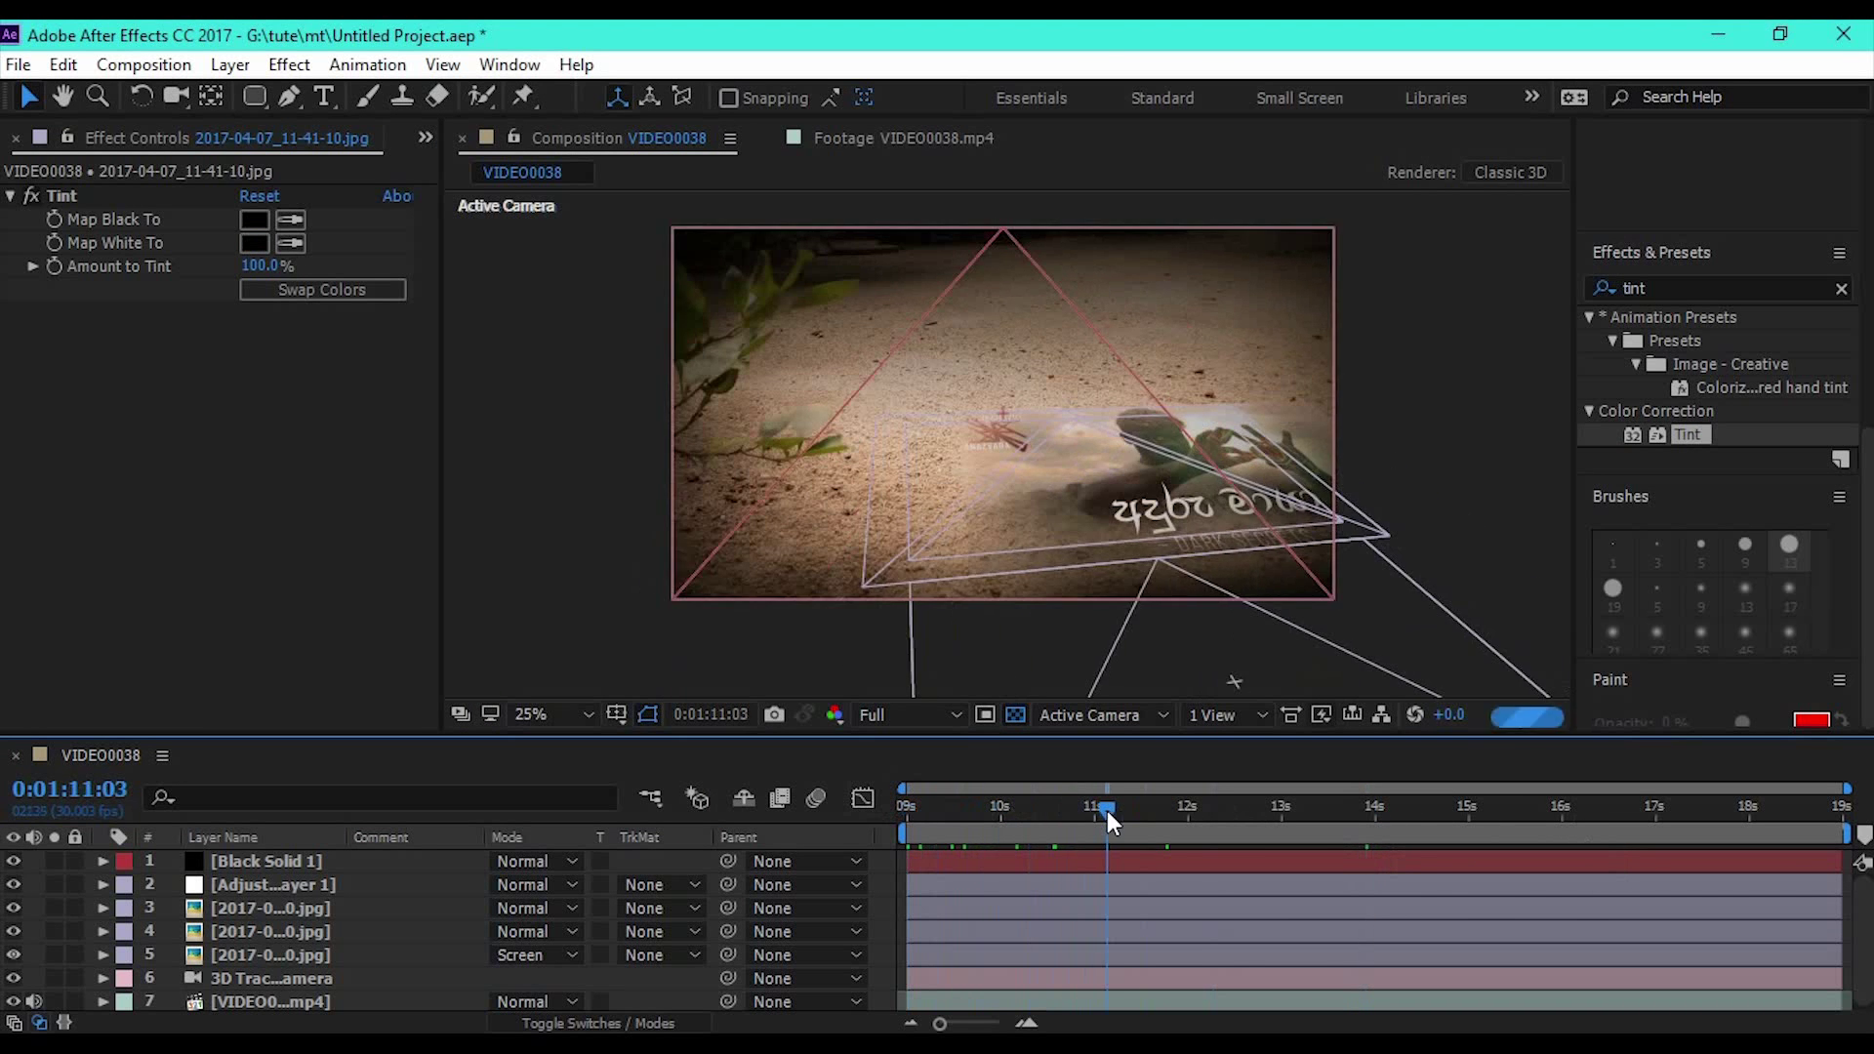
pyautogui.click(277, 906)
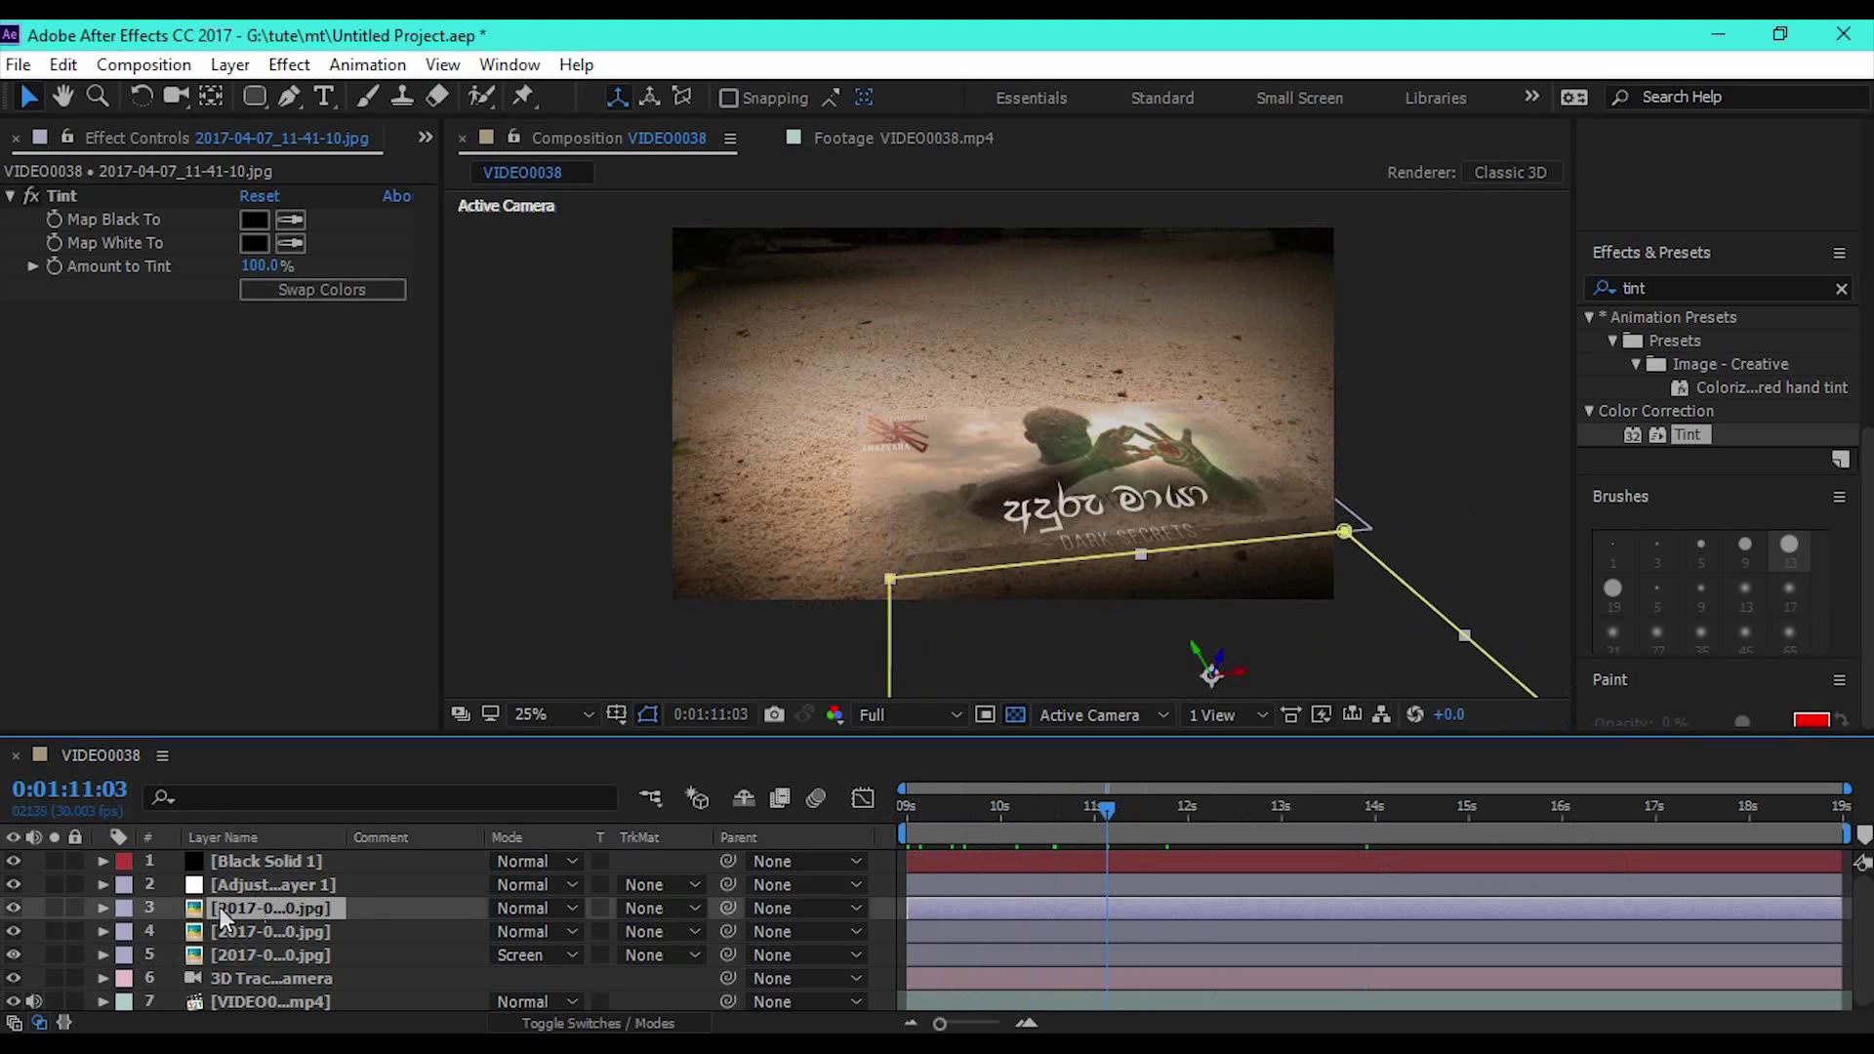
pyautogui.click(102, 909)
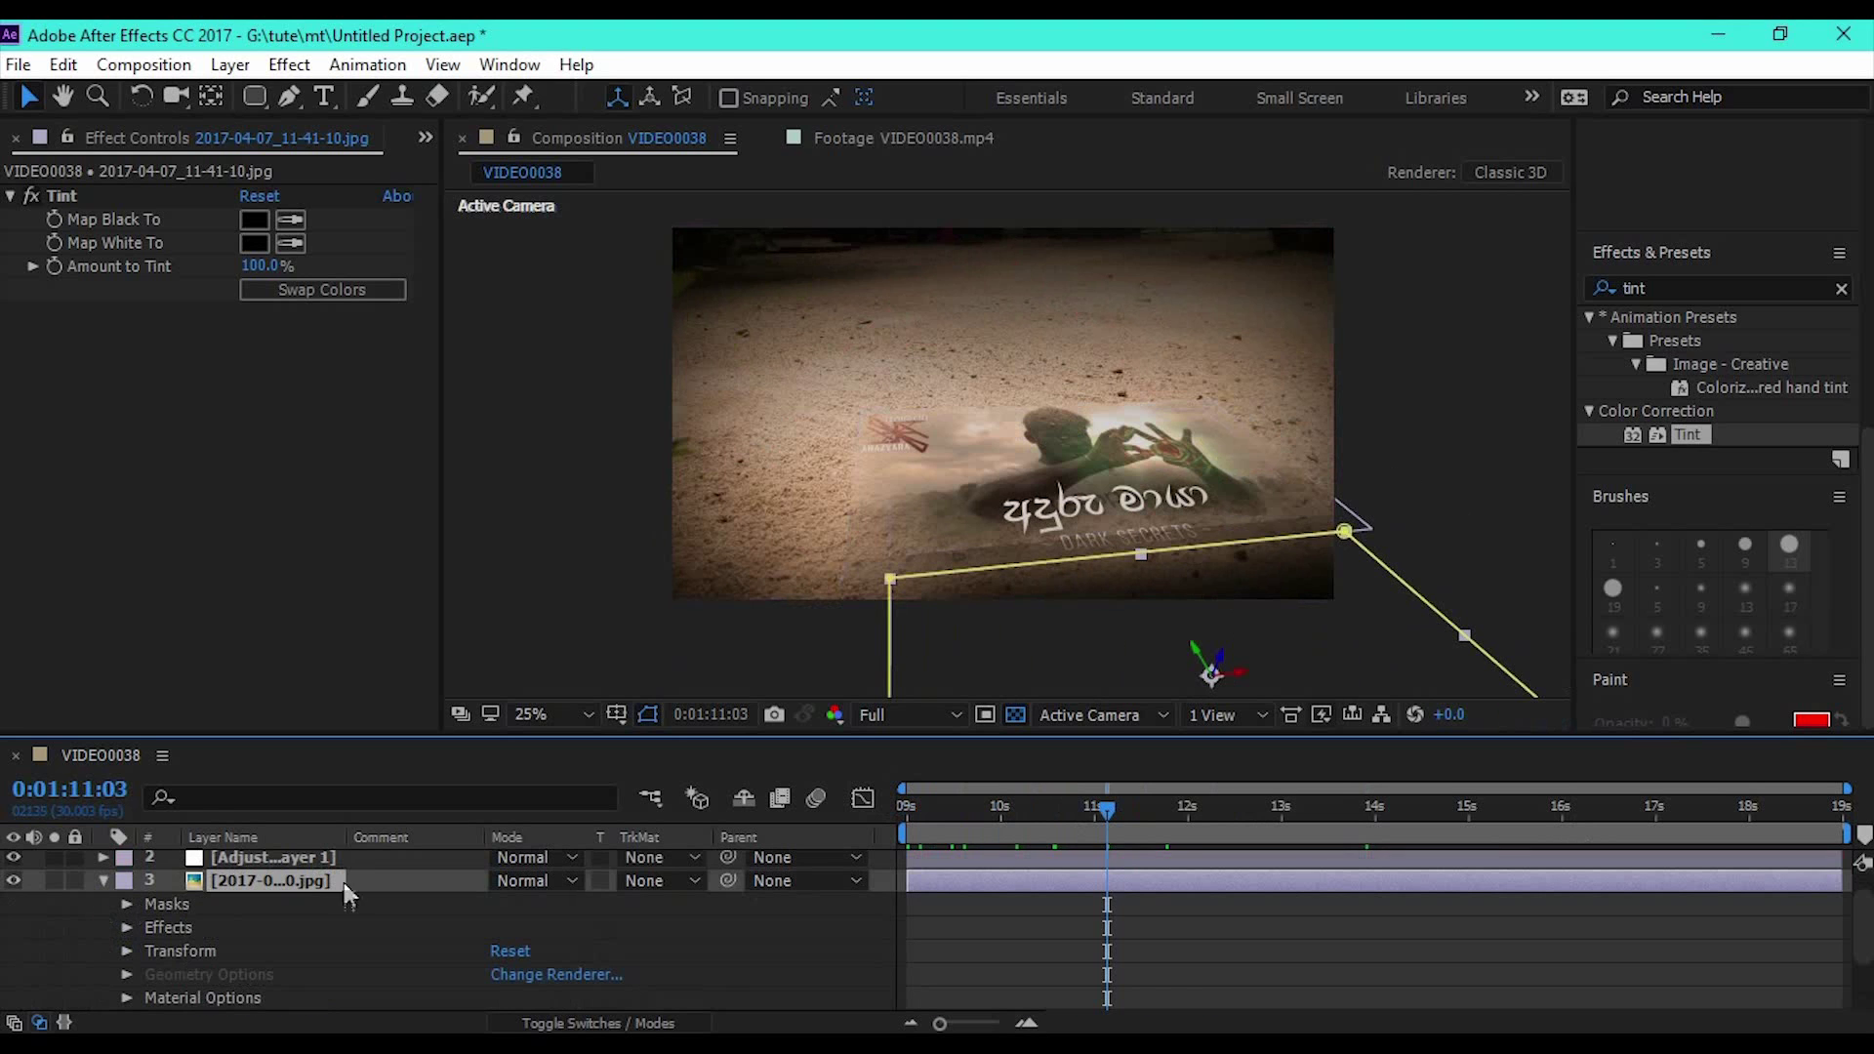
pyautogui.click(126, 903)
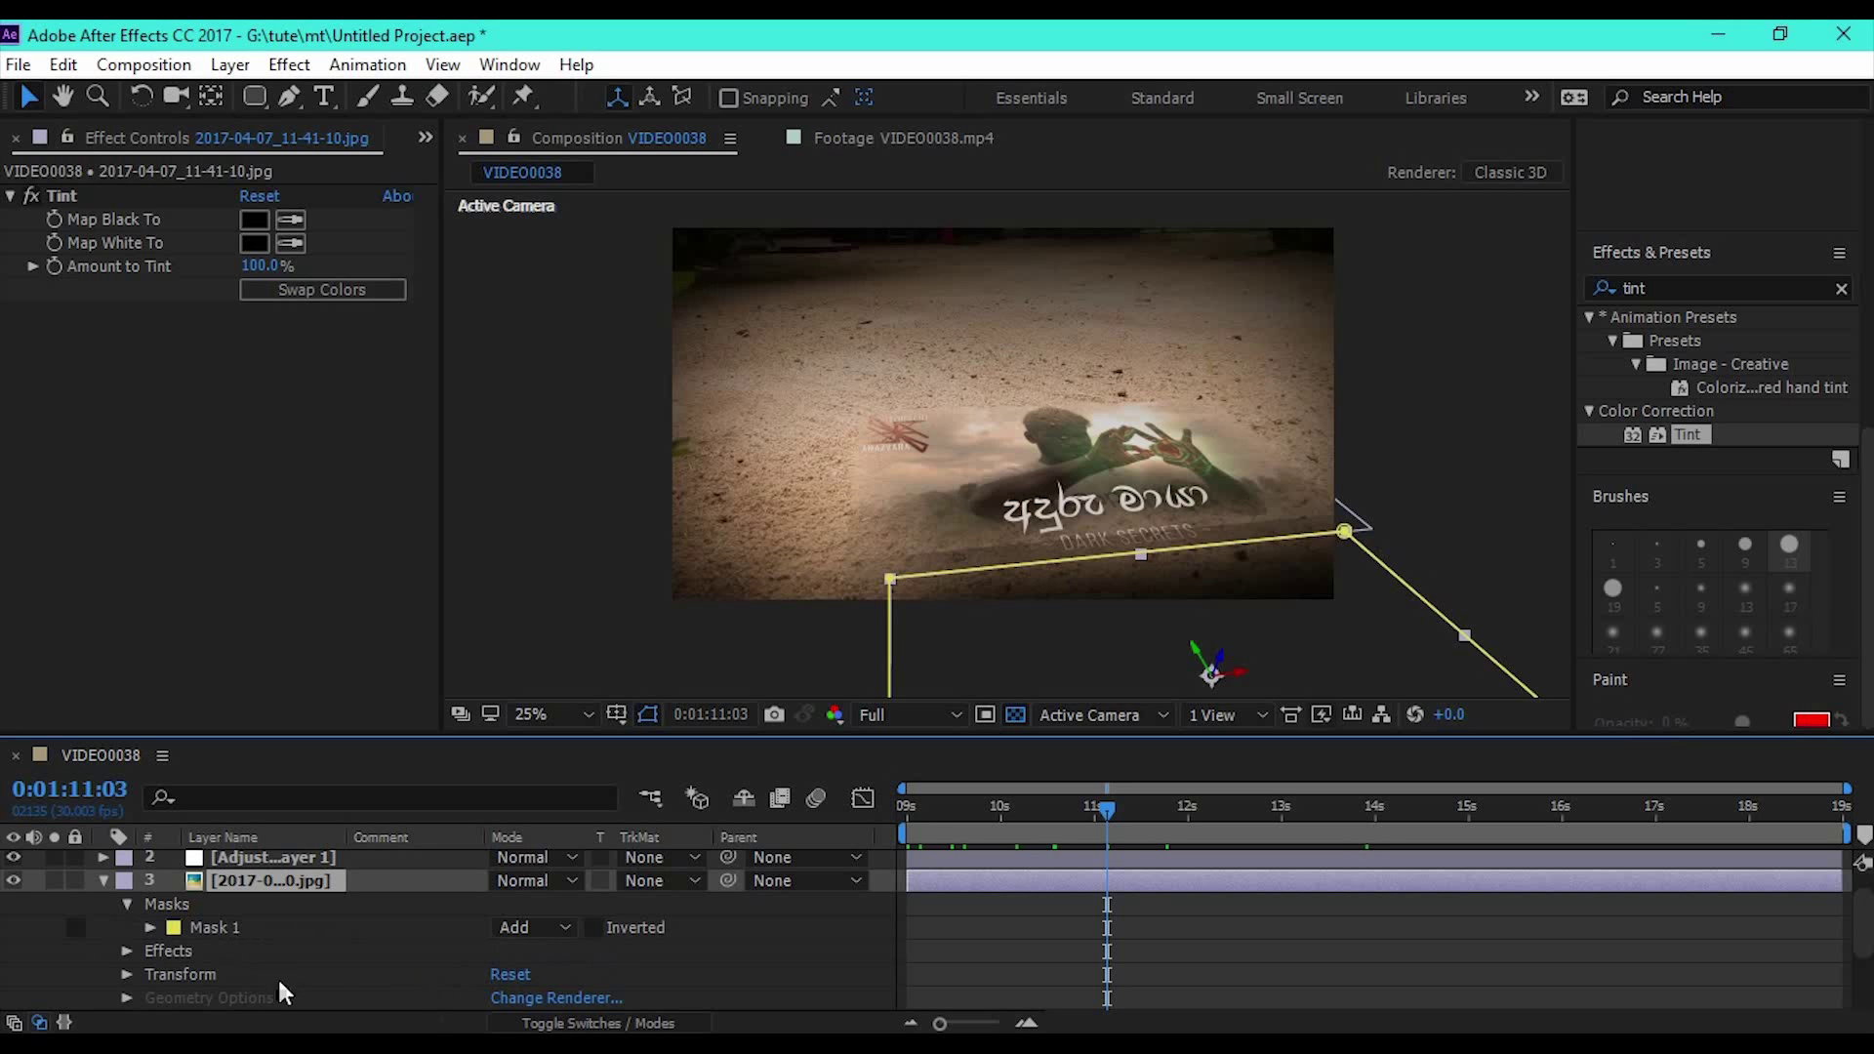
pyautogui.scroll(-1, 294, 937)
pyautogui.click(205, 903)
pyautogui.click(150, 905)
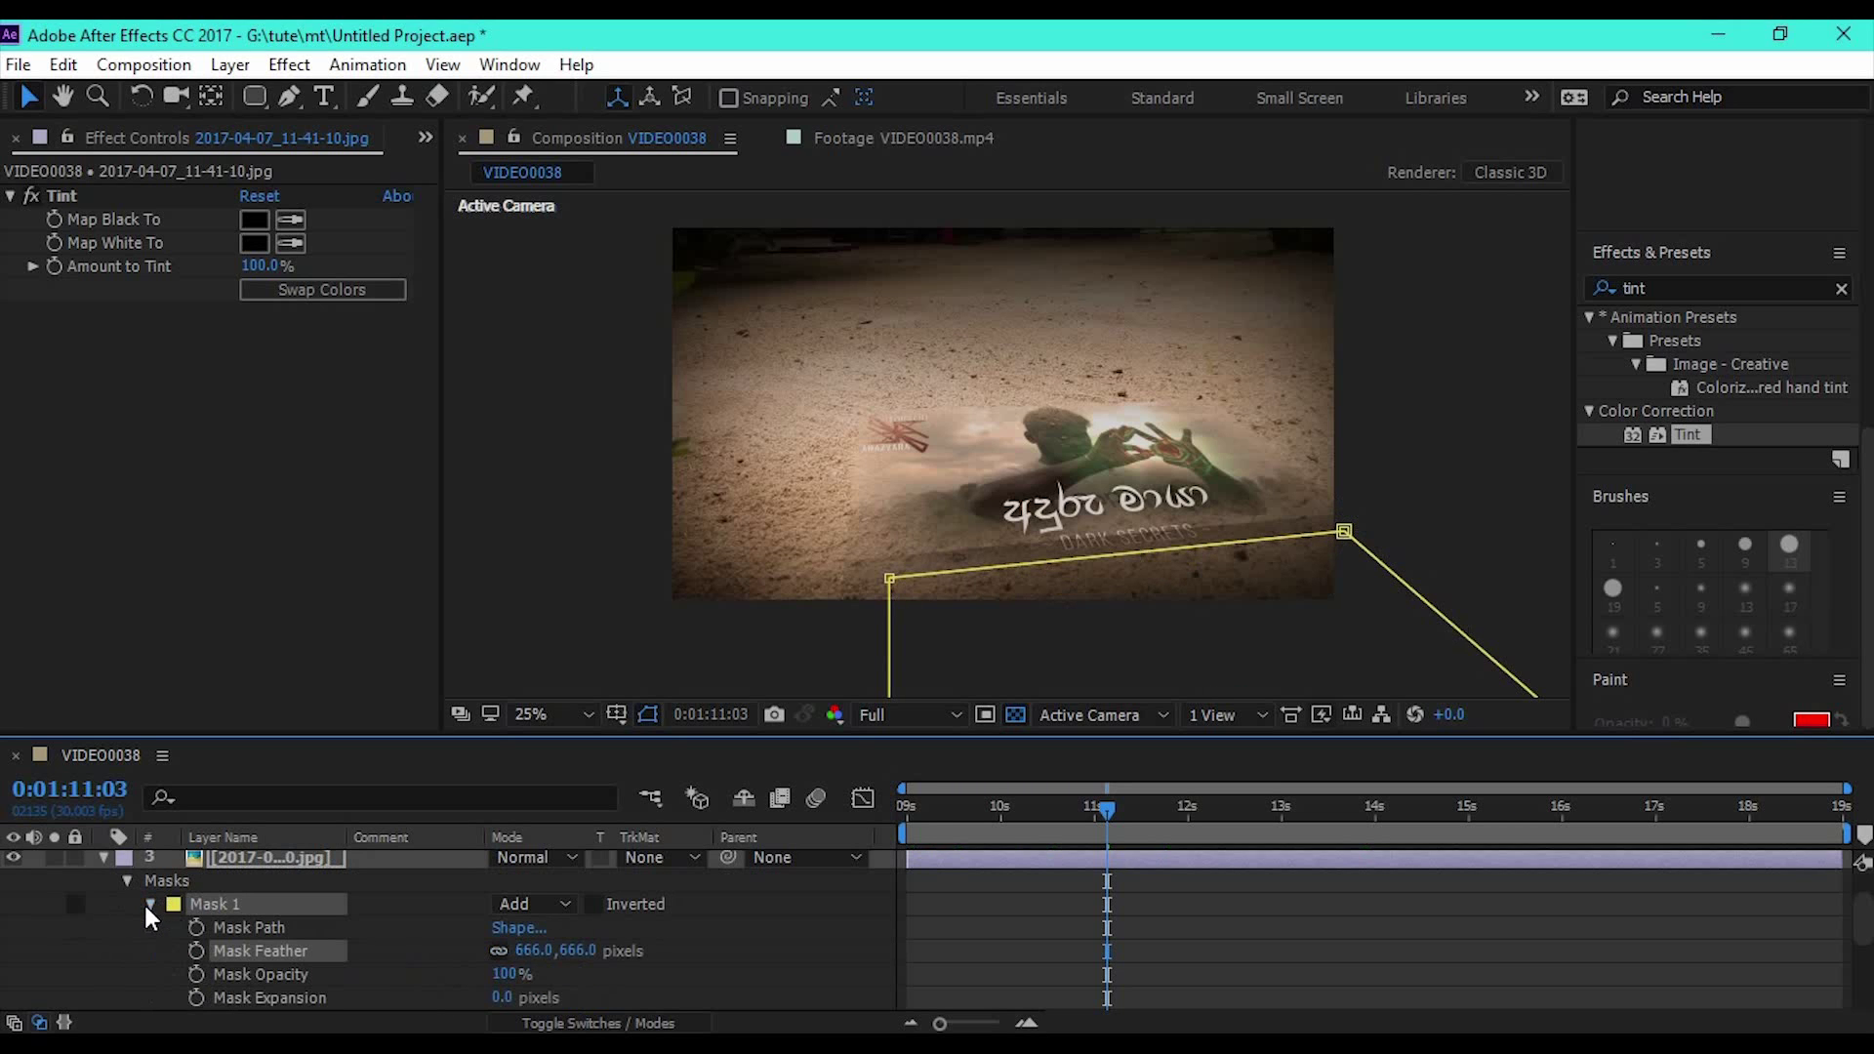
# - Lower Mask Feather to 125 px and nudge the lower-left and right mask corners
pyautogui.moveTo(530, 951); pyautogui.dragTo(470, 959)
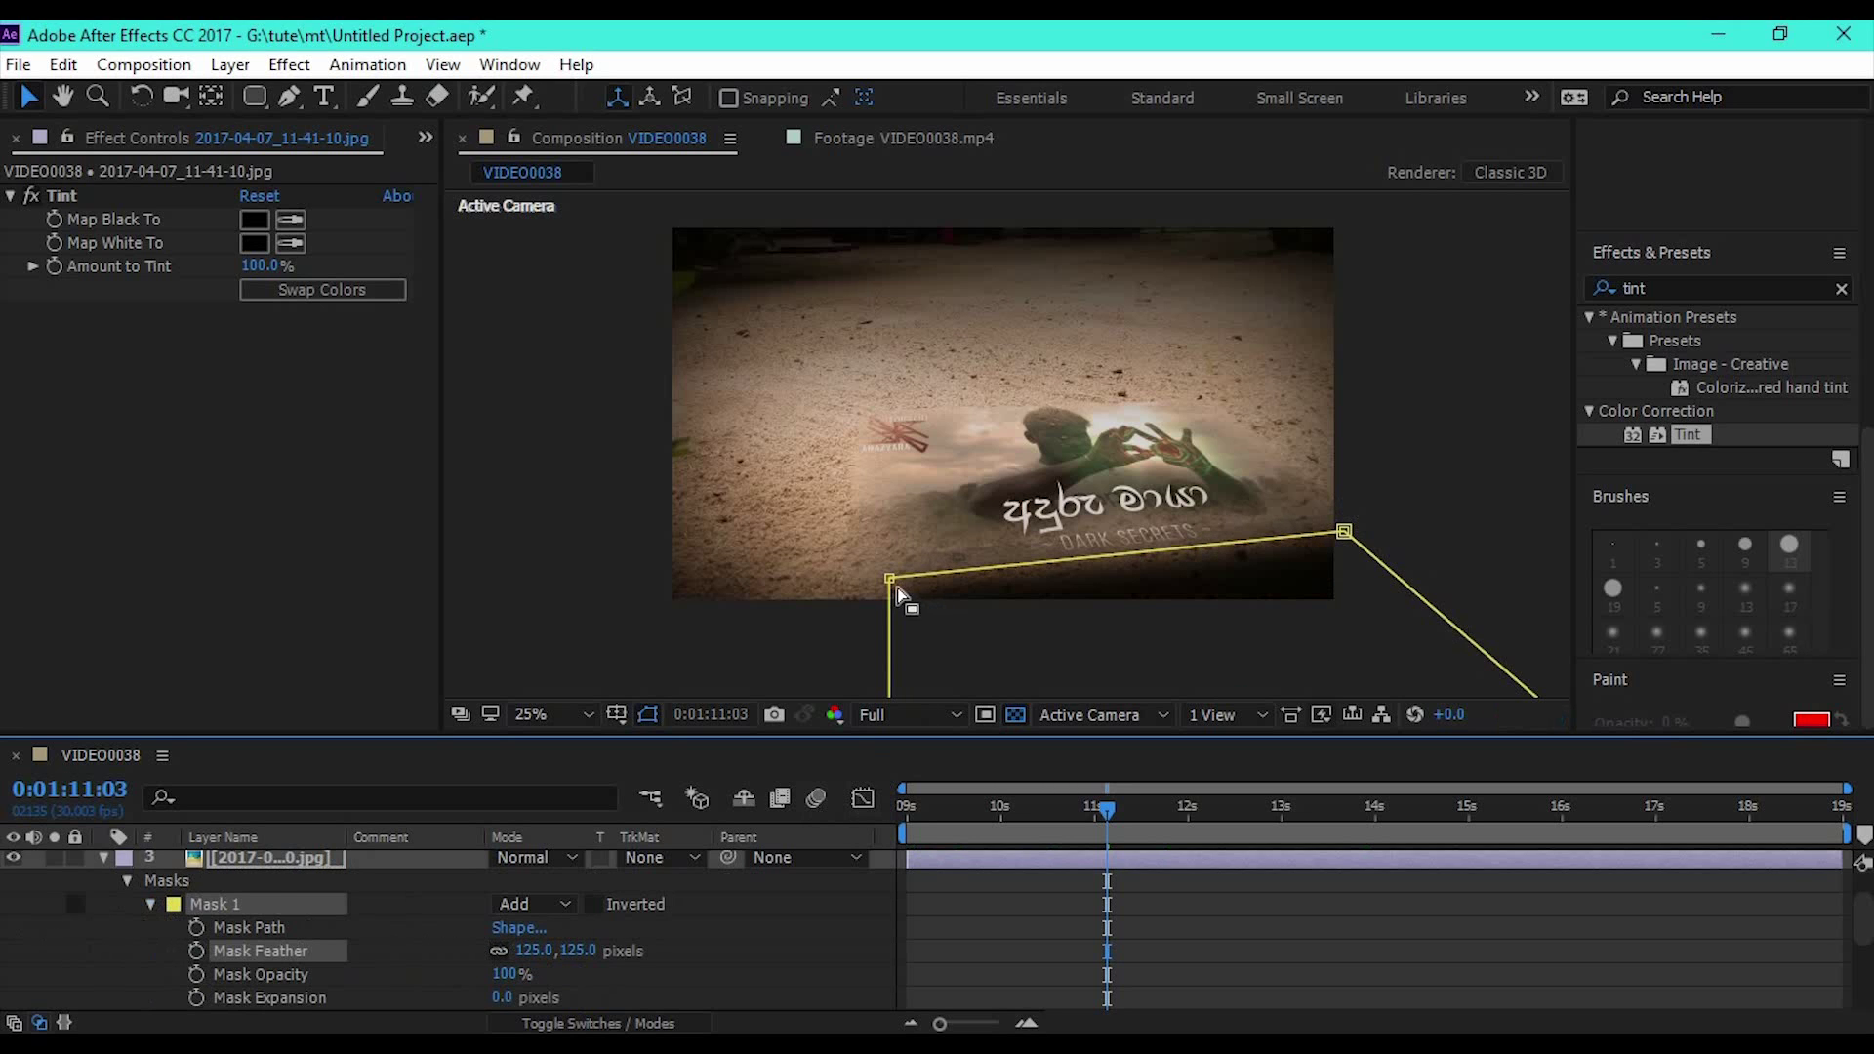
pyautogui.moveTo(891, 581); pyautogui.dragTo(846, 579)
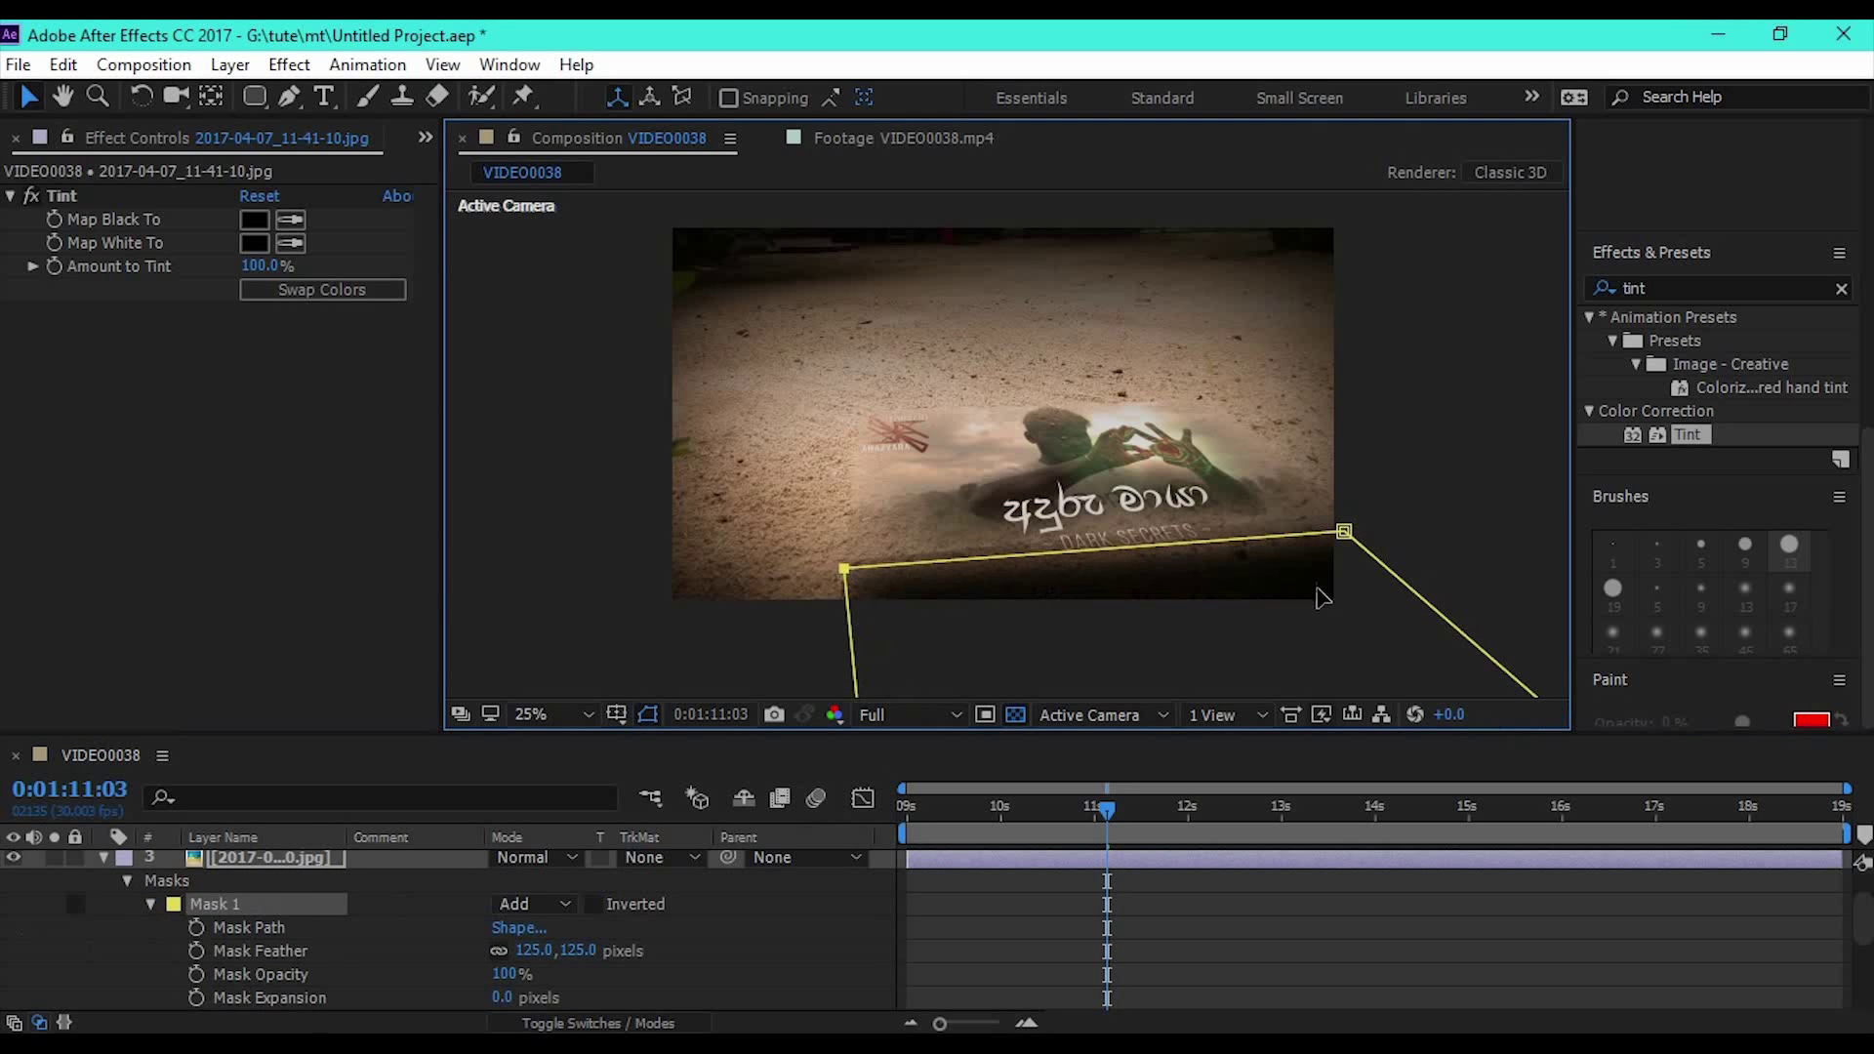
pyautogui.moveTo(1343, 539); pyautogui.dragTo(1324, 531)
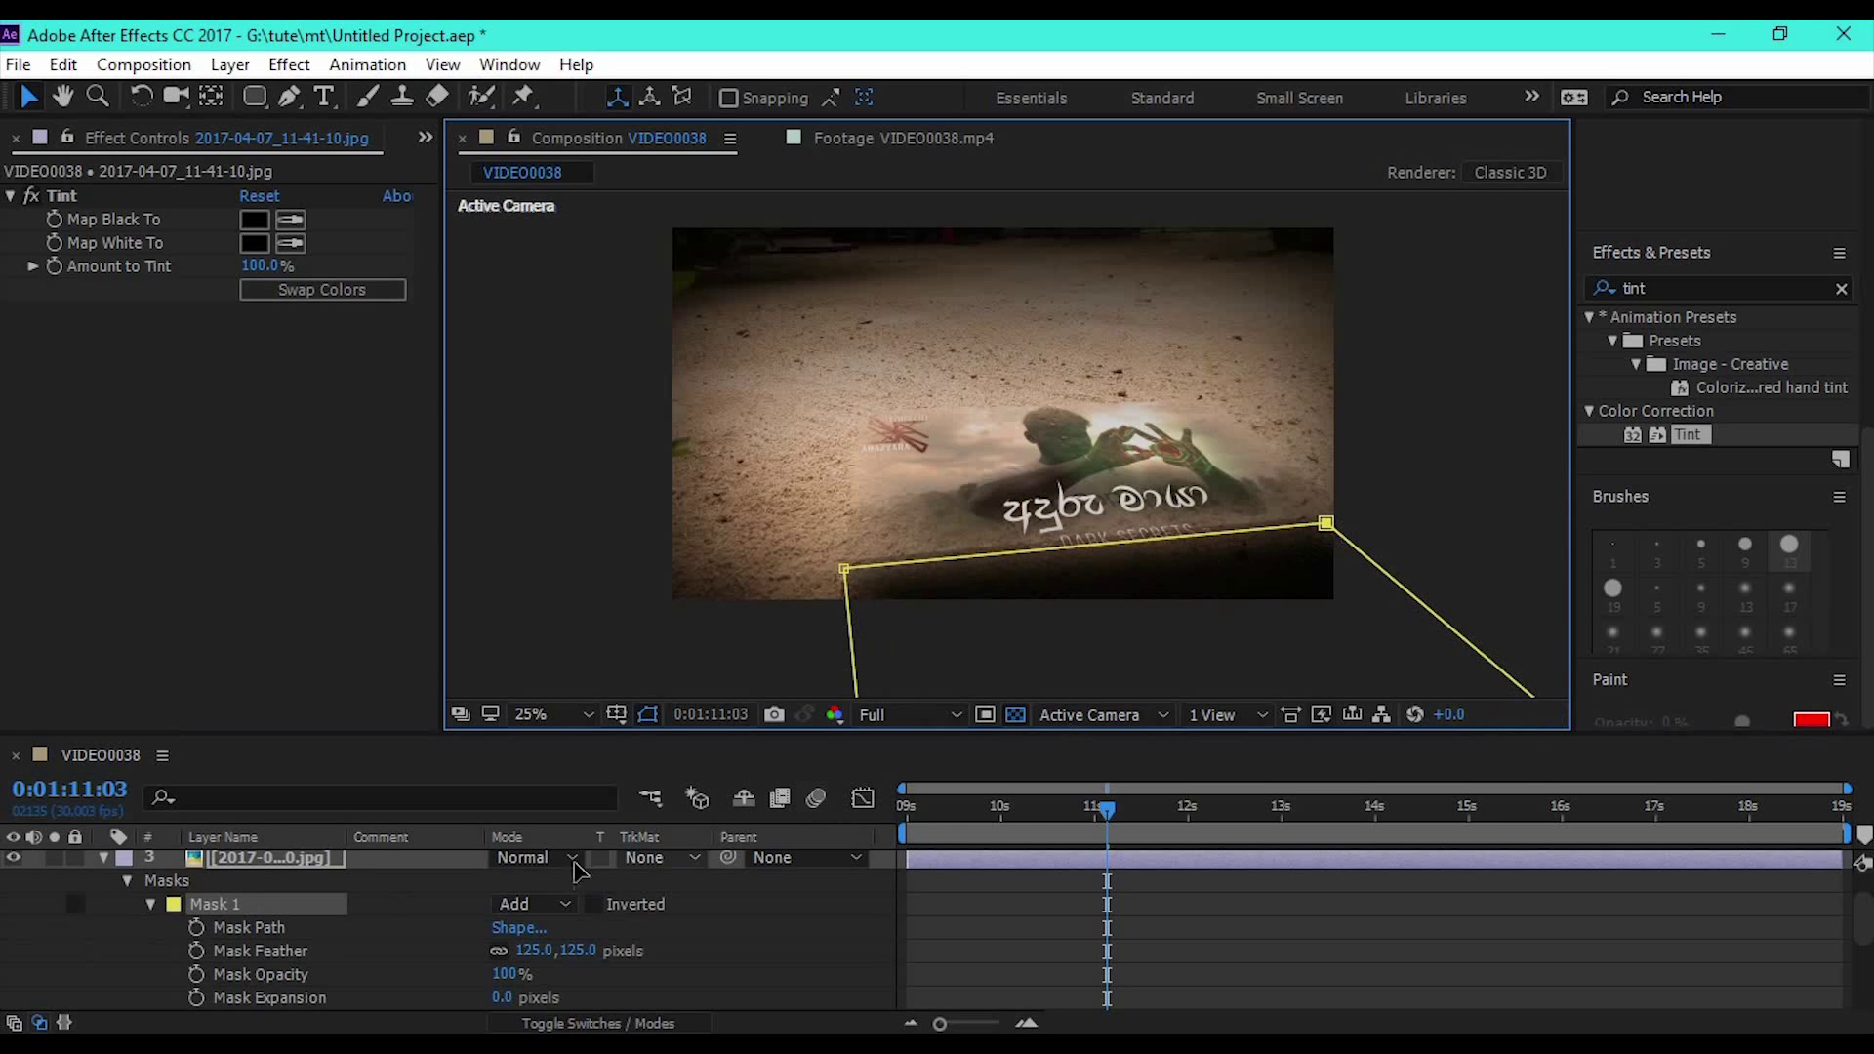
# - Toggle Mask 1 inversion on and back off, then enable Free Transform on the mask
pyautogui.click(595, 904)
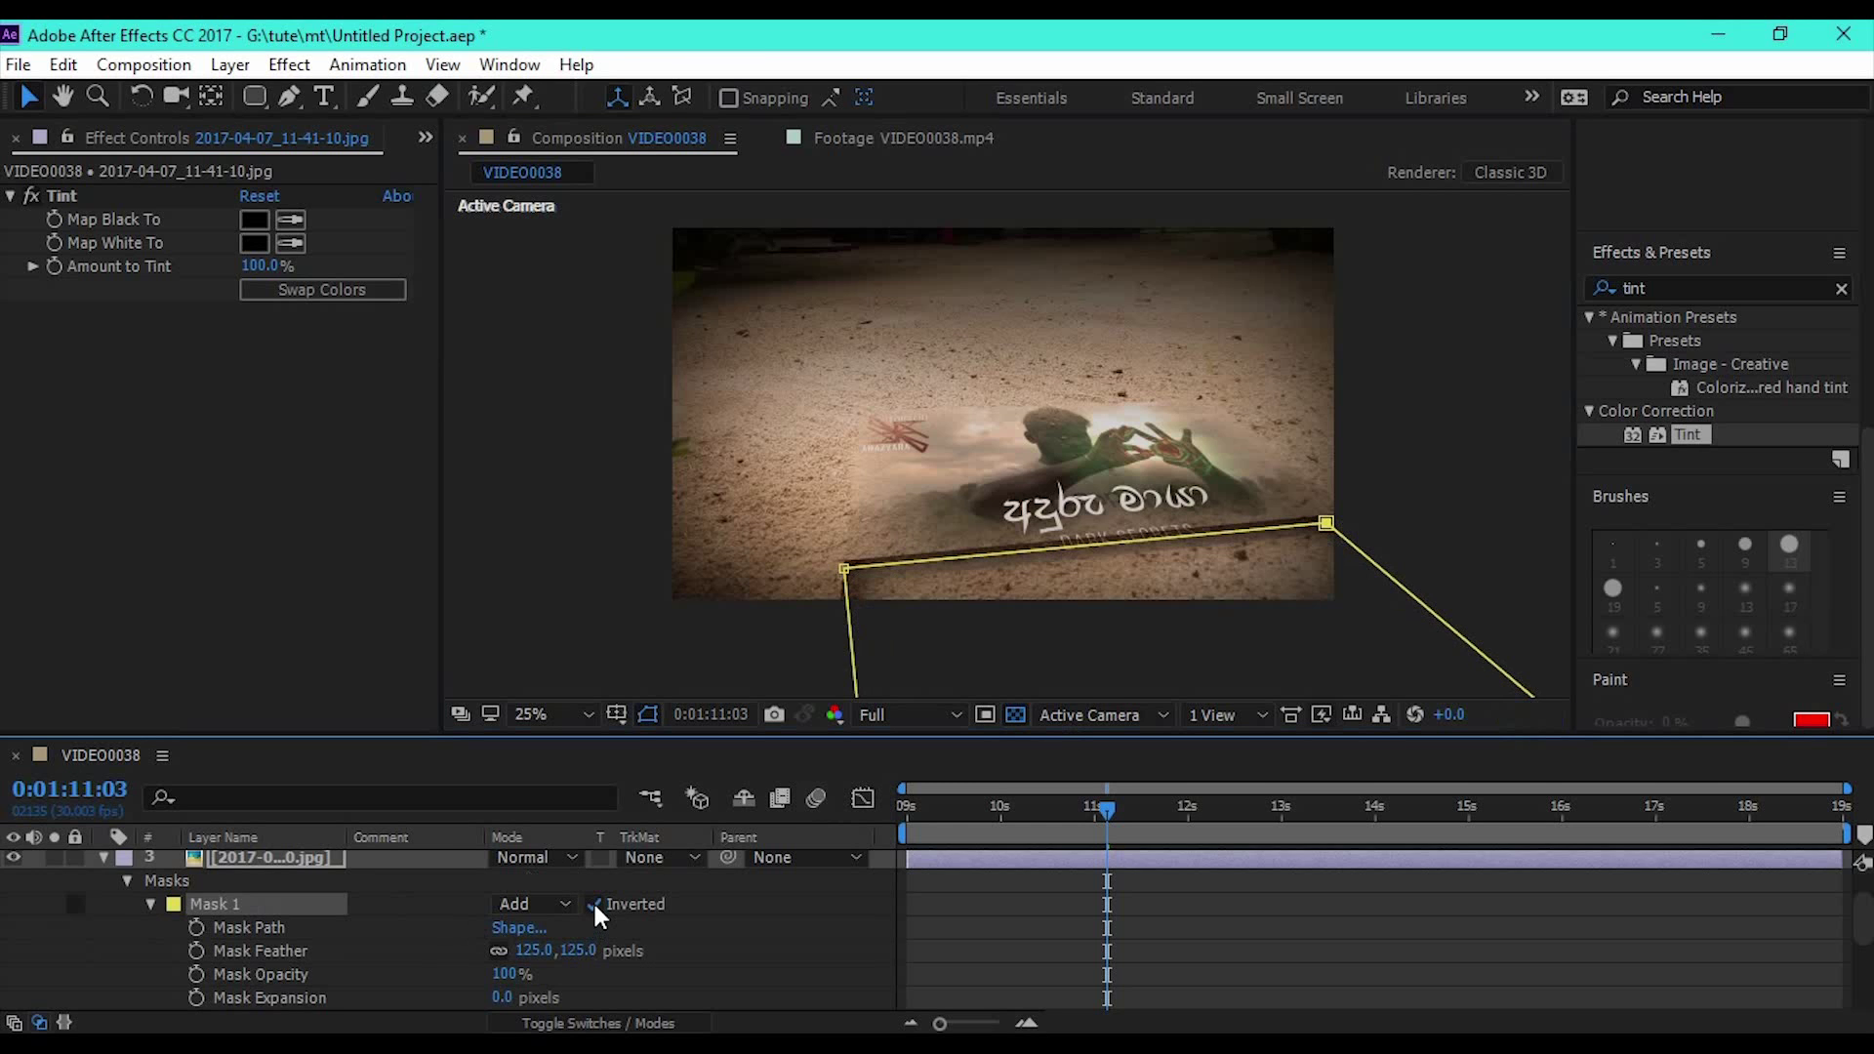
pyautogui.click(596, 906)
pyautogui.scroll(-1, 1222, 676)
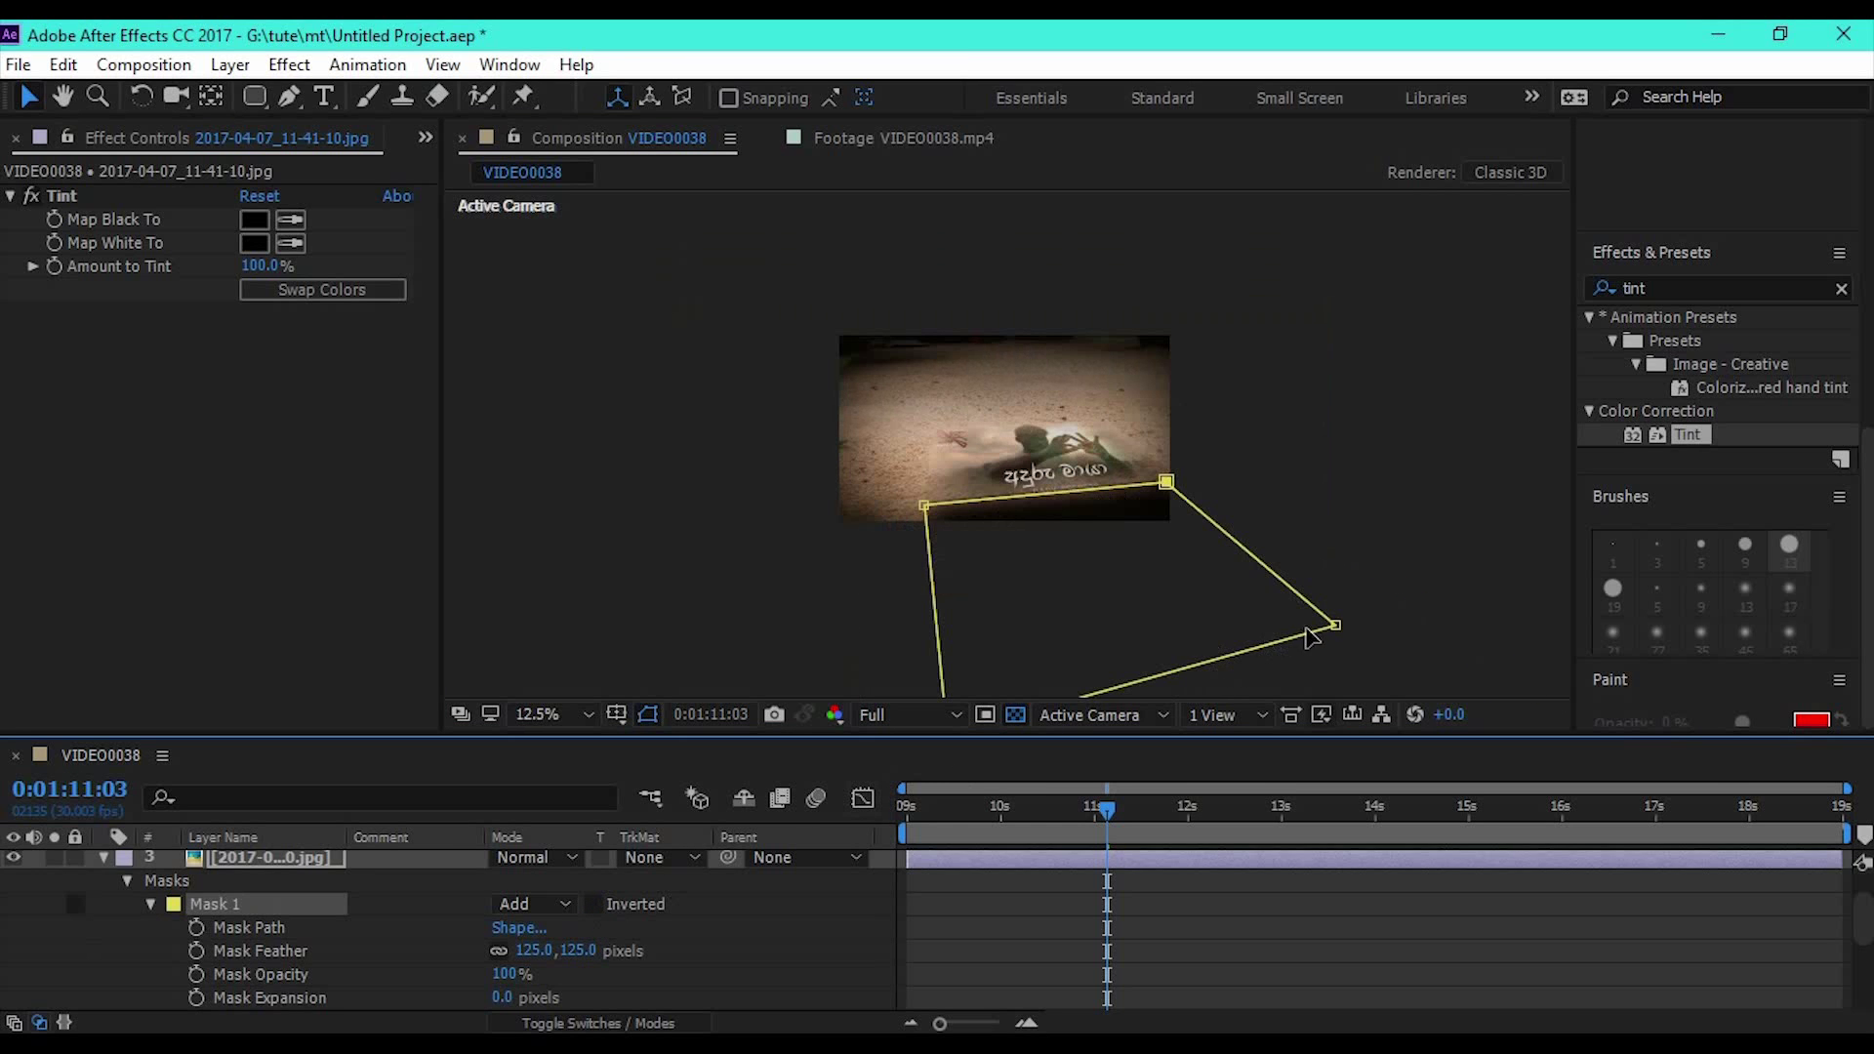
pyautogui.click(1337, 630)
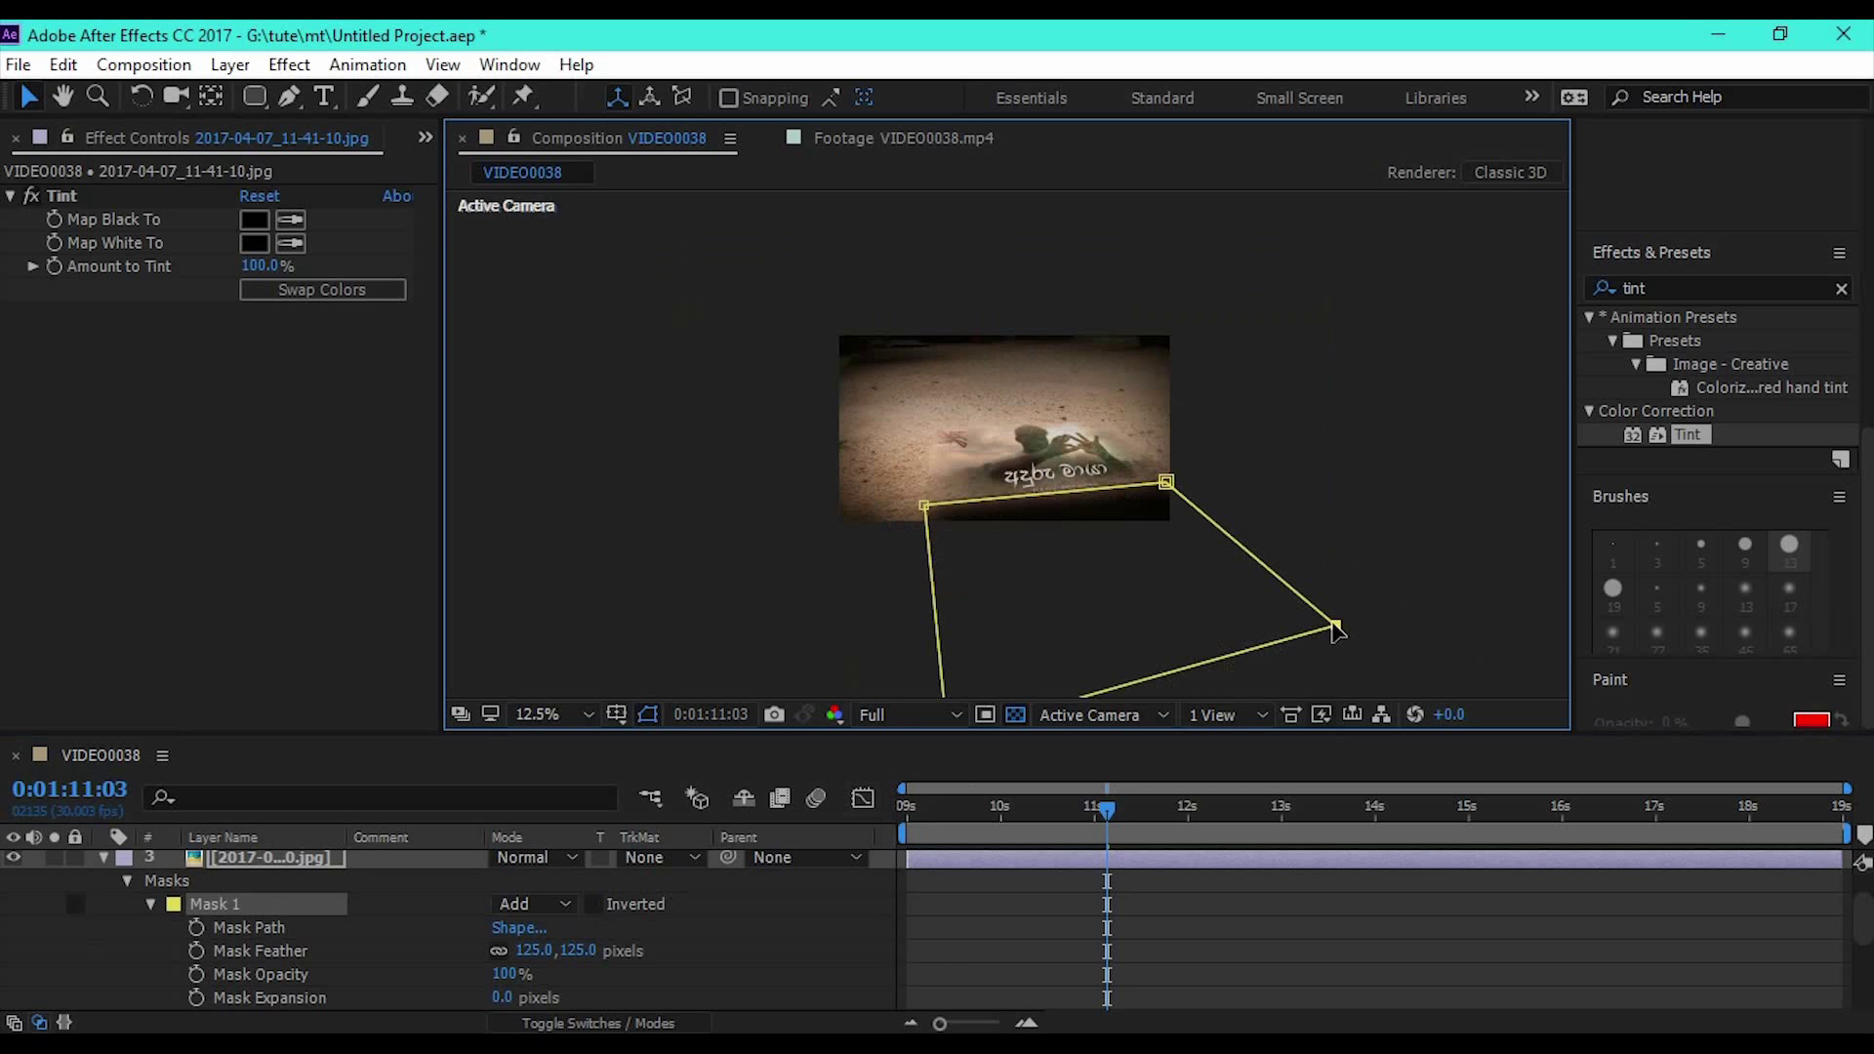
pyautogui.doubleClick(1337, 630)
# - Squash, stretch and move the shadow mask into a flat patch under the card
pyautogui.moveTo(1160, 676); pyautogui.dragTo(1073, 527)
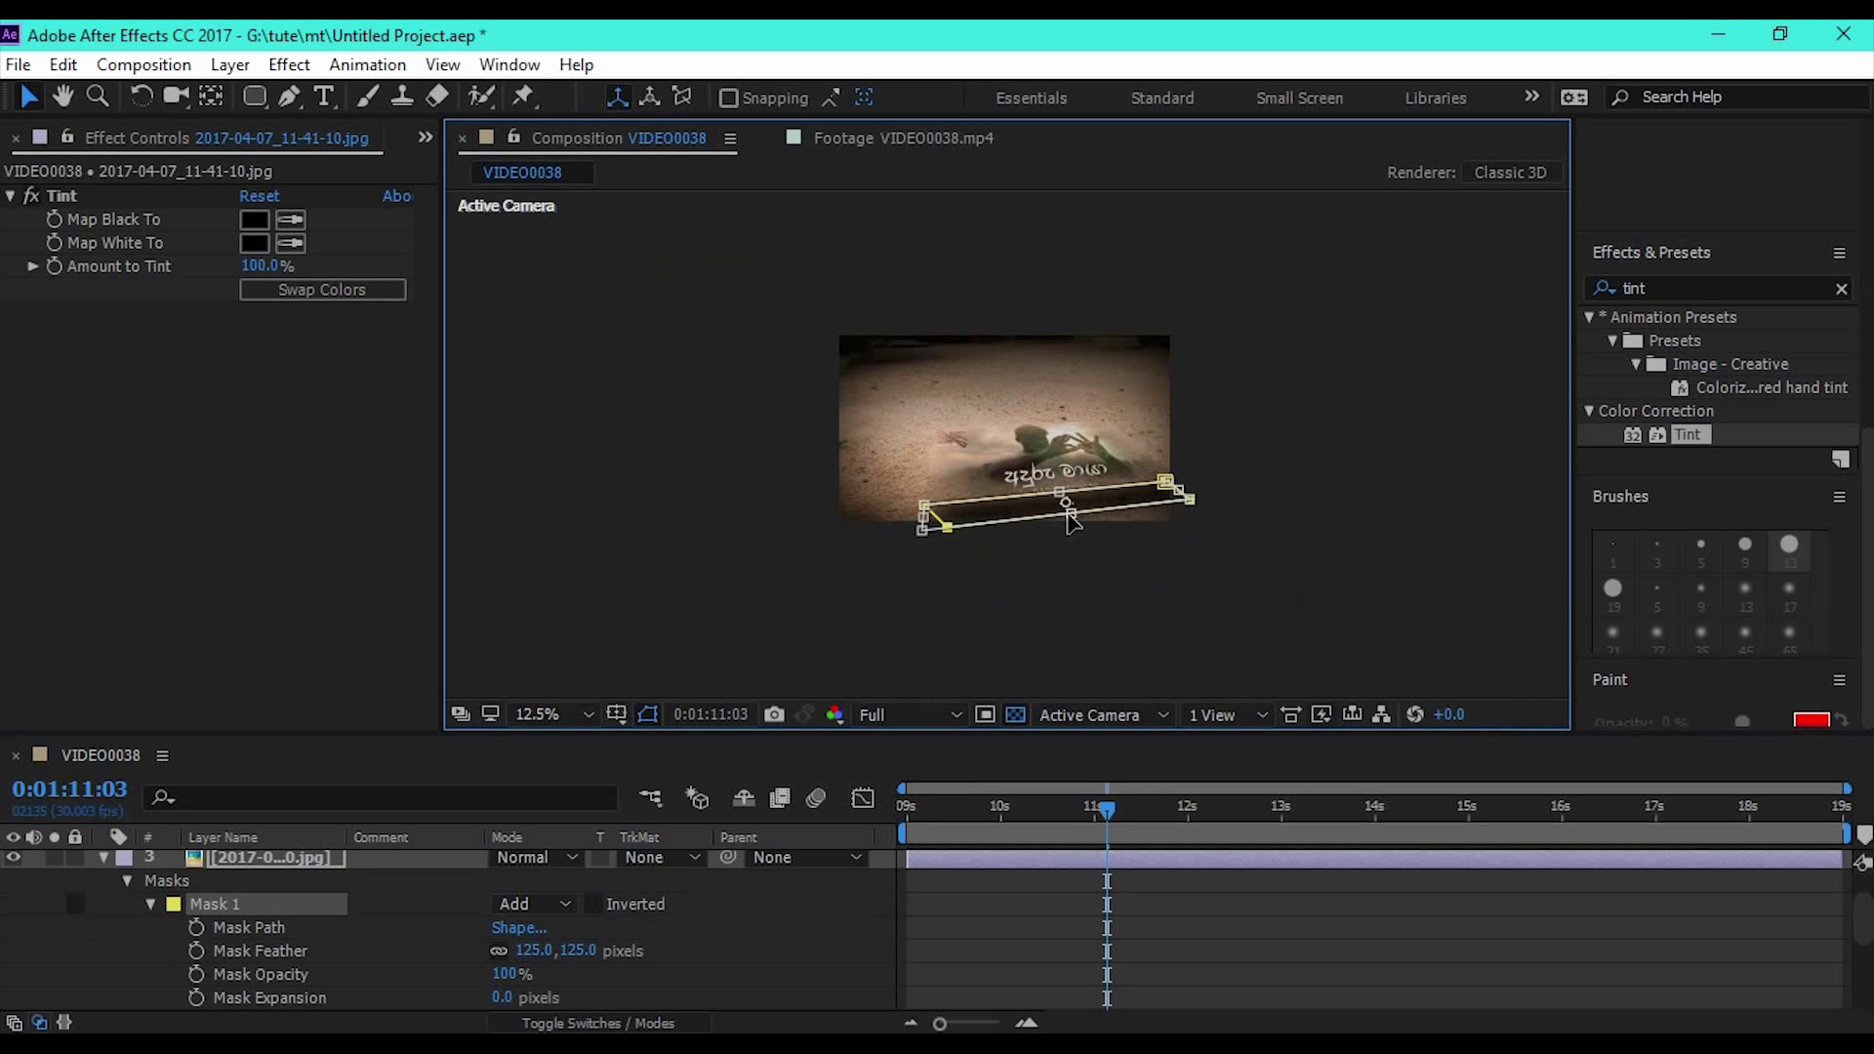
pyautogui.scroll(2, 1072, 527)
pyautogui.scroll(-1, 1107, 583)
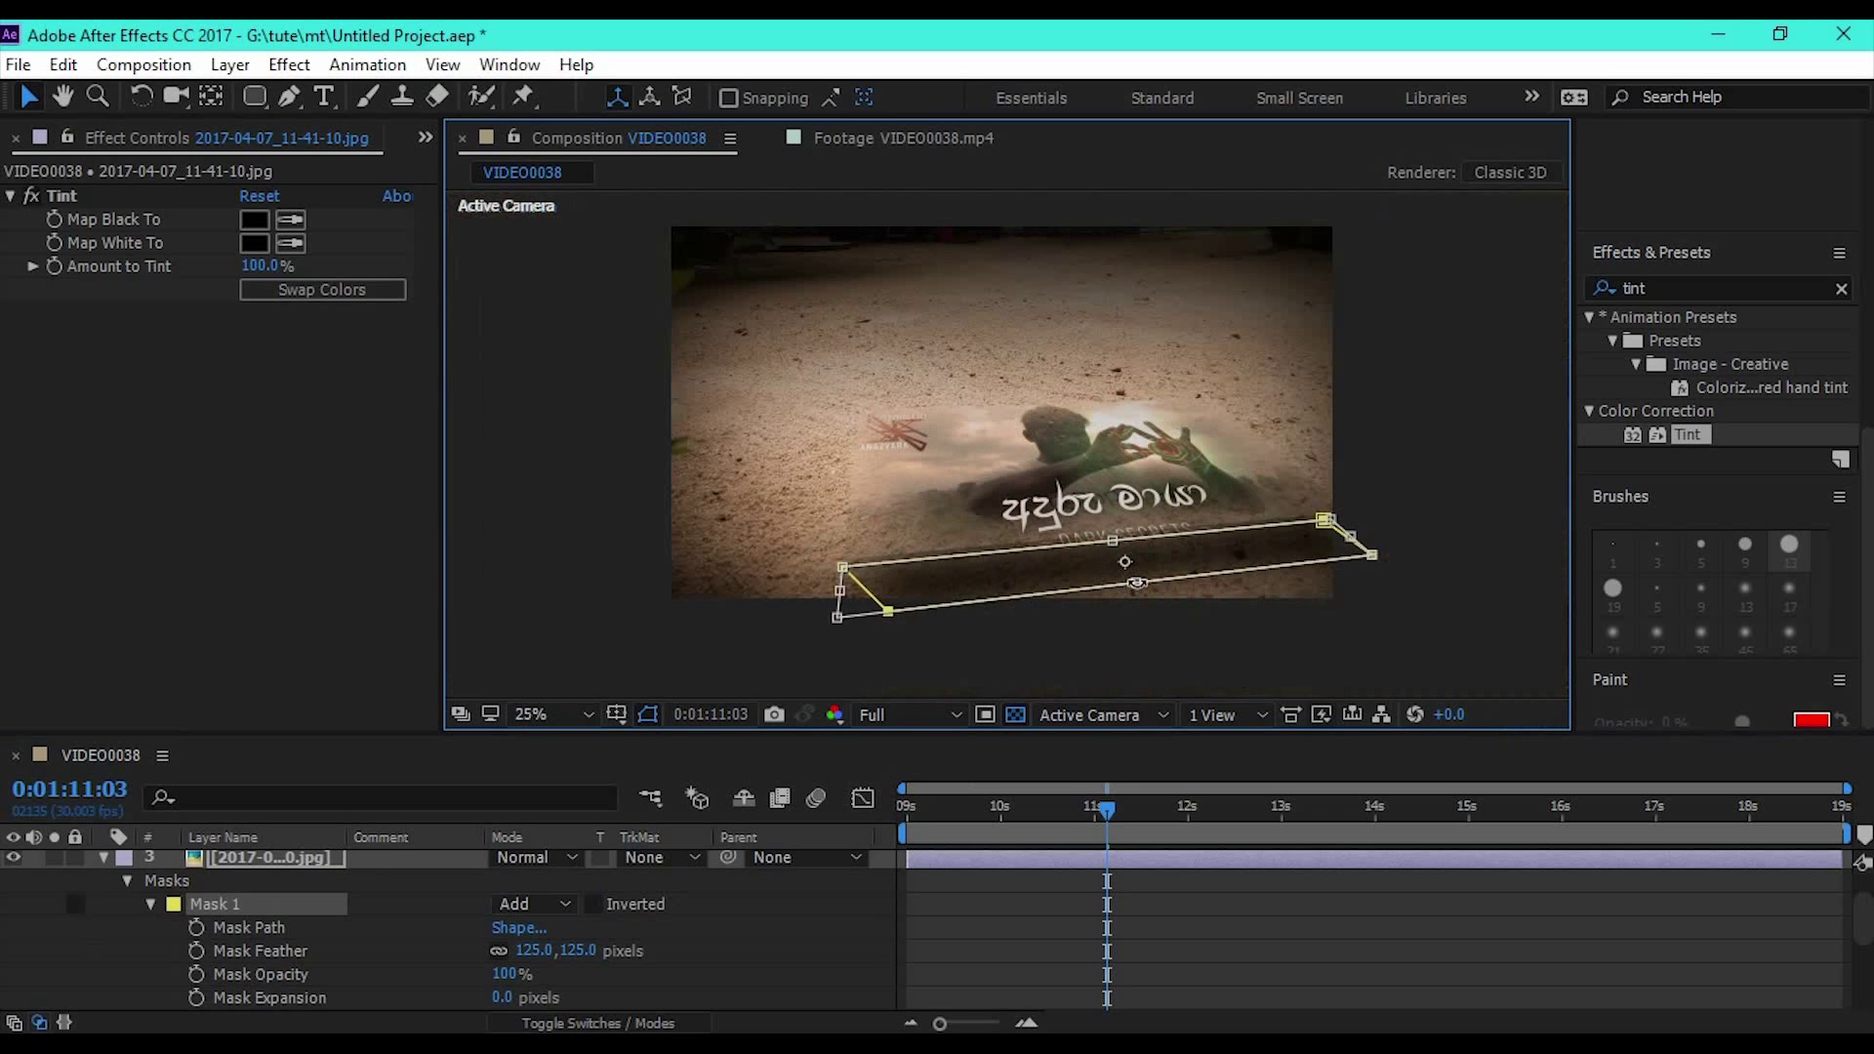
pyautogui.moveTo(1138, 583); pyautogui.dragTo(1153, 612)
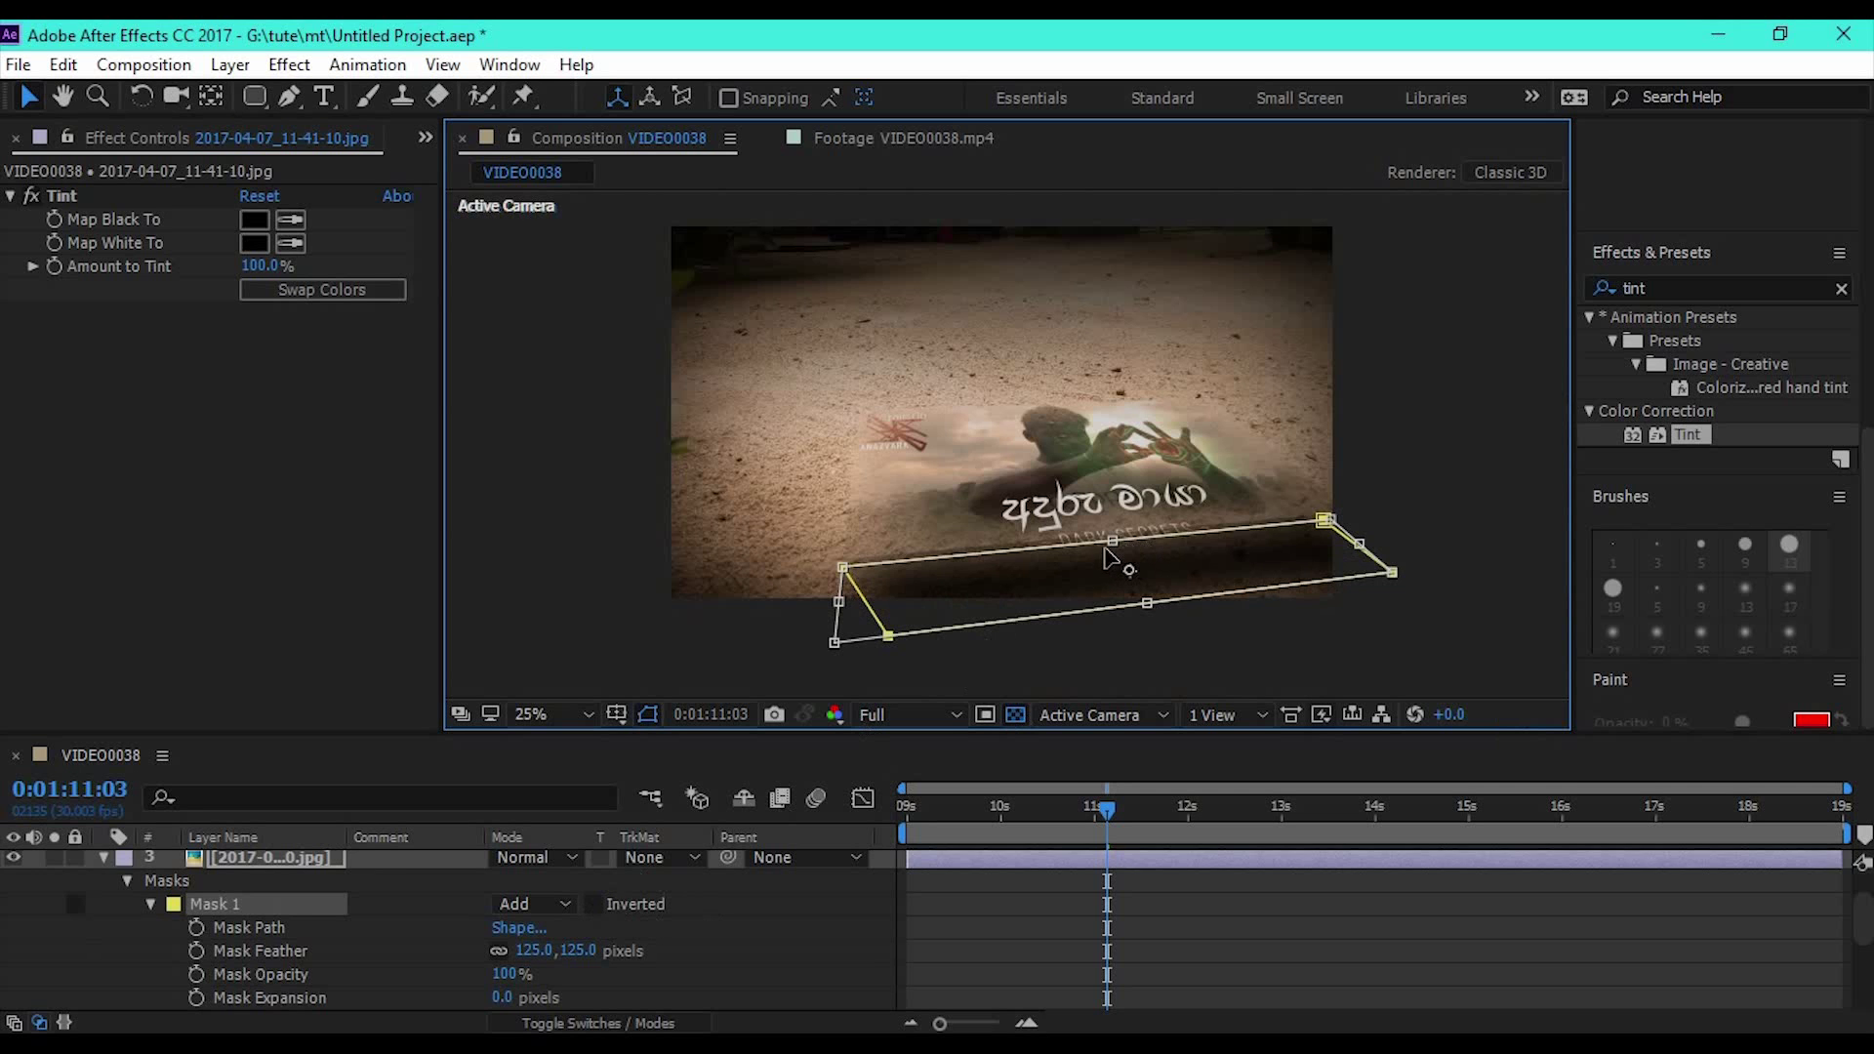
pyautogui.click(614, 716)
pyautogui.moveTo(1076, 586)
pyautogui.mouseDown()
pyautogui.moveTo(1072, 561)
pyautogui.moveTo(1091, 607)
pyautogui.mouseUp()
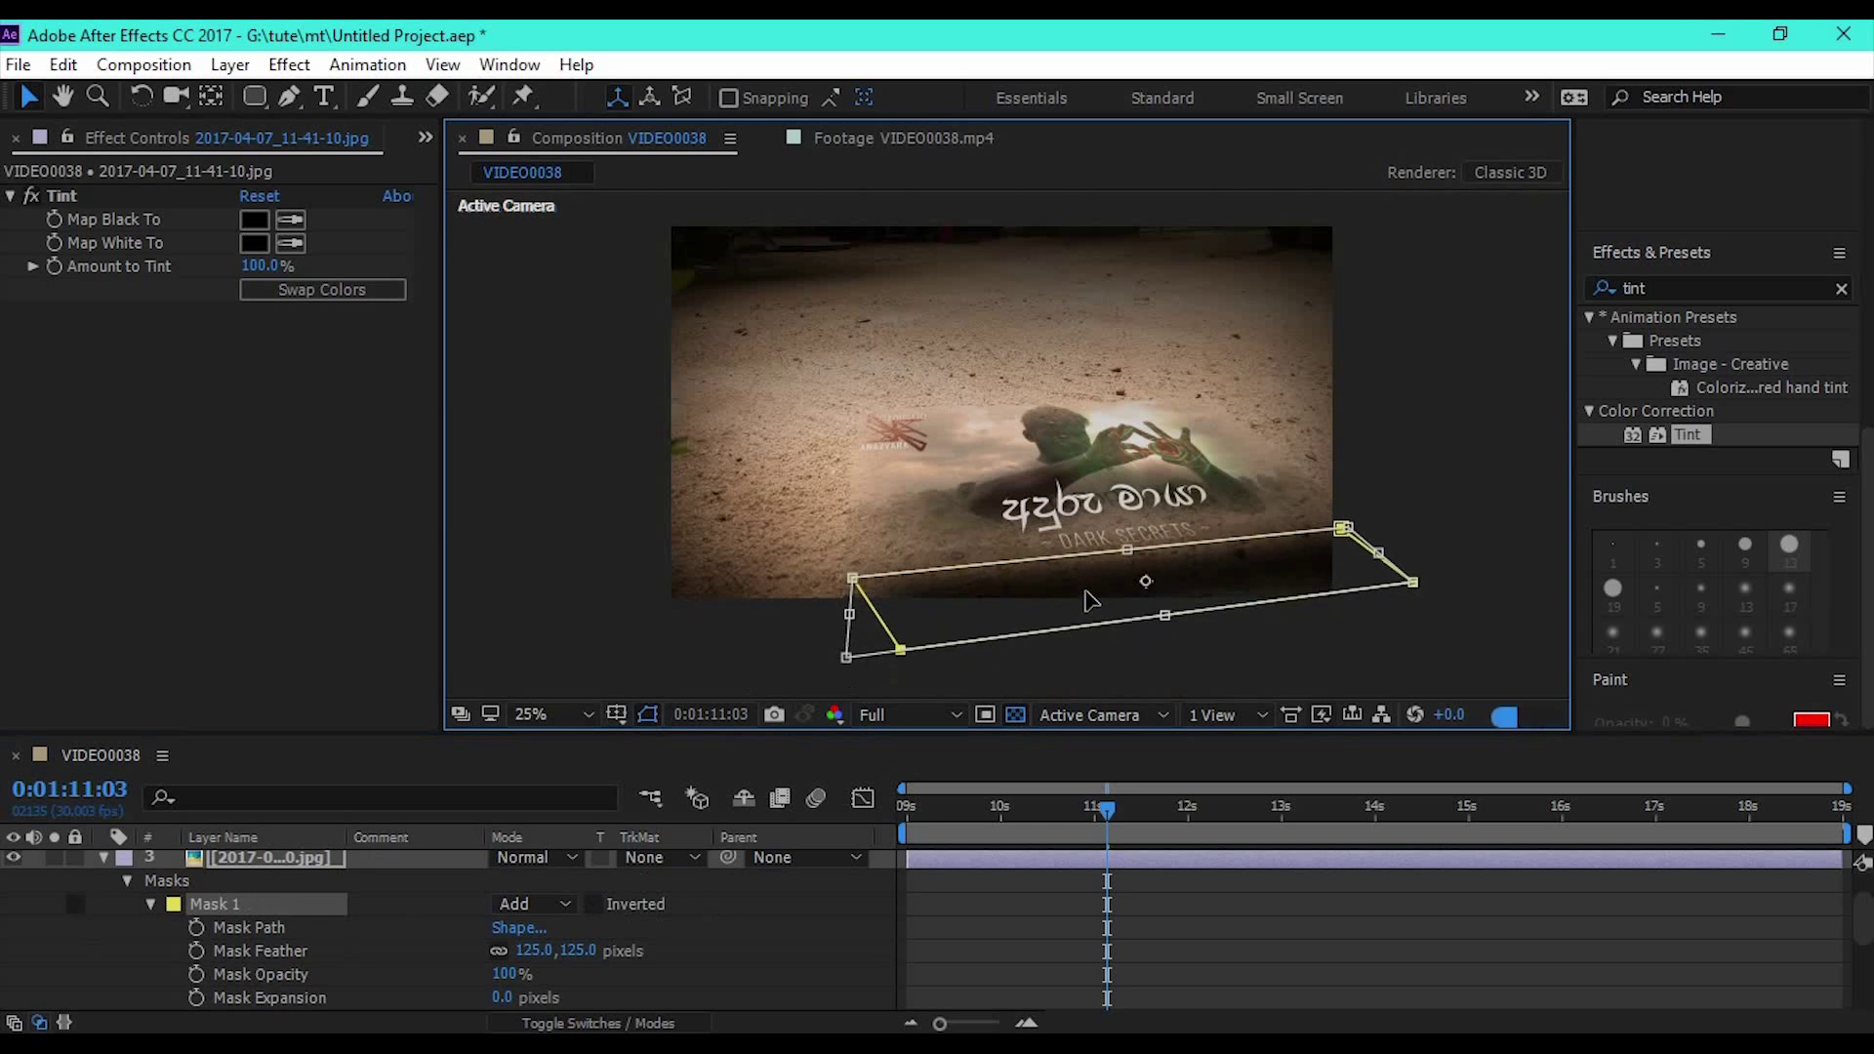
pyautogui.click(883, 620)
# - Lower the tinted shadow layer's Transform Opacity to 74%
pyautogui.click(230, 909)
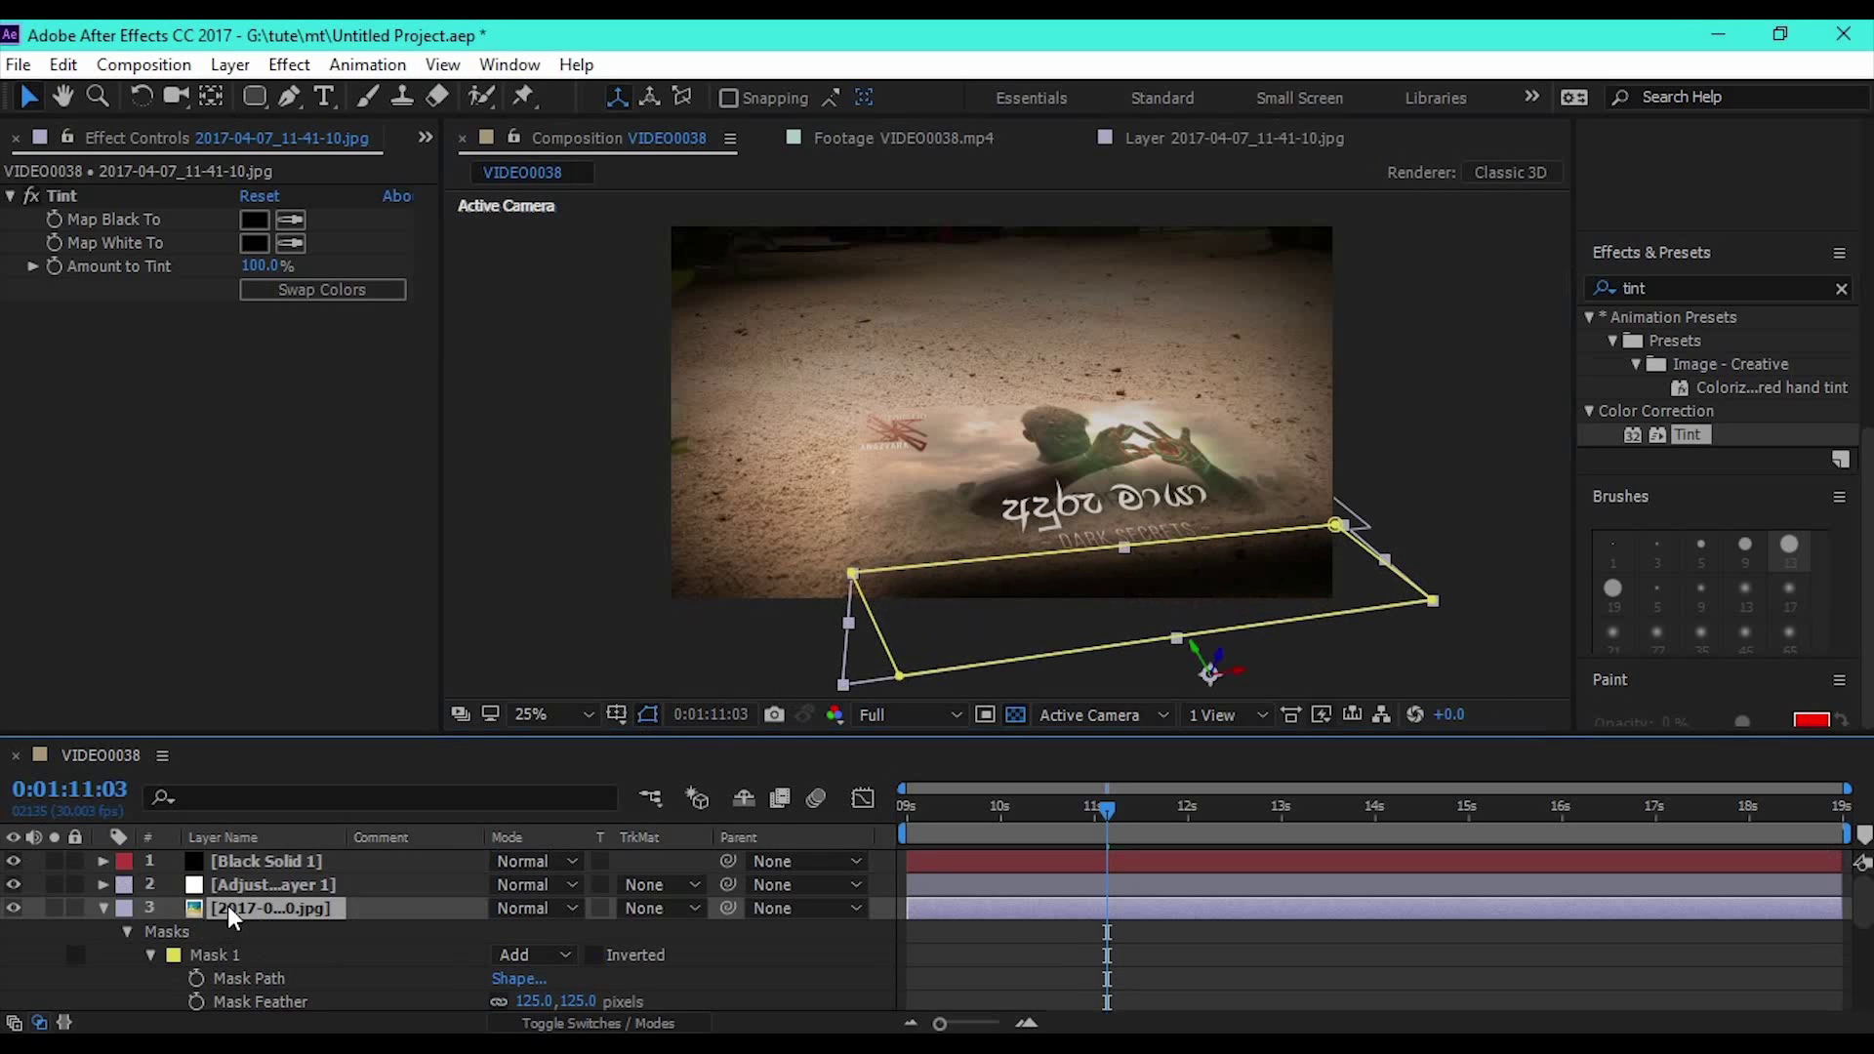
pyautogui.scroll(-3, 269, 908)
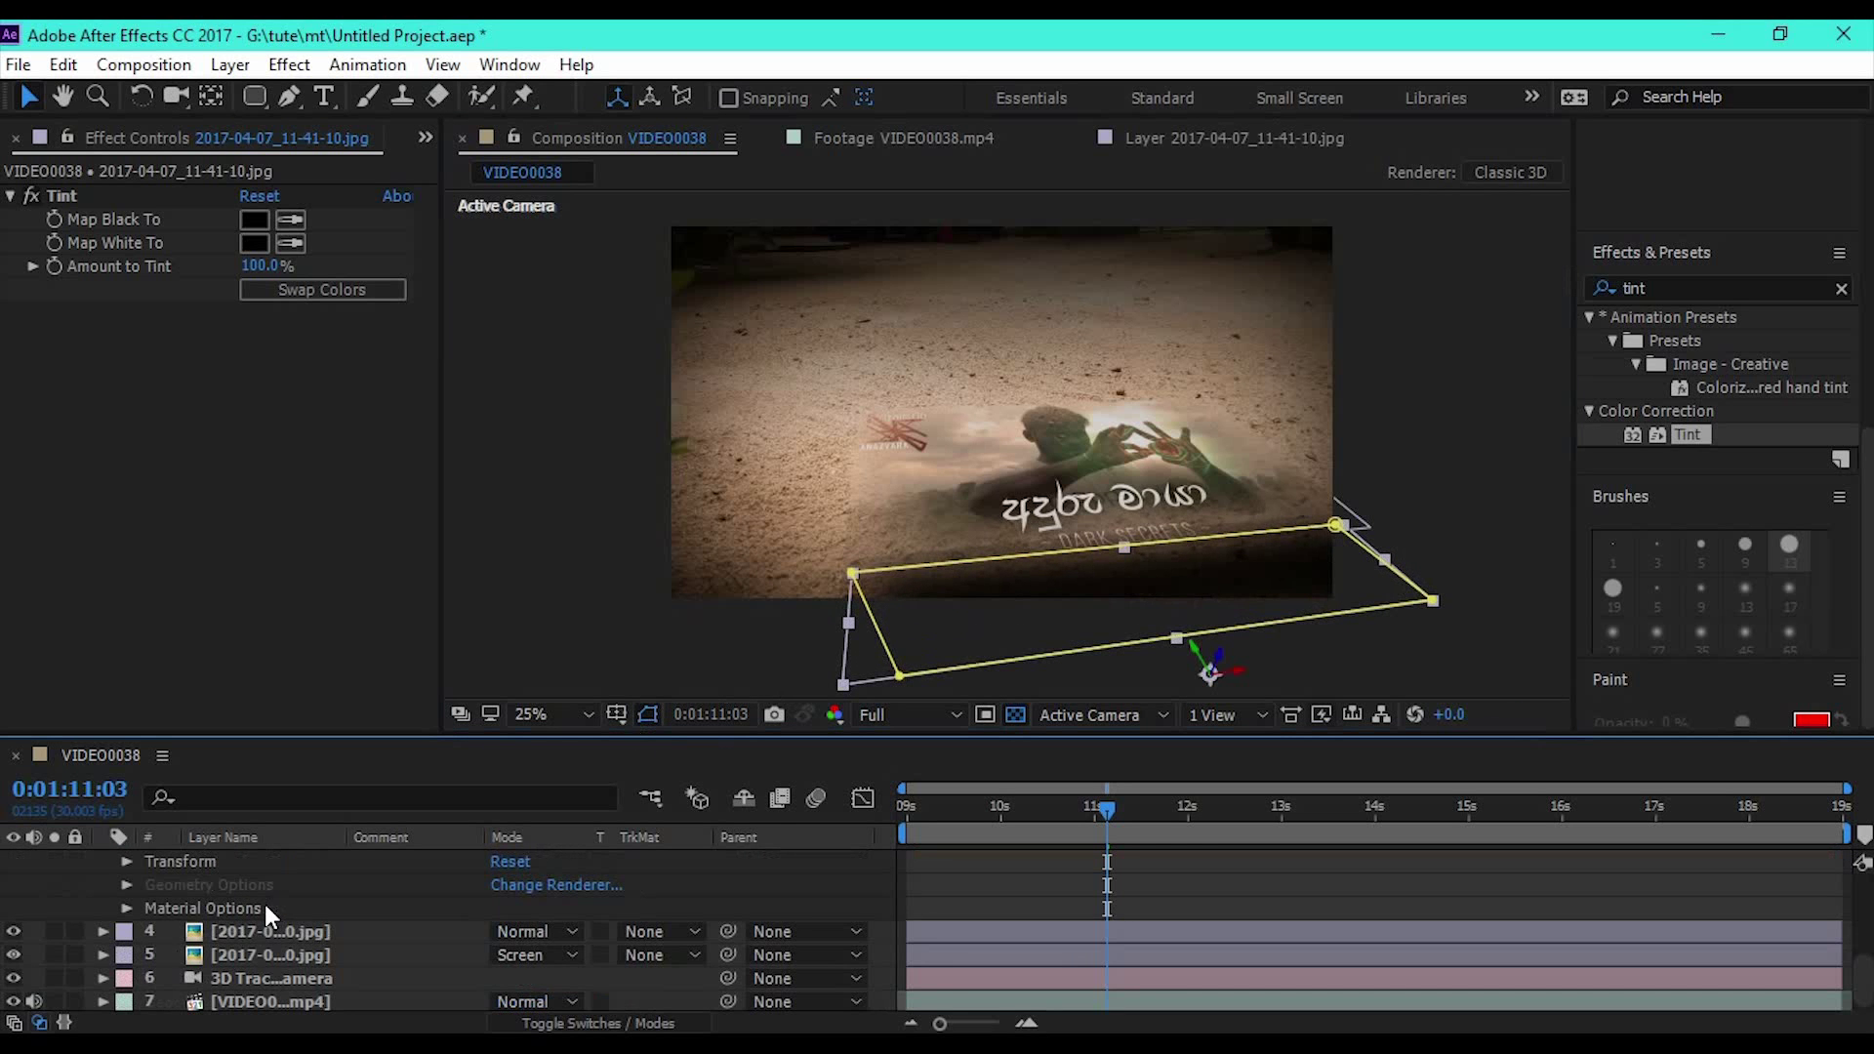
pyautogui.click(126, 860)
pyautogui.scroll(-3, 298, 878)
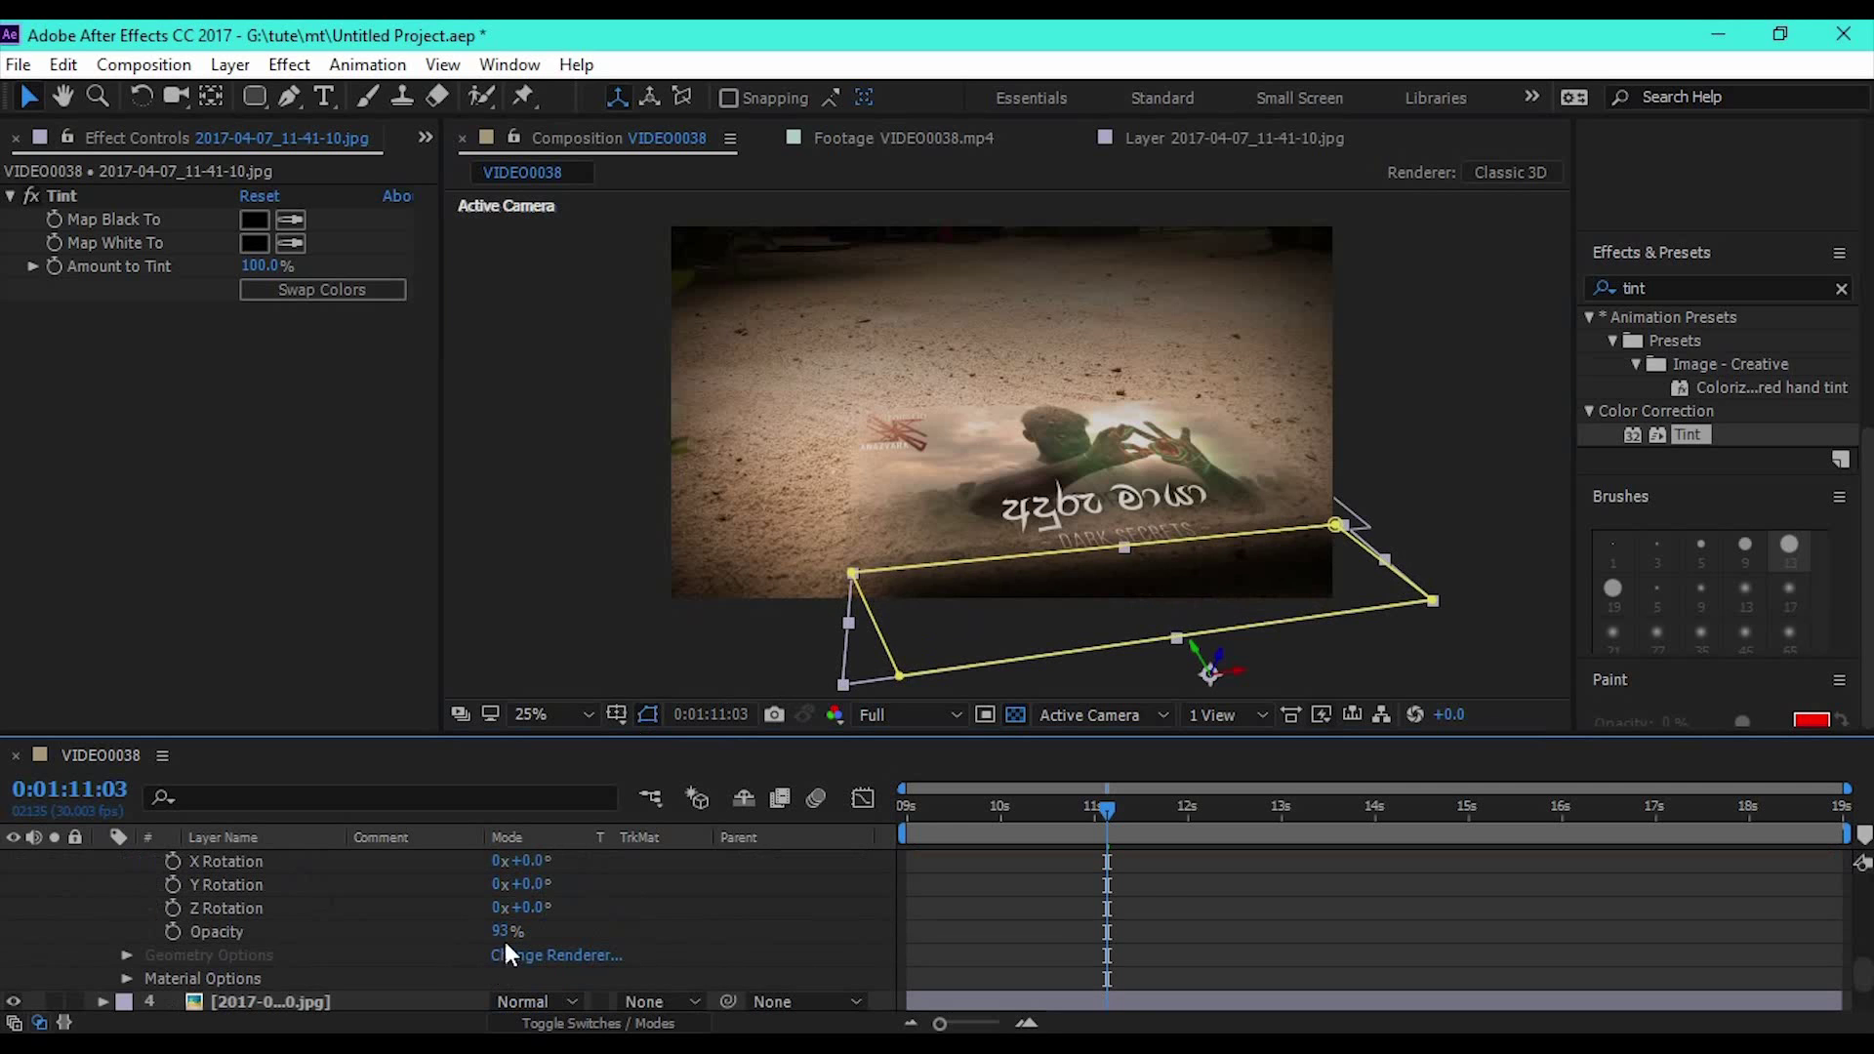
pyautogui.moveTo(503, 933)
pyautogui.mouseDown()
pyautogui.moveTo(451, 935)
pyautogui.moveTo(518, 937)
pyautogui.mouseUp()
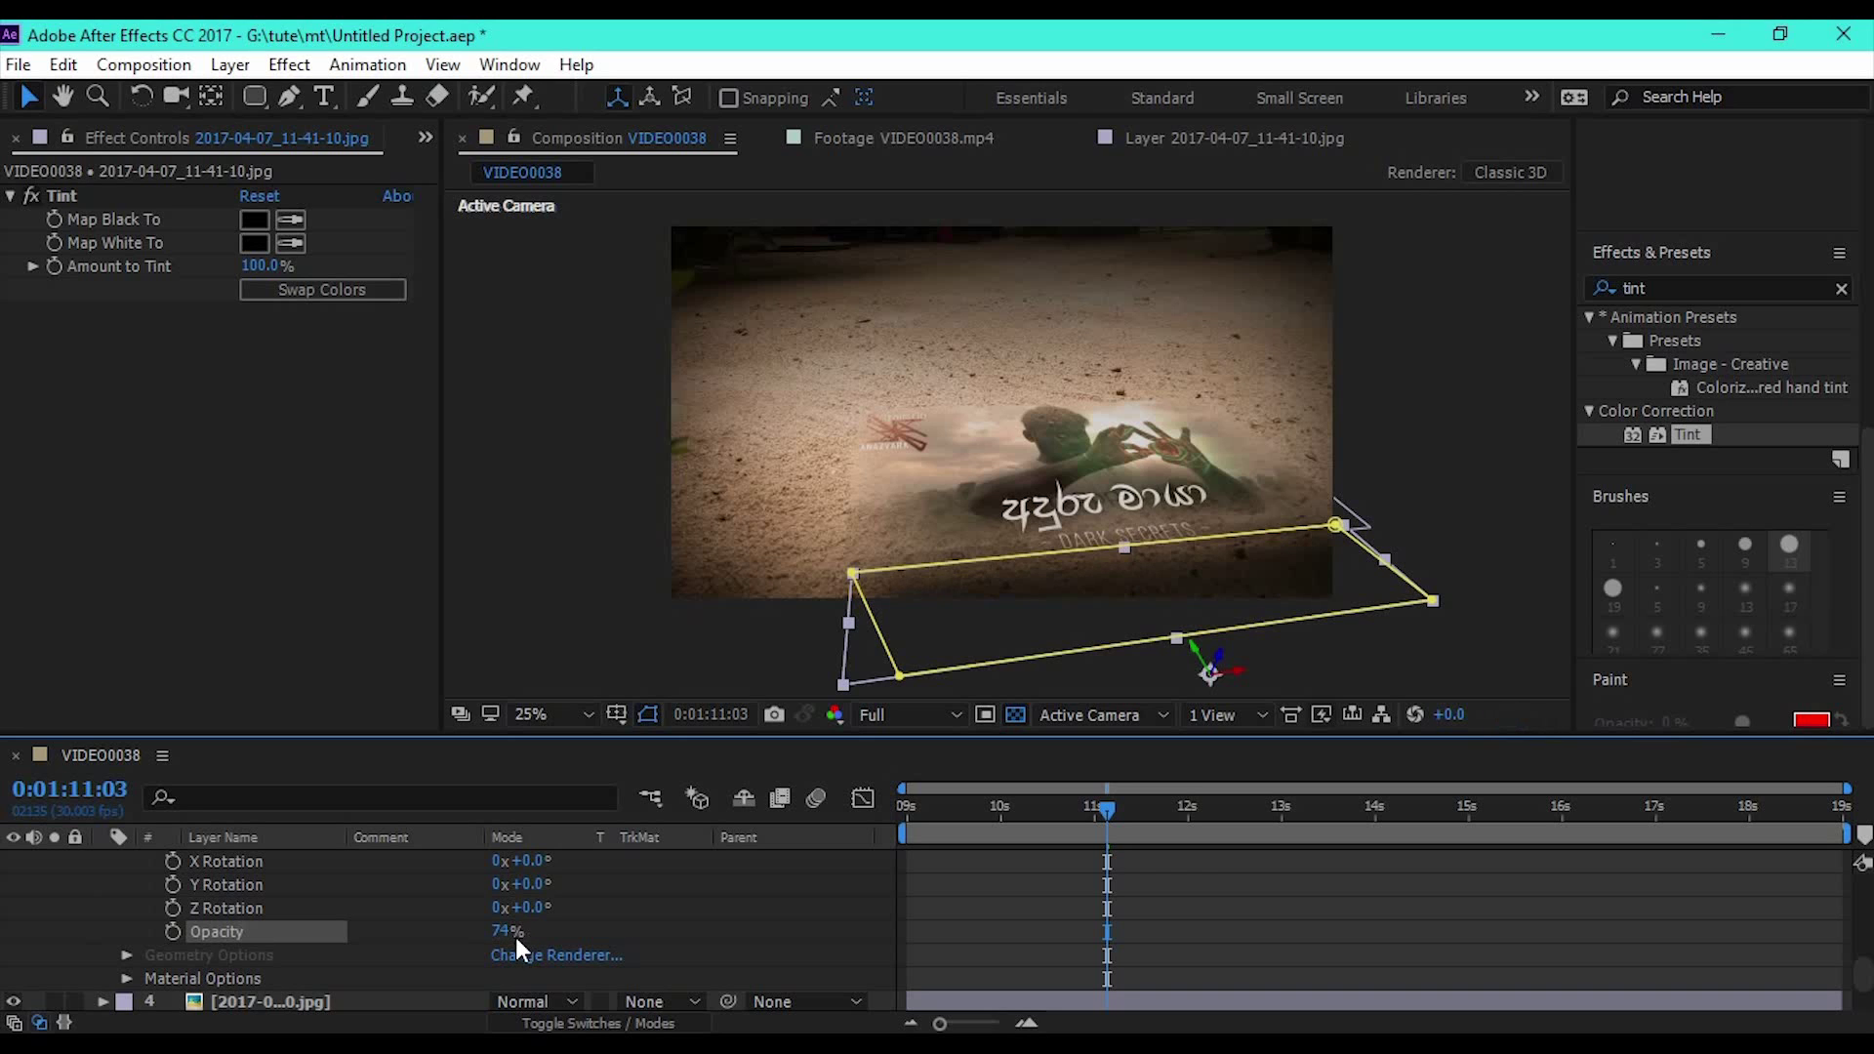
pyautogui.click(1523, 564)
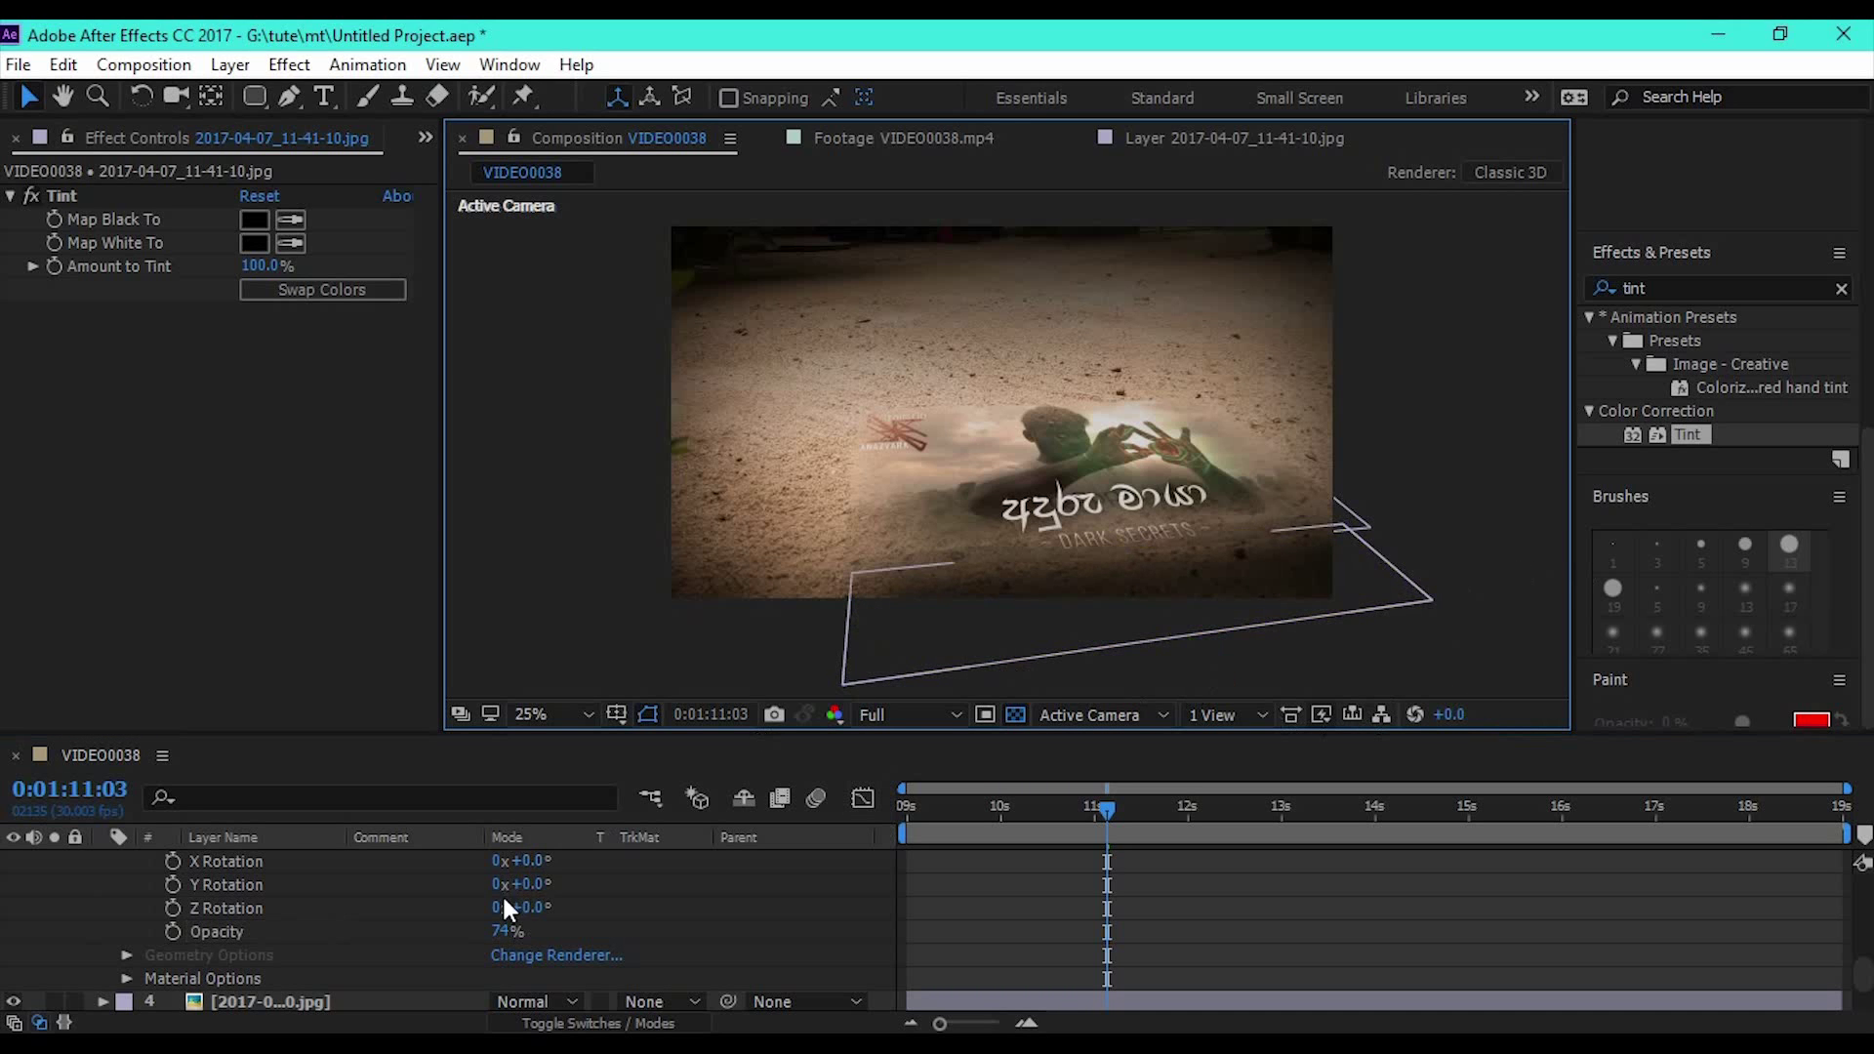
pyautogui.scroll(3, 627, 878)
pyautogui.click(350, 907)
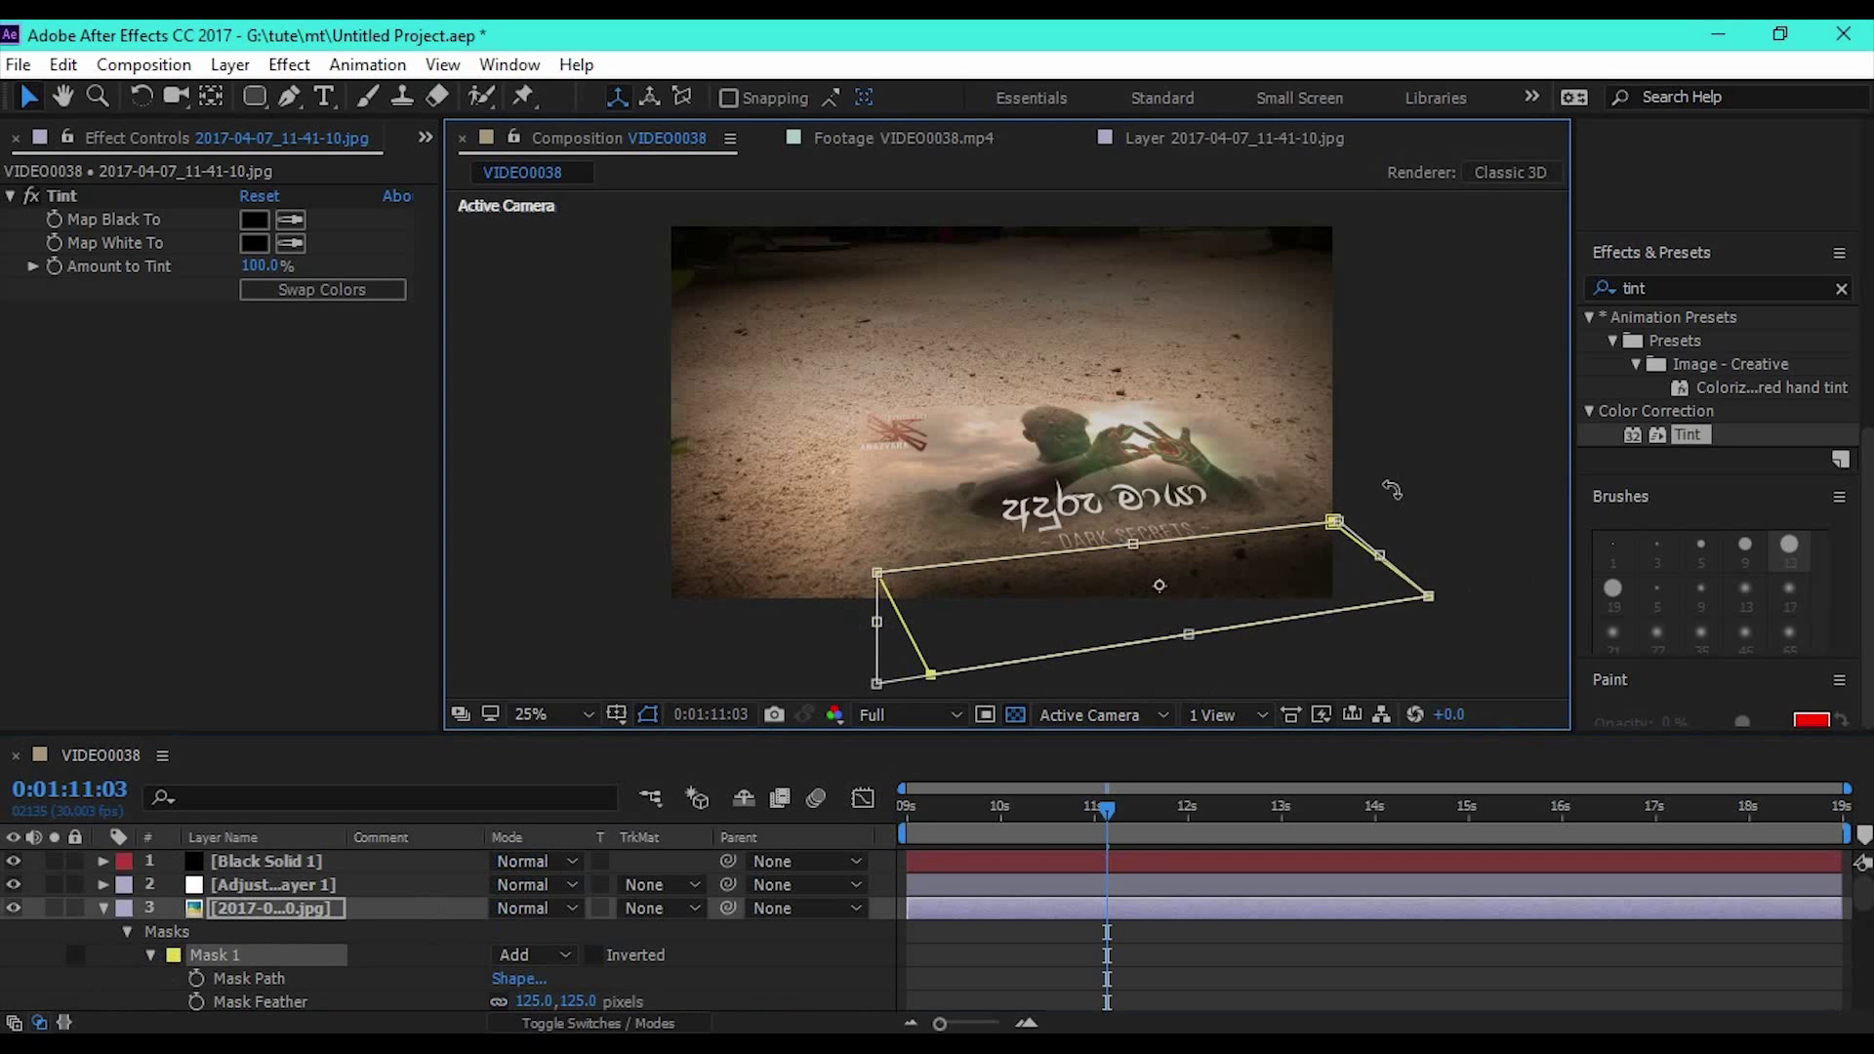
# - Raise the shadow mask feather to 168 and move the shadow layer below Screen
pyautogui.doubleClick(879, 644)
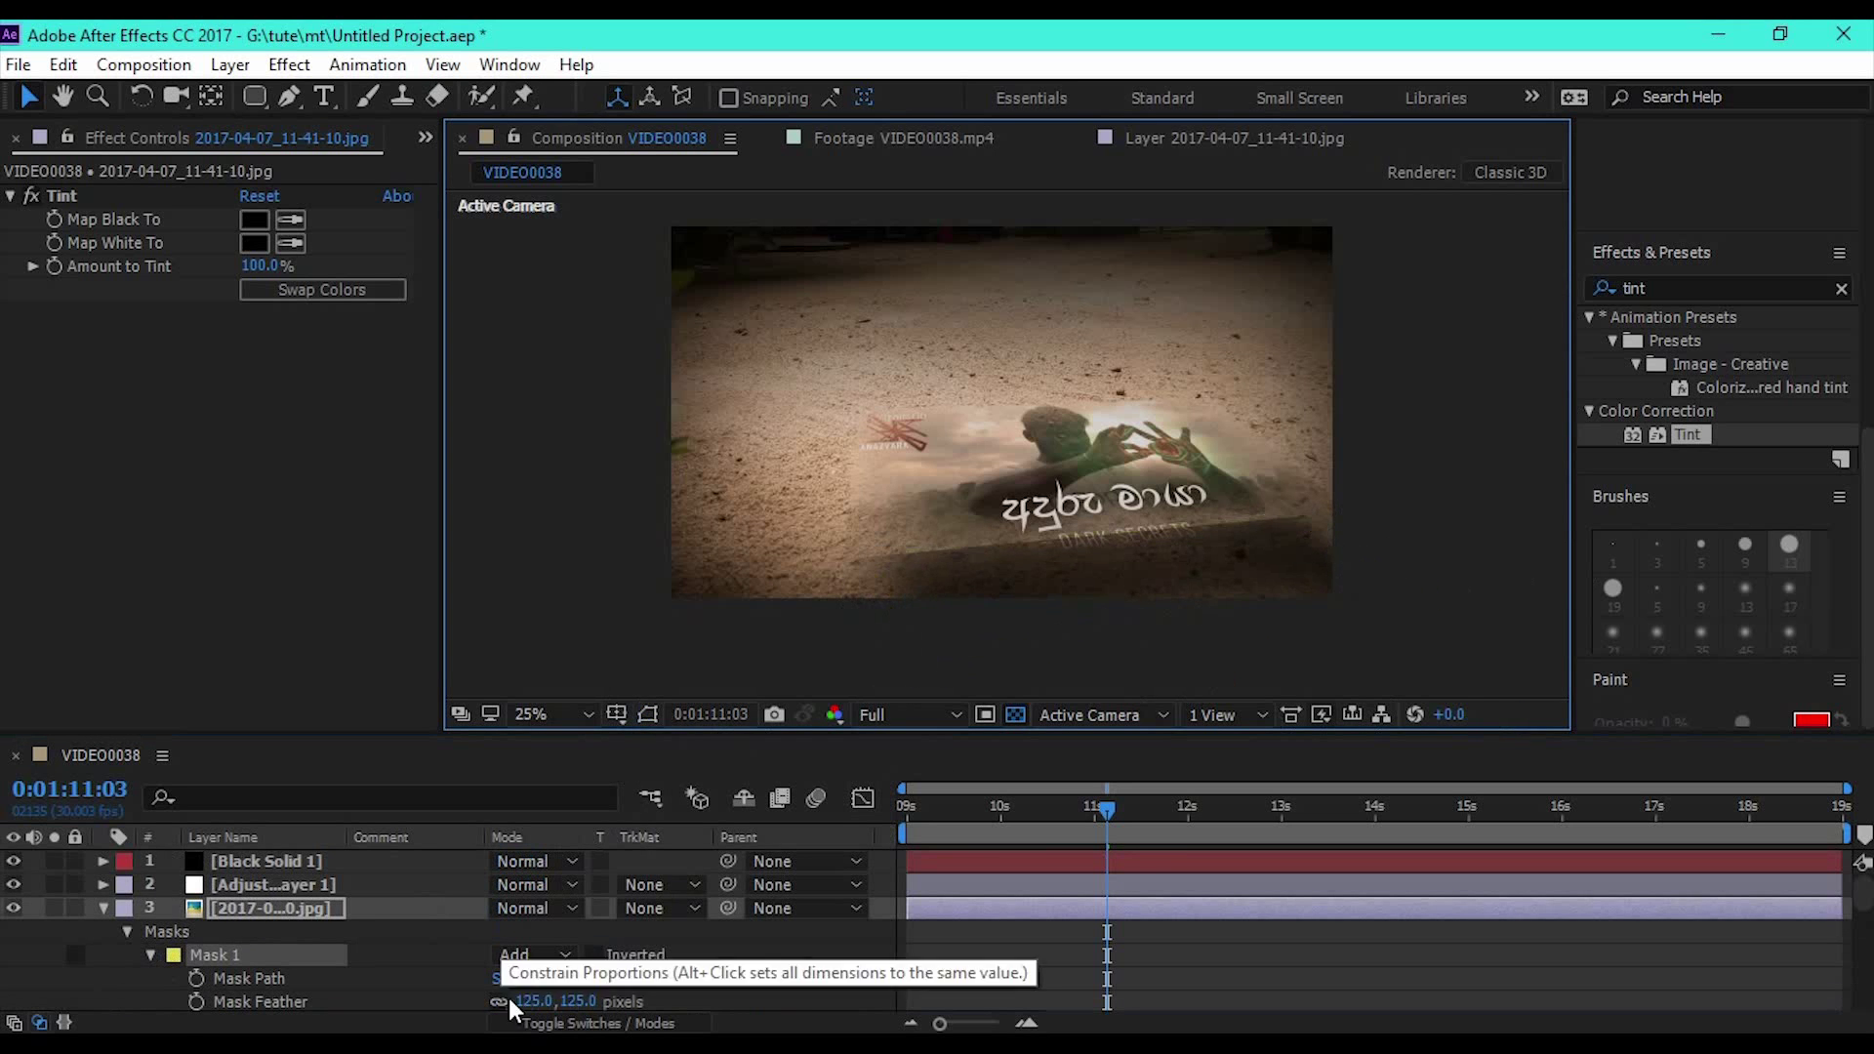
pyautogui.moveTo(534, 1003); pyautogui.dragTo(585, 1002)
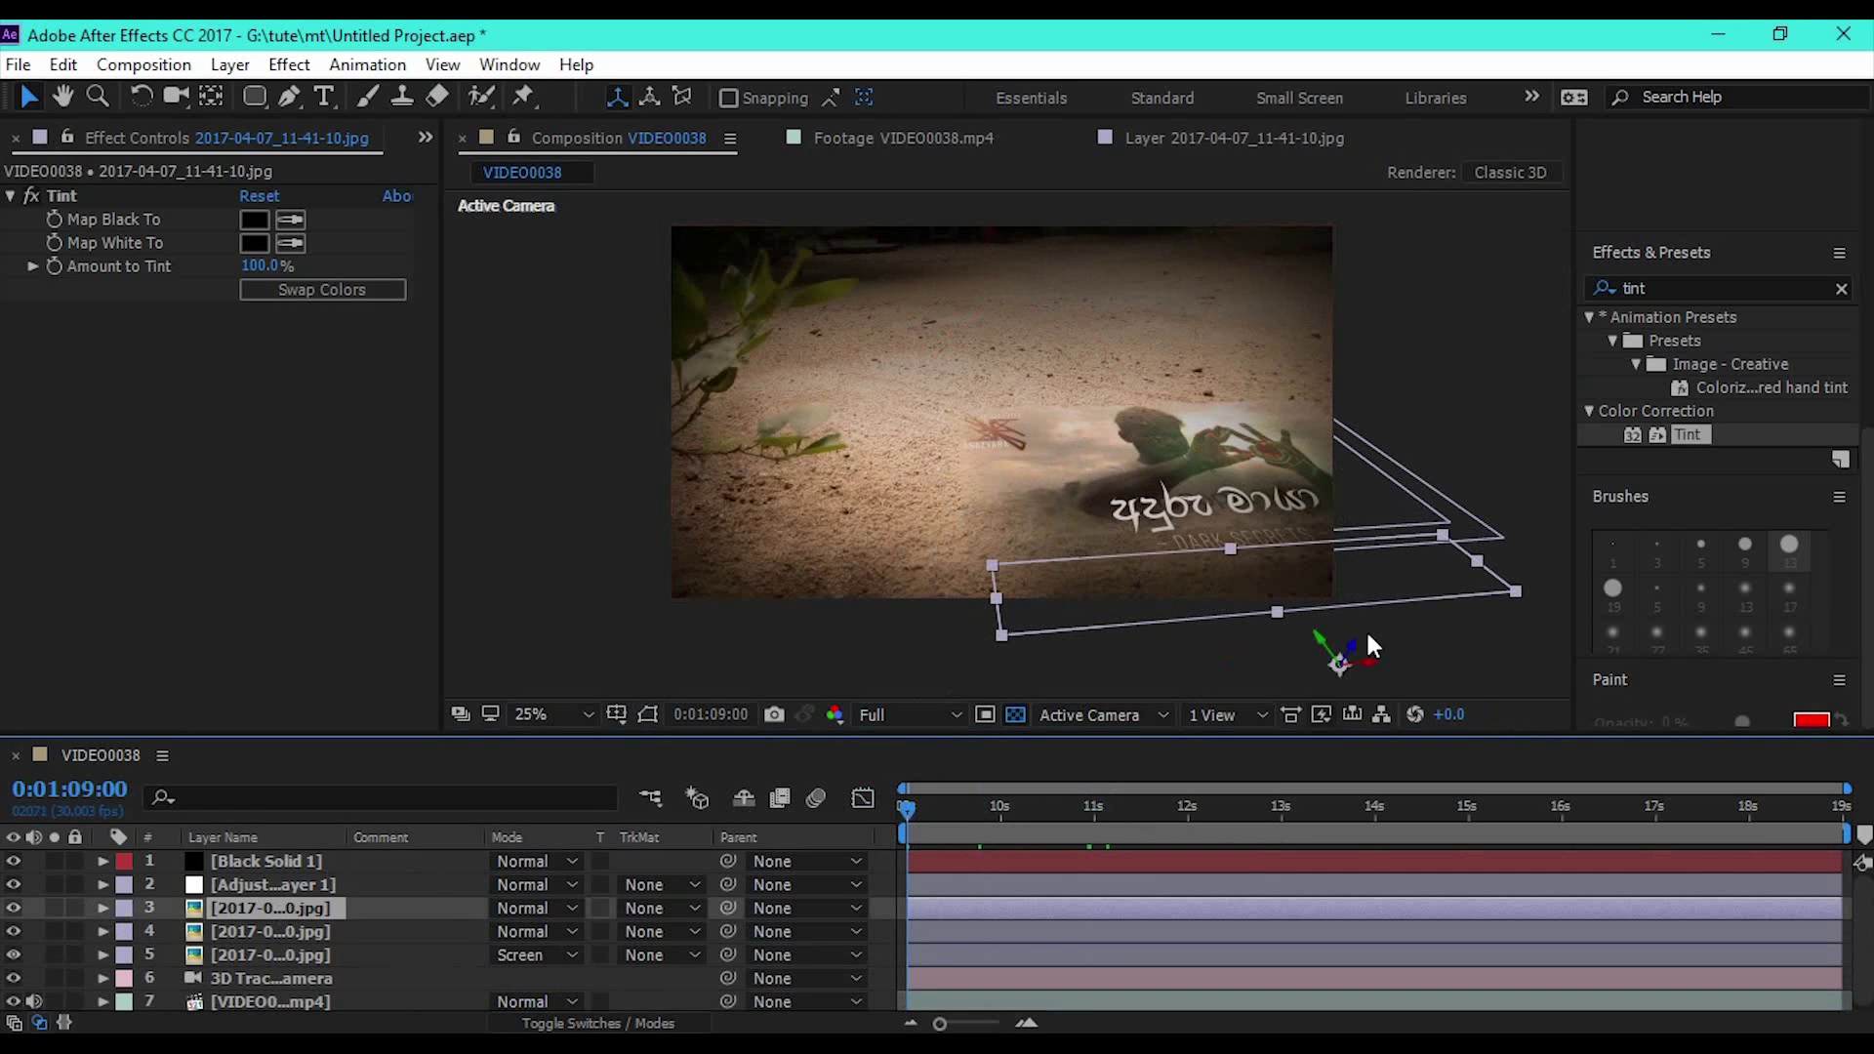
pyautogui.keyDown('ctrl'); pyautogui.click(276, 931); pyautogui.keyUp('ctrl')
pyautogui.moveTo(295, 908); pyautogui.dragTo(294, 966)
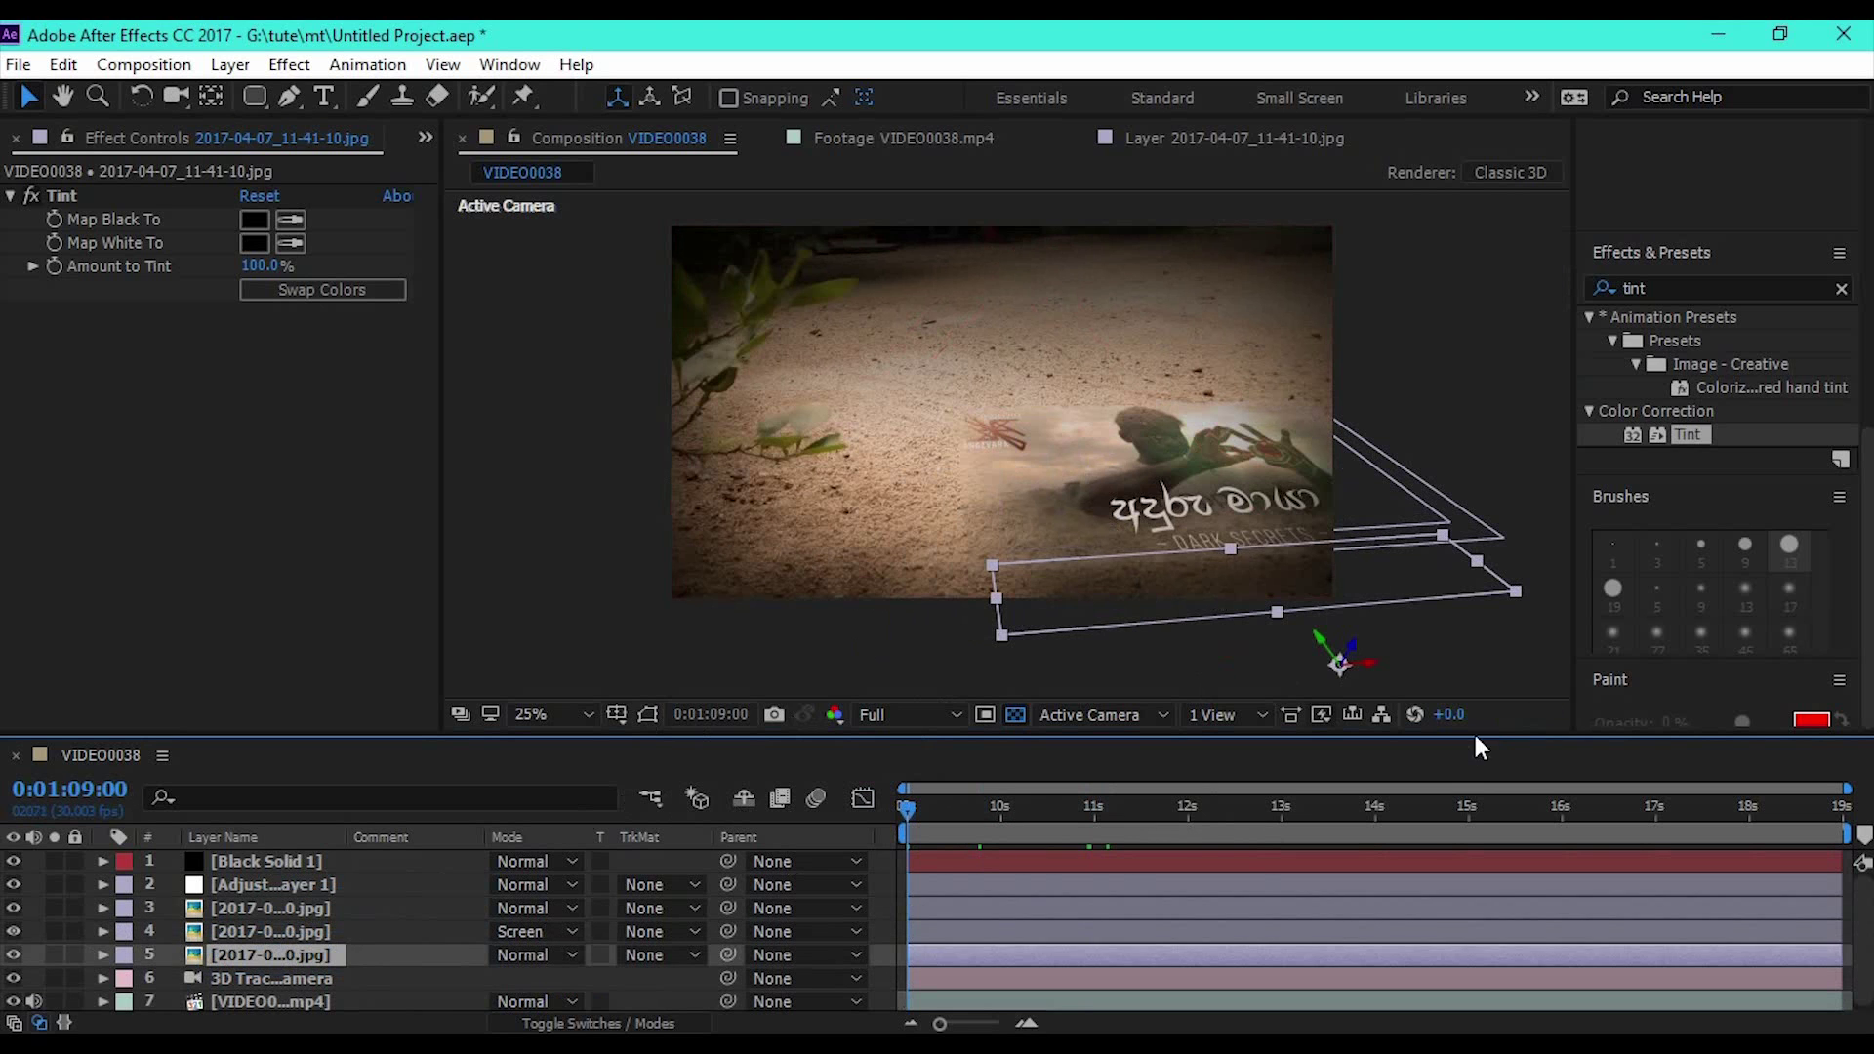
pyautogui.click(1483, 670)
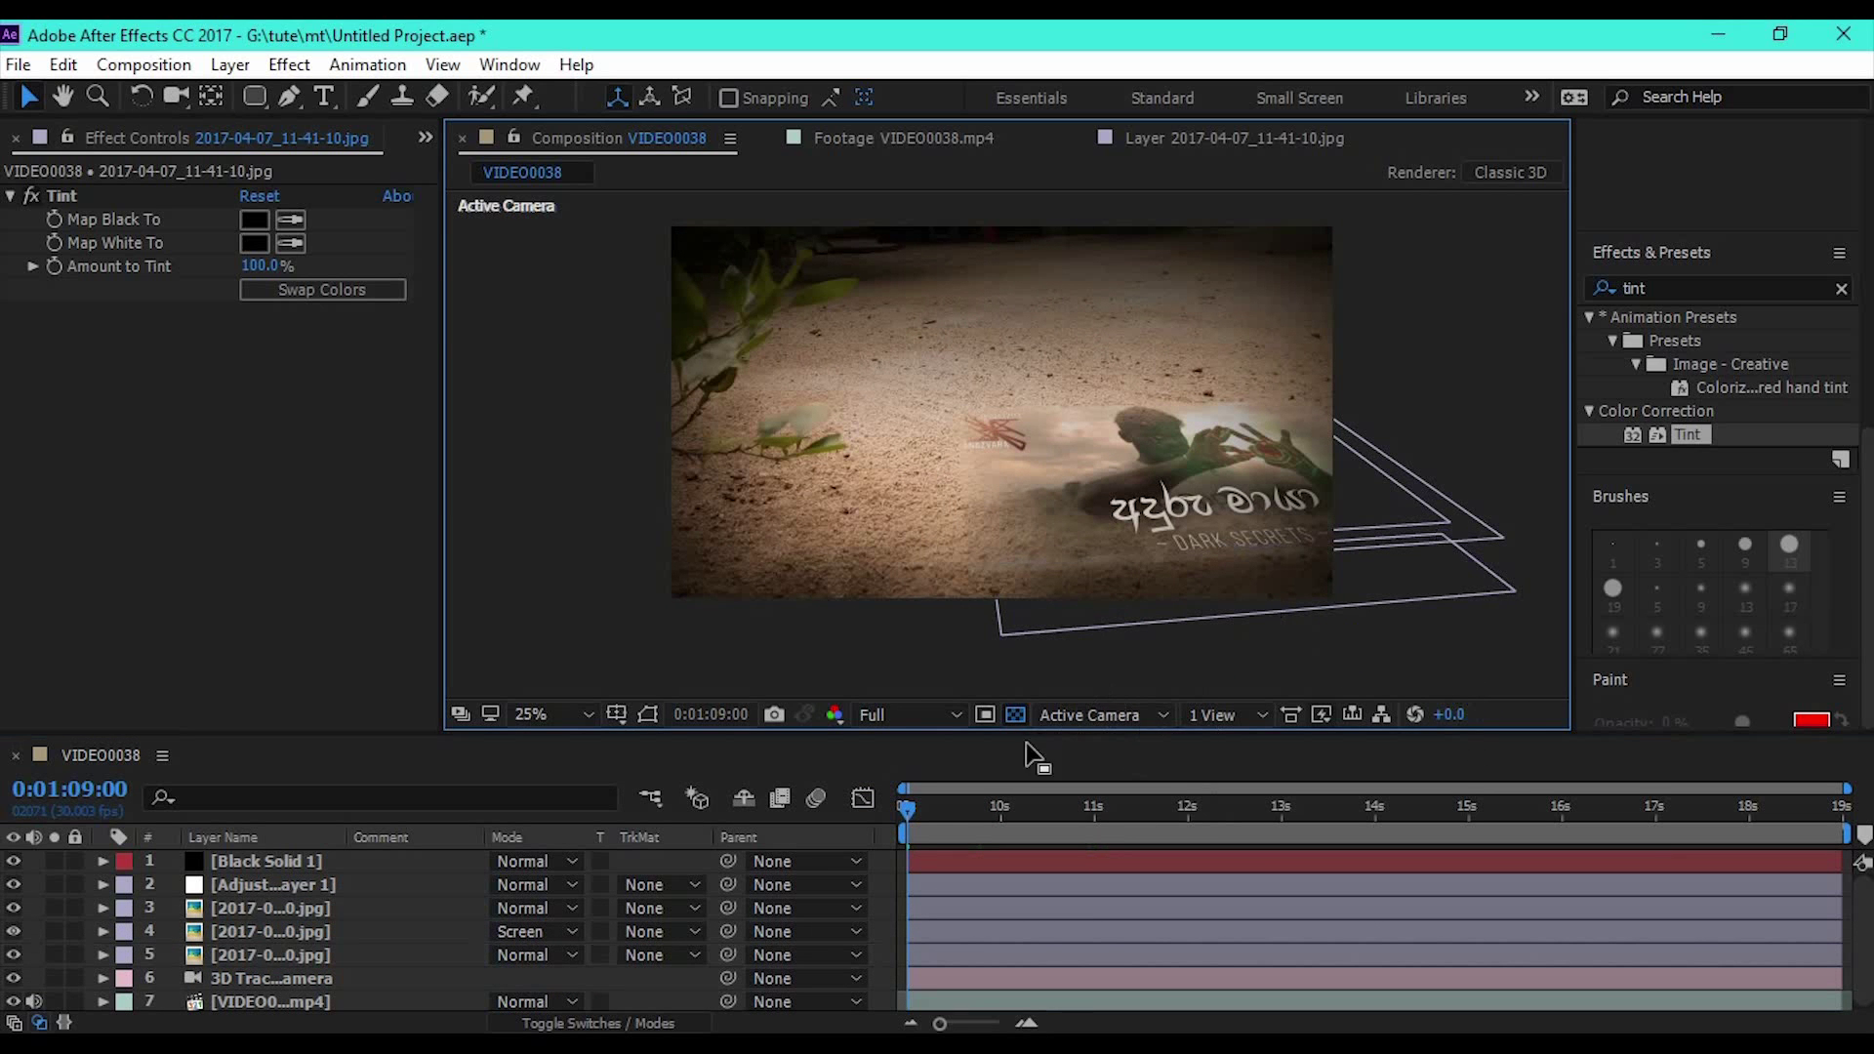
# - Move the other photo layer up between layers 3 and 4
pyautogui.click(250, 972)
pyautogui.moveTo(274, 954); pyautogui.dragTo(267, 918)
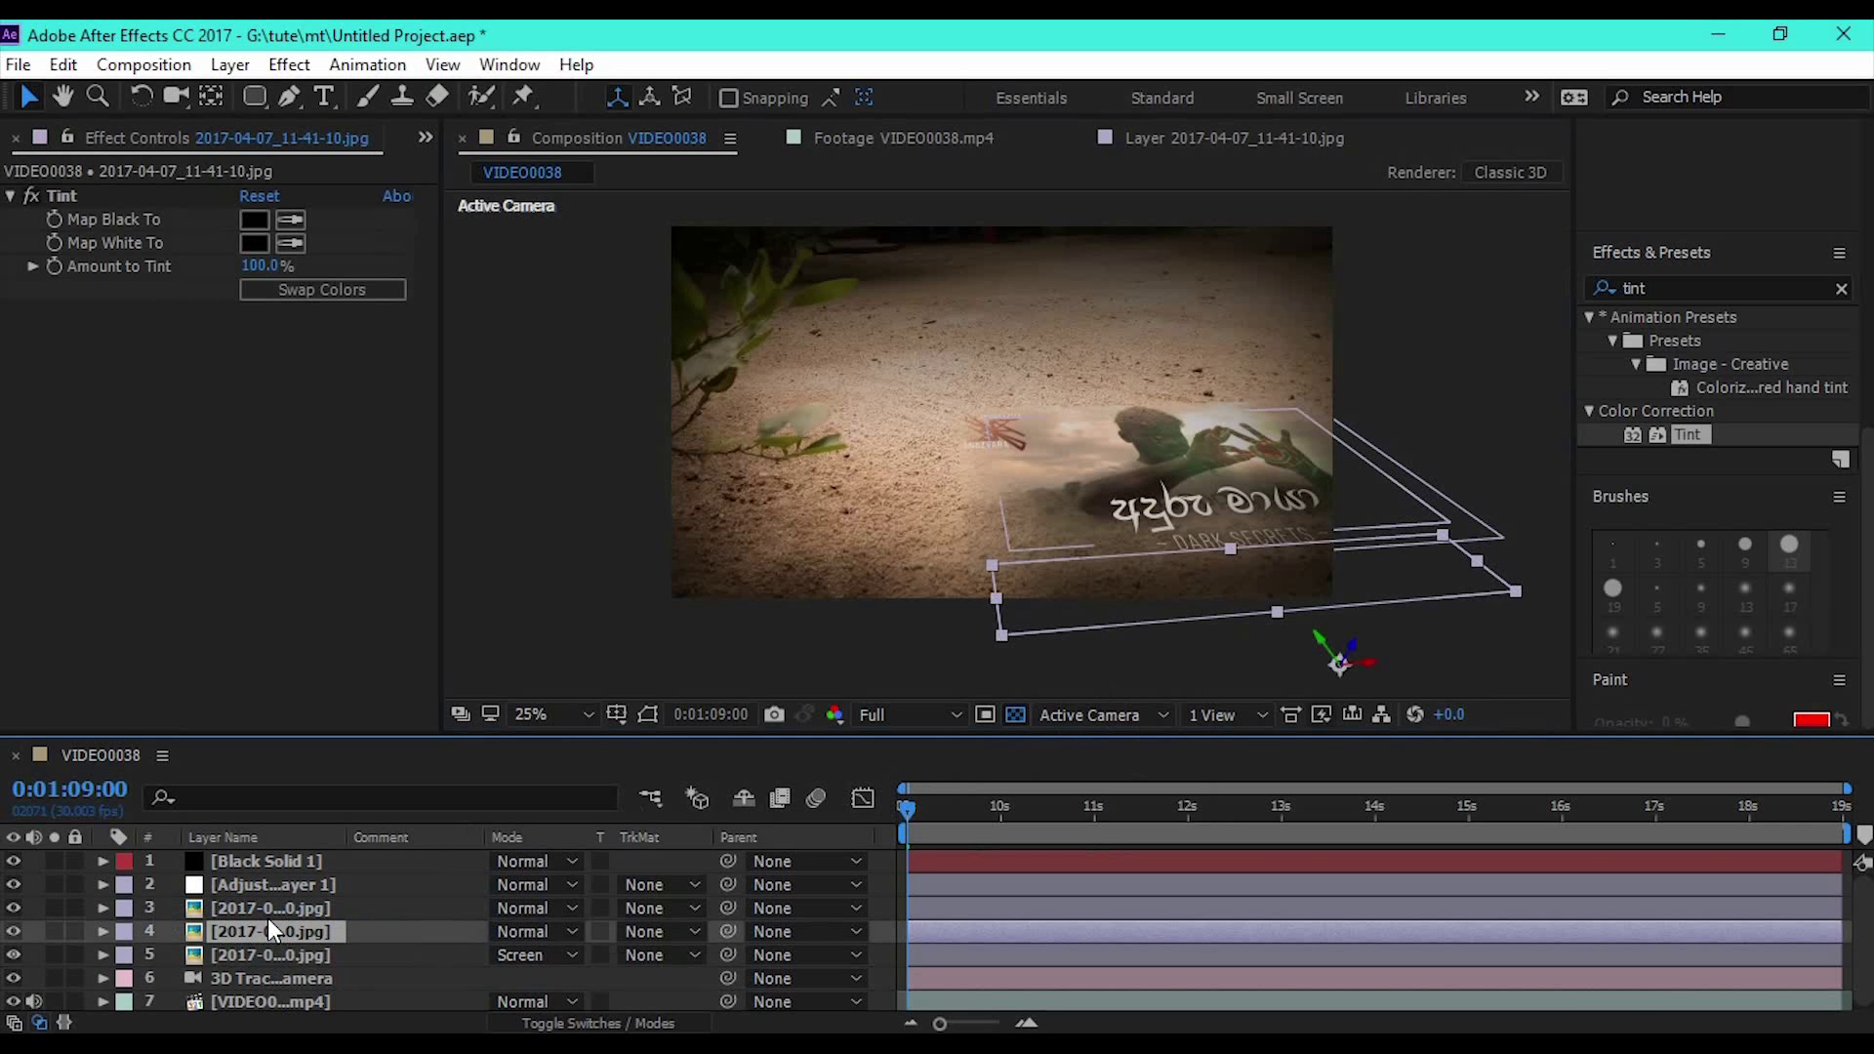
pyautogui.click(1456, 609)
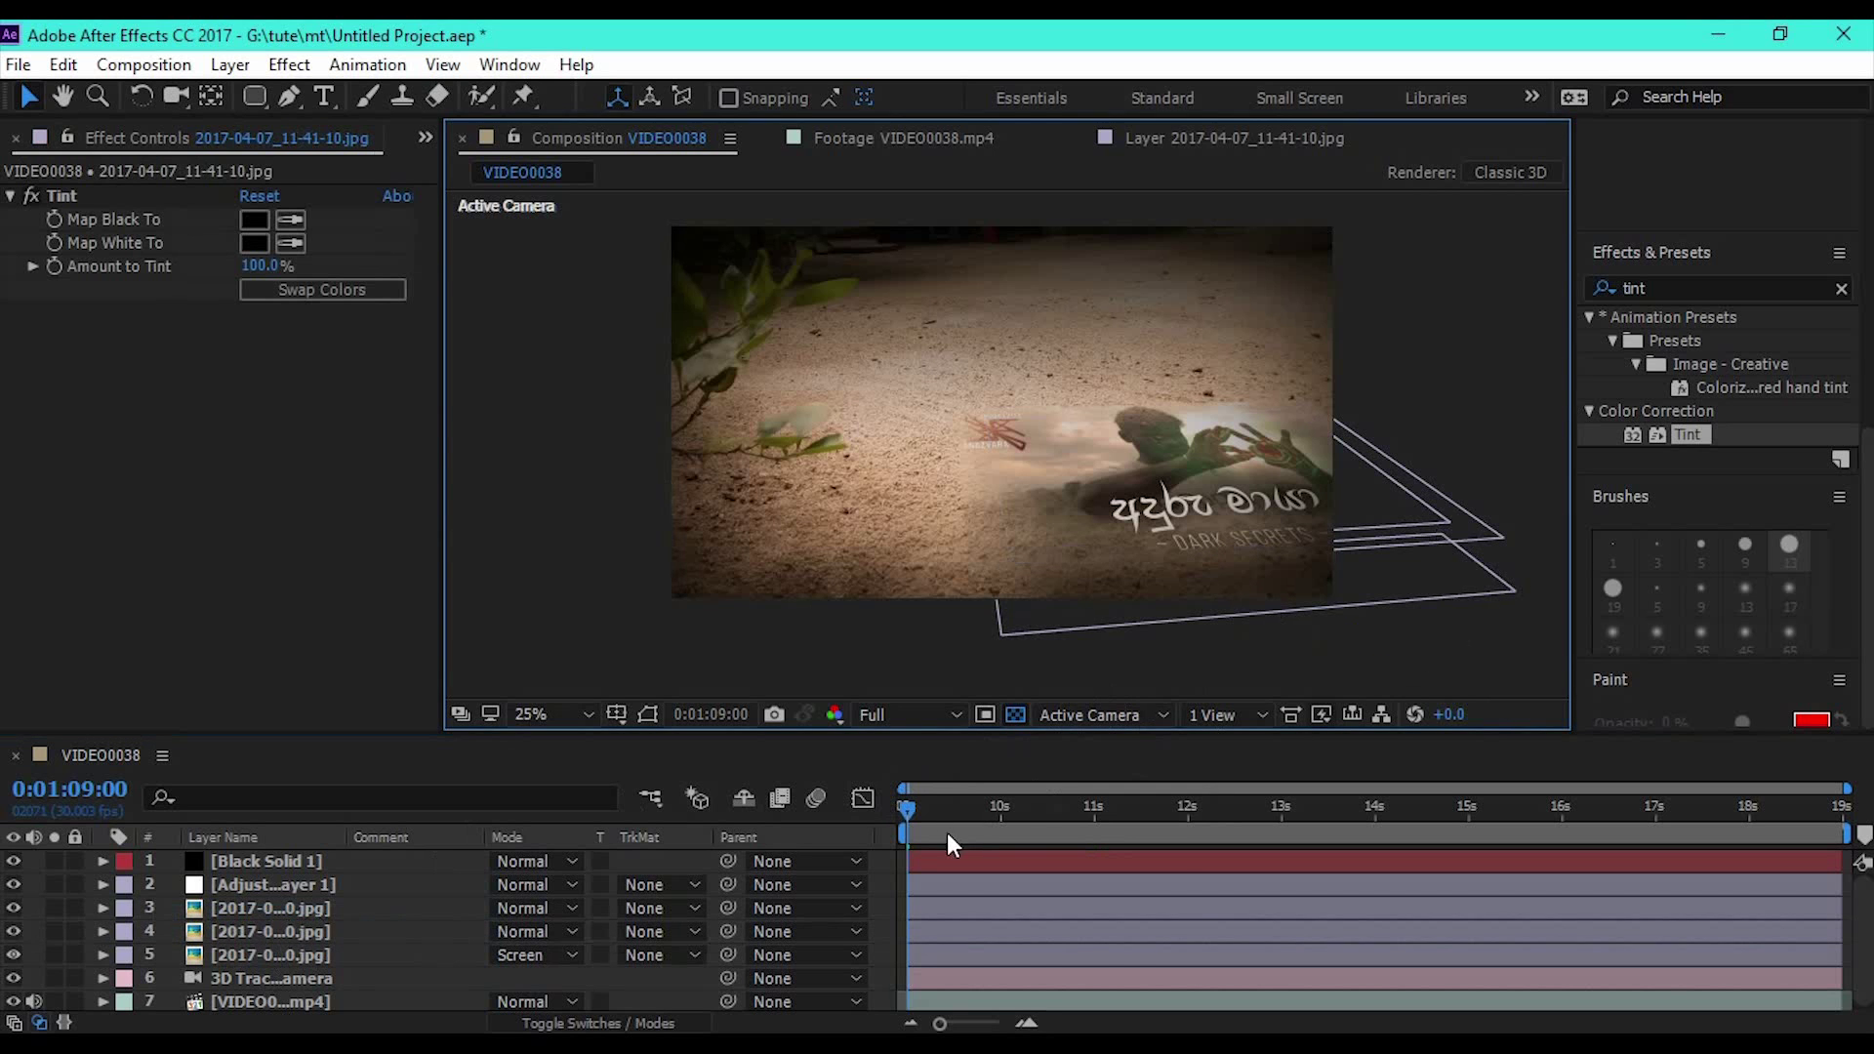
# - Preview the tracked shadow through about 15 seconds, then return to 9 seconds
pyautogui.moveTo(927, 816); pyautogui.dragTo(1047, 815)
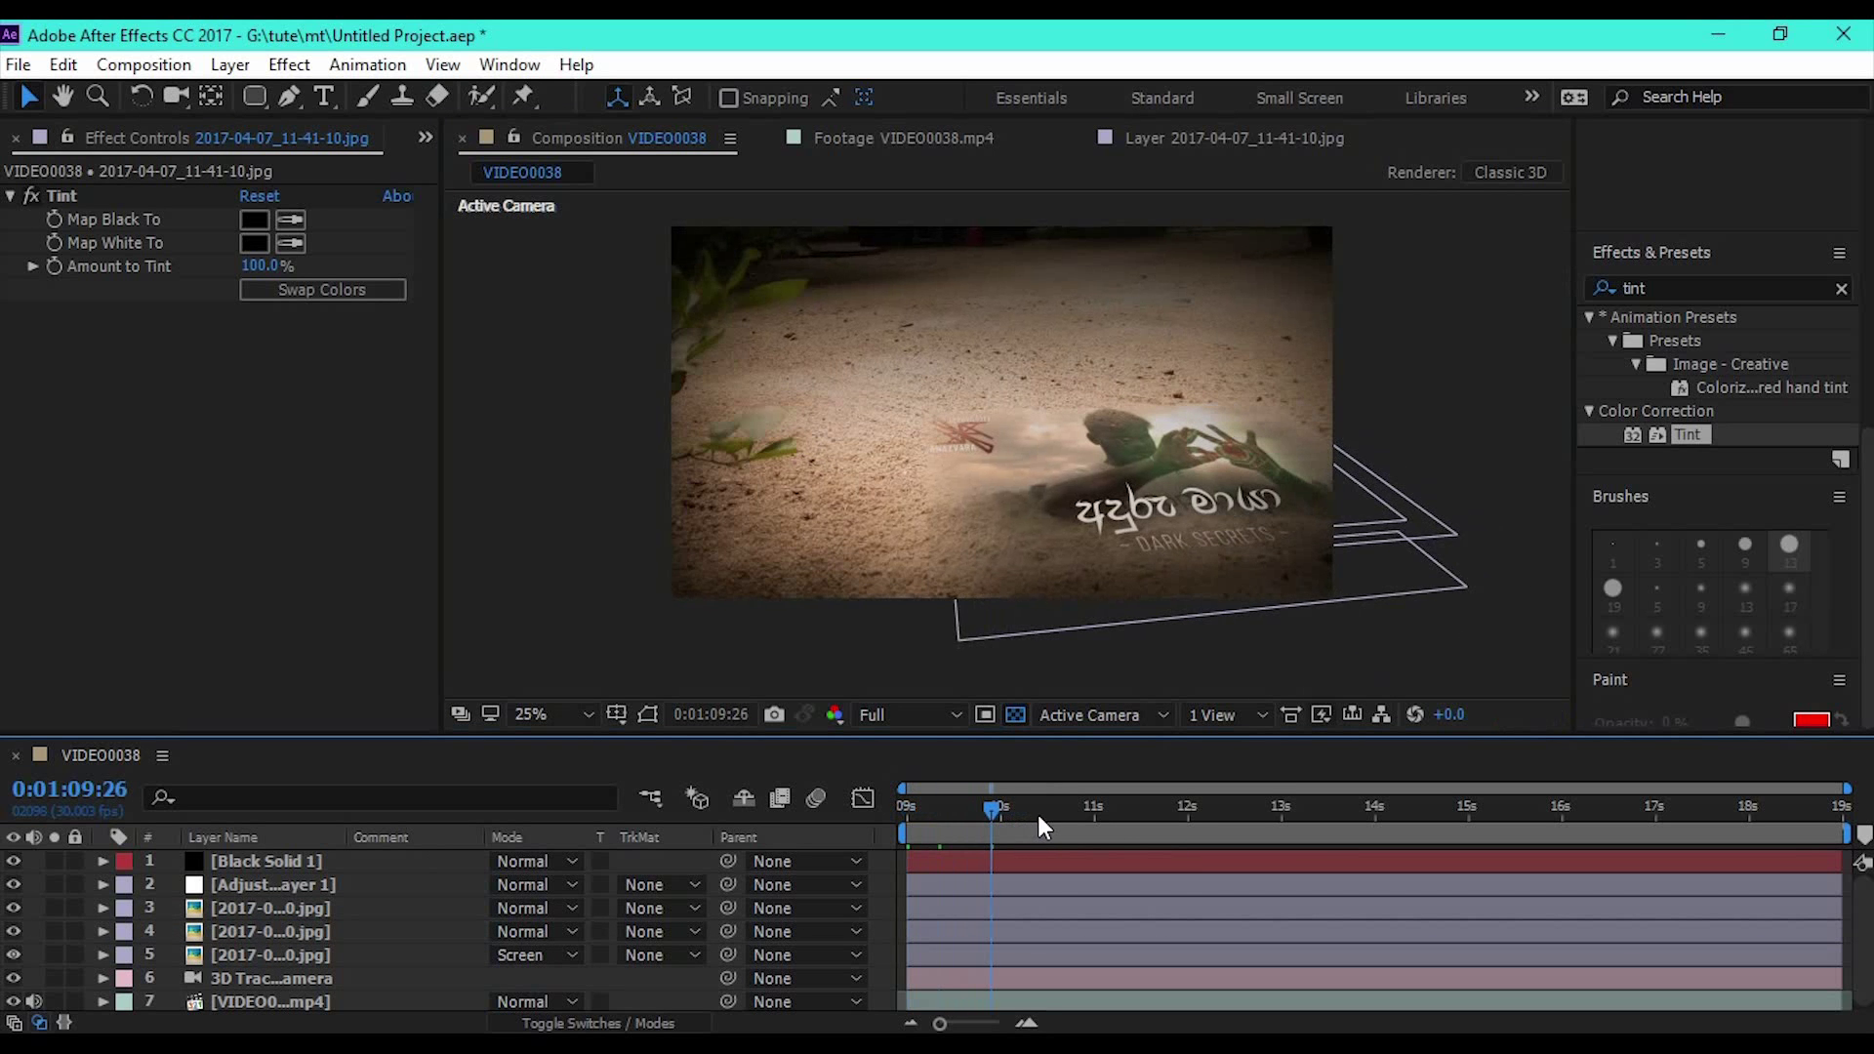
pyautogui.click(1157, 810)
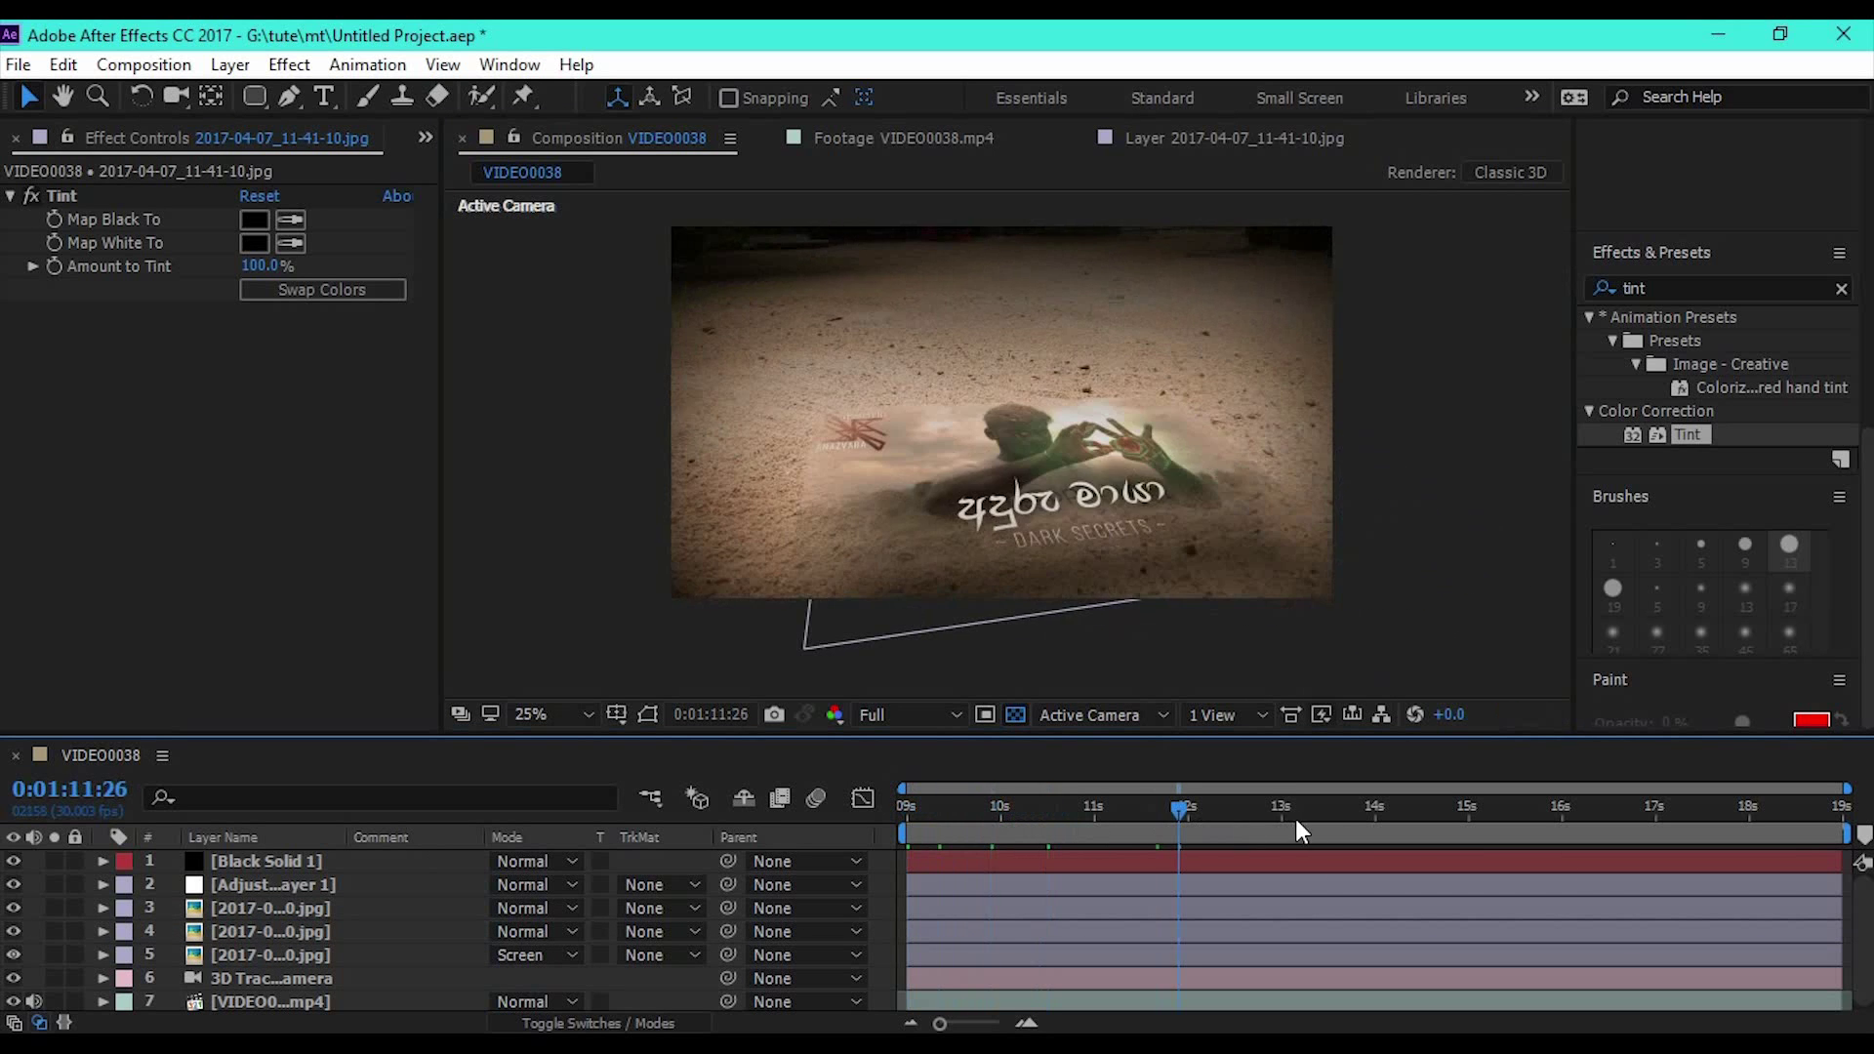
pyautogui.click(1349, 816)
pyautogui.click(1459, 809)
pyautogui.click(995, 931)
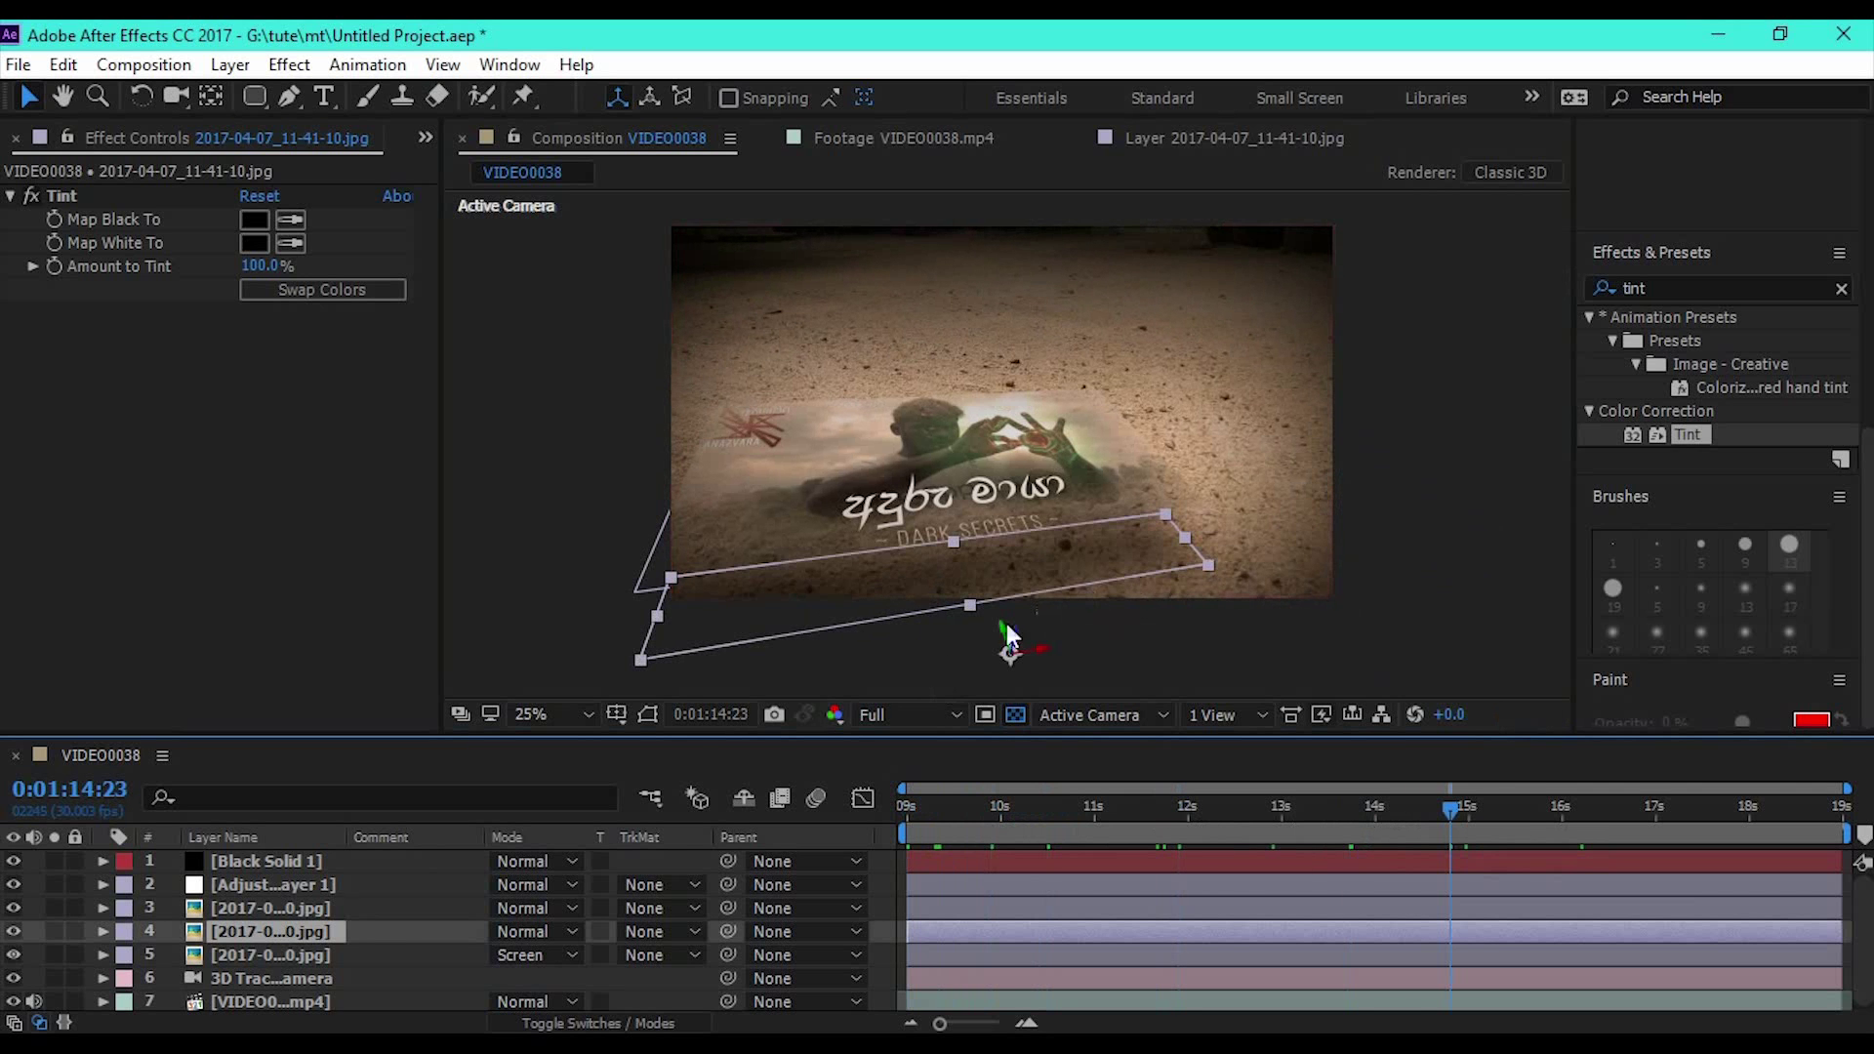
pyautogui.click(648, 714)
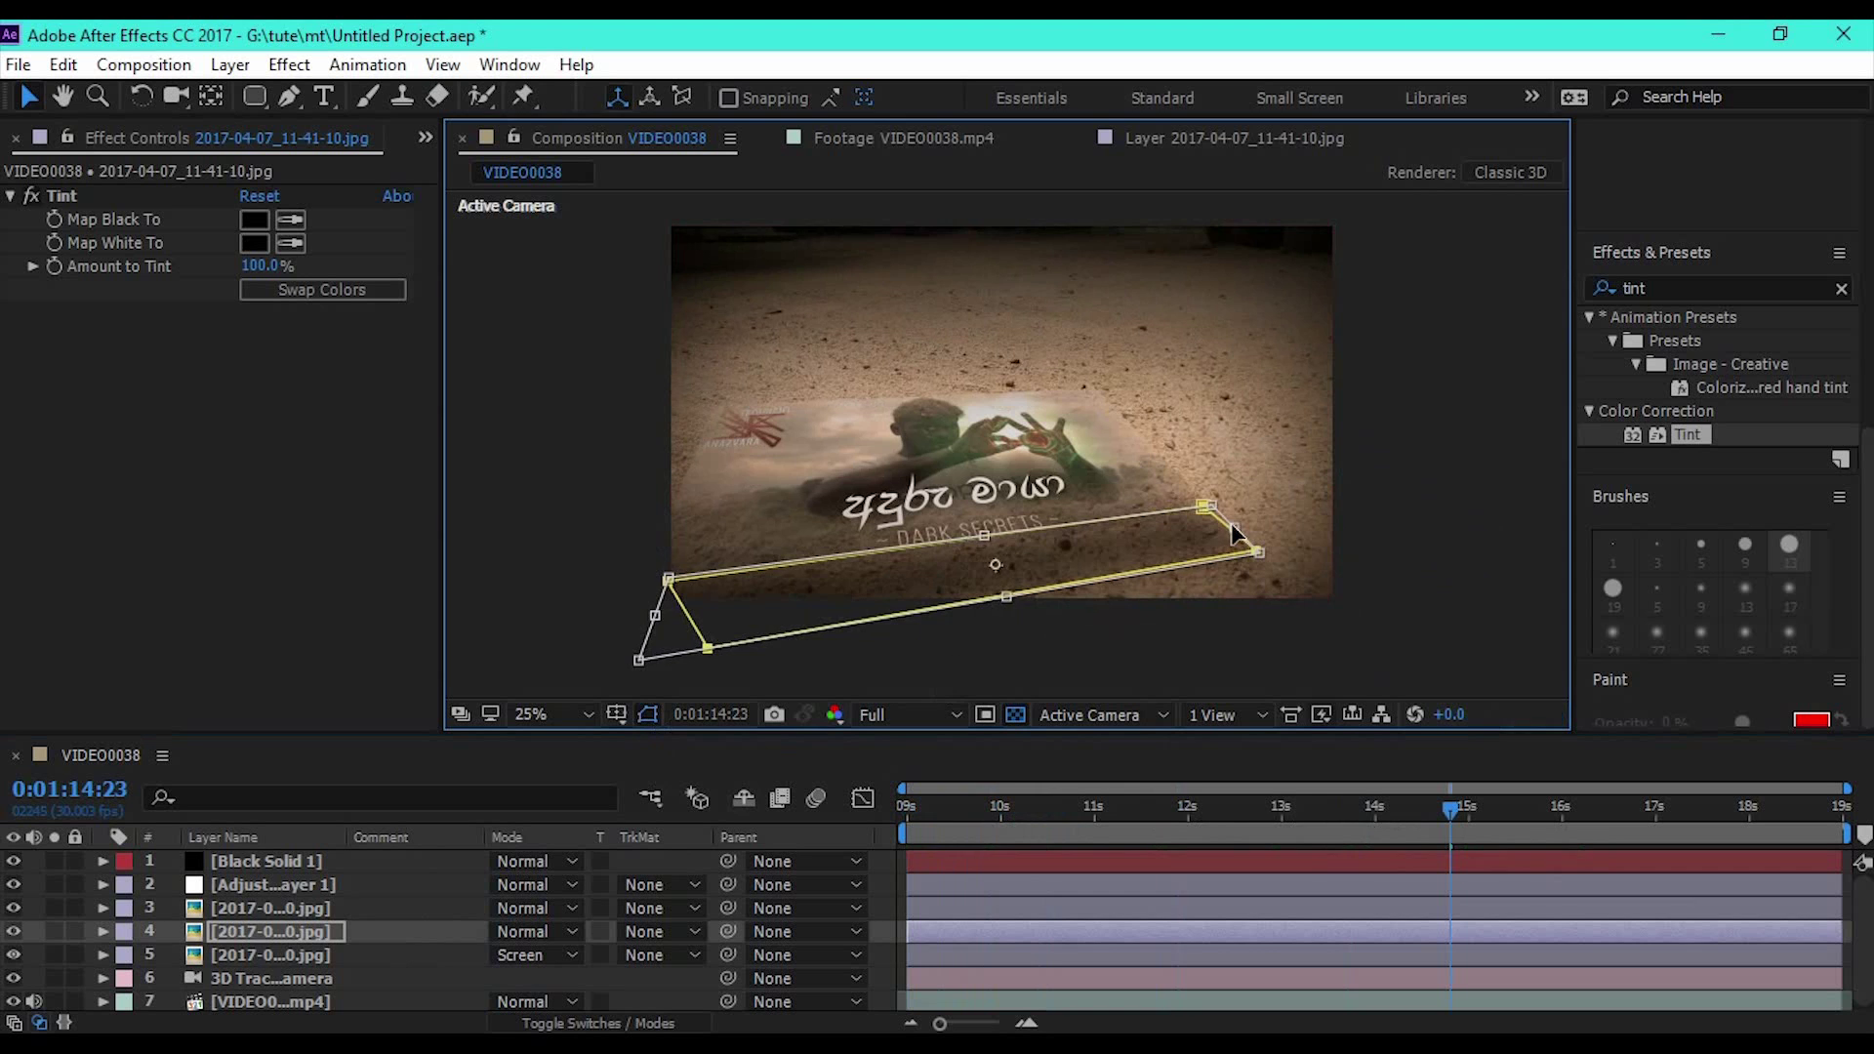
pyautogui.click(648, 715)
pyautogui.click(913, 806)
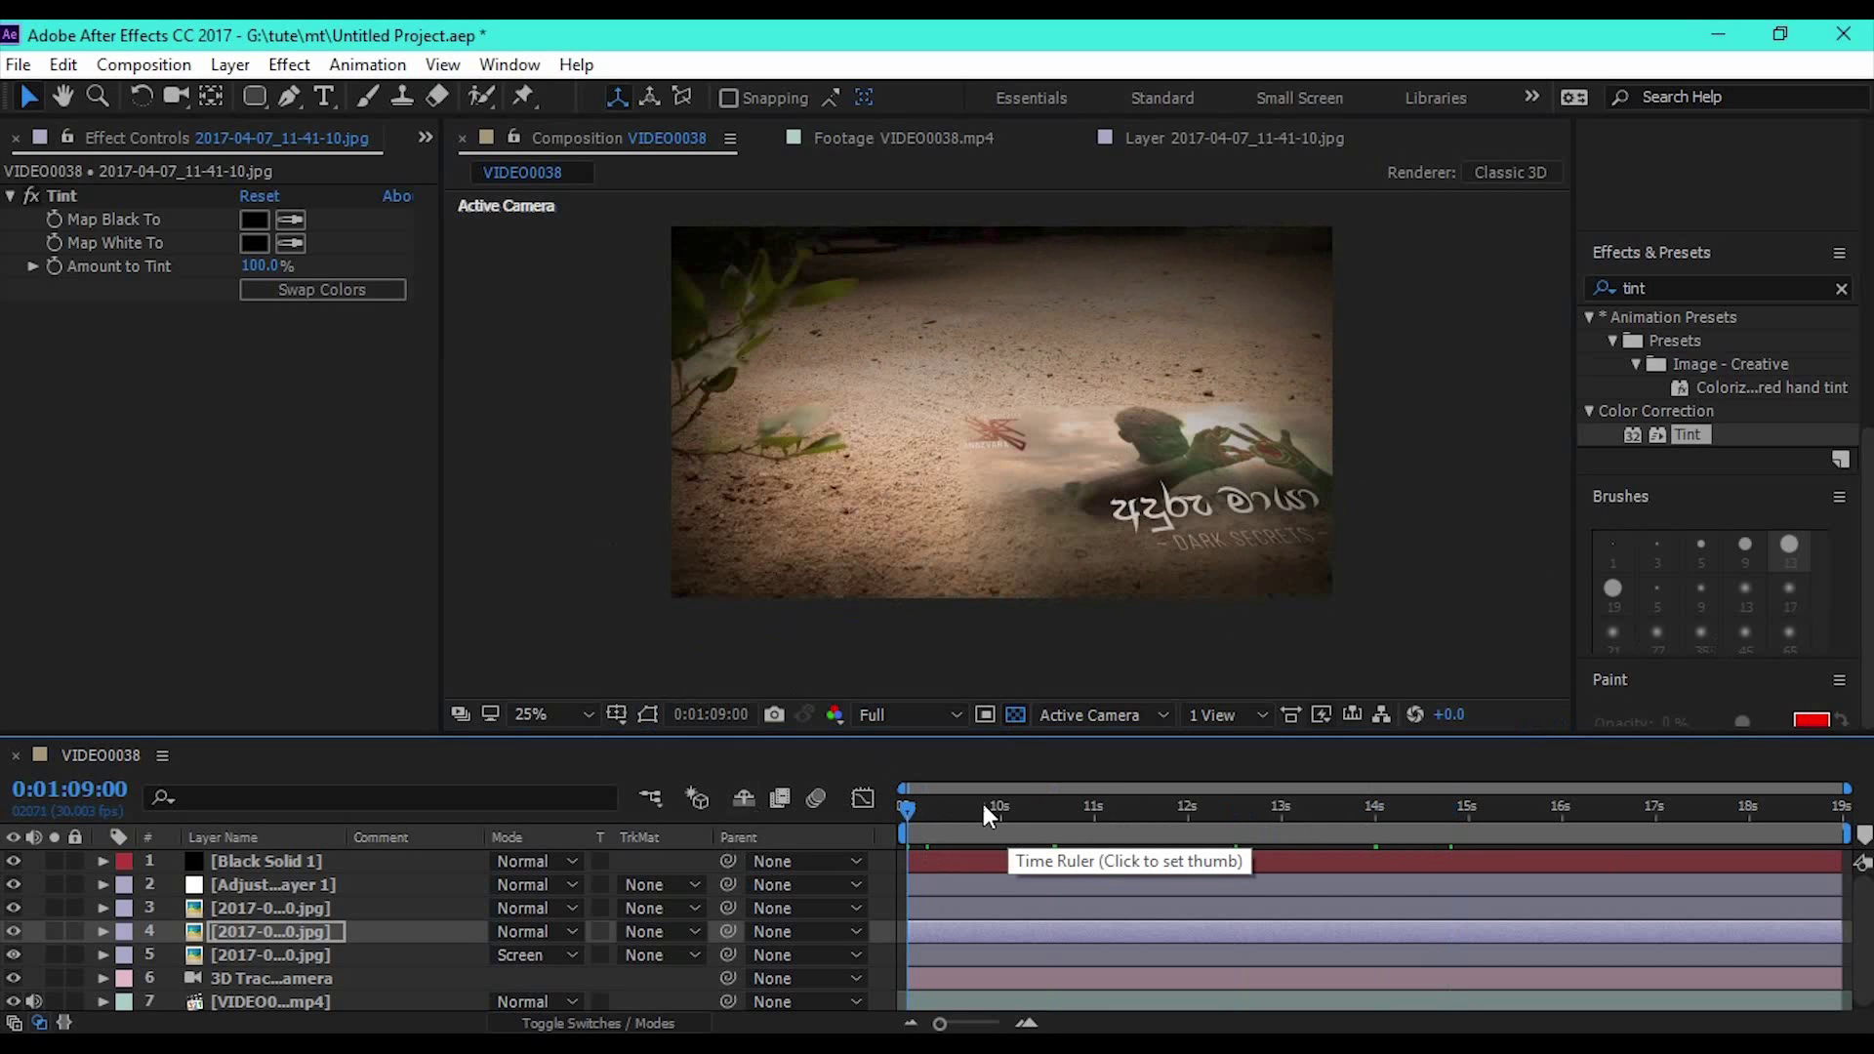
# - Hide the mask outlines and select layer 3 to show its Curves effect
pyautogui.click(235, 927)
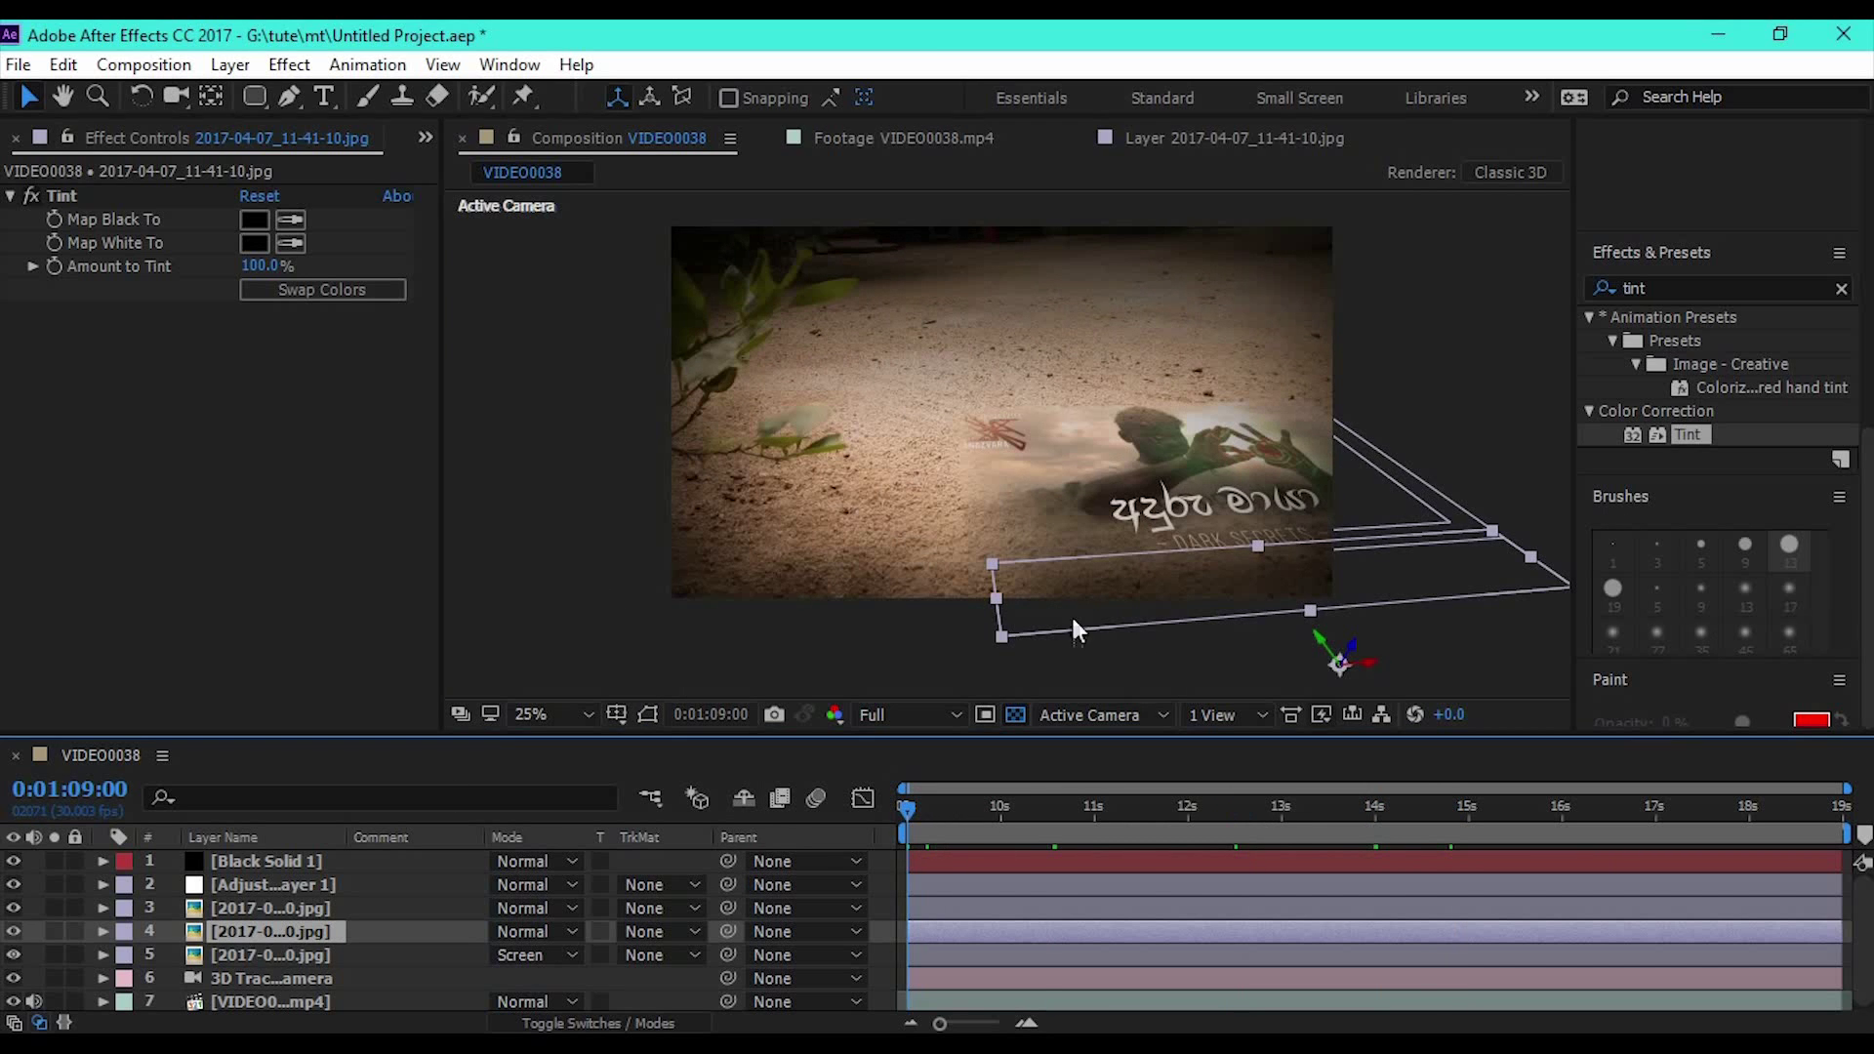
pyautogui.click(998, 675)
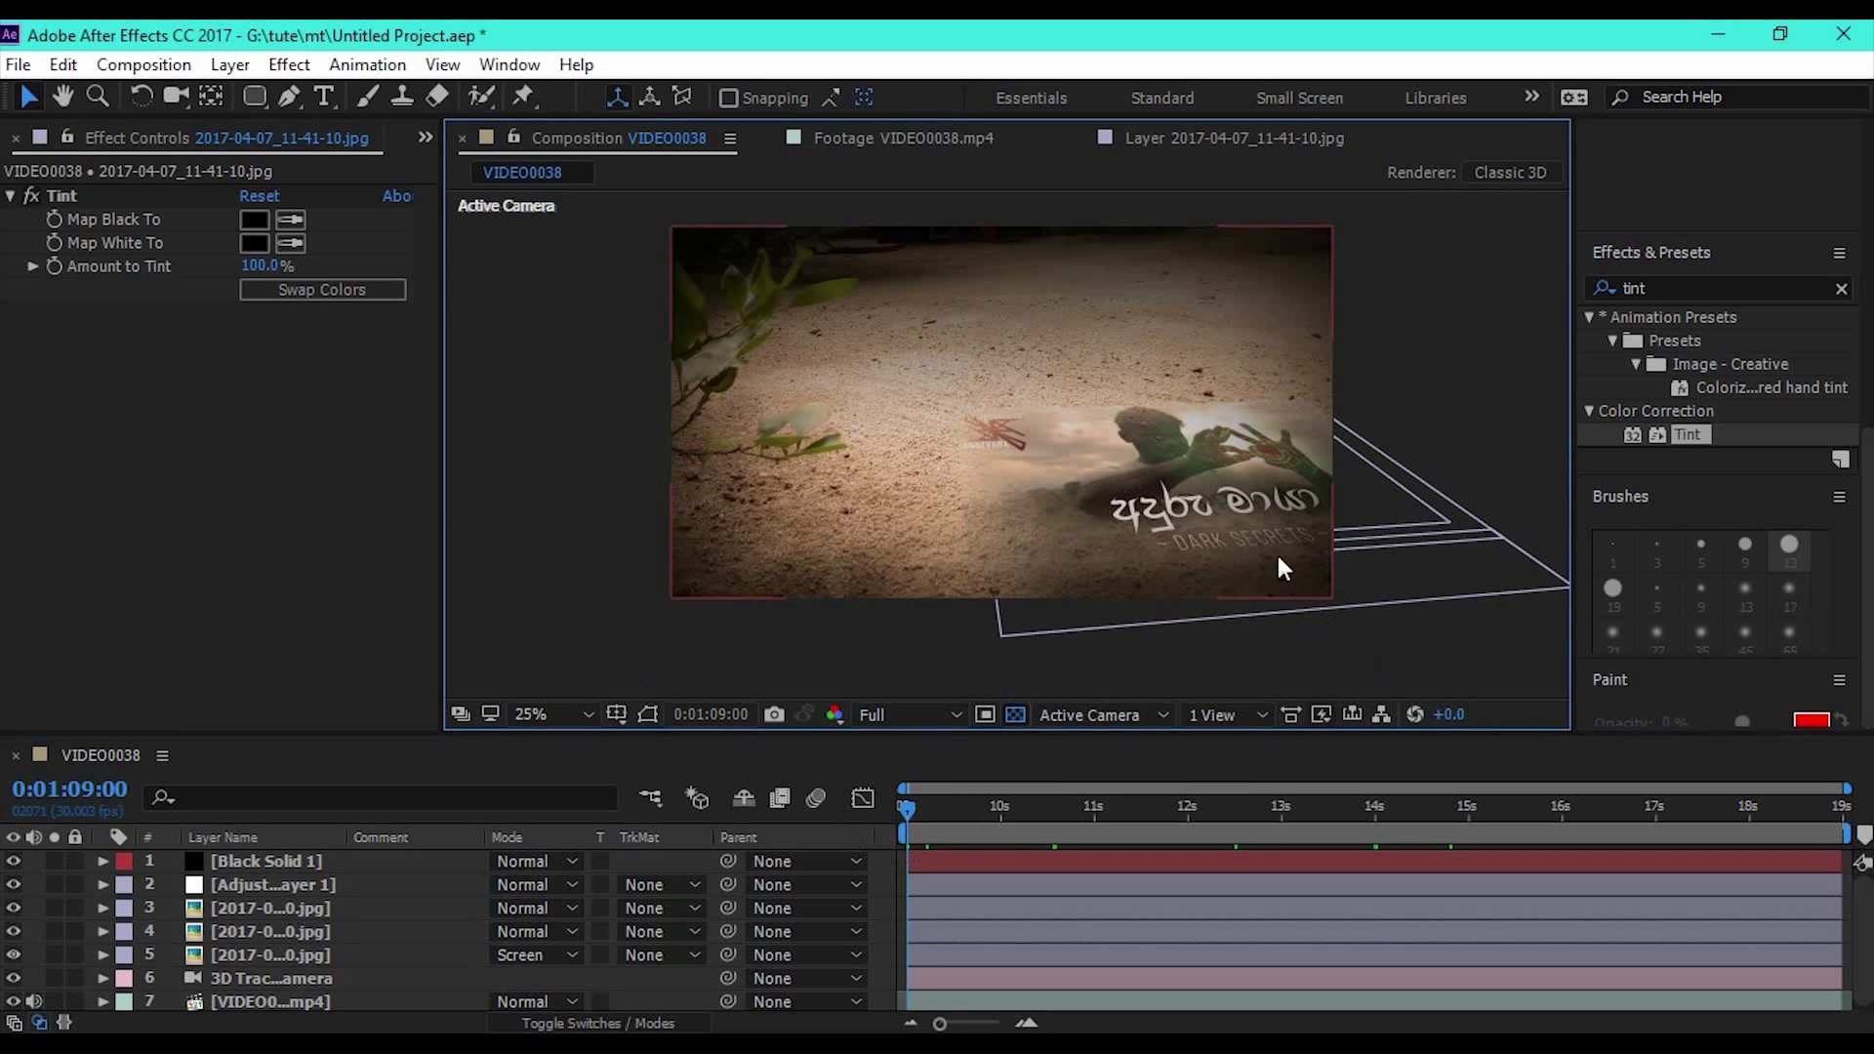
pyautogui.click(646, 710)
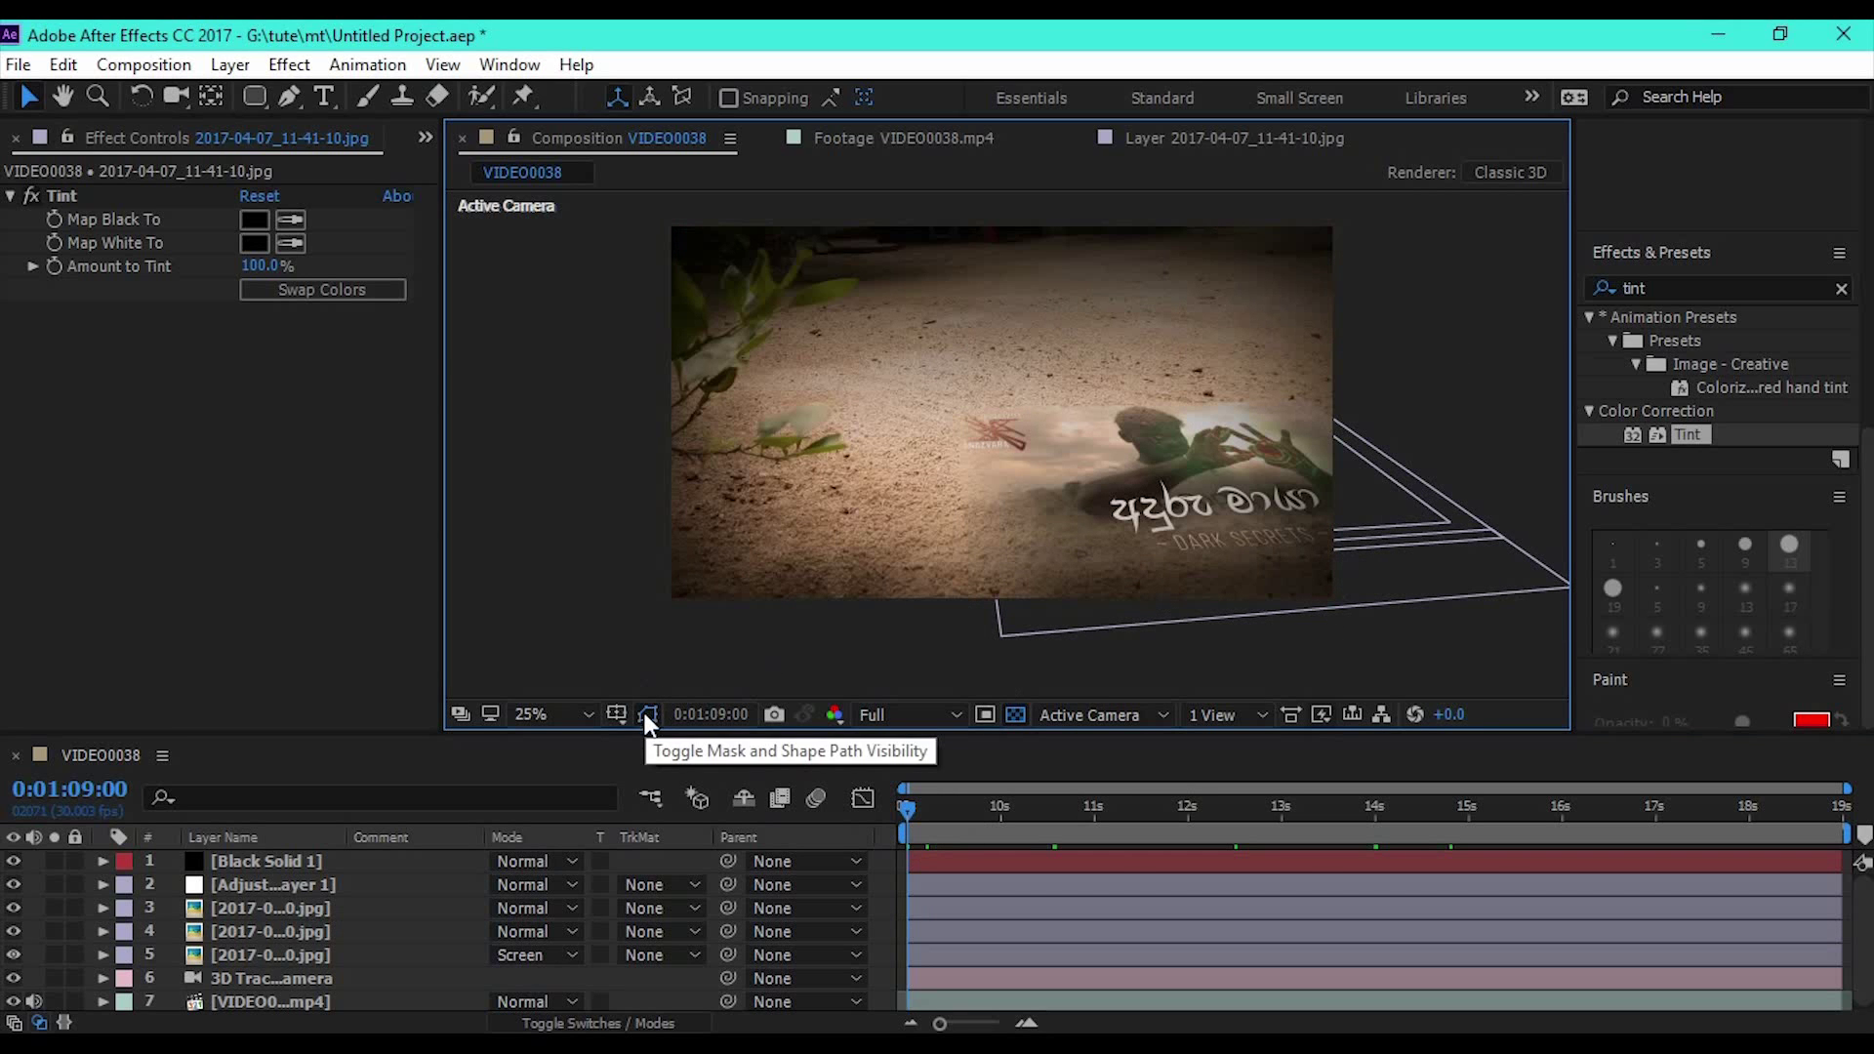
pyautogui.click(649, 711)
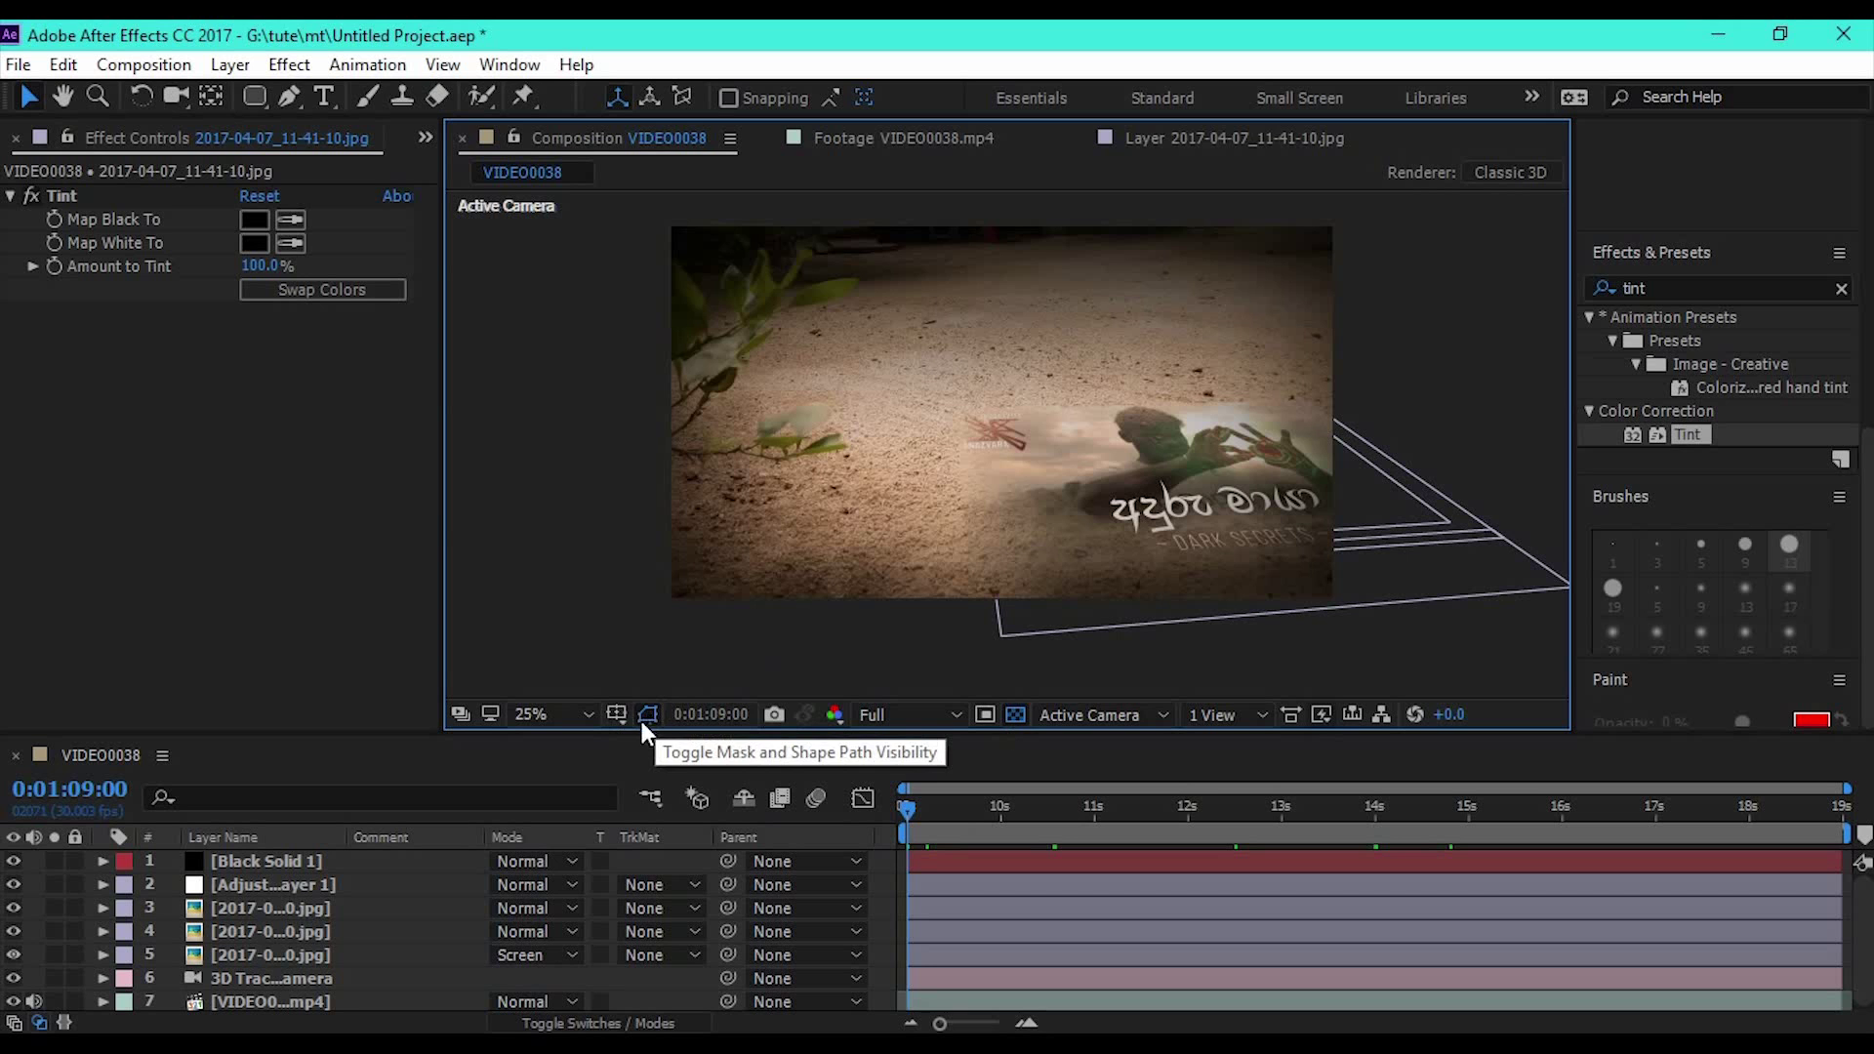
pyautogui.click(646, 716)
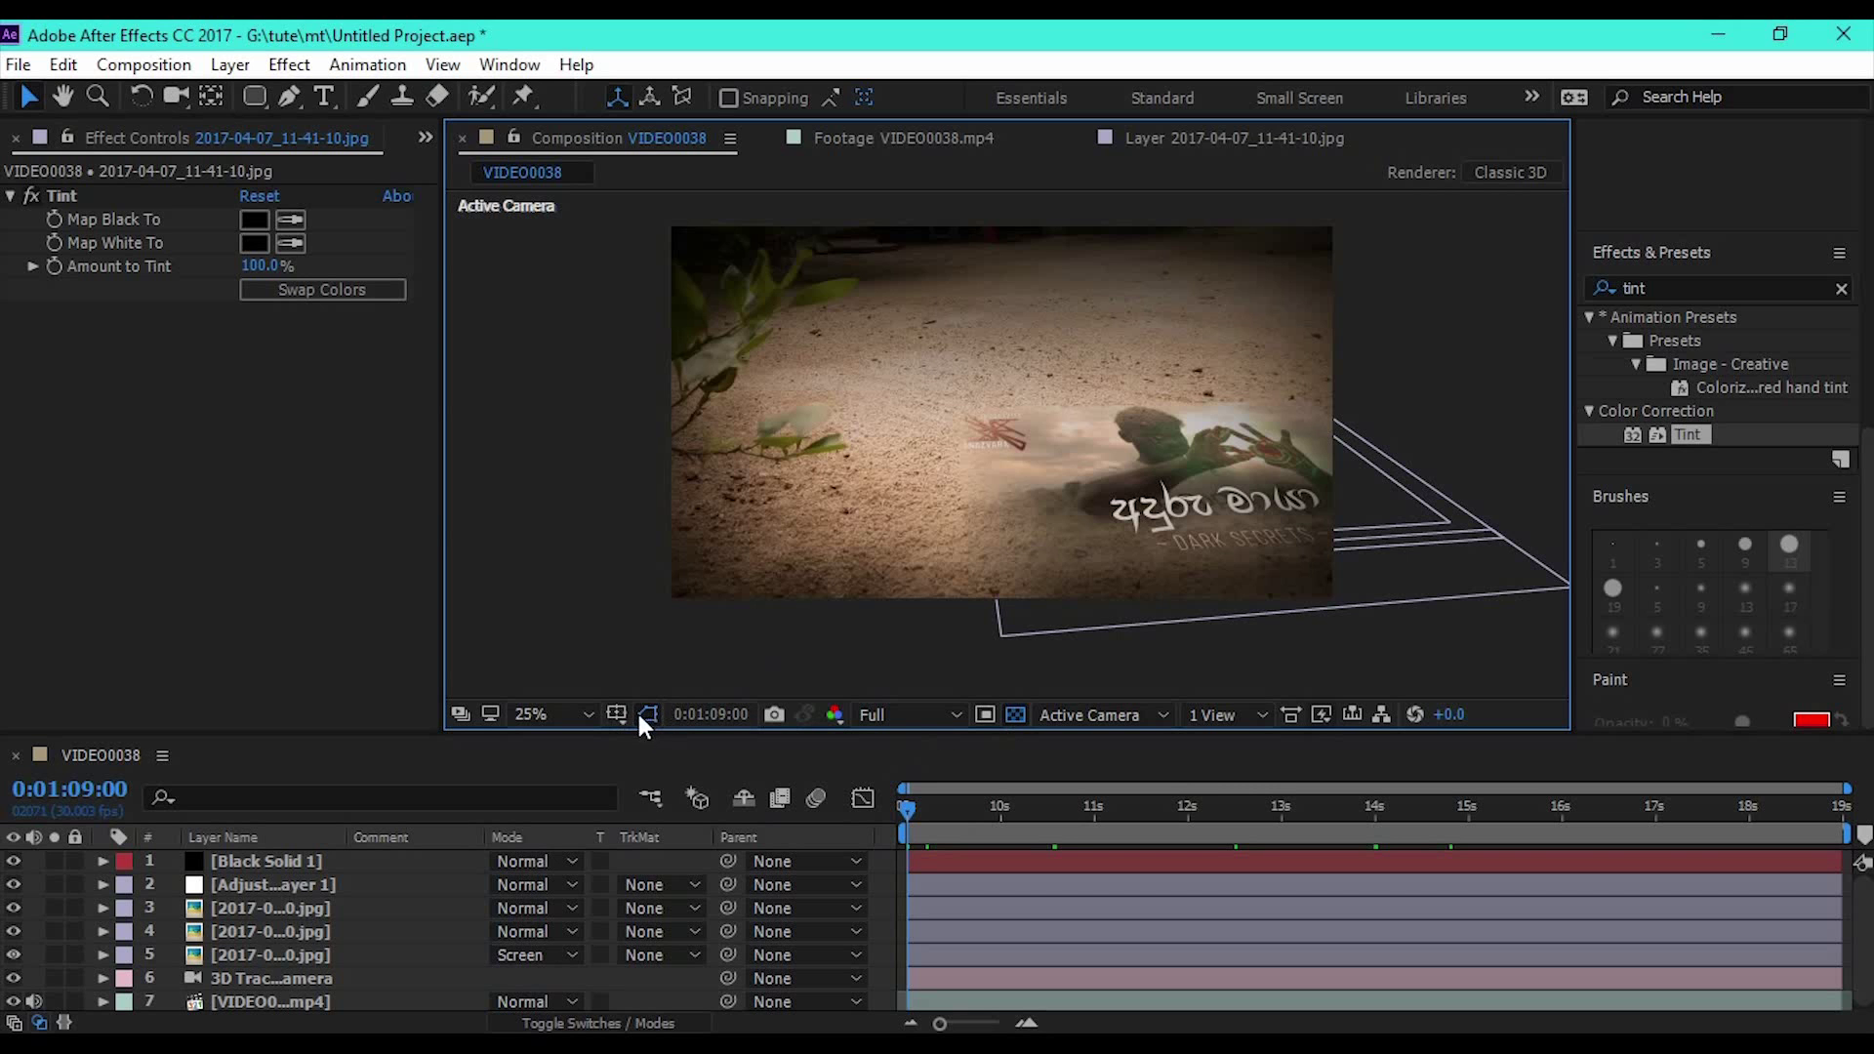
pyautogui.click(265, 931)
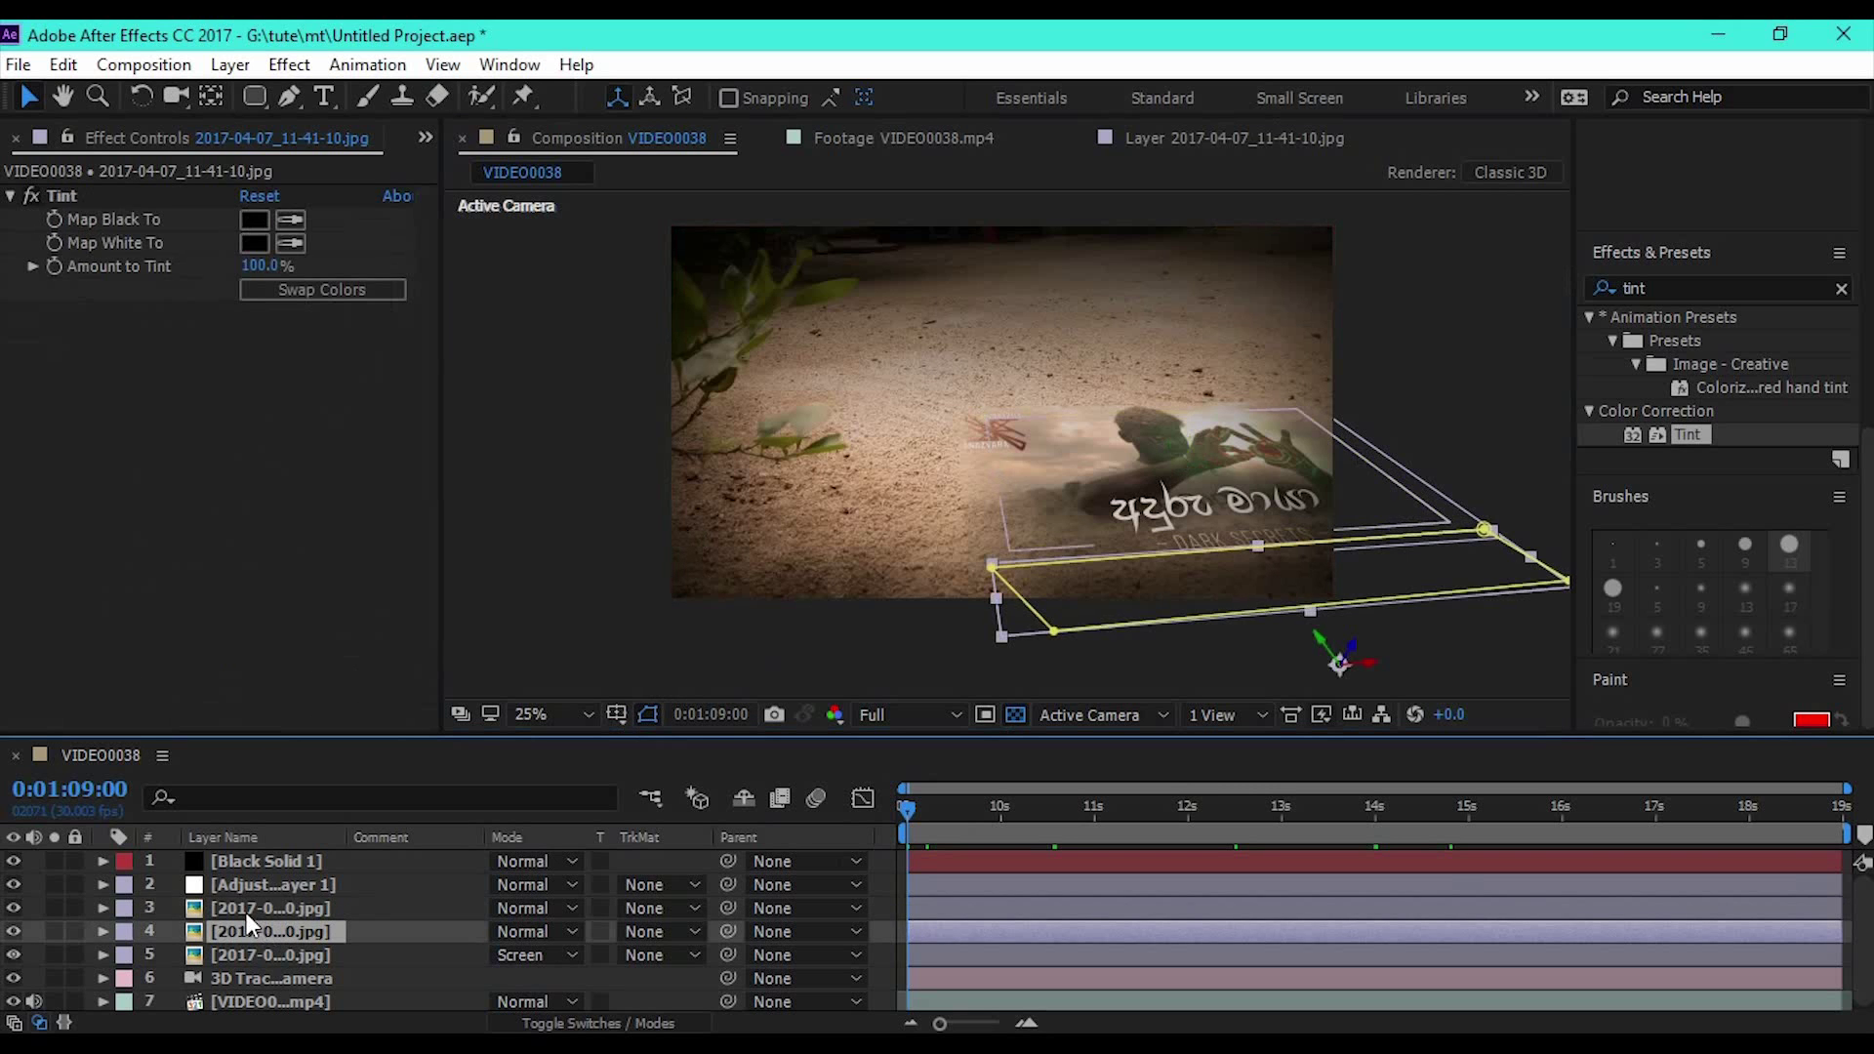
pyautogui.click(246, 910)
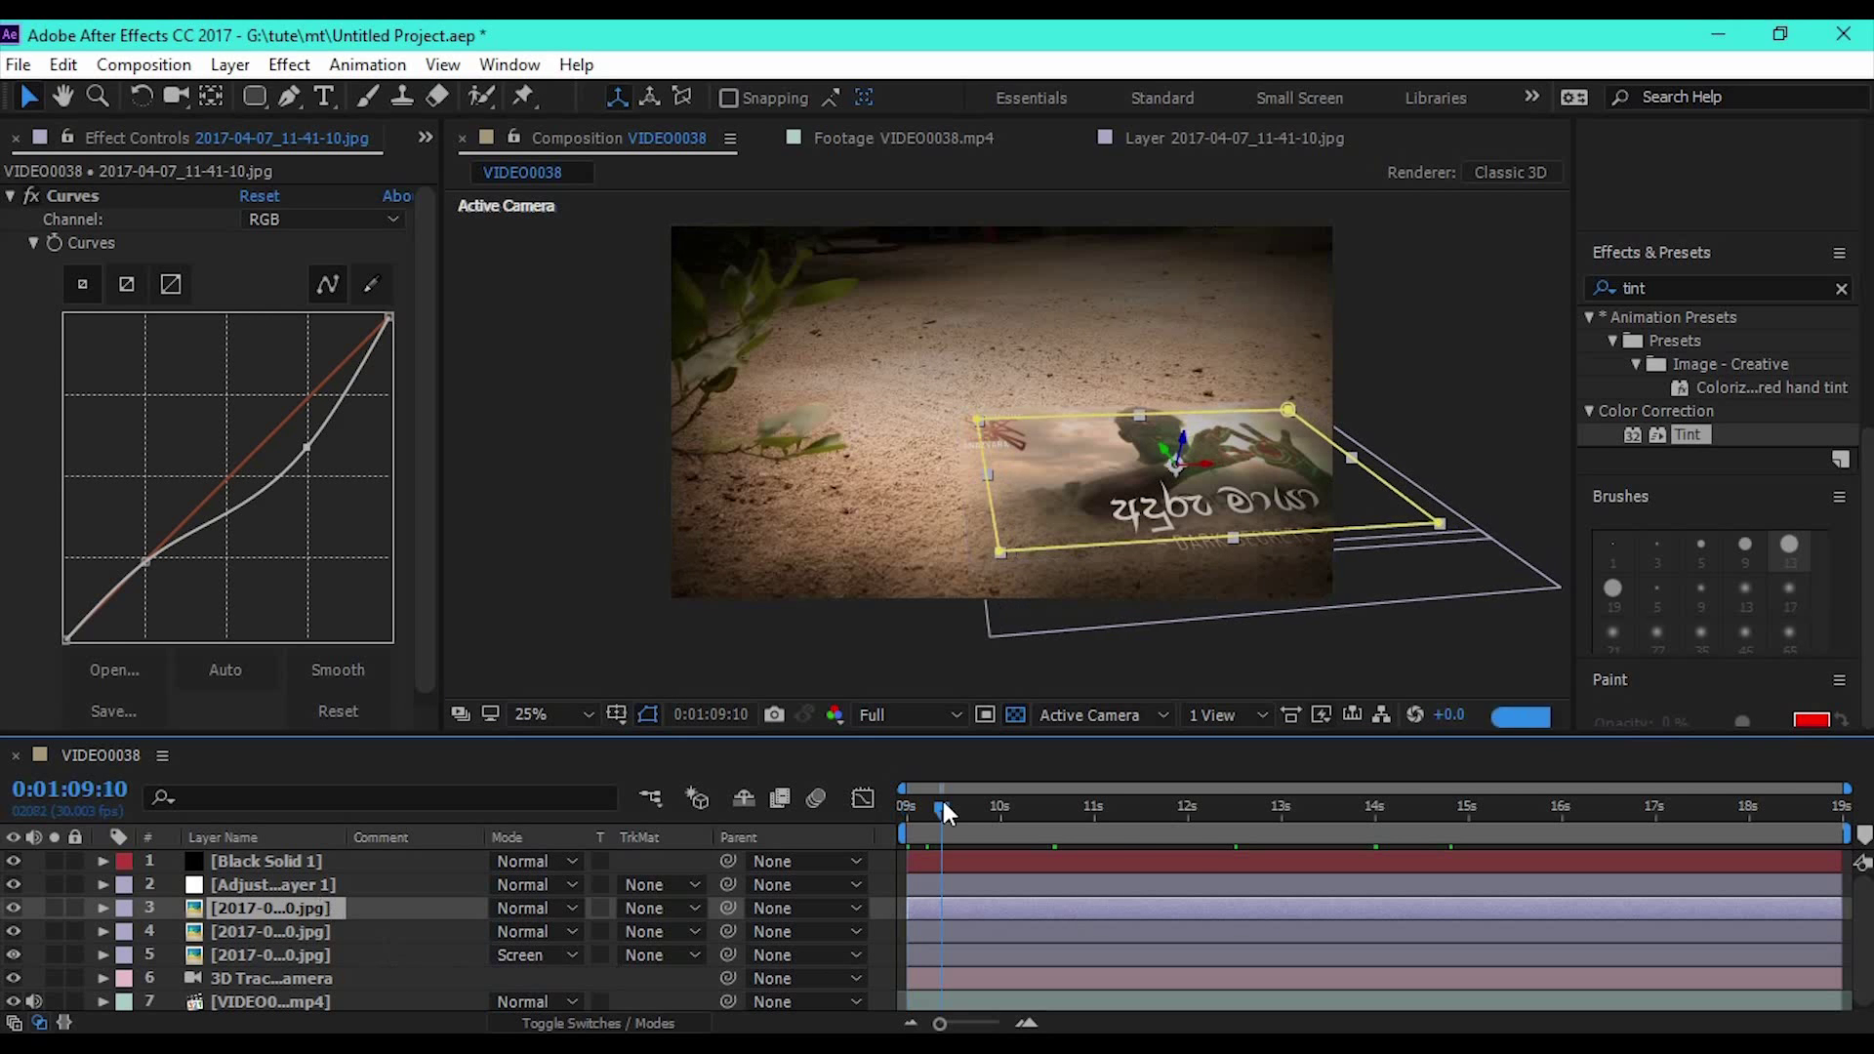
pyautogui.moveTo(907, 804)
pyautogui.mouseDown()
pyautogui.moveTo(1010, 807)
pyautogui.moveTo(905, 807)
pyautogui.mouseUp()
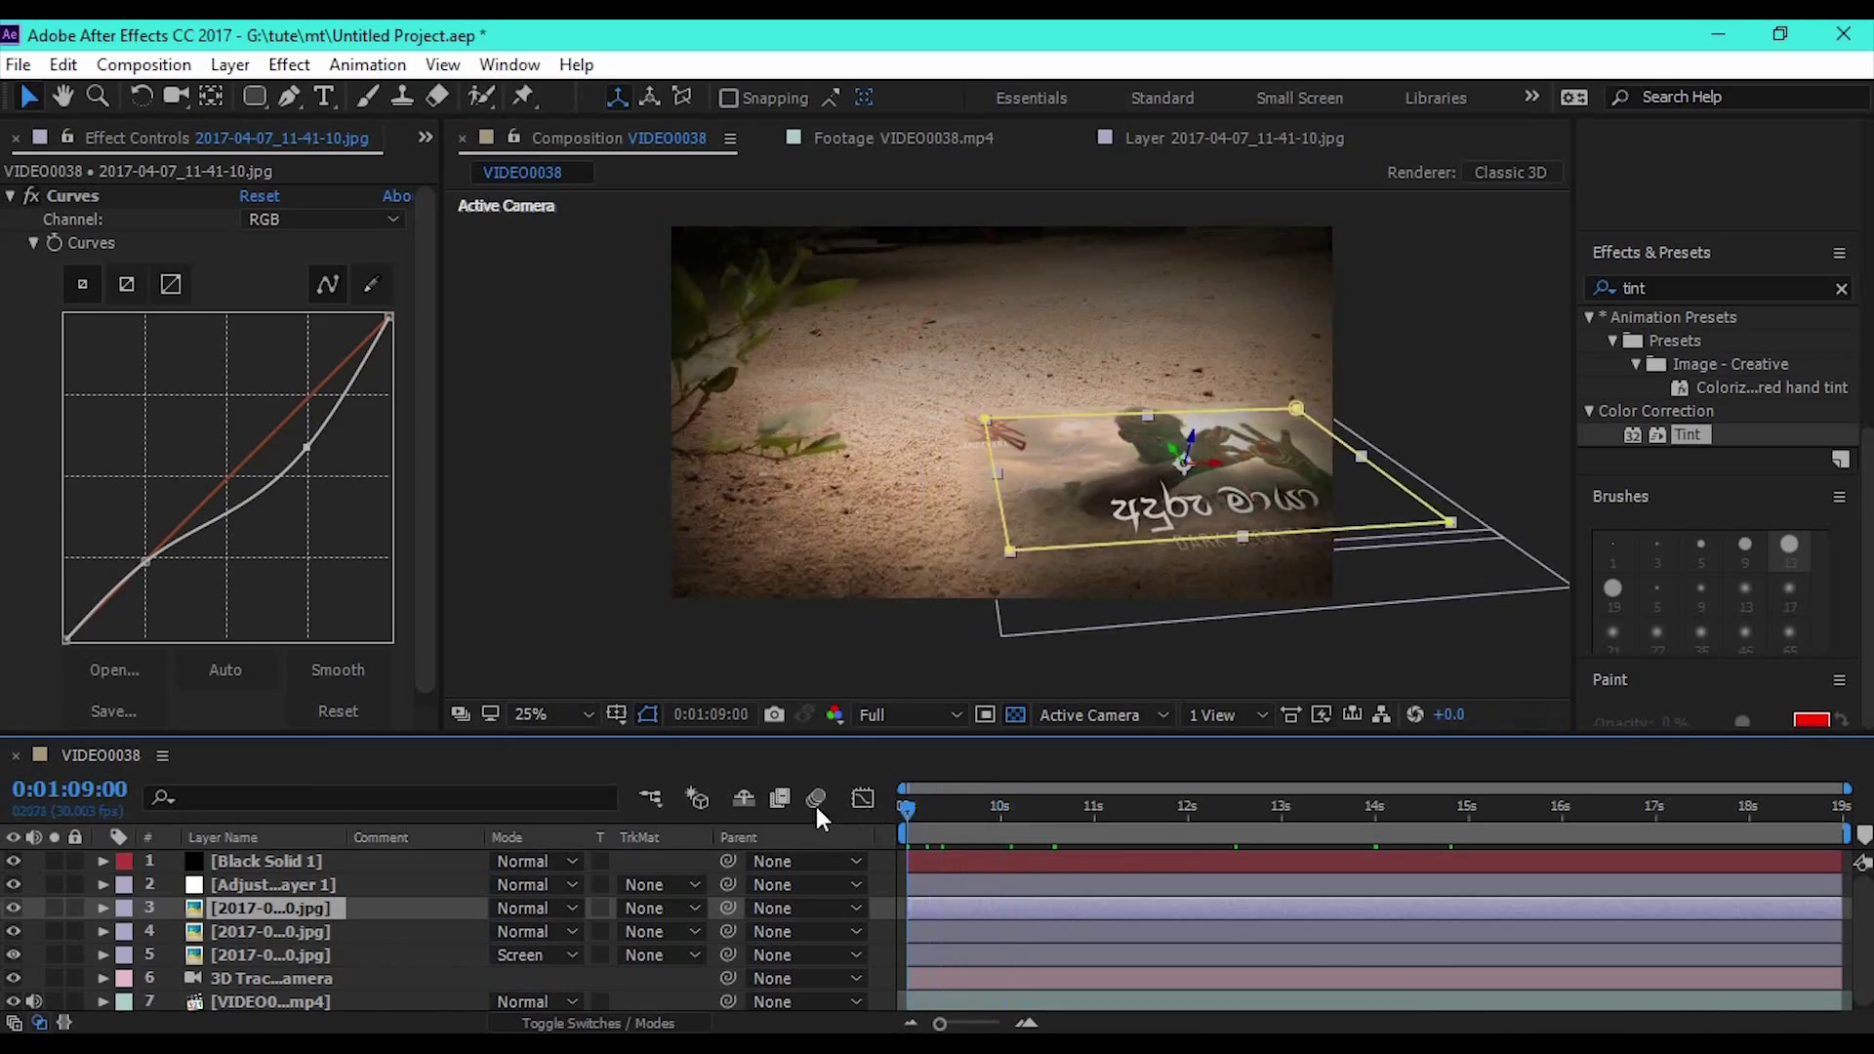